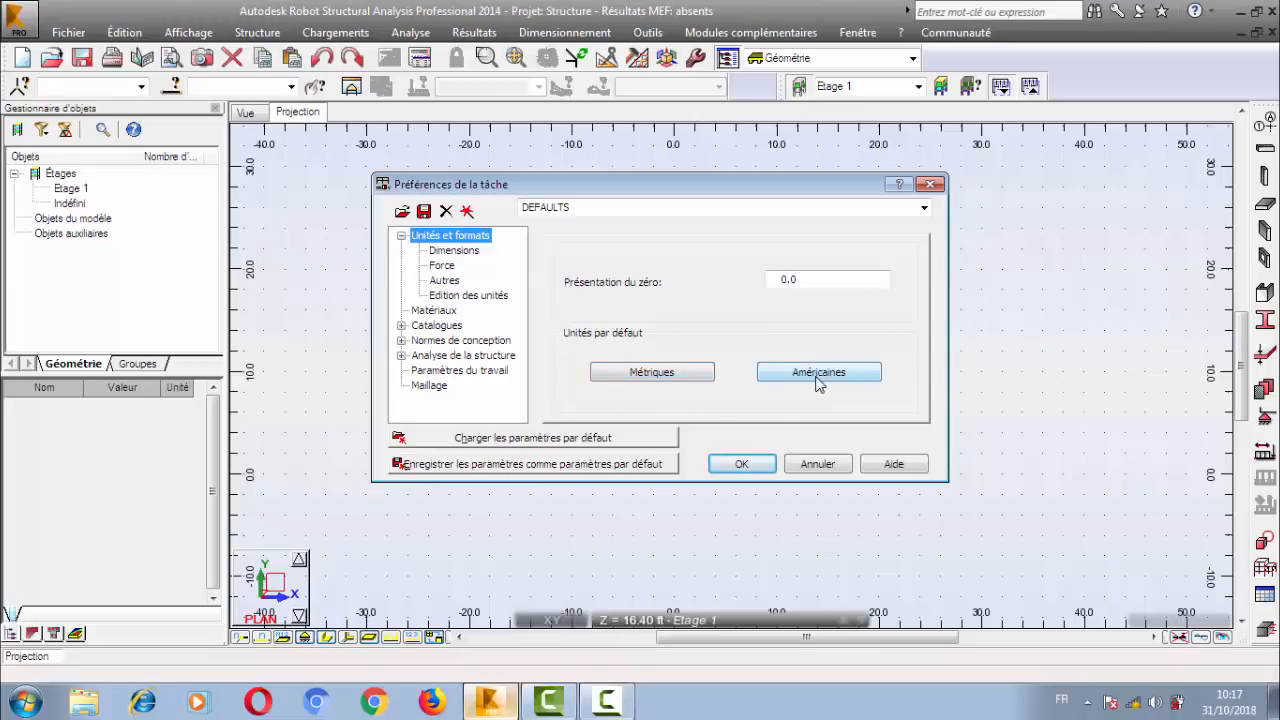
Replace all default units with metric units in the job preferences.
{"action": "left_click", "coordinate": [675, 375]}
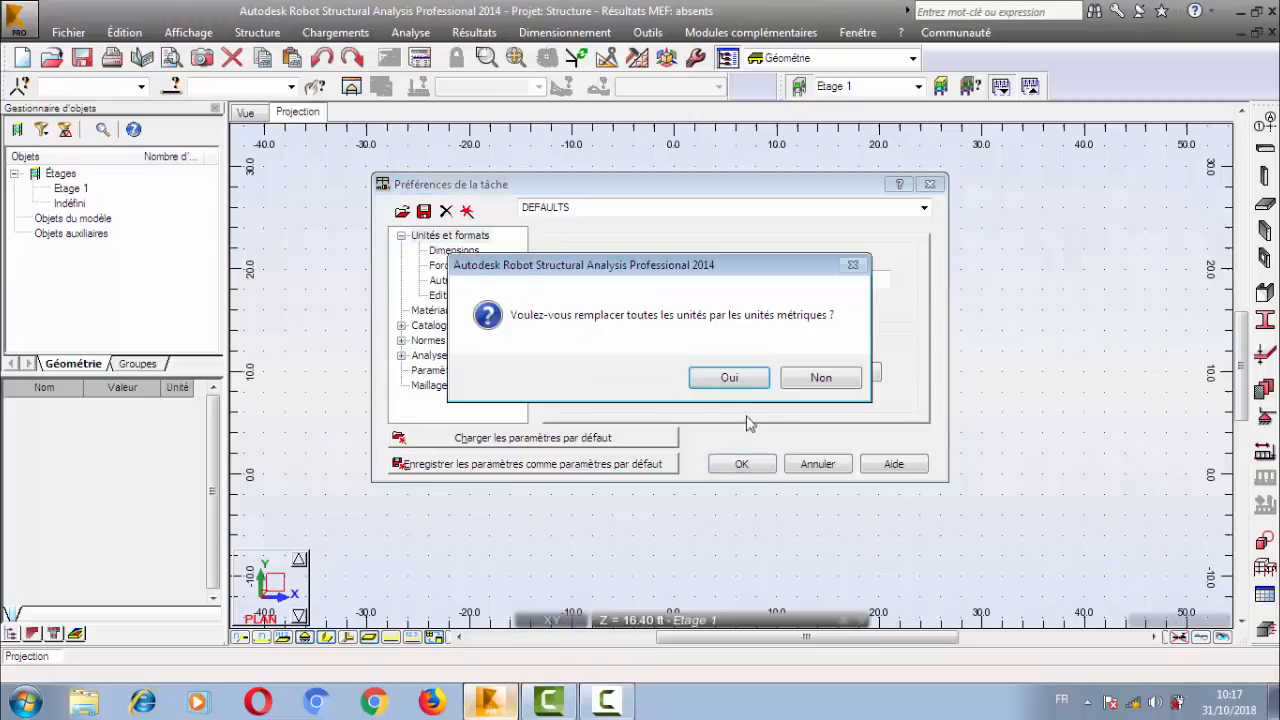
{"action": "left_click", "coordinate": [745, 392]}
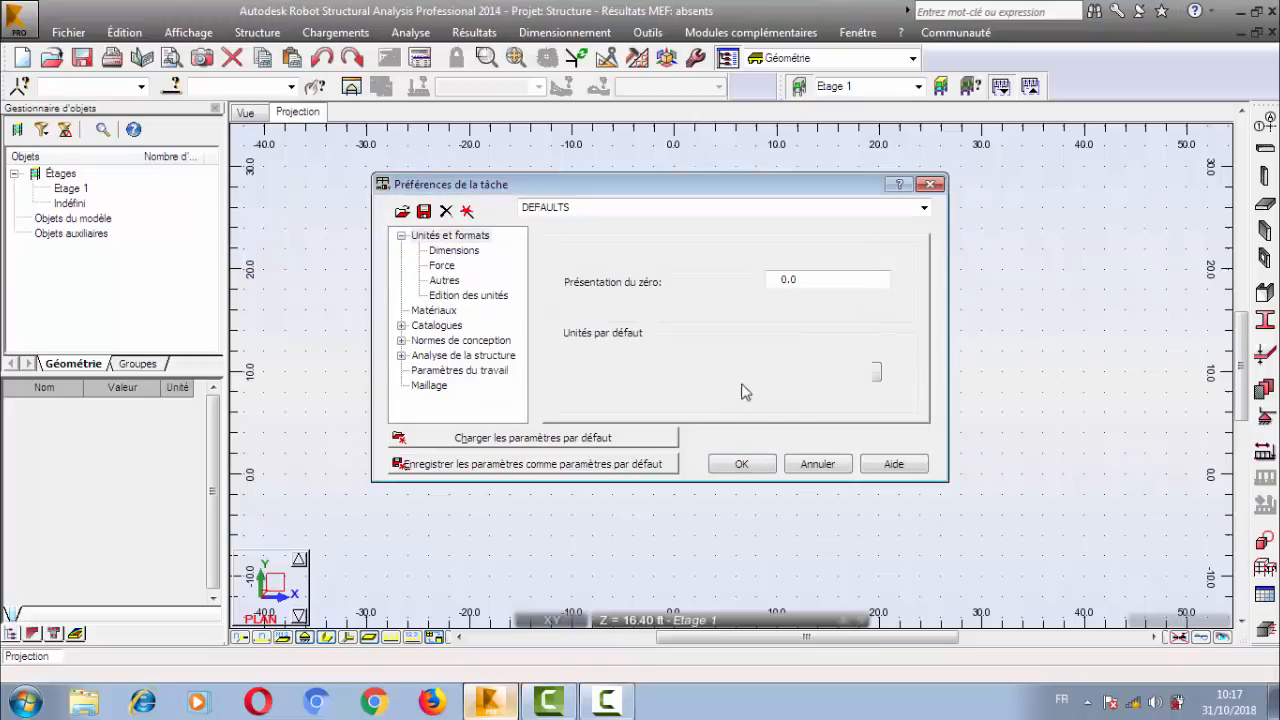
{"action": "left_click", "coordinate": [401, 236]}
{"action": "left_click", "coordinate": [401, 236]}
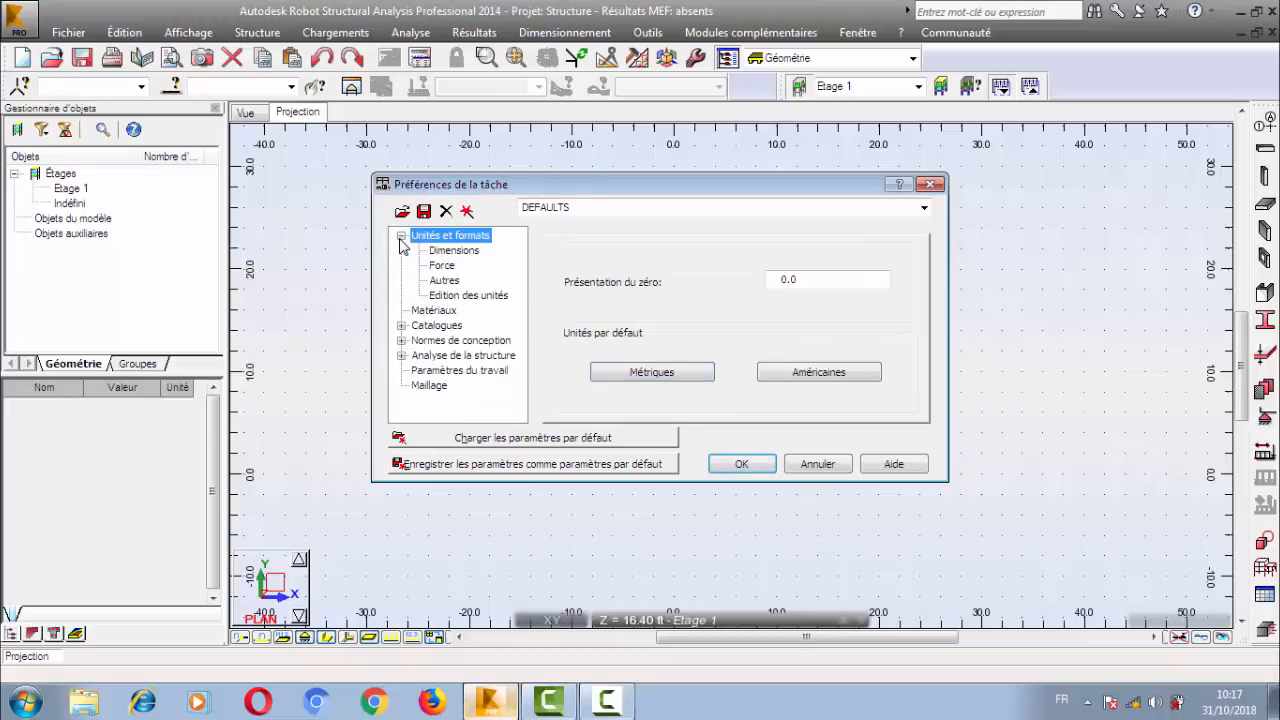
Review the dimension units, checking the decimal precision and the available units for structure dimensions.
{"action": "left_click", "coordinate": [453, 252]}
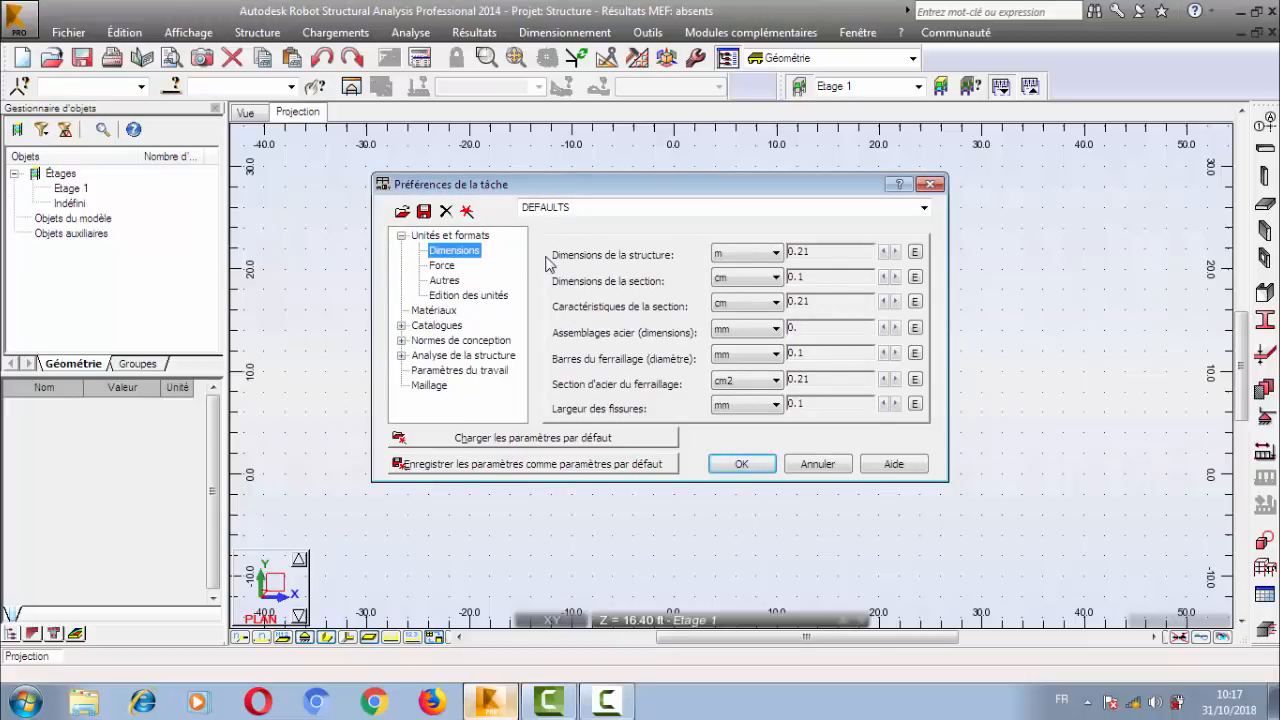
{"action": "left_click", "coordinate": [894, 252]}
{"action": "left_click", "coordinate": [894, 252]}
{"action": "left_click", "coordinate": [883, 252]}
{"action": "left_click", "coordinate": [883, 252]}
{"action": "left_click", "coordinate": [745, 254]}
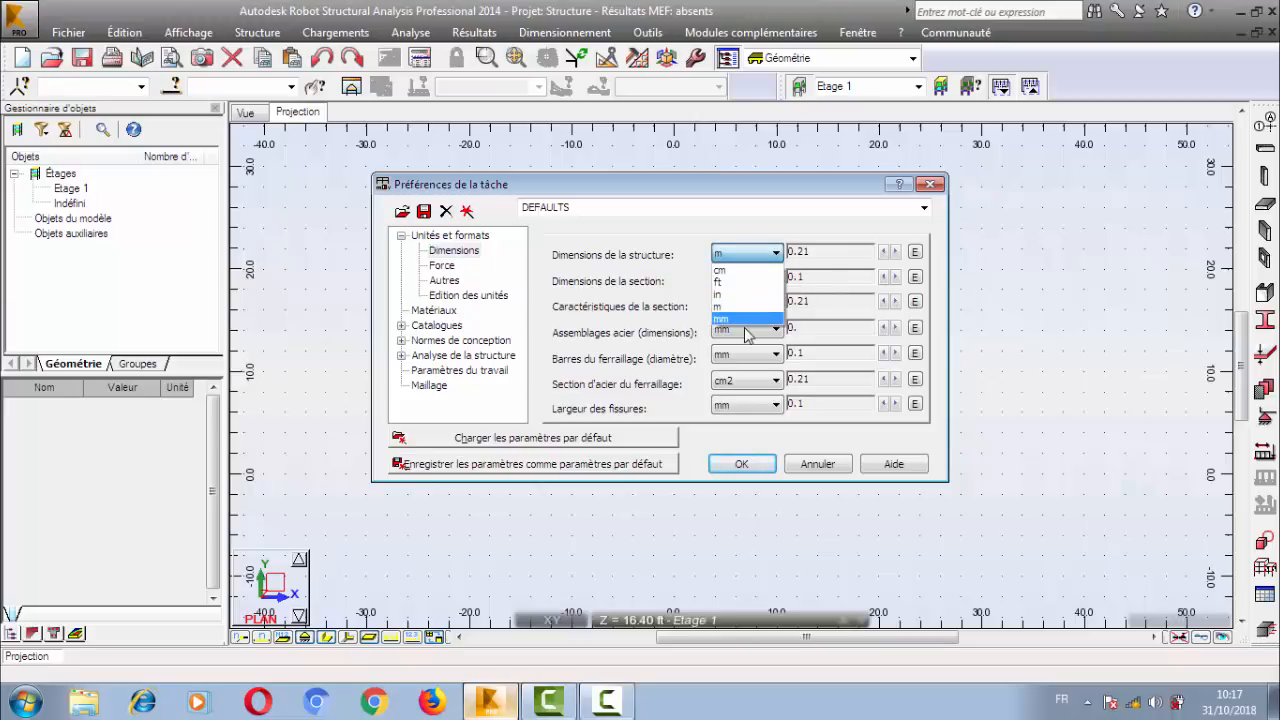
{"action": "left_click", "coordinate": [667, 254]}
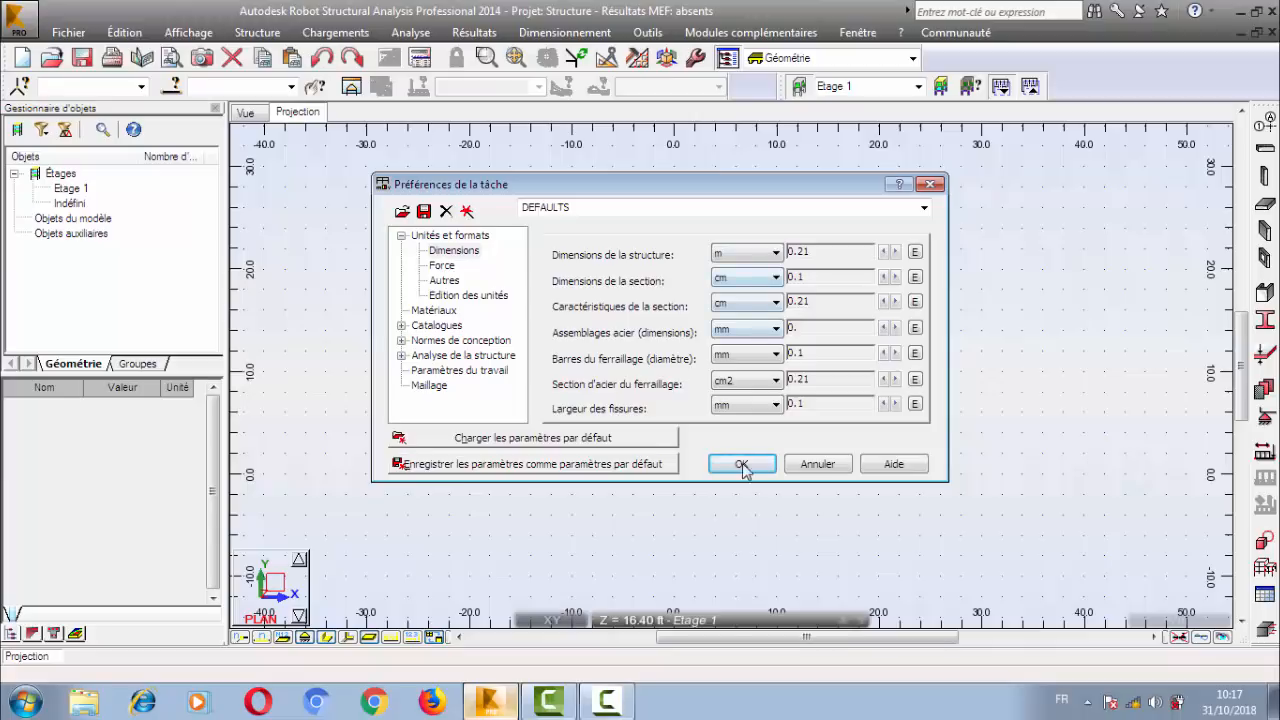
Review the force units and the force and area components of the stress unit.
{"action": "left_click", "coordinate": [436, 268]}
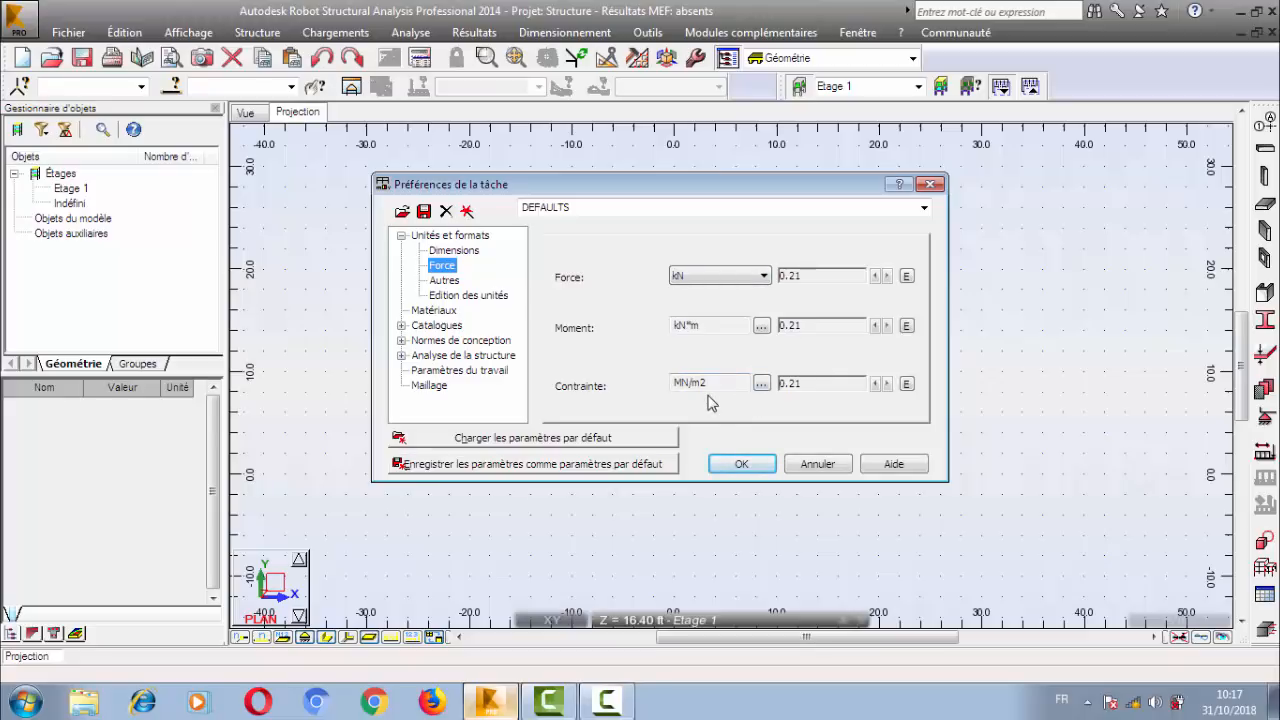
{"action": "left_click", "coordinate": [761, 384]}
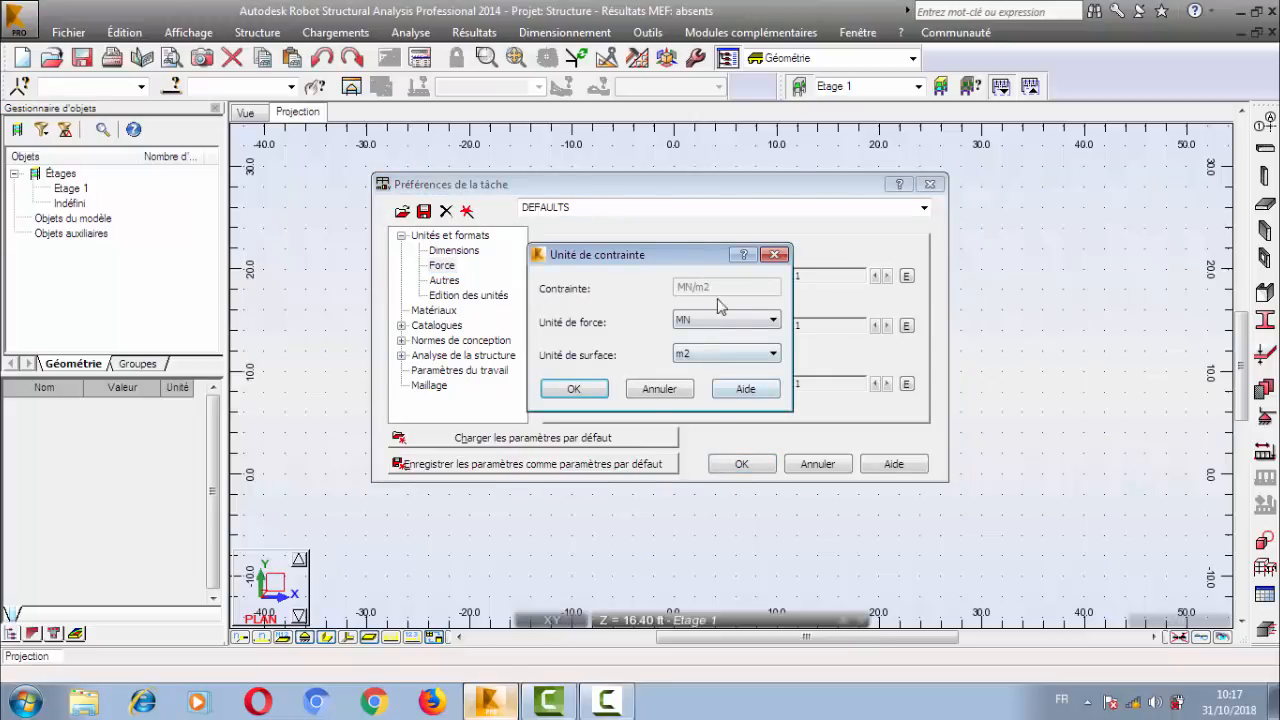
{"action": "left_click", "coordinate": [648, 390]}
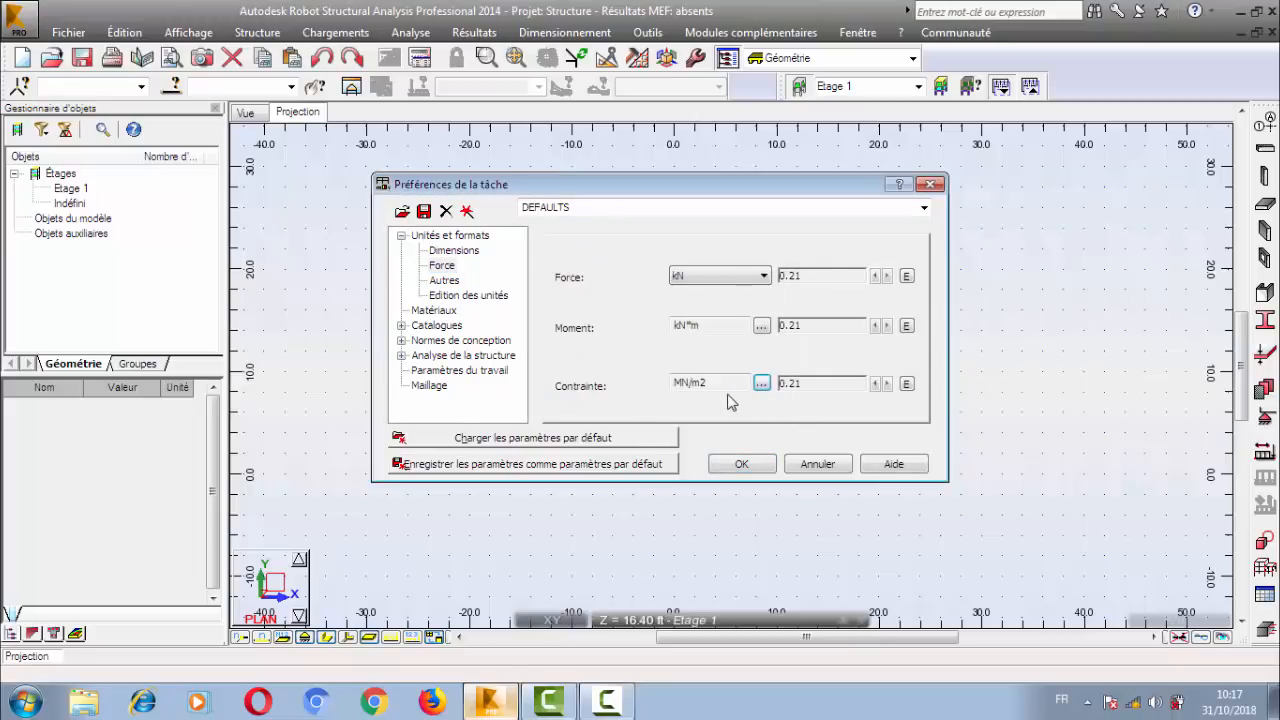
Select Français as the material set in the job preferences.
{"action": "left_click", "coordinate": [449, 311]}
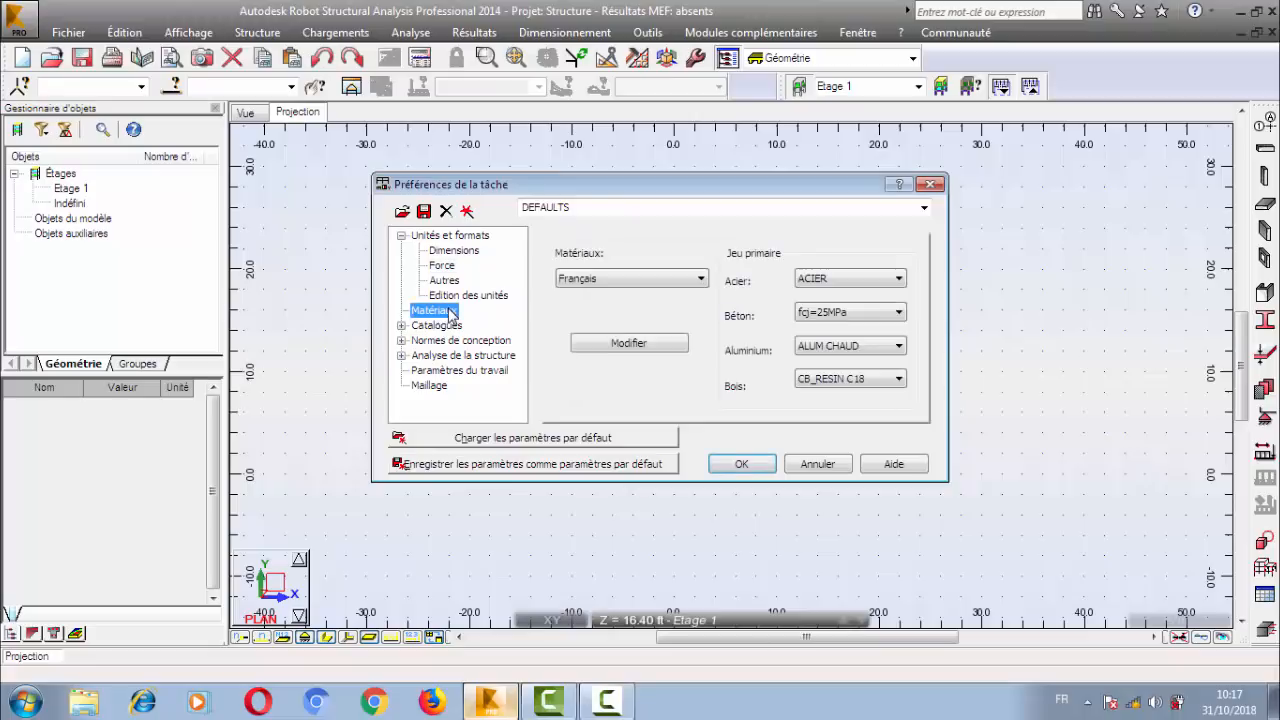
{"action": "left_click", "coordinate": [640, 282]}
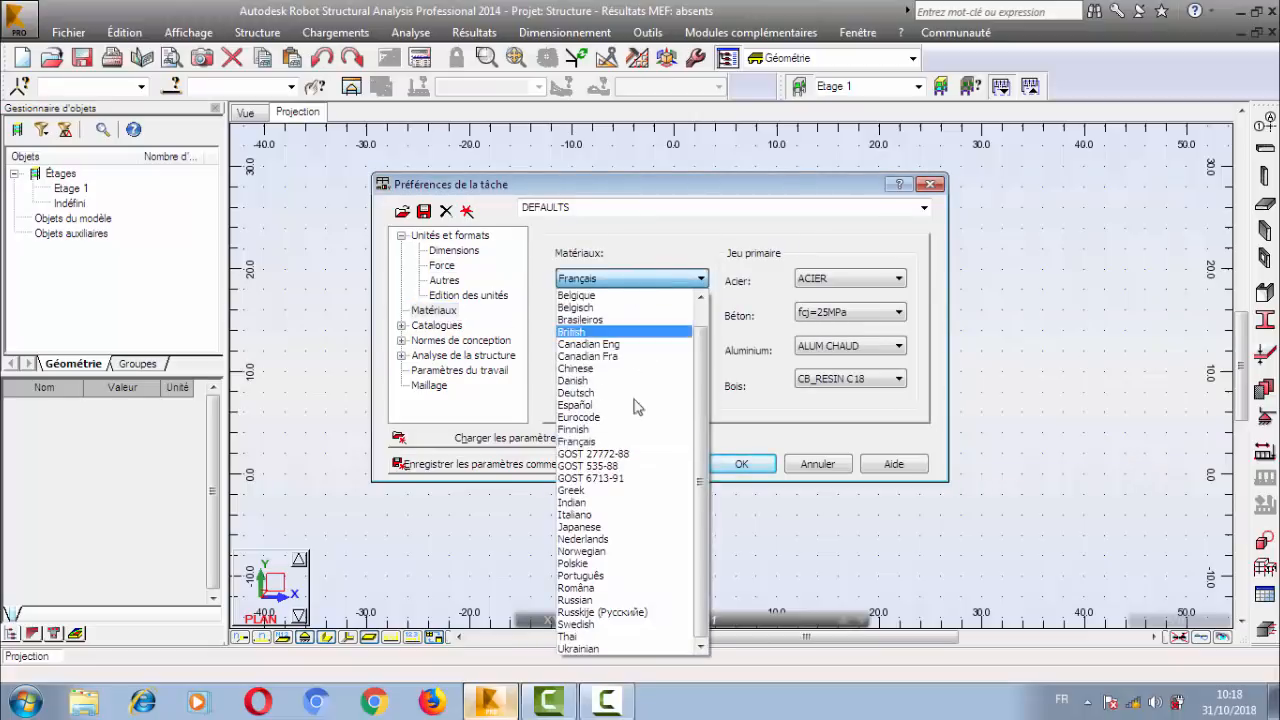
{"action": "left_click", "coordinate": [586, 443]}
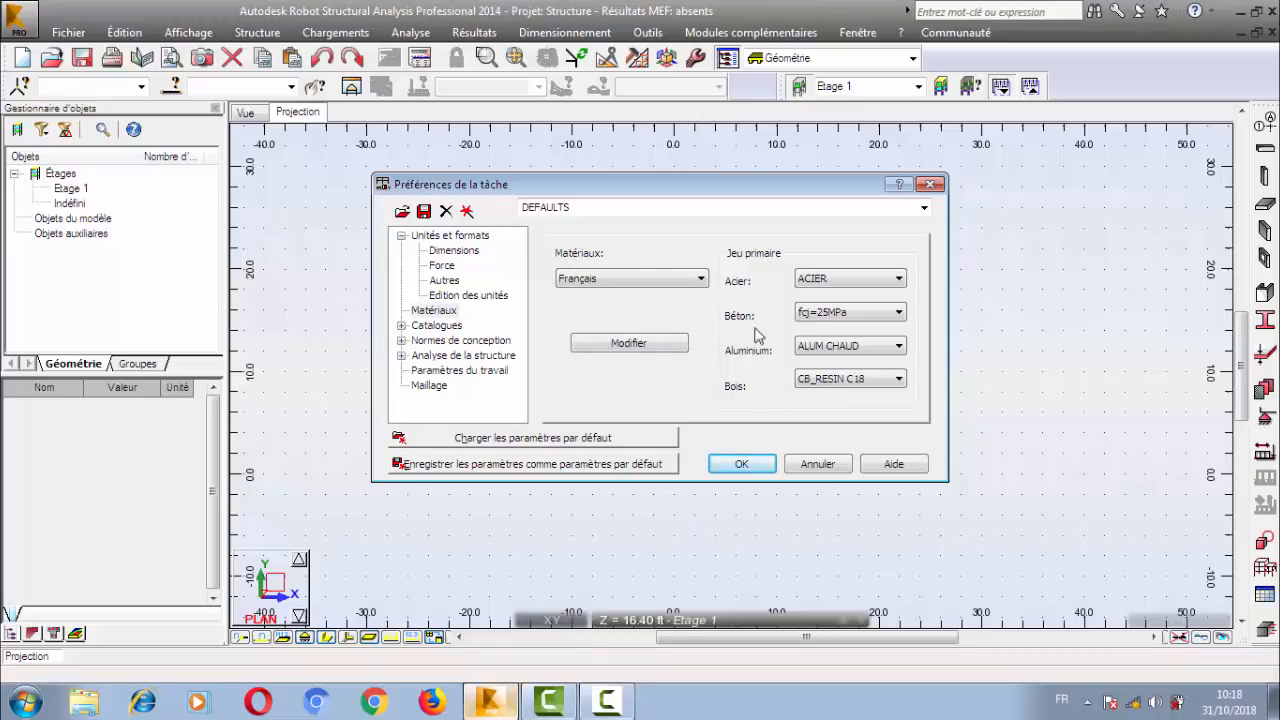
Open the material definition for concrete and name the material B25.
{"action": "left_click", "coordinate": [643, 345]}
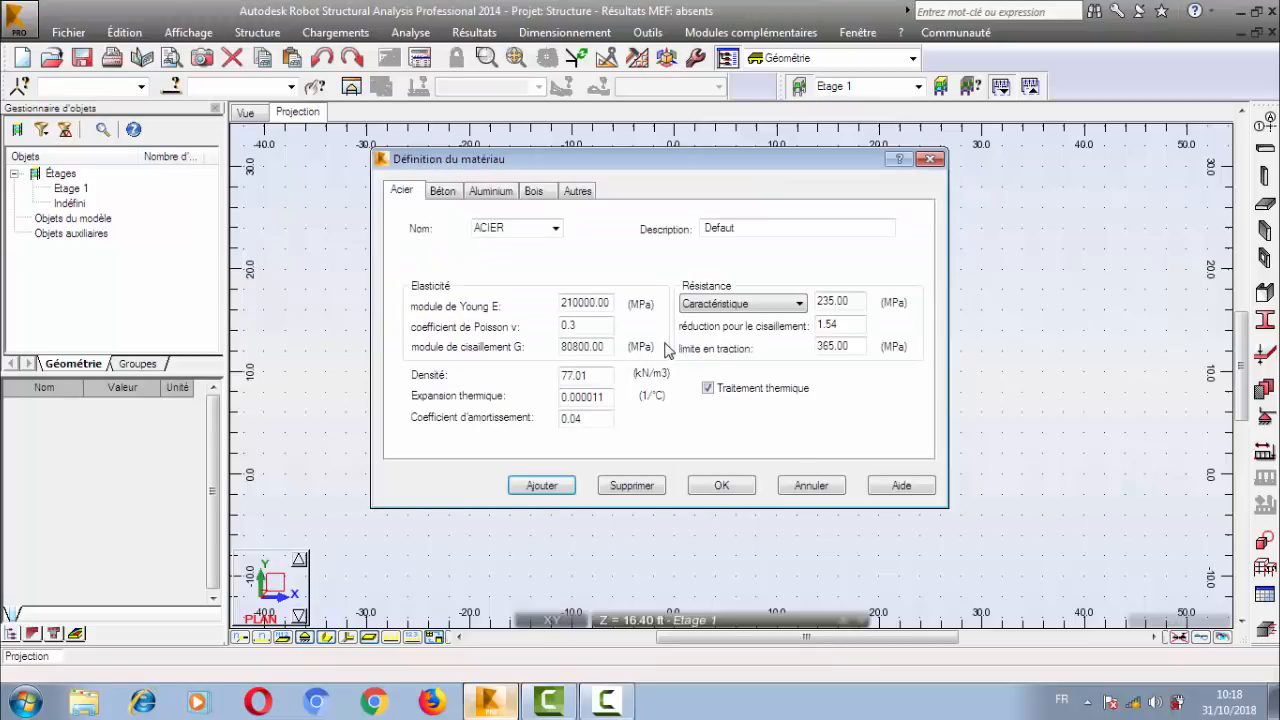
{"action": "left_click", "coordinate": [446, 190]}
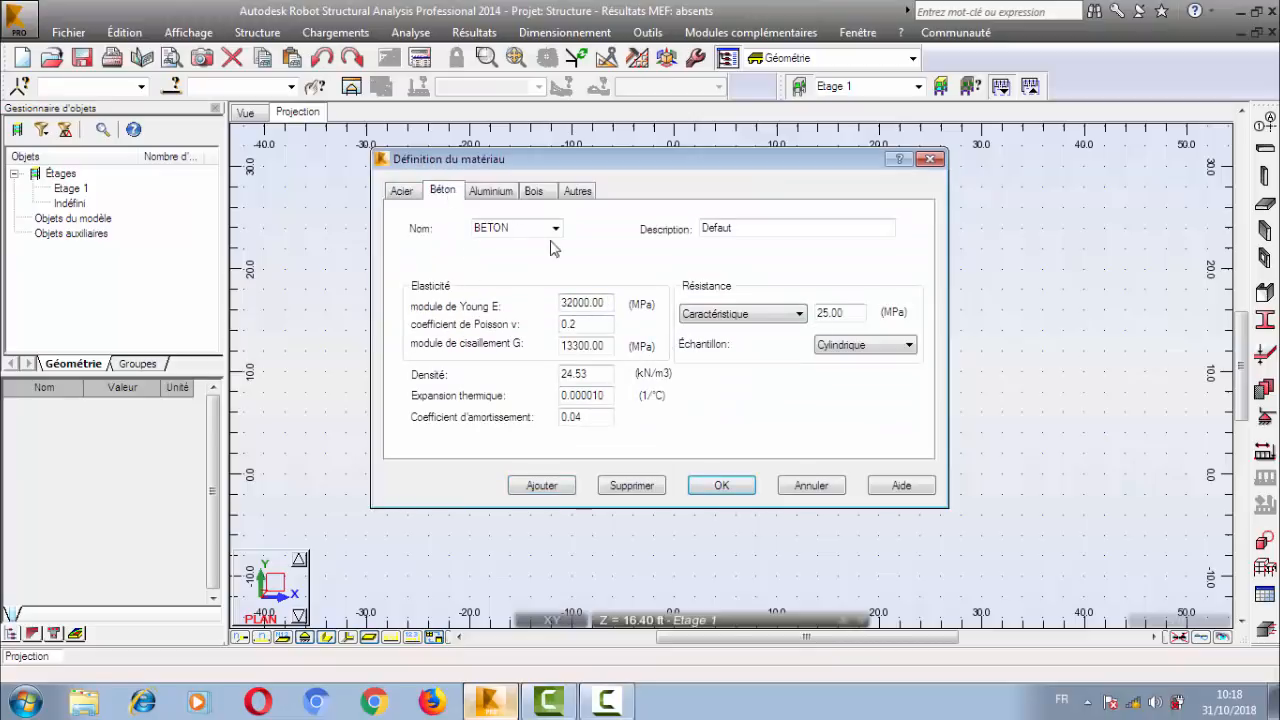
{"action": "left_click", "coordinate": [556, 229]}
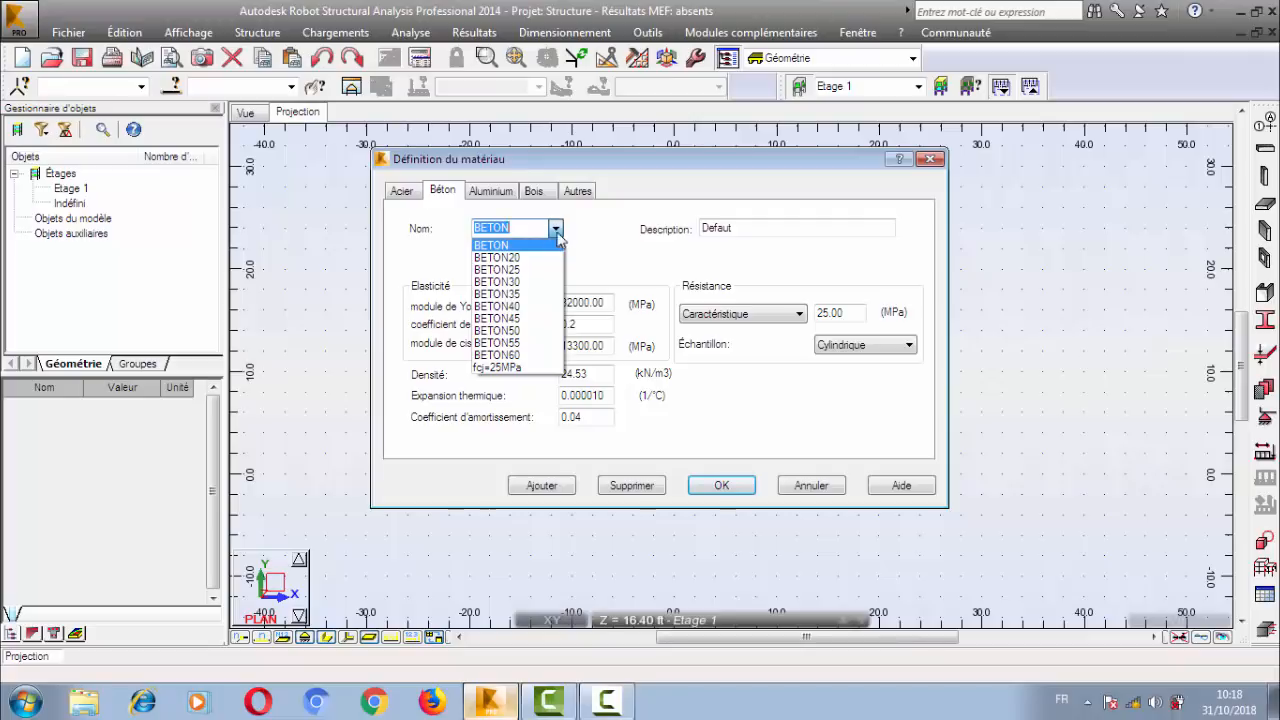
{"action": "left_click", "coordinate": [519, 230]}
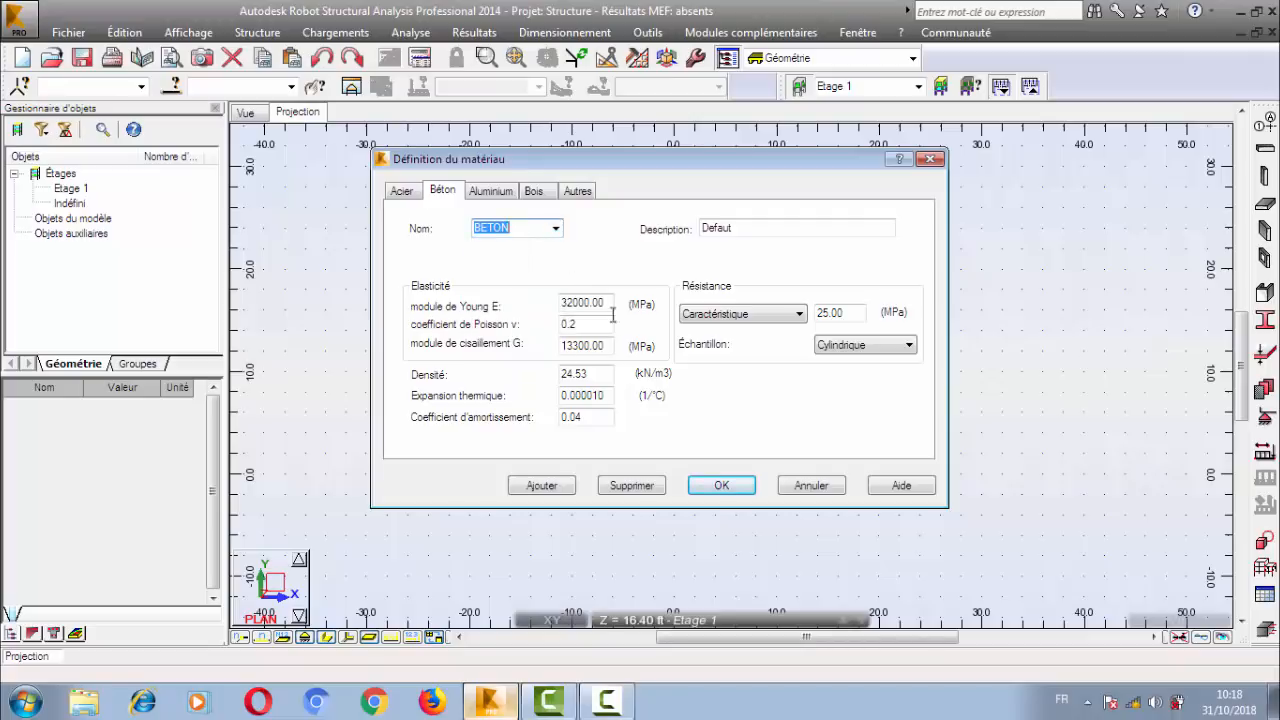
{"action": "double_click", "coordinate": [574, 302]}
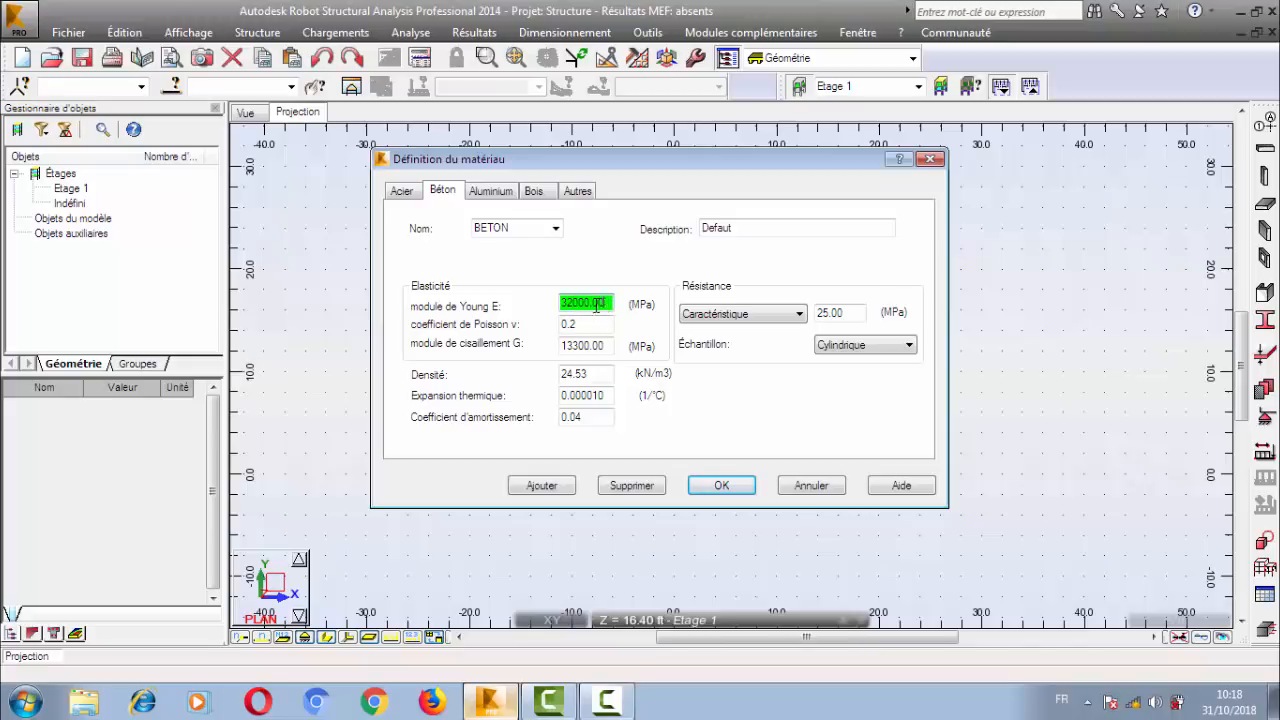
{"action": "left_click_drag", "start_coordinate": [580, 322], "coordinate": [532, 367]}
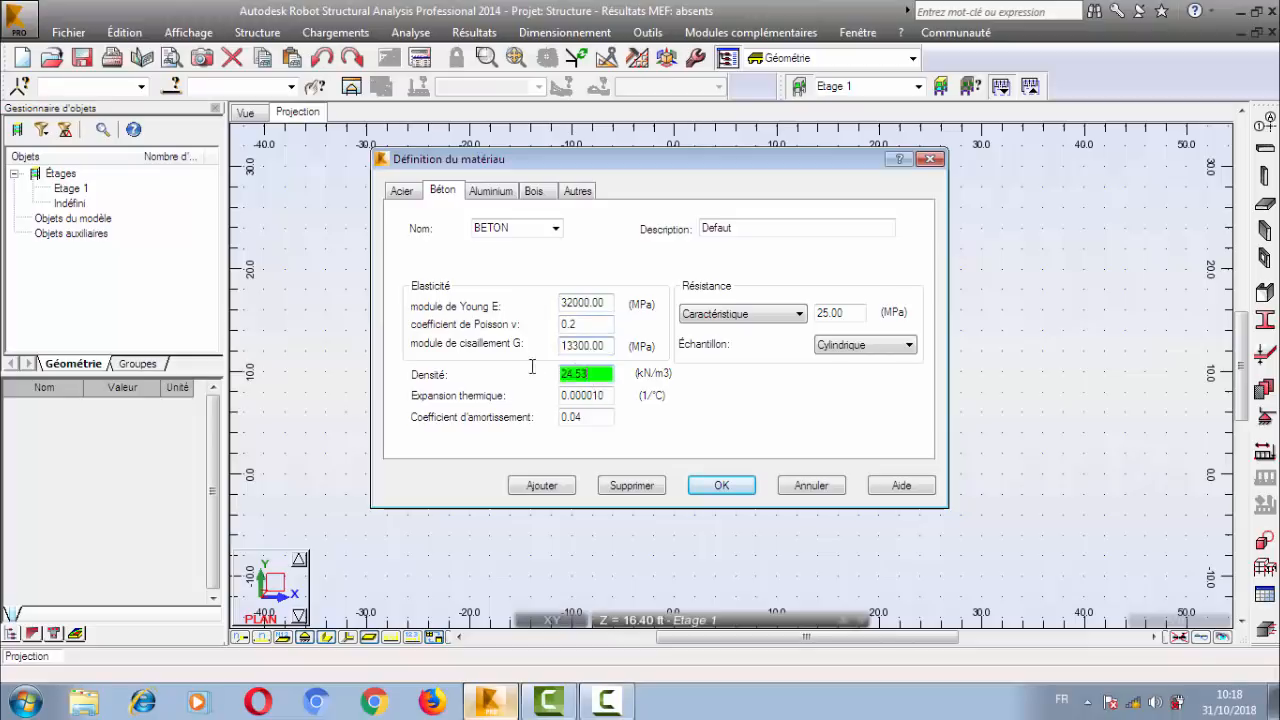
{"action": "double_click", "coordinate": [524, 231]}
{"action": "type", "text": "B25"}
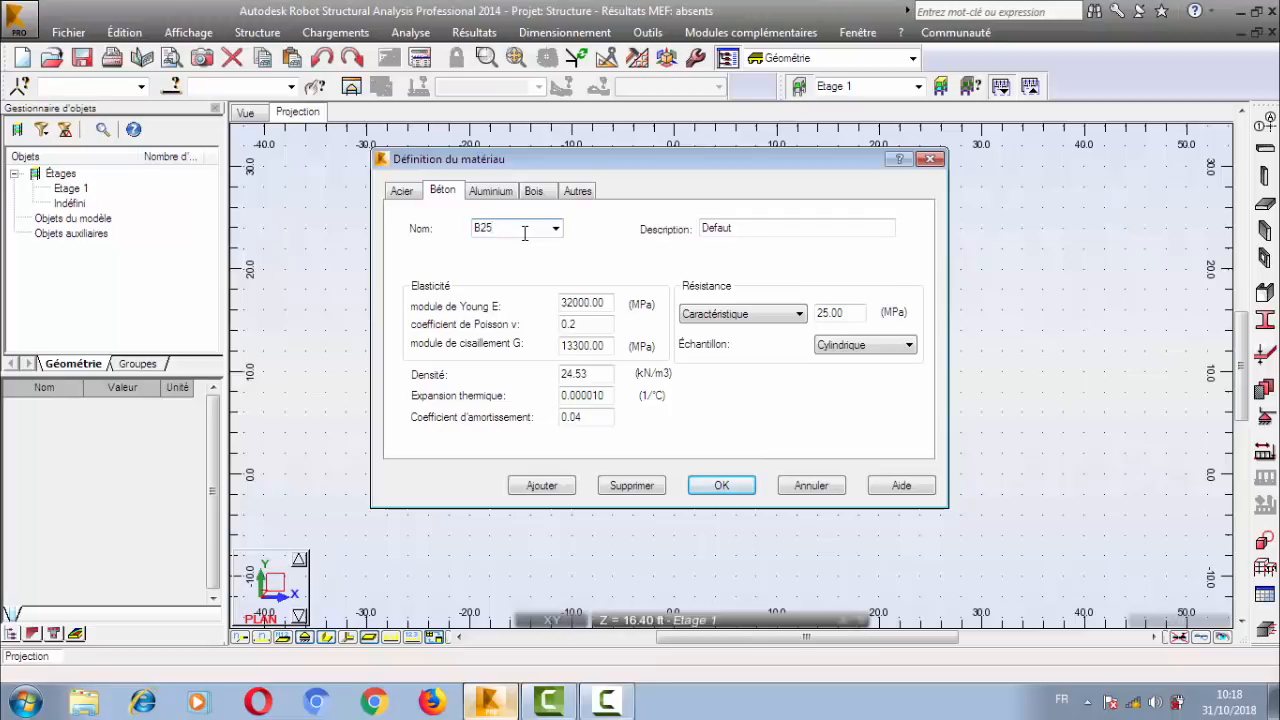
Switch to the Windows calculator and compute 25^(1/3) for the concrete's Young's modulus.
{"action": "left_click_drag", "start_coordinate": [600, 304], "coordinate": [551, 302]}
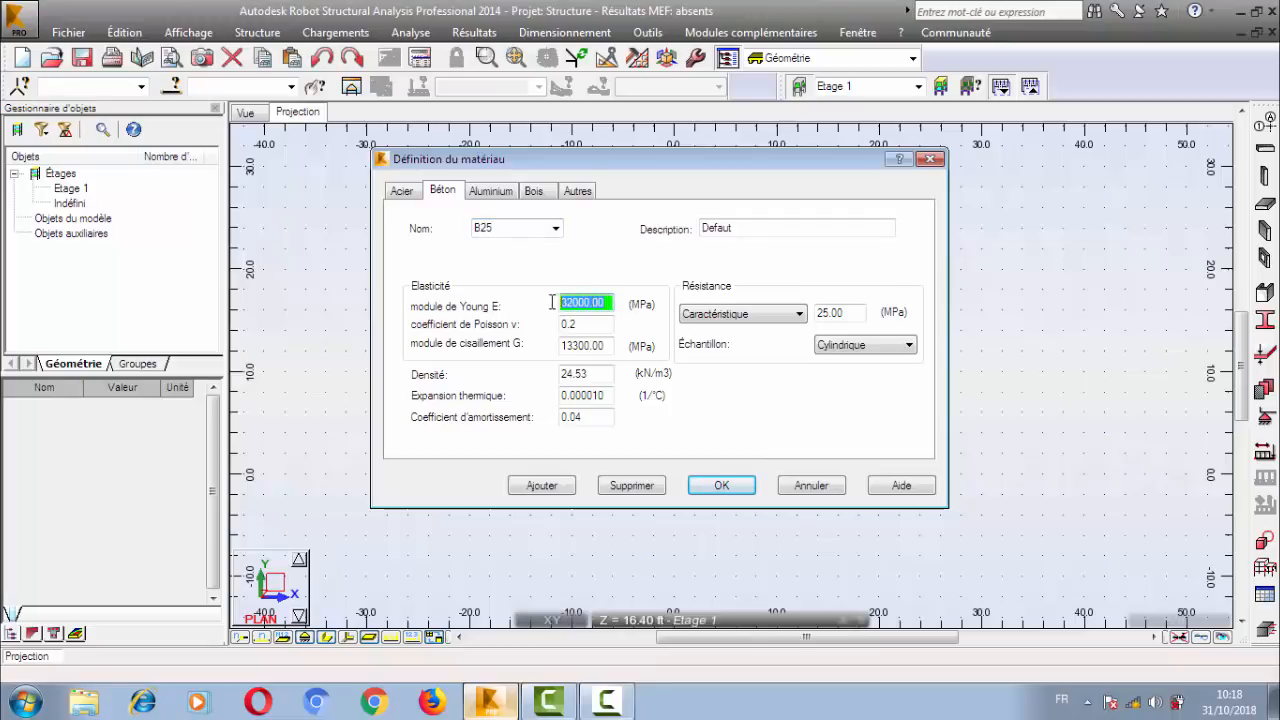
{"action": "left_click", "coordinate": [612, 300]}
{"action": "left_click", "coordinate": [25, 702]}
{"action": "left_click", "coordinate": [77, 224]}
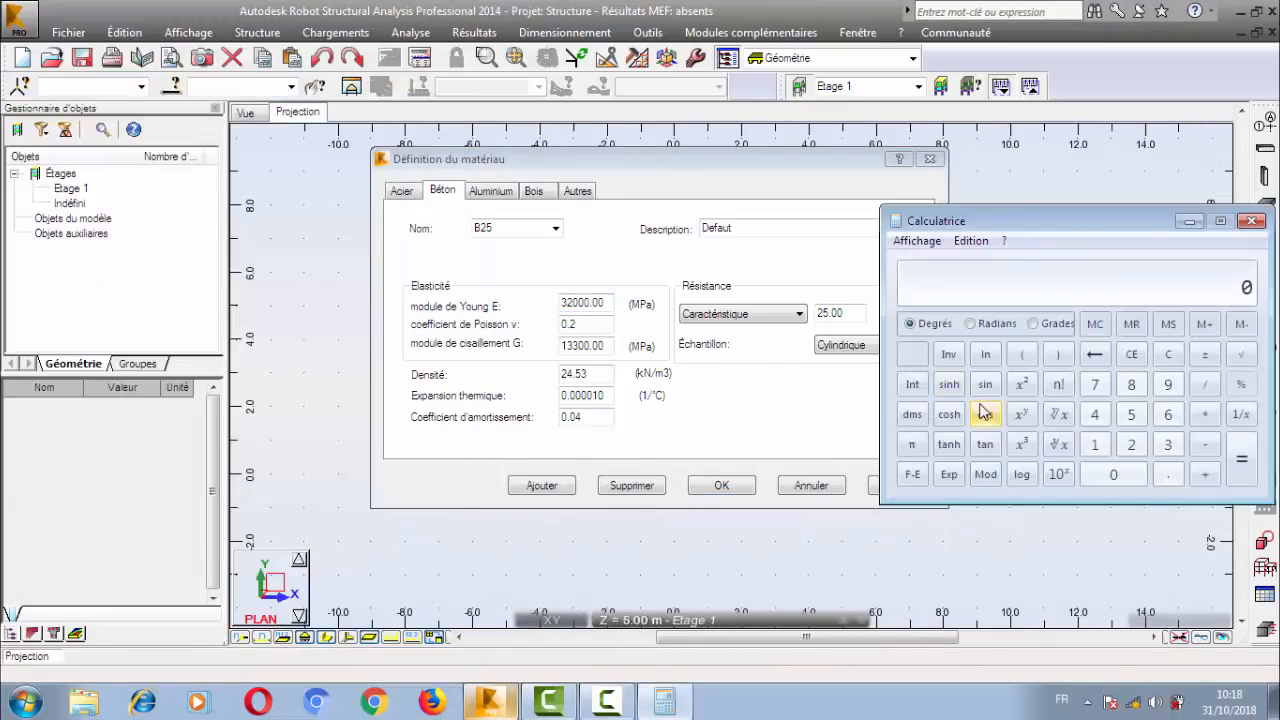
{"action": "type", "text": "5"}
{"action": "left_click", "coordinate": [1021, 414]}
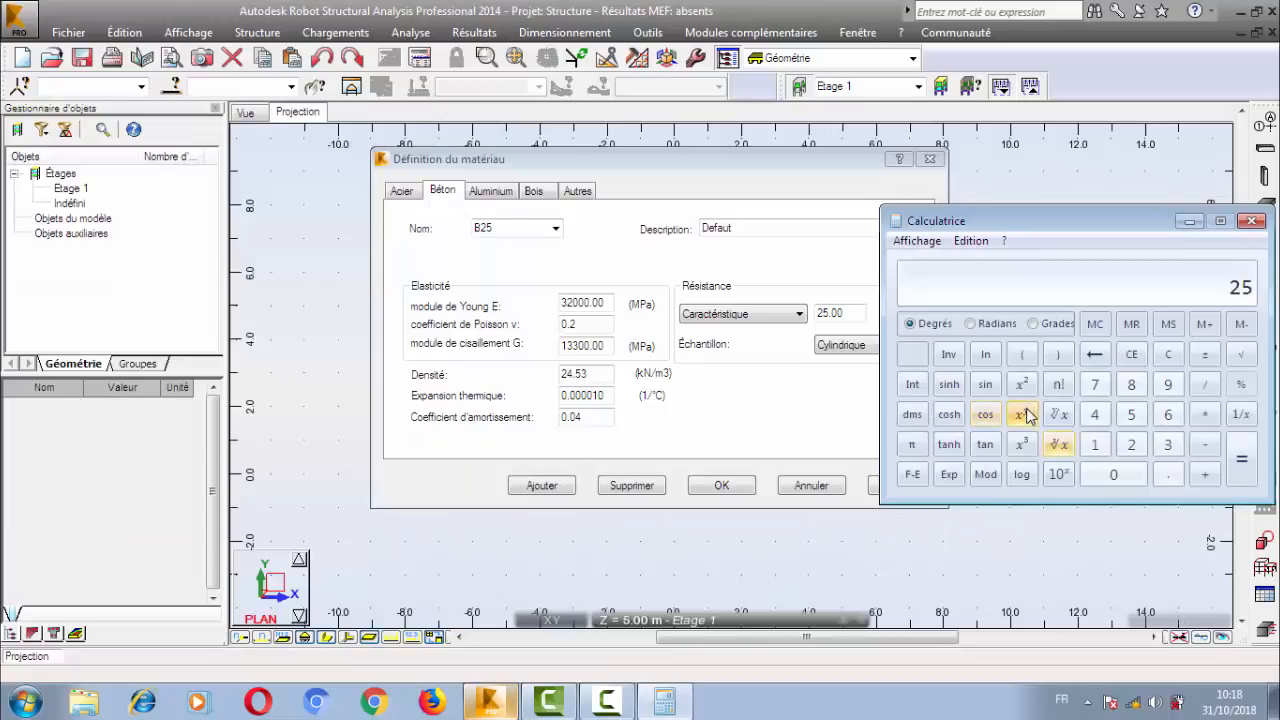
{"action": "left_click", "coordinate": [1030, 356]}
{"action": "left_click", "coordinate": [1094, 444]}
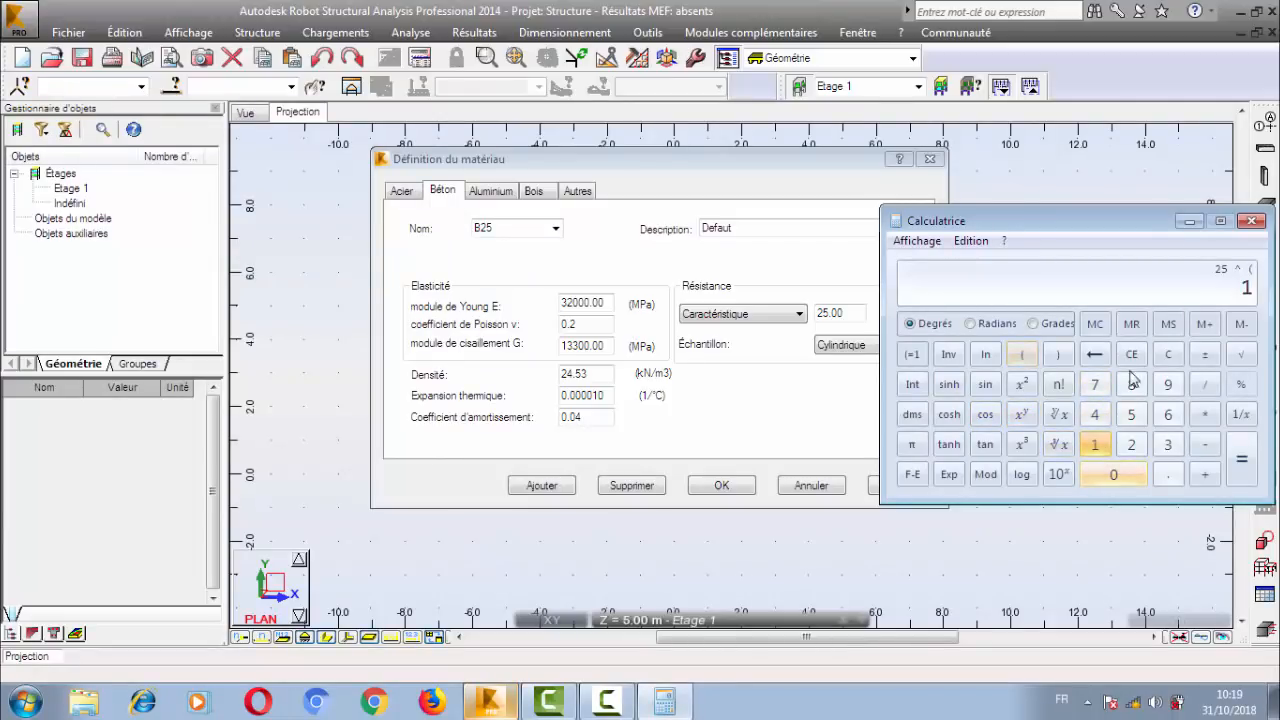
{"action": "left_click", "coordinate": [1205, 386]}
{"action": "left_click", "coordinate": [1167, 444]}
{"action": "left_click", "coordinate": [1057, 354]}
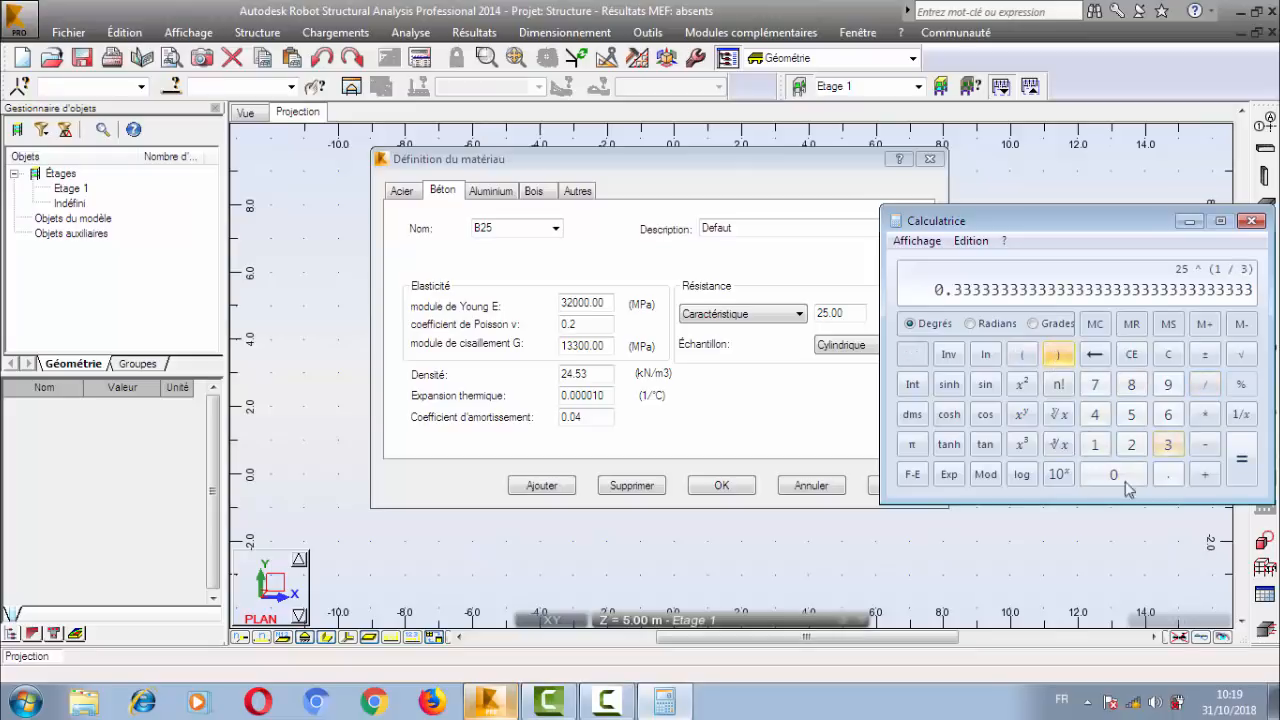
{"action": "left_click", "coordinate": [1244, 463]}
Multiply the calculator result by 11000 to obtain the Young's modulus.
{"action": "left_click", "coordinate": [1205, 414]}
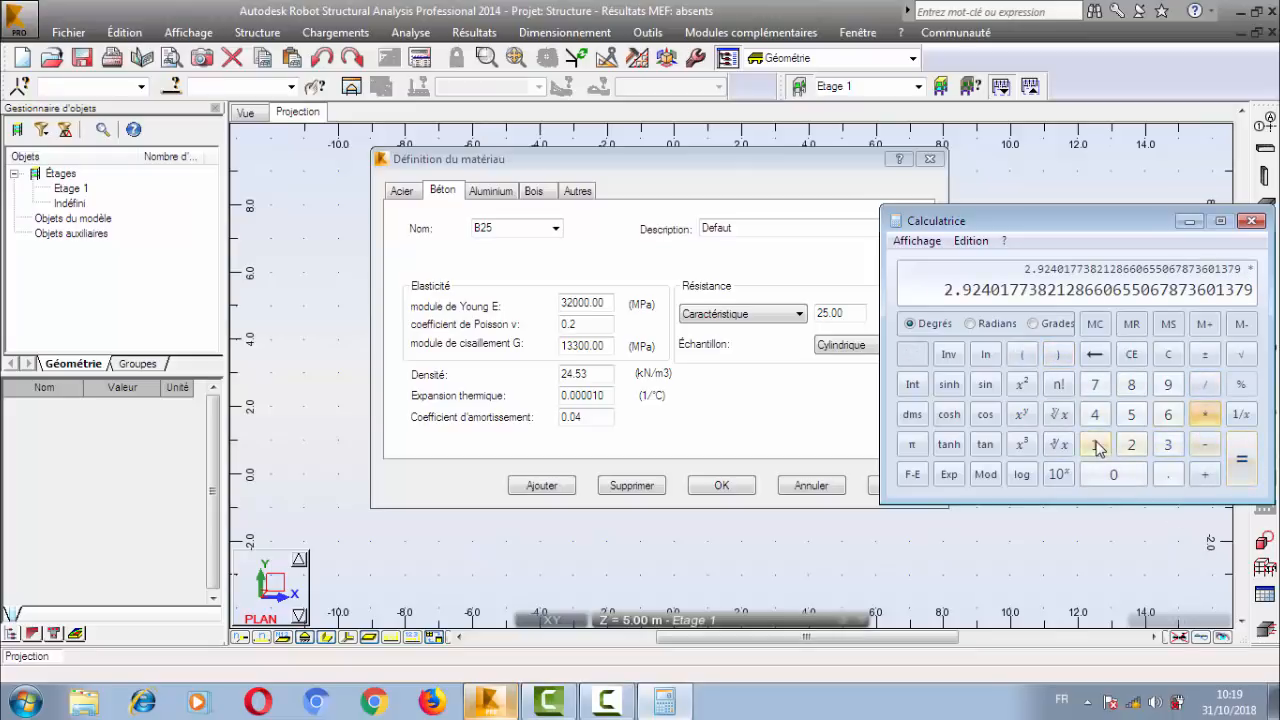
{"action": "double_click", "coordinate": [1094, 444]}
{"action": "left_click", "coordinate": [1110, 477]}
{"action": "double_click", "coordinate": [1110, 477]}
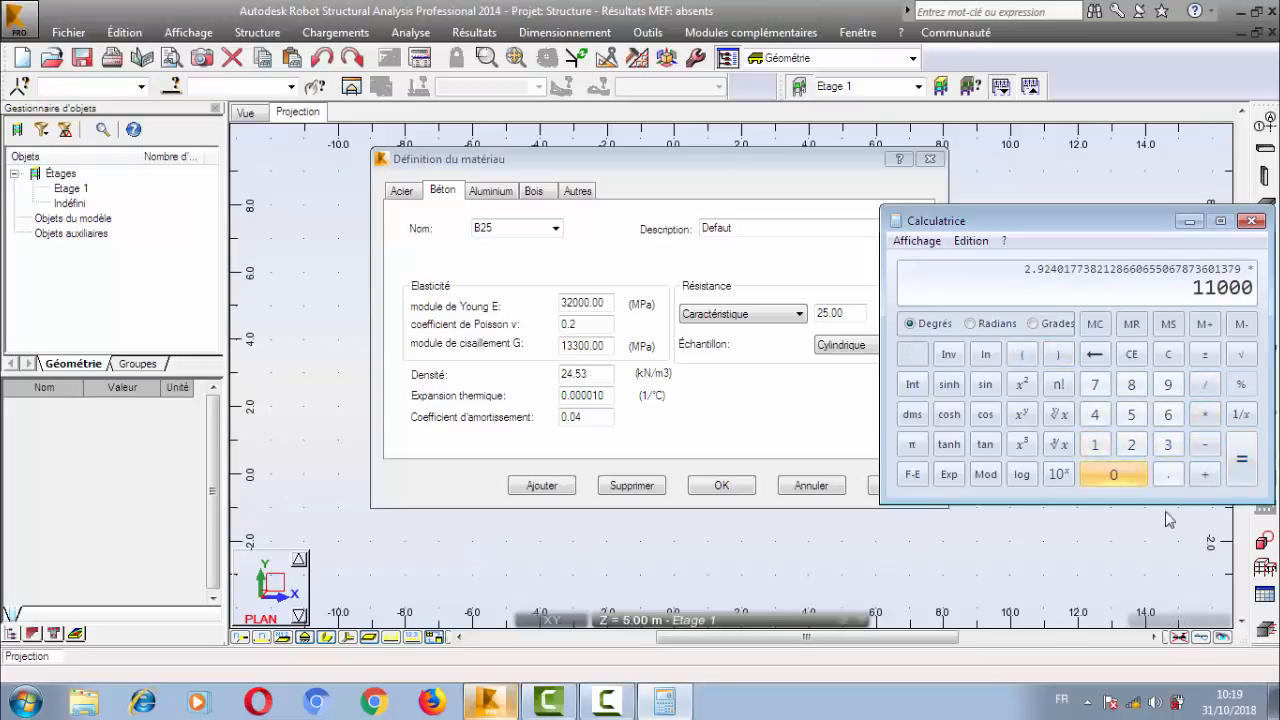
{"action": "left_click", "coordinate": [1242, 458]}
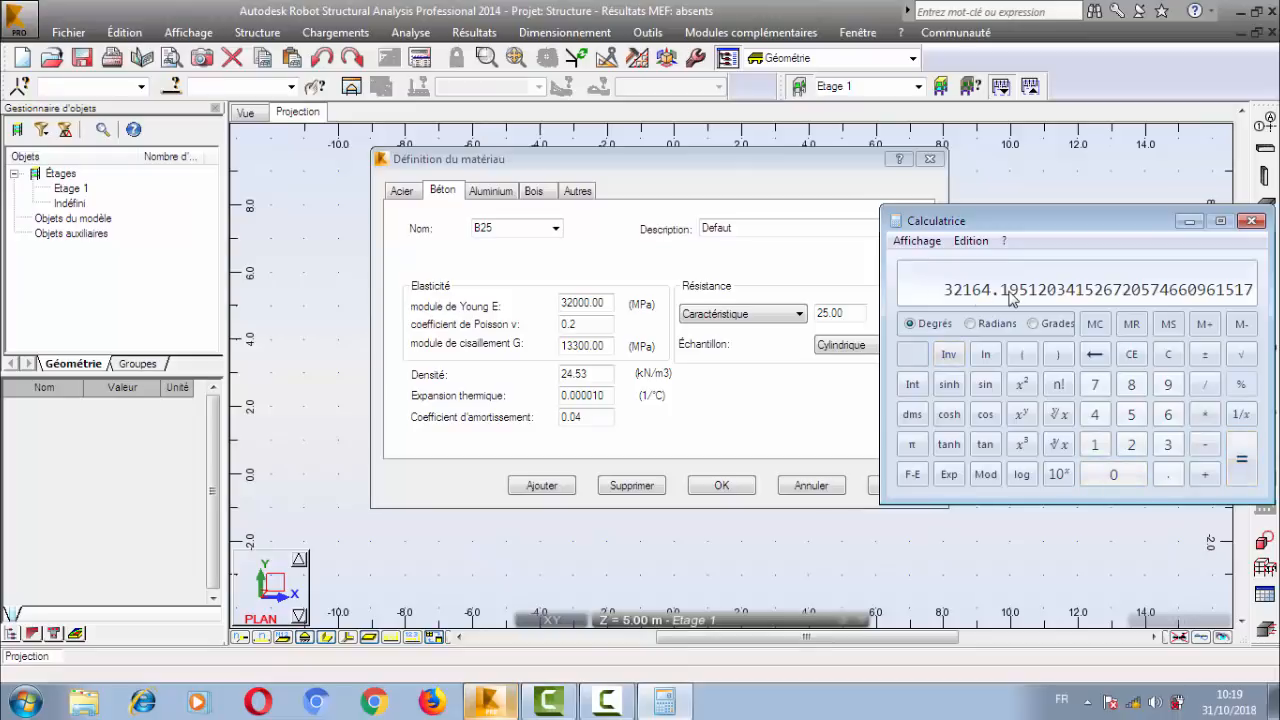
Return to Robot Structural Analysis and set the B25 concrete's Young's modulus to 32164.195 MPa.
{"action": "double_click", "coordinate": [603, 302]}
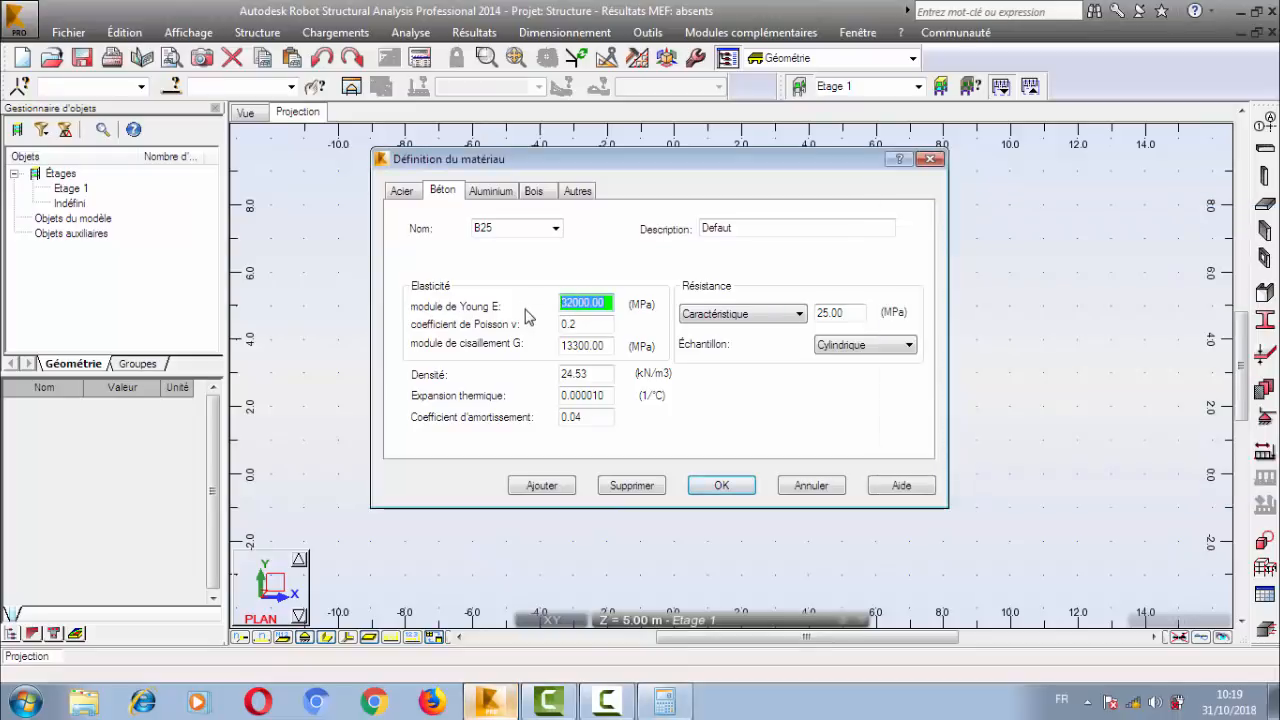
{"action": "type", "text": "32164"}
{"action": "left_click", "coordinate": [665, 703]}
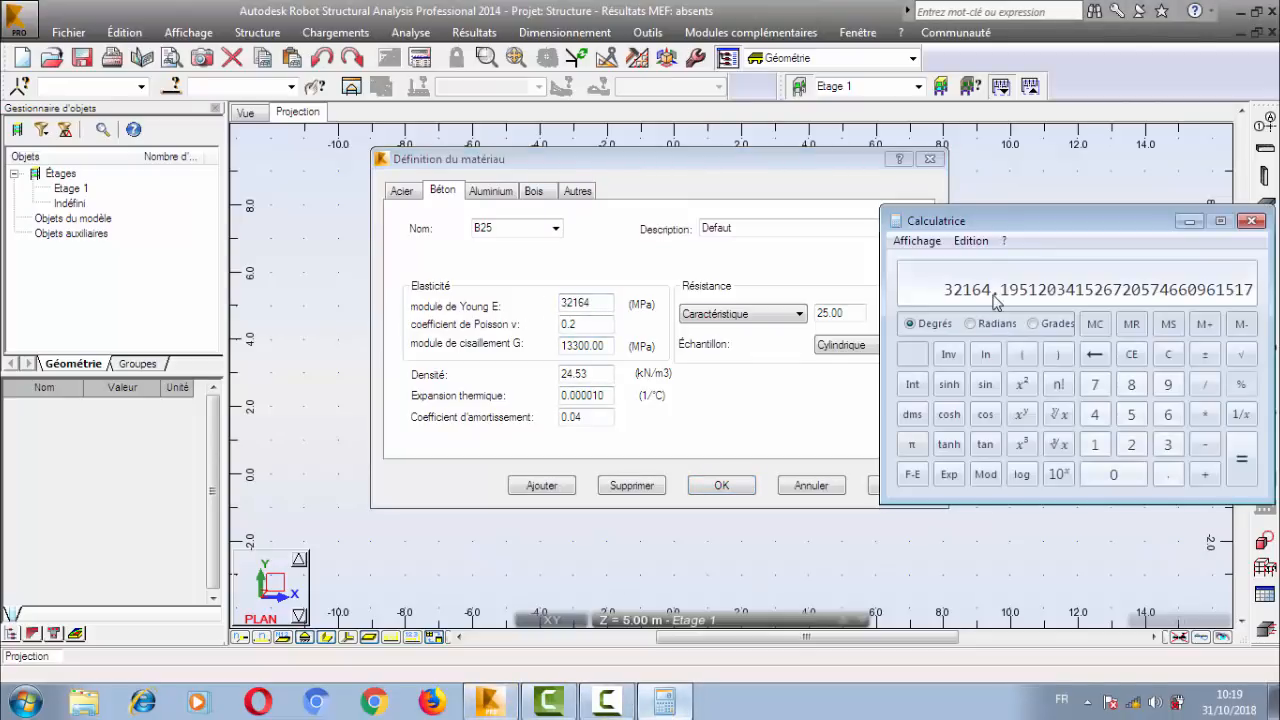
{"action": "left_click", "coordinate": [609, 302]}
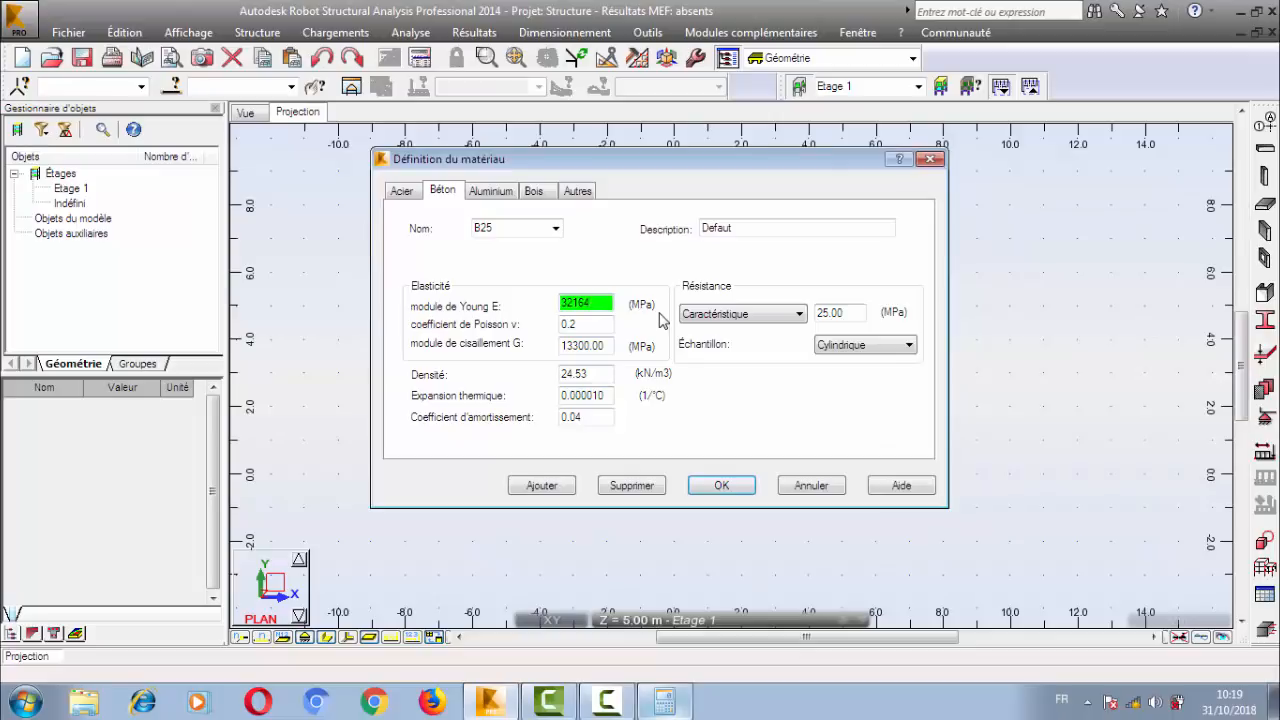
Switch to the Windows calculator and compute 1.2 × 2 as the divisor for the concrete's shear modulus.
{"action": "left_click", "coordinate": [588, 324]}
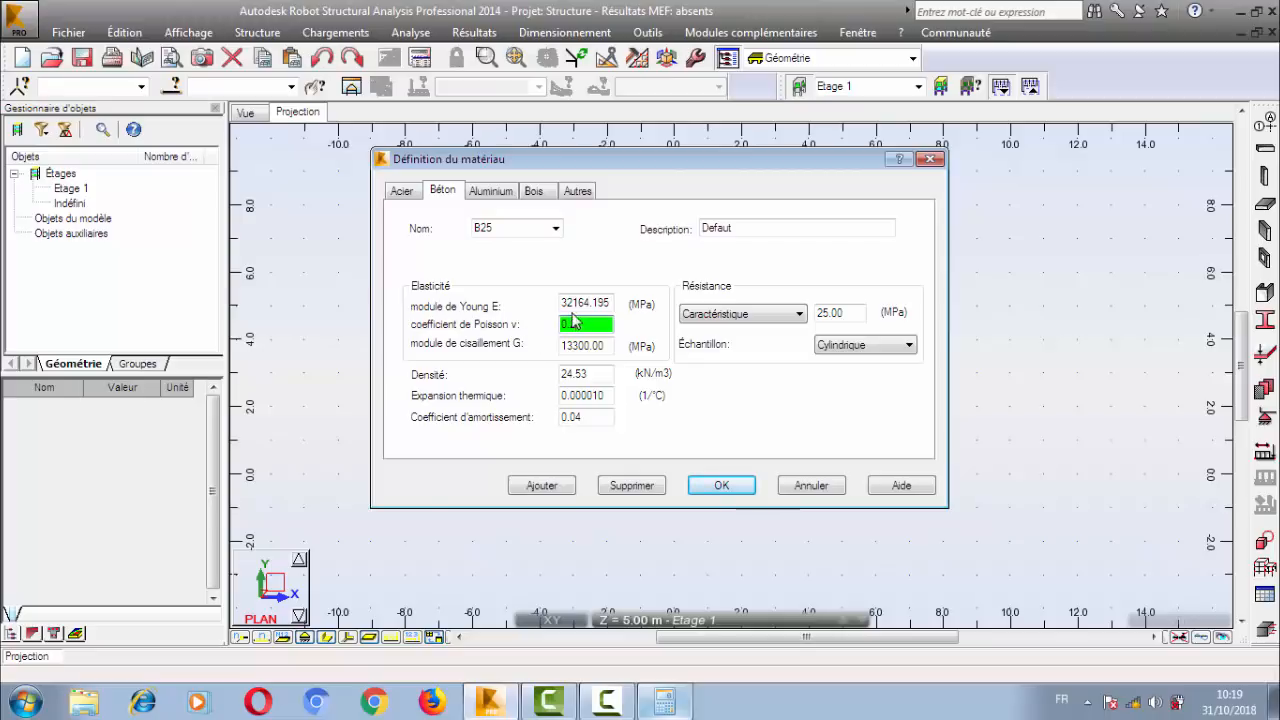
{"action": "left_click", "coordinate": [596, 330]}
{"action": "double_click", "coordinate": [609, 346]}
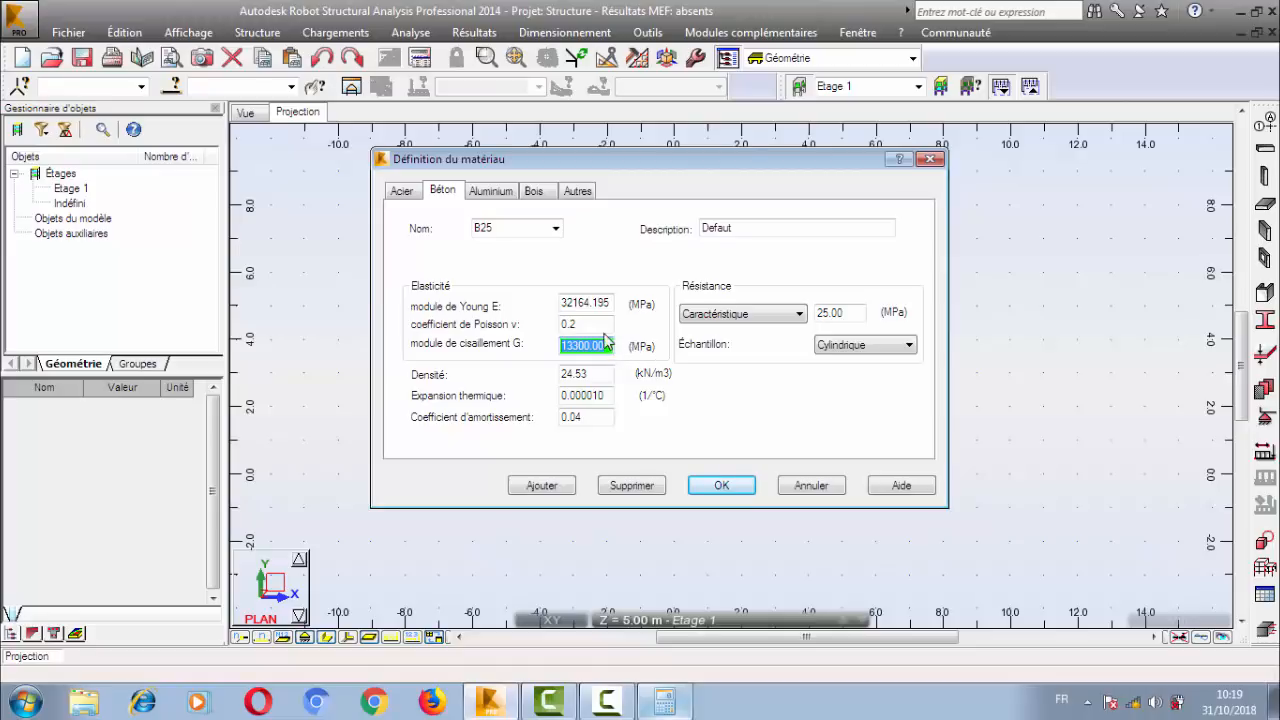
{"action": "left_click", "coordinate": [603, 345]}
{"action": "left_click", "coordinate": [665, 701]}
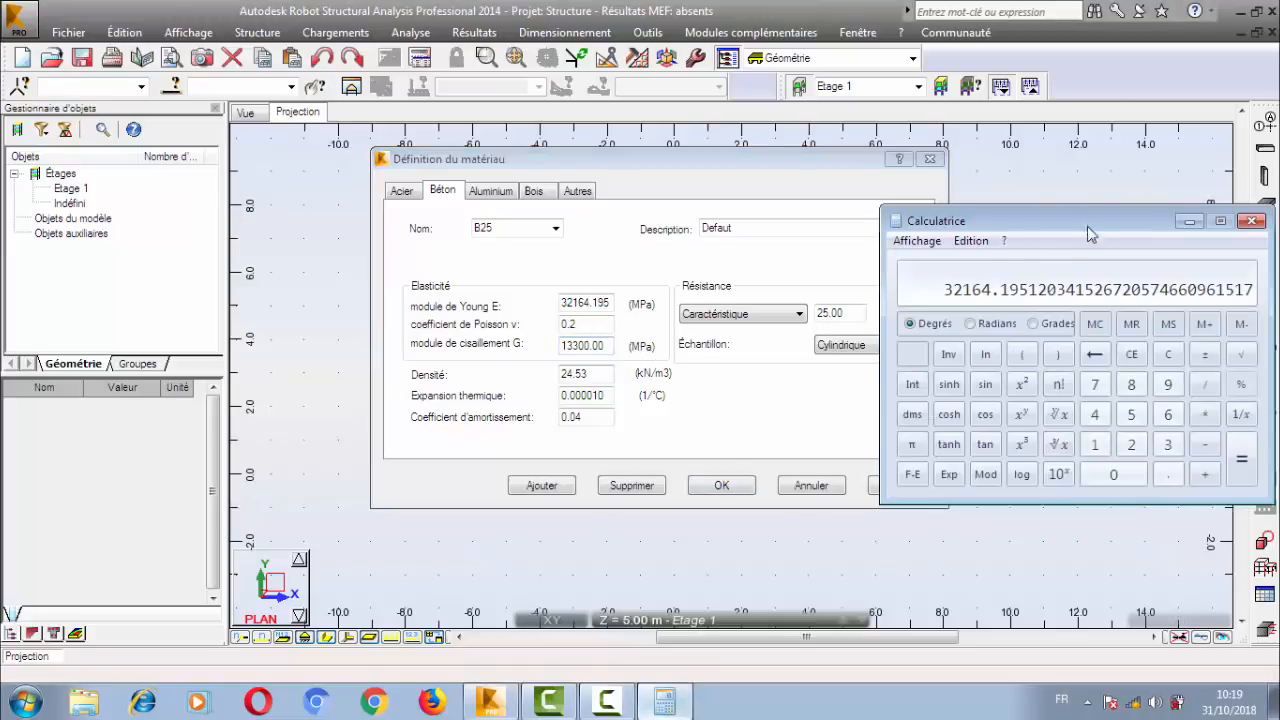
{"action": "key", "text": "Escape"}
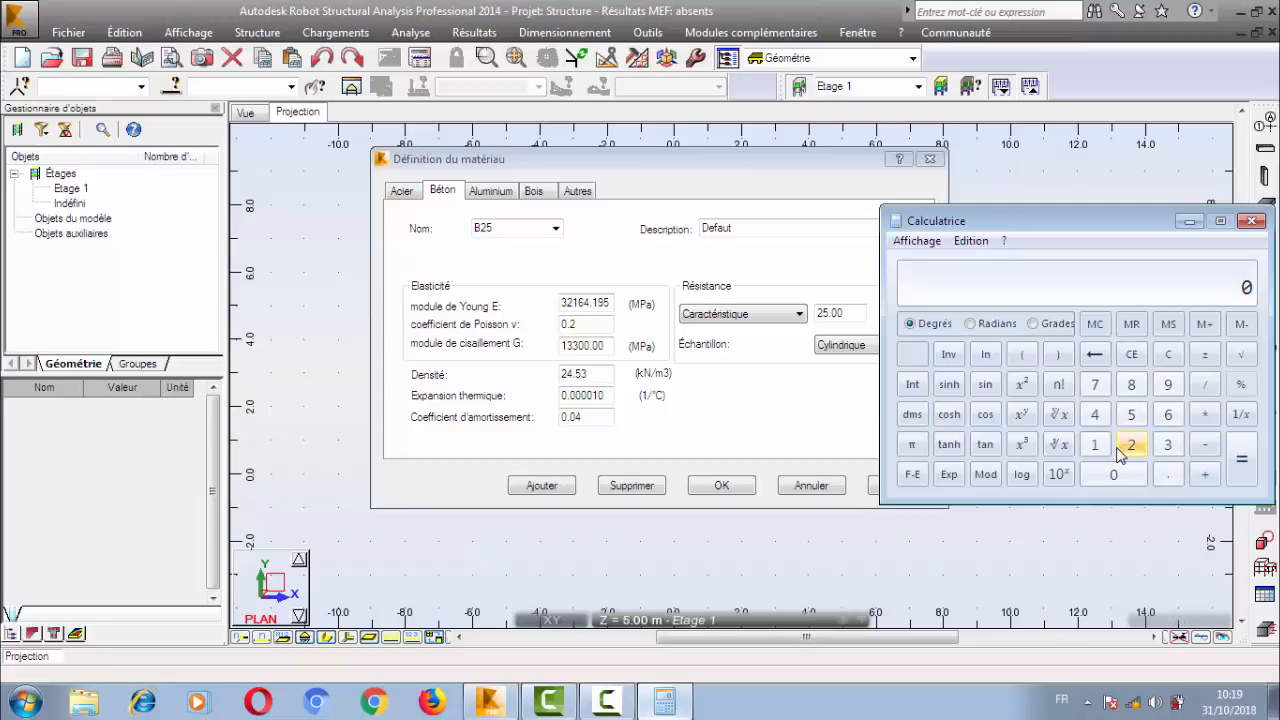
{"action": "type", "text": "1.2"}
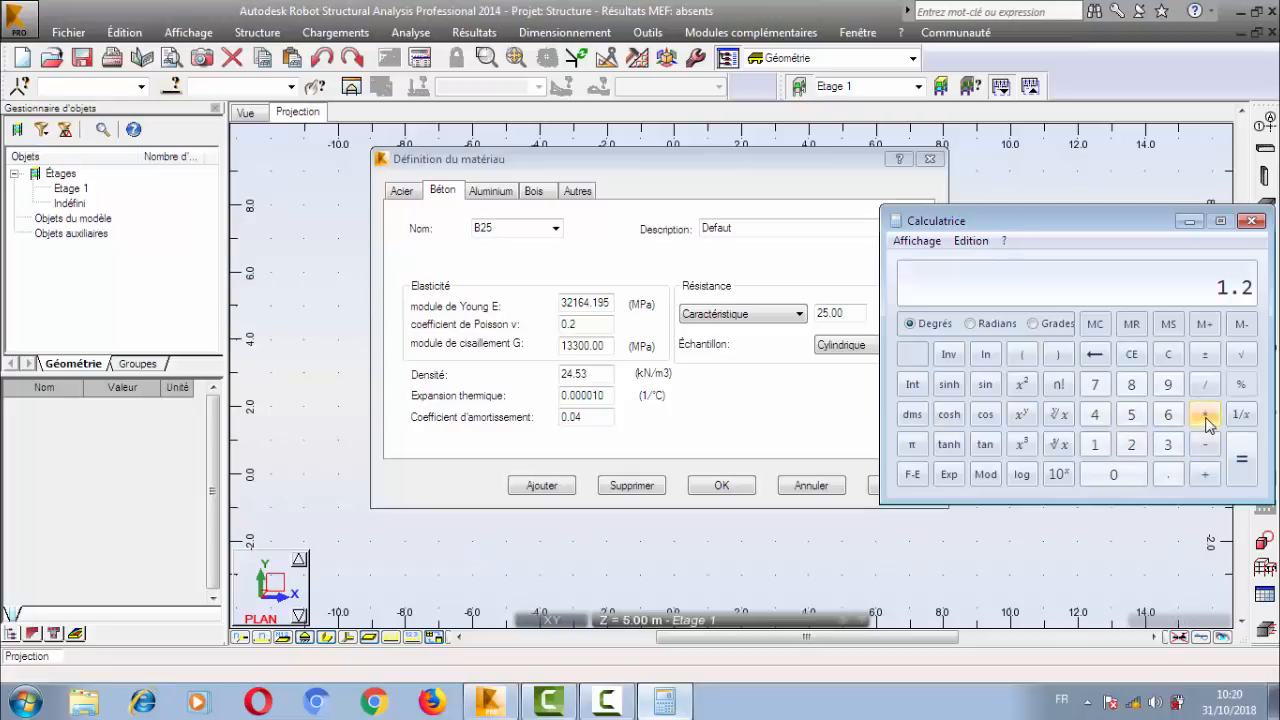
{"action": "left_click", "coordinate": [1205, 414]}
{"action": "left_click", "coordinate": [1131, 444]}
{"action": "left_click", "coordinate": [1241, 458]}
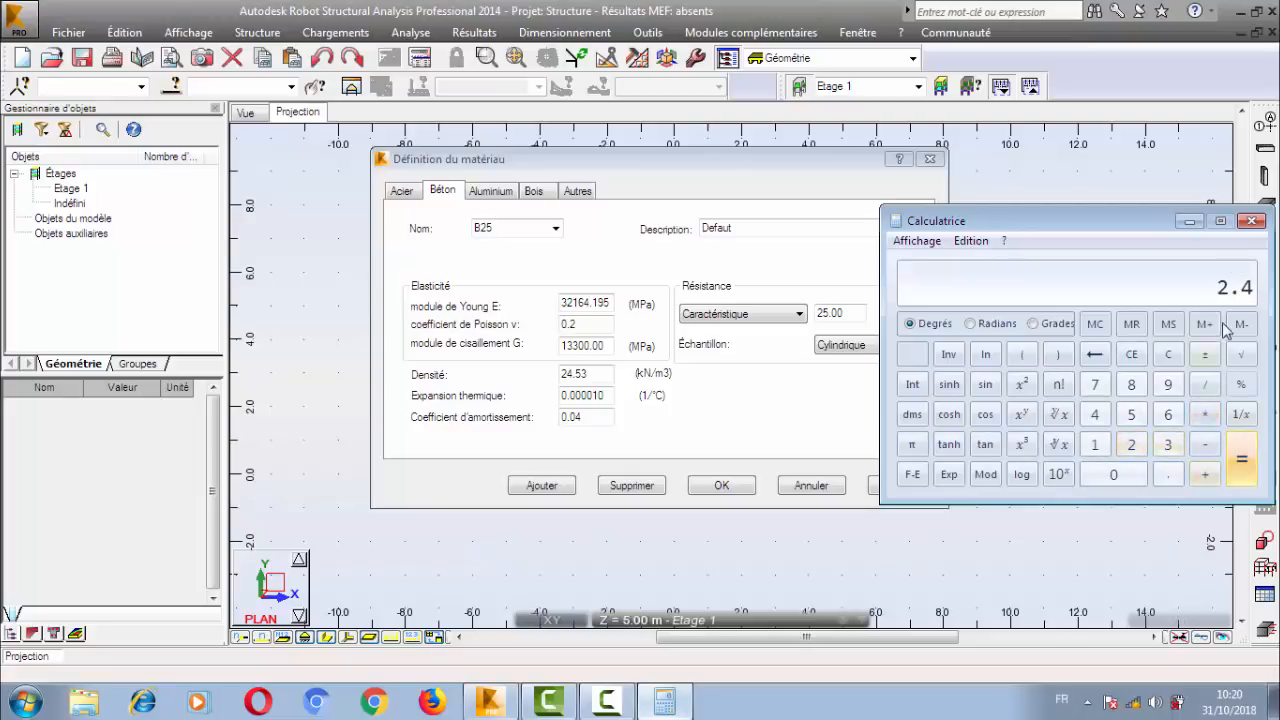
Clear the calculator and divide 32164.195 by 2.4 to obtain the shear modulus.
{"action": "left_click", "coordinate": [1168, 354]}
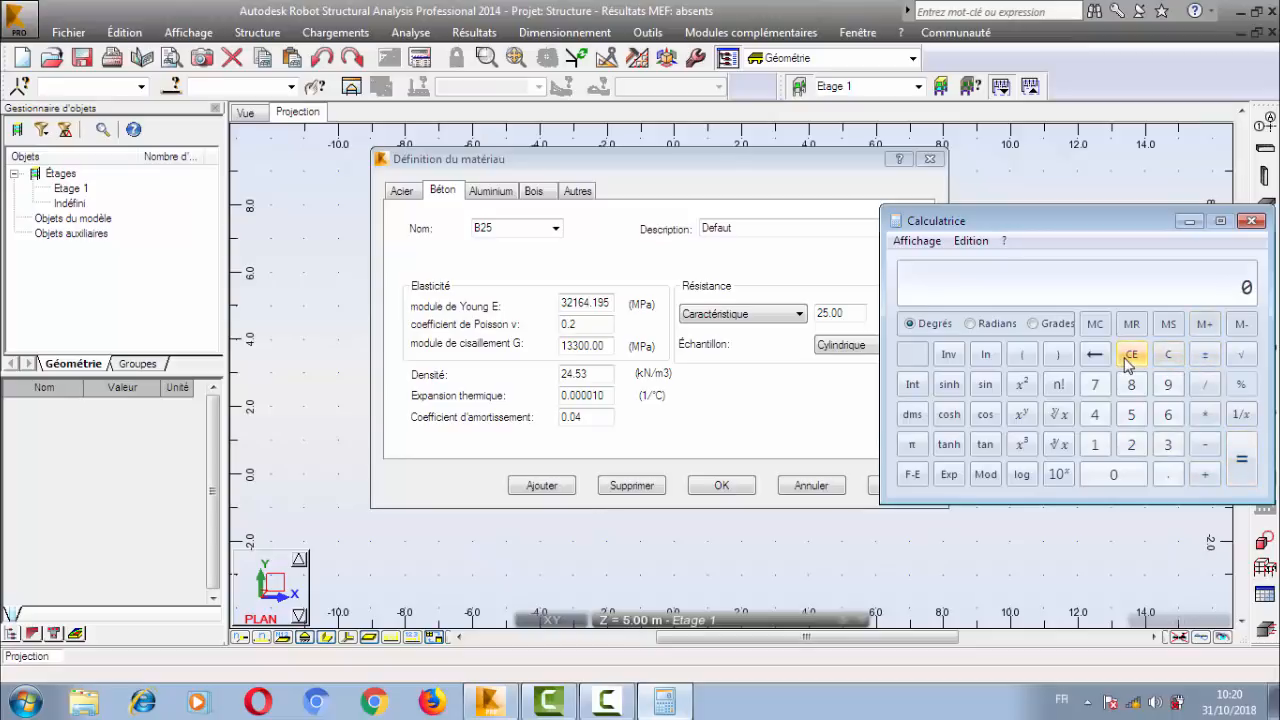
{"action": "left_click", "coordinate": [1168, 444]}
{"action": "left_click", "coordinate": [1131, 444]}
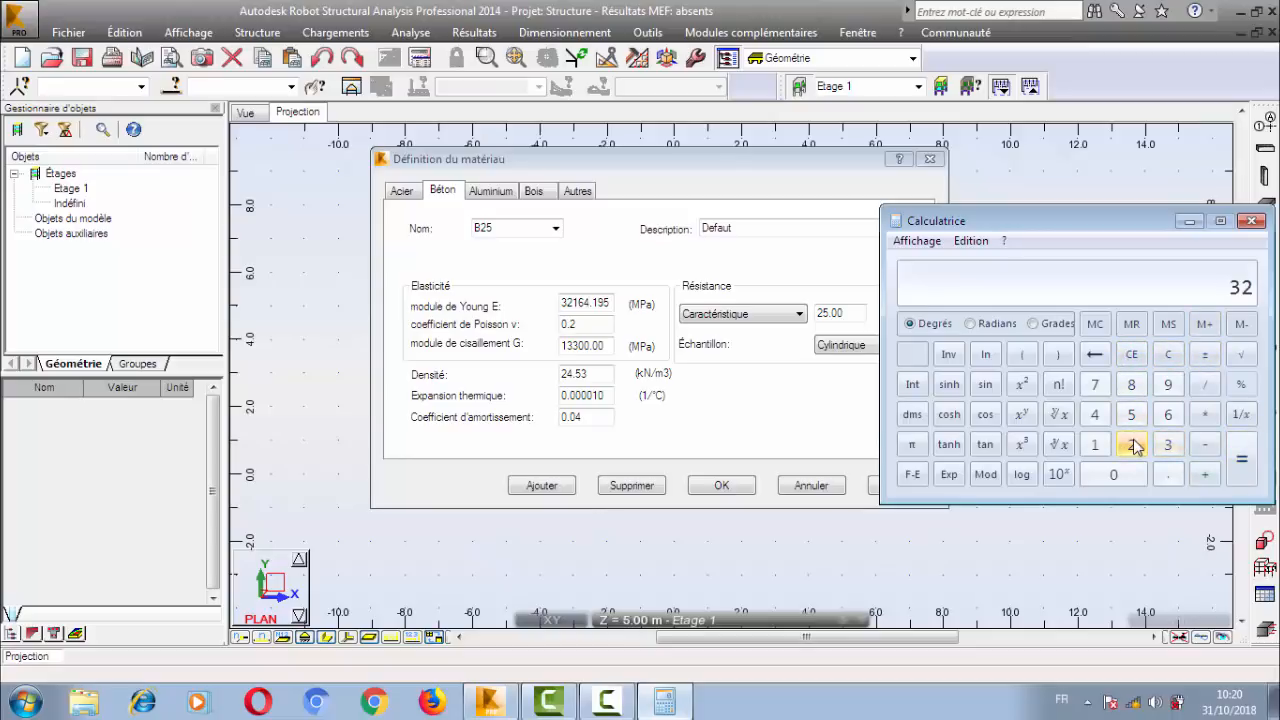
{"action": "left_click", "coordinate": [1095, 444]}
{"action": "left_click", "coordinate": [1168, 414]}
{"action": "left_click", "coordinate": [1095, 414]}
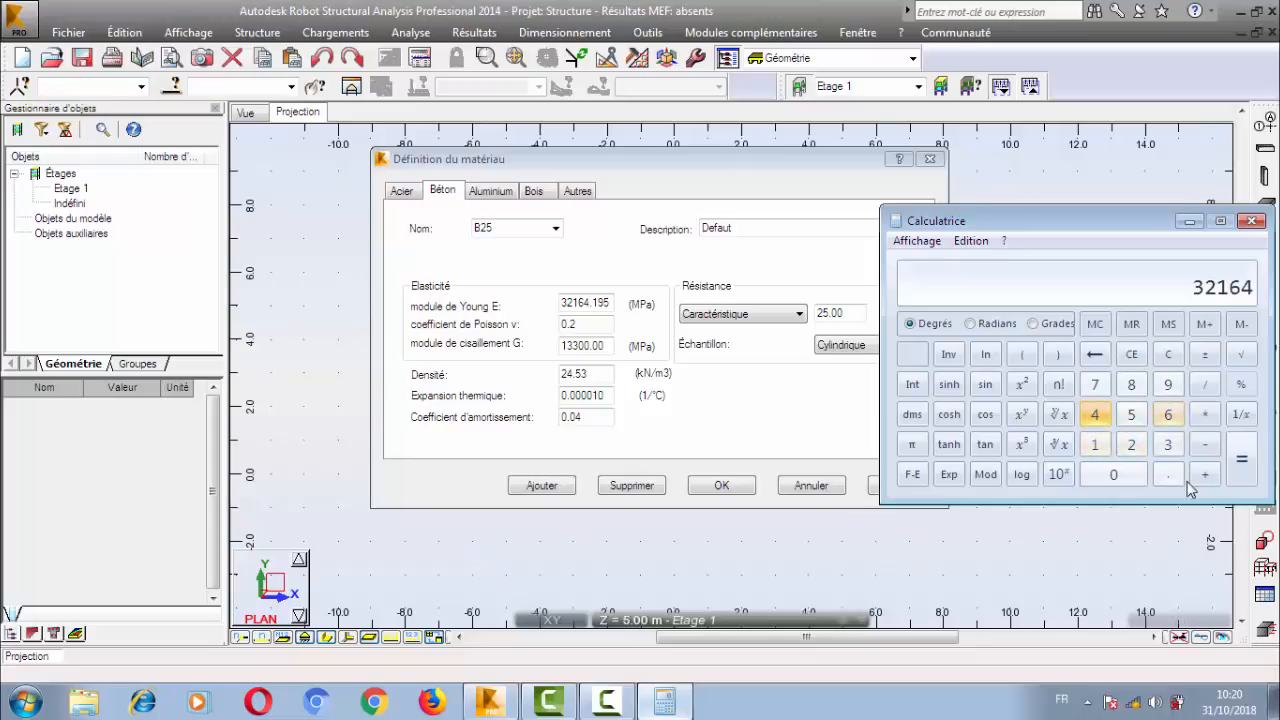
{"action": "left_click", "coordinate": [1168, 474]}
{"action": "left_click", "coordinate": [1095, 444]}
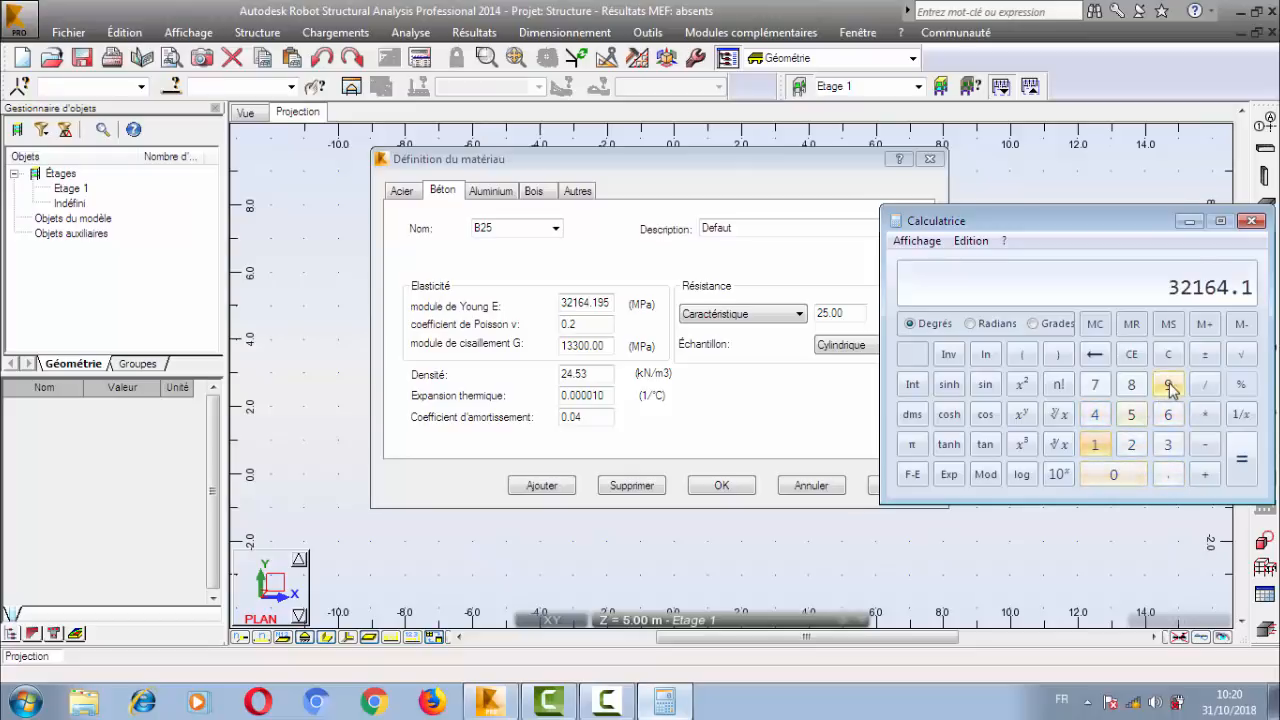
{"action": "left_click", "coordinate": [1168, 386]}
{"action": "left_click", "coordinate": [1131, 414]}
{"action": "left_click", "coordinate": [1205, 386]}
{"action": "left_click", "coordinate": [1131, 446]}
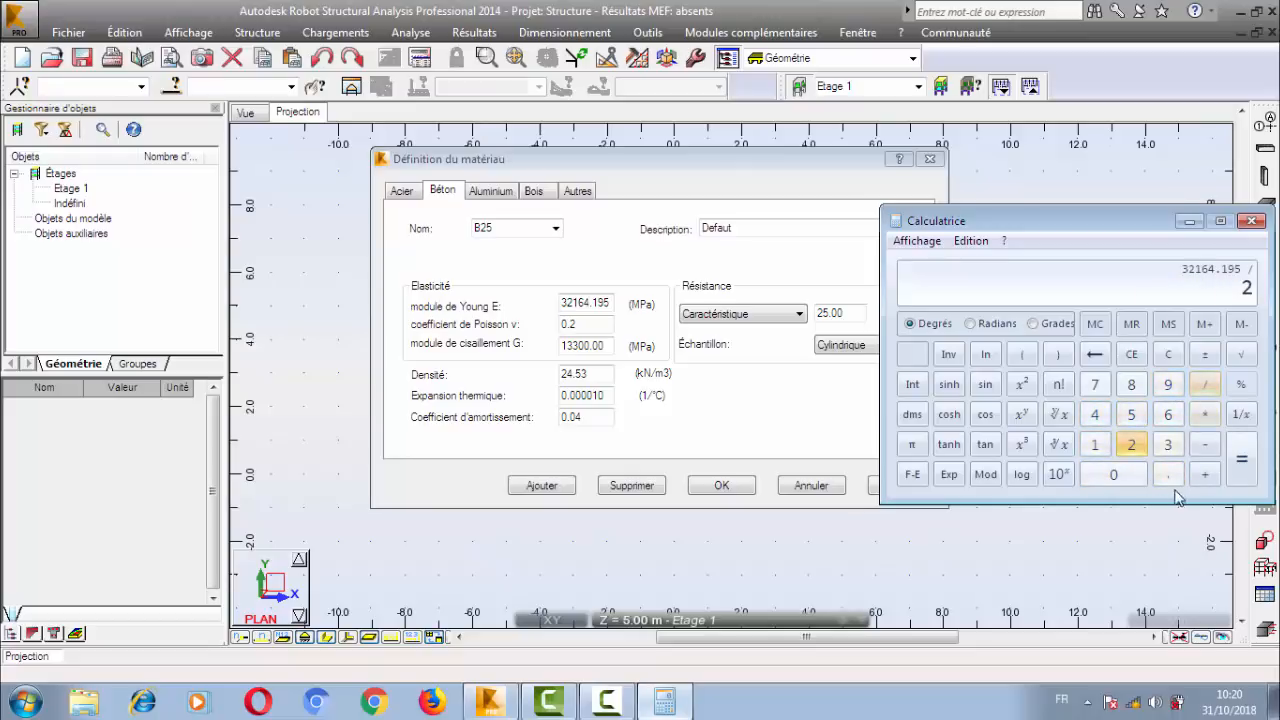
{"action": "left_click", "coordinate": [1168, 474]}
{"action": "left_click", "coordinate": [1095, 414]}
{"action": "left_click", "coordinate": [1245, 470]}
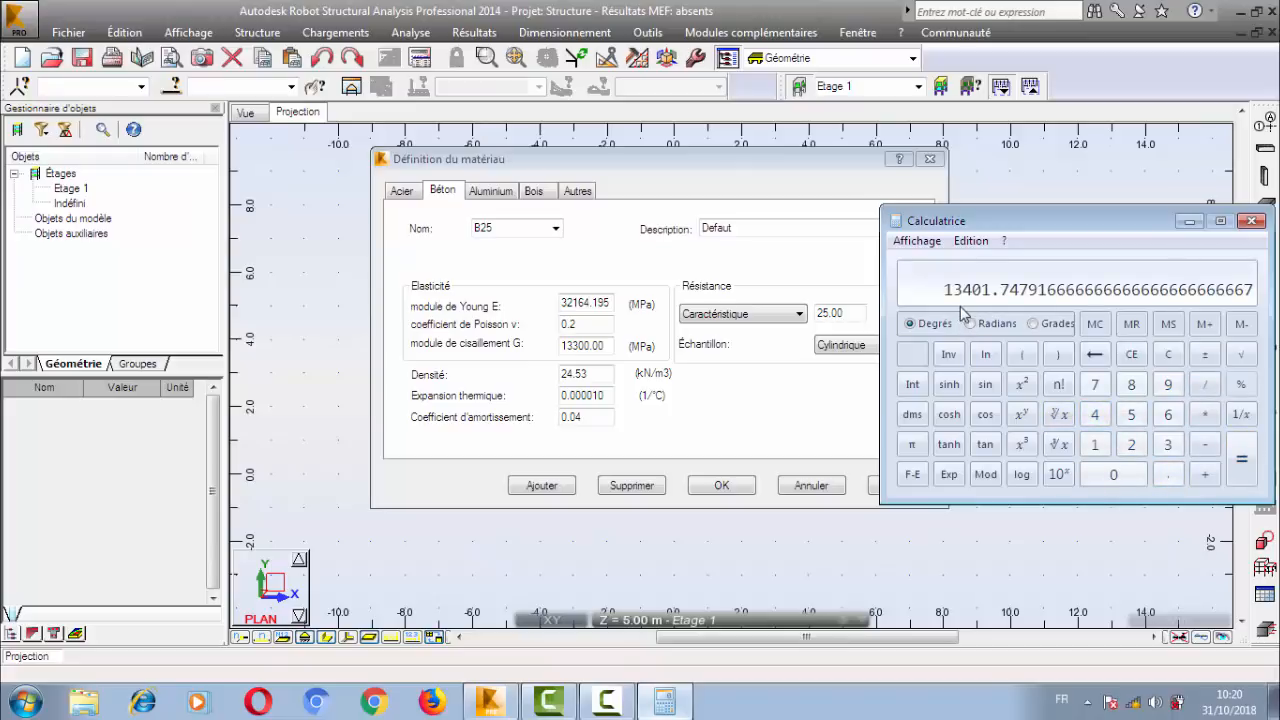
Return to Robot Structural Analysis and set the B25 concrete's shear modulus G to 13401.75 MPa.
{"action": "left_click_drag", "start_coordinate": [610, 346], "coordinate": [523, 354]}
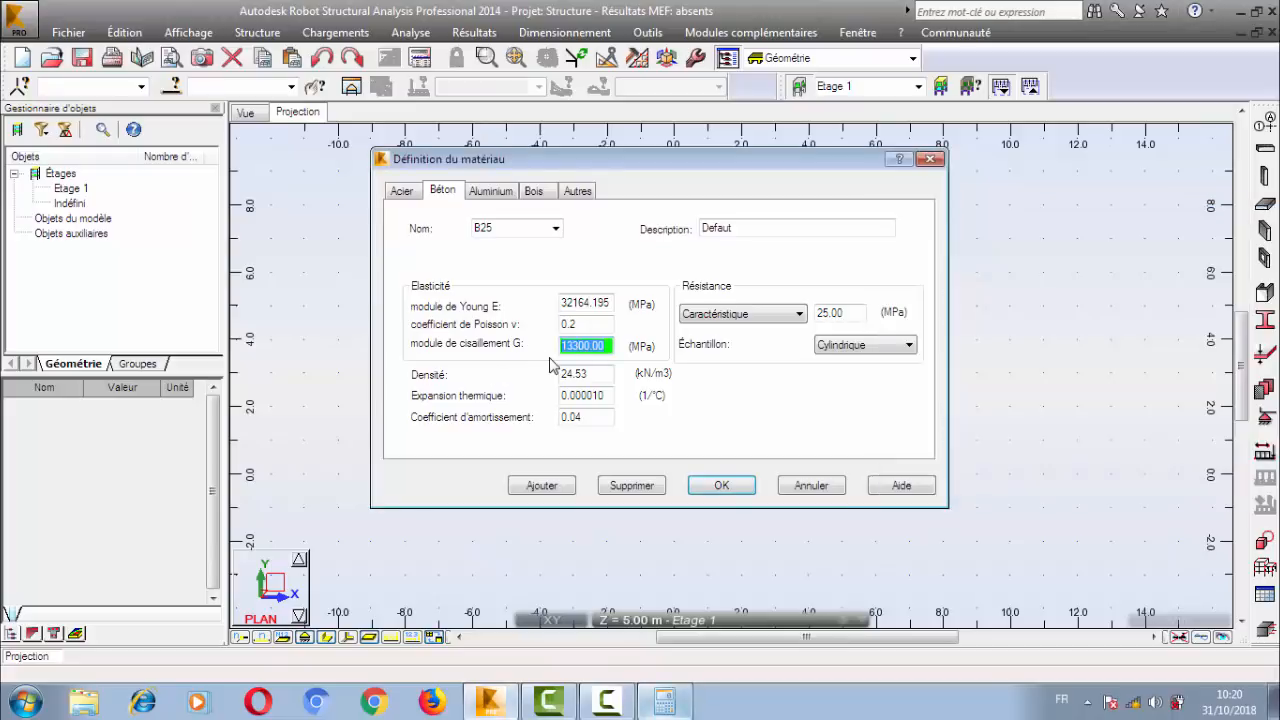
{"action": "type", "text": "13401"}
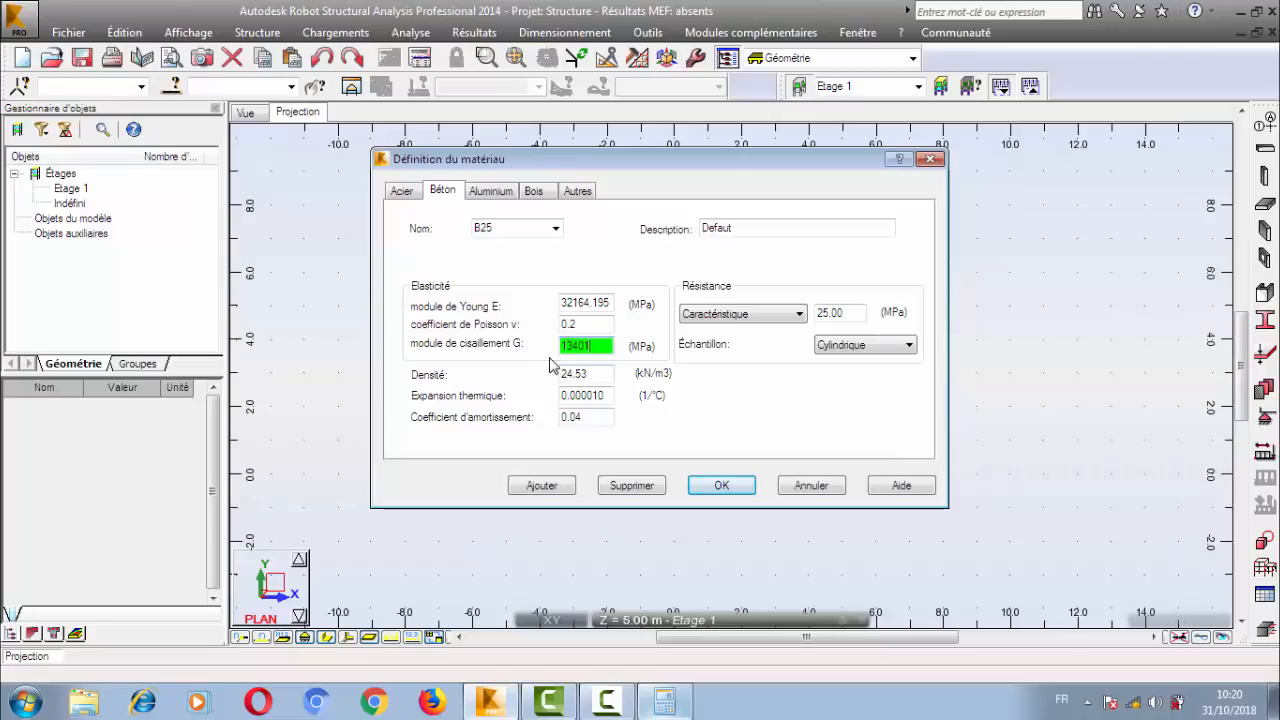
{"action": "left_click", "coordinate": [664, 702]}
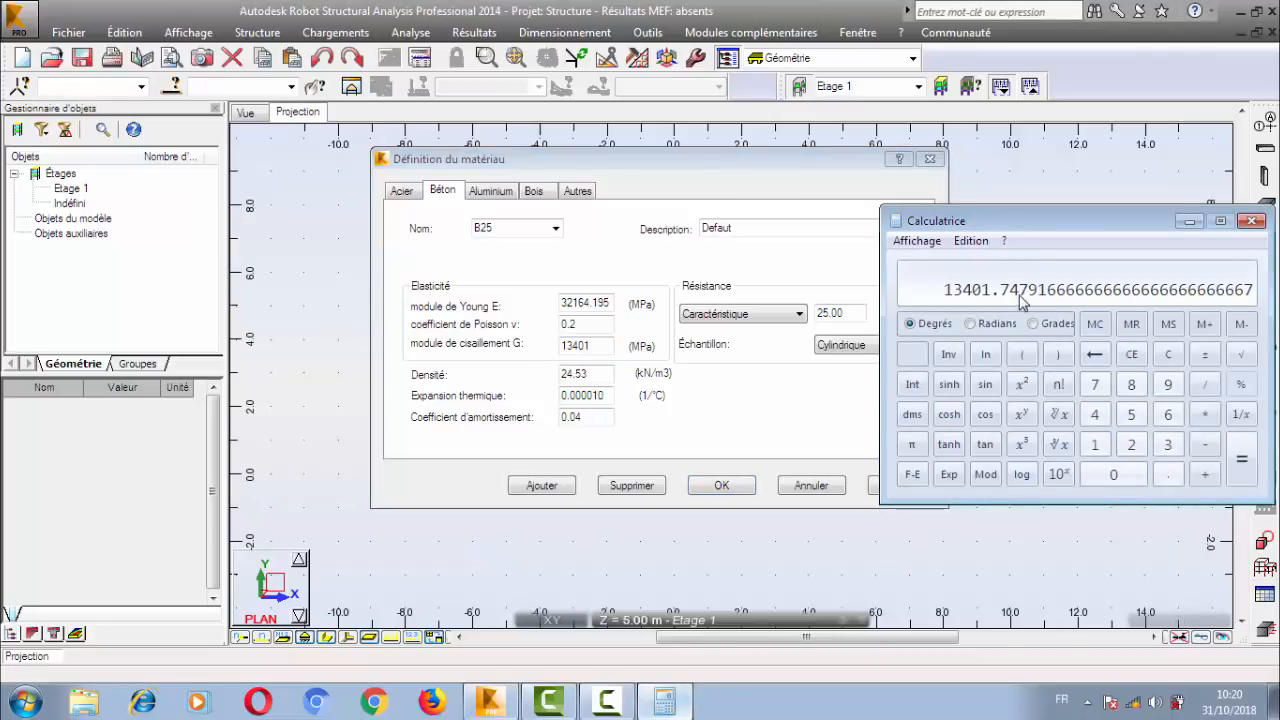
{"action": "left_click", "coordinate": [599, 348]}
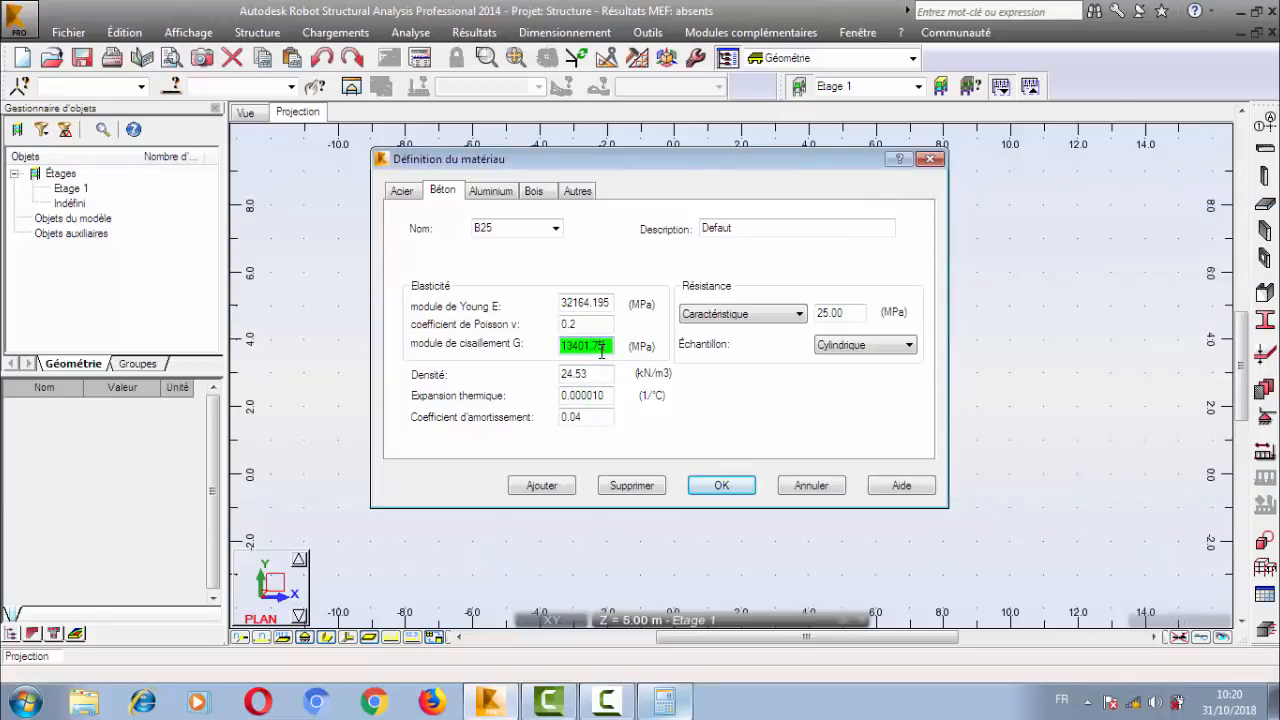
Set the B25 concrete's density to 25 kN/m3 and check its thermal expansion and damping coefficients.
{"action": "left_click", "coordinate": [597, 375]}
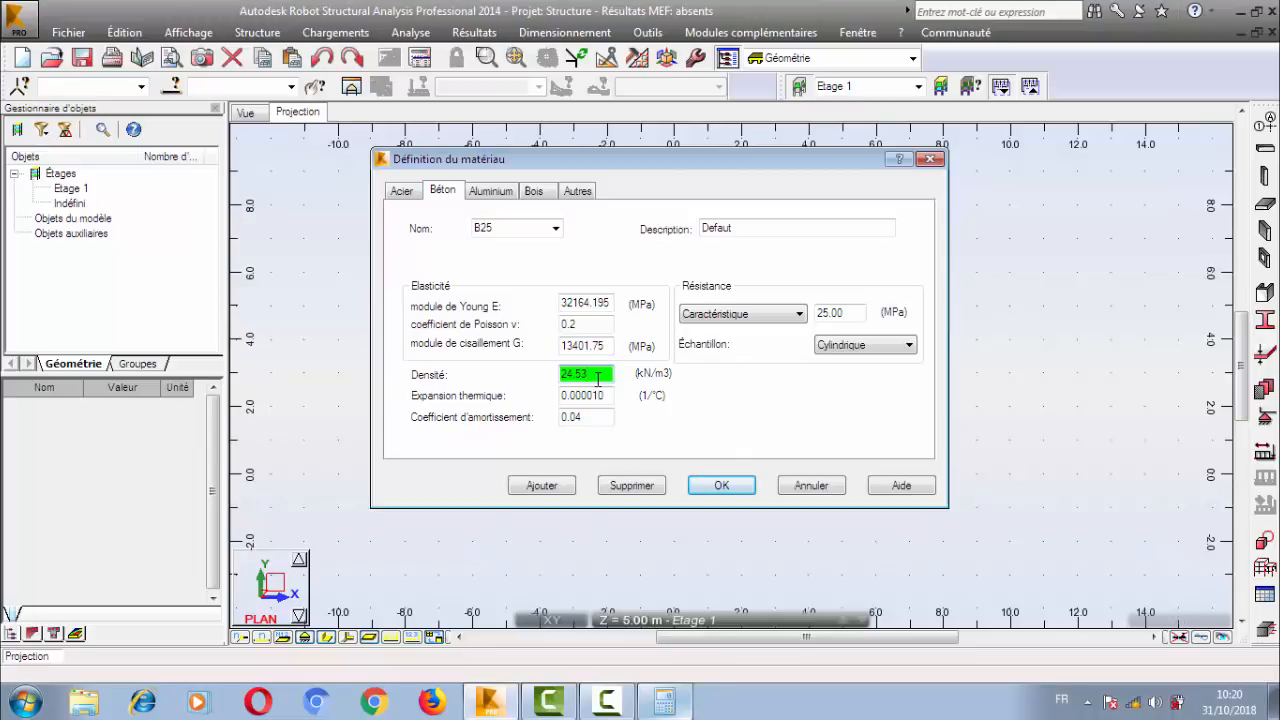
{"action": "left_click_drag", "start_coordinate": [589, 373], "coordinate": [527, 379]}
{"action": "type", "text": "25"}
{"action": "double_click", "coordinate": [613, 395]}
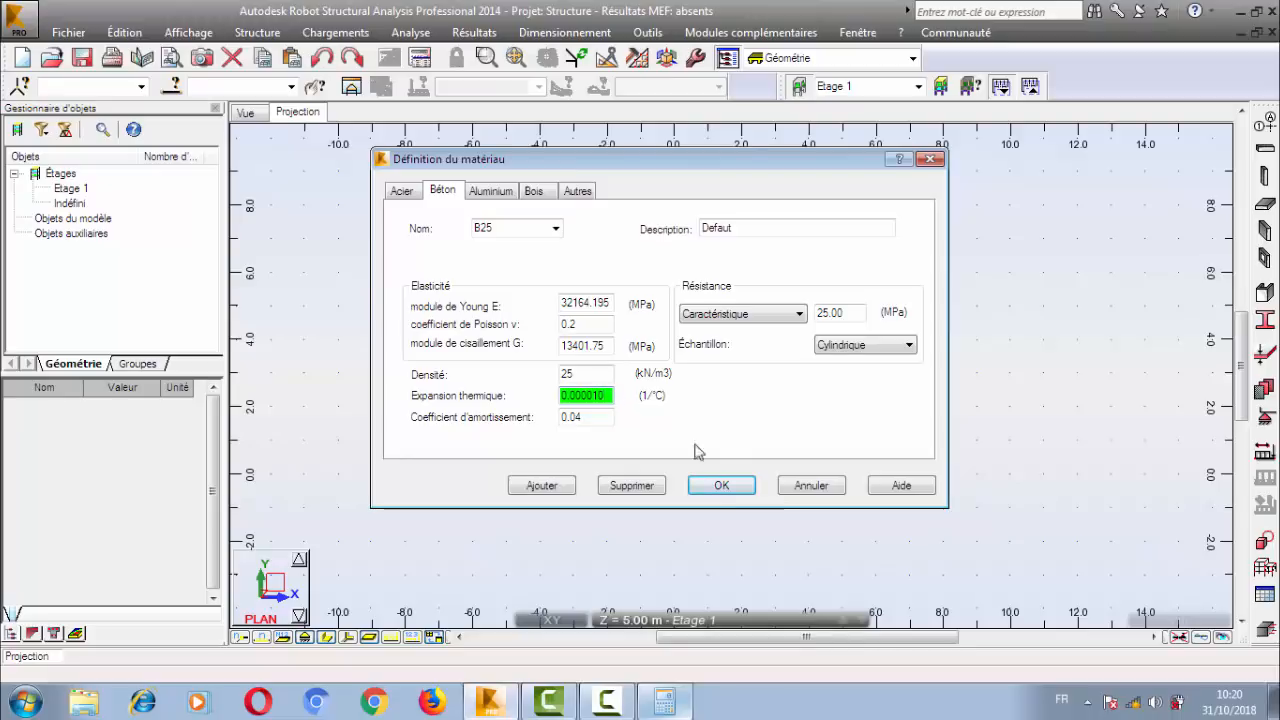
{"action": "key", "text": "Tab"}
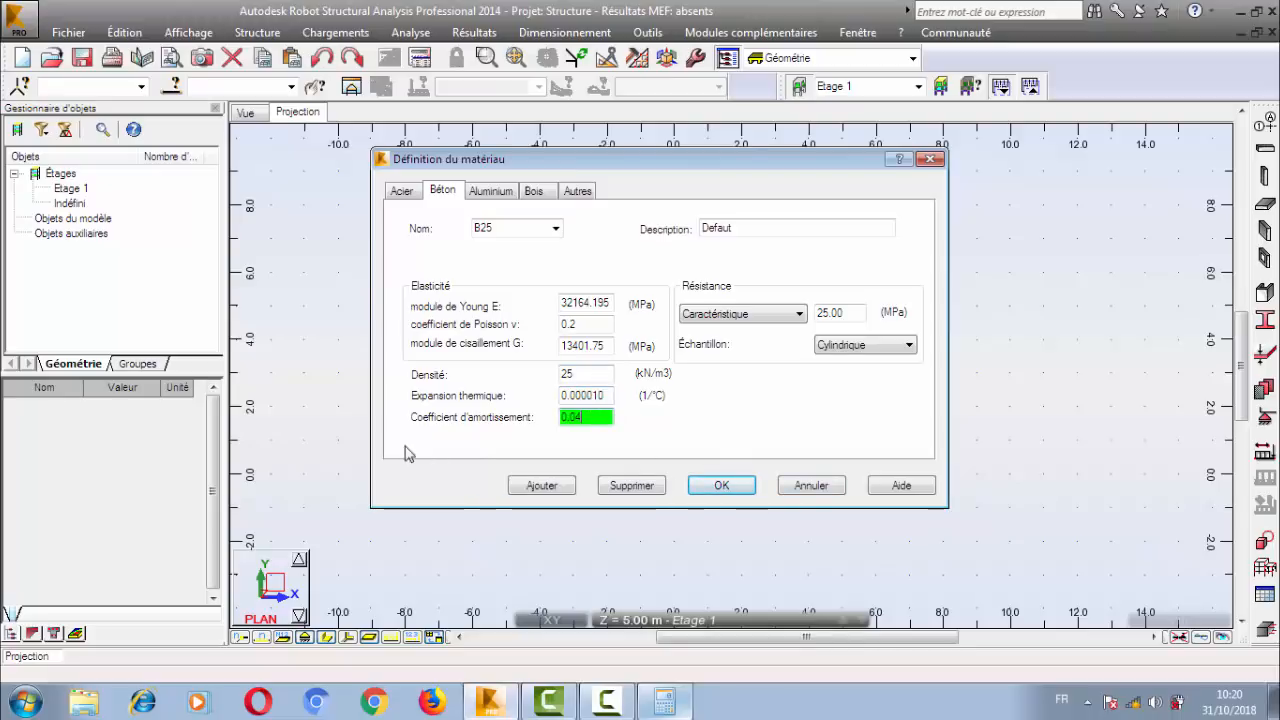
{"action": "left_click_drag", "start_coordinate": [592, 415], "coordinate": [563, 420]}
Keep the concrete's resistance as Caractéristique at 25.00 MPa with the Cylindrique sample type.
{"action": "left_click", "coordinate": [763, 318]}
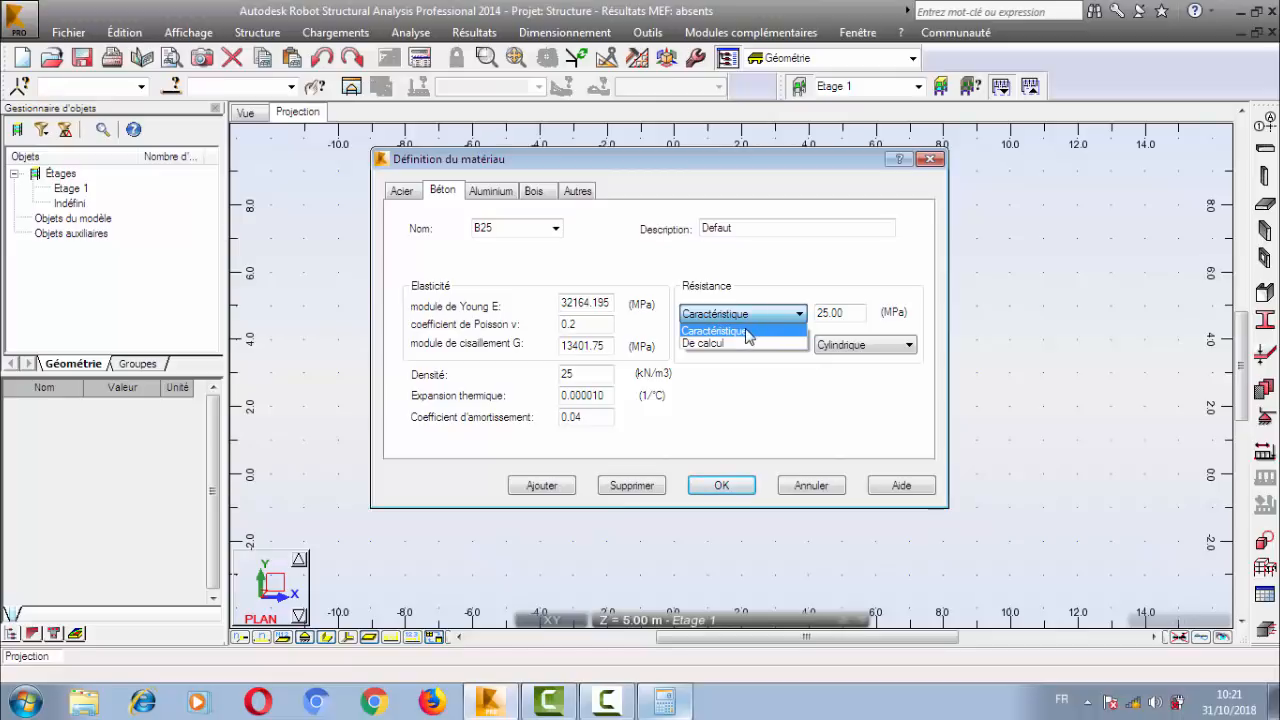
{"action": "left_click", "coordinate": [763, 330]}
{"action": "double_click", "coordinate": [849, 320]}
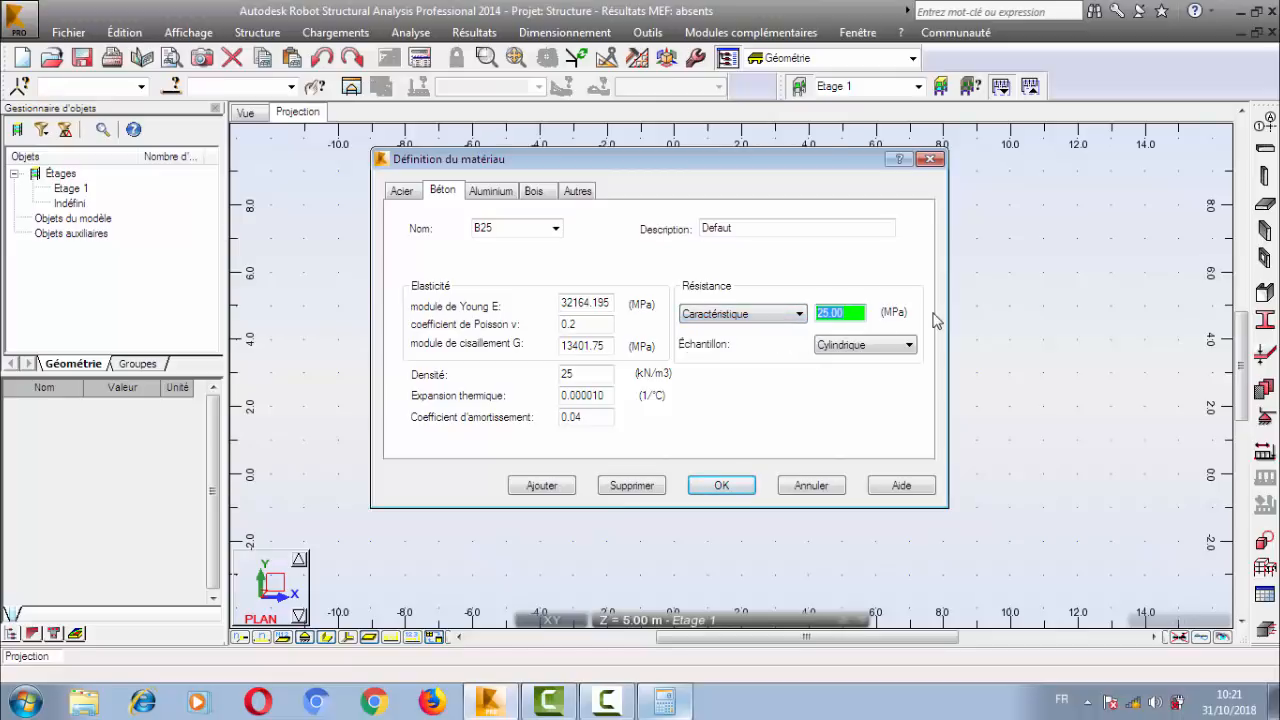
{"action": "left_click", "coordinate": [895, 346]}
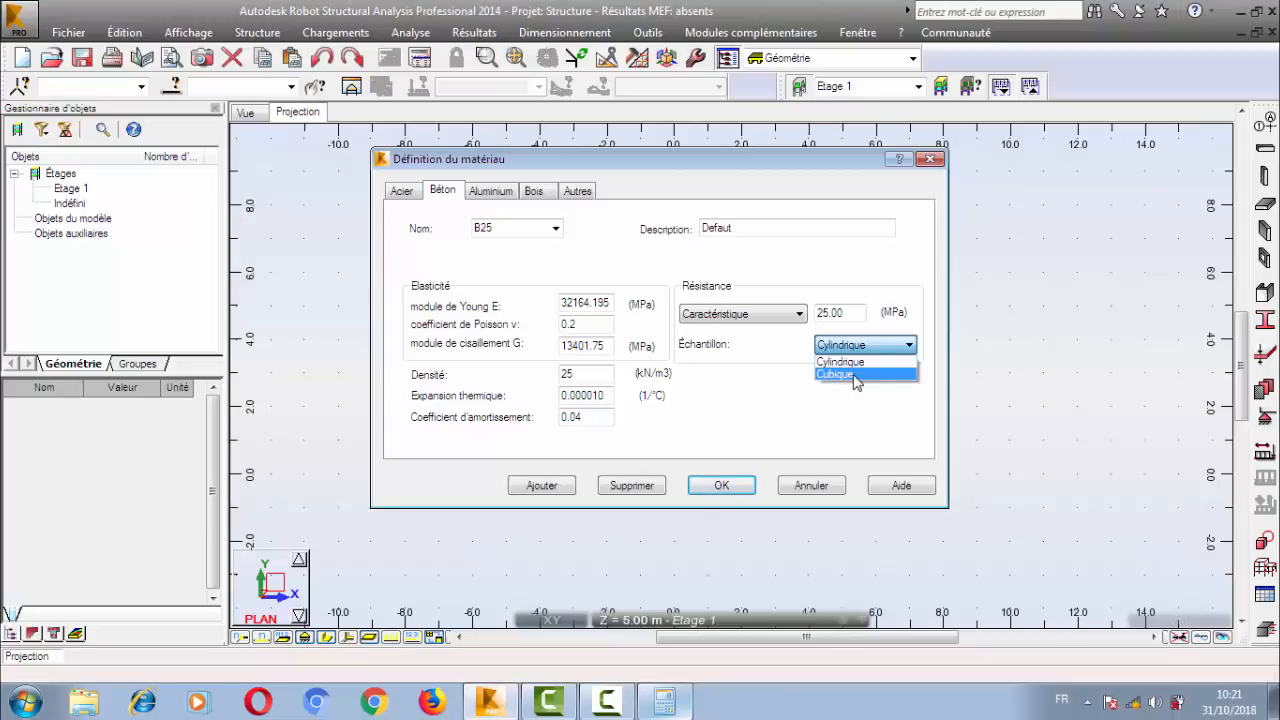
{"action": "left_click", "coordinate": [866, 344]}
{"action": "left_click", "coordinate": [852, 310]}
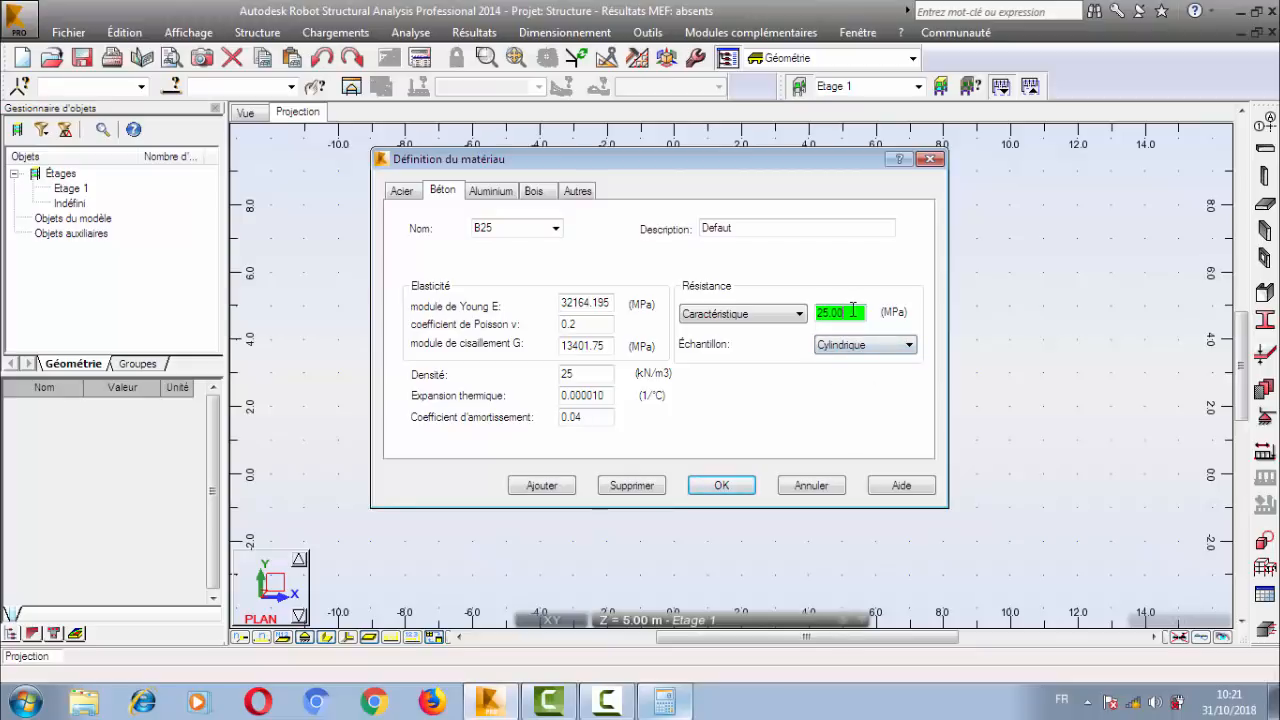
Accept the B25 material definition and choose BETON25 as the primary concrete in the job preferences.
{"action": "left_click", "coordinate": [518, 228]}
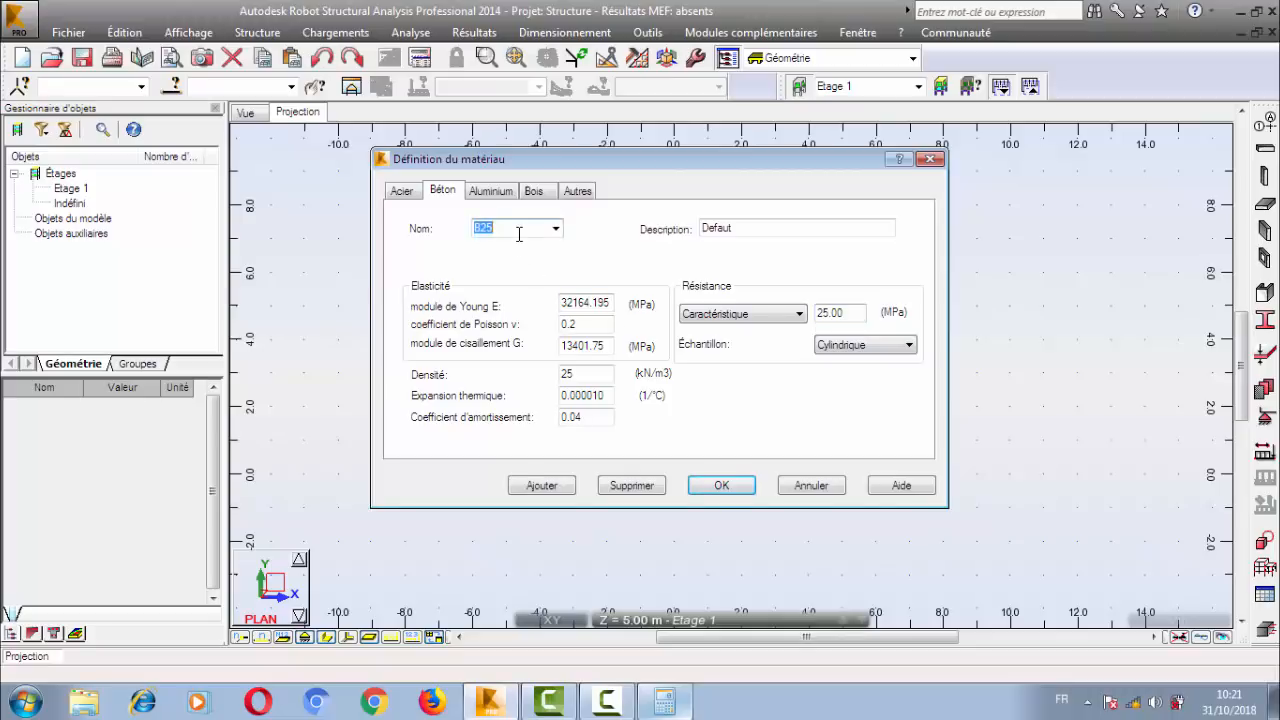
{"action": "left_click", "coordinate": [720, 485]}
{"action": "left_click", "coordinate": [884, 312]}
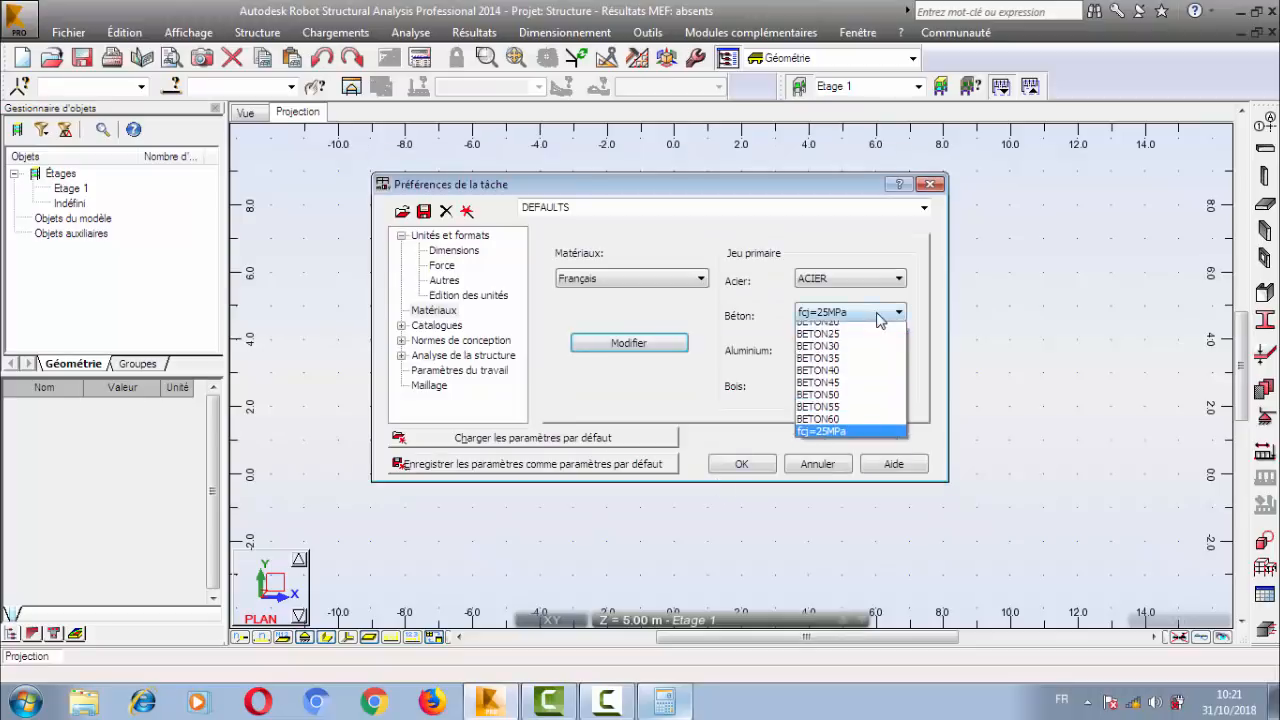
{"action": "left_click", "coordinate": [882, 352]}
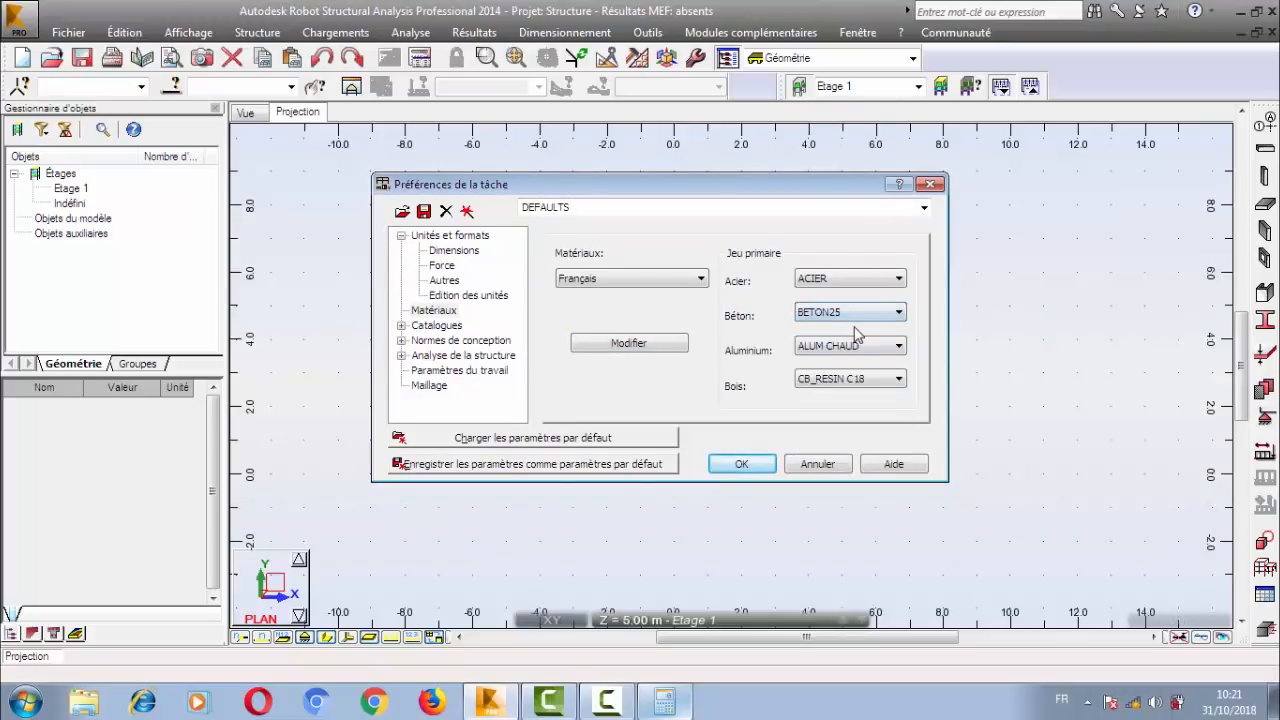
Show the reinforcing bar catalogues (Barres d'armature) in the job preferences and widen the catalogue name column.
{"action": "left_click", "coordinate": [428, 328]}
{"action": "double_click", "coordinate": [428, 330]}
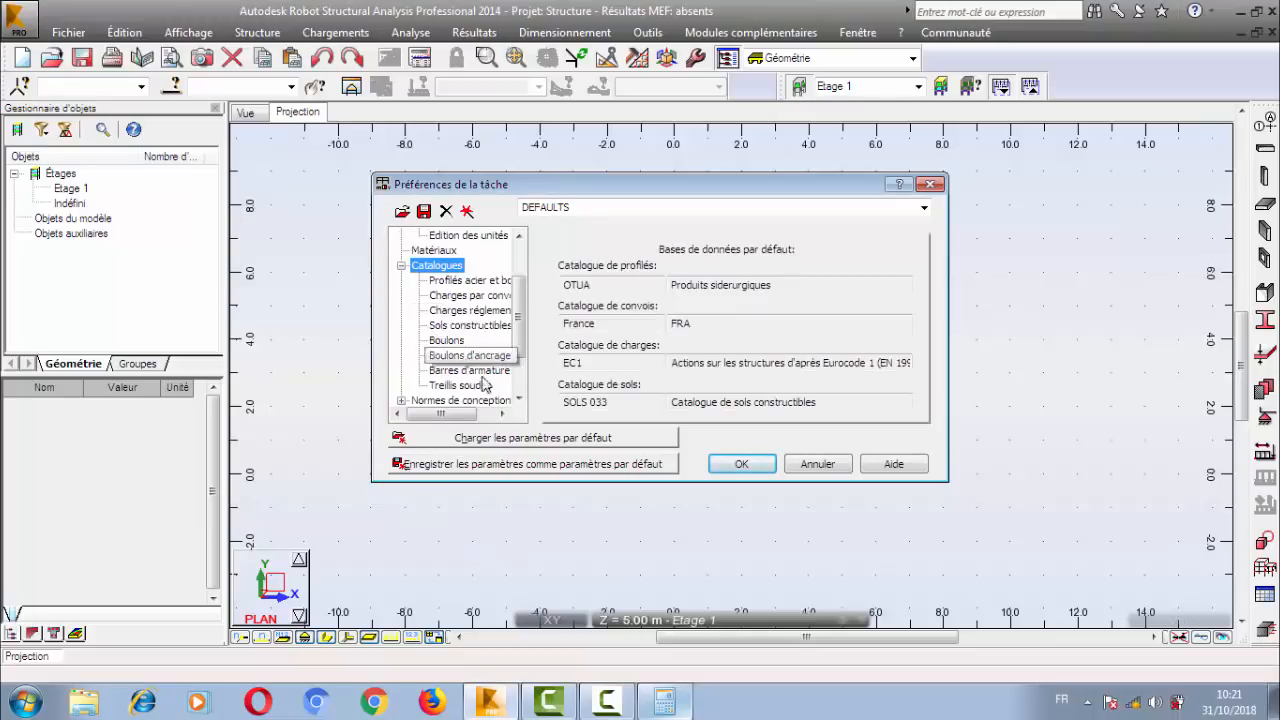
{"action": "left_click", "coordinate": [470, 371]}
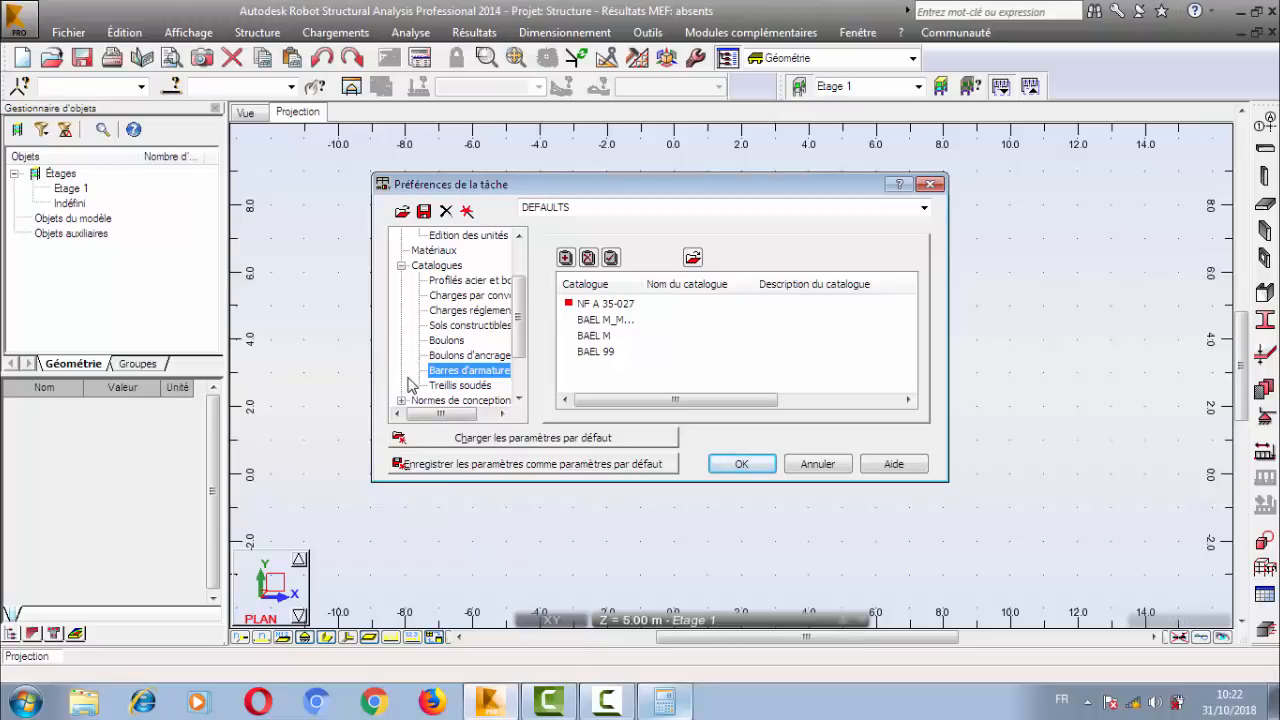
{"action": "left_click", "coordinate": [615, 305]}
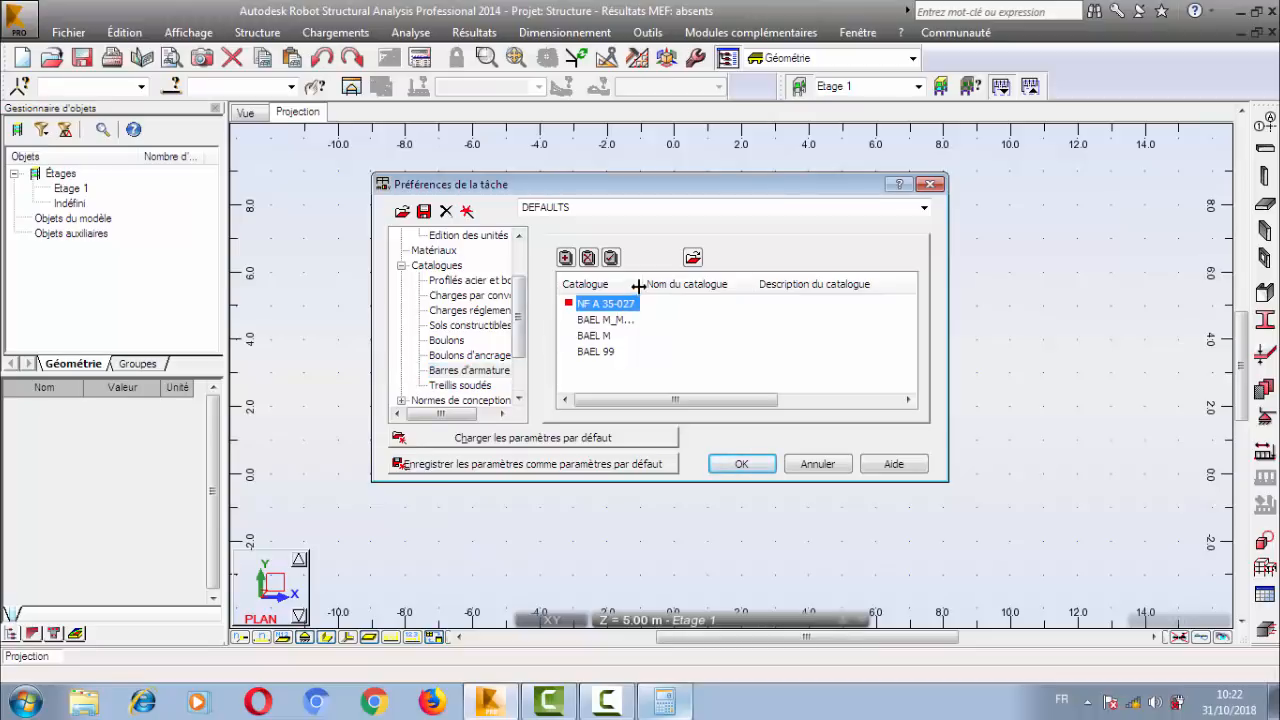
{"action": "left_click_drag", "start_coordinate": [638, 287], "coordinate": [740, 287]}
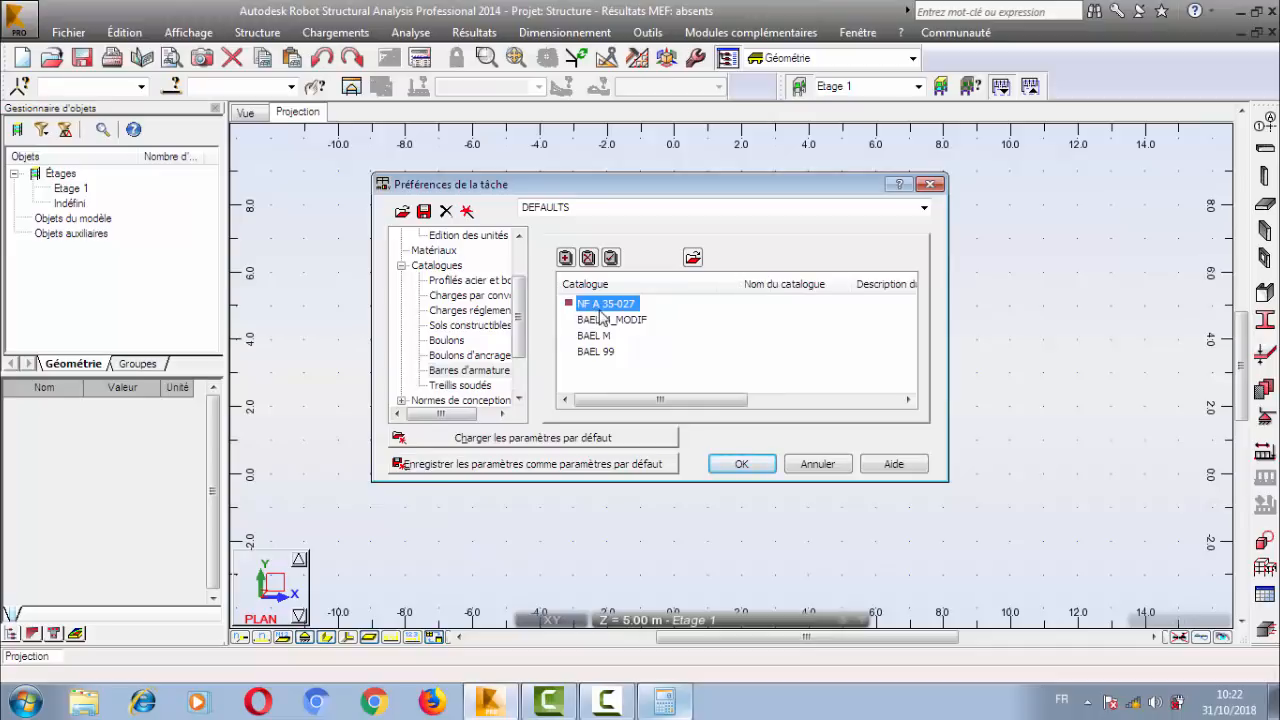
Try to add the BAEL 99 catalogue to the reinforcing bar catalogues.
{"action": "left_click", "coordinate": [565, 260]}
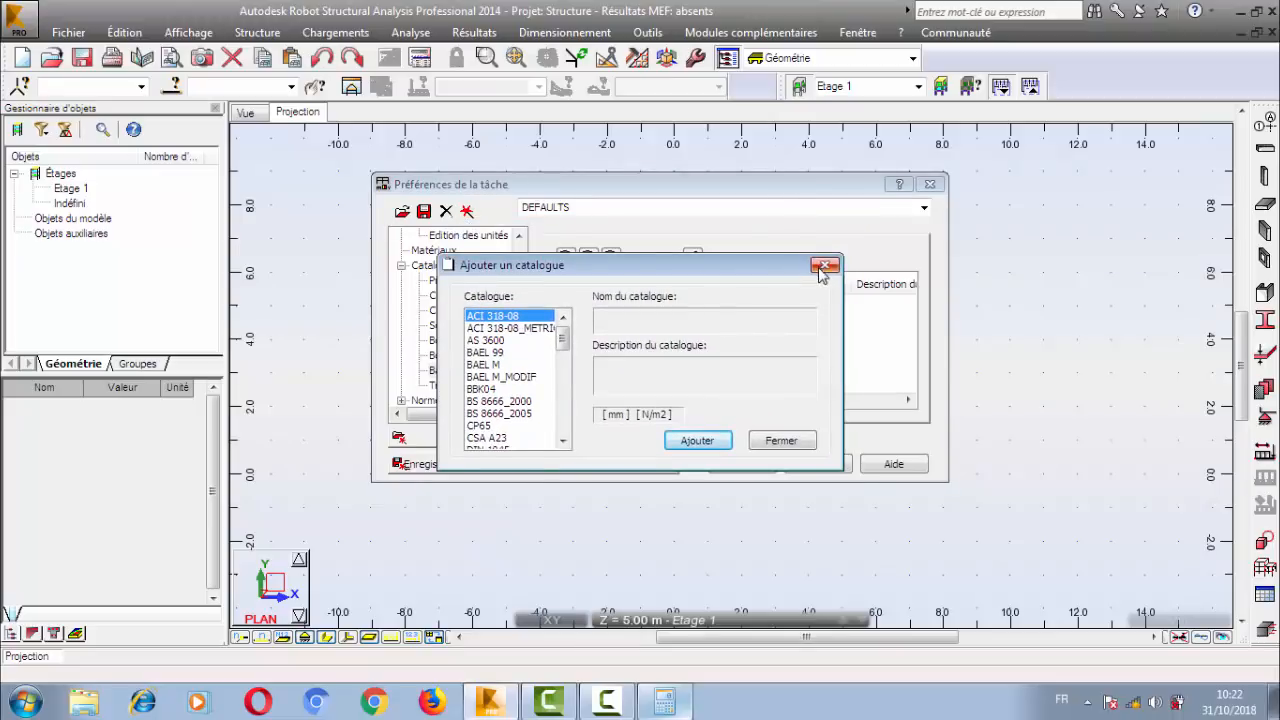
{"action": "left_click", "coordinate": [825, 265]}
{"action": "left_click", "coordinate": [566, 260]}
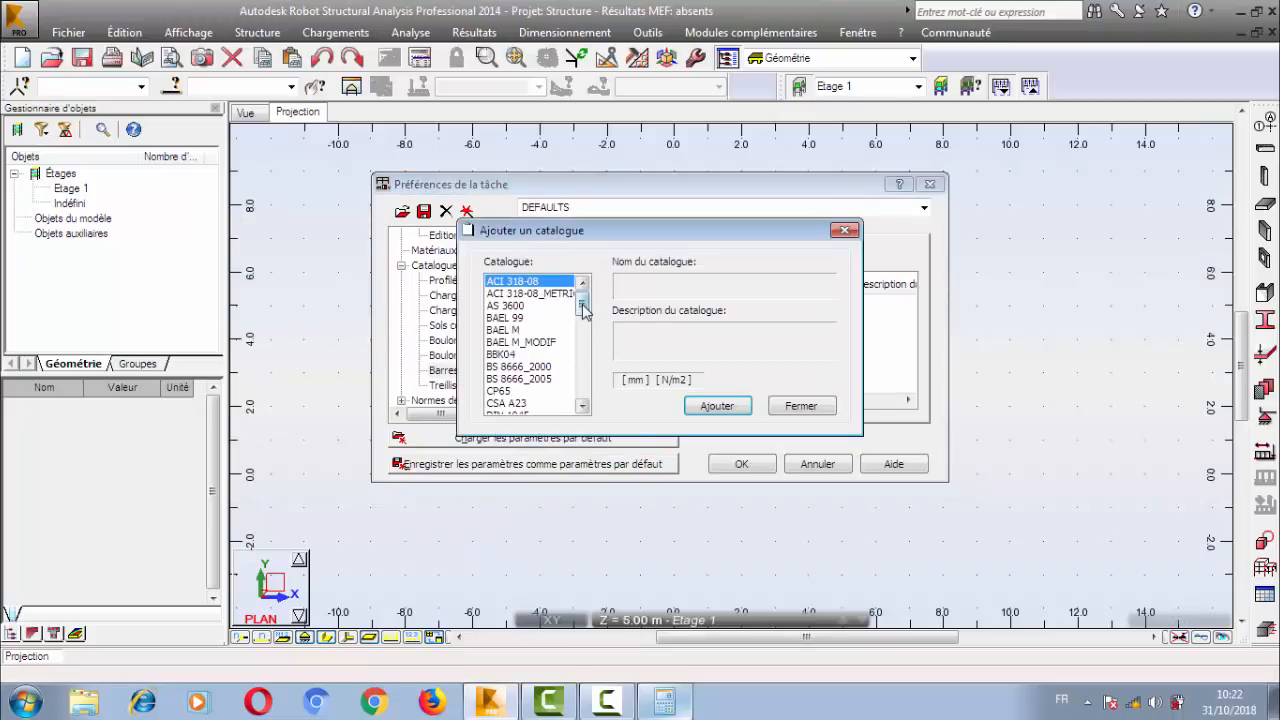
{"action": "left_click", "coordinate": [536, 319]}
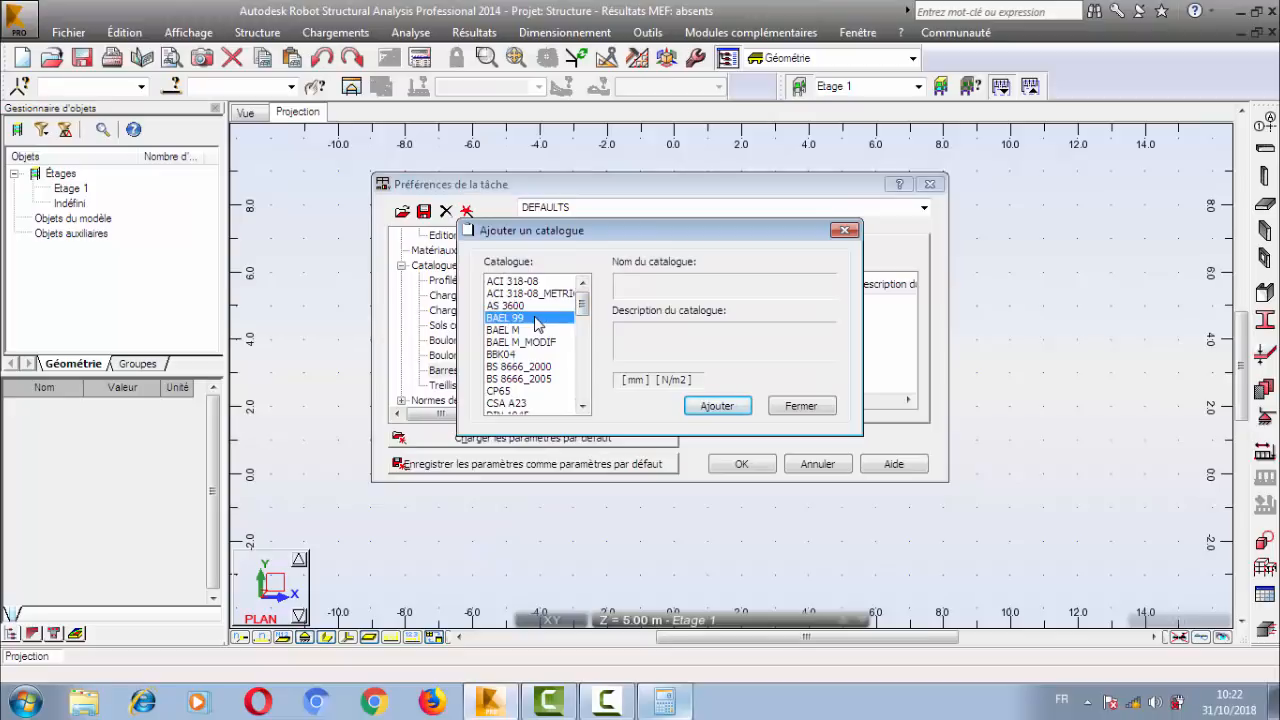
{"action": "double_click", "coordinate": [536, 319]}
Open the NF A 35-027 reinforcing bar catalogue for editing and select the steel grade in the first row.
{"action": "left_click", "coordinate": [590, 305]}
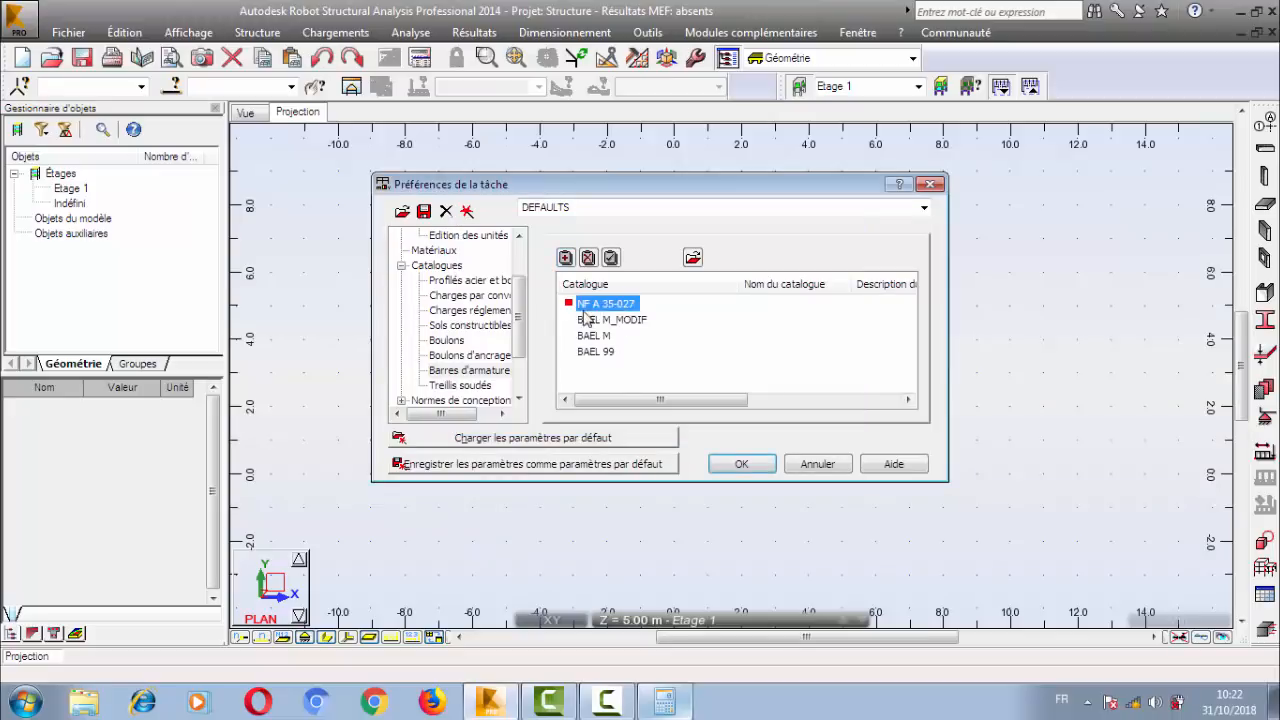
{"action": "left_click", "coordinate": [692, 258]}
{"action": "left_click_drag", "start_coordinate": [494, 133], "coordinate": [548, 152]}
{"action": "left_click", "coordinate": [378, 242]}
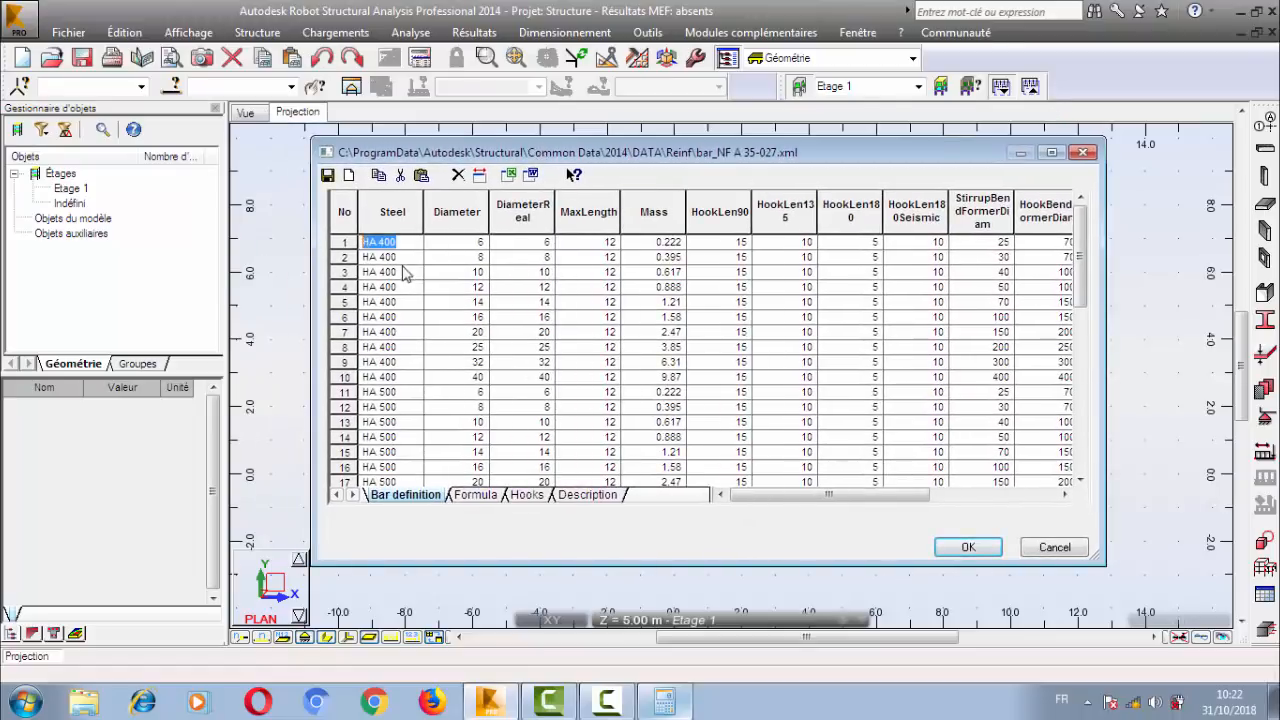
Examine the steel grades and diameters in the bar definitions of the NF A 35-027 catalogue, from HA 400 to RL 235.
{"action": "left_click", "coordinate": [403, 257]}
{"action": "left_click_drag", "start_coordinate": [402, 258], "coordinate": [360, 261]}
{"action": "left_click", "coordinate": [409, 267]}
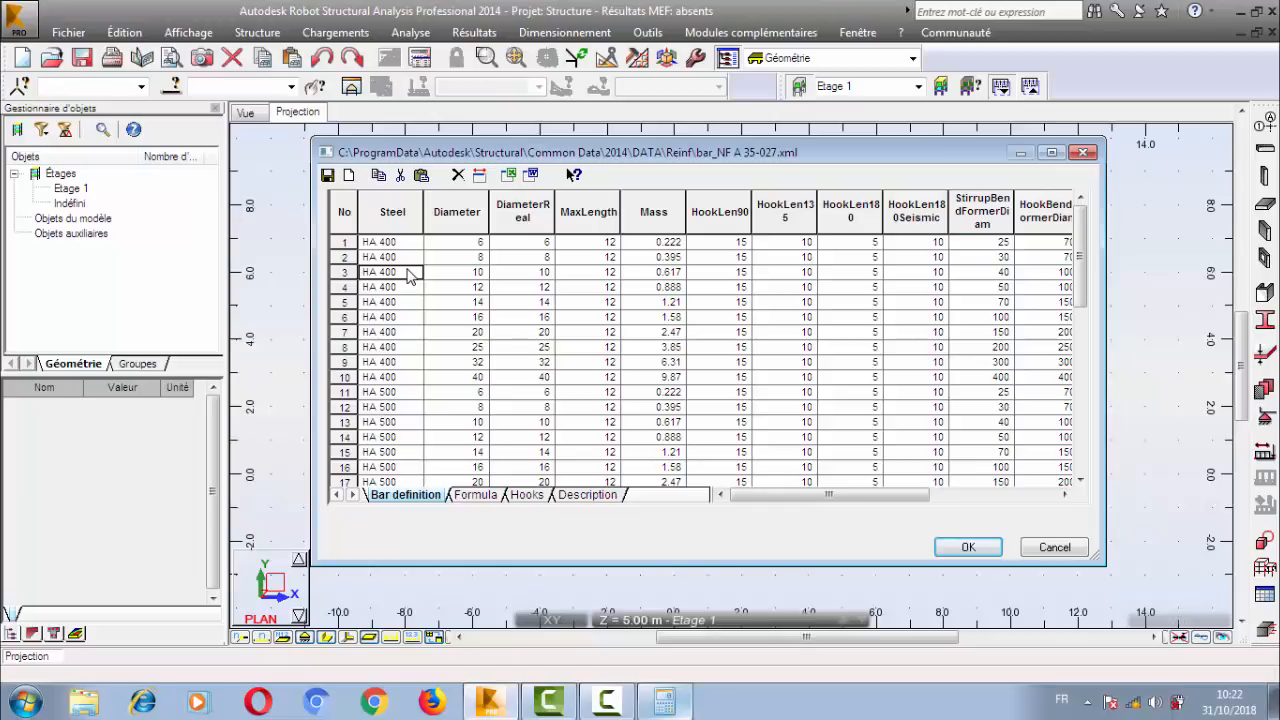
{"action": "left_click", "coordinate": [385, 243]}
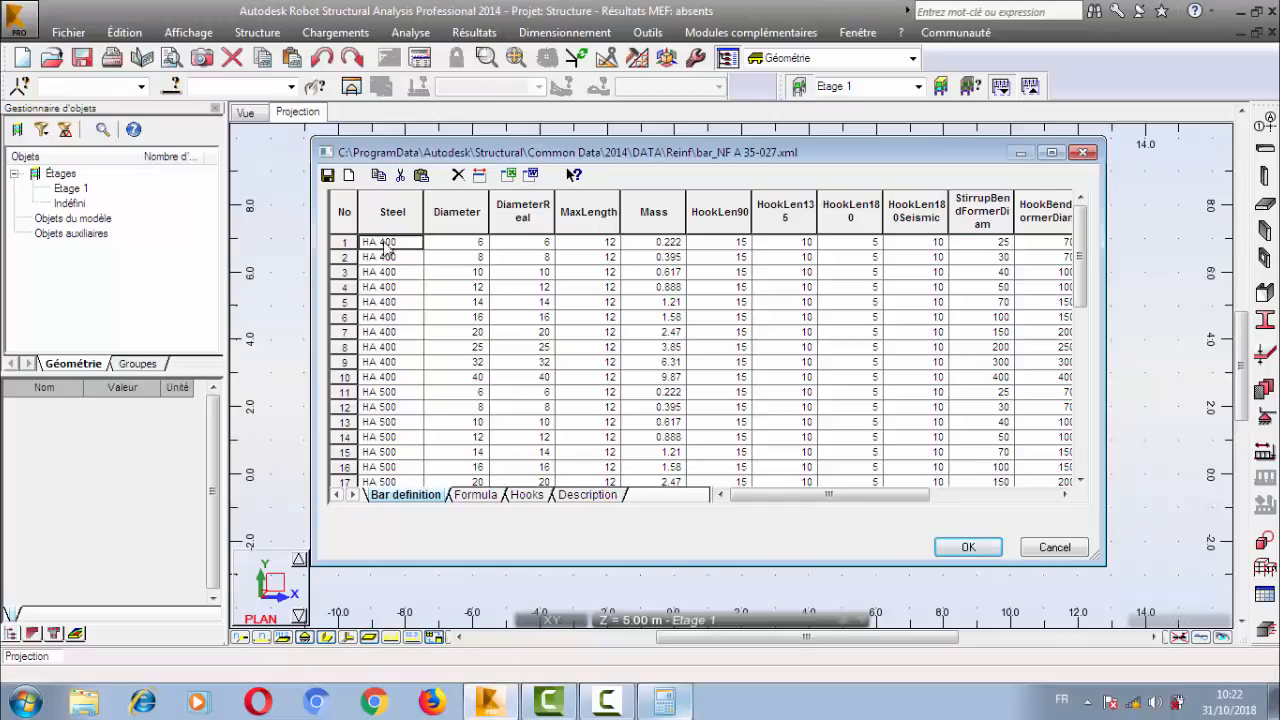
{"action": "left_click", "coordinate": [410, 394]}
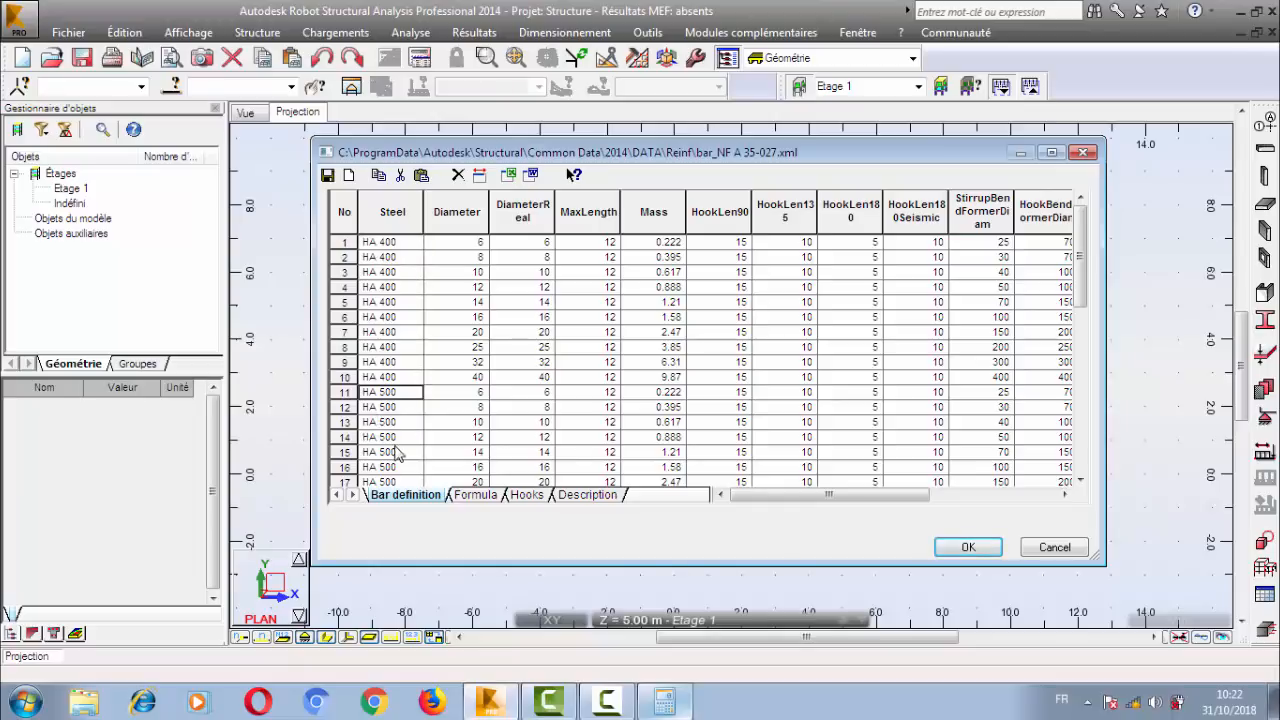
{"action": "left_click_drag", "start_coordinate": [1079, 233], "coordinate": [1087, 362]}
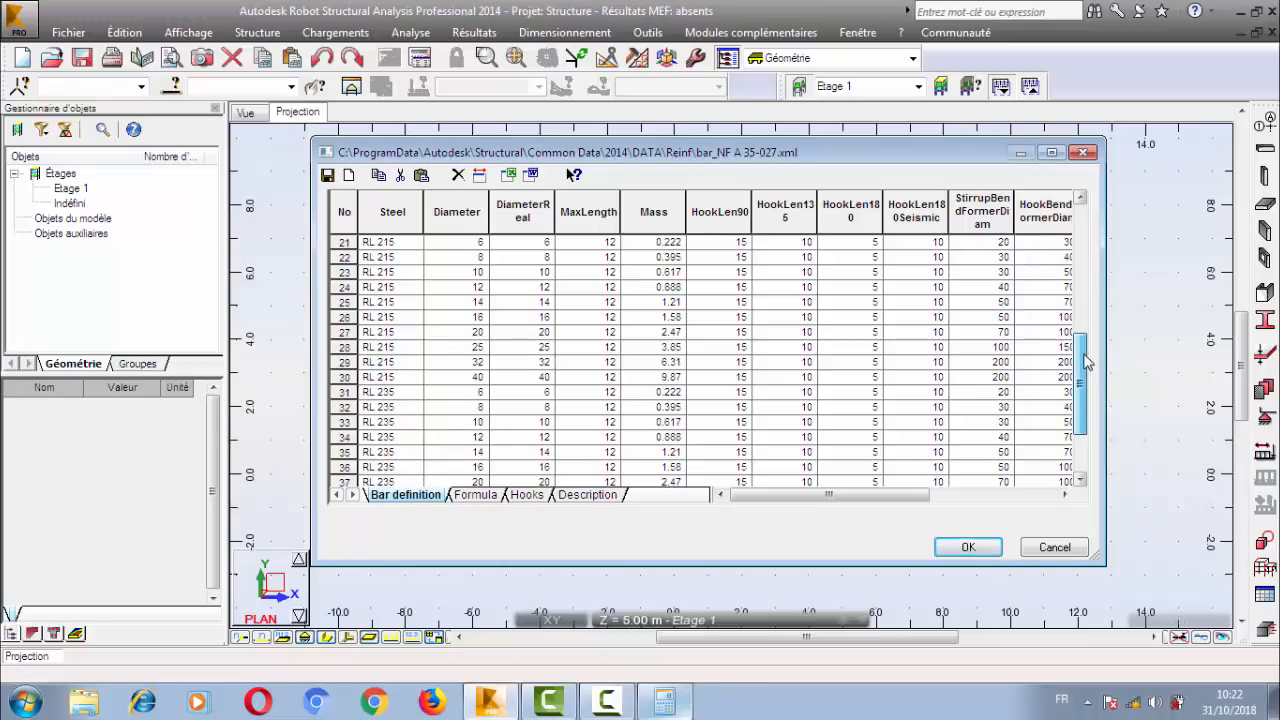
{"action": "left_click_drag", "start_coordinate": [1087, 362], "coordinate": [1074, 220]}
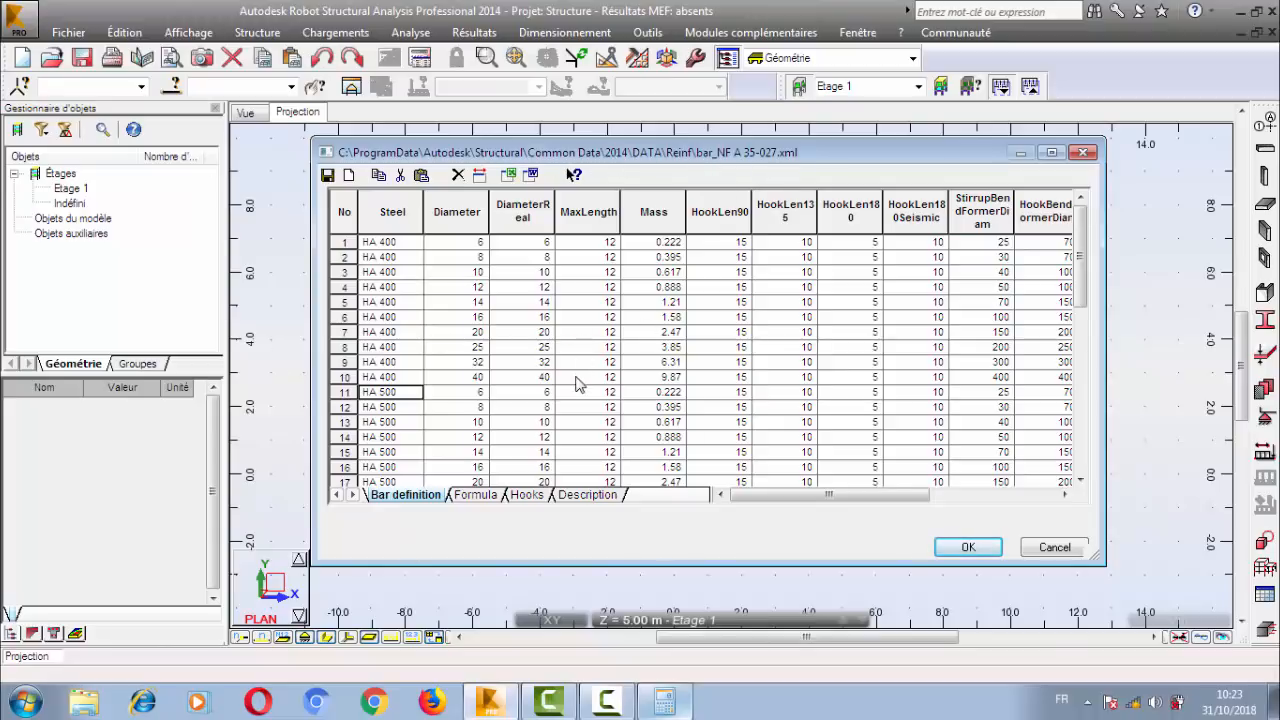
Compare the HA 400 and HA 500 bar rows and close the catalogue editor with acceptance, keeping NF A 35-027 selected.
{"action": "left_click", "coordinate": [394, 245]}
{"action": "double_click", "coordinate": [400, 260]}
{"action": "left_click", "coordinate": [407, 379]}
{"action": "left_click", "coordinate": [413, 271]}
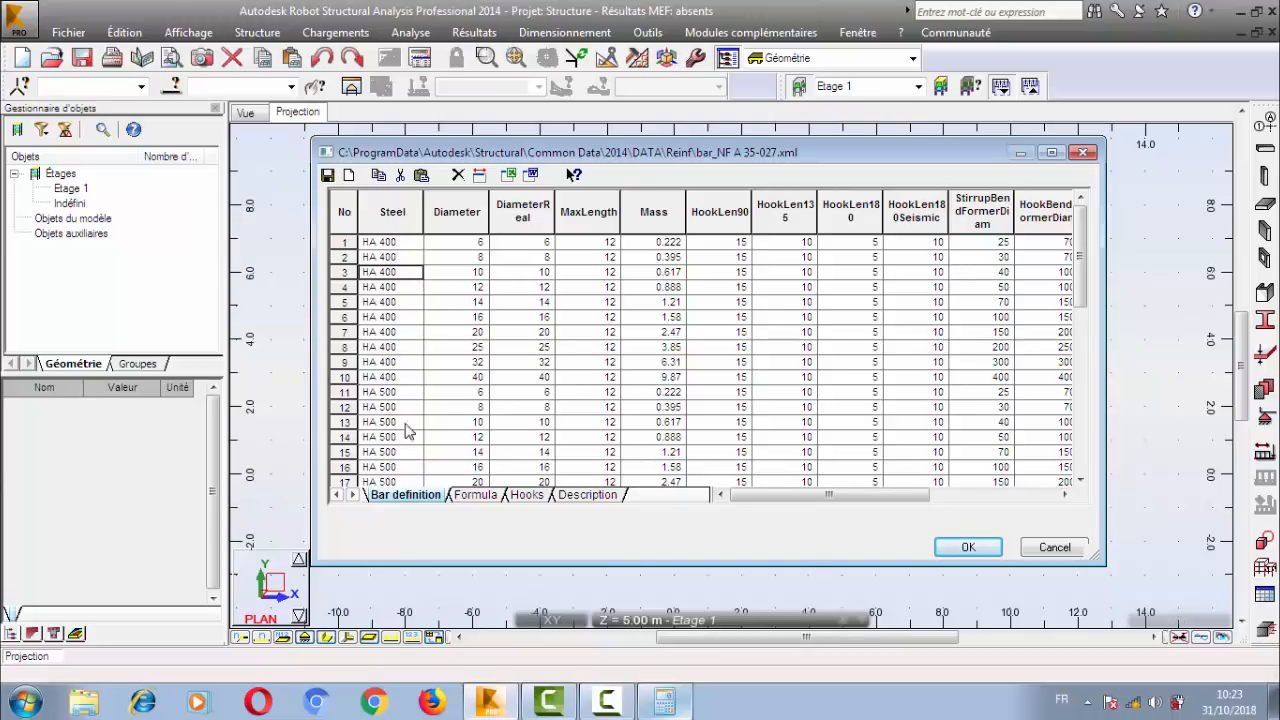
{"action": "left_click", "coordinate": [405, 424]}
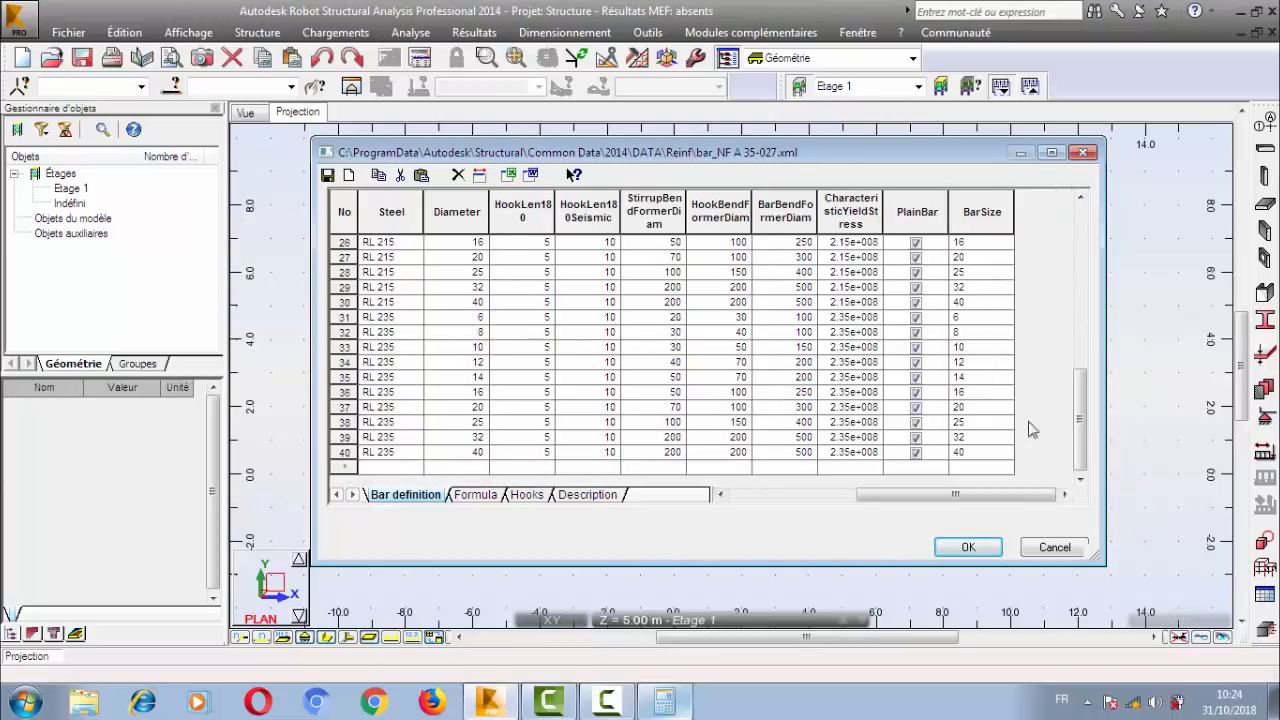
{"action": "left_click", "coordinate": [955, 551]}
{"action": "left_click", "coordinate": [612, 305]}
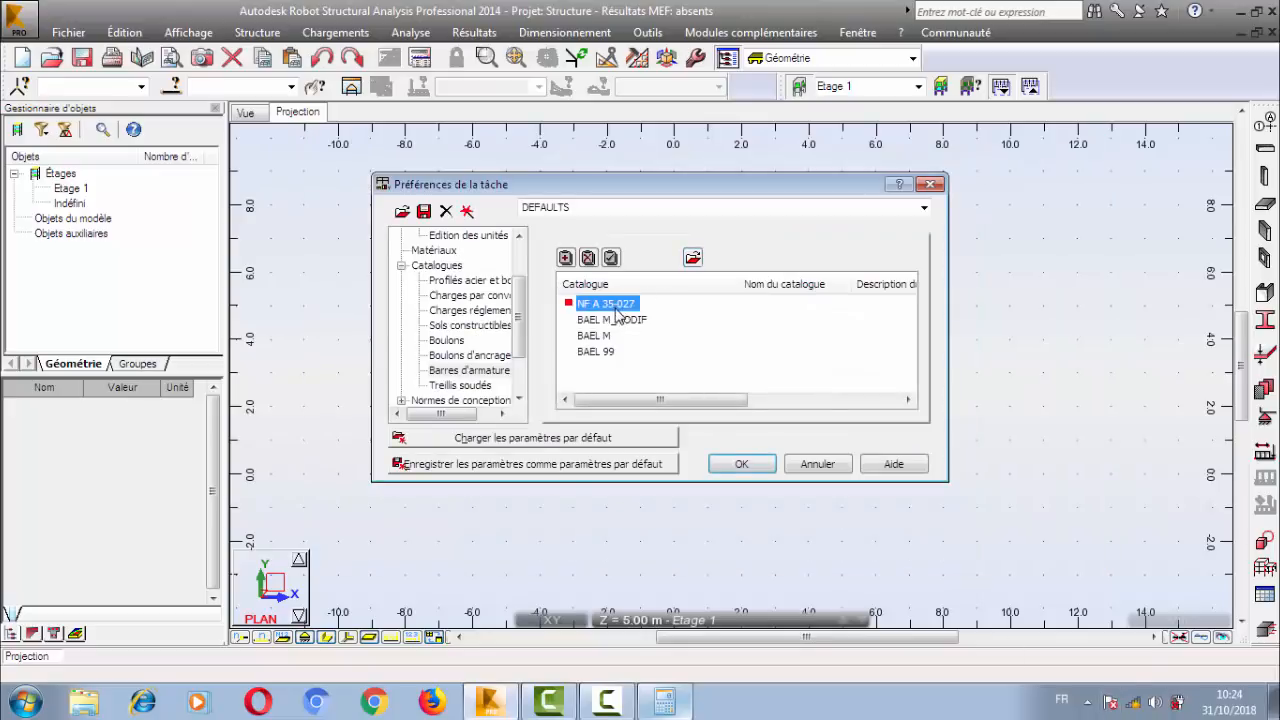
Show the design codes (Normes de conception) in the job preferences and choose CM66 for the steel connections.
{"action": "left_click", "coordinate": [400, 265]}
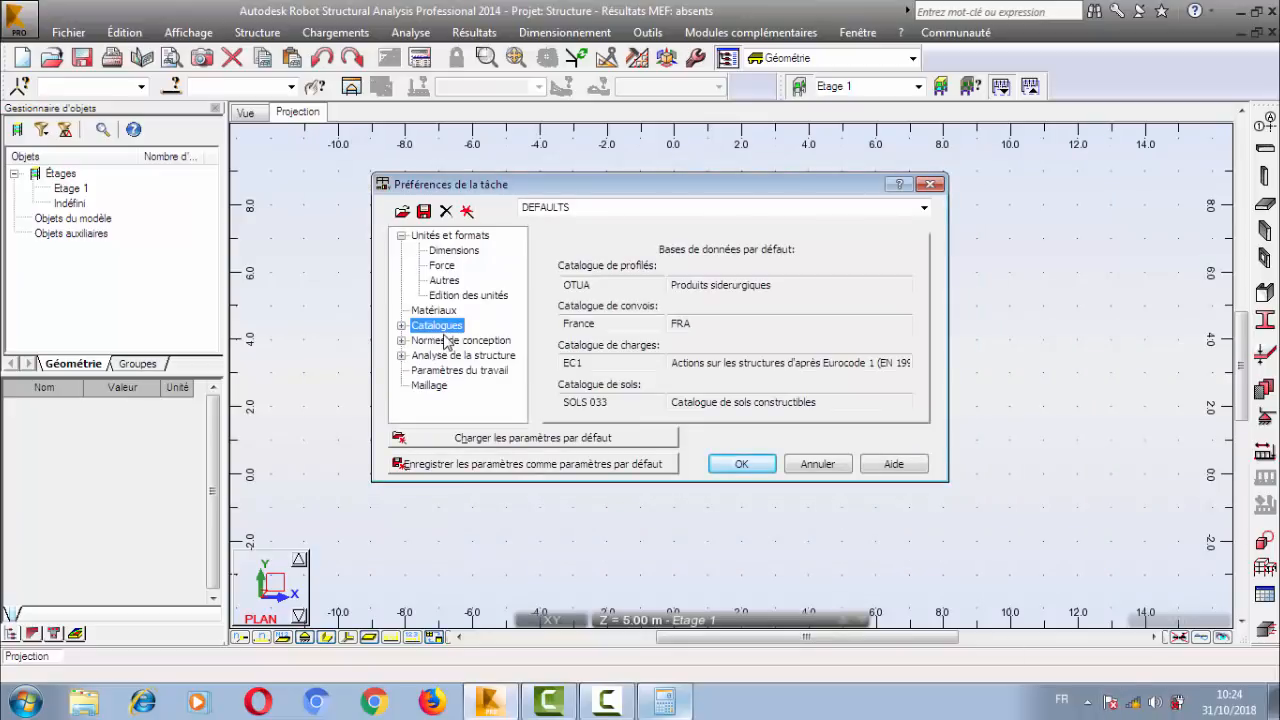
{"action": "double_click", "coordinate": [447, 341]}
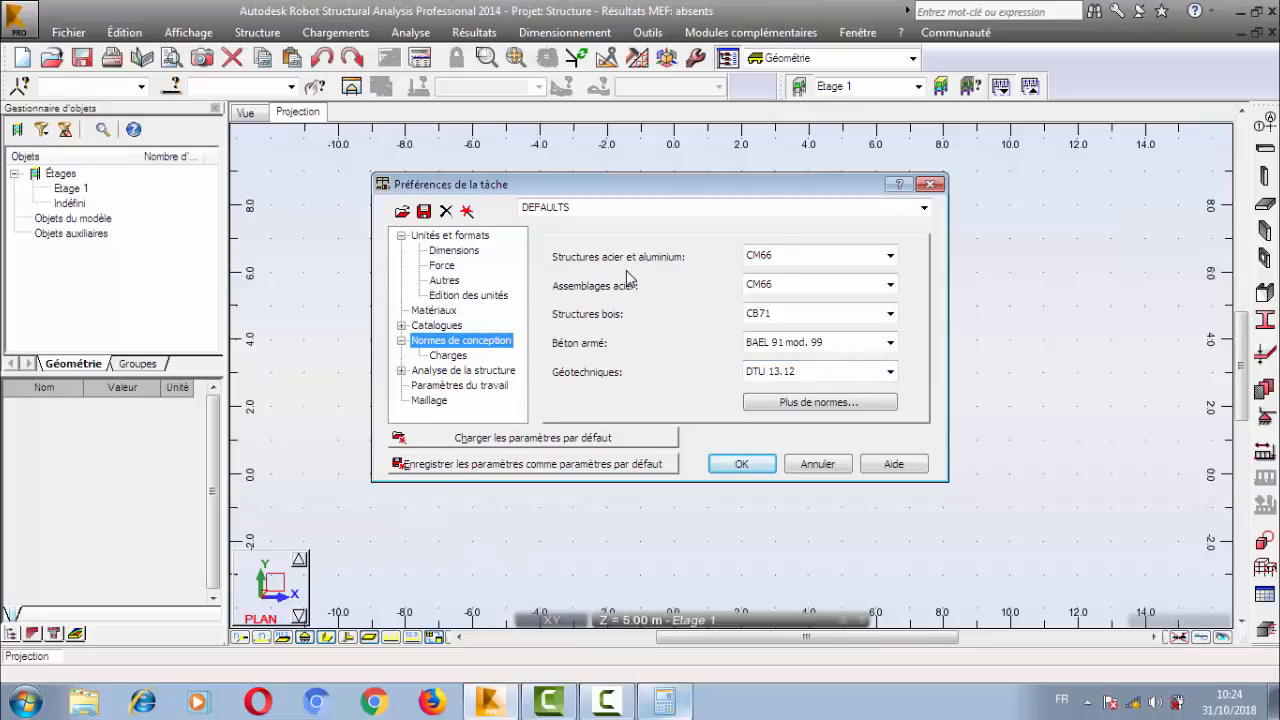
{"action": "left_click", "coordinate": [785, 262]}
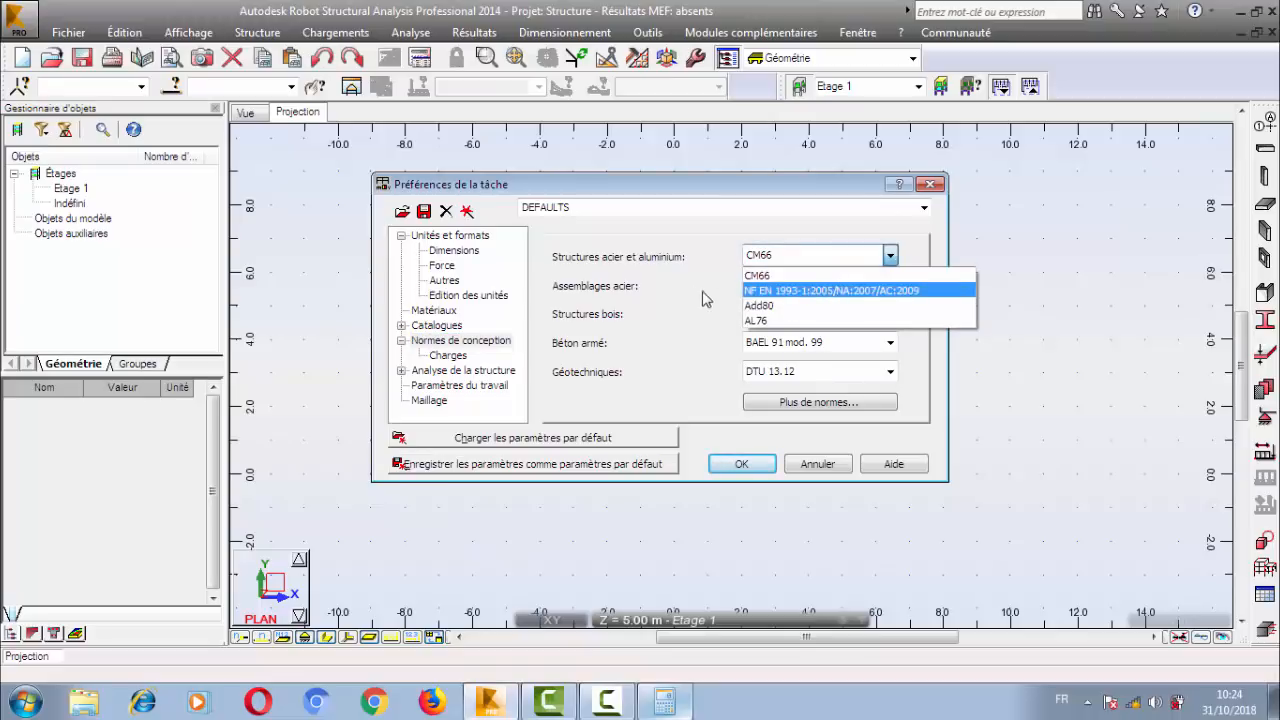
{"action": "left_click", "coordinate": [604, 301]}
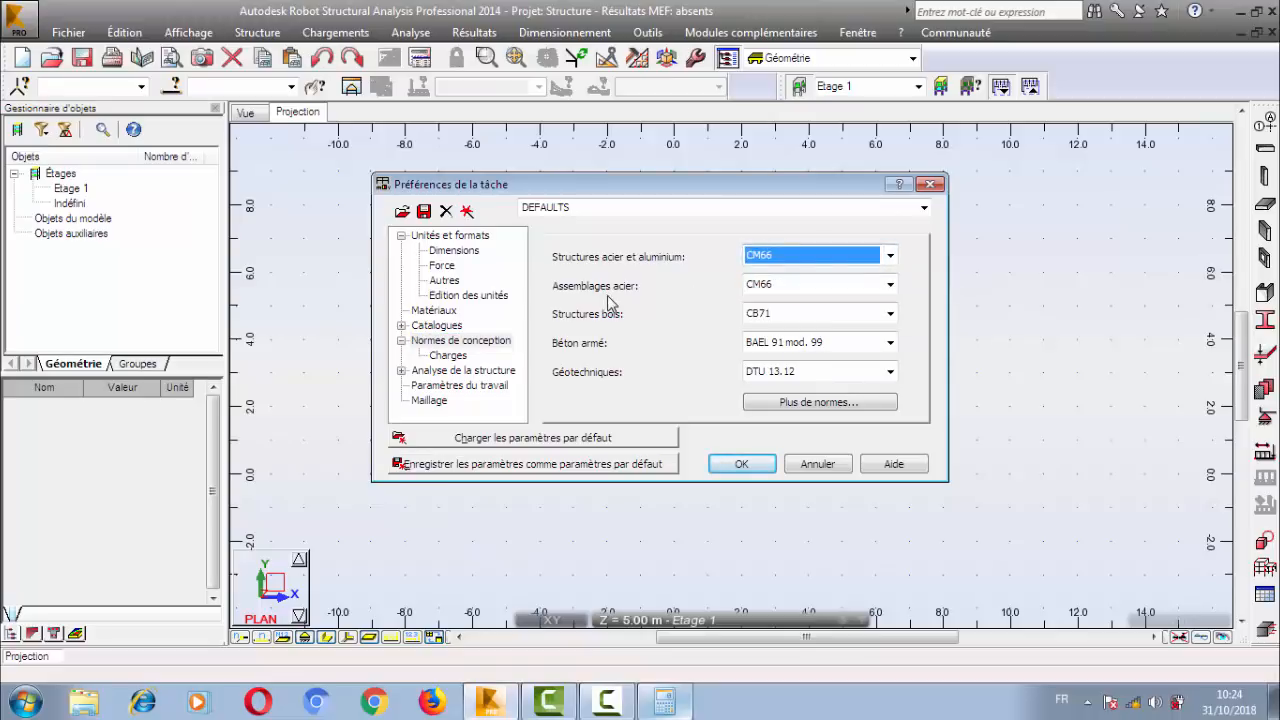
{"action": "left_click", "coordinate": [812, 286]}
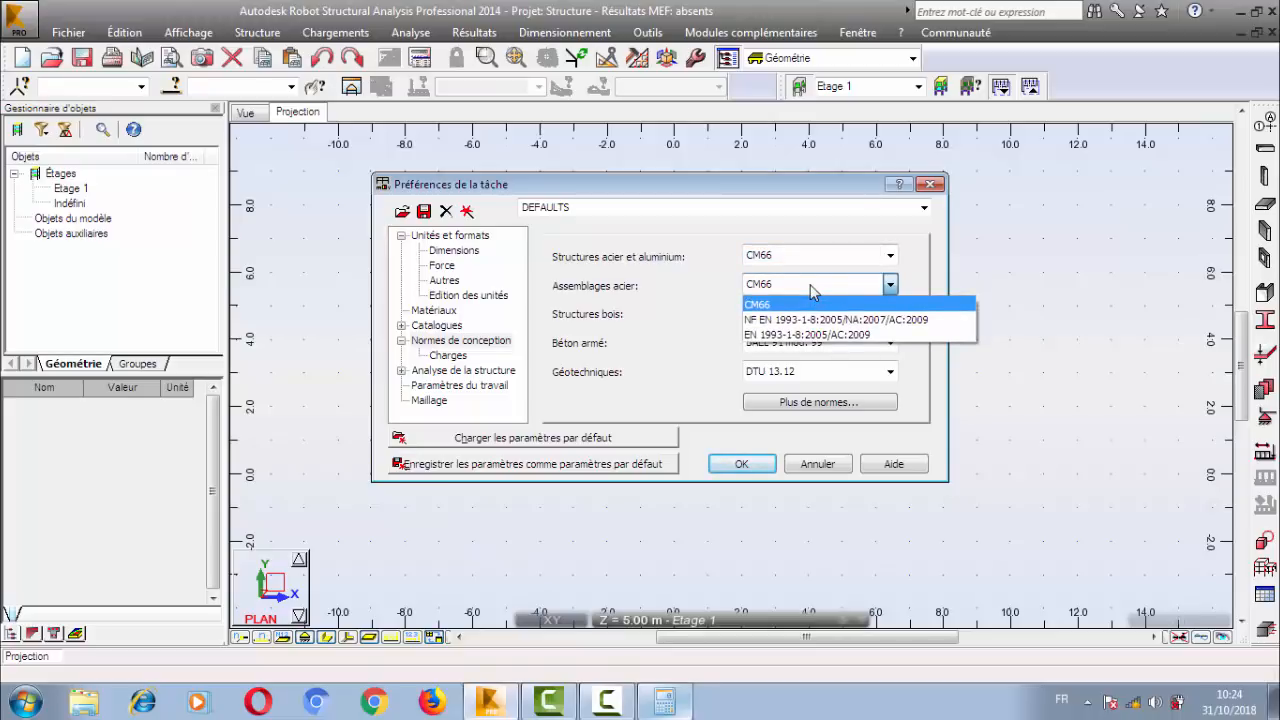
{"action": "left_click", "coordinate": [768, 303]}
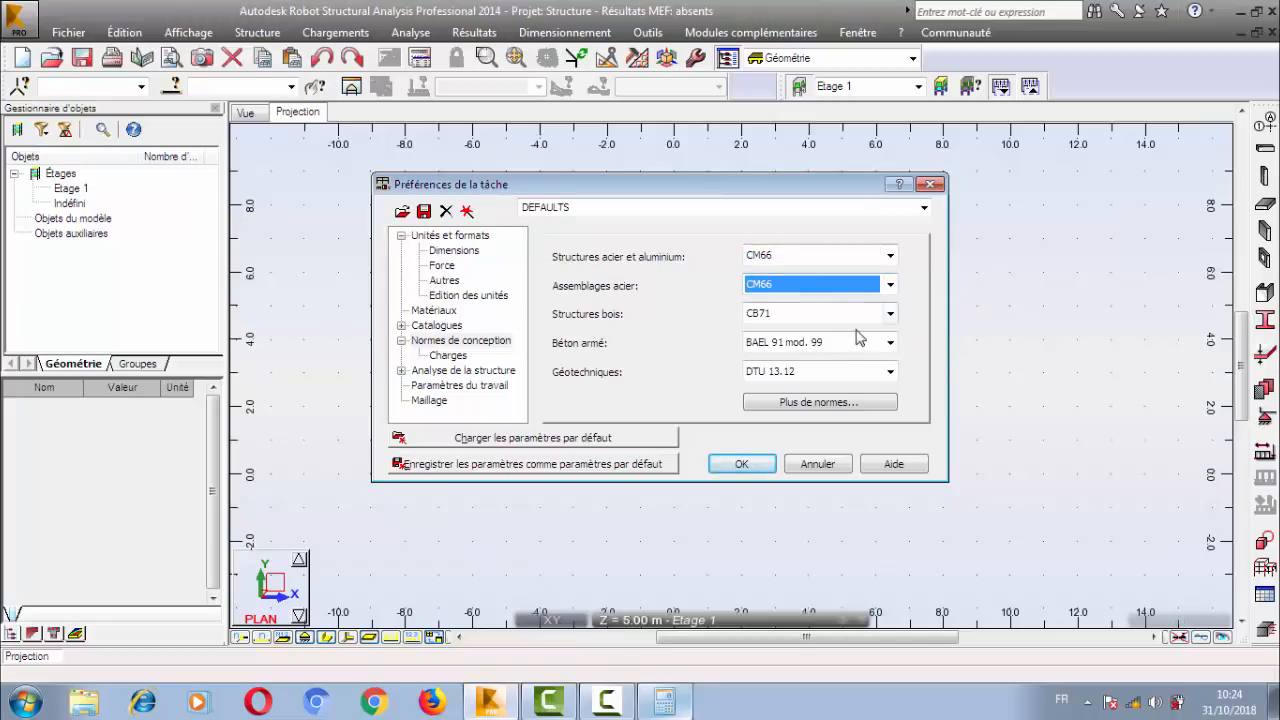
Open the code list configuration and examine the reinforced concrete codes (Béton armé), locating BAEL 91 and BAEL 91 mod. 99.
{"action": "left_click", "coordinate": [780, 412]}
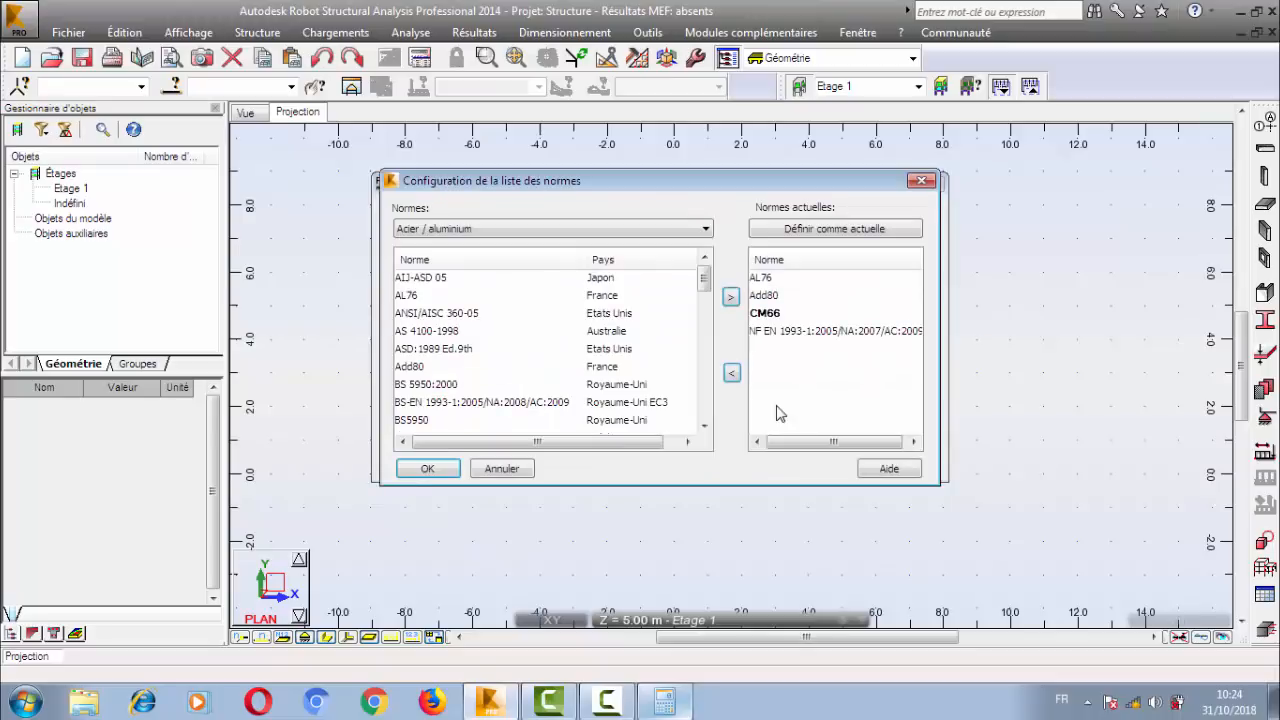
{"action": "left_click_drag", "start_coordinate": [563, 181], "coordinate": [643, 194]}
{"action": "left_click", "coordinate": [575, 242]}
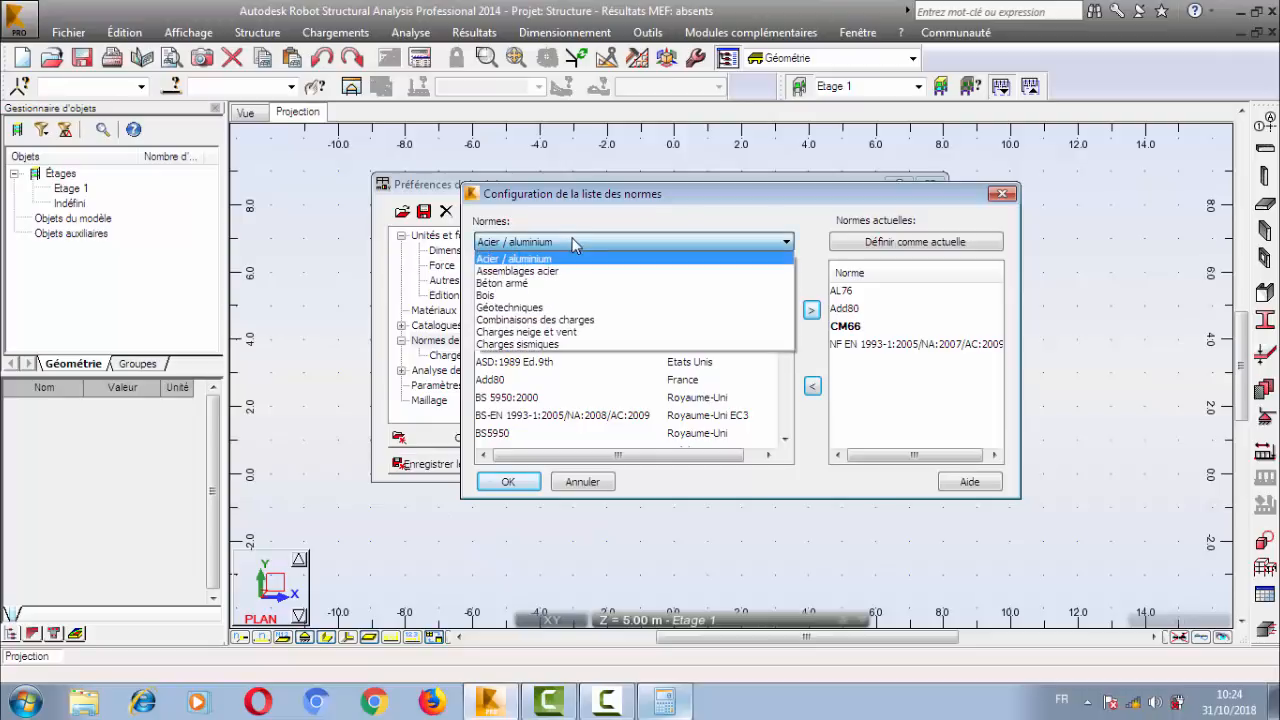
{"action": "left_click", "coordinate": [581, 290]}
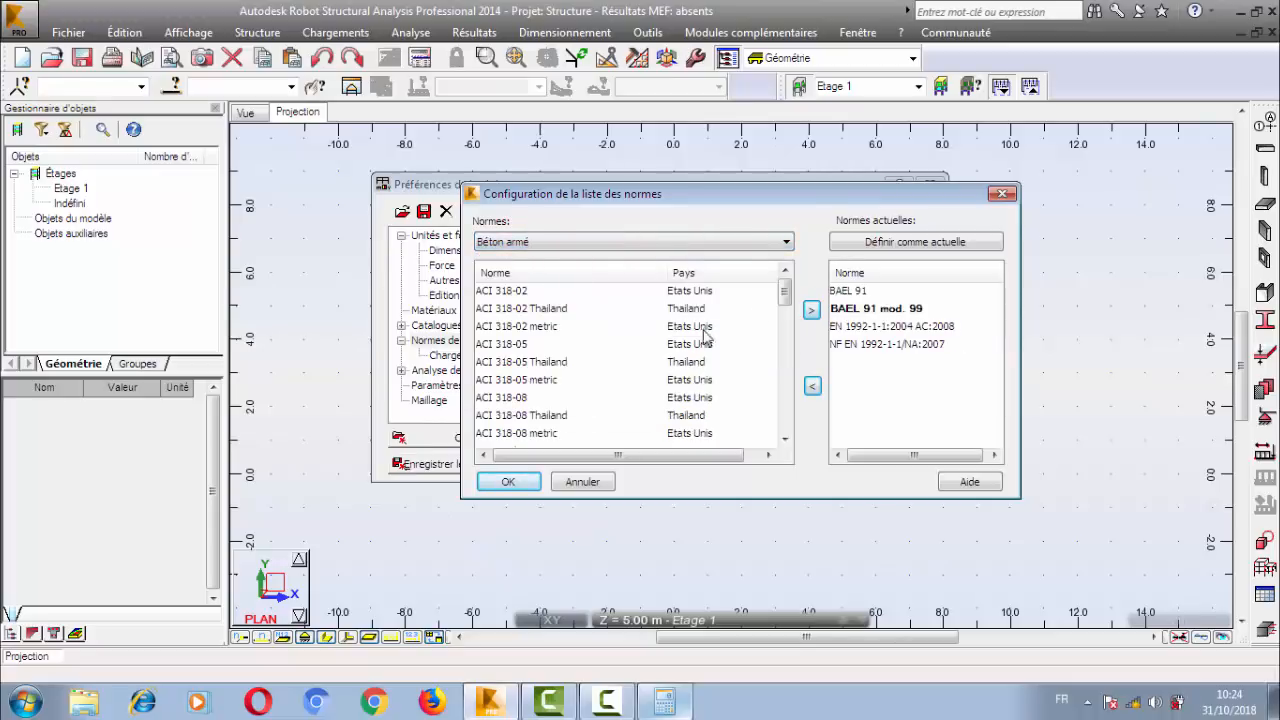
{"action": "mouse_move", "coordinate": [784, 300]}
{"action": "left_mouse_down"}
{"action": "mouse_move", "coordinate": [783, 420]}
{"action": "mouse_move", "coordinate": [780, 292]}
{"action": "mouse_move", "coordinate": [780, 312]}
{"action": "left_mouse_up"}
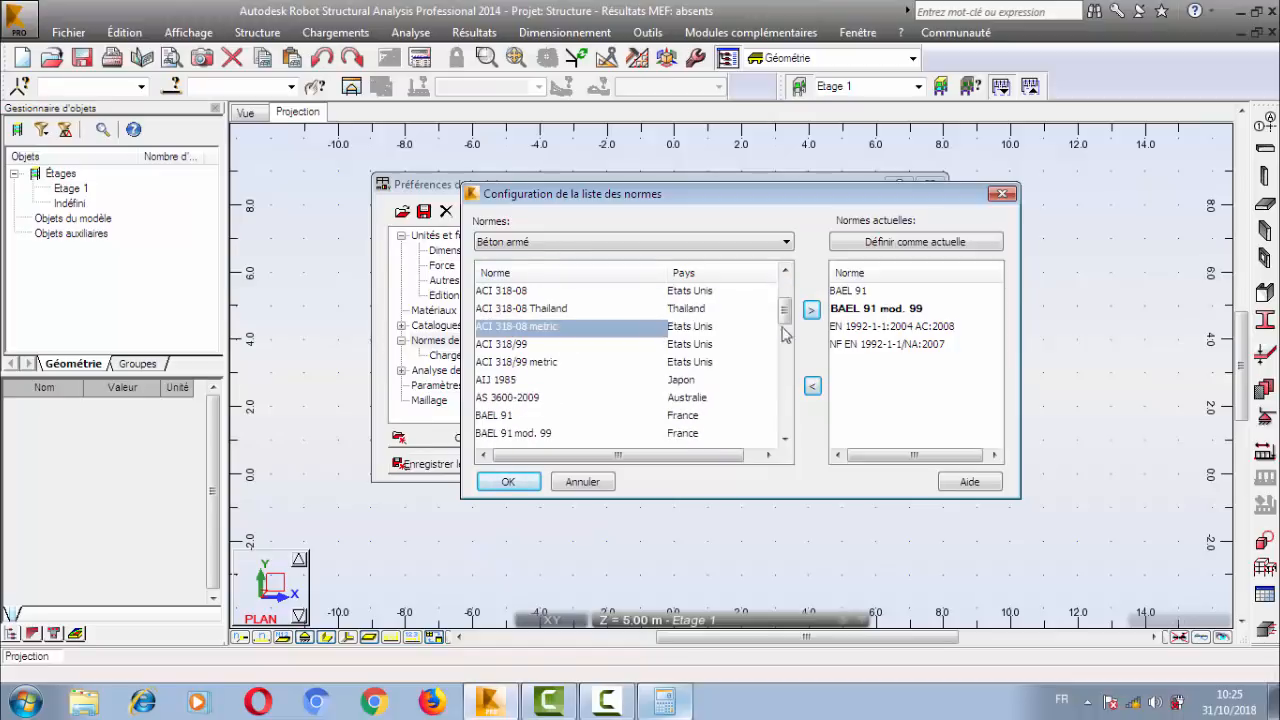
{"action": "left_click", "coordinate": [645, 328]}
{"action": "left_click_drag", "start_coordinate": [786, 314], "coordinate": [786, 330]}
{"action": "left_click", "coordinate": [530, 312]}
{"action": "left_click", "coordinate": [533, 326]}
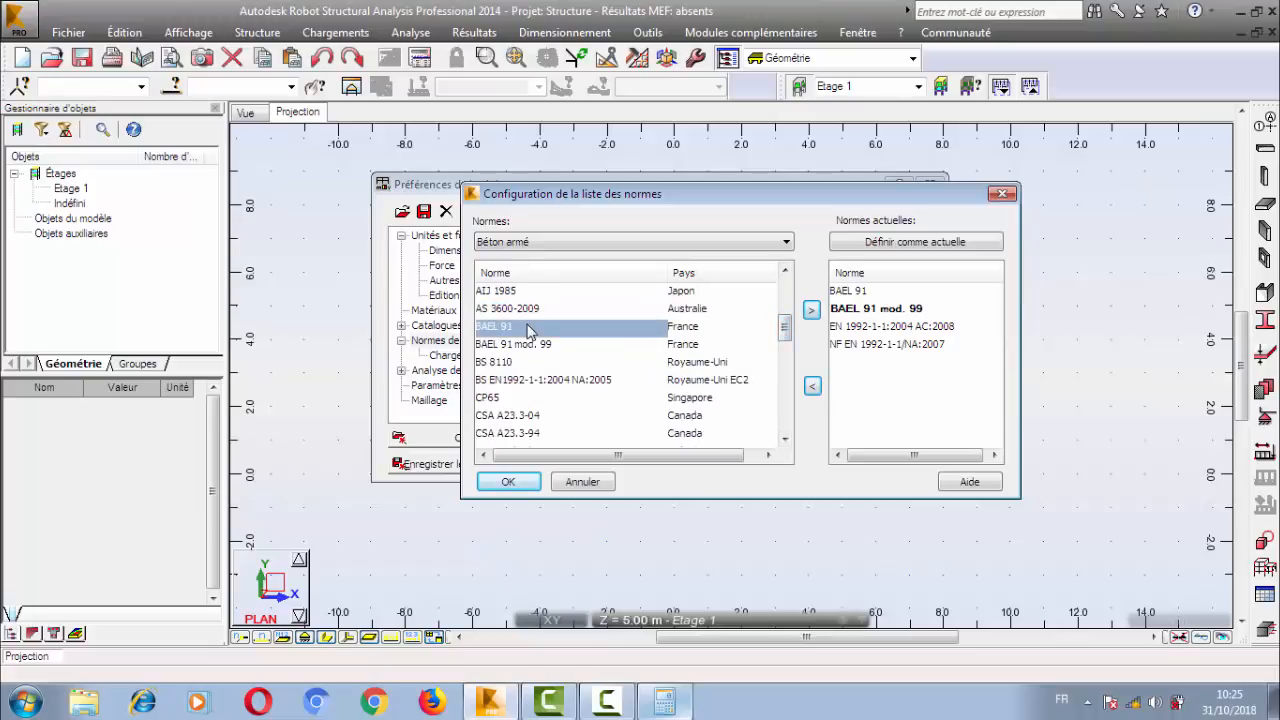
{"action": "left_click", "coordinate": [543, 345]}
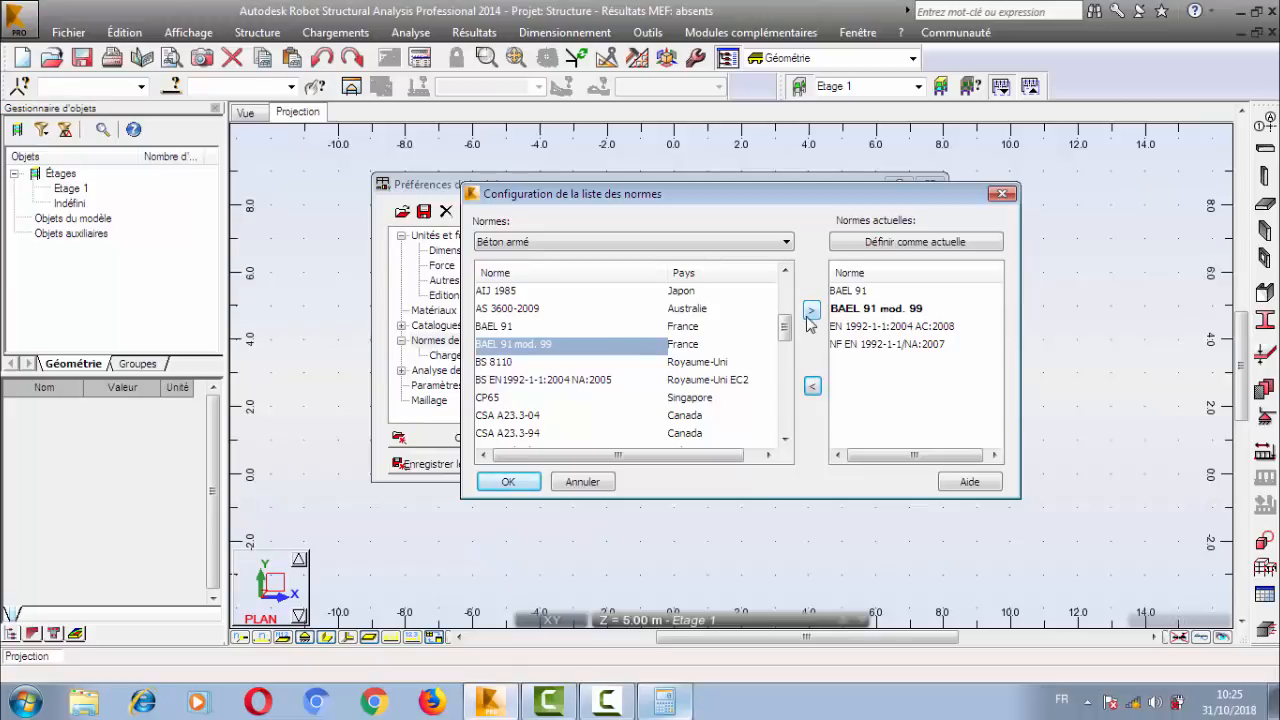
{"action": "left_click", "coordinate": [894, 313]}
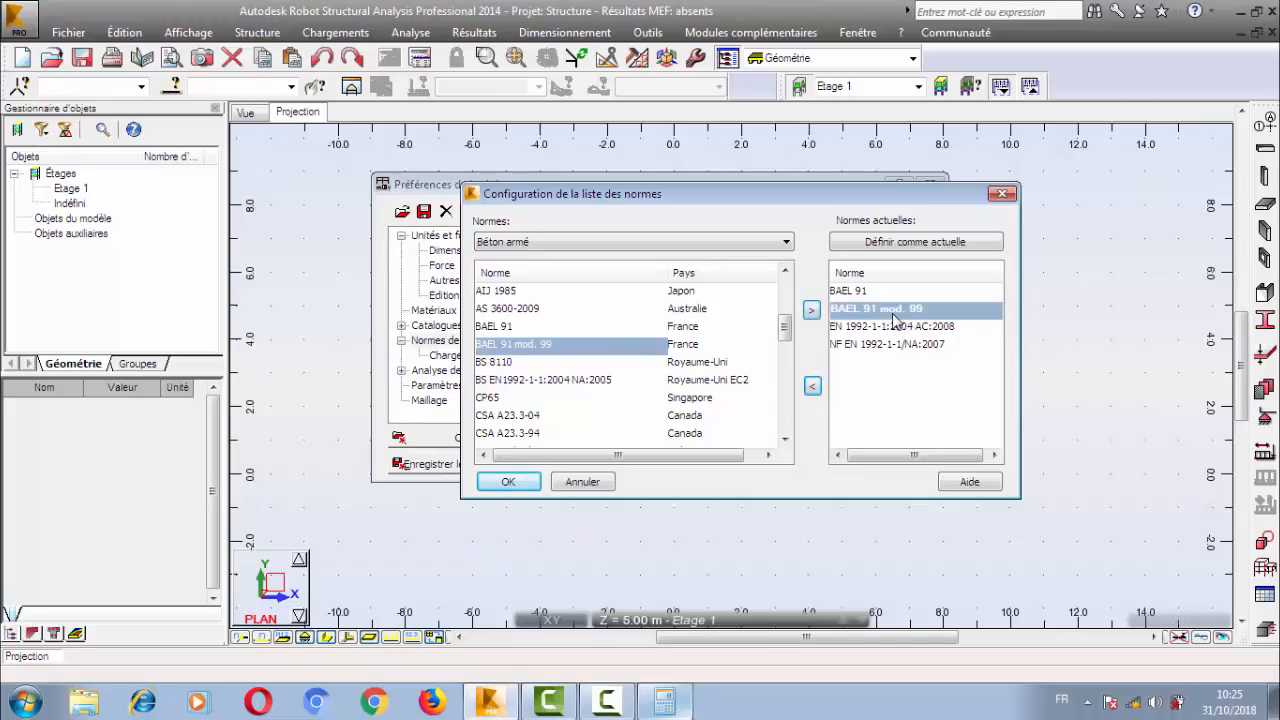
Examine the geotechnical codes (Géotechniques), locating DTU 13.12, and cancel the code list configuration.
{"action": "left_click", "coordinate": [552, 246]}
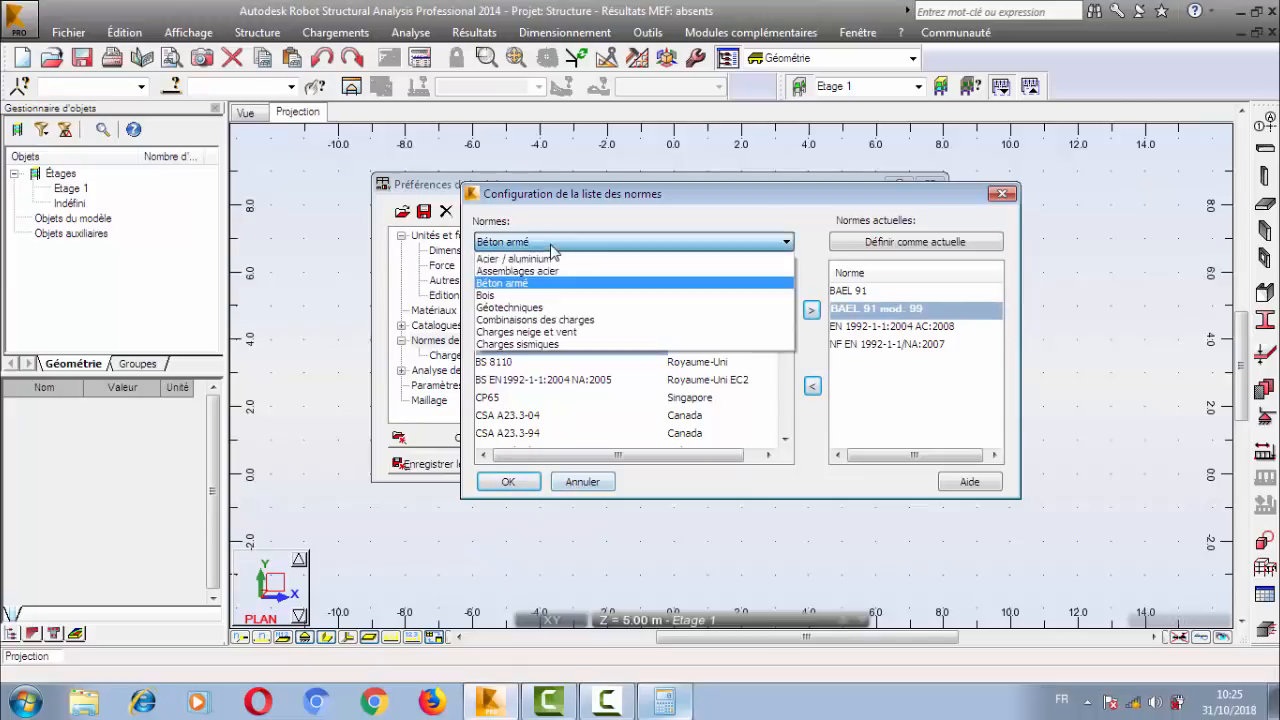
{"action": "left_click", "coordinate": [516, 311]}
{"action": "left_click", "coordinate": [512, 346]}
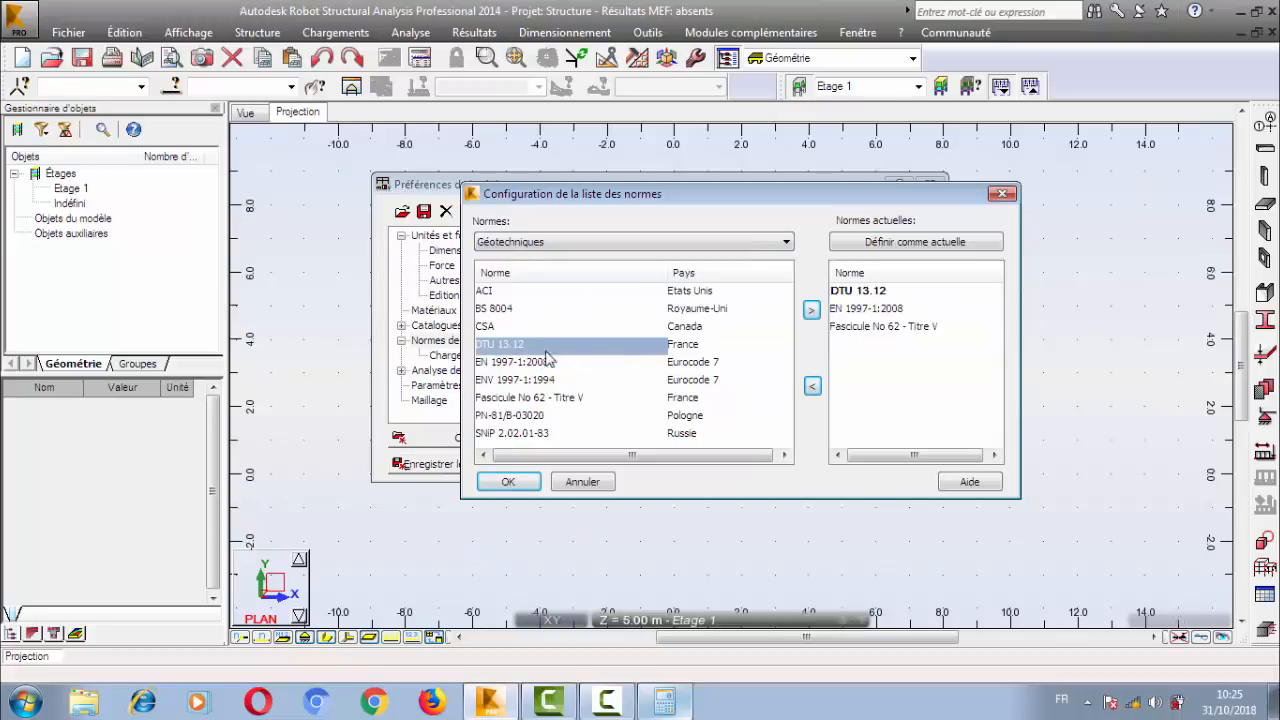
{"action": "left_click", "coordinate": [582, 482]}
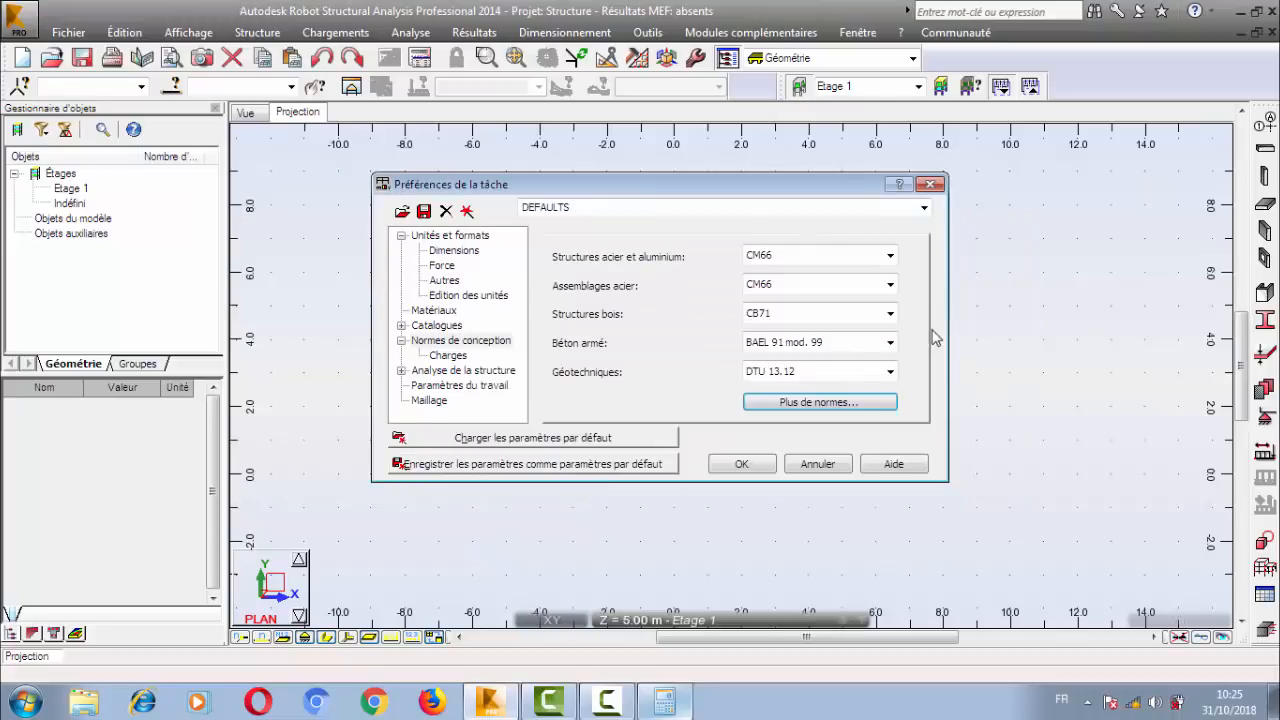
Show the load codes (Charges) under the design codes and choose BAEL 91 for the load combinations (Pondérations).
{"action": "left_click", "coordinate": [440, 357]}
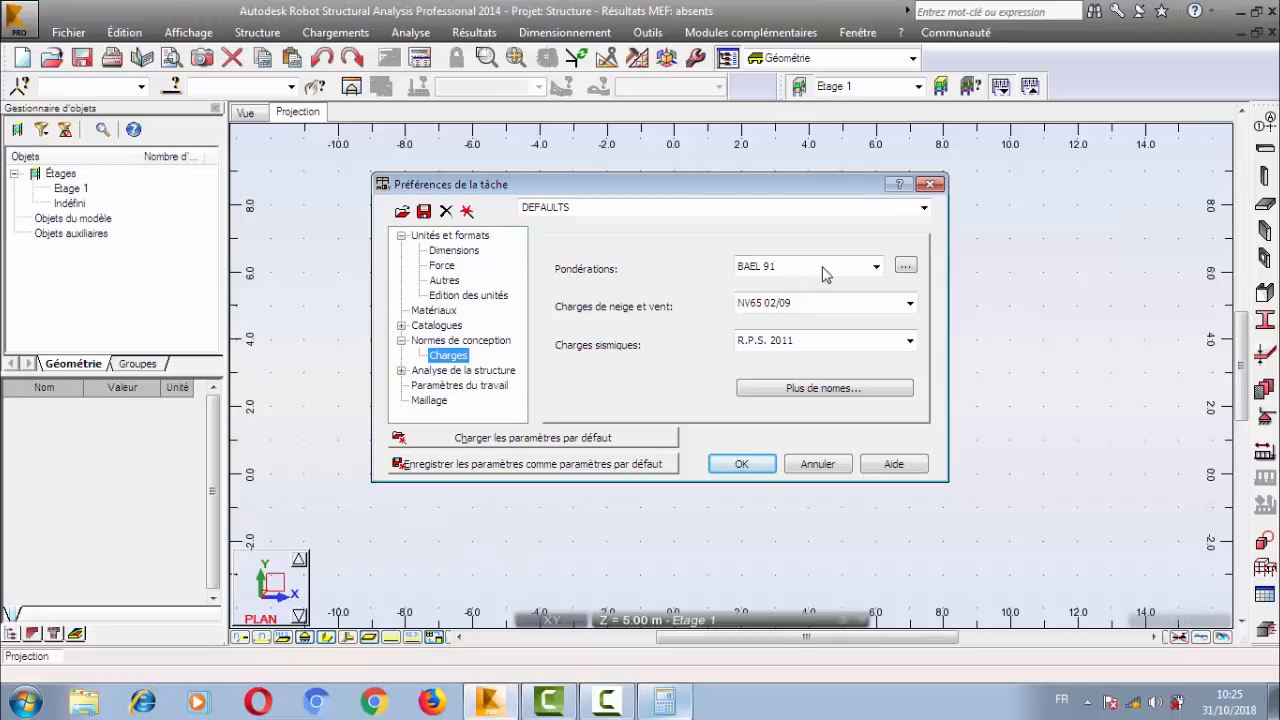
{"action": "left_click", "coordinate": [866, 272]}
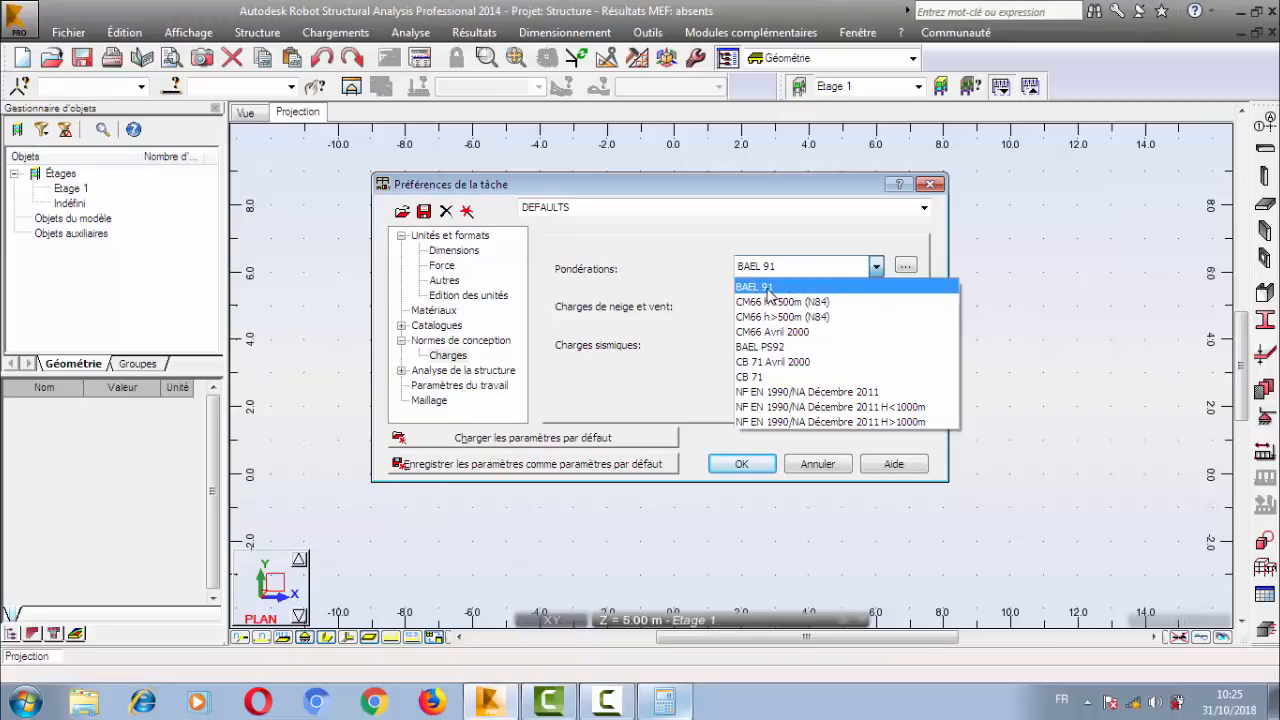
{"action": "left_click", "coordinate": [770, 288]}
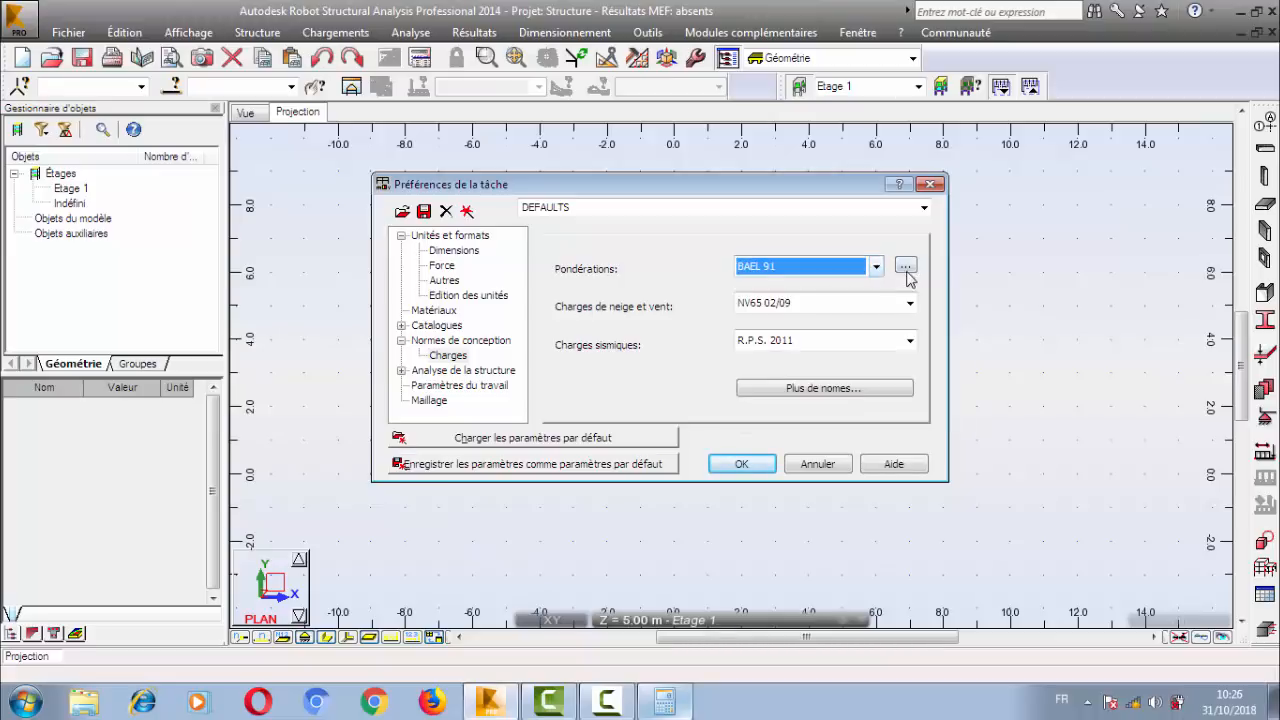
Open the BAEL 91 combination regulations, examine the γmax factors of the dead and live loads, and close the editor.
{"action": "left_click", "coordinate": [905, 266]}
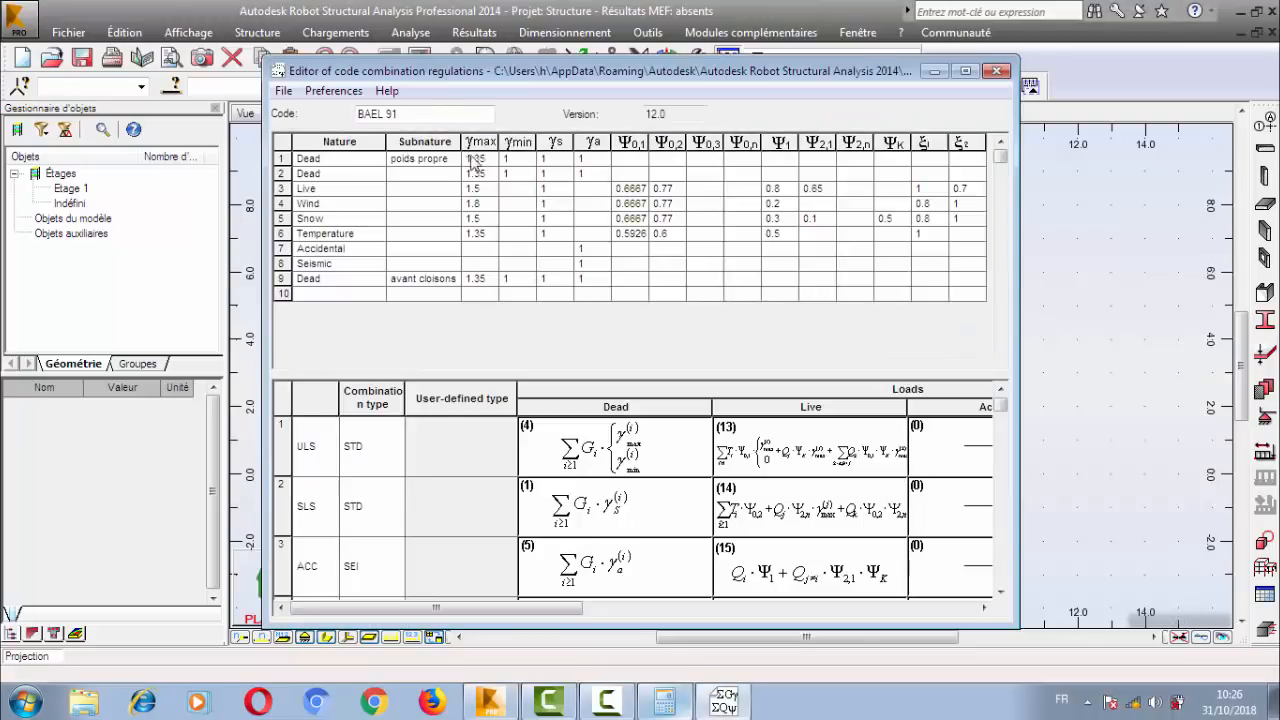
{"action": "left_click_drag", "start_coordinate": [491, 78], "coordinate": [603, 80]}
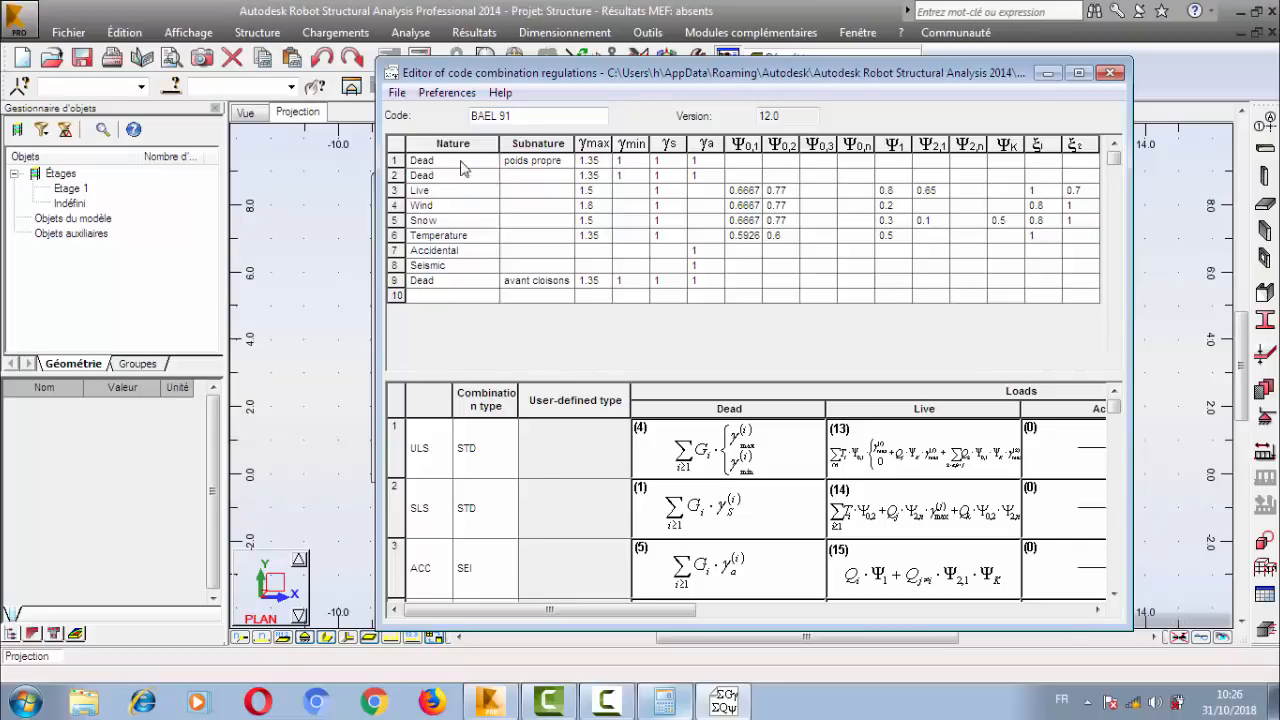
{"action": "left_click", "coordinate": [609, 162]}
{"action": "left_click", "coordinate": [601, 176]}
{"action": "left_click", "coordinate": [604, 191]}
{"action": "left_click", "coordinate": [597, 174]}
{"action": "left_click", "coordinate": [594, 161]}
{"action": "left_click", "coordinate": [397, 93]}
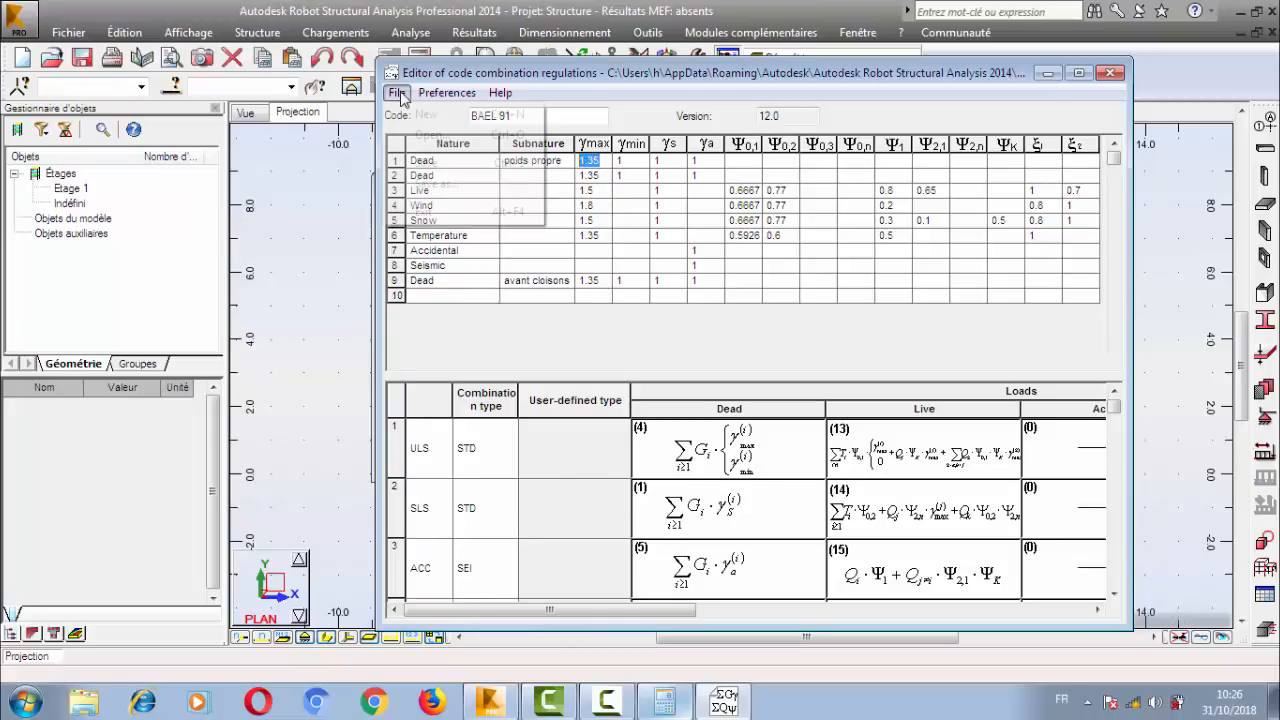
{"action": "left_click", "coordinate": [402, 97]}
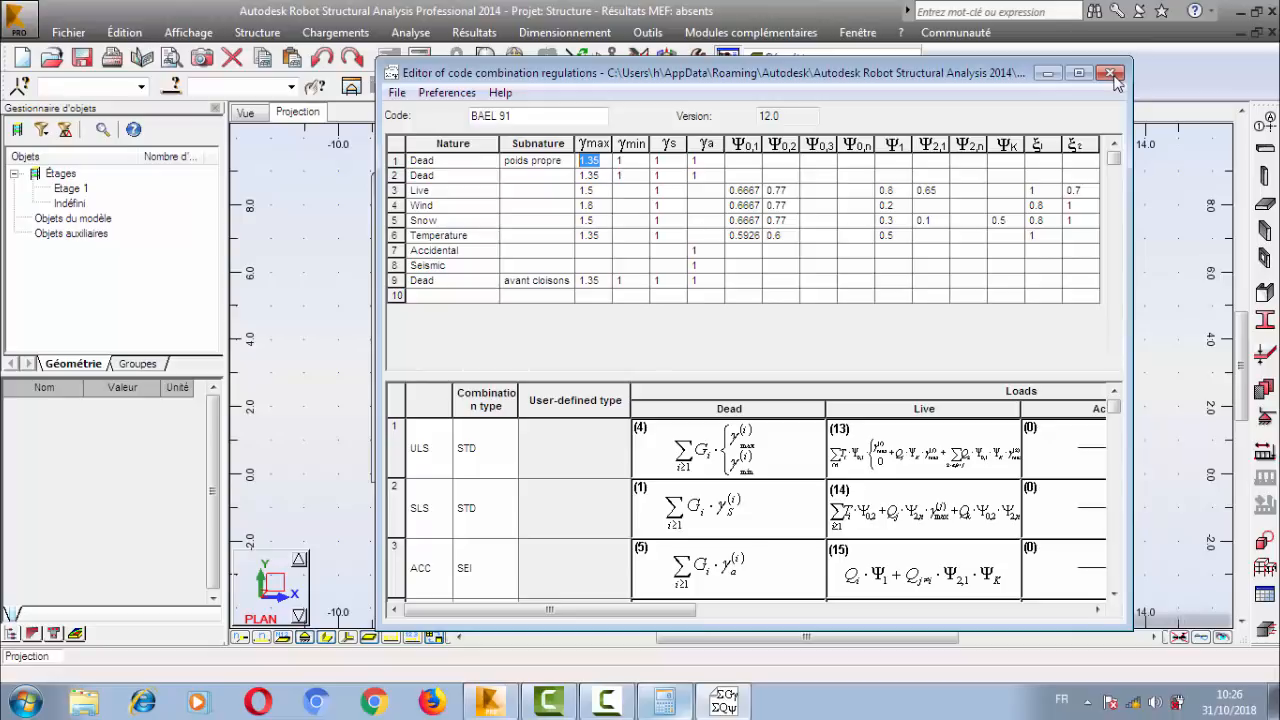
{"action": "left_click", "coordinate": [1111, 74]}
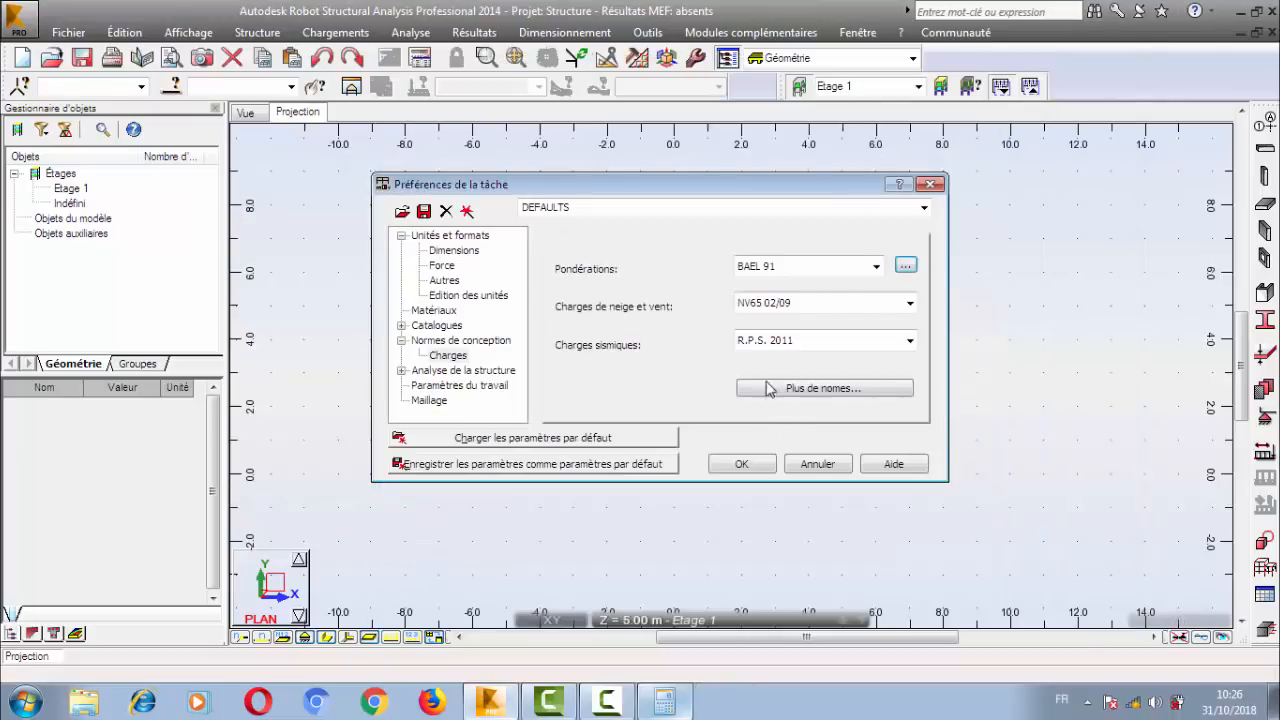
Set the snow and wind load code to NV65 Maroc and the seismic load code to R.P.S. 2011.
{"action": "left_click", "coordinate": [862, 306]}
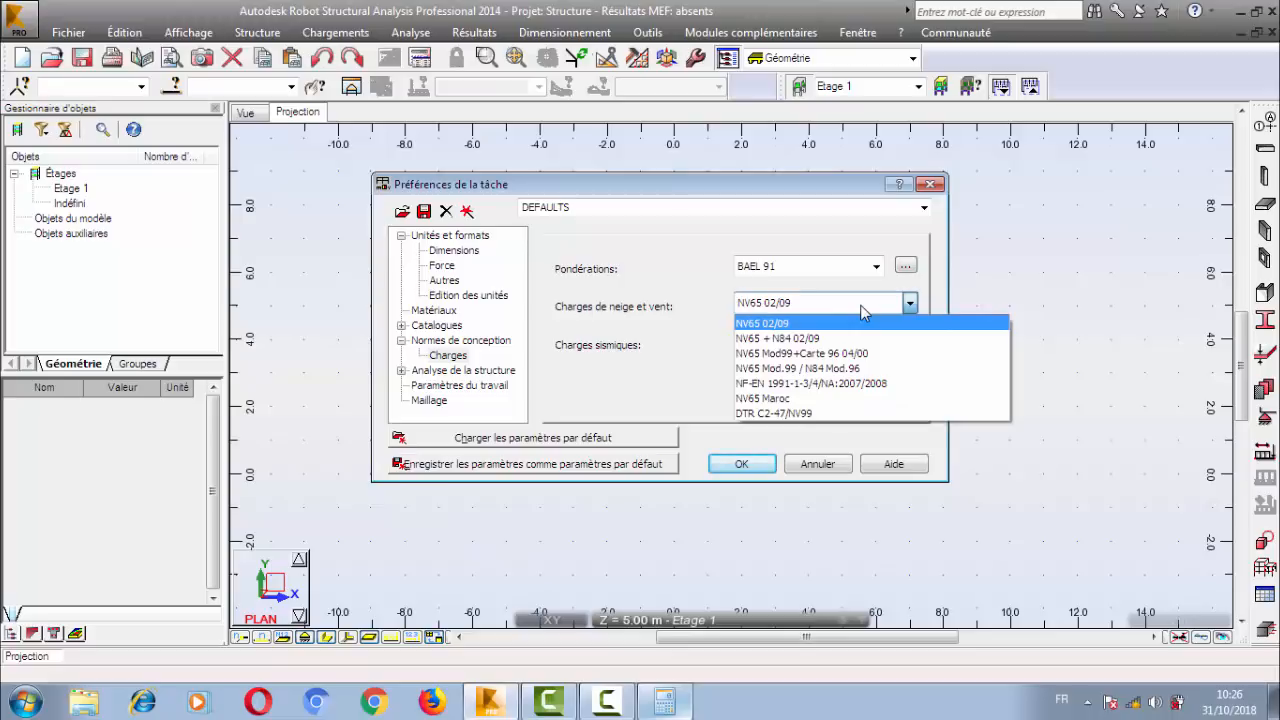
{"action": "left_click", "coordinate": [806, 399]}
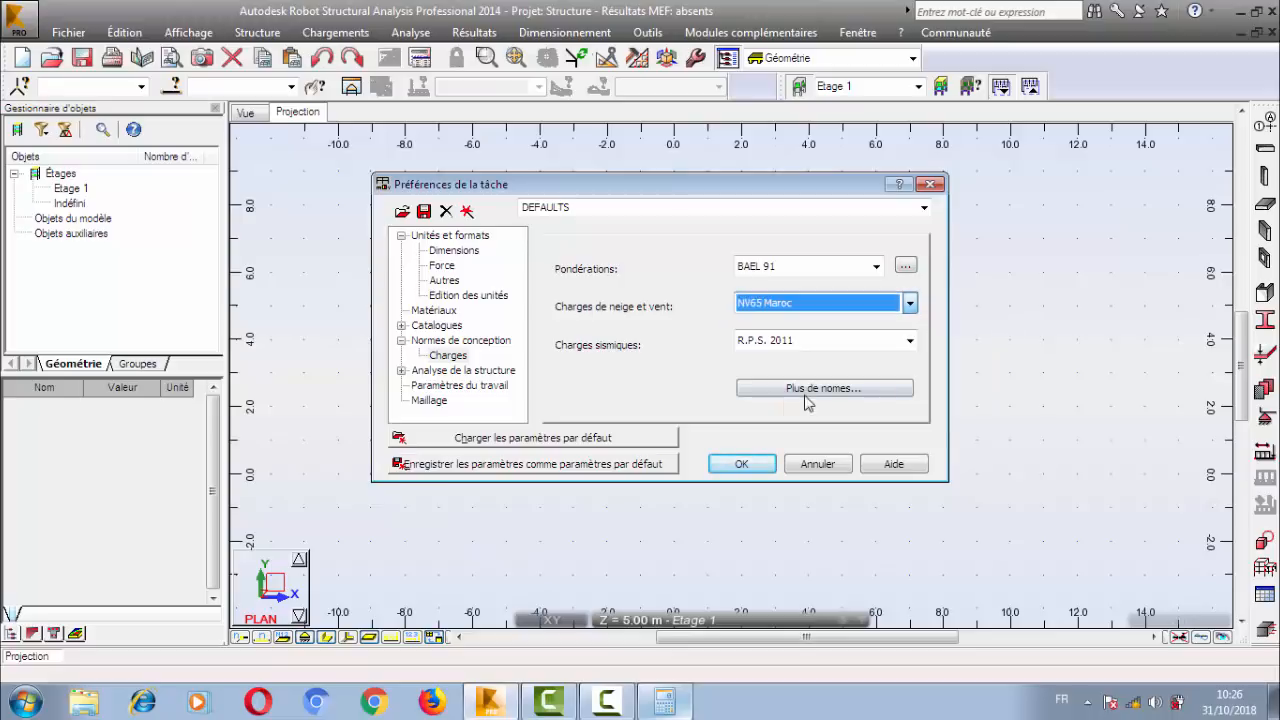
{"action": "left_click", "coordinate": [862, 345]}
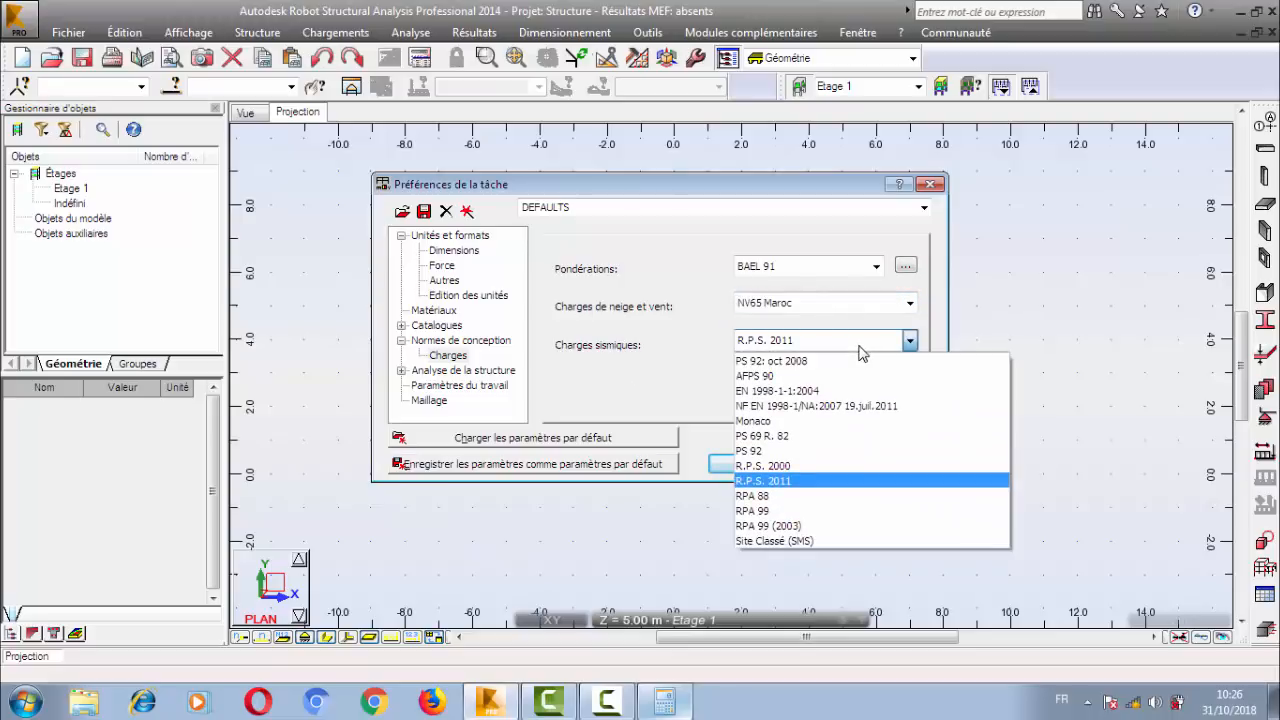
{"action": "left_click", "coordinate": [812, 481]}
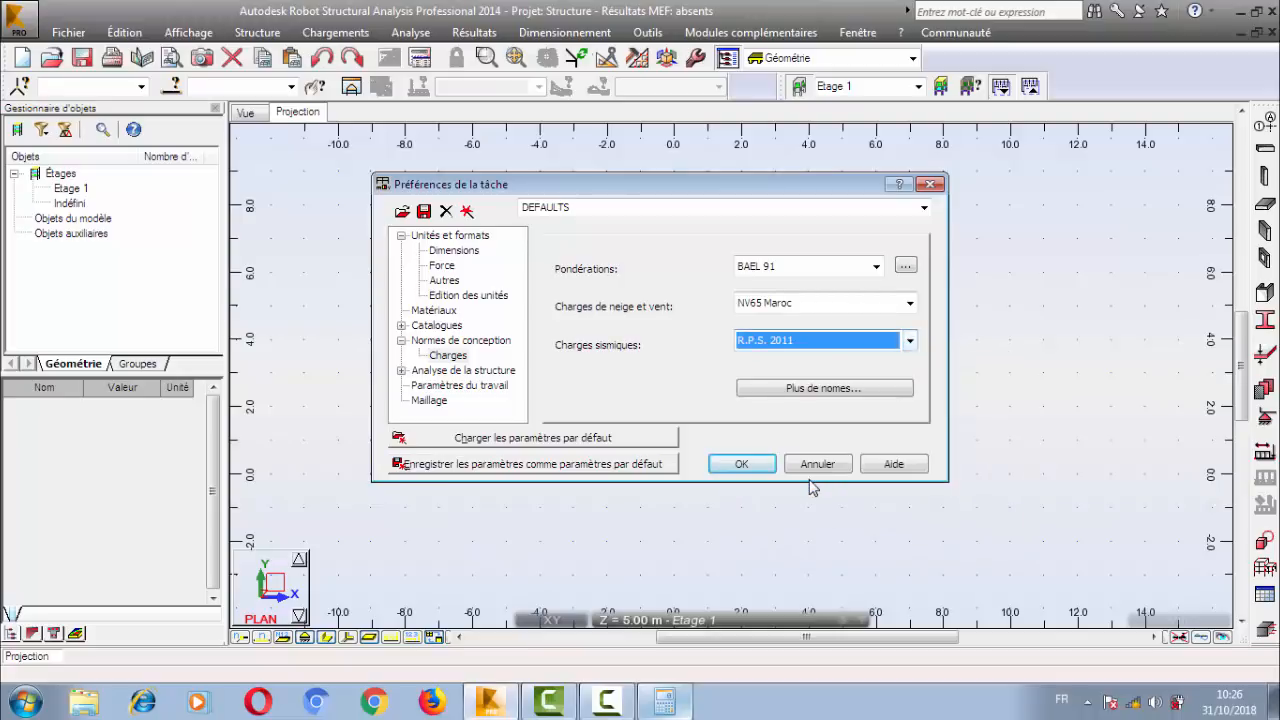
{"action": "left_click", "coordinate": [783, 398]}
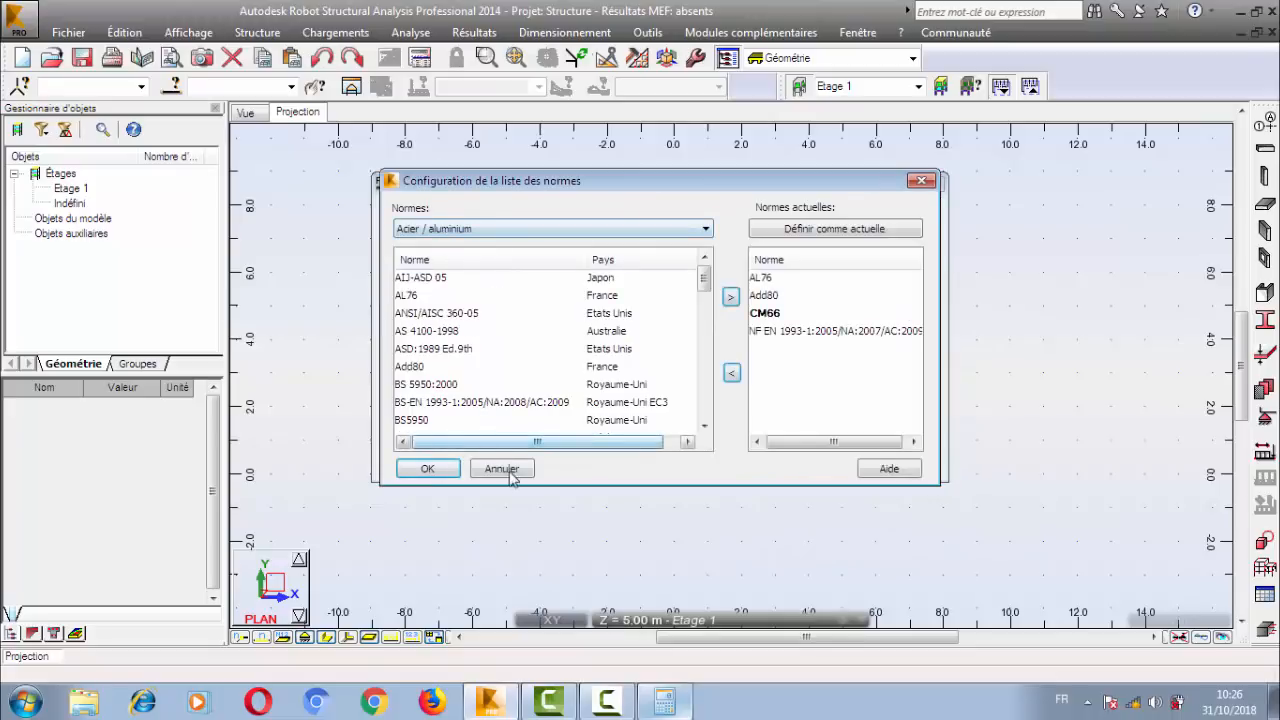
{"action": "left_click", "coordinate": [502, 468]}
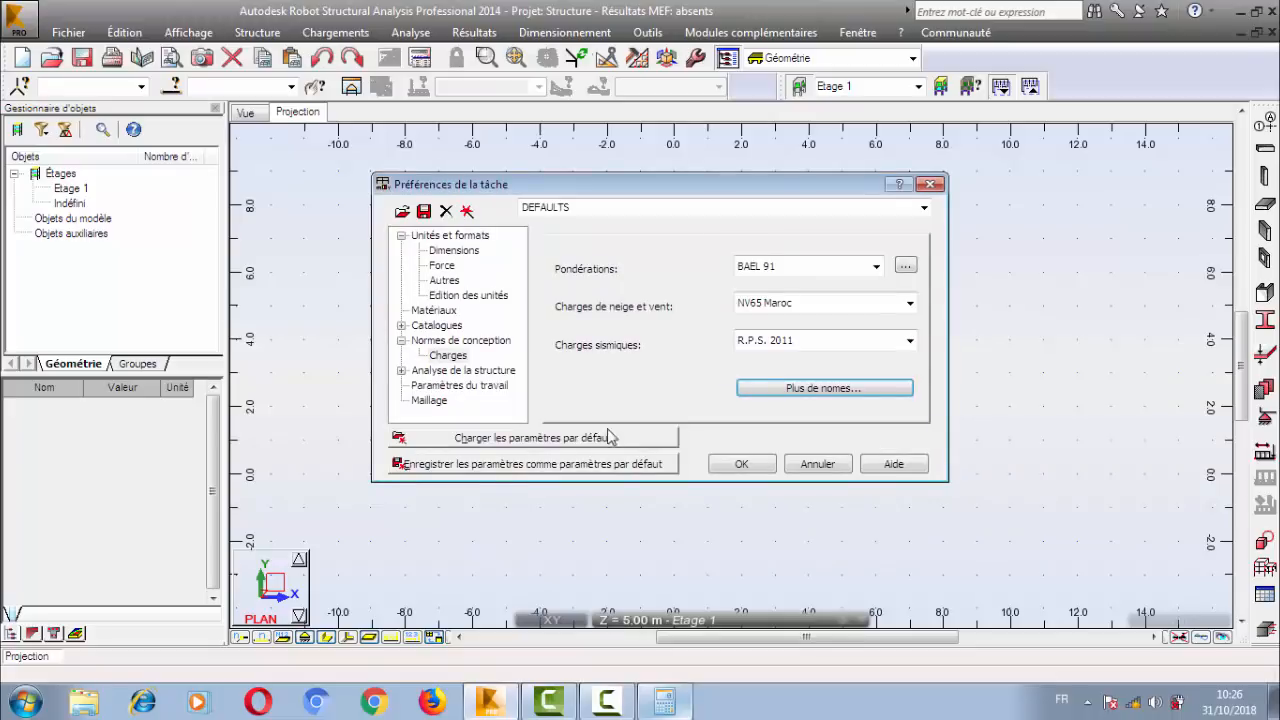
Review the structure analysis and meshing (Maillage) preferences, and save the current parameters as the default parameters.
{"action": "left_click", "coordinate": [451, 372]}
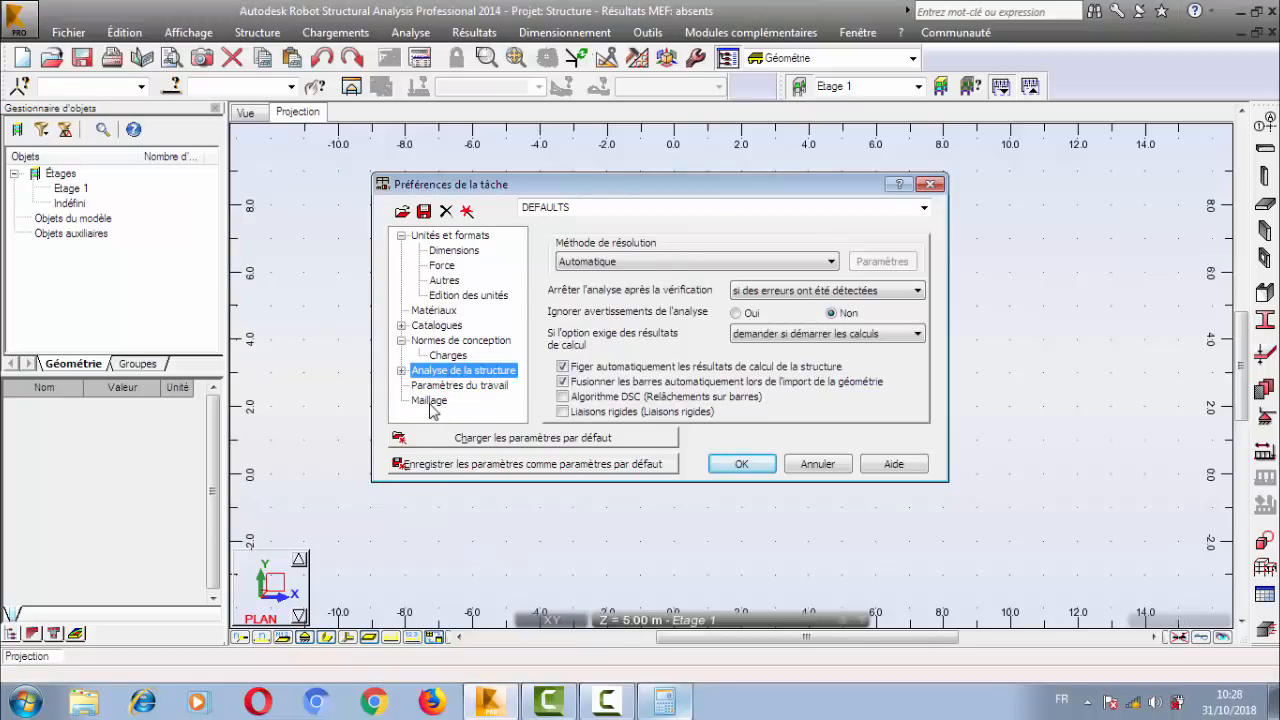
{"action": "left_click", "coordinate": [430, 403]}
{"action": "left_click", "coordinate": [430, 371]}
{"action": "left_click", "coordinate": [442, 401]}
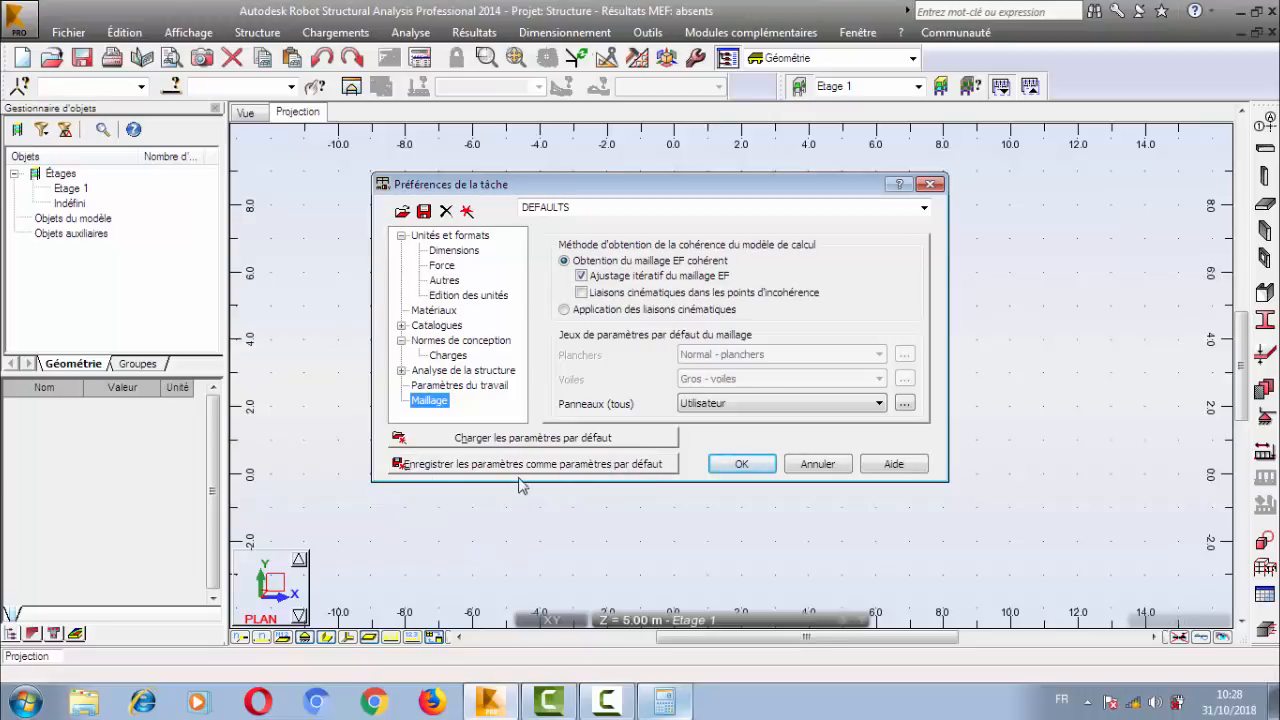
{"action": "left_click", "coordinate": [612, 466]}
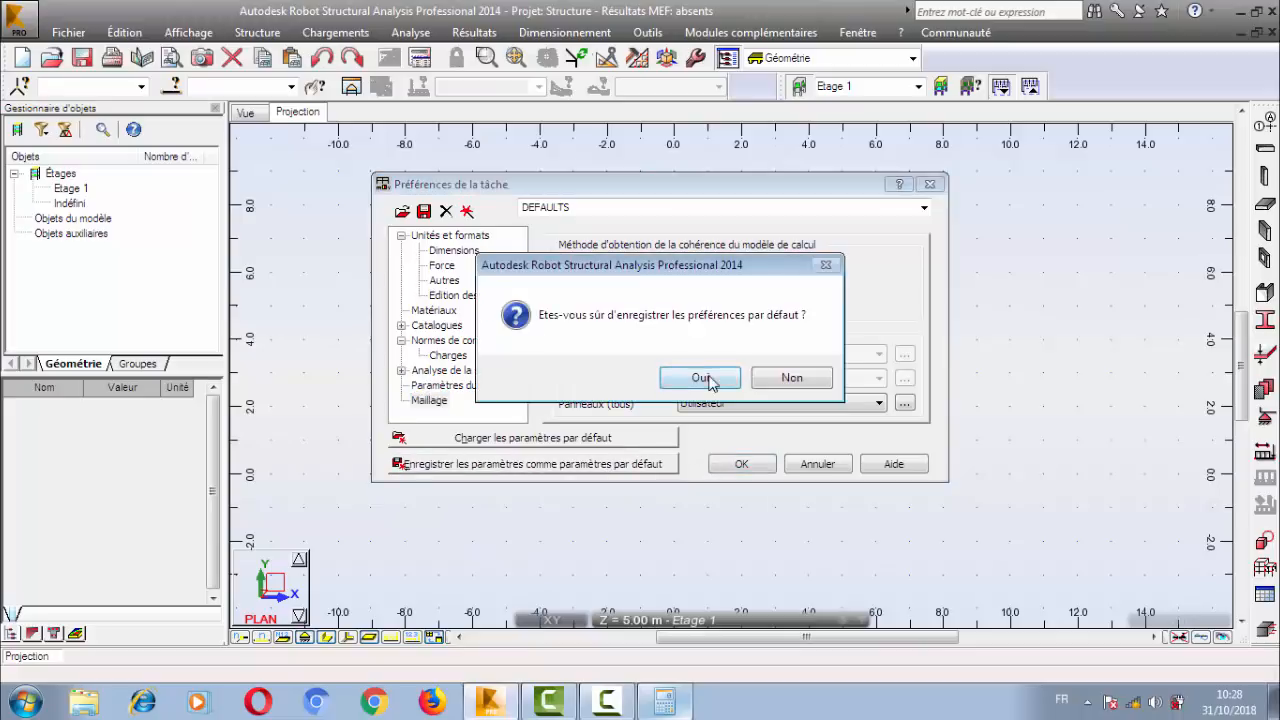
{"action": "left_click", "coordinate": [703, 378]}
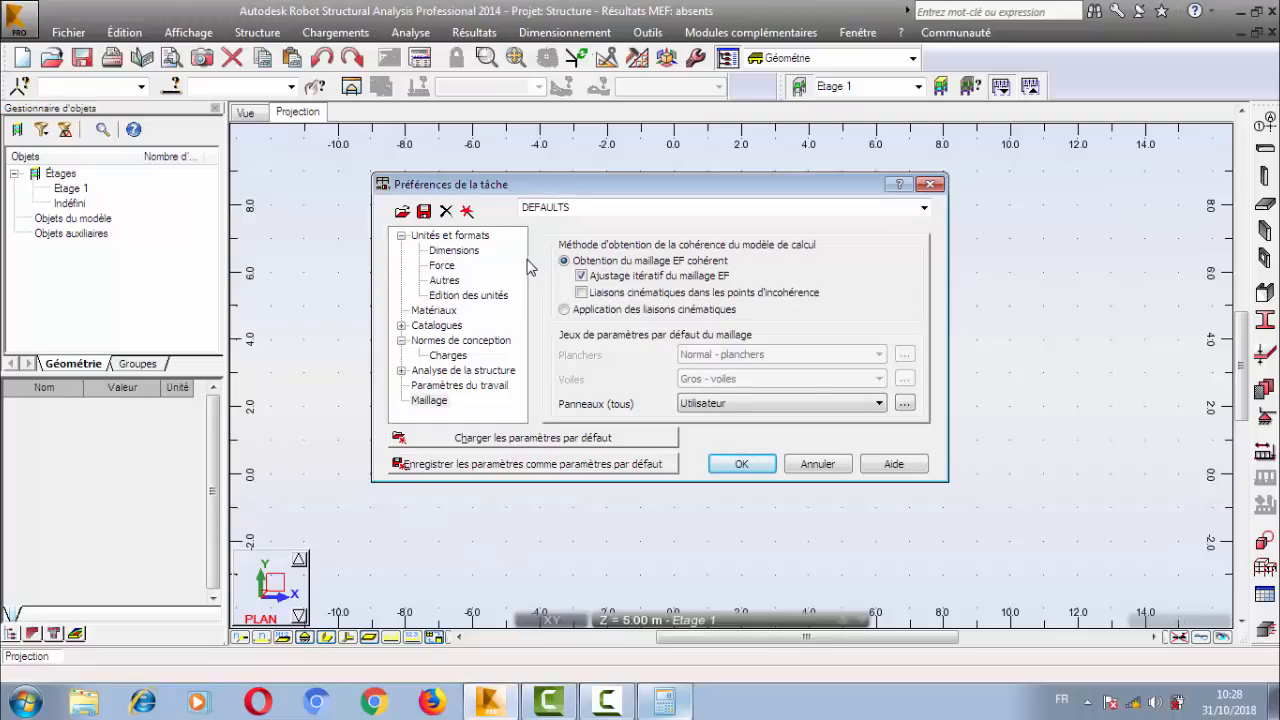
{"action": "left_click", "coordinate": [577, 206]}
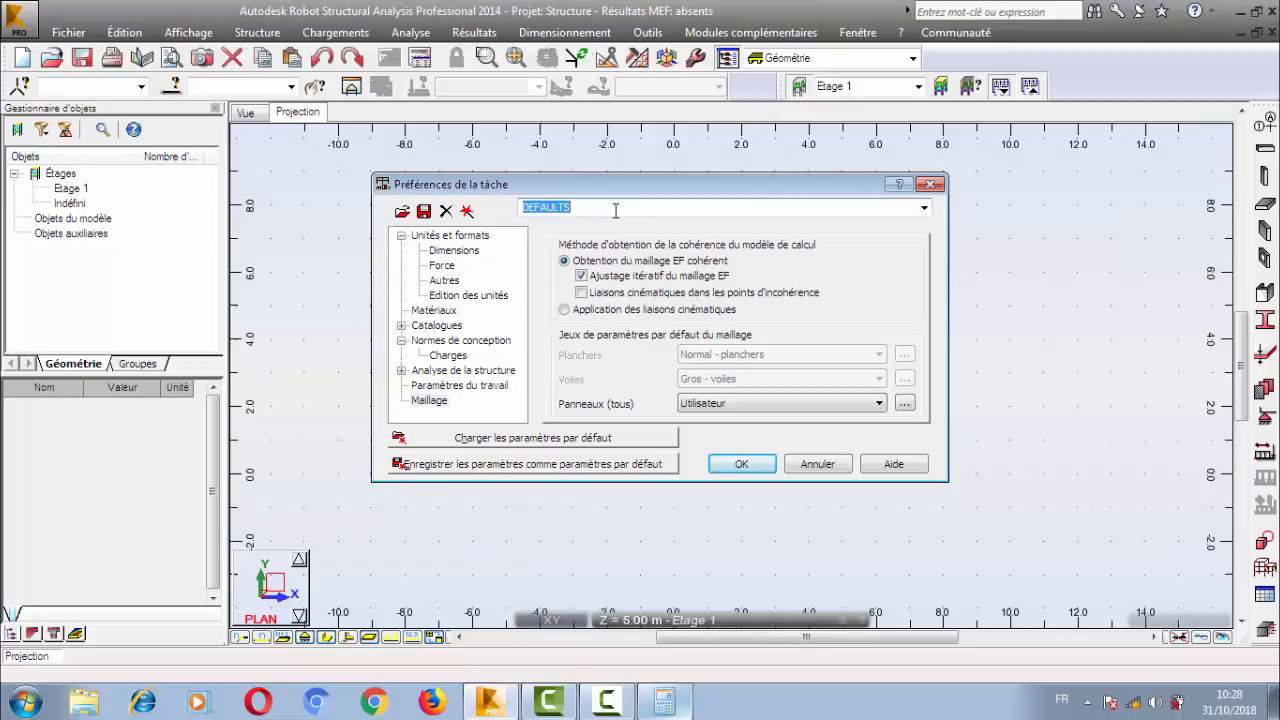
{"action": "left_click", "coordinate": [424, 211]}
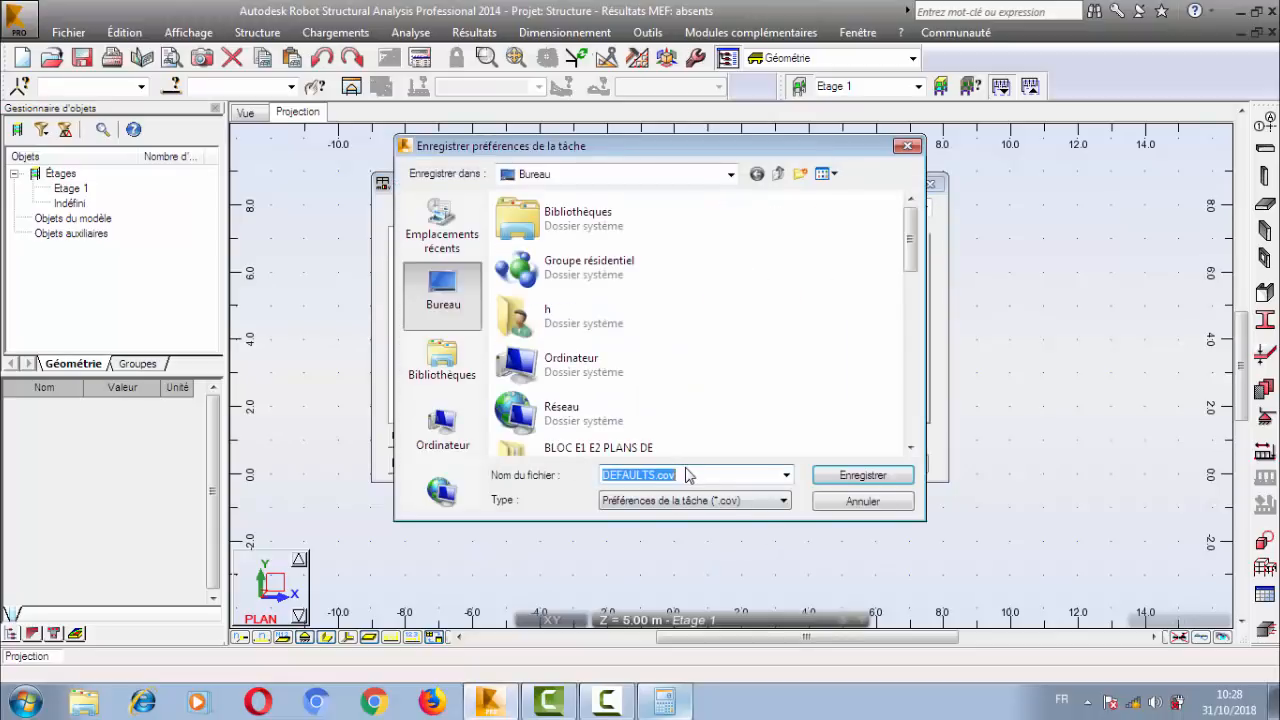
{"action": "left_click", "coordinate": [661, 474]}
{"action": "left_click_drag", "start_coordinate": [657, 474], "coordinate": [701, 477]}
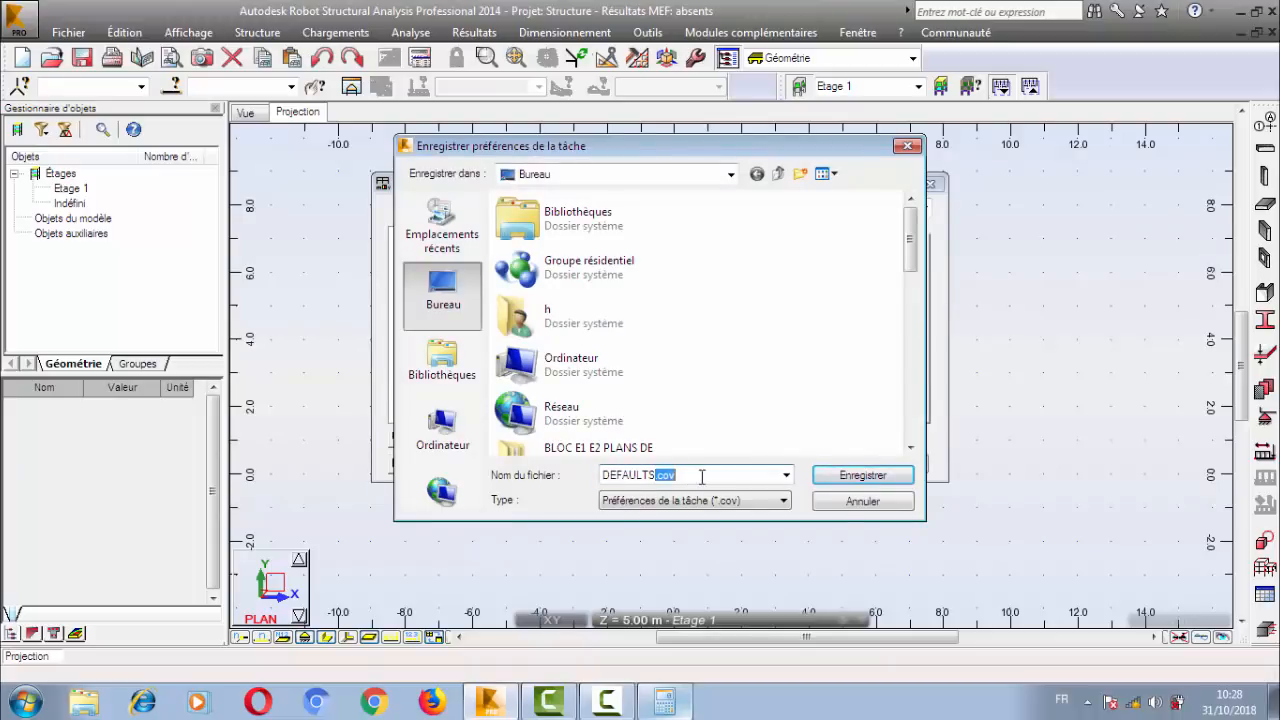
{"action": "left_click", "coordinate": [840, 506]}
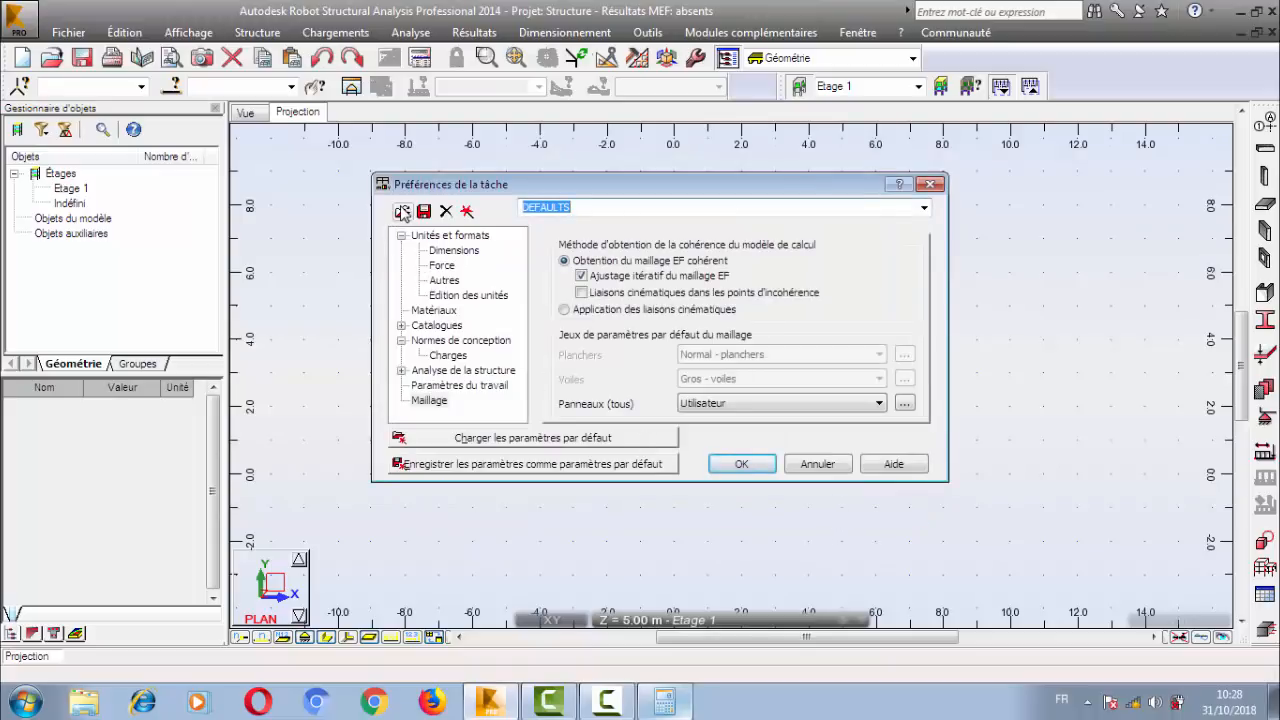
{"action": "left_click", "coordinate": [403, 212]}
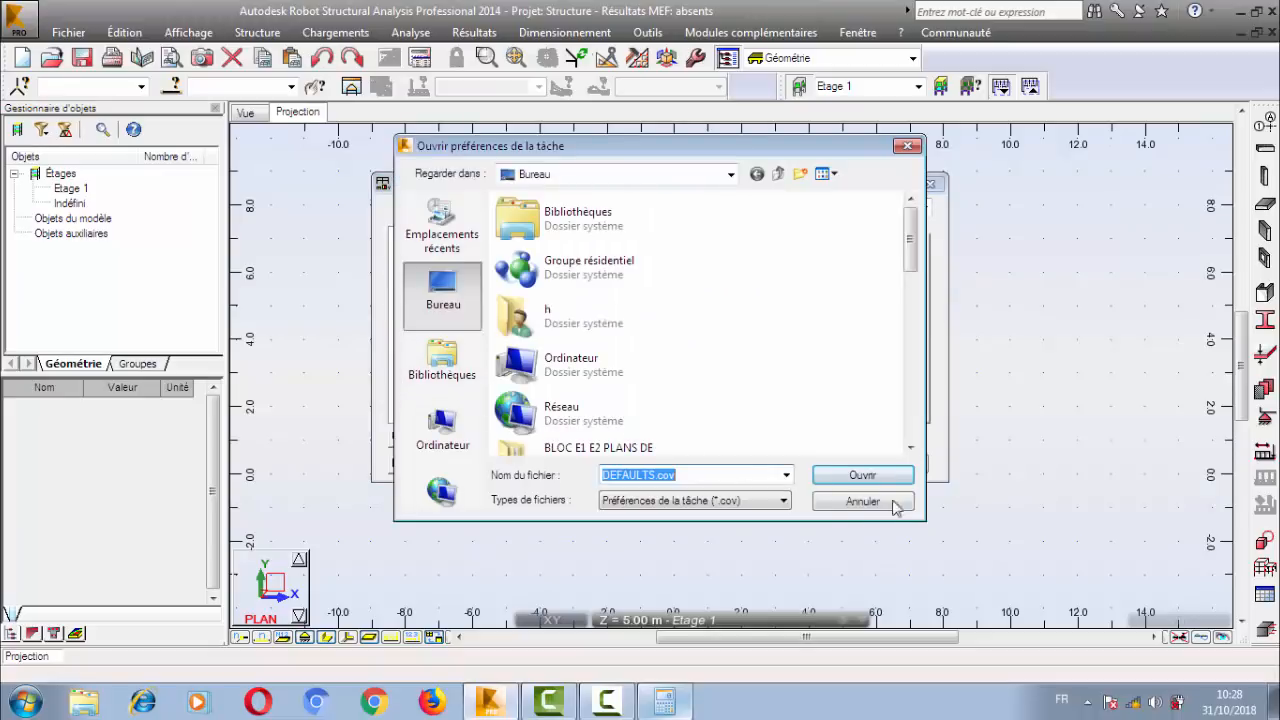
{"action": "left_click", "coordinate": [844, 508]}
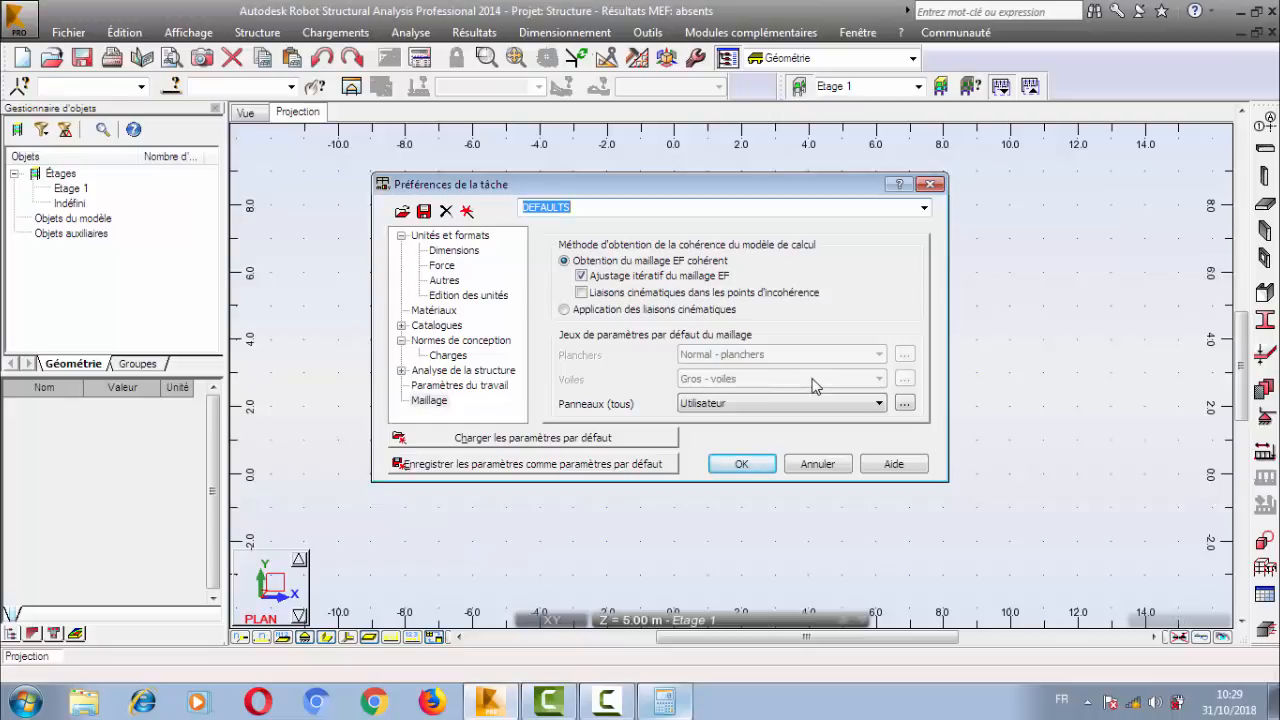
Accept the job preferences after checking the default catalogues, and move the storey toolbar against its neighbouring toolbar.
{"action": "left_click", "coordinate": [437, 325]}
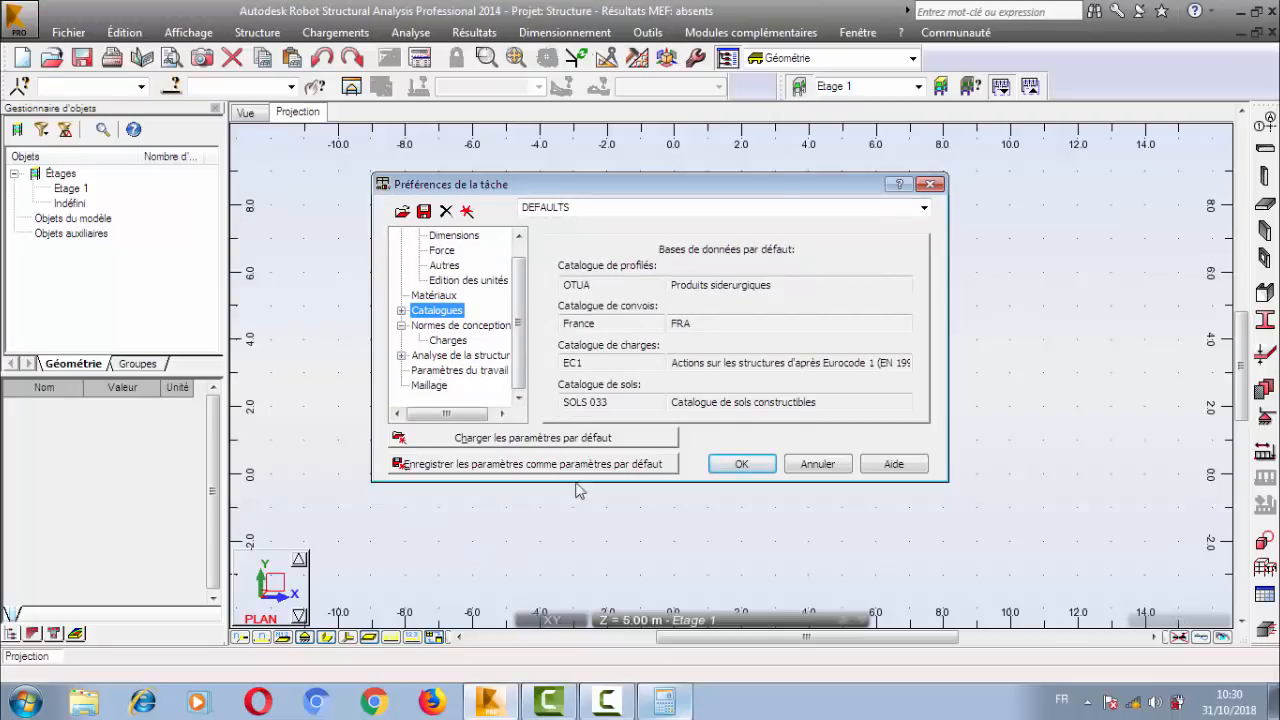
{"action": "left_click", "coordinate": [728, 469]}
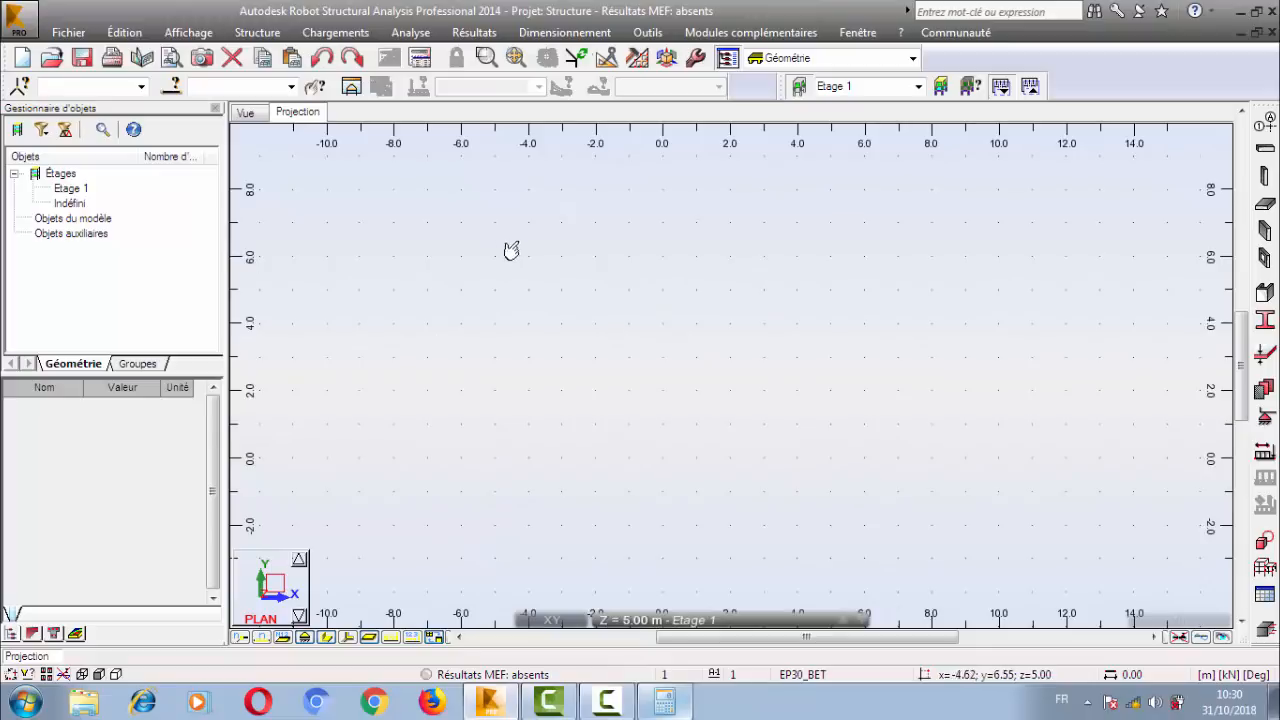
{"action": "mouse_move", "coordinate": [553, 240]}
{"action": "left_mouse_down"}
{"action": "mouse_move", "coordinate": [778, 428]}
{"action": "mouse_move", "coordinate": [862, 479]}
{"action": "left_mouse_up"}
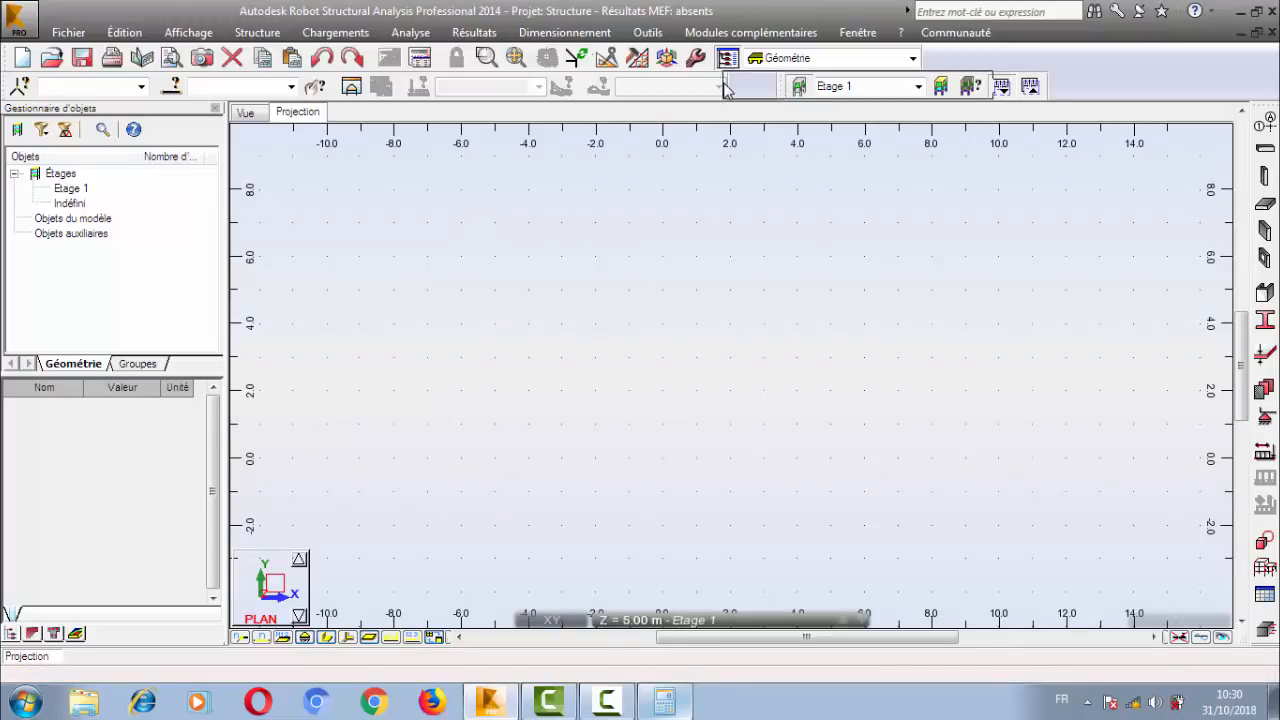
{"action": "left_click_drag", "start_coordinate": [727, 88], "coordinate": [716, 90]}
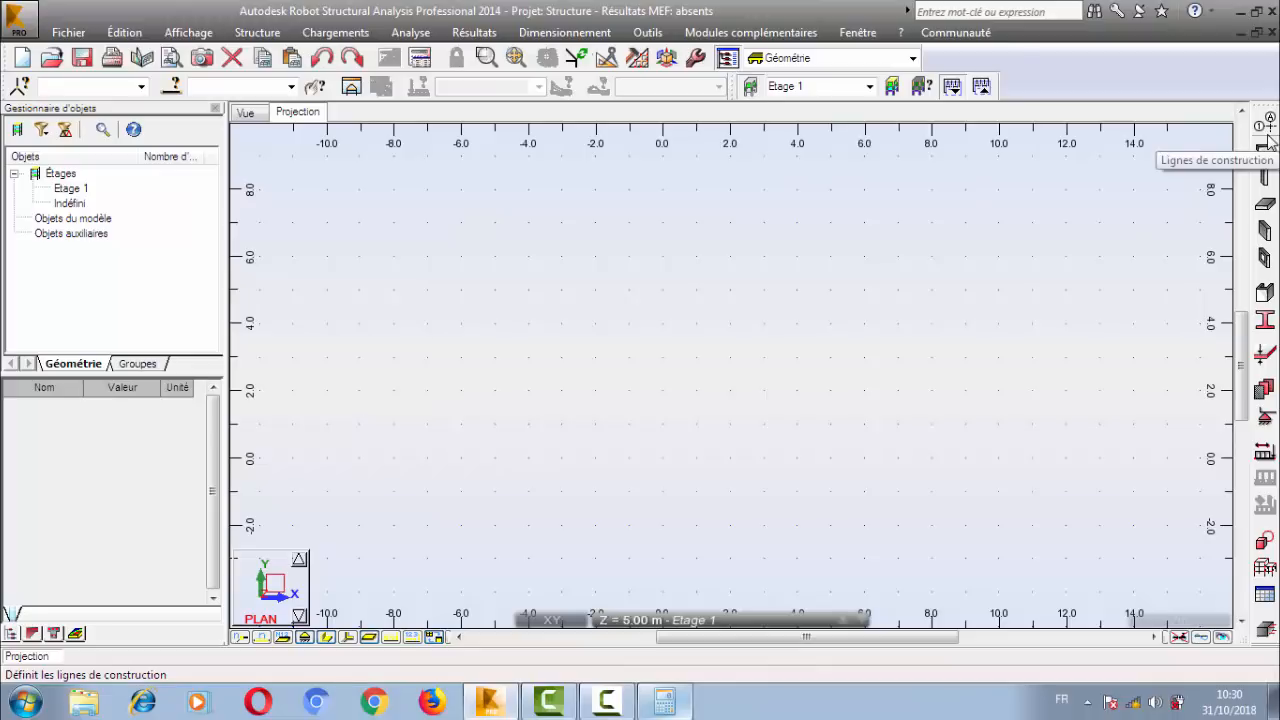
Open the construction lines (Lignes de construction) definition and move its window over the middle of the plan view.
{"action": "left_click", "coordinate": [252, 33]}
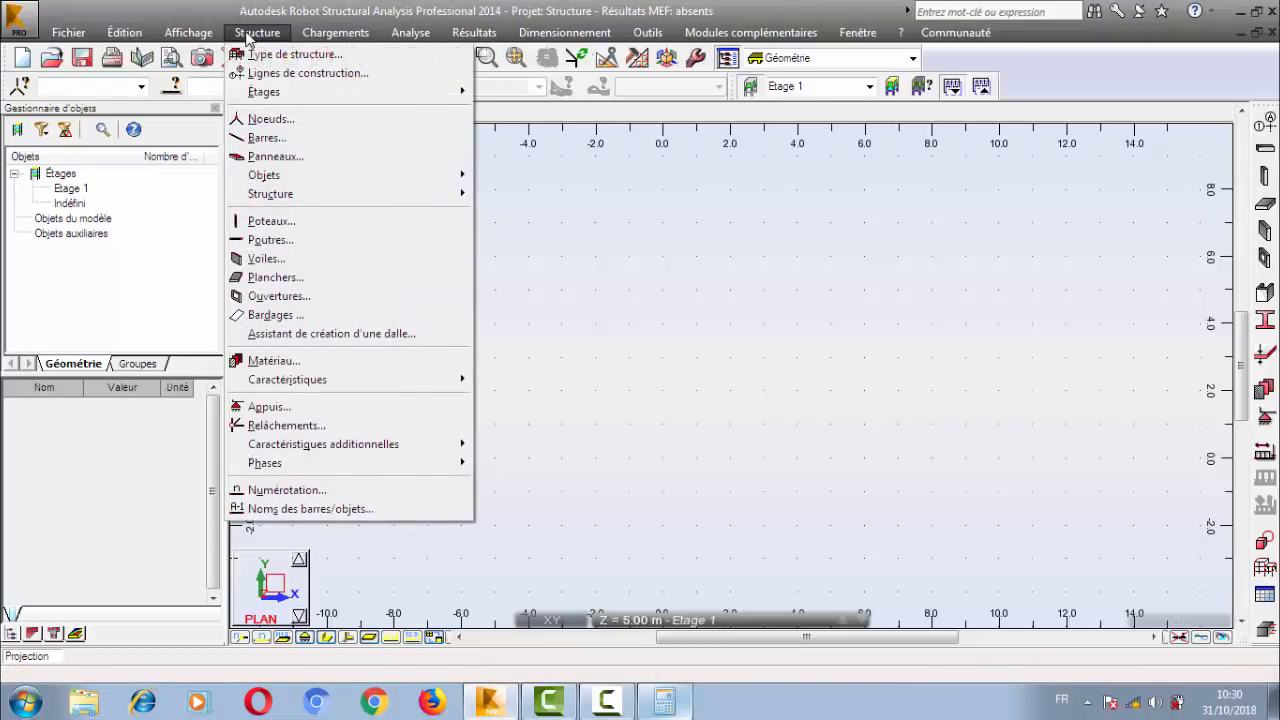
{"action": "left_click", "coordinate": [316, 76]}
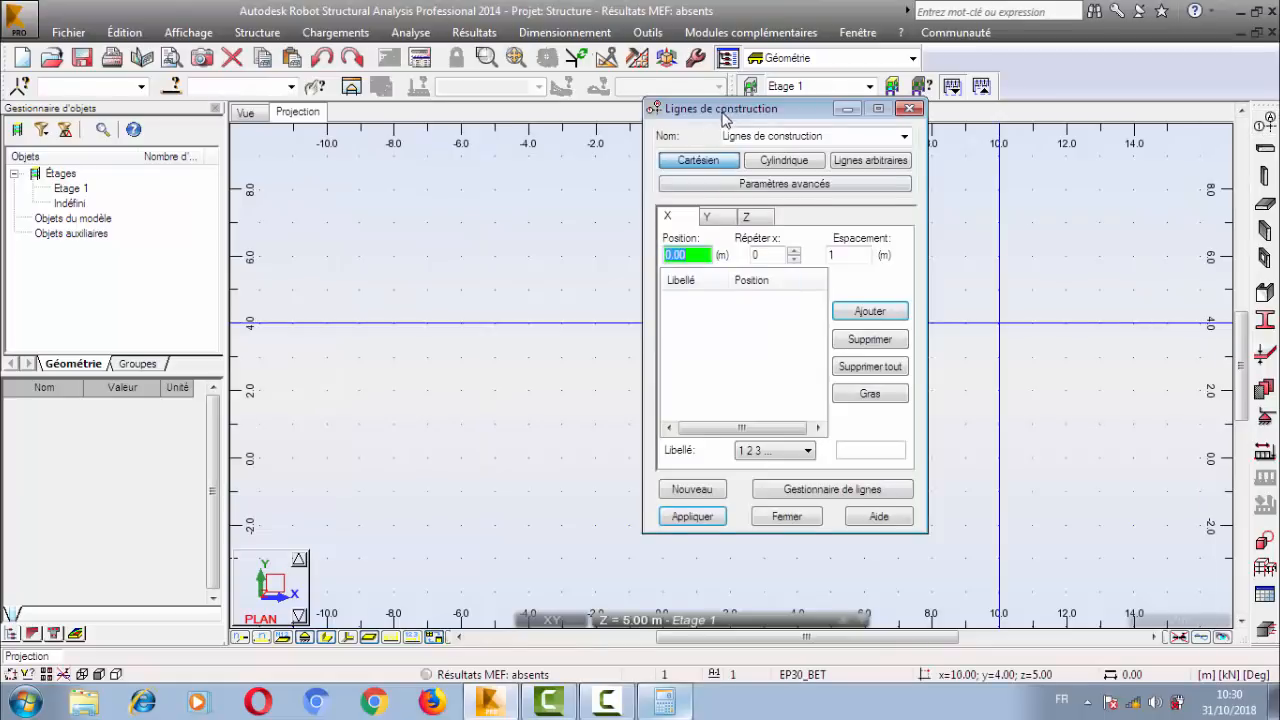
{"action": "left_click_drag", "start_coordinate": [726, 163], "coordinate": [626, 148]}
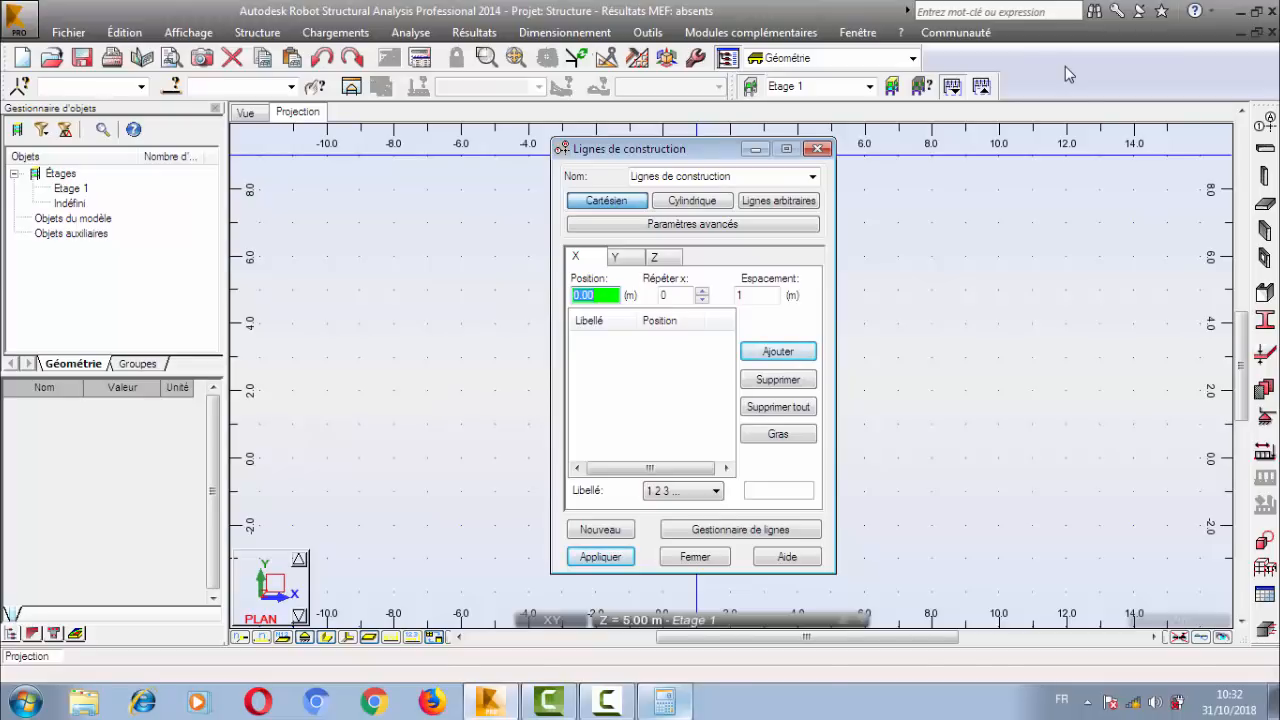
{"action": "left_click_drag", "start_coordinate": [656, 156], "coordinate": [646, 148]}
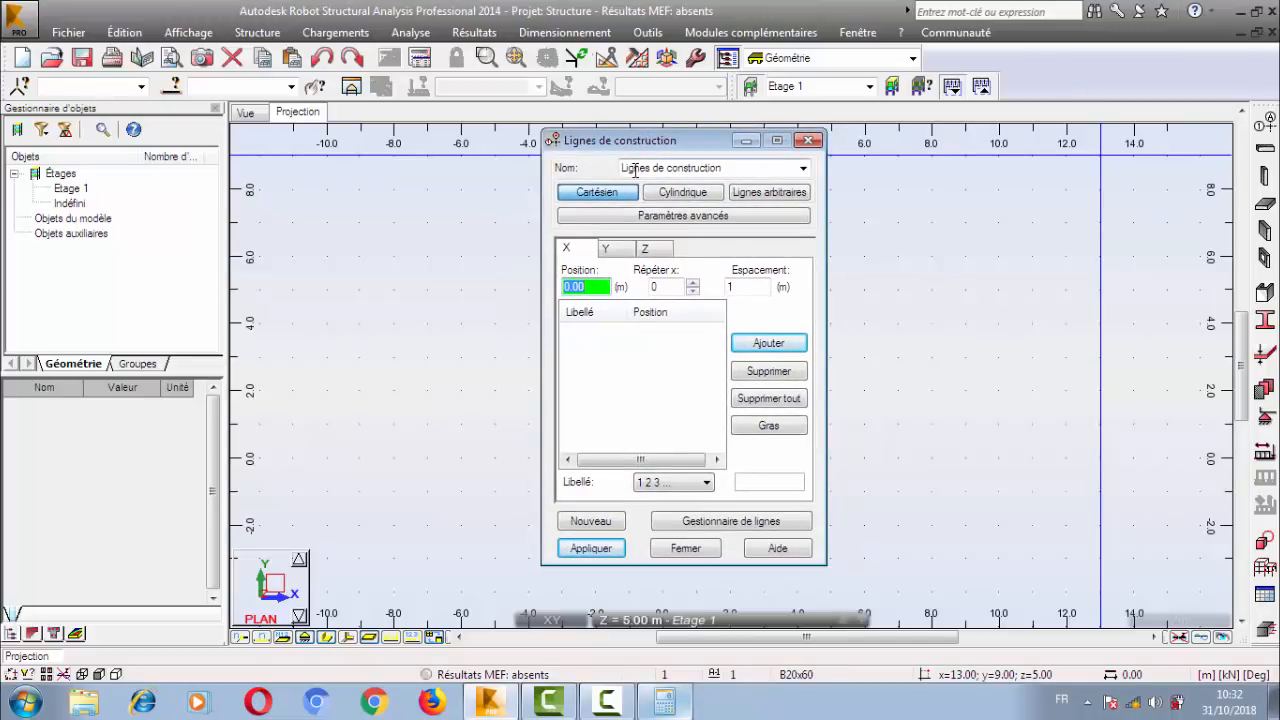
Examine the name of the construction lines and the Cartesian position settings for the X and Y axes.
{"action": "left_click_drag", "start_coordinate": [725, 172], "coordinate": [486, 167]}
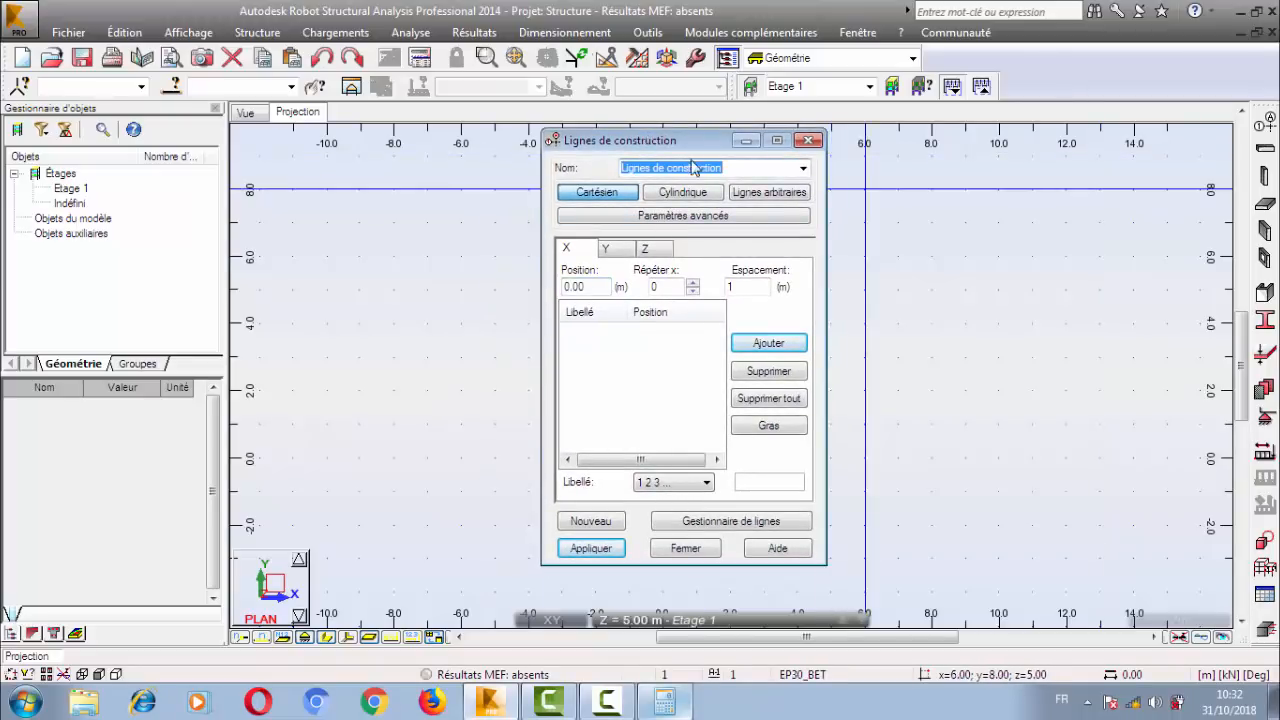
{"action": "left_click", "coordinate": [742, 167]}
{"action": "left_click_drag", "start_coordinate": [738, 168], "coordinate": [531, 170]}
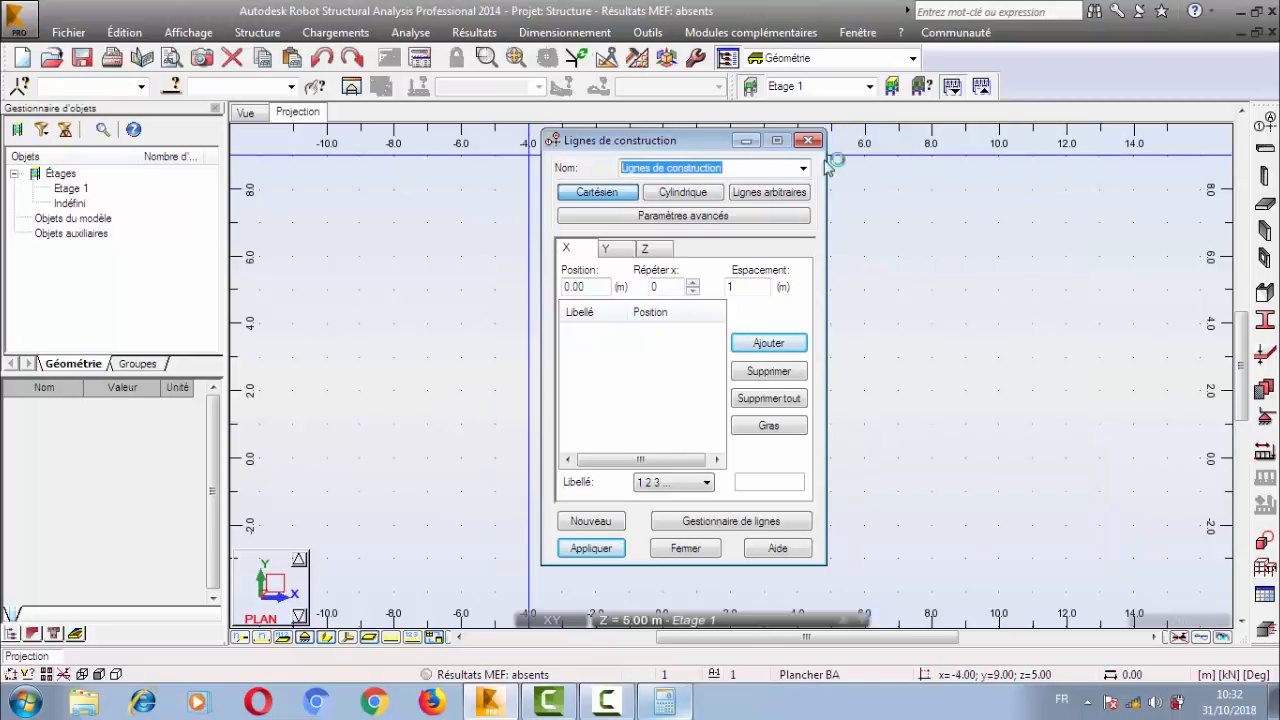
{"action": "left_click", "coordinate": [734, 163]}
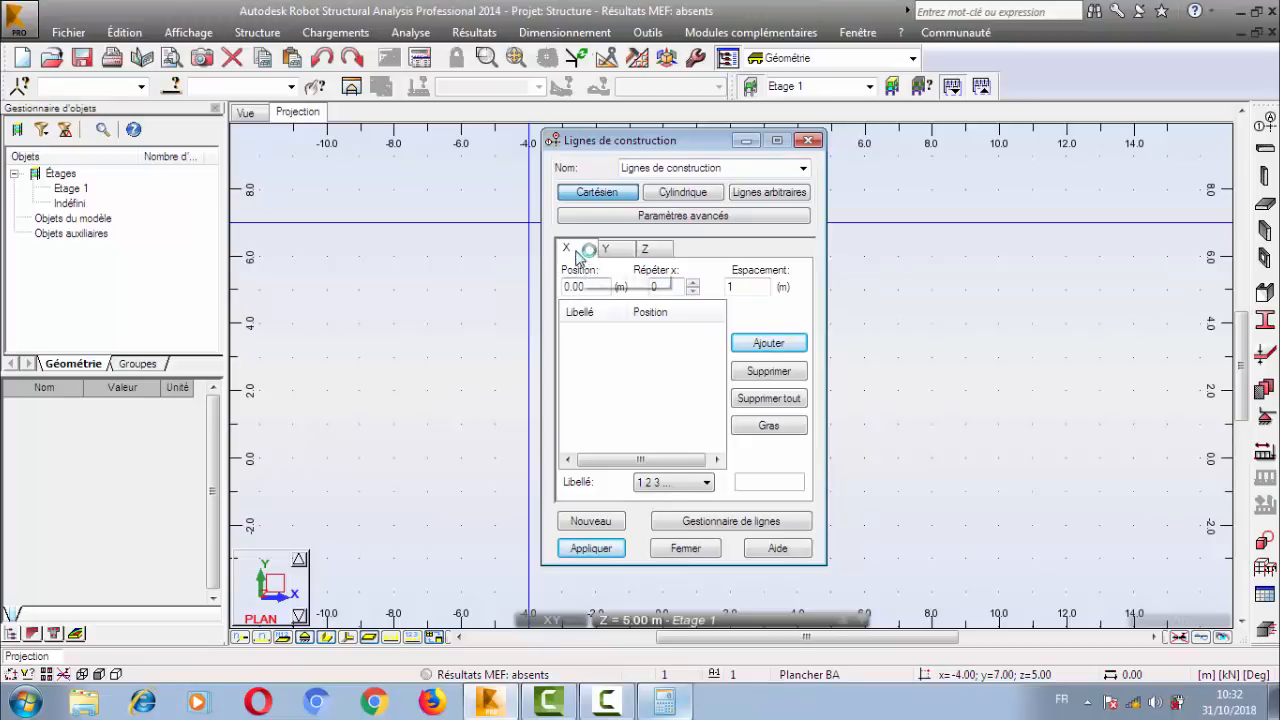
{"action": "double_click", "coordinate": [601, 286]}
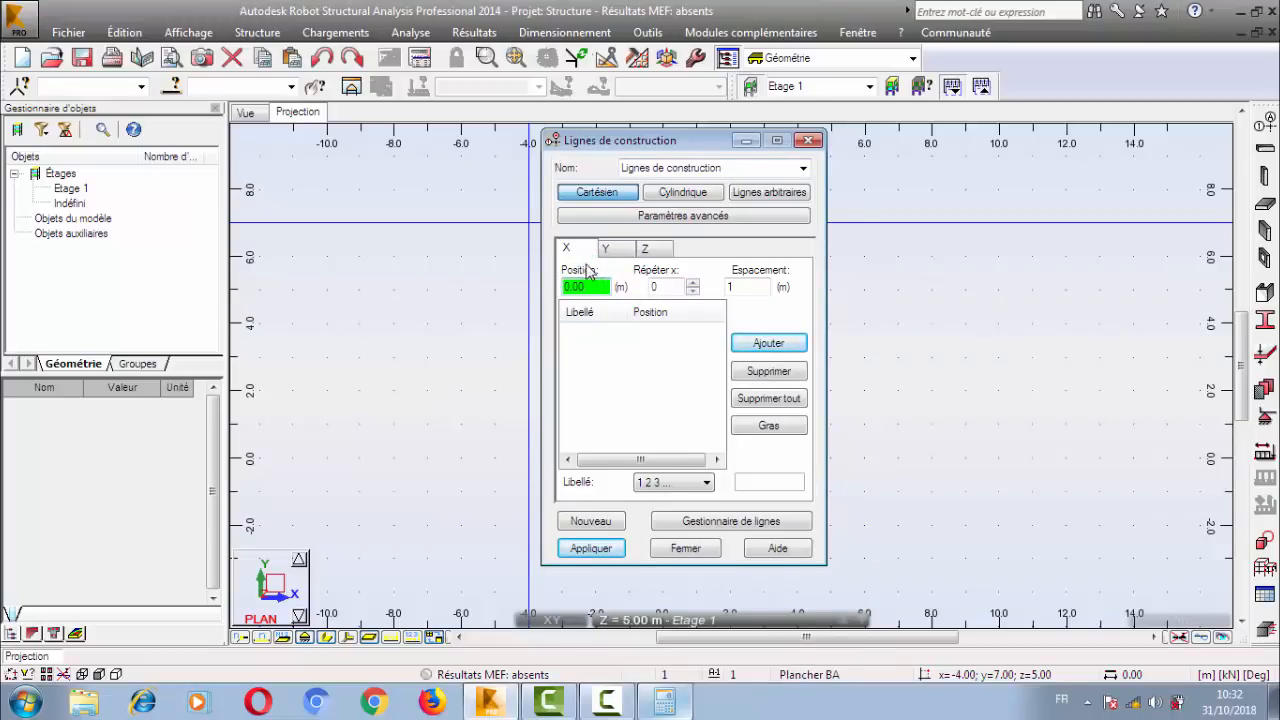
{"action": "left_click", "coordinate": [641, 252]}
{"action": "left_click", "coordinate": [615, 249]}
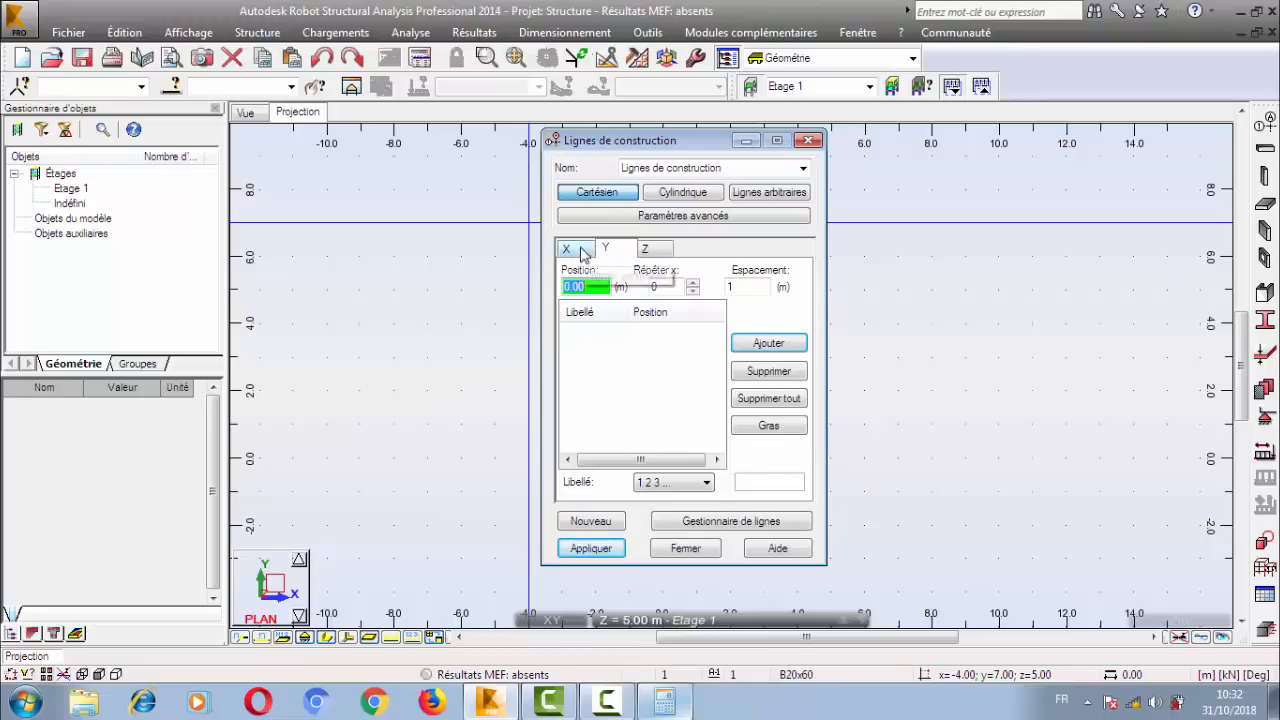
{"action": "left_click", "coordinate": [568, 249]}
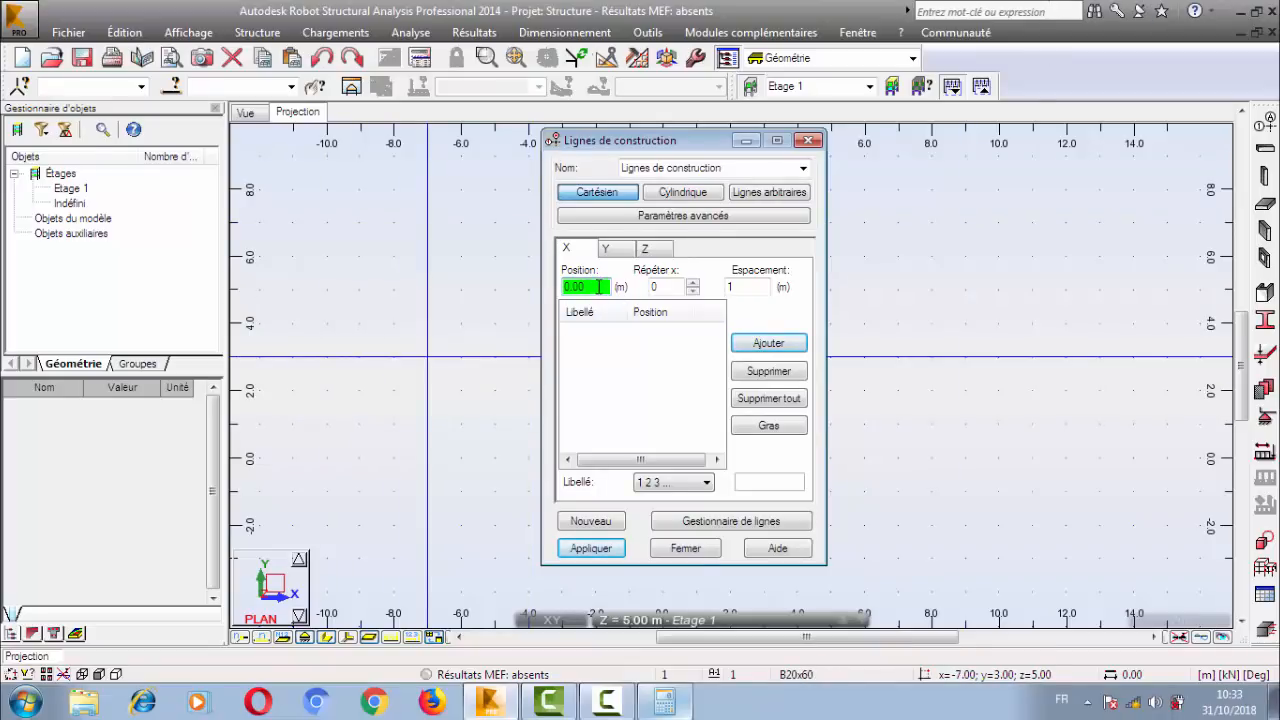
Add an X construction line at position 4 m, and delete all lines from the X list.
{"action": "left_click_drag", "start_coordinate": [599, 287], "coordinate": [561, 288]}
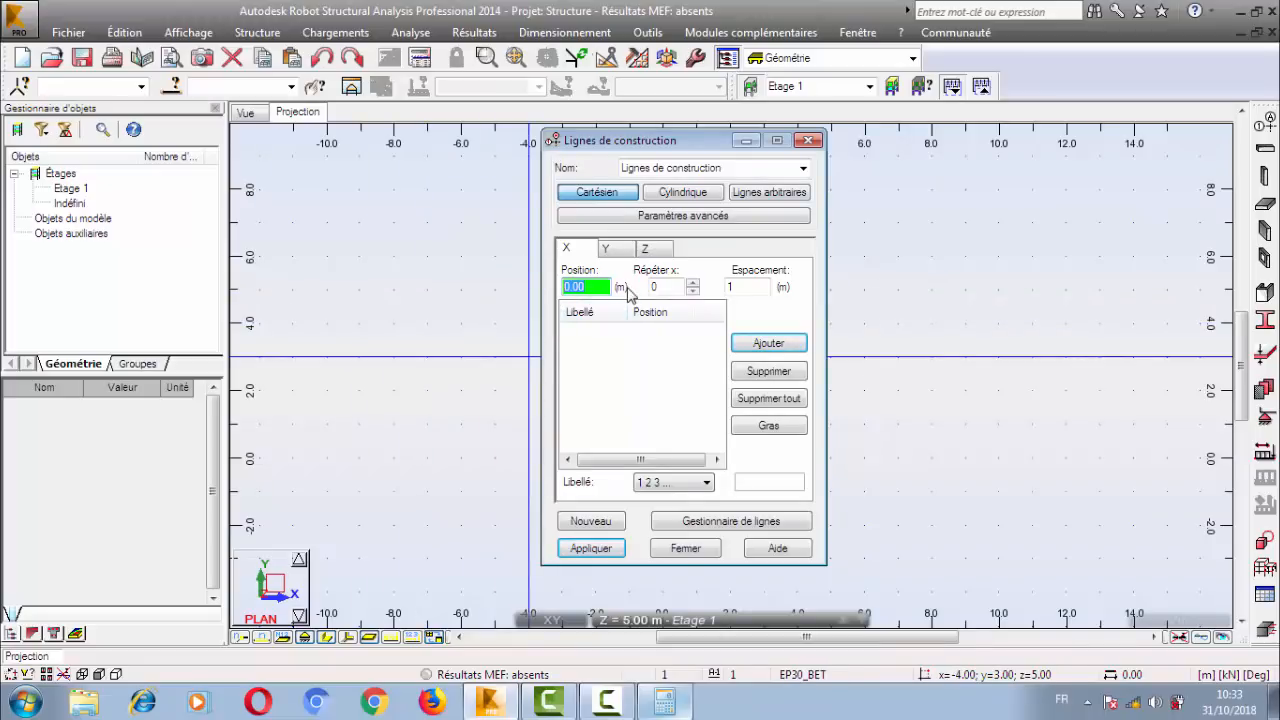
{"action": "type", "text": "4"}
{"action": "key", "text": "Return"}
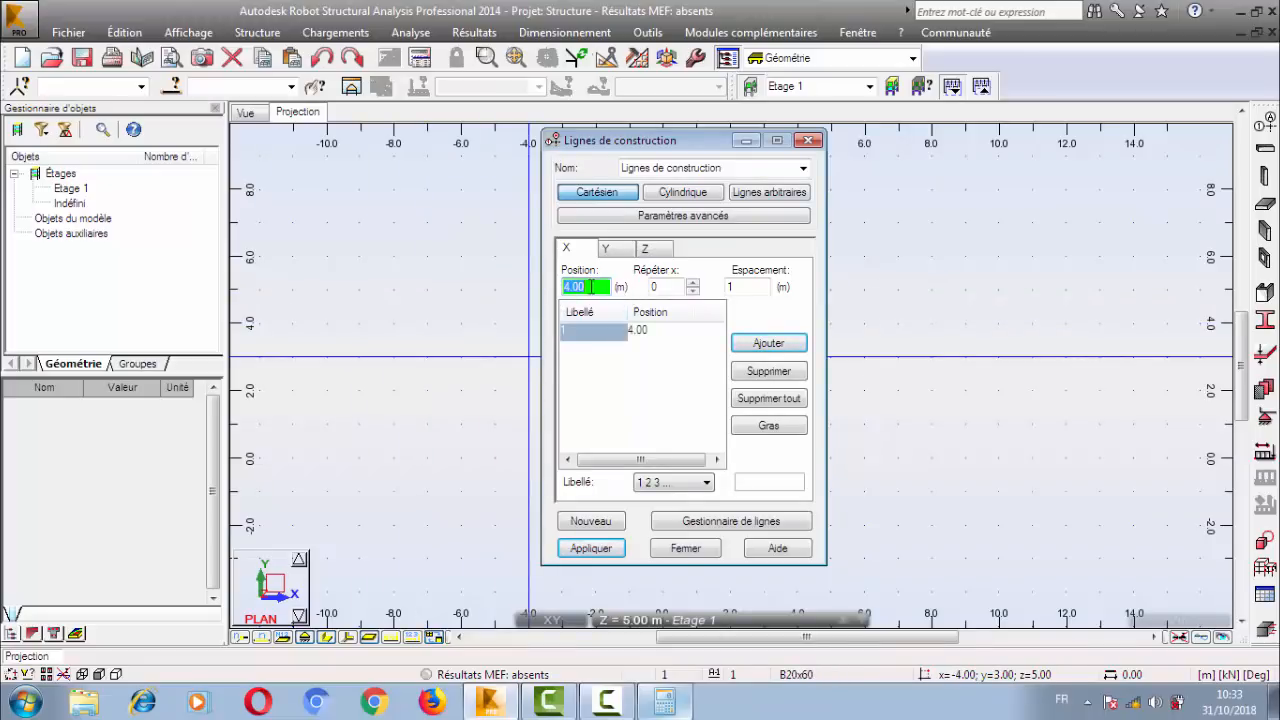
{"action": "left_click", "coordinate": [769, 398]}
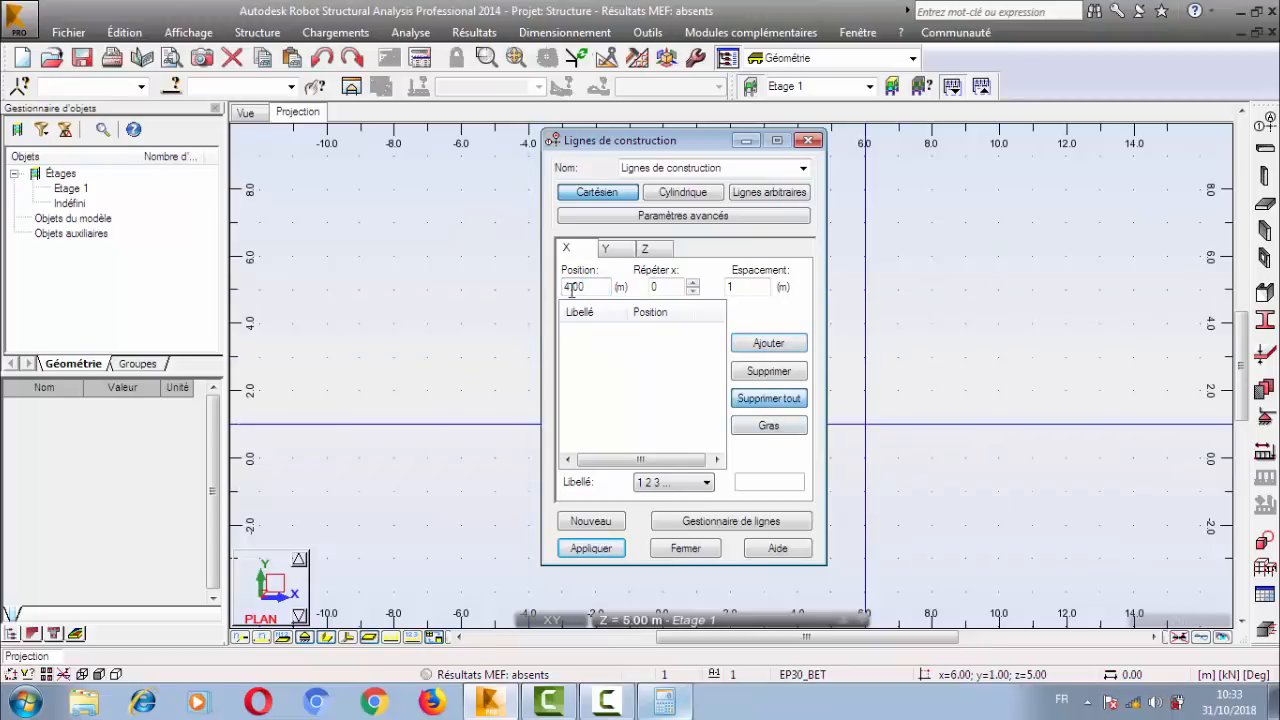
Add the first X construction line at position 0.00 m.
{"action": "left_click", "coordinate": [575, 287]}
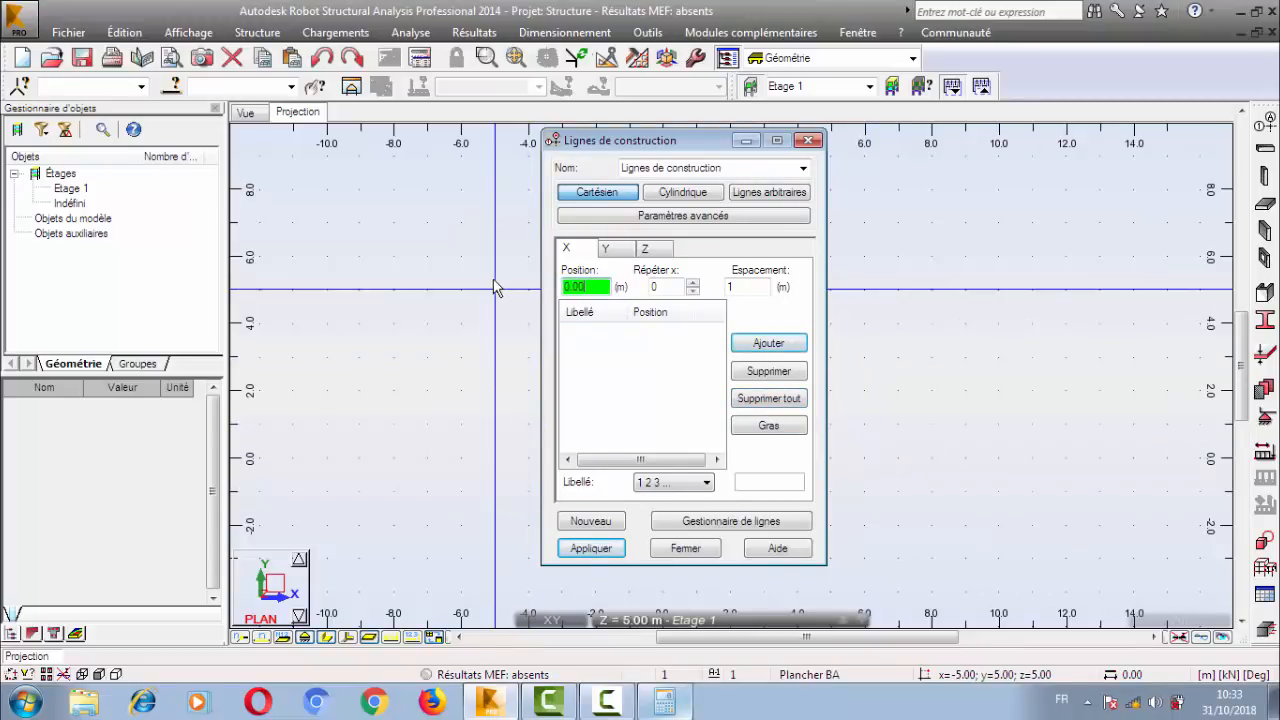
{"action": "key", "text": "Return"}
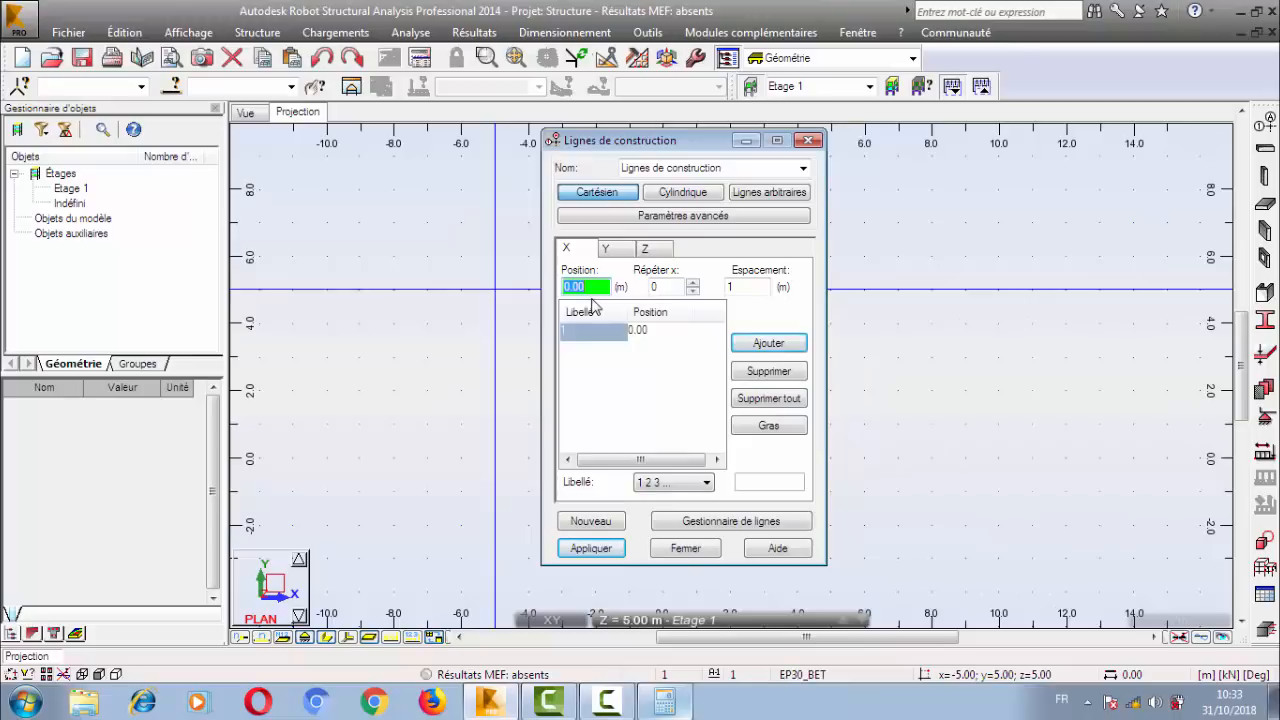
Add X construction lines at positions 4 m and 7 m, and delete all lines from the X list.
{"action": "type", "text": "4"}
{"action": "key", "text": "Return"}
{"action": "type", "text": "7"}
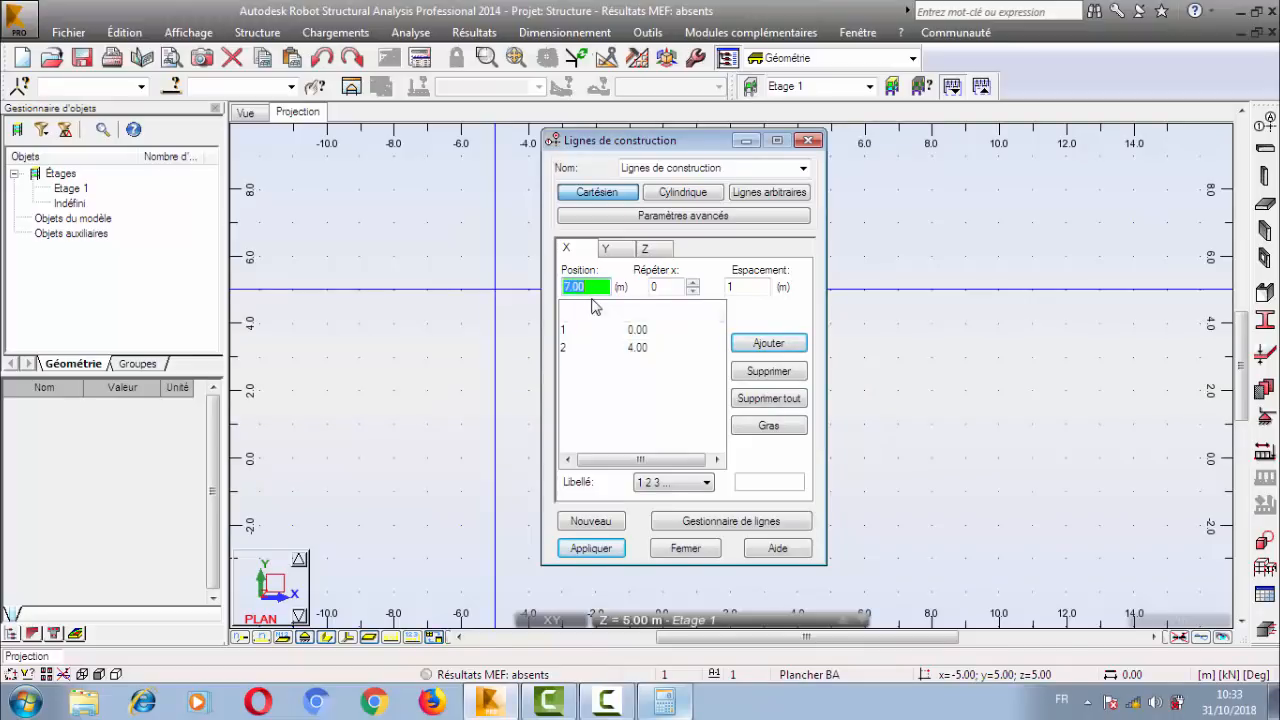
{"action": "key", "text": "Return"}
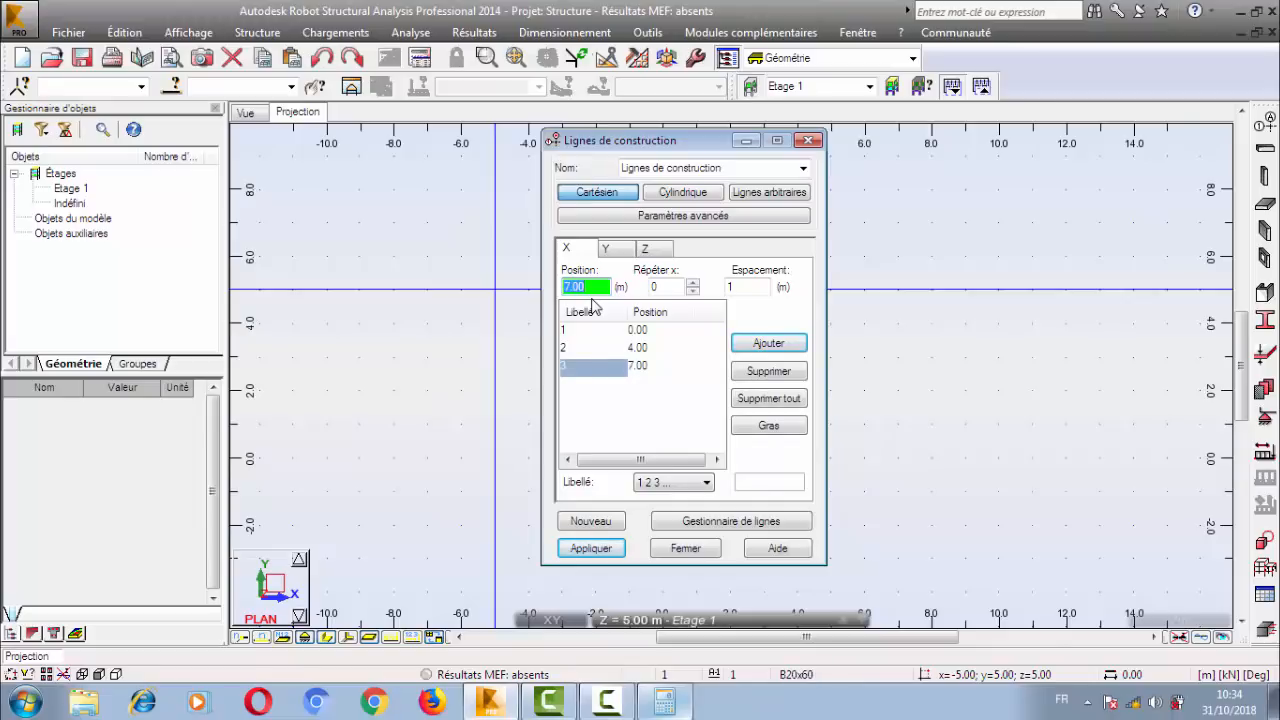
{"action": "left_click", "coordinate": [768, 400]}
Add X construction lines starting at position 0.00 m with one repetition at 4 m spacing.
{"action": "left_click", "coordinate": [588, 287]}
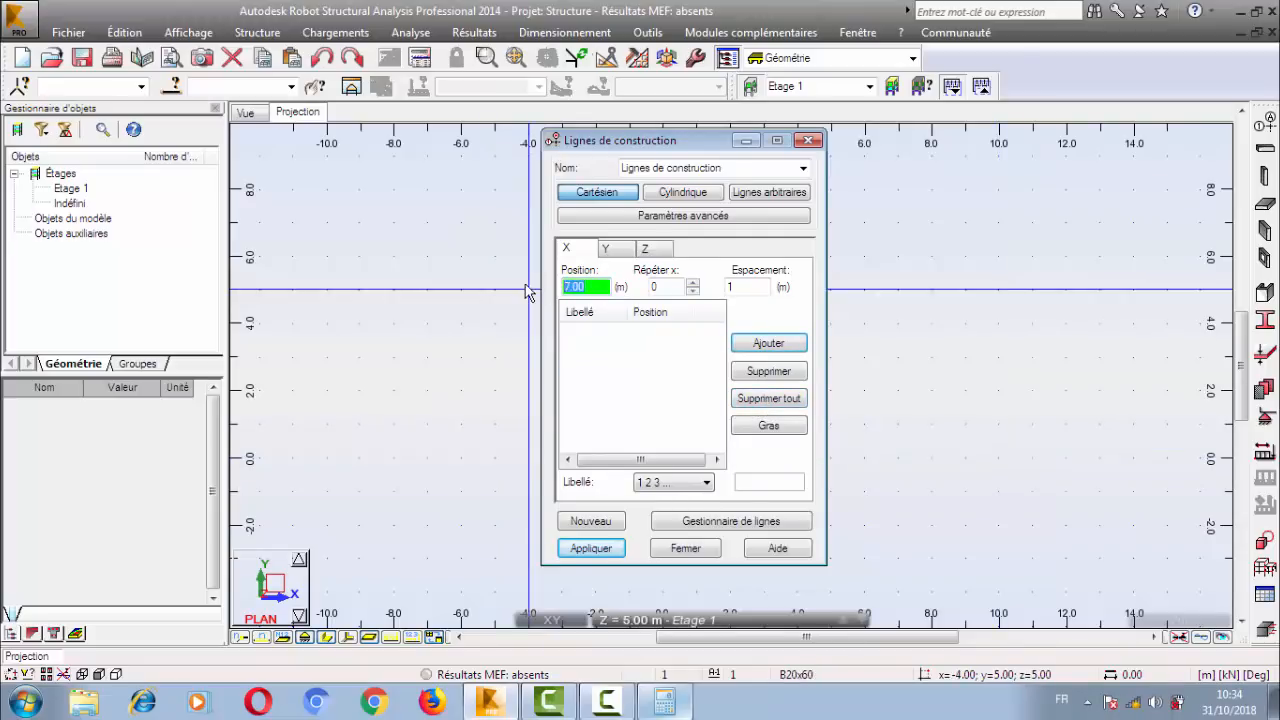
{"action": "left_click", "coordinate": [675, 287]}
{"action": "left_click", "coordinate": [692, 283]}
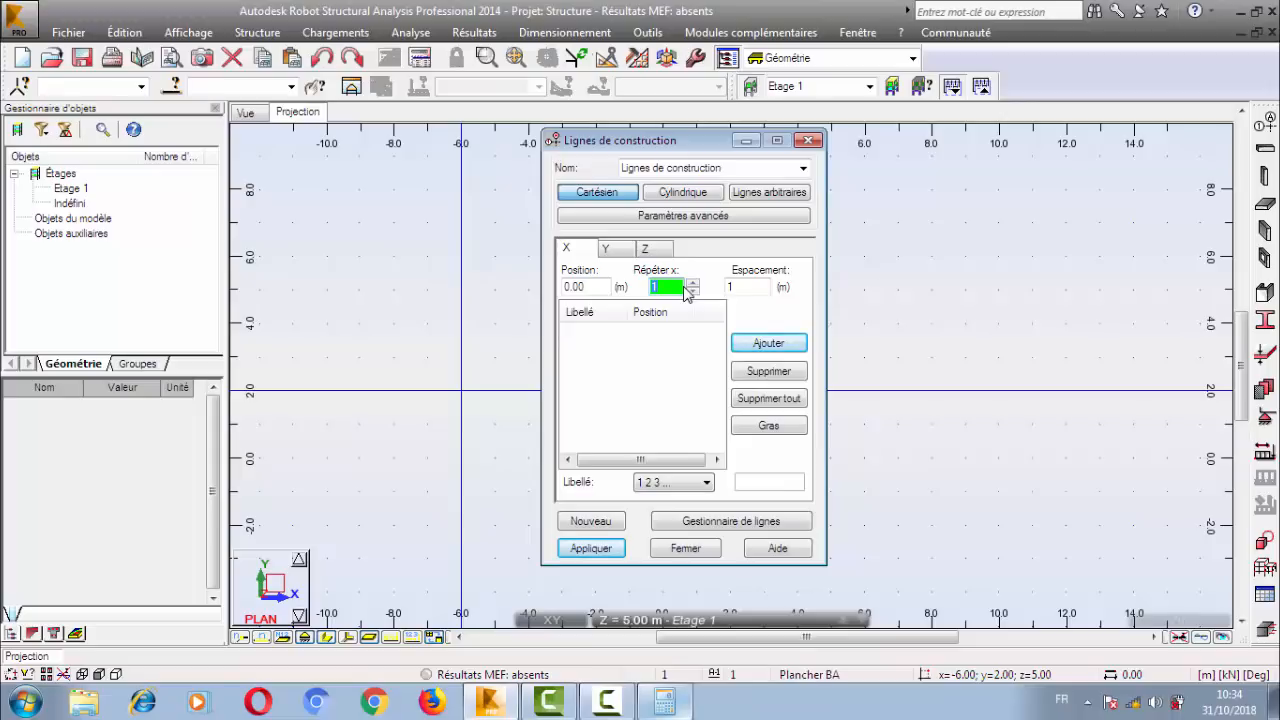
{"action": "key", "text": "Tab"}
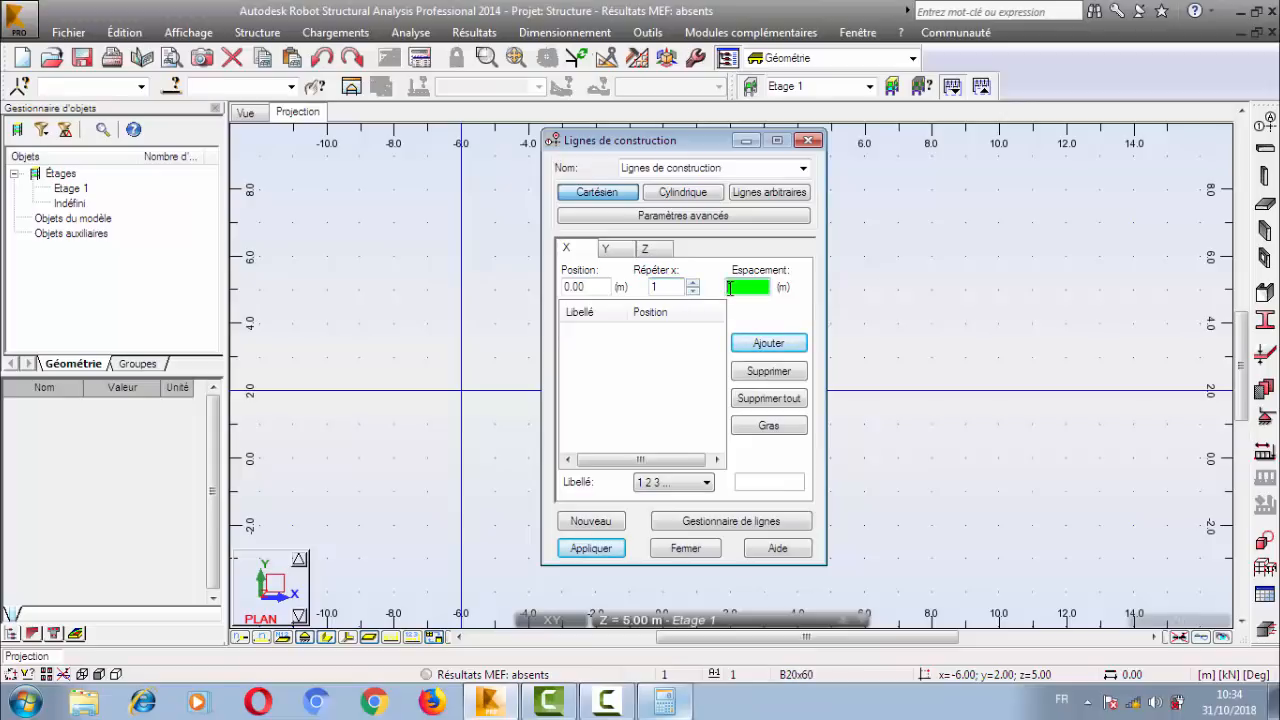
{"action": "type", "text": "4"}
{"action": "left_click", "coordinate": [745, 345]}
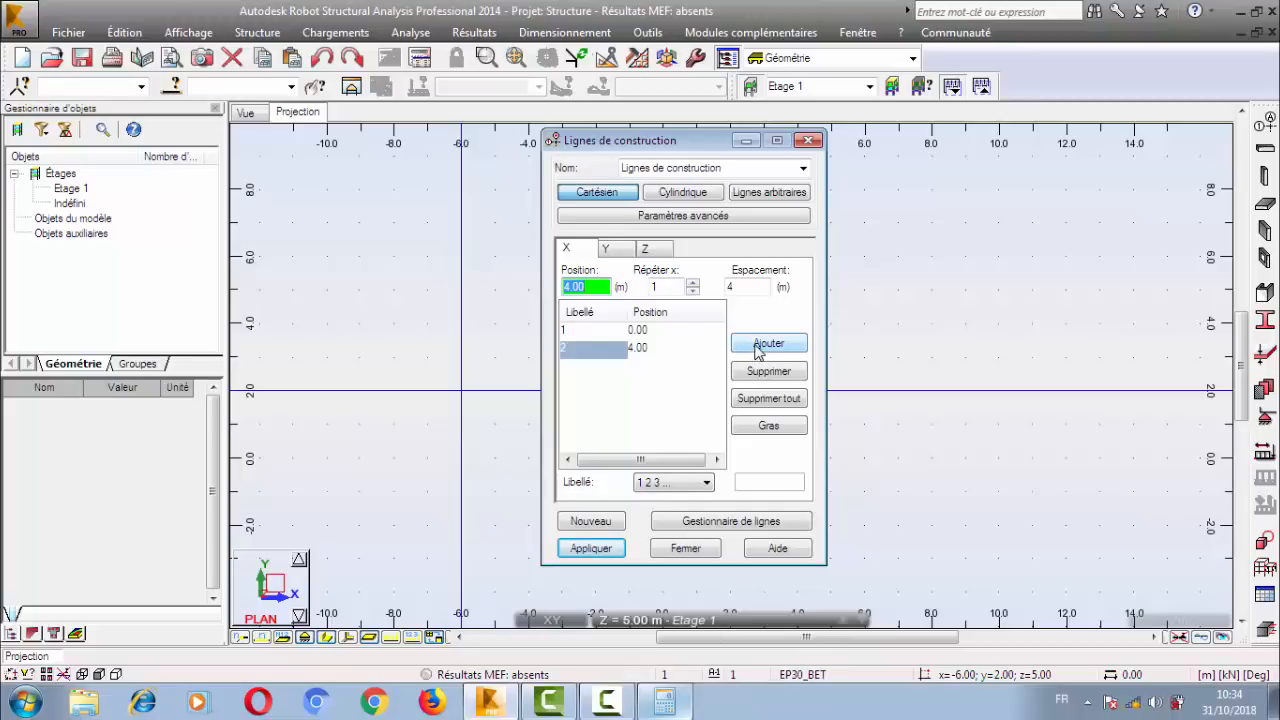
Add two more X construction lines beyond the 4.00 m line by repeating it twice at 3 m spacing.
{"action": "left_click", "coordinate": [693, 284]}
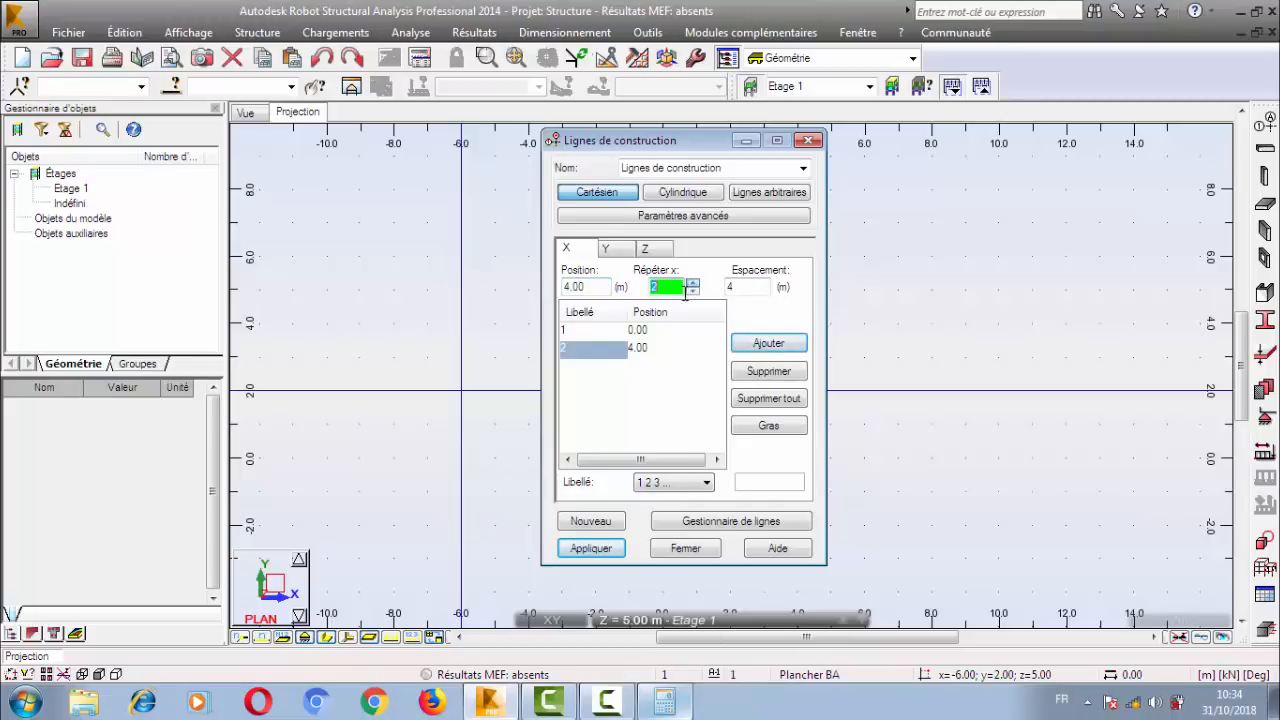
{"action": "key", "text": "Tab"}
{"action": "type", "text": "3"}
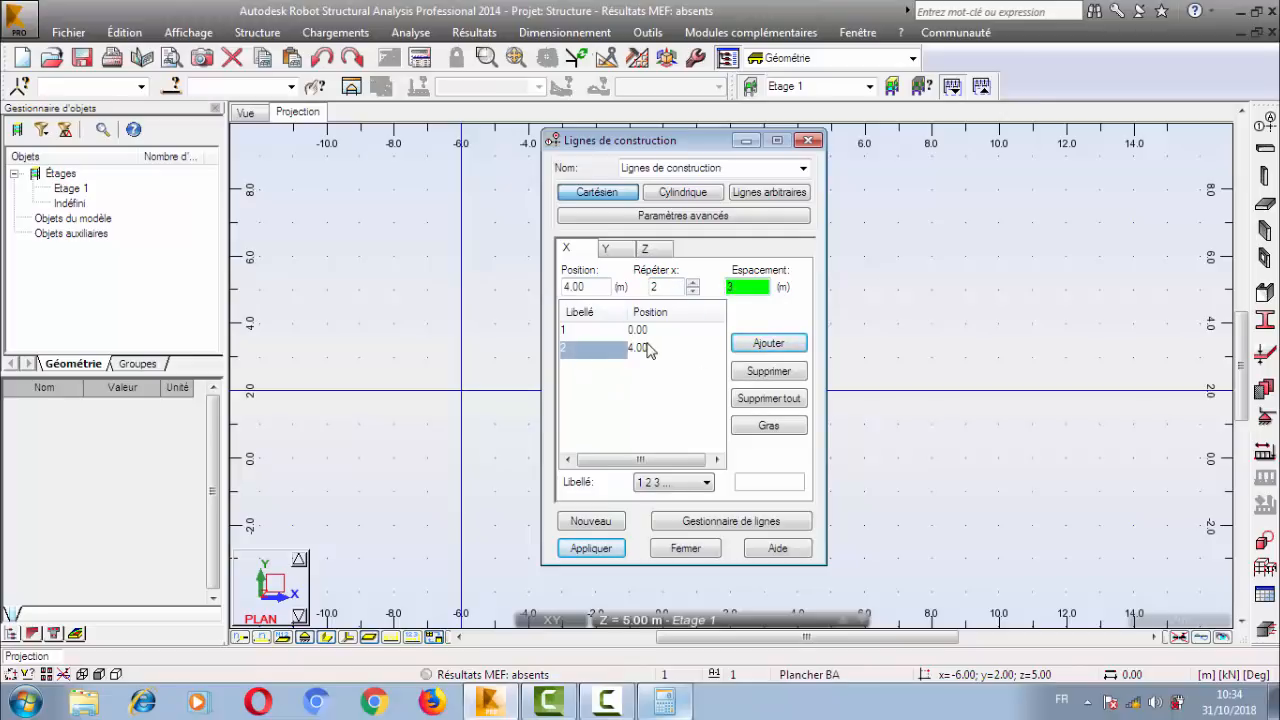
{"action": "left_click", "coordinate": [576, 332]}
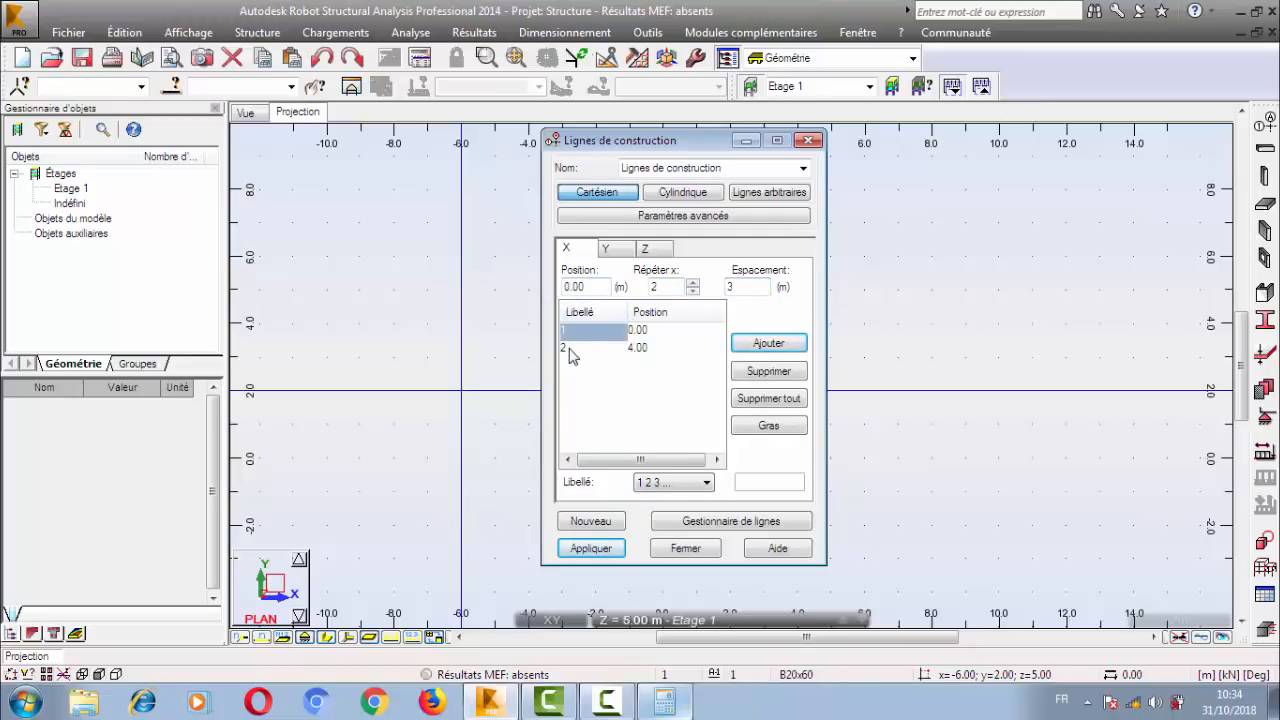
{"action": "left_click", "coordinate": [573, 348]}
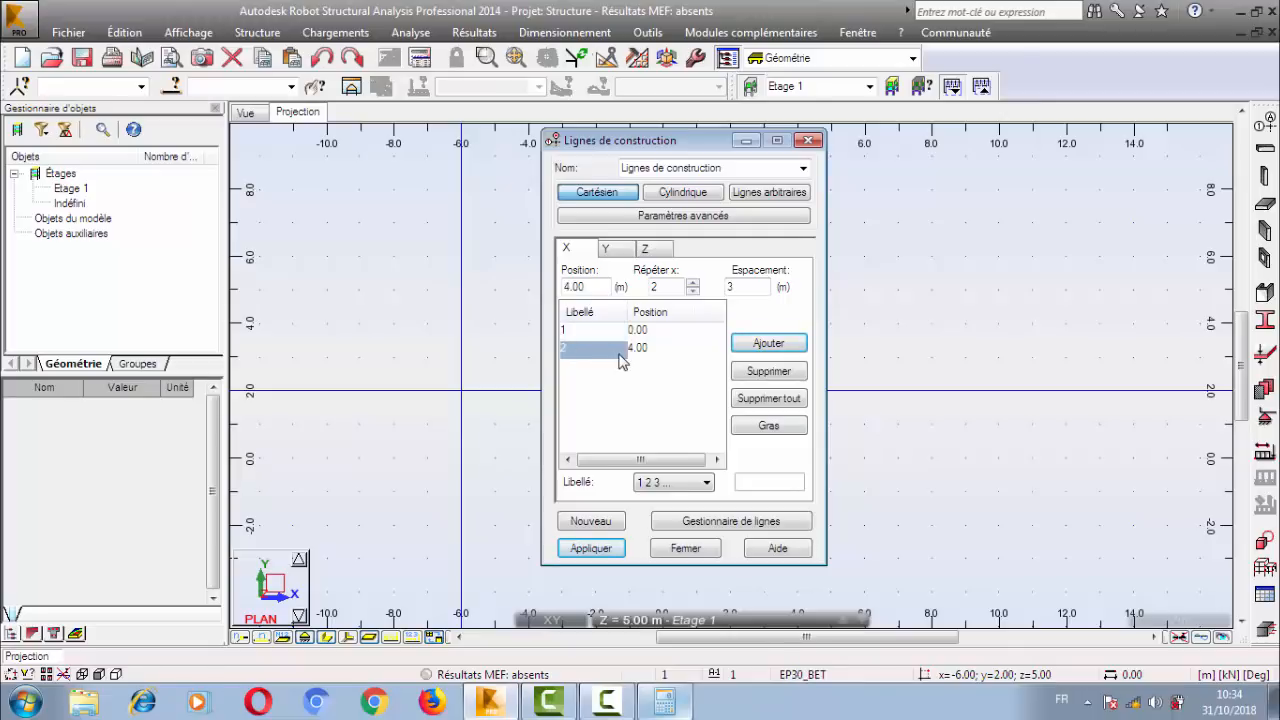
{"action": "left_click", "coordinate": [768, 344]}
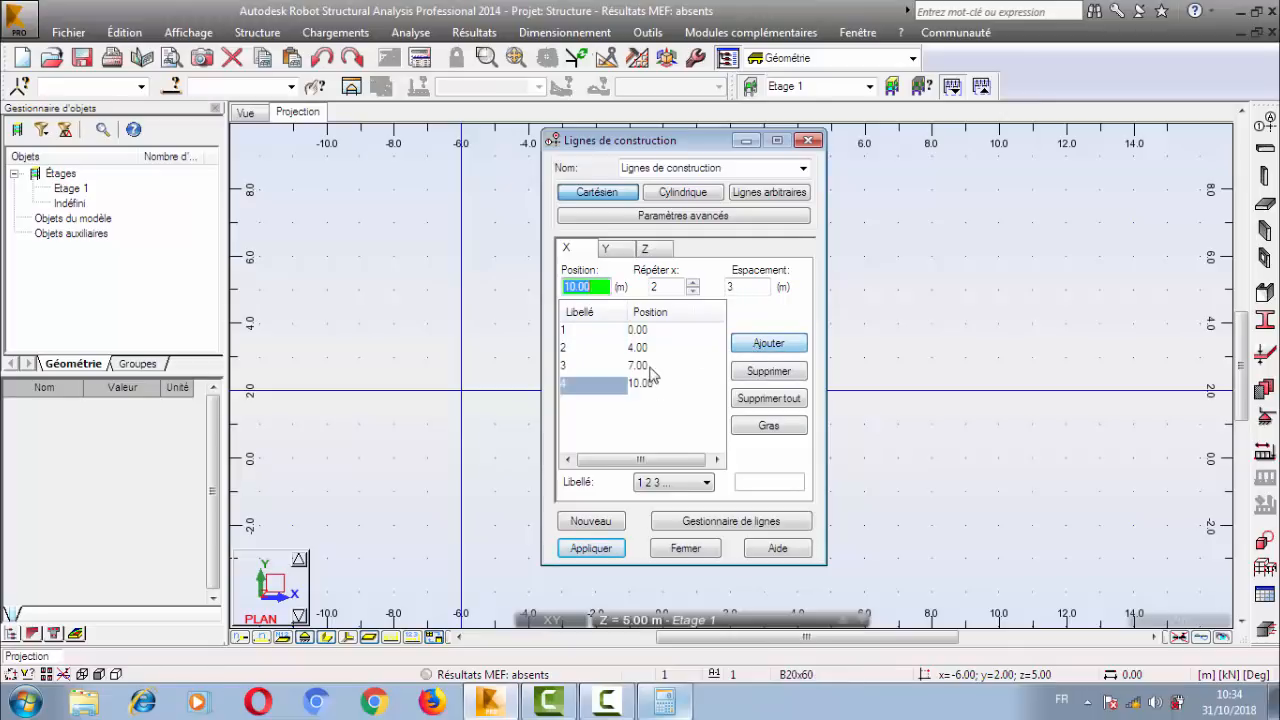
{"action": "left_click", "coordinate": [650, 366]}
{"action": "left_click", "coordinate": [645, 384]}
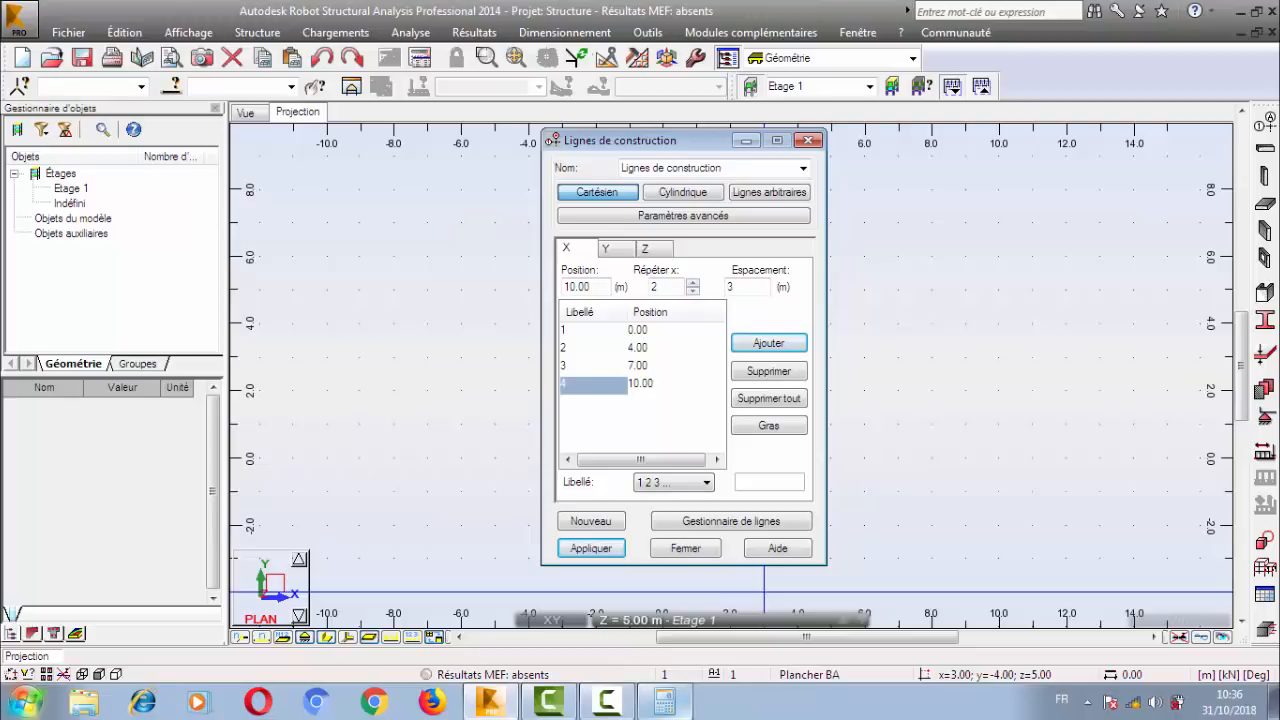
Delete all lines from the X list and close the construction lines definition.
{"action": "left_click_drag", "start_coordinate": [697, 141], "coordinate": [651, 168]}
{"action": "left_click", "coordinate": [723, 425]}
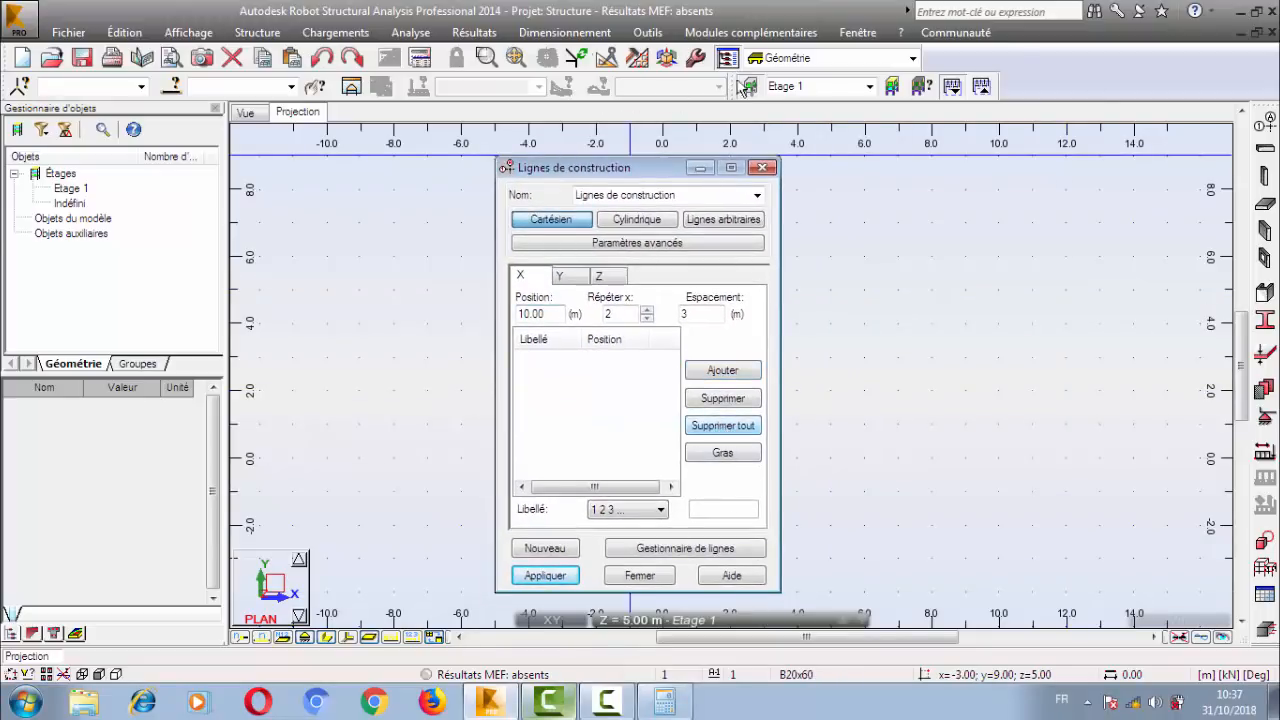
{"action": "left_click", "coordinate": [763, 167]}
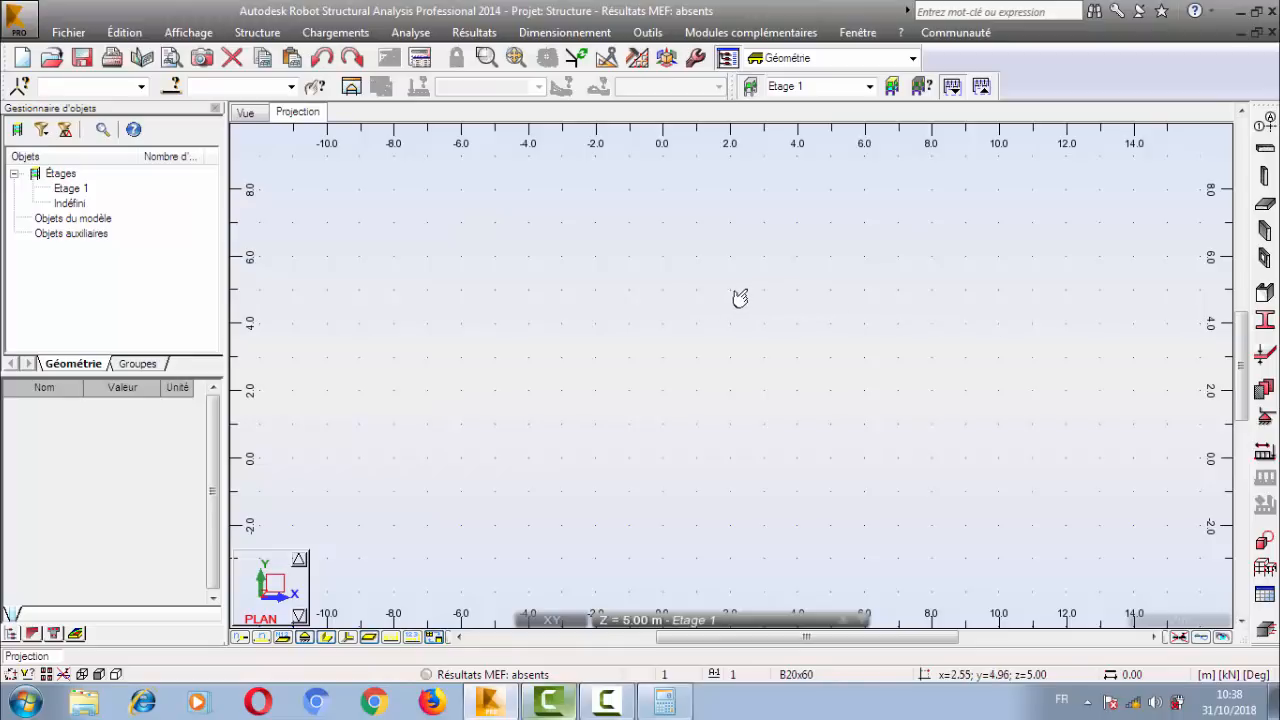
Hide the grid of the plan view (Afficher grille) and show it again.
{"action": "left_click", "coordinate": [185, 32]}
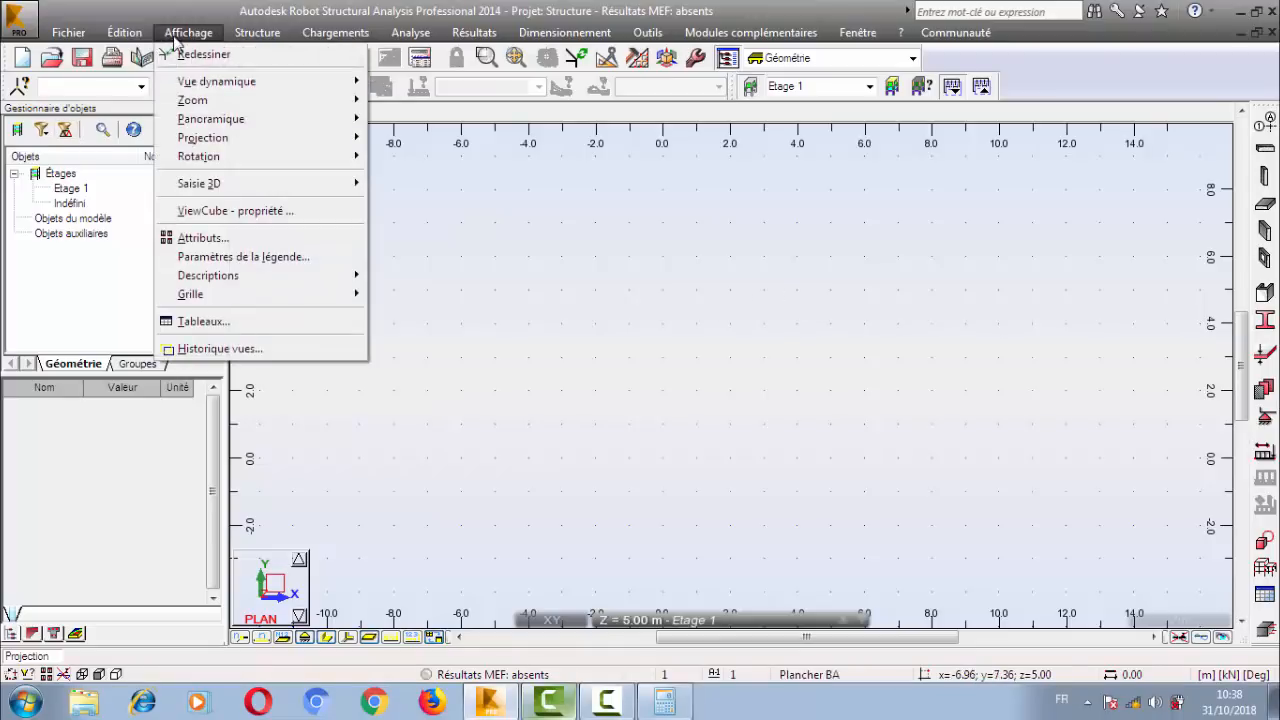
{"action": "mouse_move", "coordinate": [222, 296]}
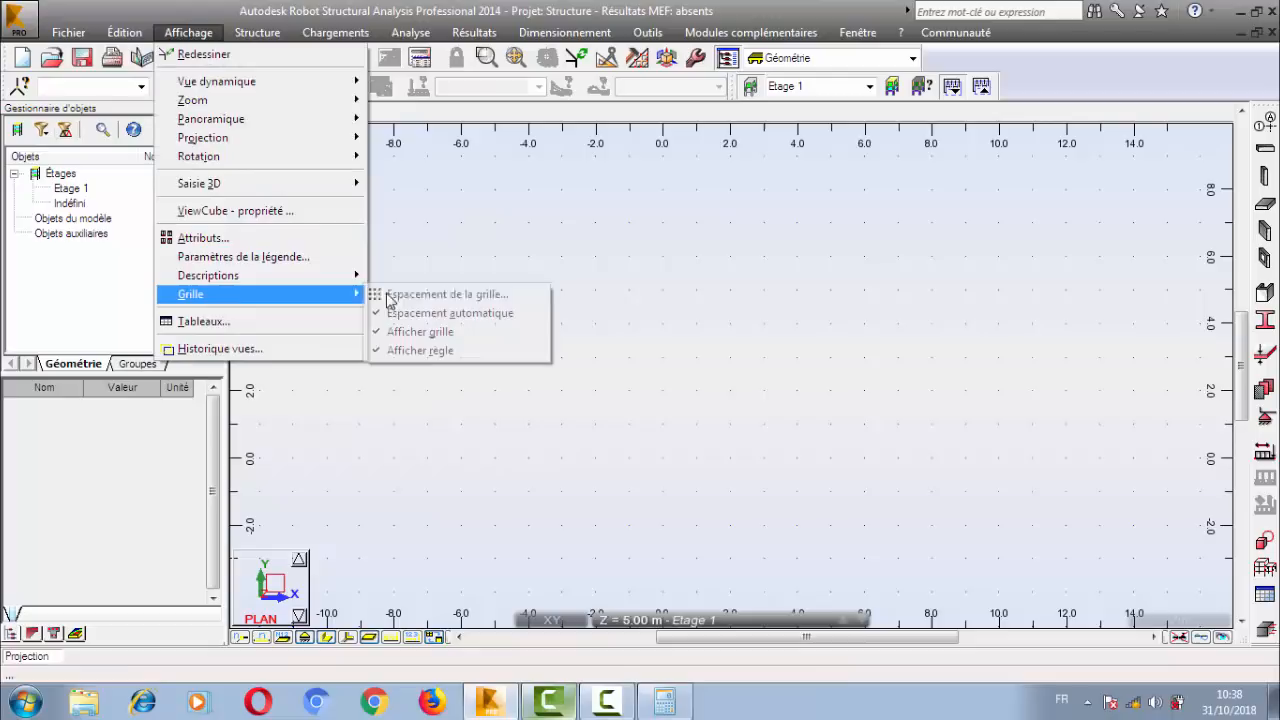
{"action": "left_click", "coordinate": [466, 332]}
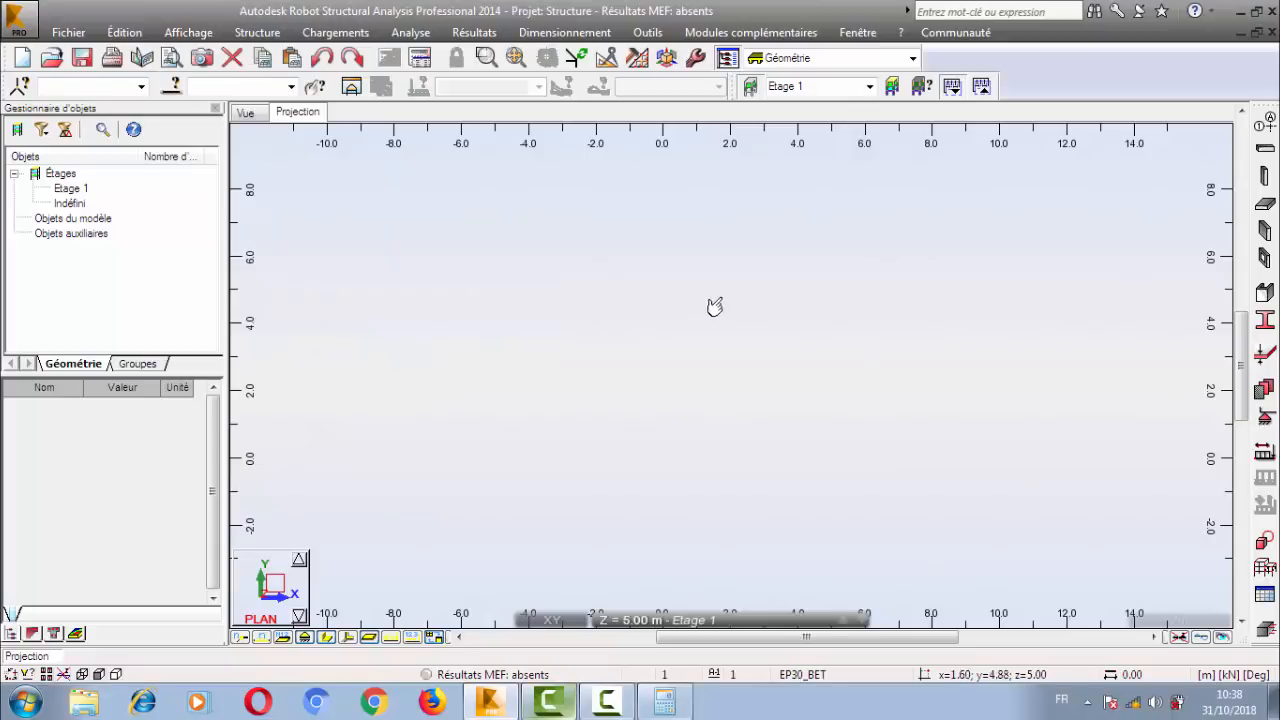
{"action": "left_click", "coordinate": [200, 33]}
{"action": "mouse_move", "coordinate": [275, 300]}
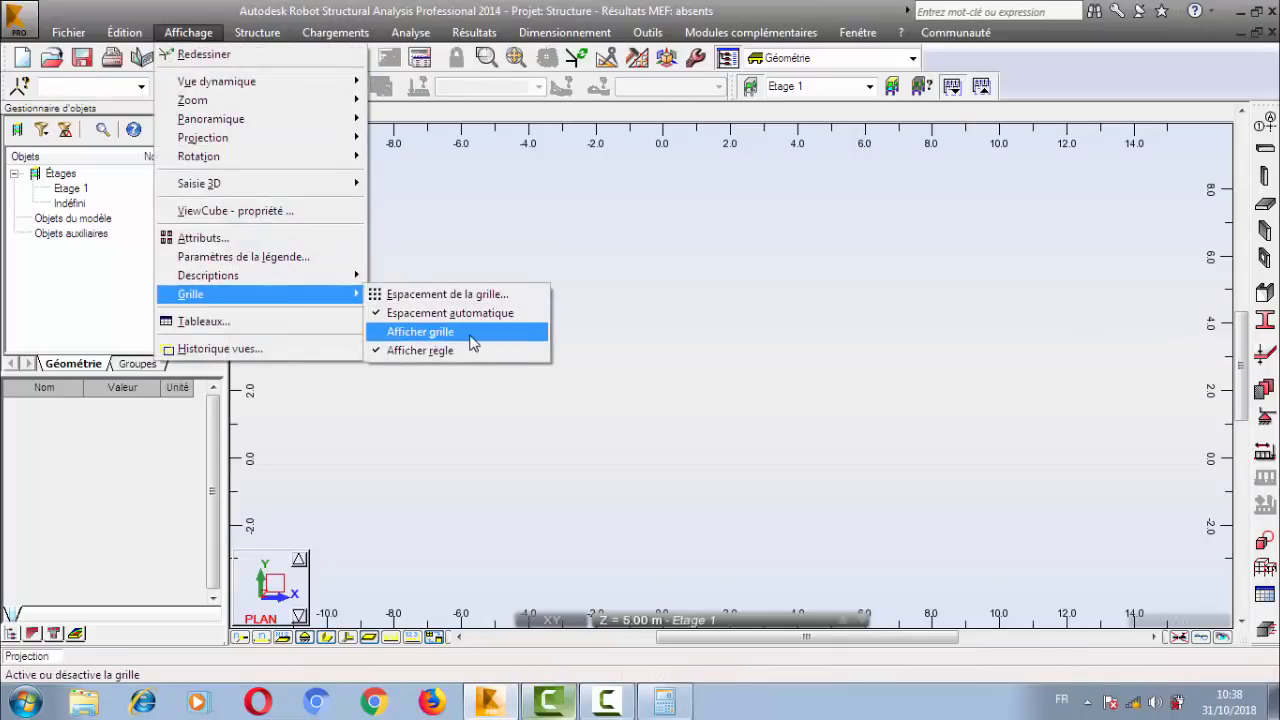
{"action": "left_click", "coordinate": [466, 333]}
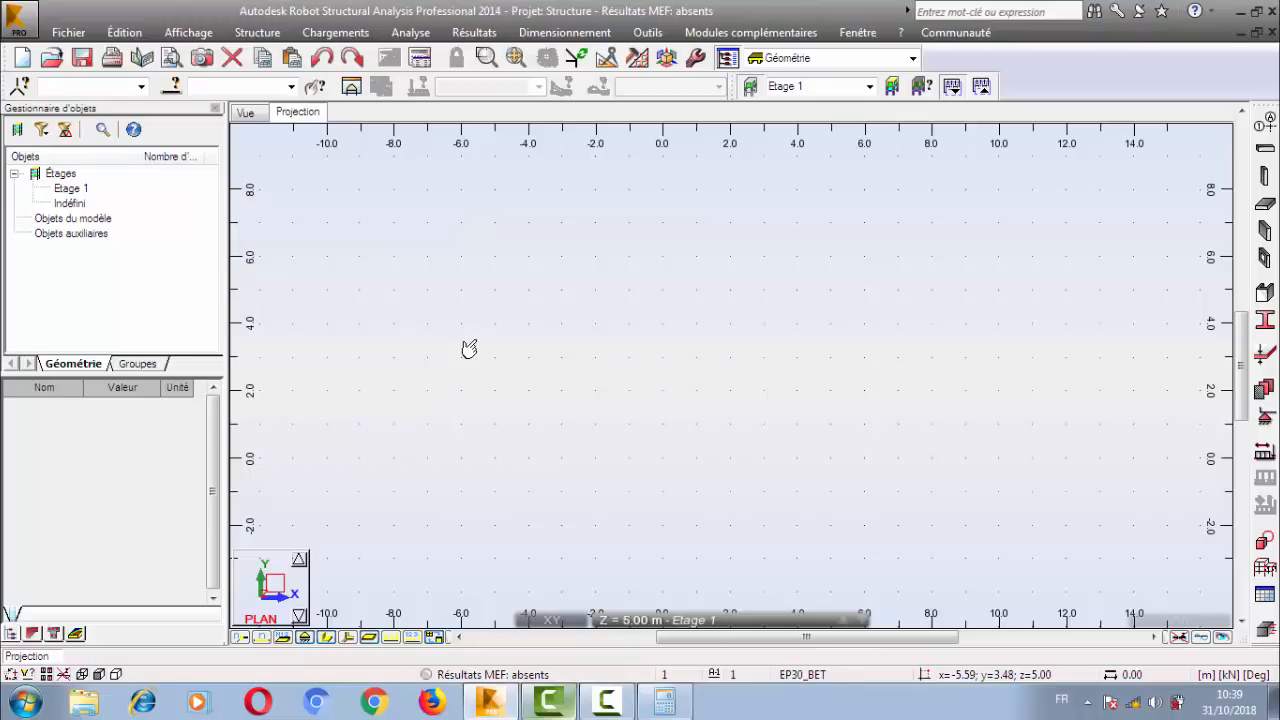
Try to hide the rulers of the plan view (Afficher règle).
{"action": "left_click", "coordinate": [188, 32]}
{"action": "mouse_move", "coordinate": [233, 296]}
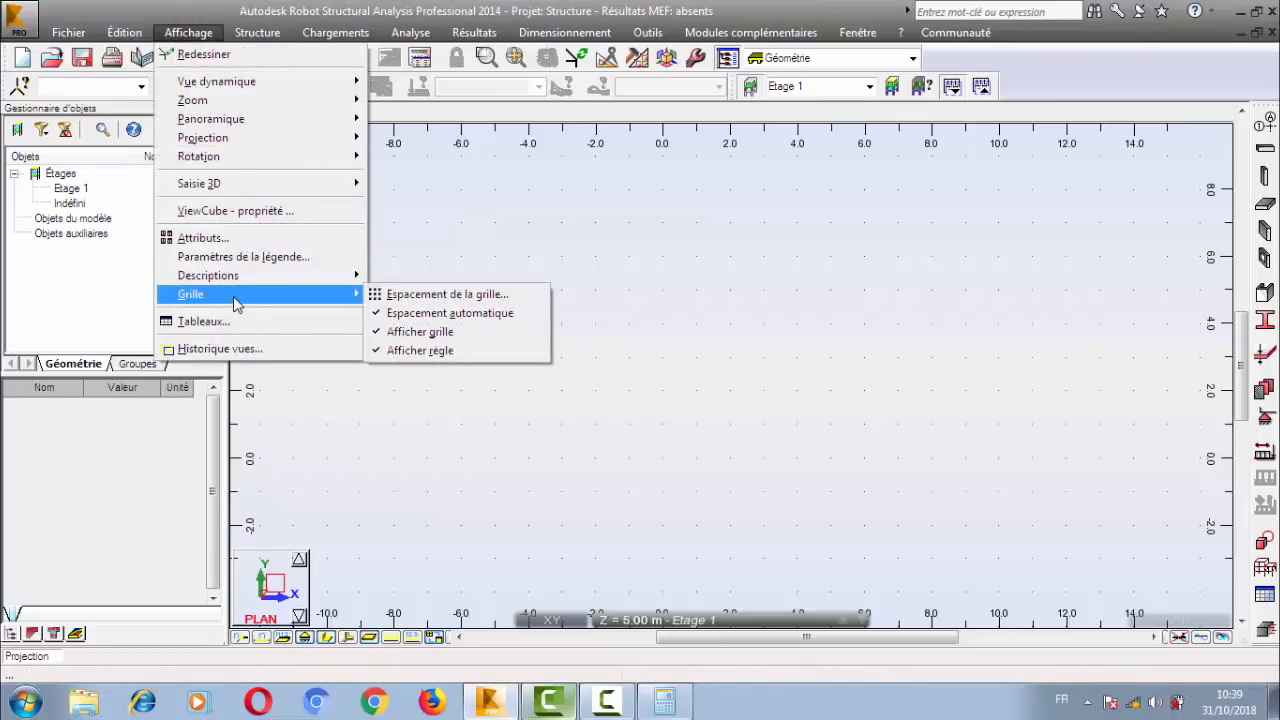
{"action": "left_click", "coordinate": [490, 352]}
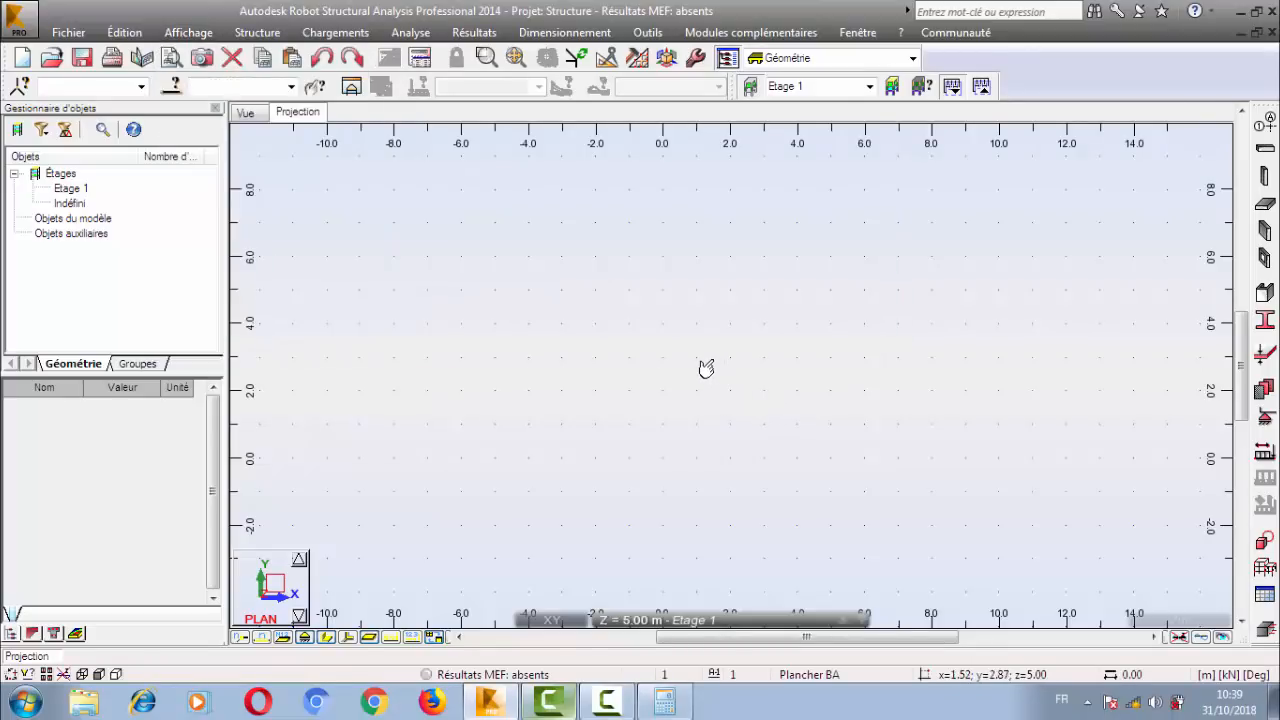
Reopen the construction lines definition, move its window over the middle of the plan view, and choose the Cartesian system.
{"action": "scroll", "coordinate": [563, 325], "scroll_direction": "up", "scroll_amount": 2}
{"action": "scroll", "coordinate": [565, 327], "scroll_direction": "up", "scroll_amount": 4}
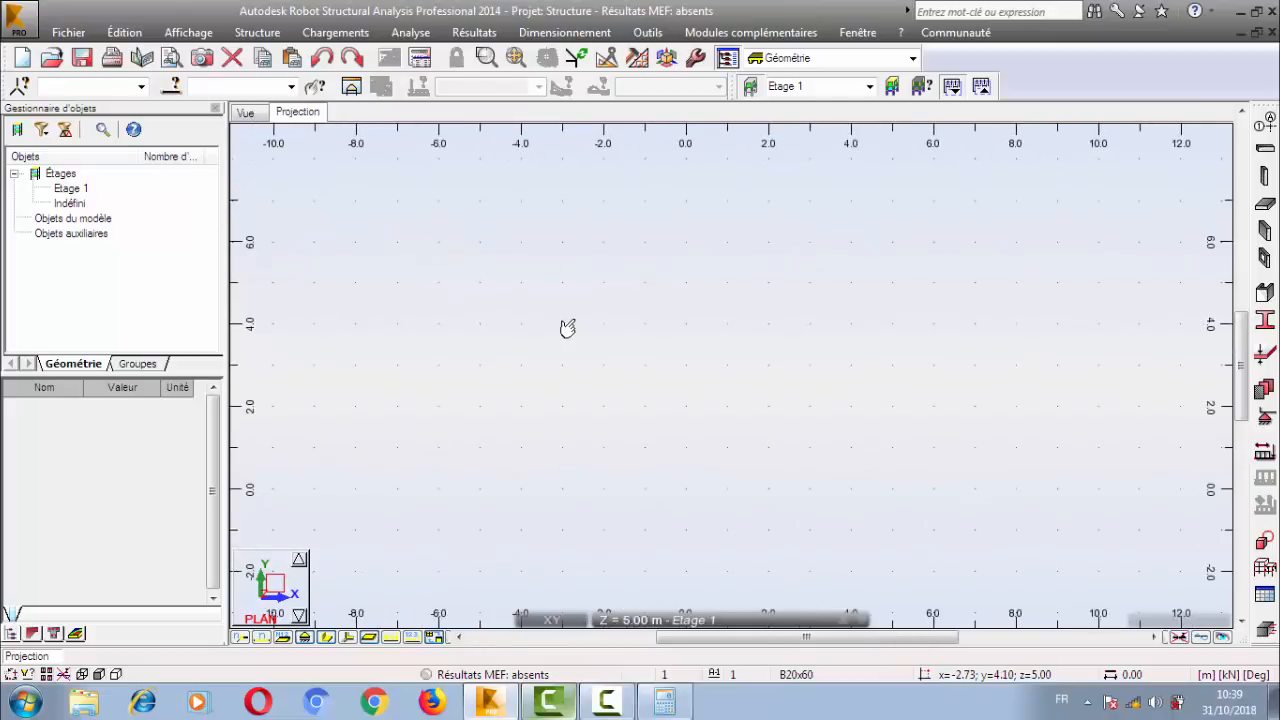
{"action": "scroll", "coordinate": [564, 331], "scroll_direction": "down", "scroll_amount": 2}
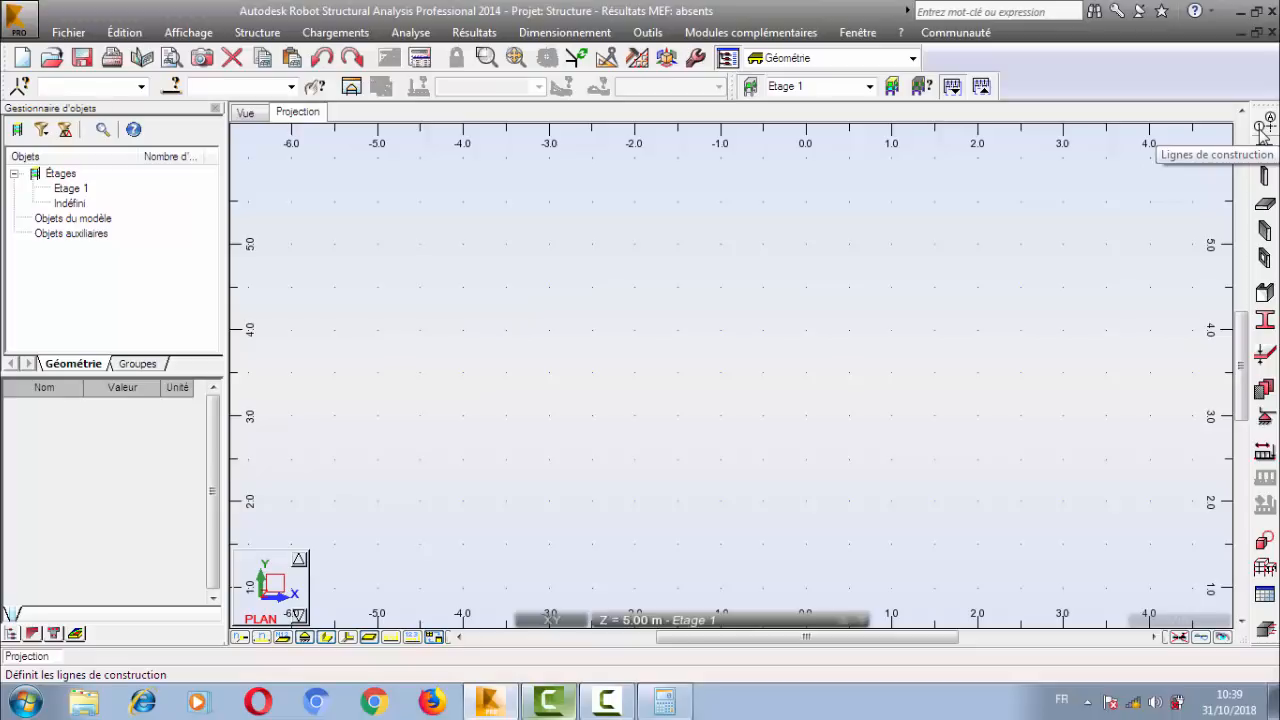
{"action": "left_click", "coordinate": [257, 32]}
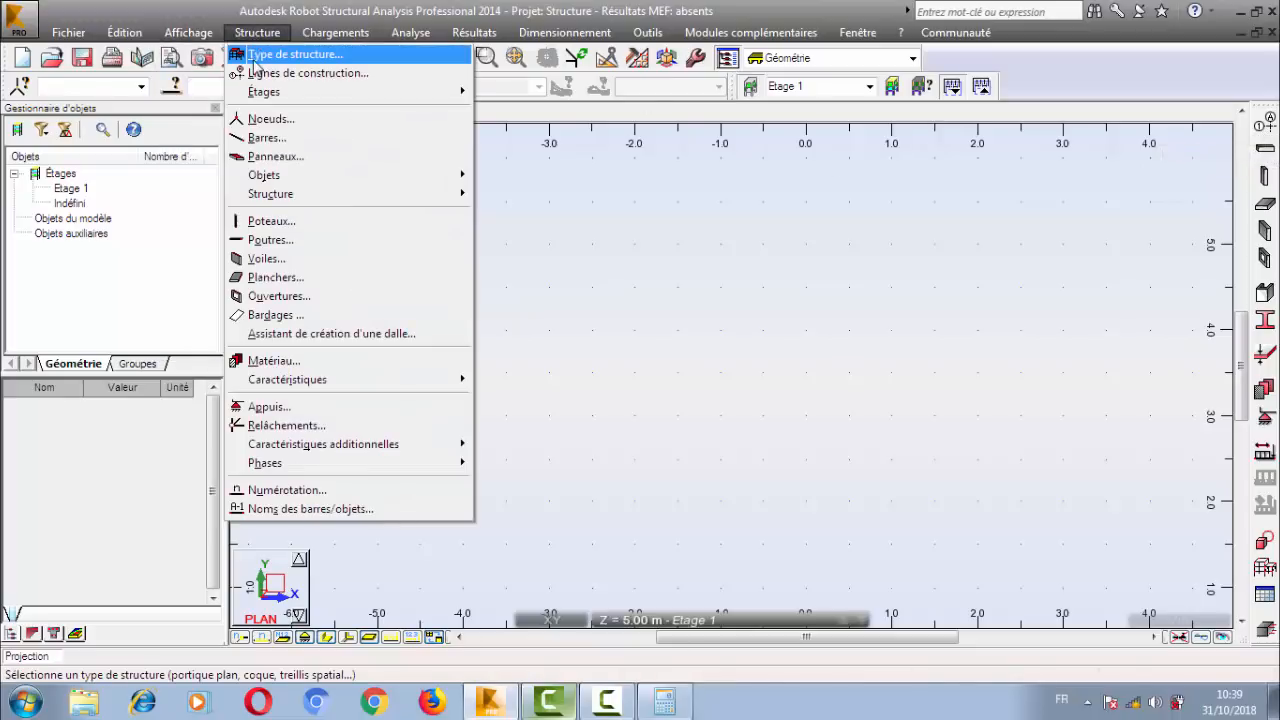
{"action": "left_click", "coordinate": [1271, 120]}
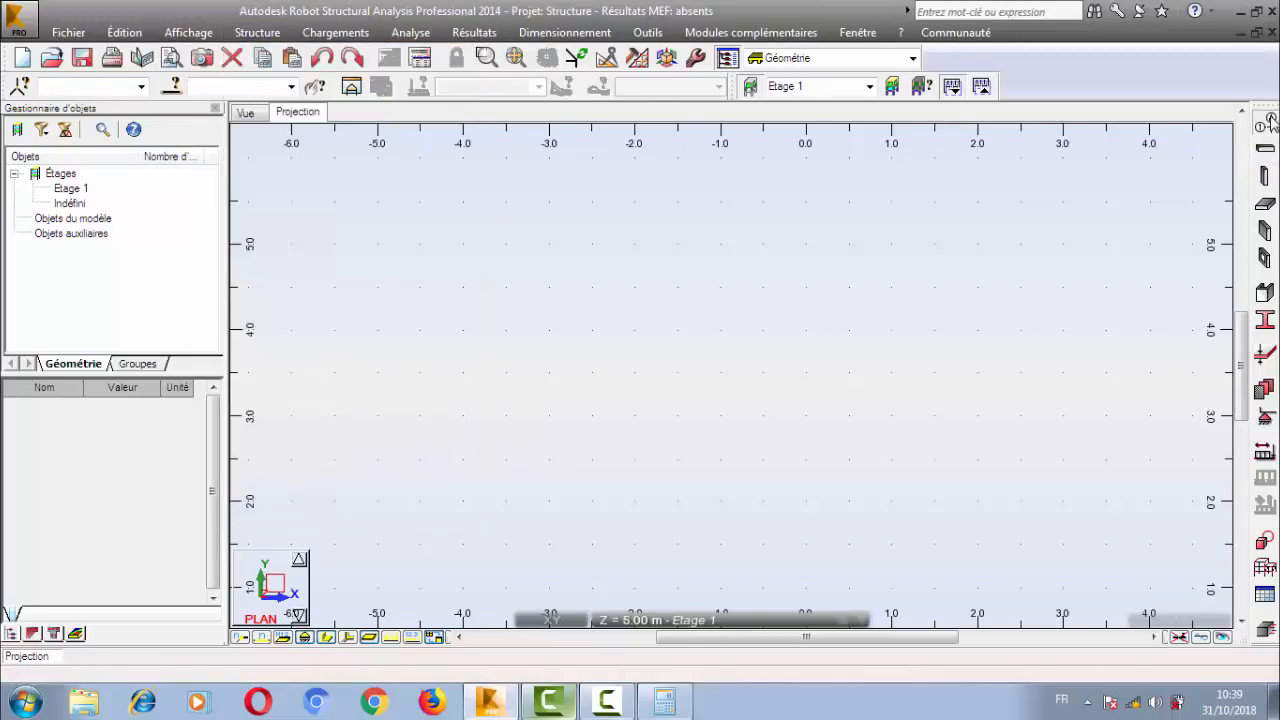
{"action": "left_click_drag", "start_coordinate": [578, 177], "coordinate": [640, 148]}
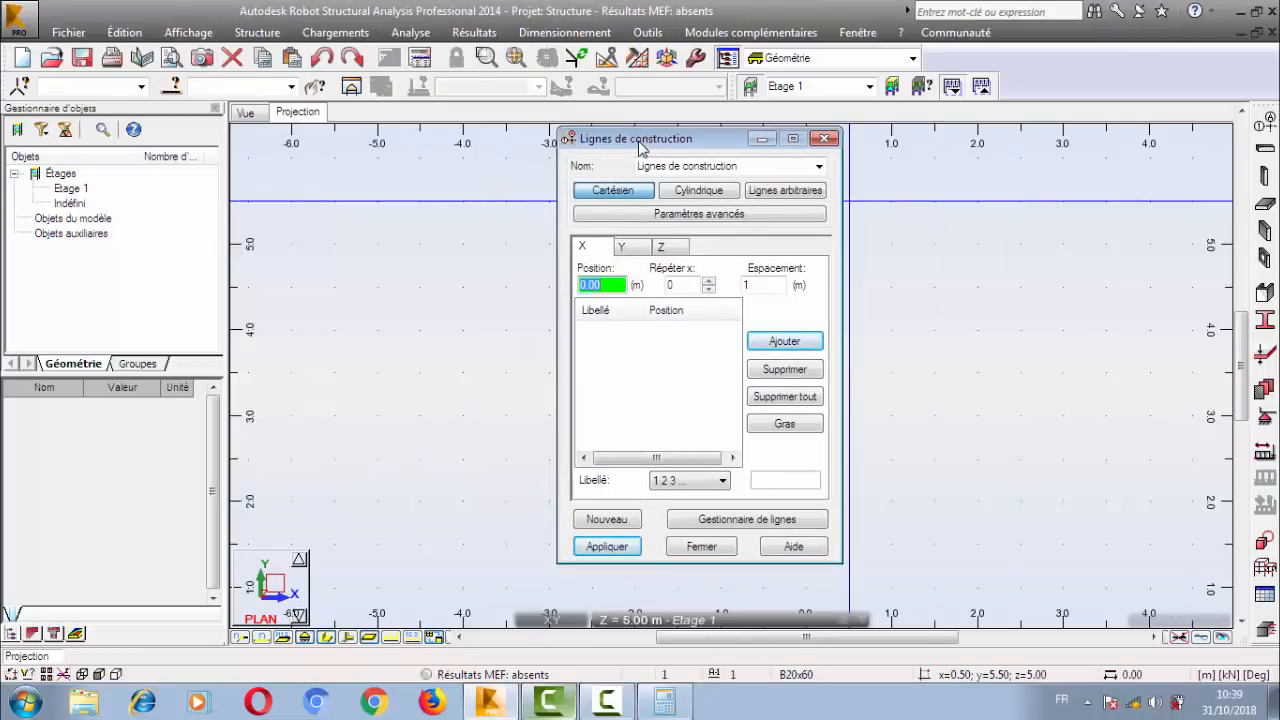
{"action": "left_click", "coordinate": [619, 191]}
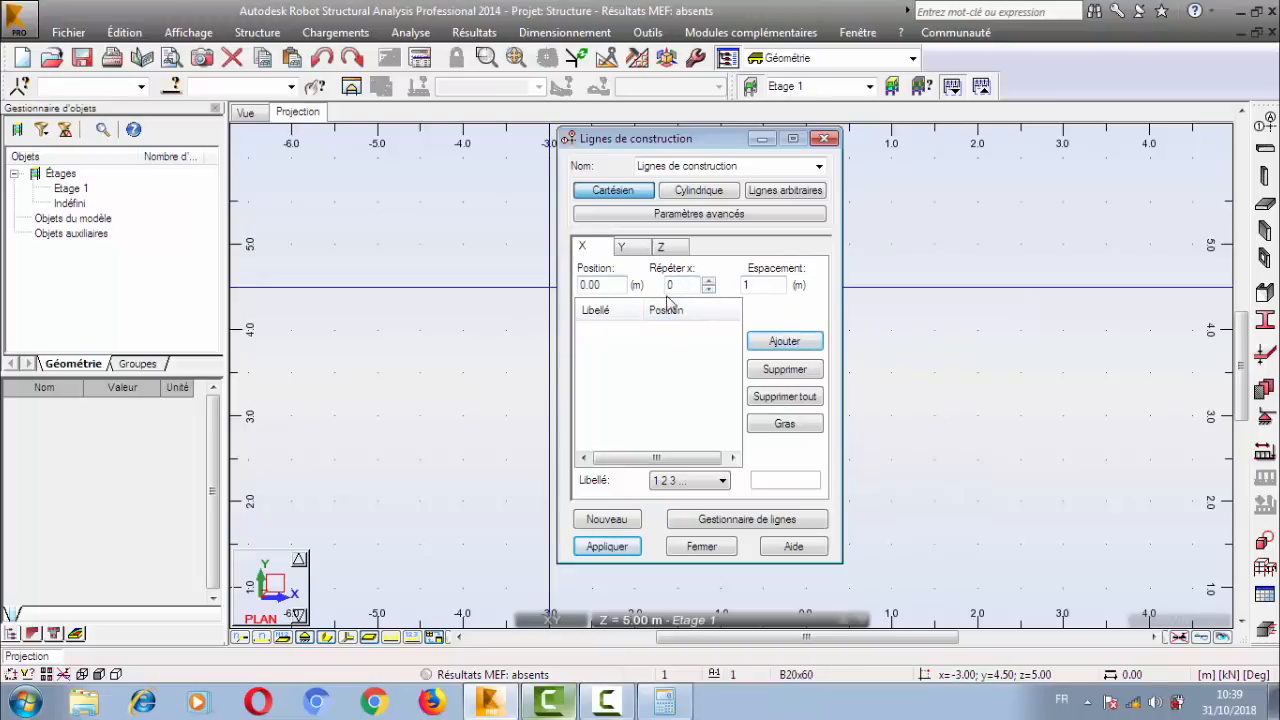
Add X construction lines from 0.00 m with one repetition at 4 m spacing, plus two further repetitions at 4 m.
{"action": "left_click", "coordinate": [708, 281]}
{"action": "key", "text": "Tab"}
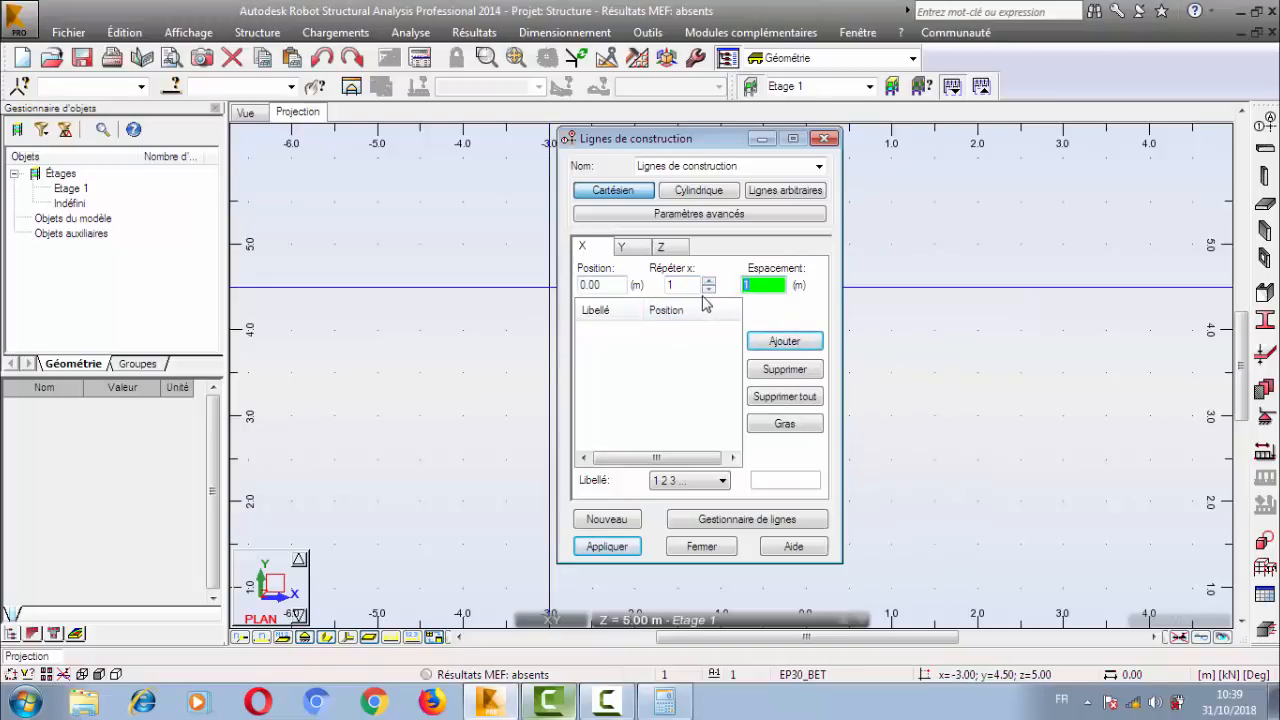
{"action": "type", "text": "4"}
{"action": "key", "text": "Return"}
{"action": "left_click", "coordinate": [708, 281]}
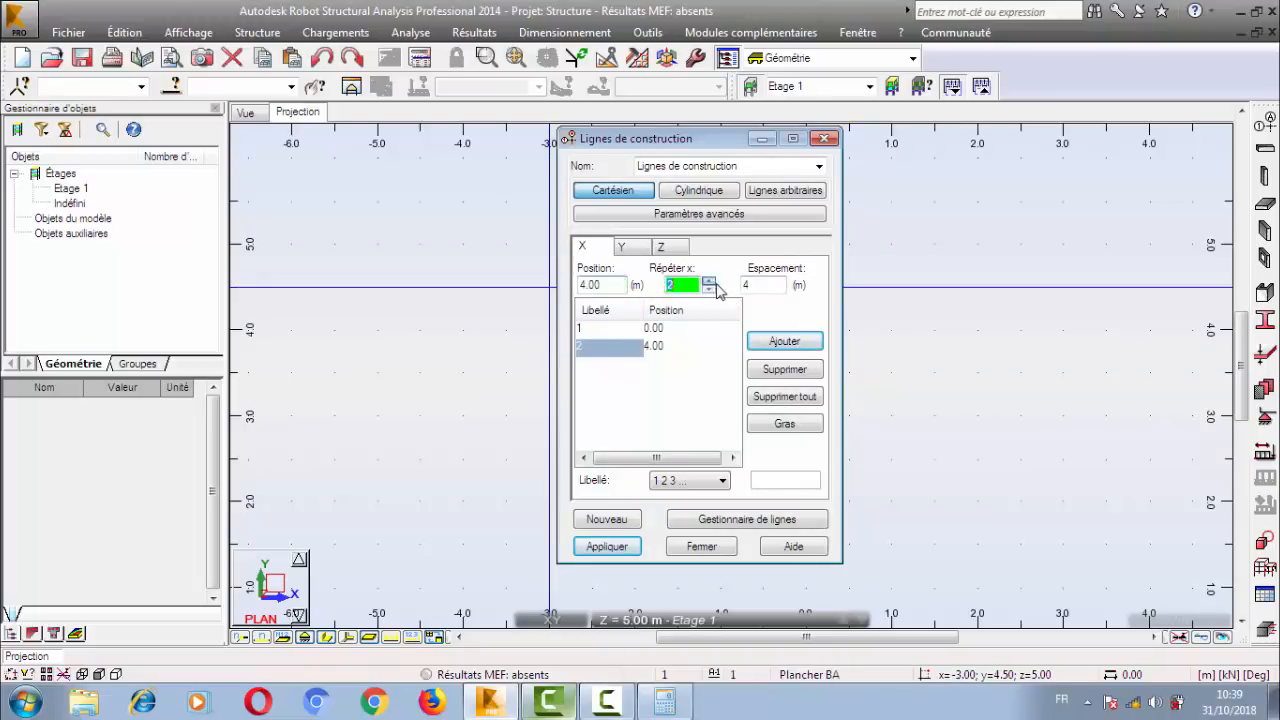
{"action": "left_click", "coordinate": [747, 284]}
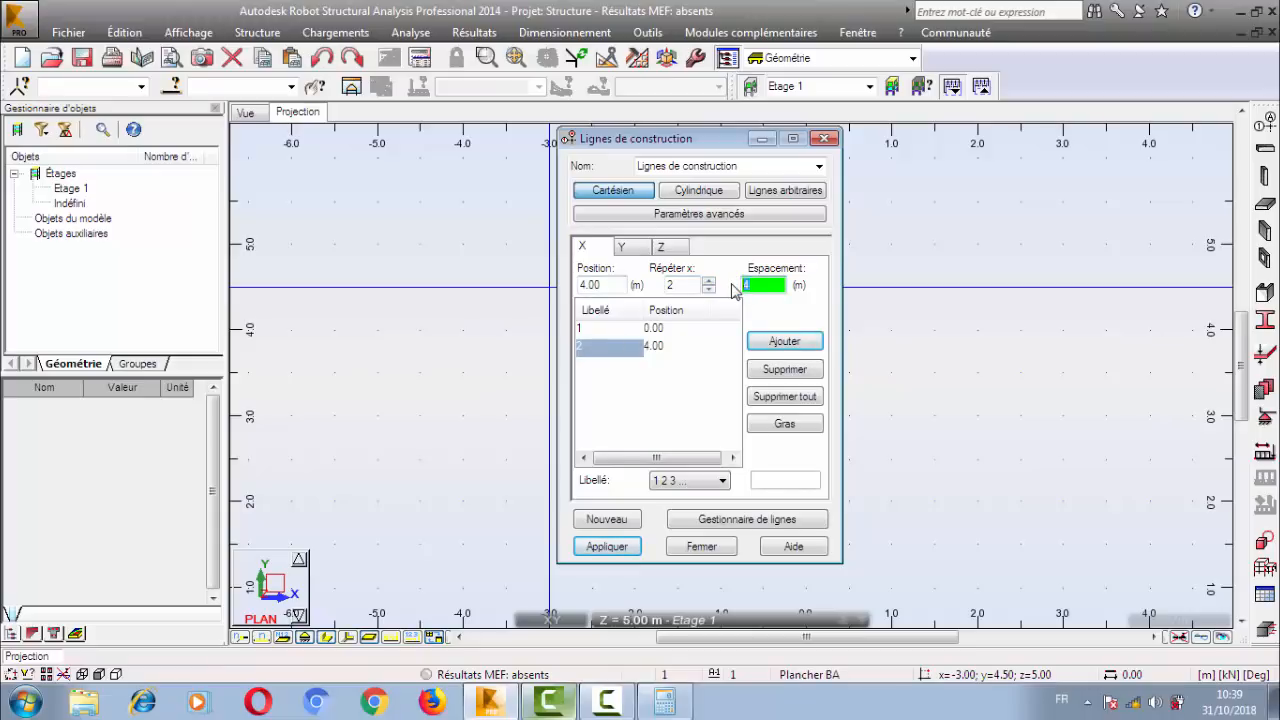
{"action": "key", "text": "Return"}
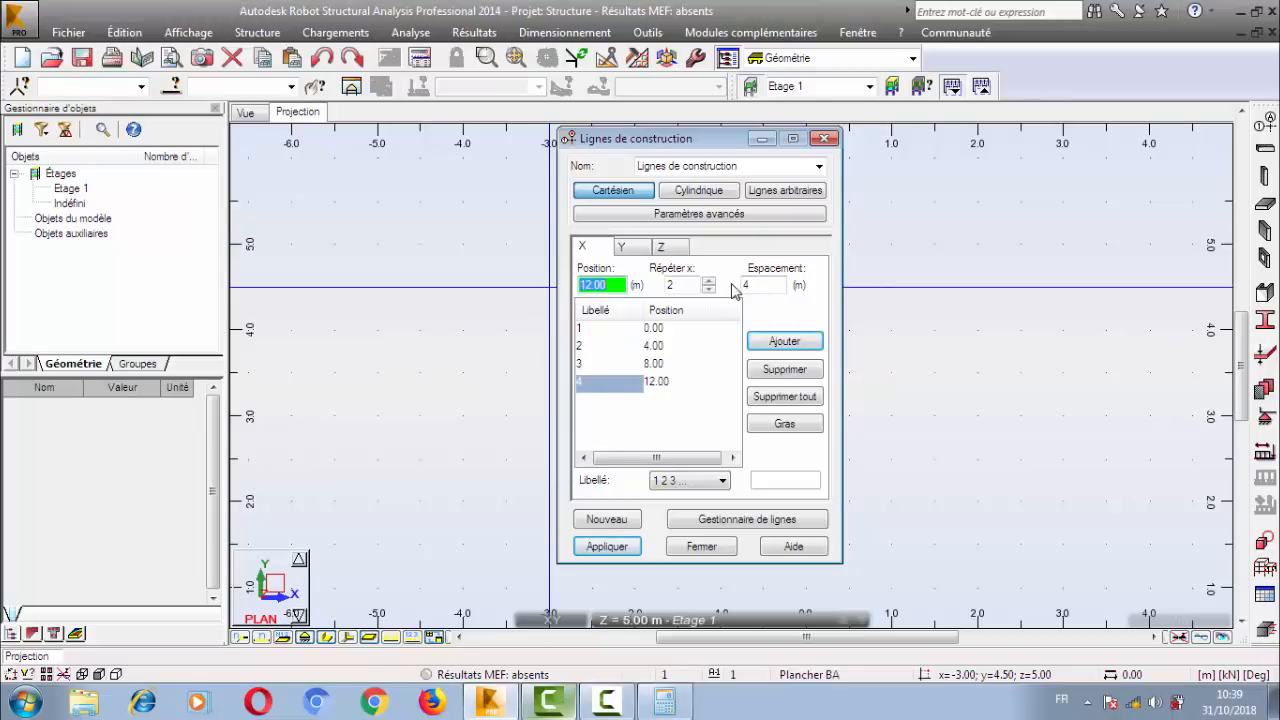
Delete the X construction lines one by one, from the 12.00 m line back to the 0.00 m line.
{"action": "left_click", "coordinate": [802, 370]}
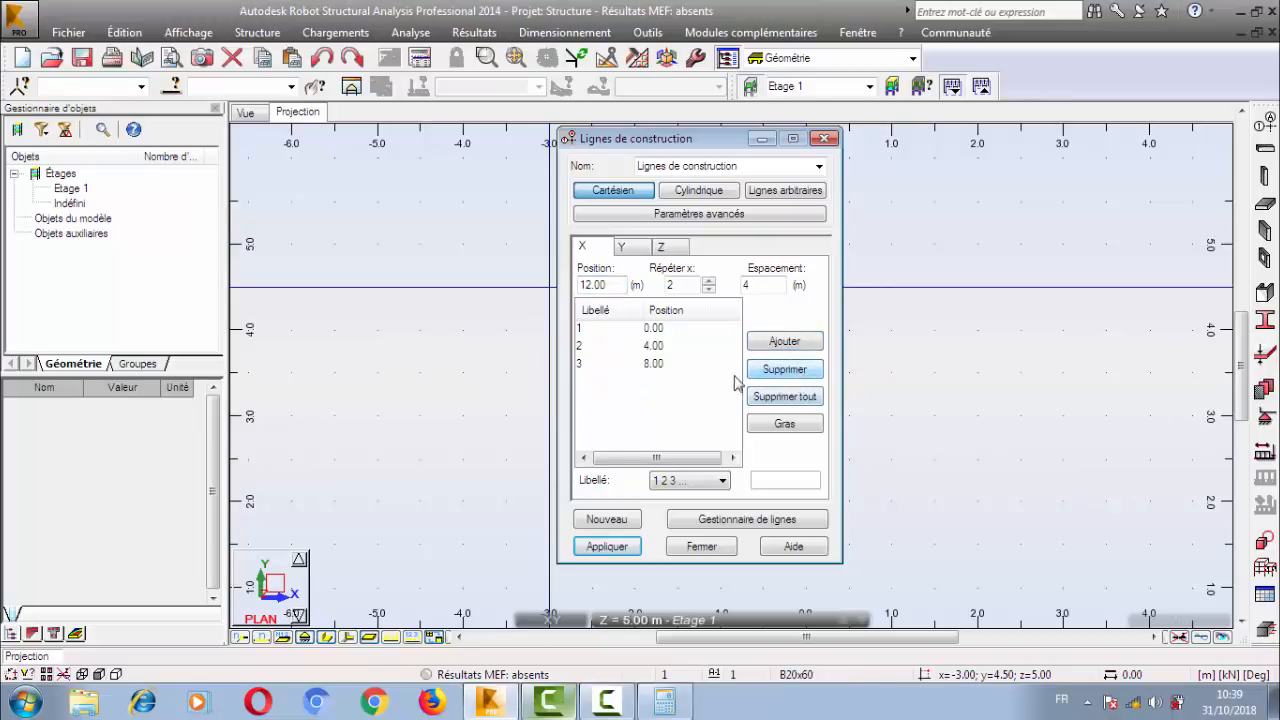
{"action": "left_click", "coordinate": [658, 366]}
{"action": "left_click", "coordinate": [758, 370]}
{"action": "left_click", "coordinate": [658, 348]}
{"action": "left_click", "coordinate": [803, 372]}
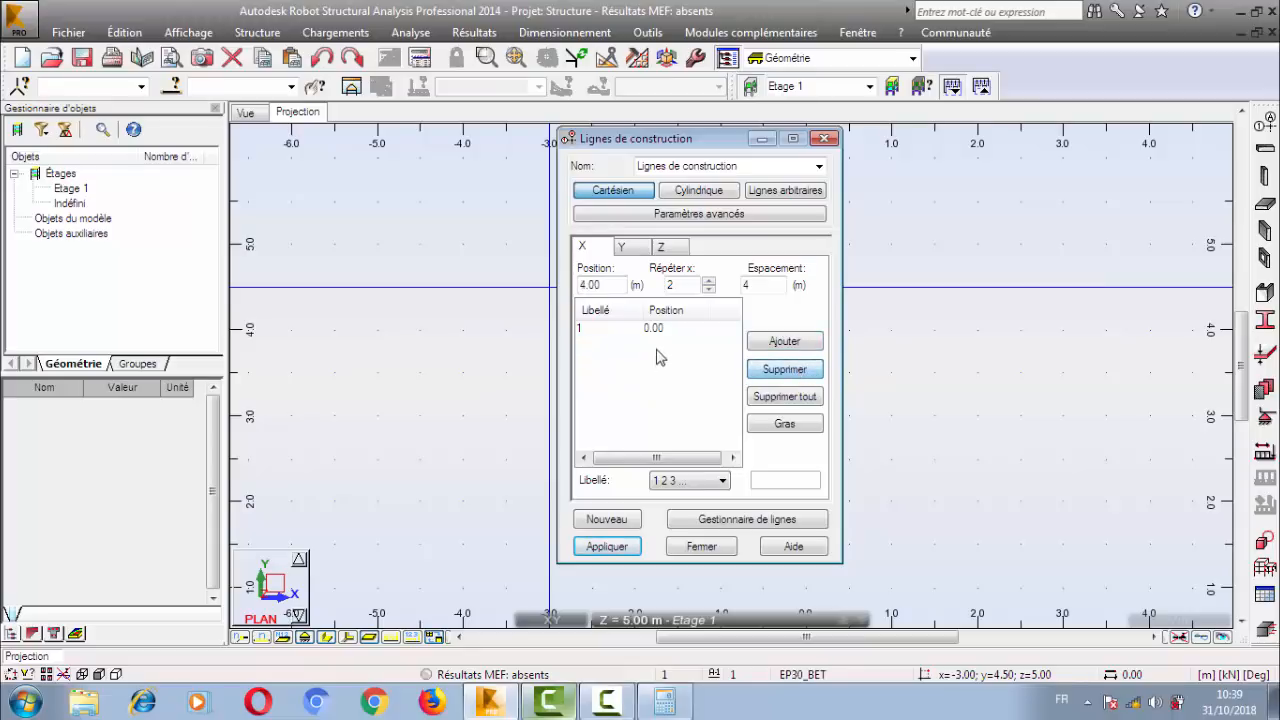
{"action": "left_click", "coordinate": [662, 330]}
{"action": "left_click", "coordinate": [780, 370]}
Add X construction lines from 0.00 m with one repetition at 4 m spacing, plus two repetitions at 3 m spacing.
{"action": "double_click", "coordinate": [608, 285]}
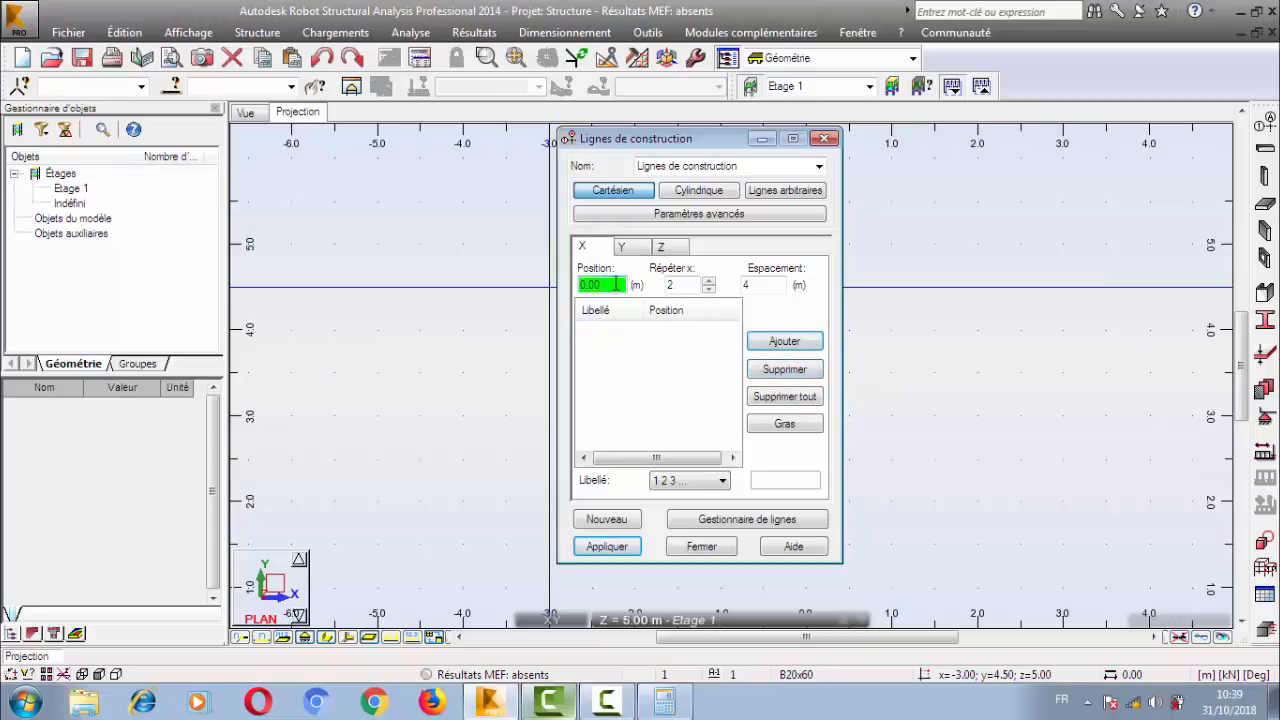
{"action": "double_click", "coordinate": [680, 285]}
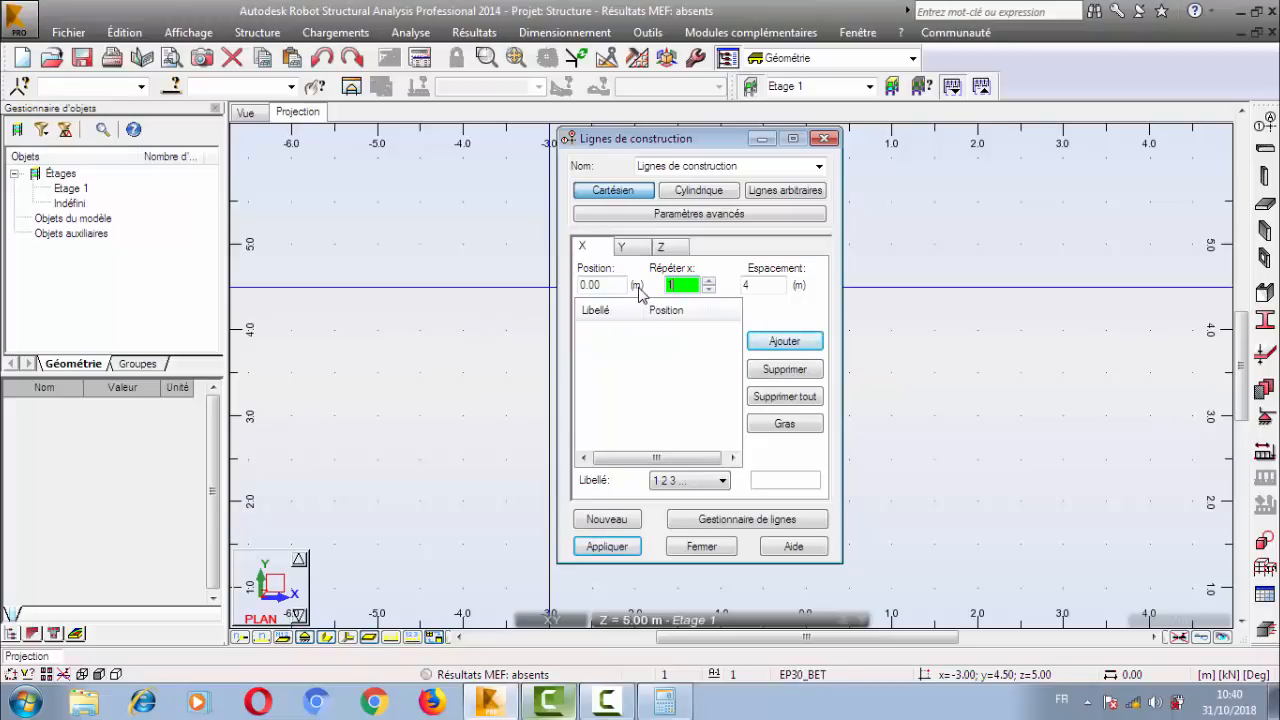
{"action": "left_click", "coordinate": [765, 285]}
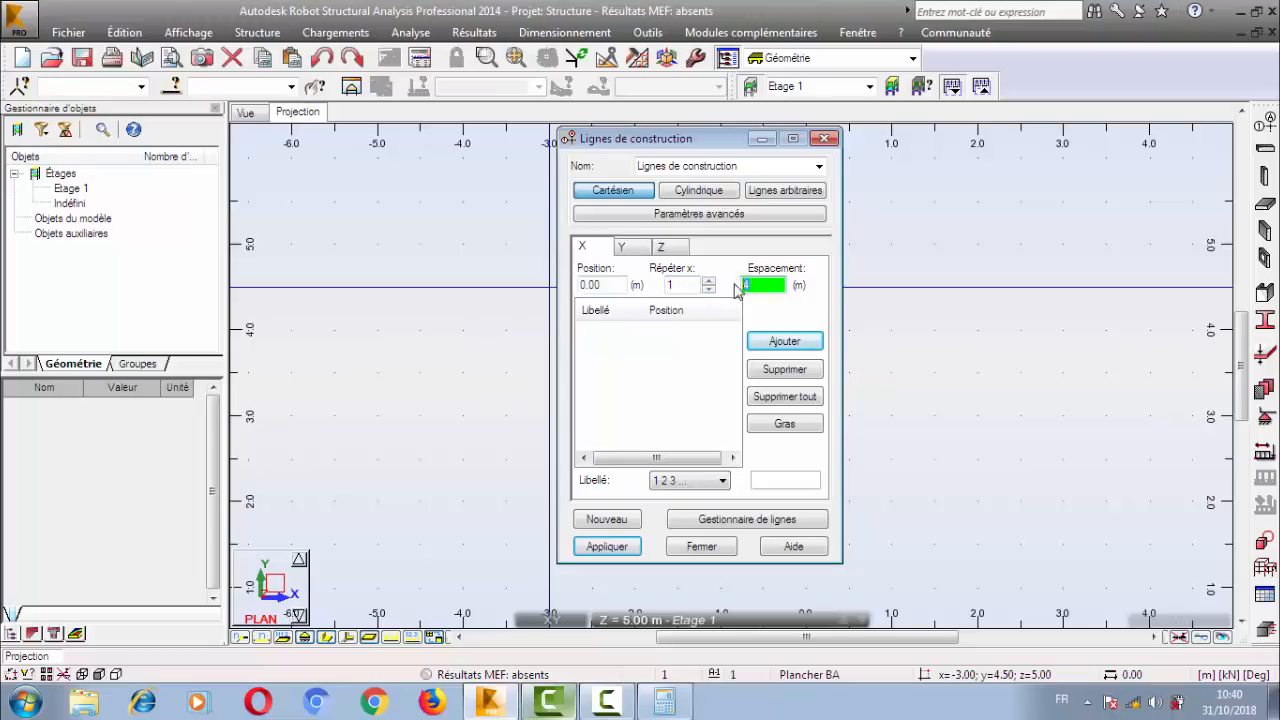
{"action": "left_click", "coordinate": [778, 342]}
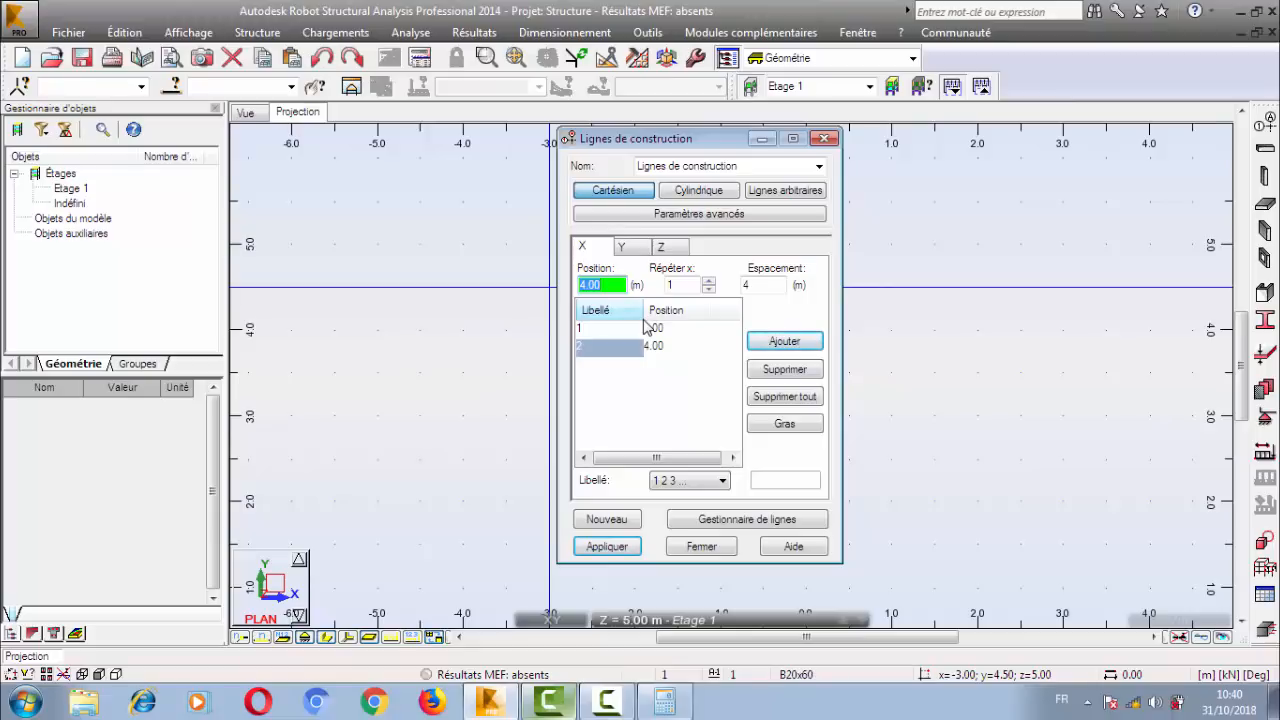
{"action": "left_click", "coordinate": [709, 281]}
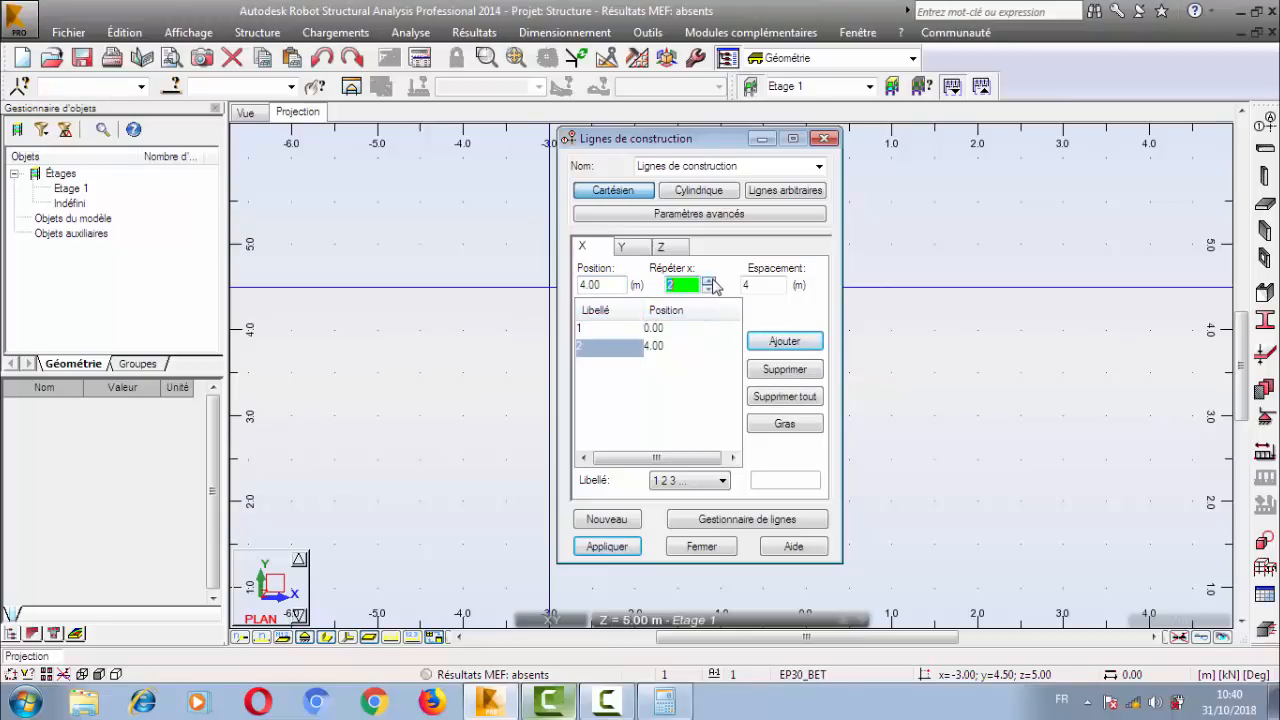
{"action": "left_click", "coordinate": [762, 287]}
{"action": "type", "text": "3"}
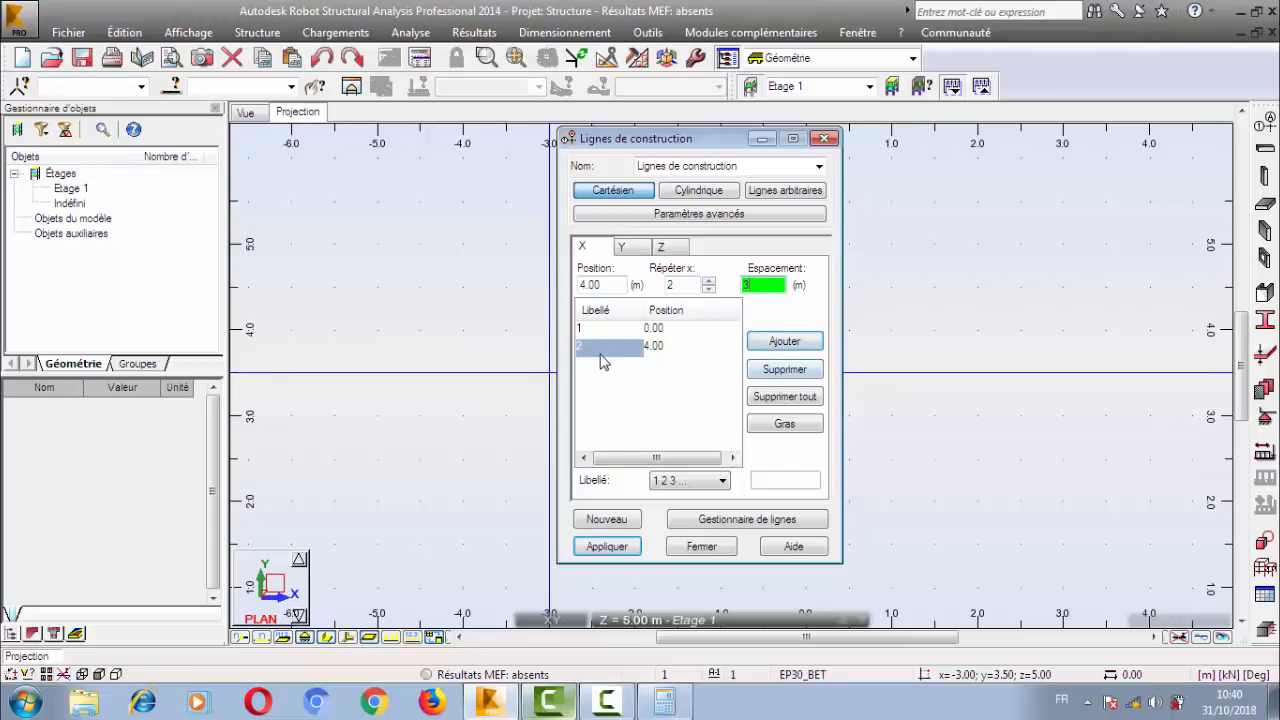
{"action": "left_click", "coordinate": [784, 342]}
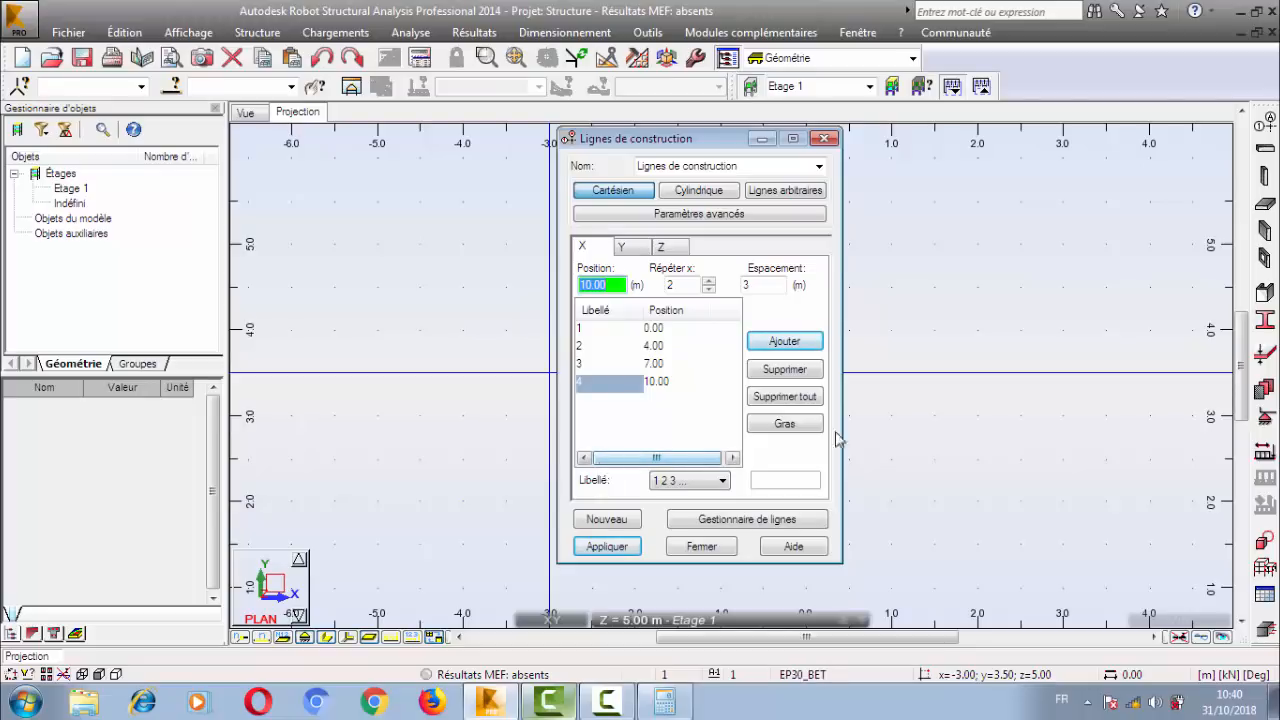
Try the custom label 2' and the A B C labelling for the X lines, returning to 1 2 3 labels.
{"action": "left_click", "coordinate": [698, 484]}
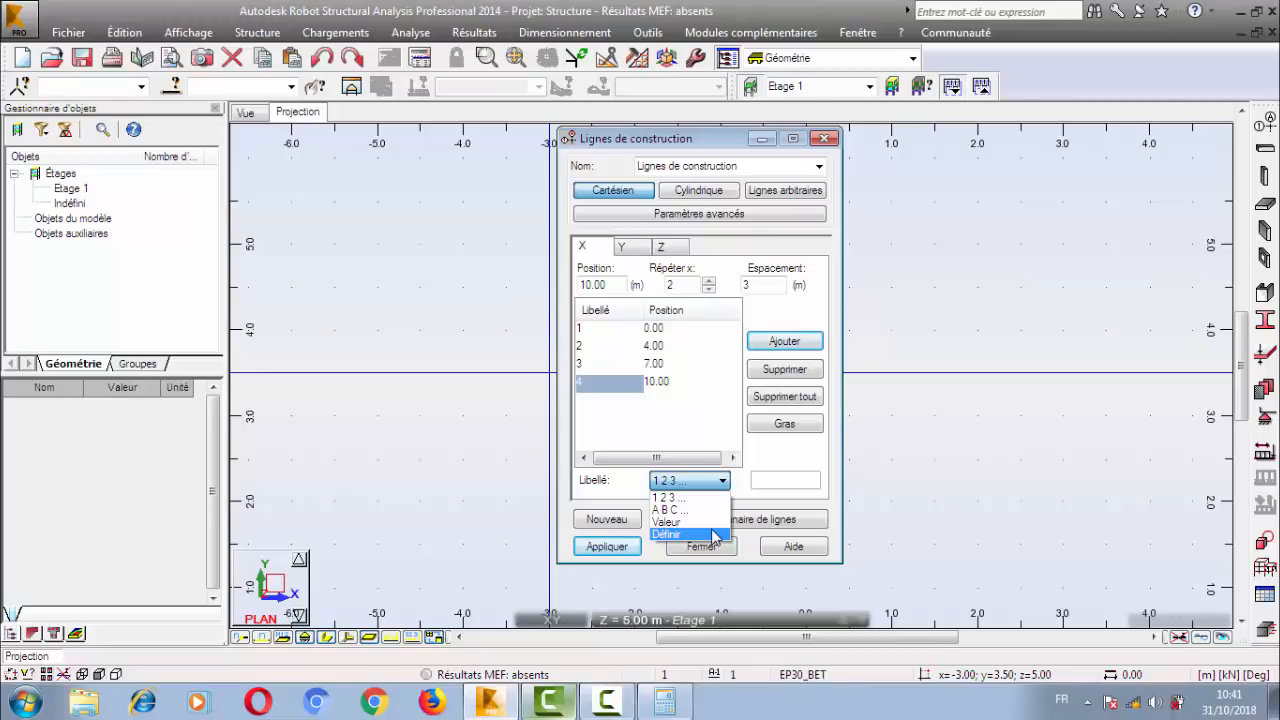
{"action": "left_click", "coordinate": [713, 535]}
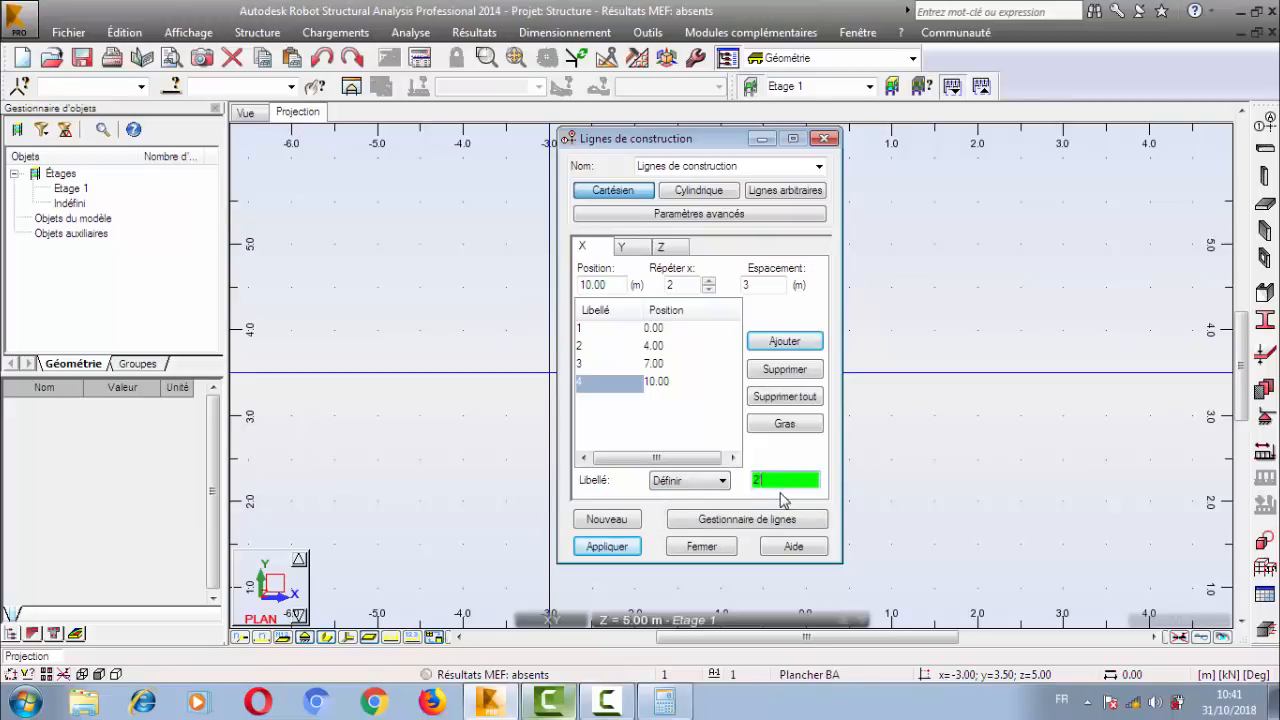
{"action": "left_click", "coordinate": [722, 481]}
{"action": "left_click", "coordinate": [690, 496]}
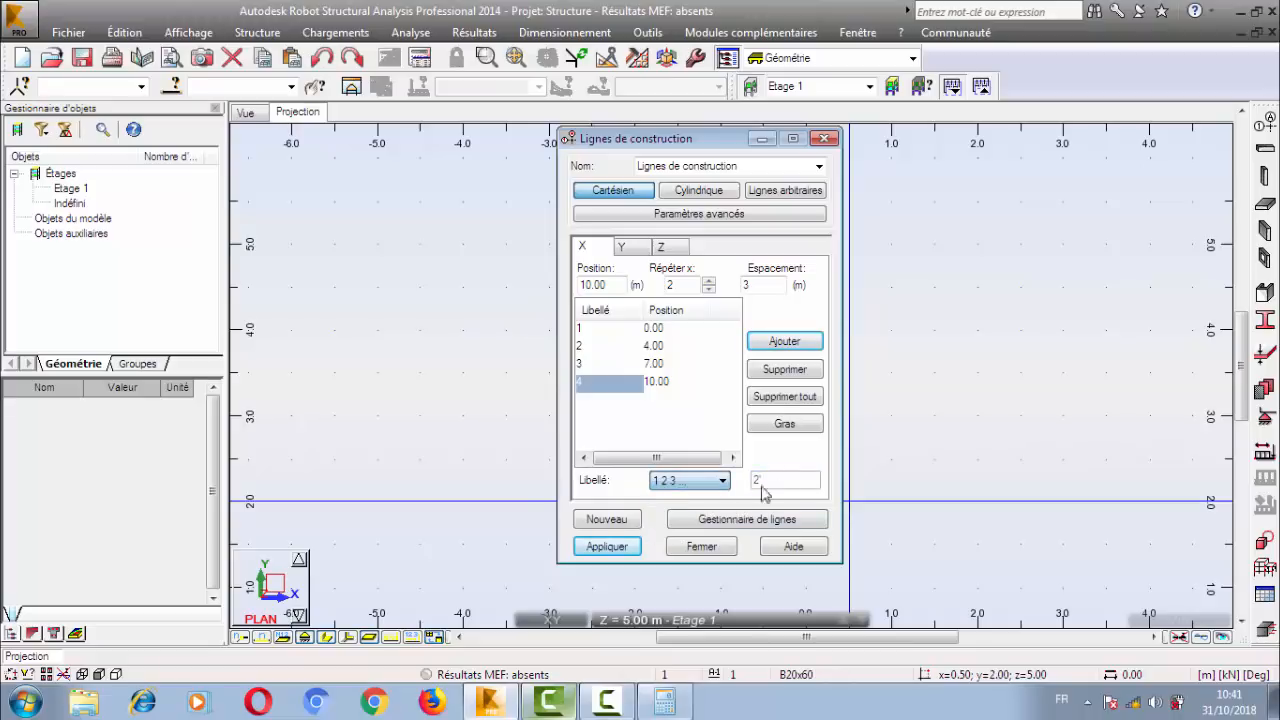
{"action": "left_click", "coordinate": [697, 483]}
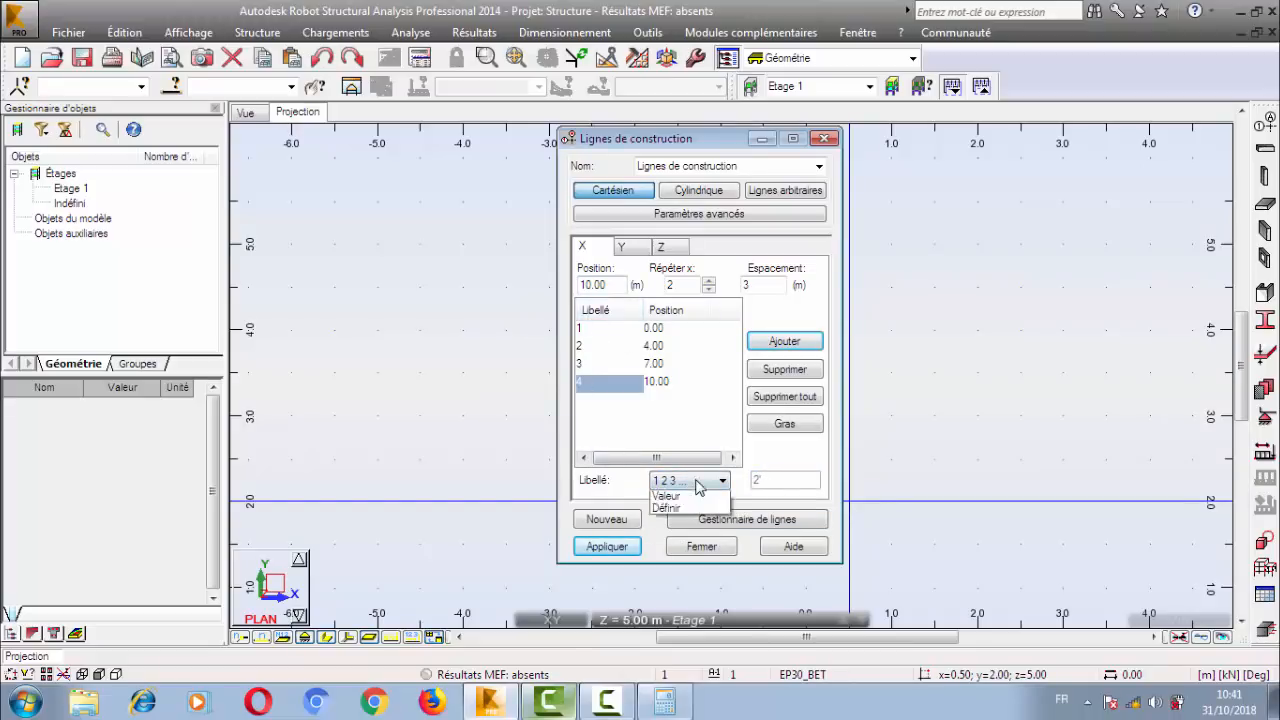
{"action": "left_click", "coordinate": [697, 490]}
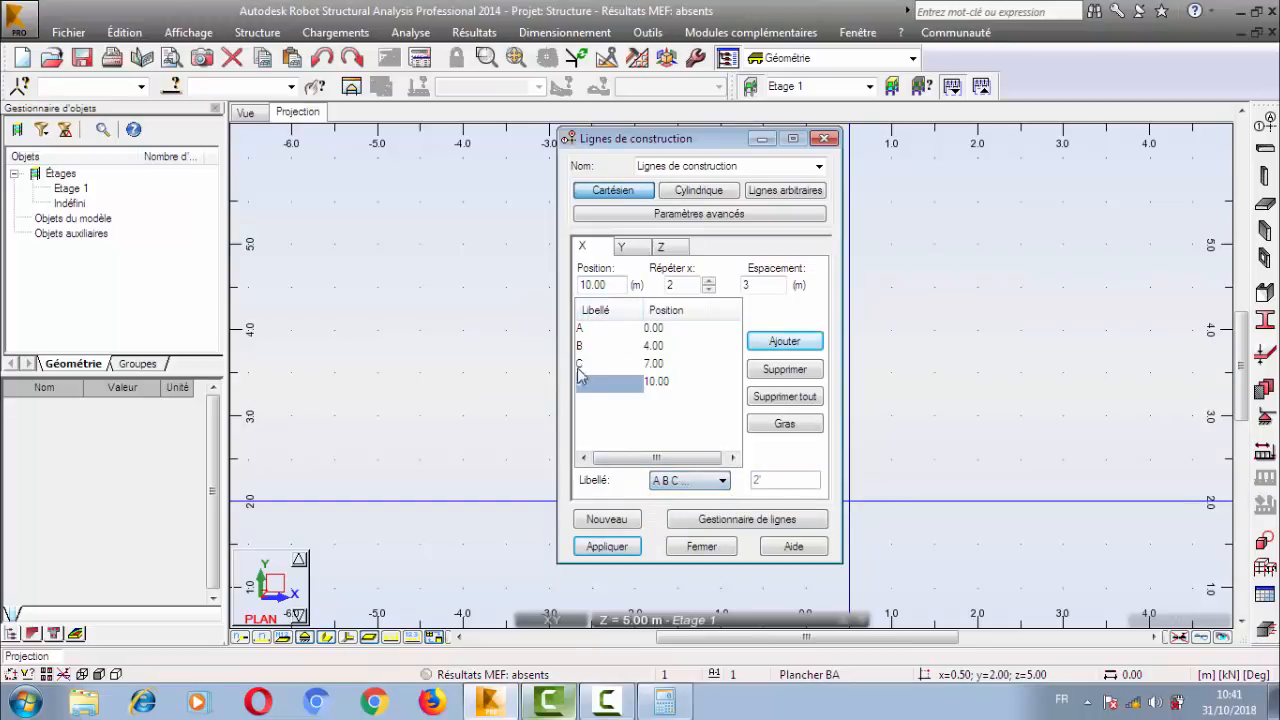
{"action": "left_click", "coordinate": [705, 482]}
{"action": "left_click", "coordinate": [686, 490]}
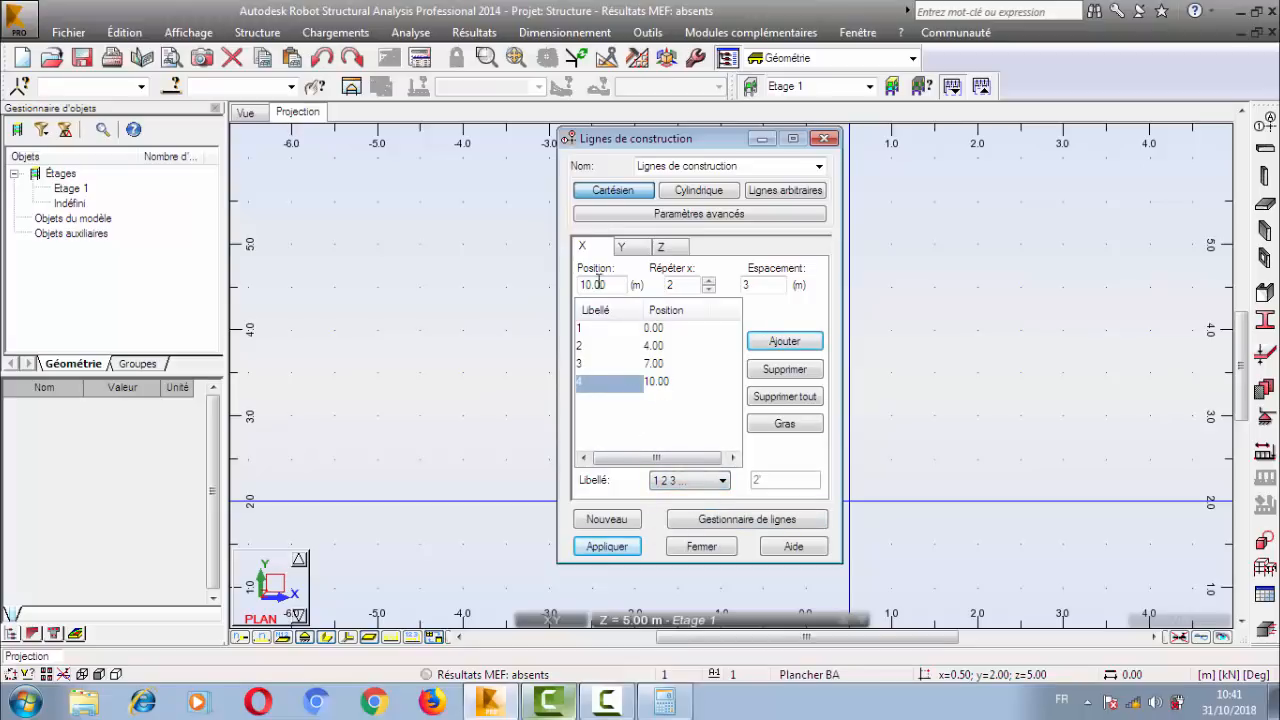
Add Y construction lines from 0.00 m with one repetition at 4 m spacing.
{"action": "left_click", "coordinate": [620, 247]}
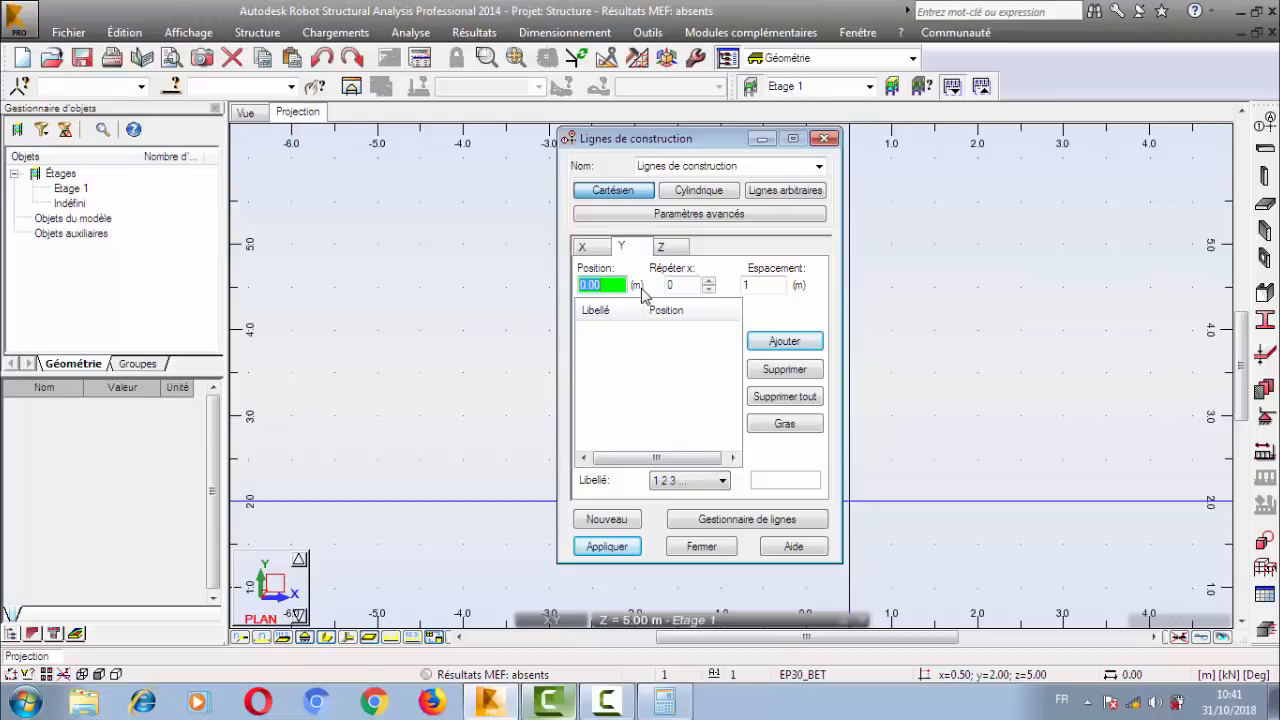
{"action": "left_click", "coordinate": [708, 281]}
{"action": "key", "text": "Tab"}
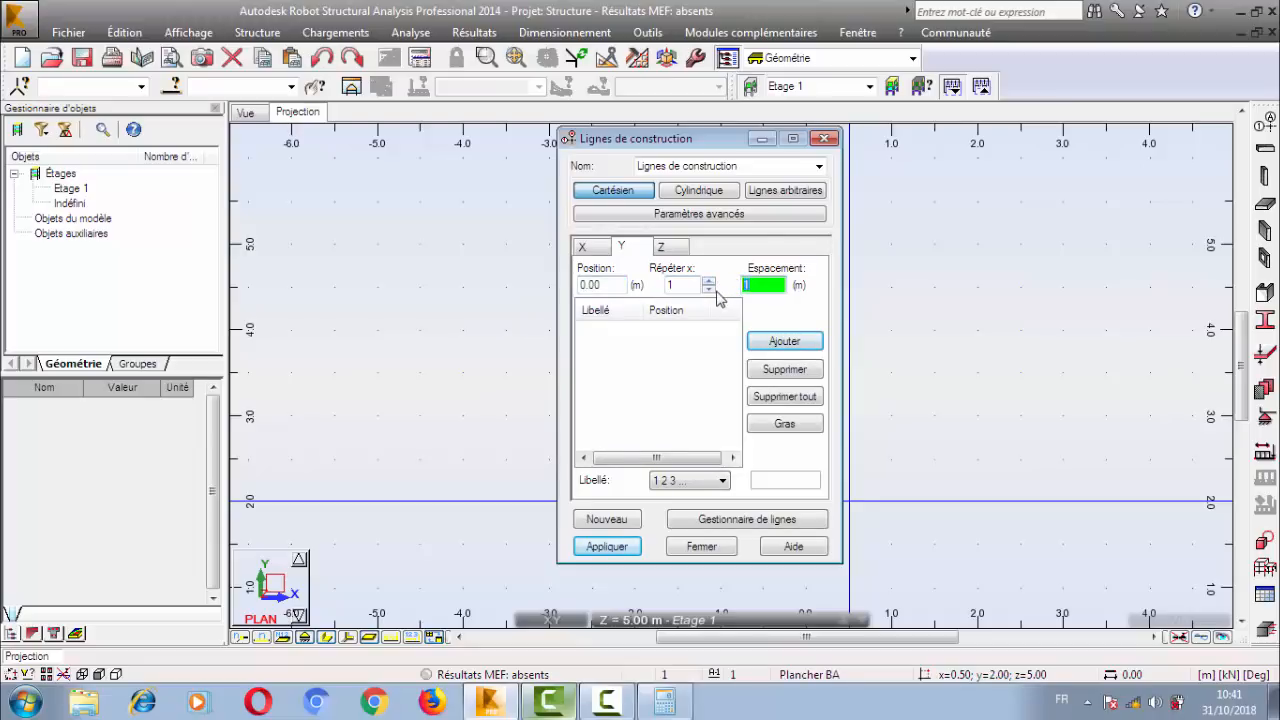
{"action": "type", "text": "4"}
{"action": "key", "text": "Return"}
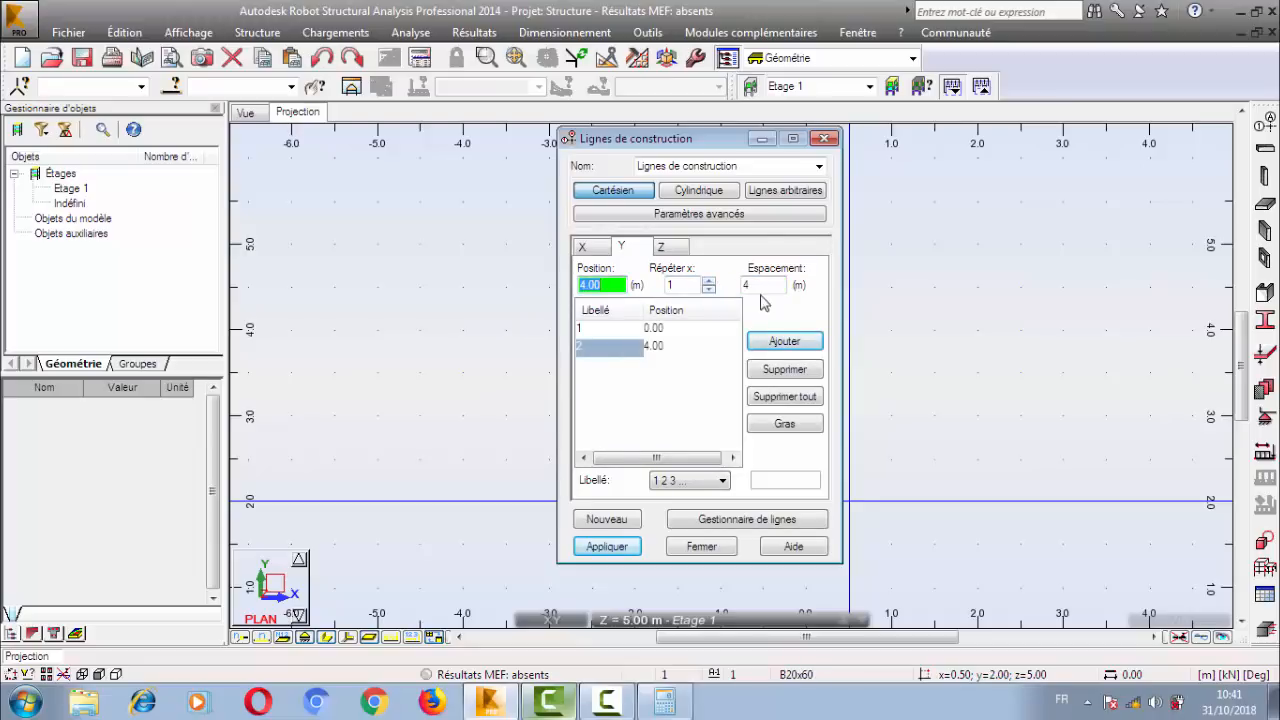
Add further Y lines with one repetition at 6 m and one at 7 m spacing, and label the Y lines A B C.
{"action": "left_click_drag", "start_coordinate": [764, 281], "coordinate": [669, 284]}
{"action": "type", "text": "6"}
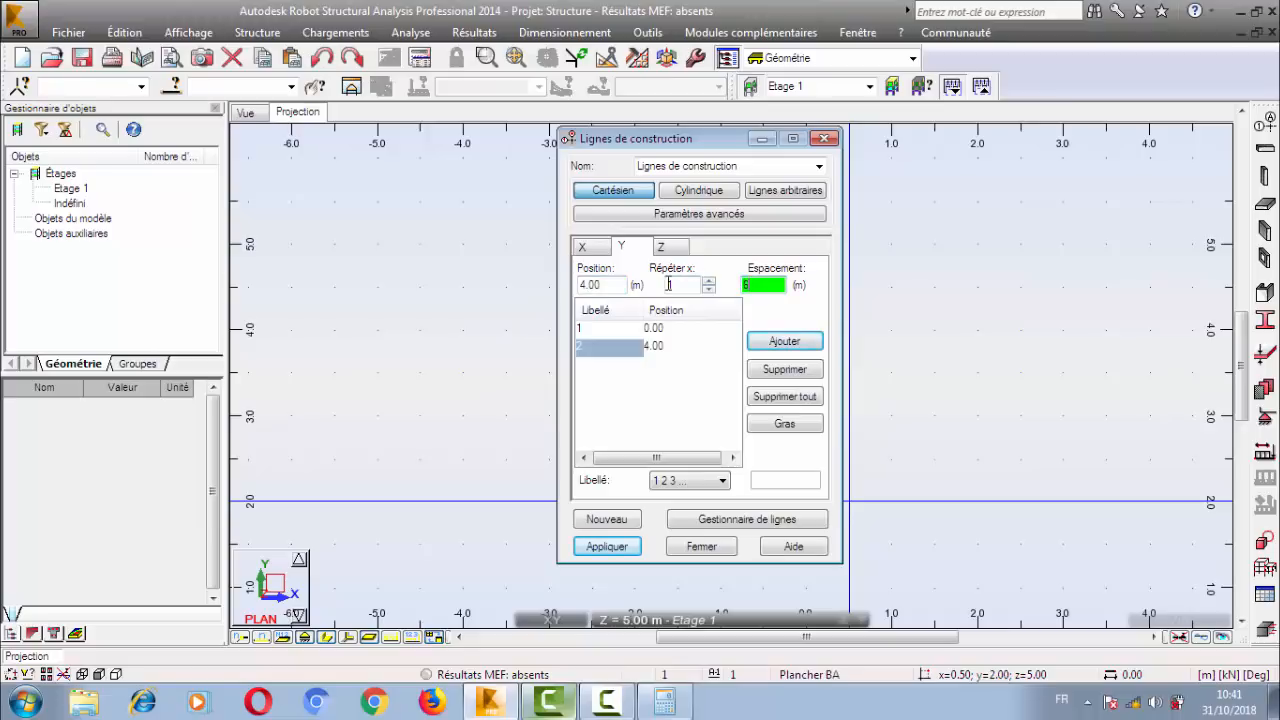
{"action": "key", "text": "Return"}
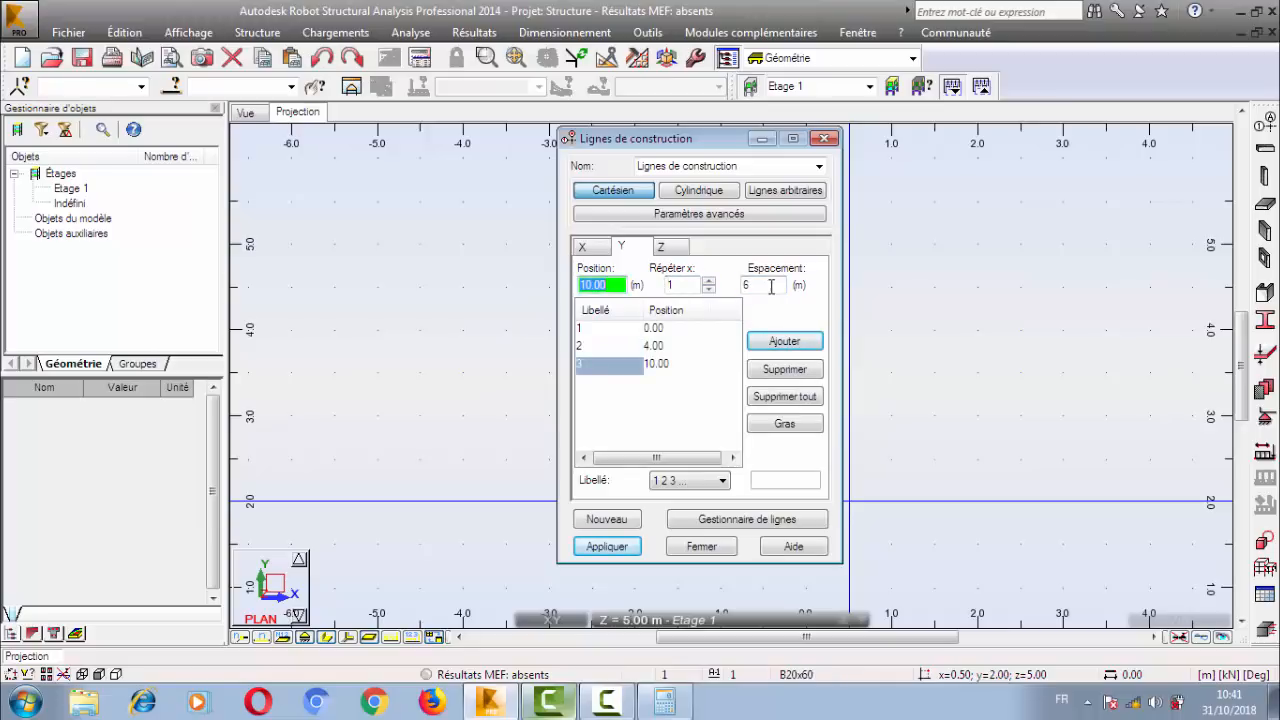
{"action": "left_click_drag", "start_coordinate": [768, 285], "coordinate": [670, 282]}
{"action": "type", "text": "7"}
{"action": "key", "text": "Return"}
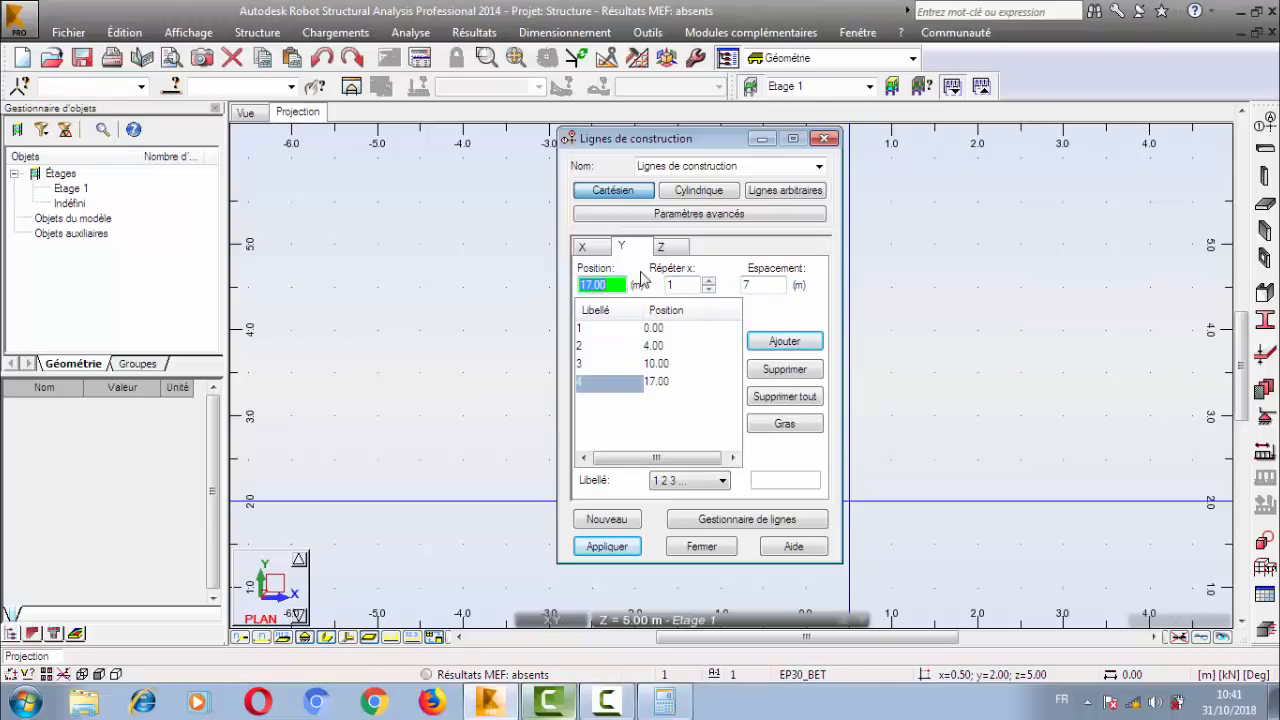
{"action": "left_click", "coordinate": [695, 481]}
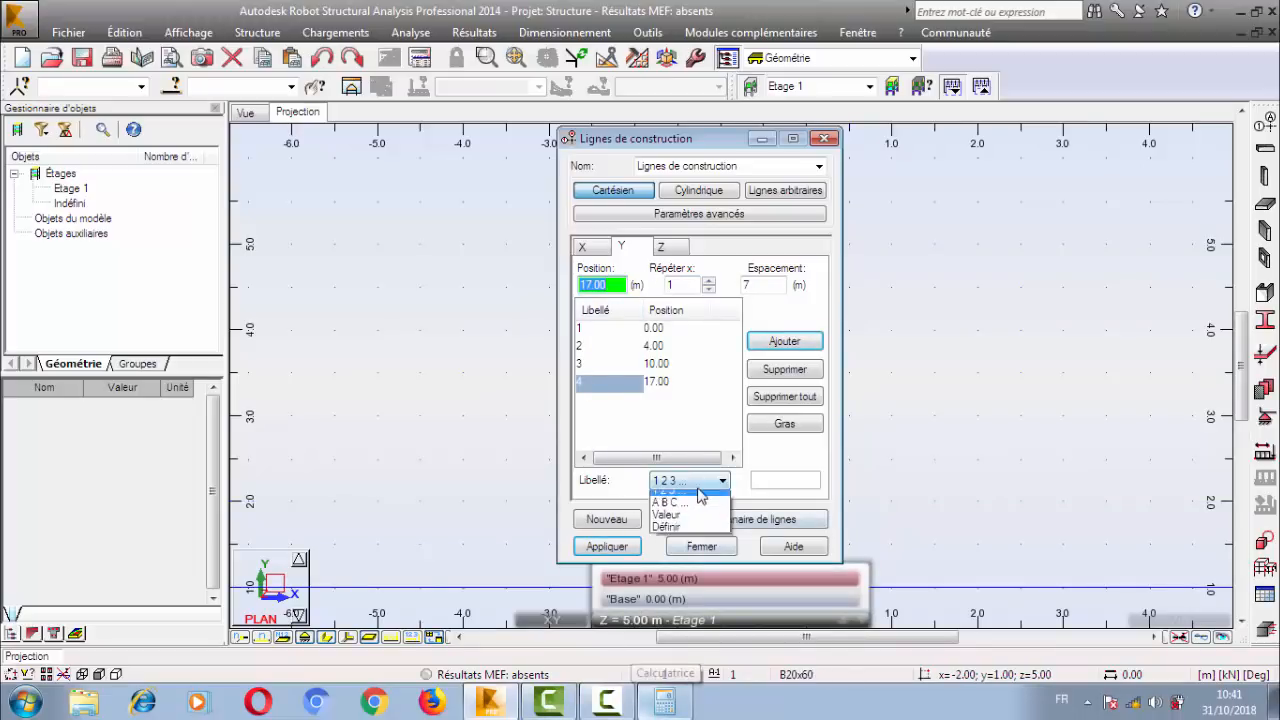
{"action": "left_click", "coordinate": [666, 510]}
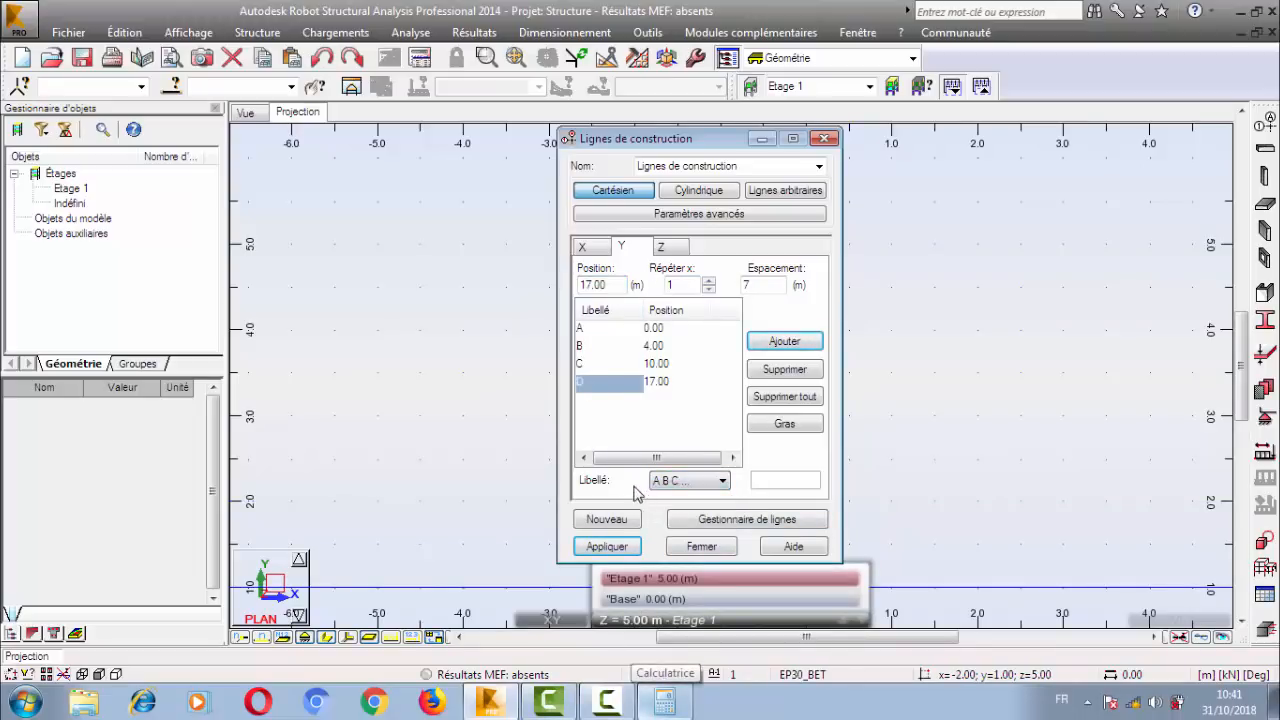
View the Z levels, apply the construction lines, and move the definition window away from the middle of the plan.
{"action": "left_click", "coordinate": [660, 247]}
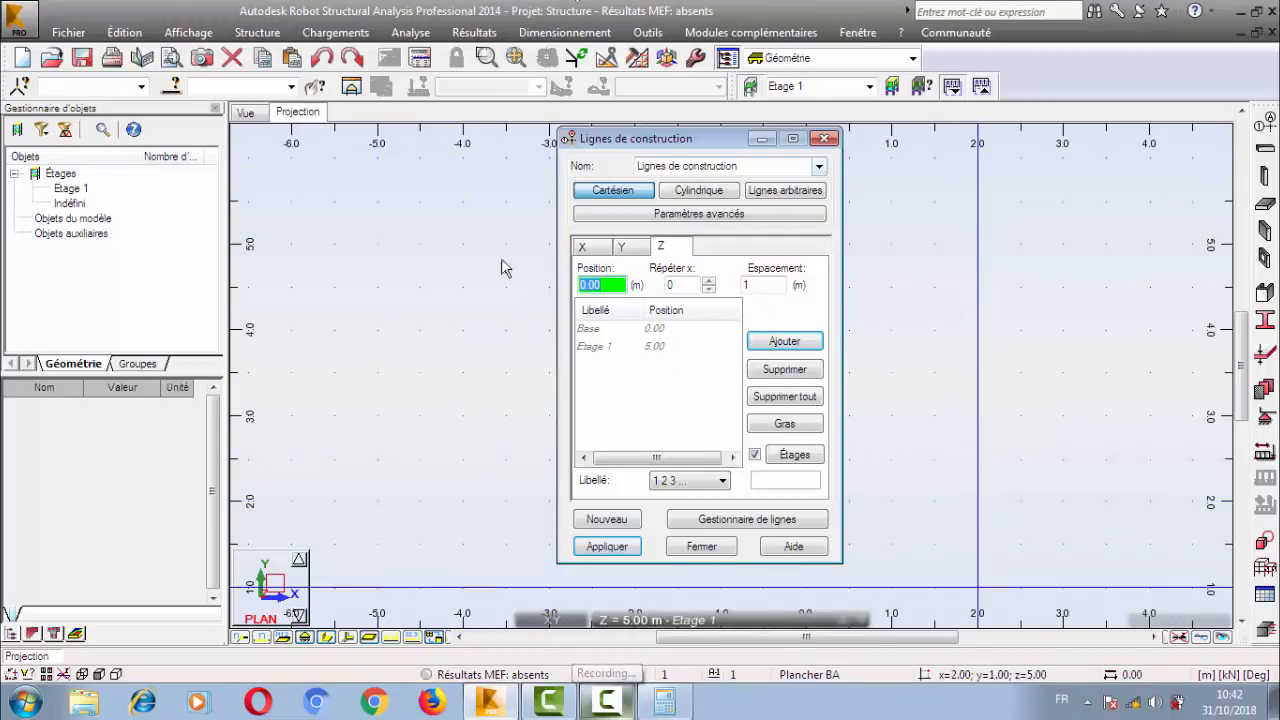
{"action": "left_click", "coordinate": [607, 546]}
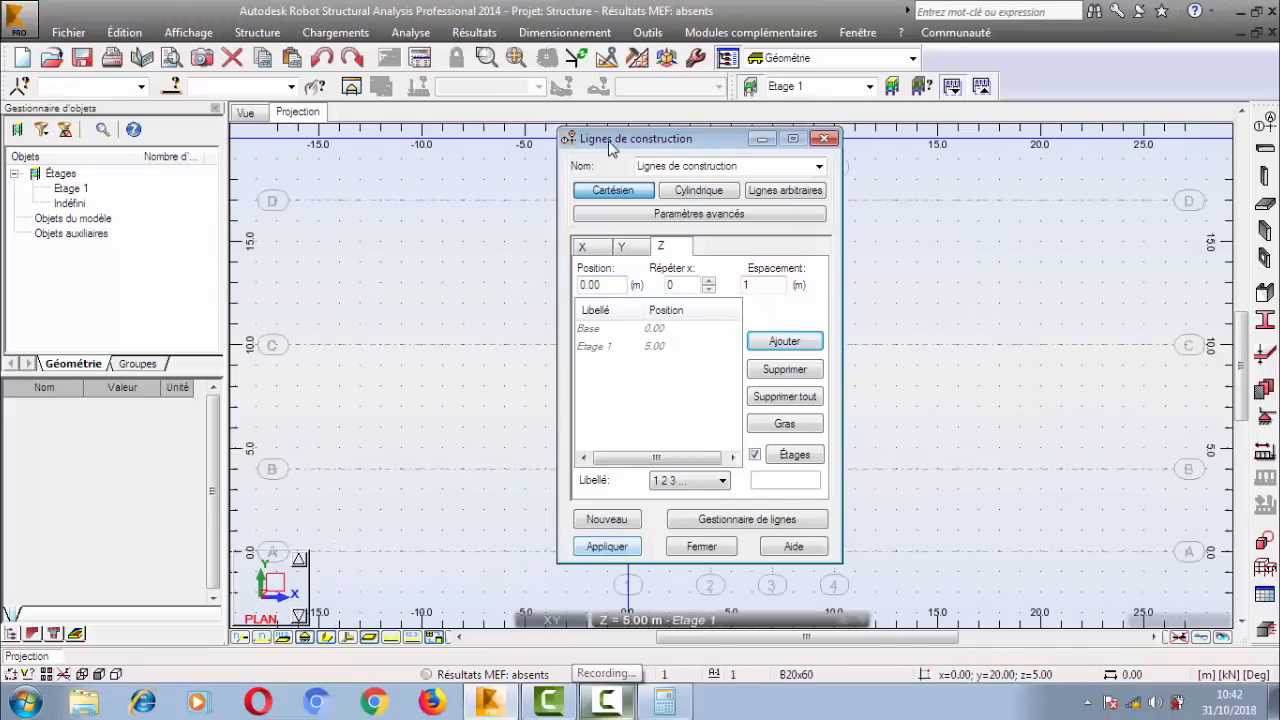
{"action": "left_click_drag", "start_coordinate": [614, 142], "coordinate": [785, 153]}
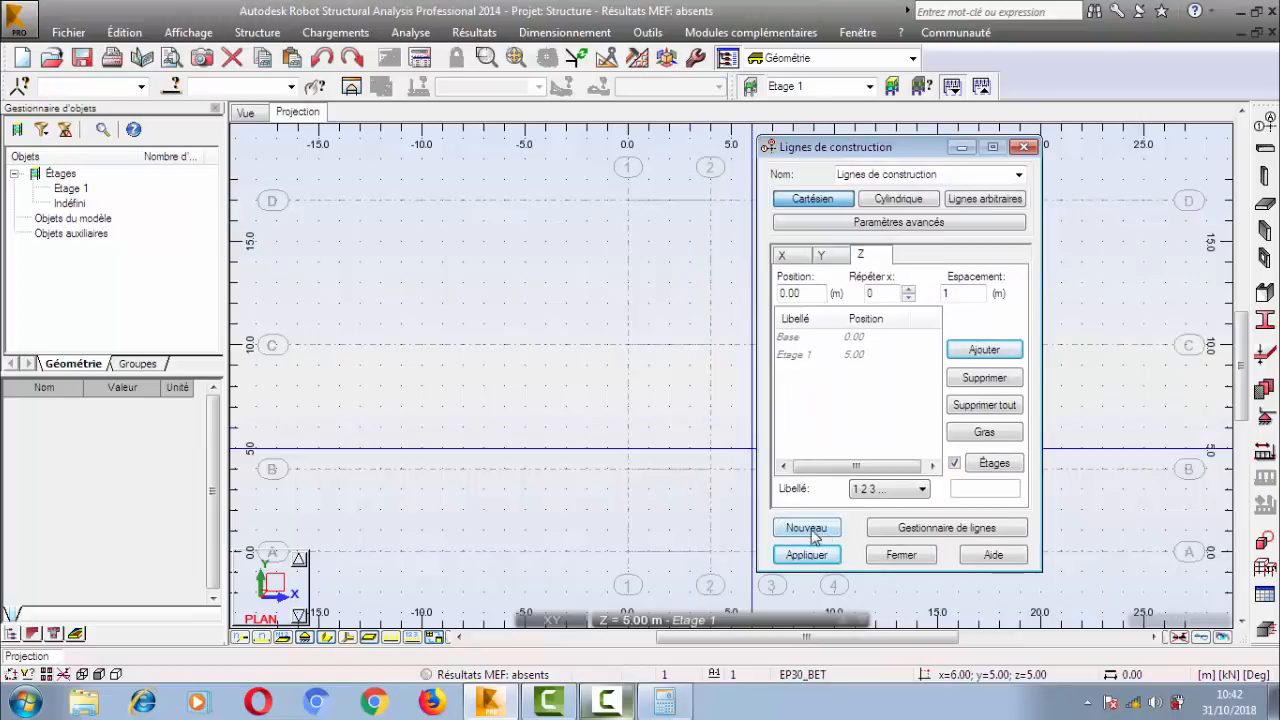
{"action": "middle_click_drag", "start_coordinate": [602, 376], "coordinate": [375, 386]}
{"action": "scroll", "coordinate": [445, 411], "scroll_direction": "down", "scroll_amount": 1}
{"action": "scroll", "coordinate": [445, 411], "scroll_direction": "down", "scroll_amount": 2}
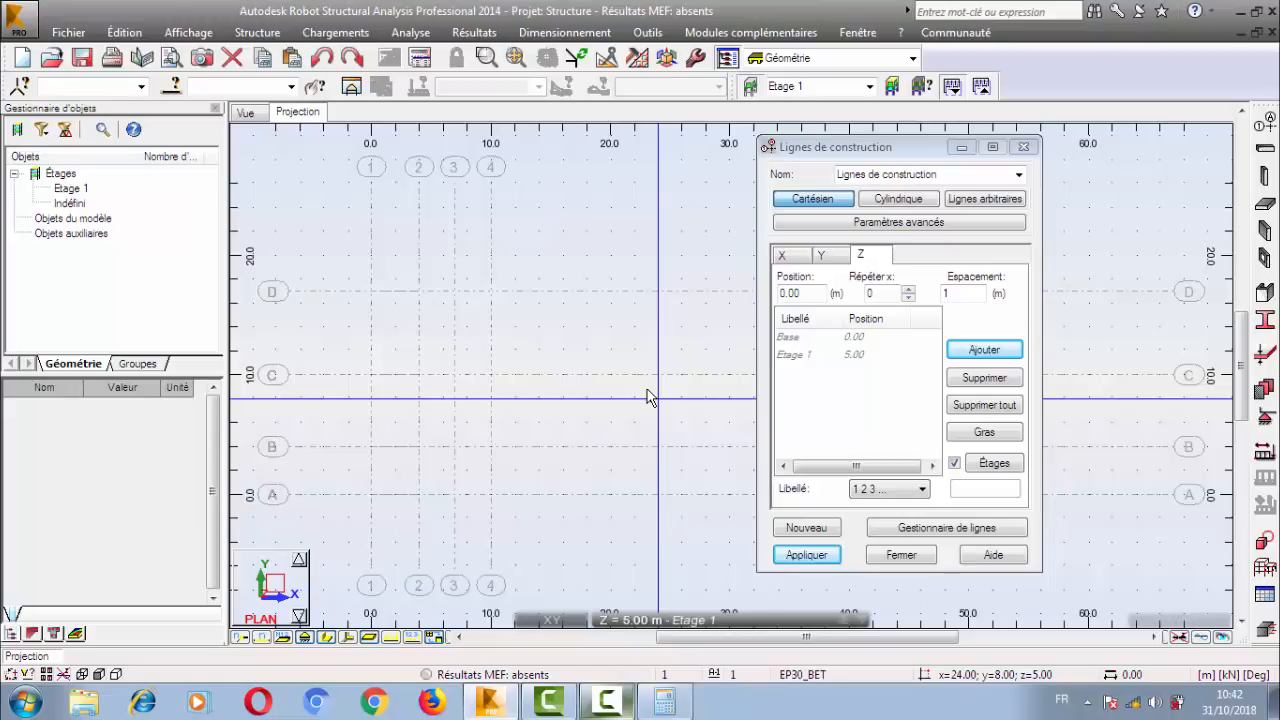
Name the construction line set G1 and apply it.
{"action": "left_click", "coordinate": [938, 174]}
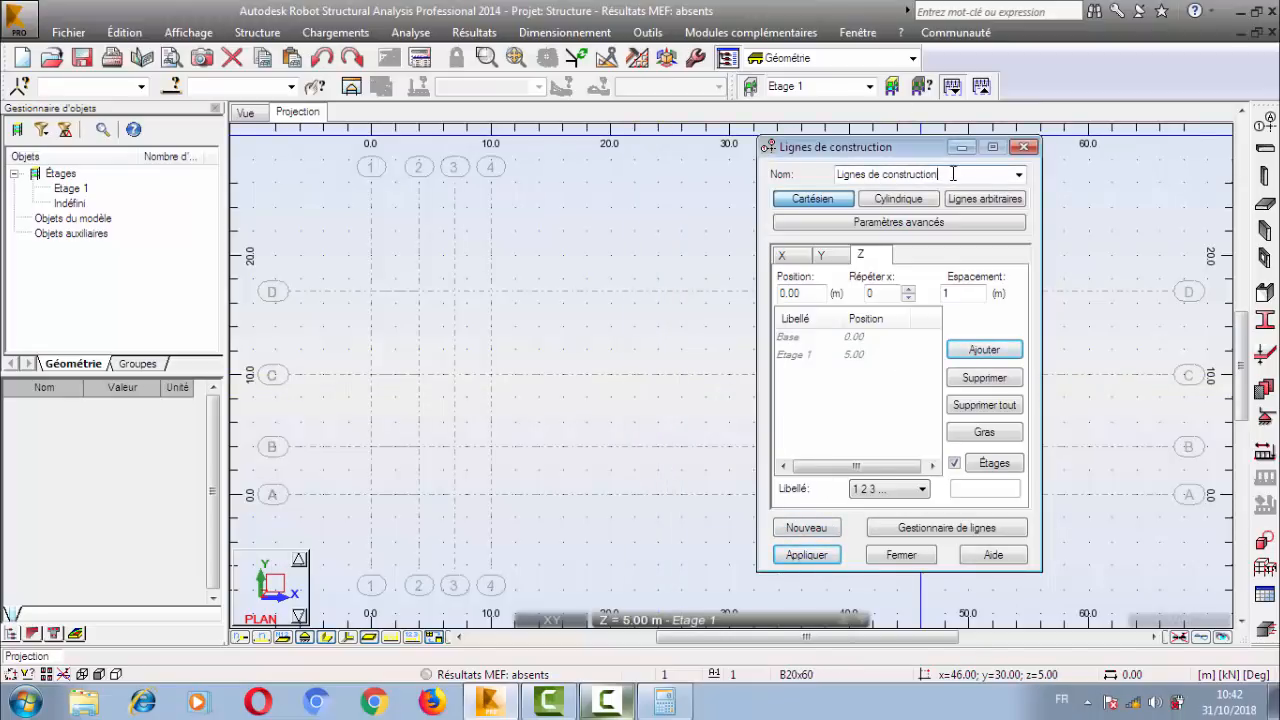
{"action": "left_click_drag", "start_coordinate": [953, 174], "coordinate": [310, 246]}
{"action": "type", "text": "G1"}
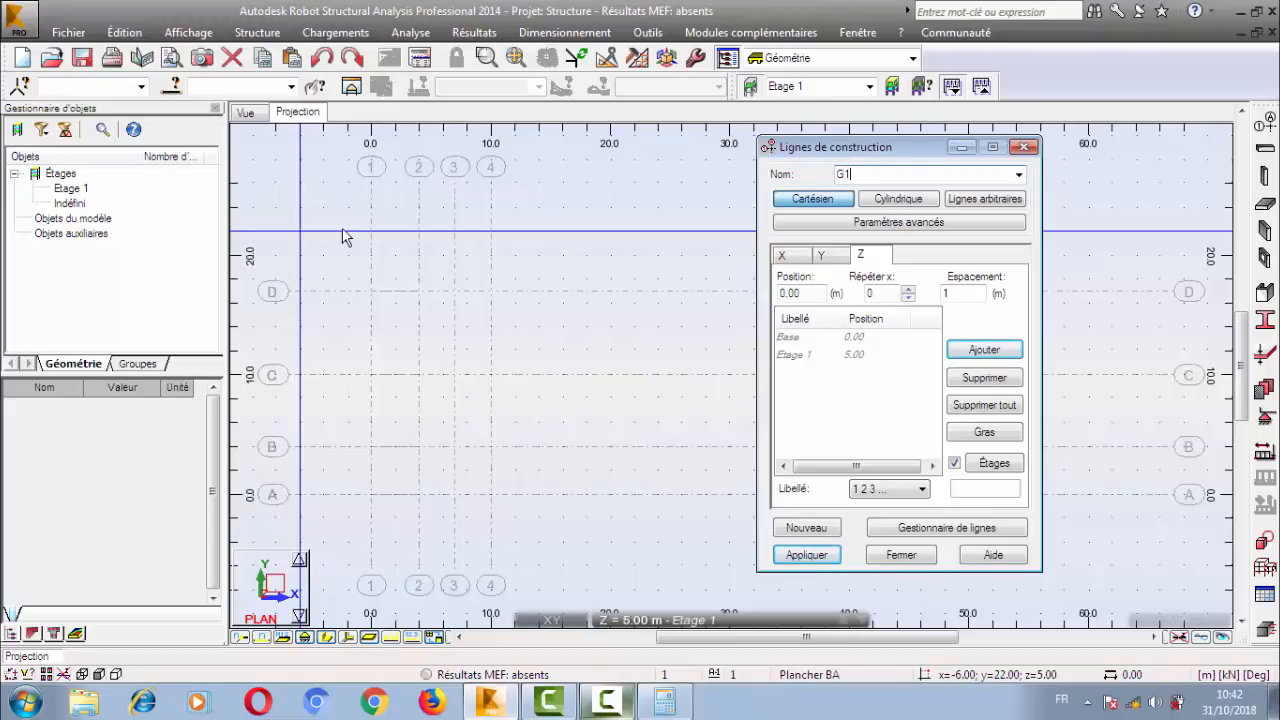
{"action": "key", "text": "Return"}
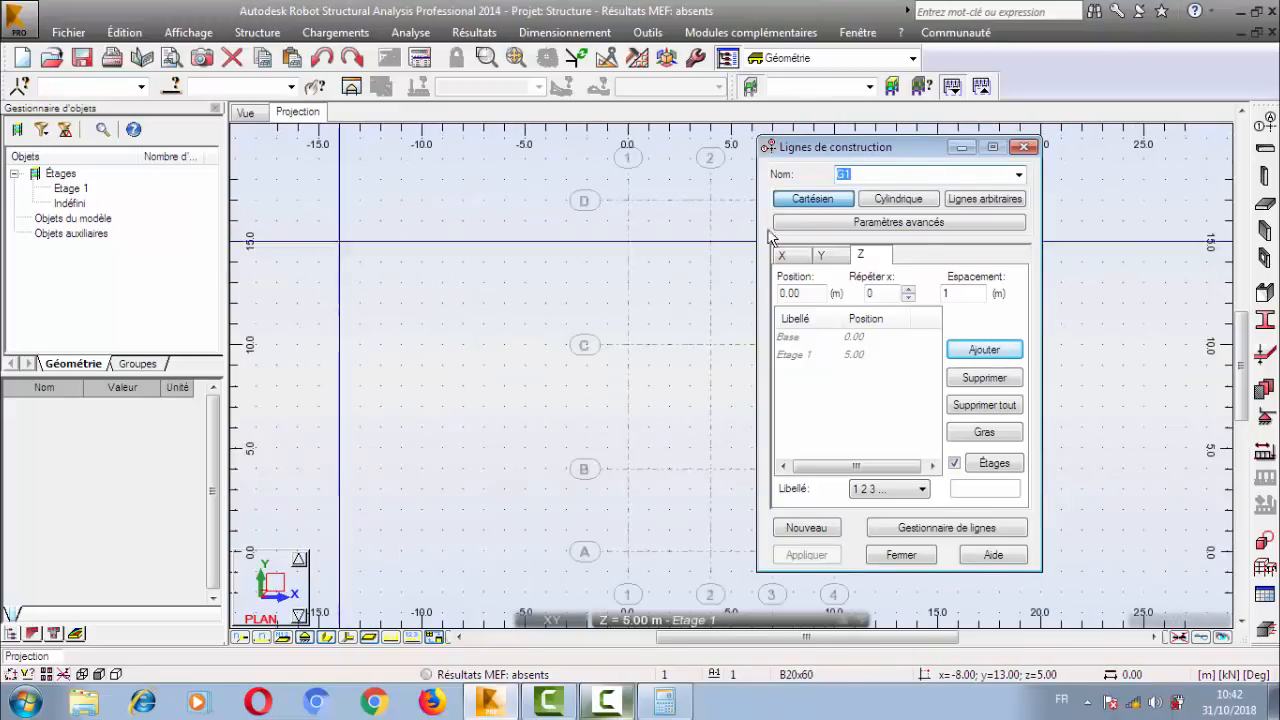
Start a new Cartesian construction line set and apply it under the name G2.
{"action": "middle_click_drag", "start_coordinate": [590, 304], "coordinate": [740, 285]}
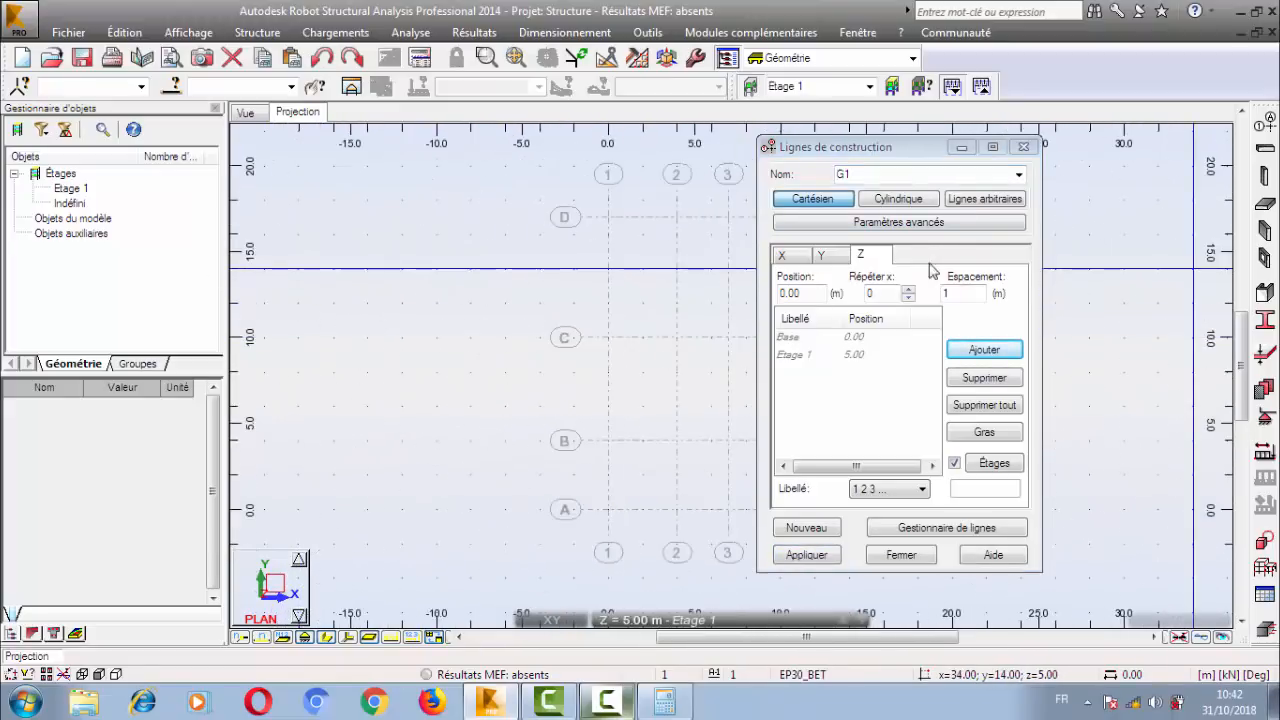
{"action": "left_click", "coordinate": [806, 527]}
{"action": "left_click", "coordinate": [872, 177]}
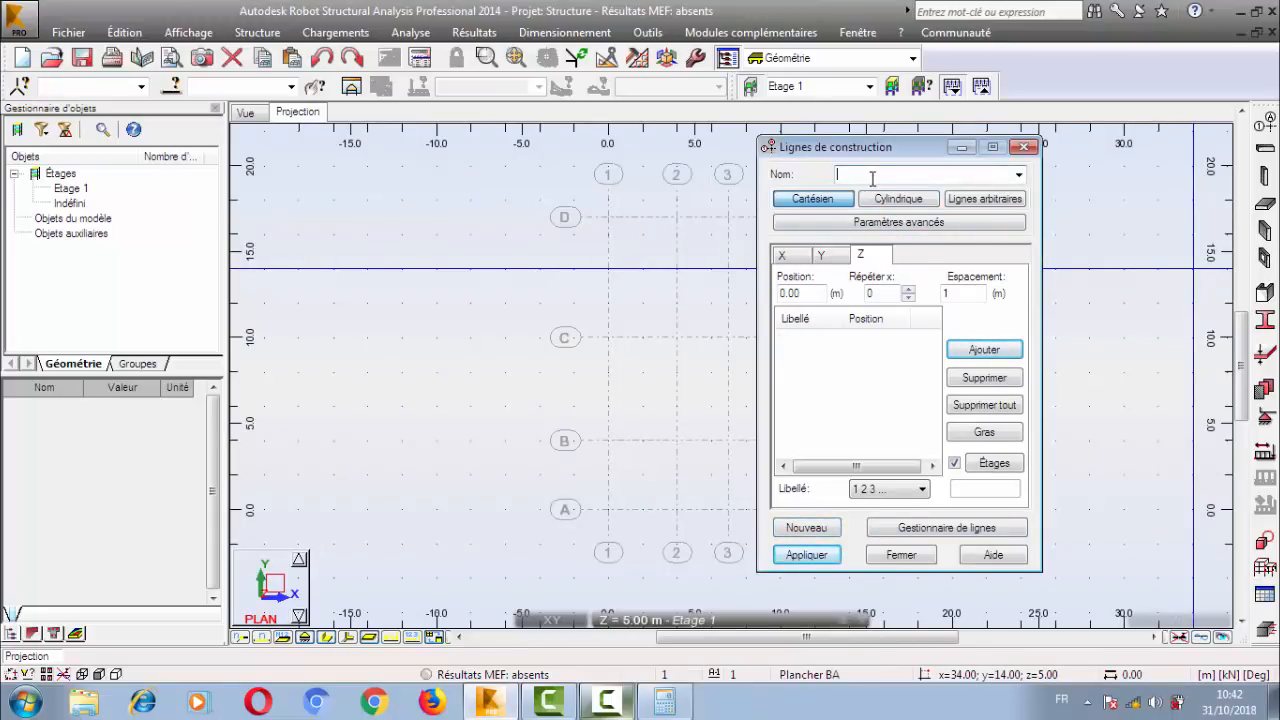
{"action": "type", "text": "G2"}
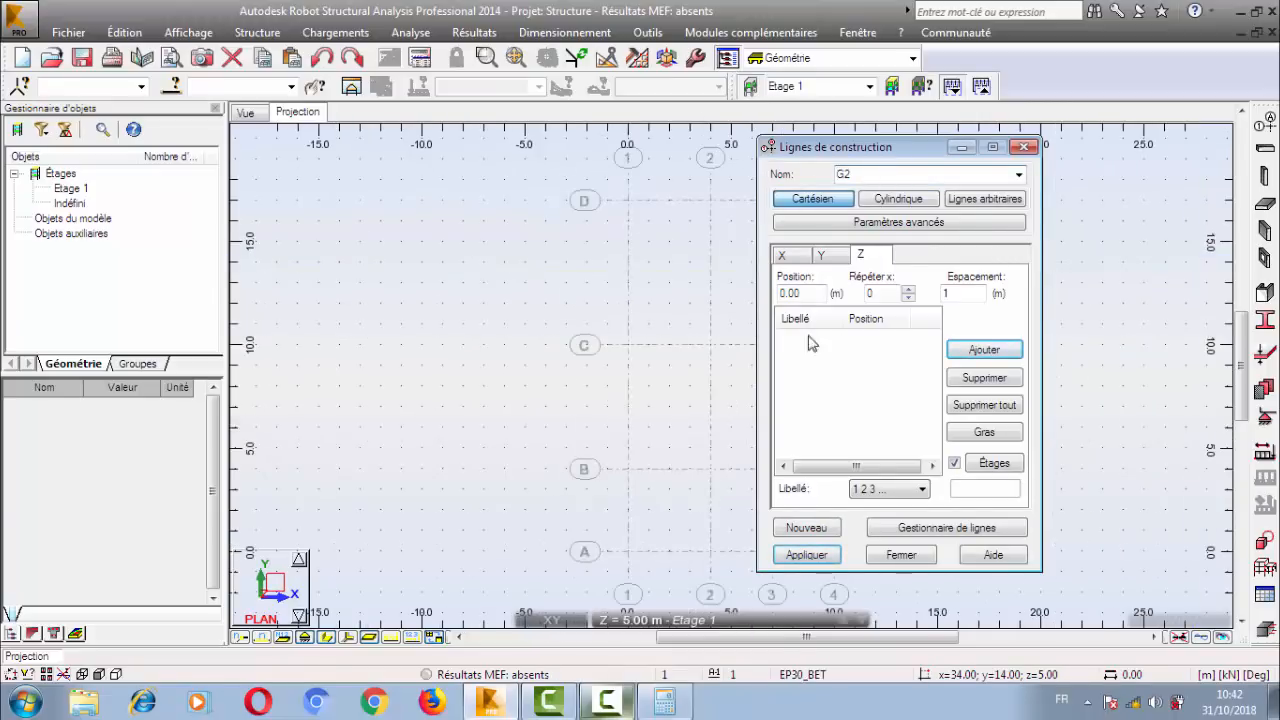
Recall construction line set G1 and review its Z, Y and X line definitions.
{"action": "scroll", "coordinate": [630, 291], "scroll_direction": "up", "scroll_amount": 1}
{"action": "middle_click_drag", "start_coordinate": [626, 290], "coordinate": [316, 290]}
{"action": "scroll", "coordinate": [725, 280], "scroll_direction": "down", "scroll_amount": 2}
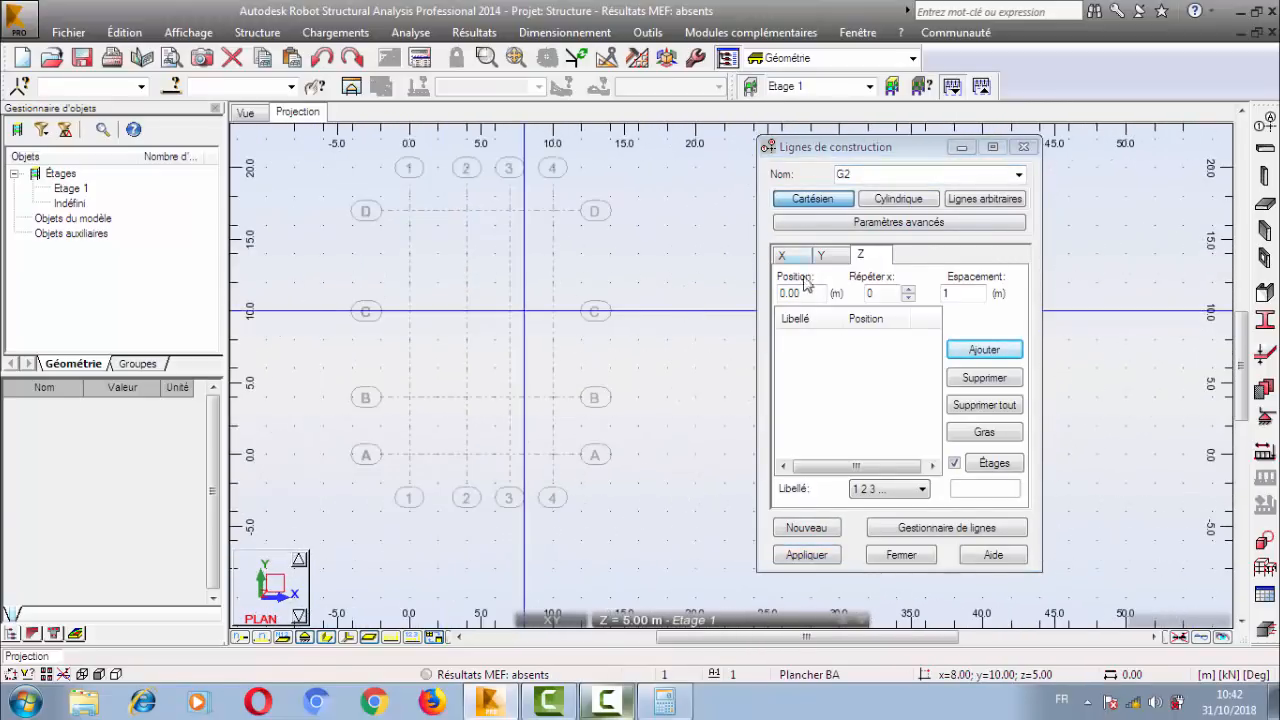
{"action": "left_click", "coordinate": [1017, 175]}
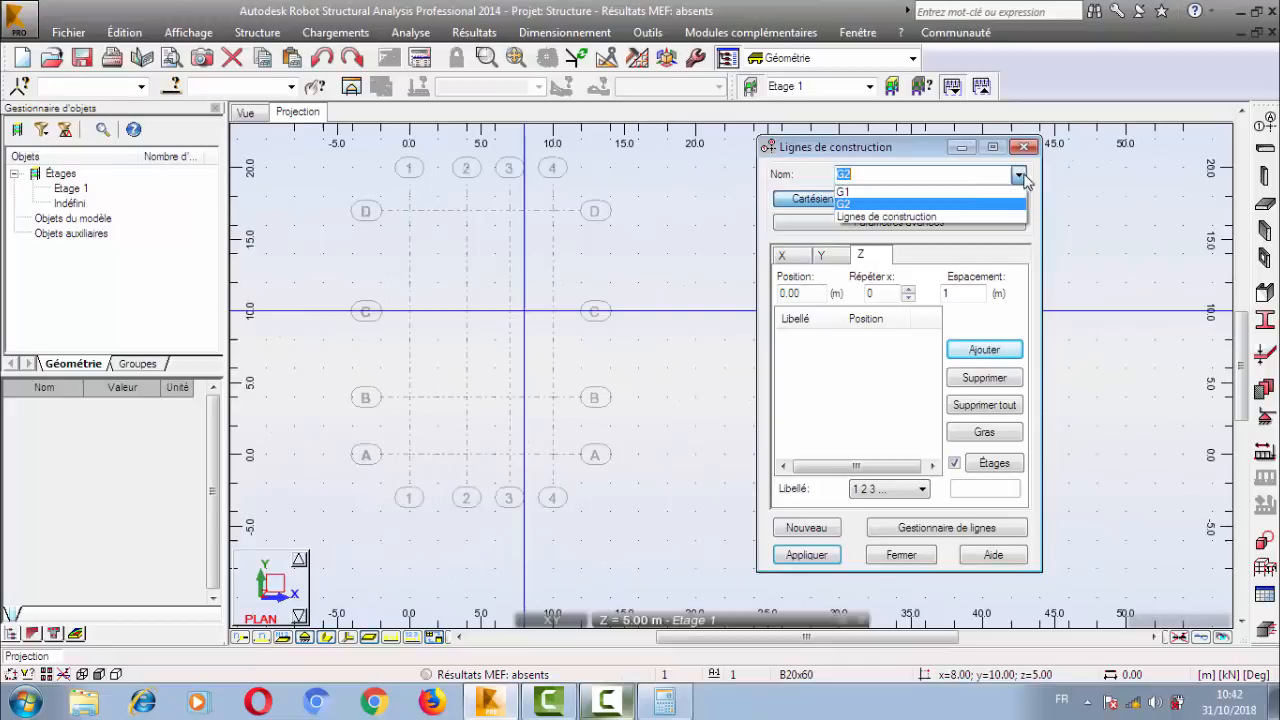
{"action": "left_click", "coordinate": [975, 191]}
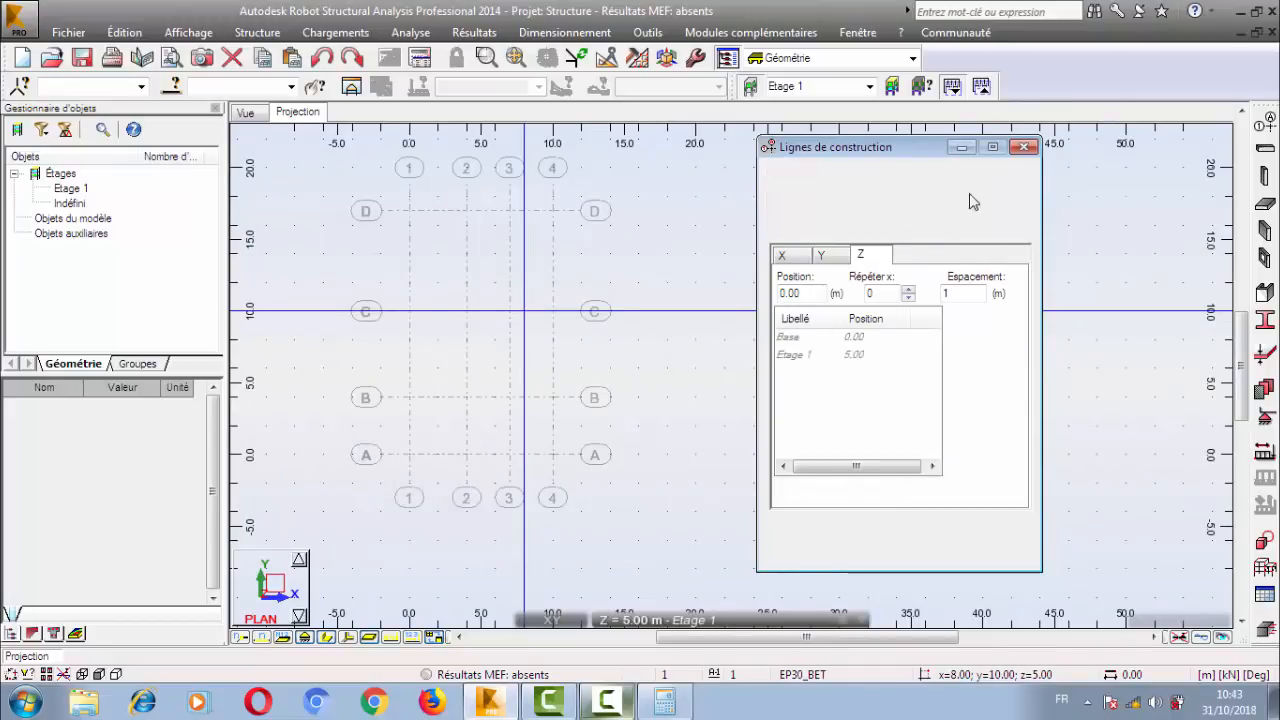
{"action": "left_click", "coordinate": [820, 256]}
{"action": "left_click", "coordinate": [782, 255]}
Switch to set G2 and add X lines from position 0 with one repetition at 3 m spacing.
{"action": "left_click", "coordinate": [1017, 175]}
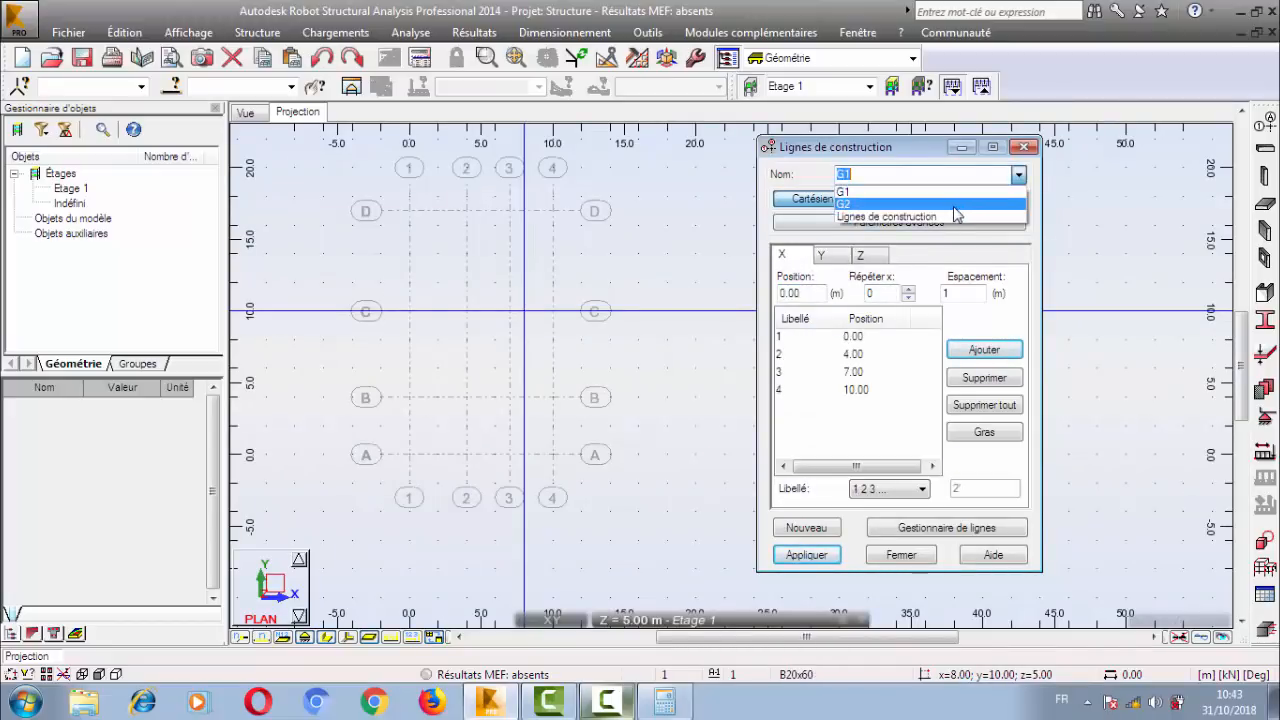
{"action": "left_click", "coordinate": [955, 205]}
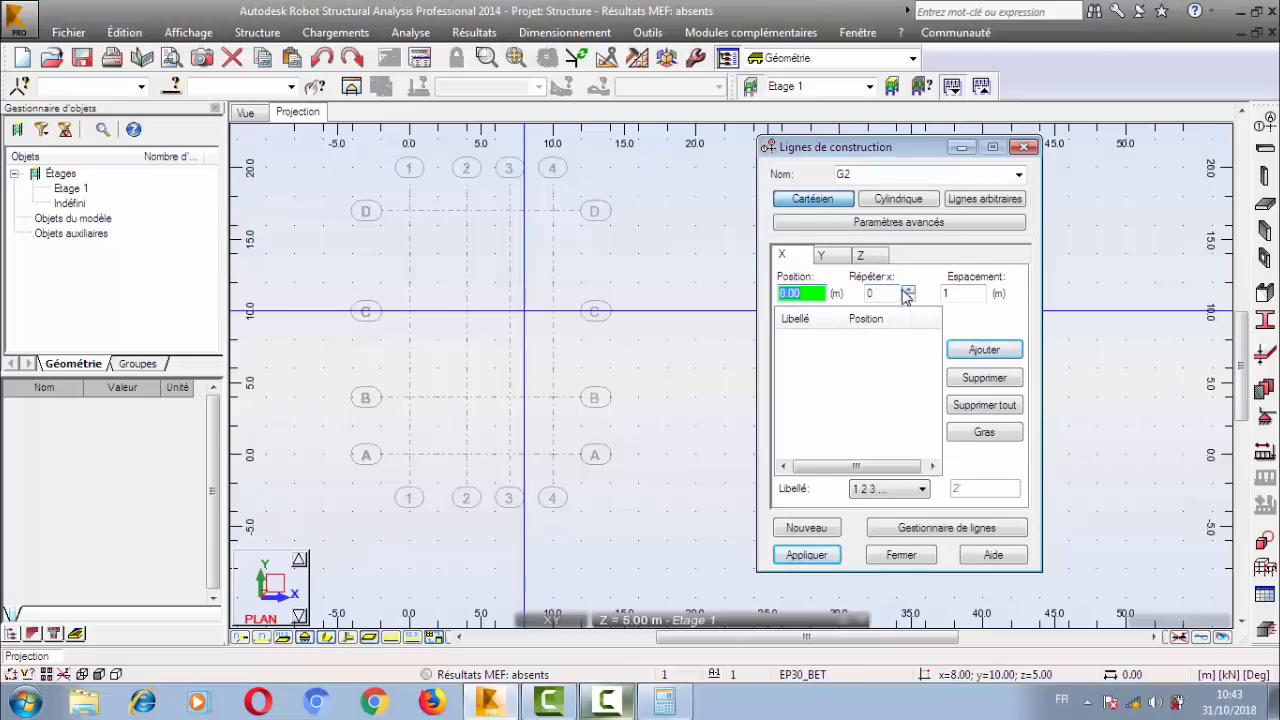
{"action": "left_click", "coordinate": [907, 289]}
{"action": "double_click", "coordinate": [960, 293]}
{"action": "type", "text": "3"}
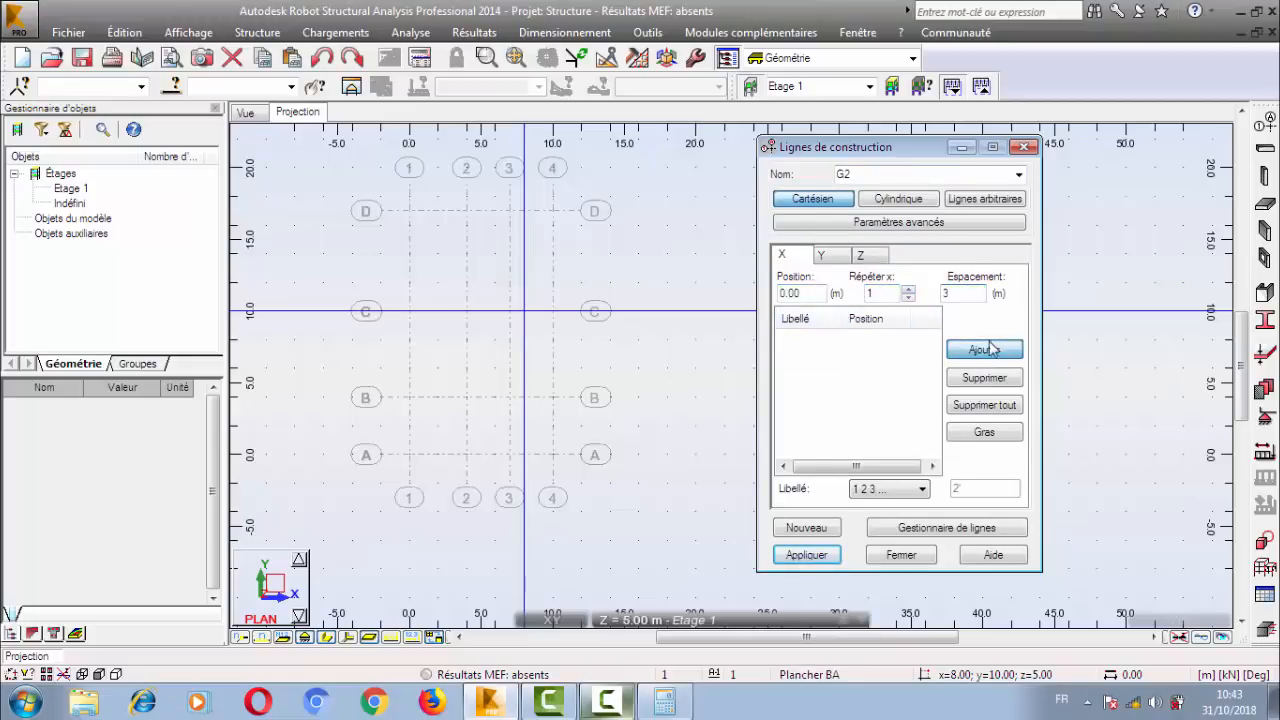
{"action": "left_click", "coordinate": [990, 348]}
Add G2's Y lines from position 0 with two repetitions at 3 m spacing.
{"action": "left_click", "coordinate": [821, 255]}
{"action": "double_click", "coordinate": [880, 293]}
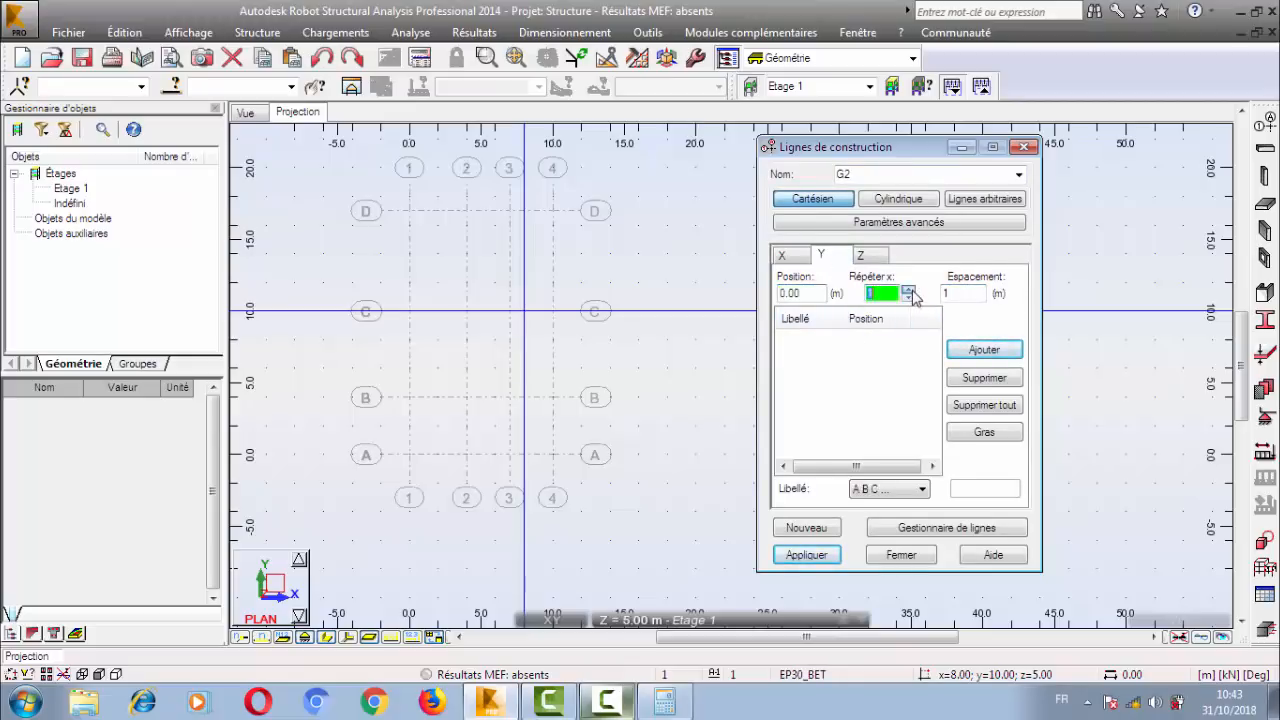
{"action": "type", "text": "2"}
{"action": "double_click", "coordinate": [958, 293]}
{"action": "type", "text": "3"}
{"action": "left_click", "coordinate": [981, 351]}
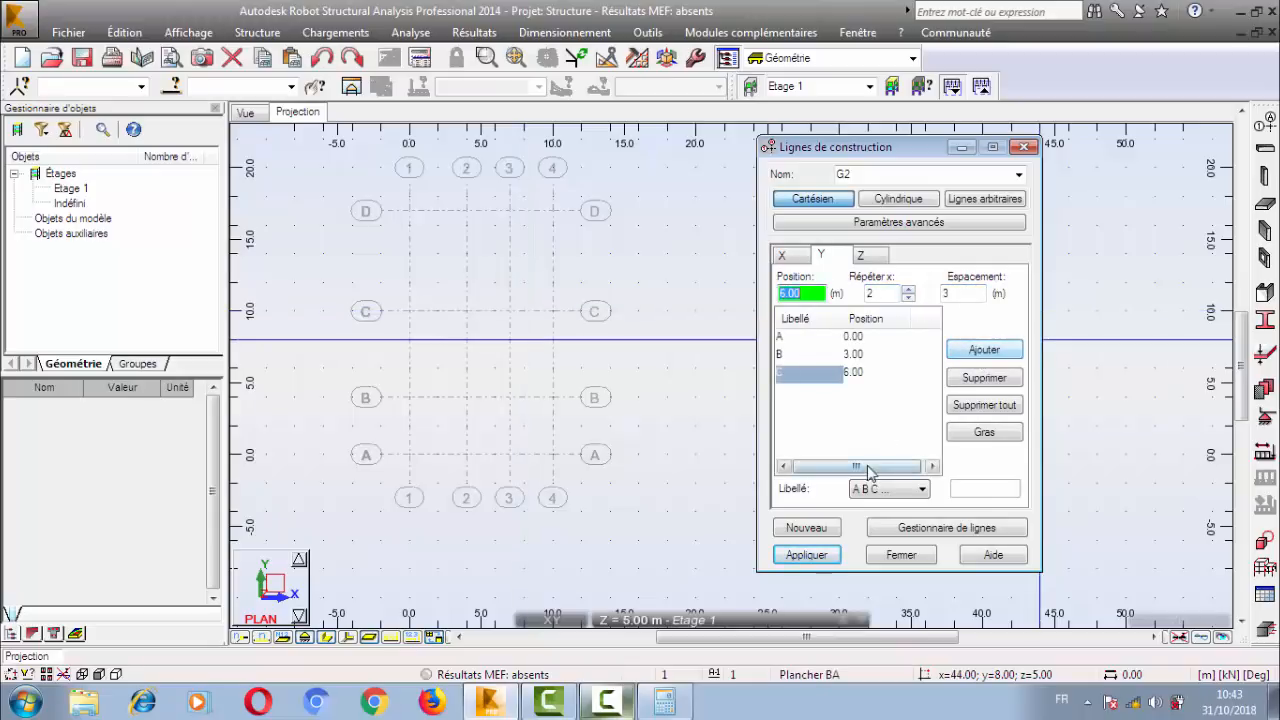
In the advanced parameters, position set G2 relative to the point 12; 0.00; 0.00 and apply it.
{"action": "left_click", "coordinate": [830, 223]}
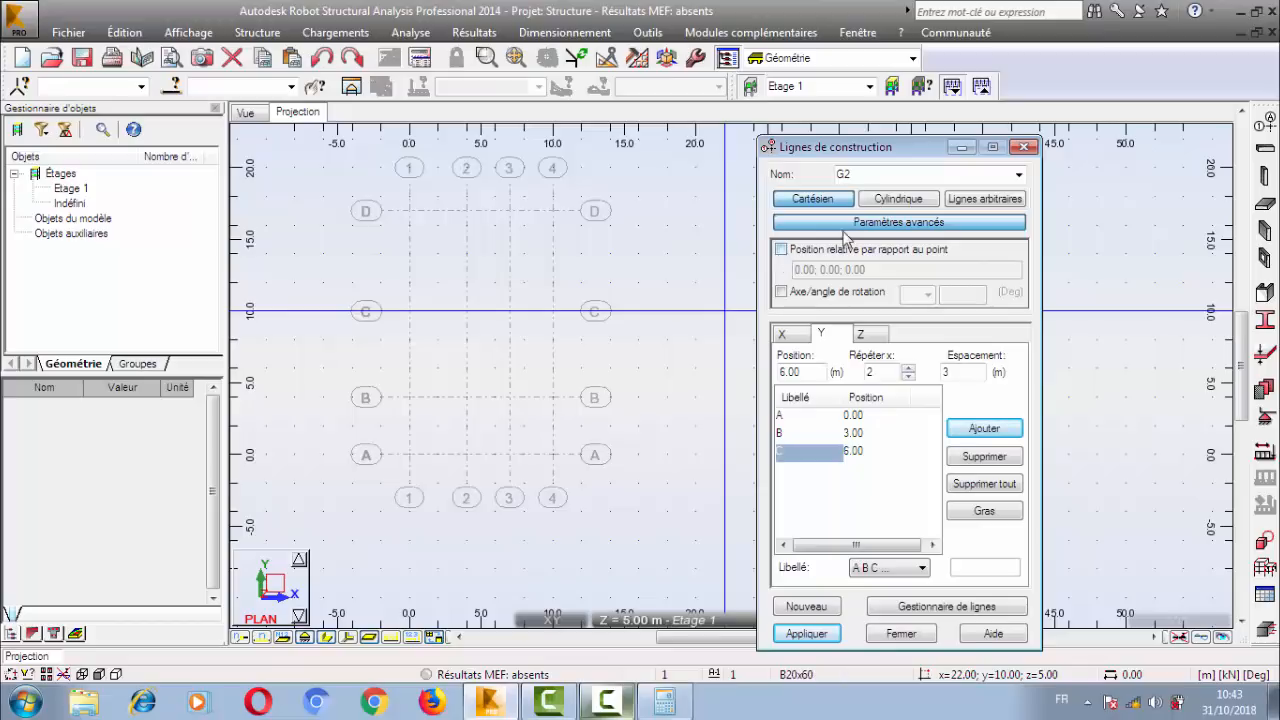
{"action": "left_click", "coordinate": [845, 226]}
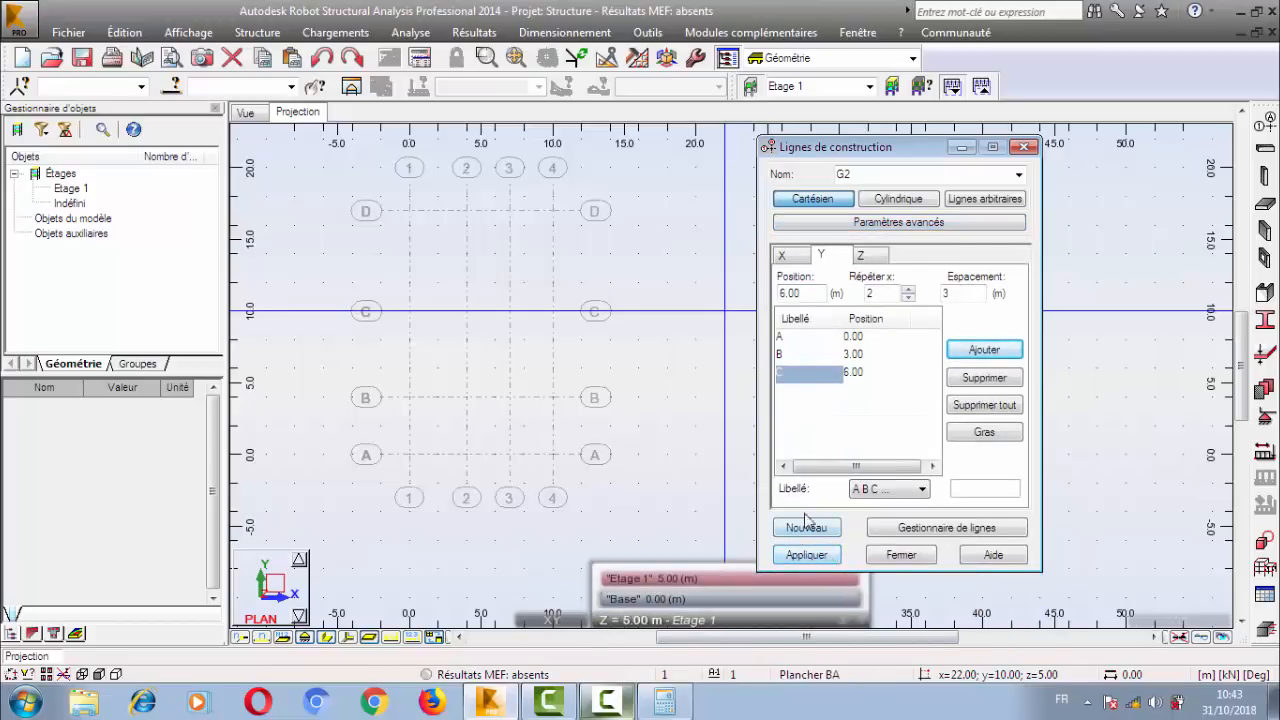
{"action": "left_click", "coordinate": [899, 222]}
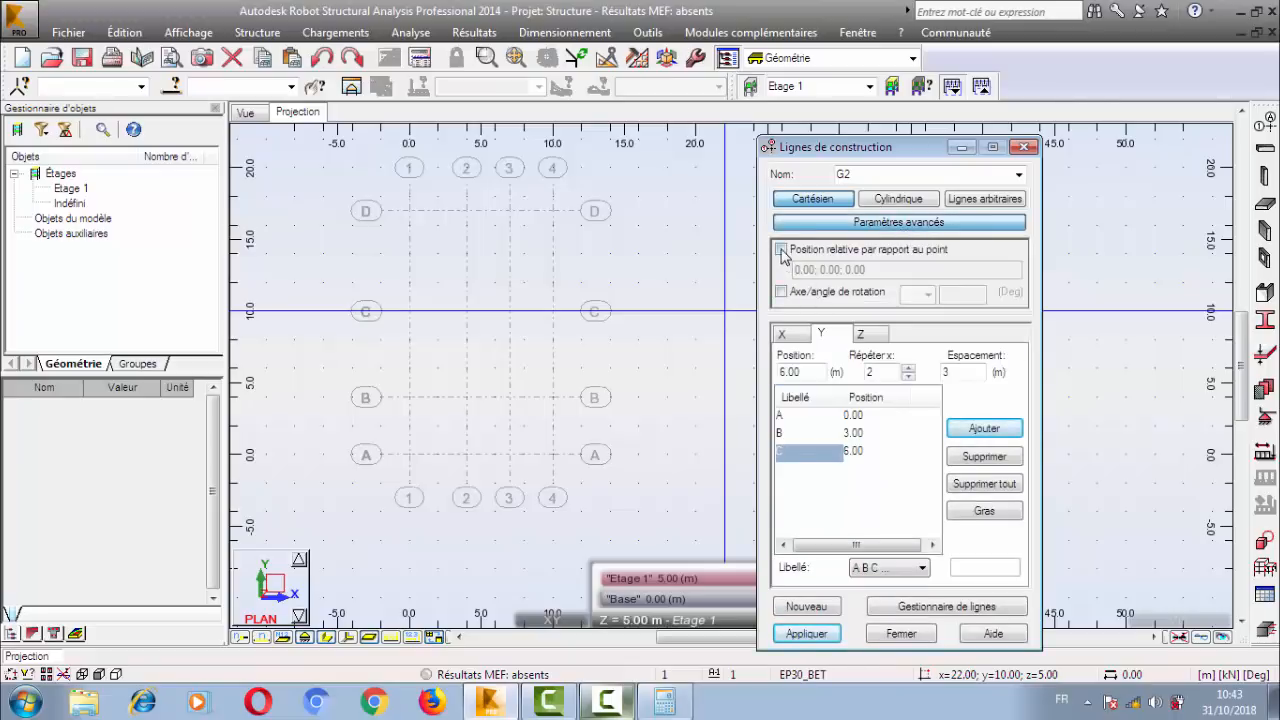
{"action": "left_click", "coordinate": [781, 250]}
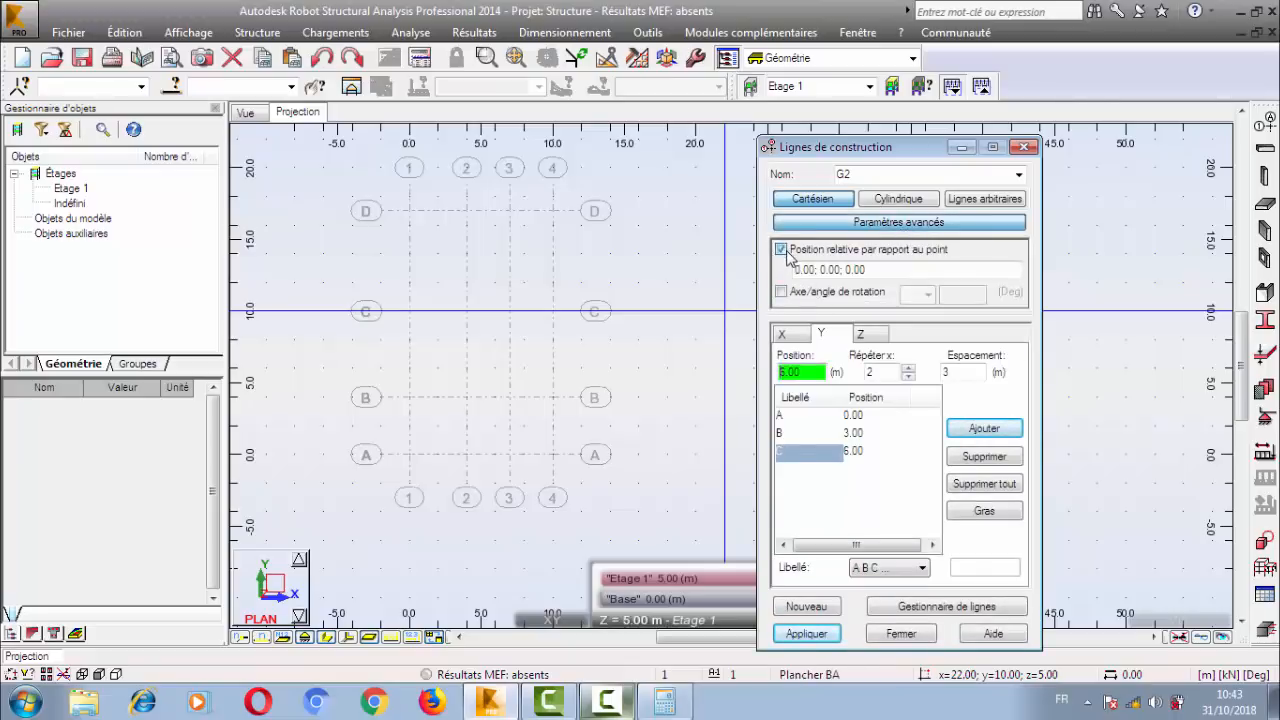
{"action": "left_click_drag", "start_coordinate": [816, 269], "coordinate": [791, 269]}
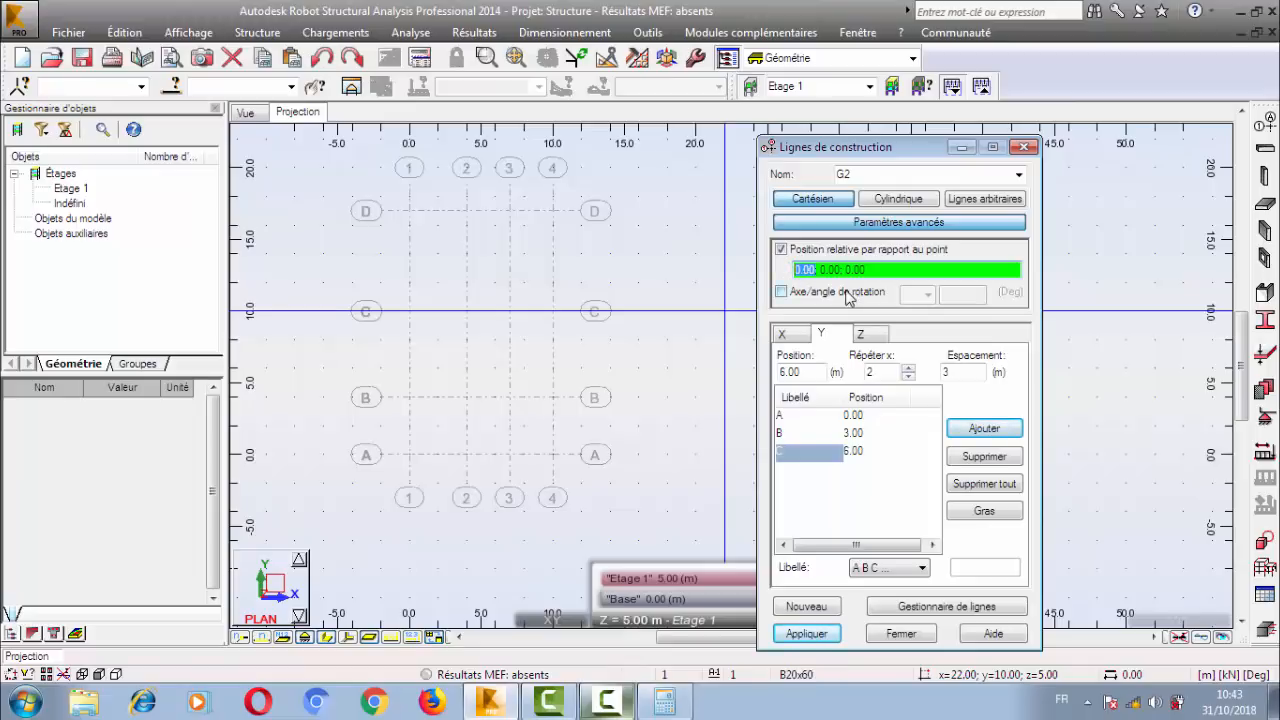
{"action": "type", "text": "12"}
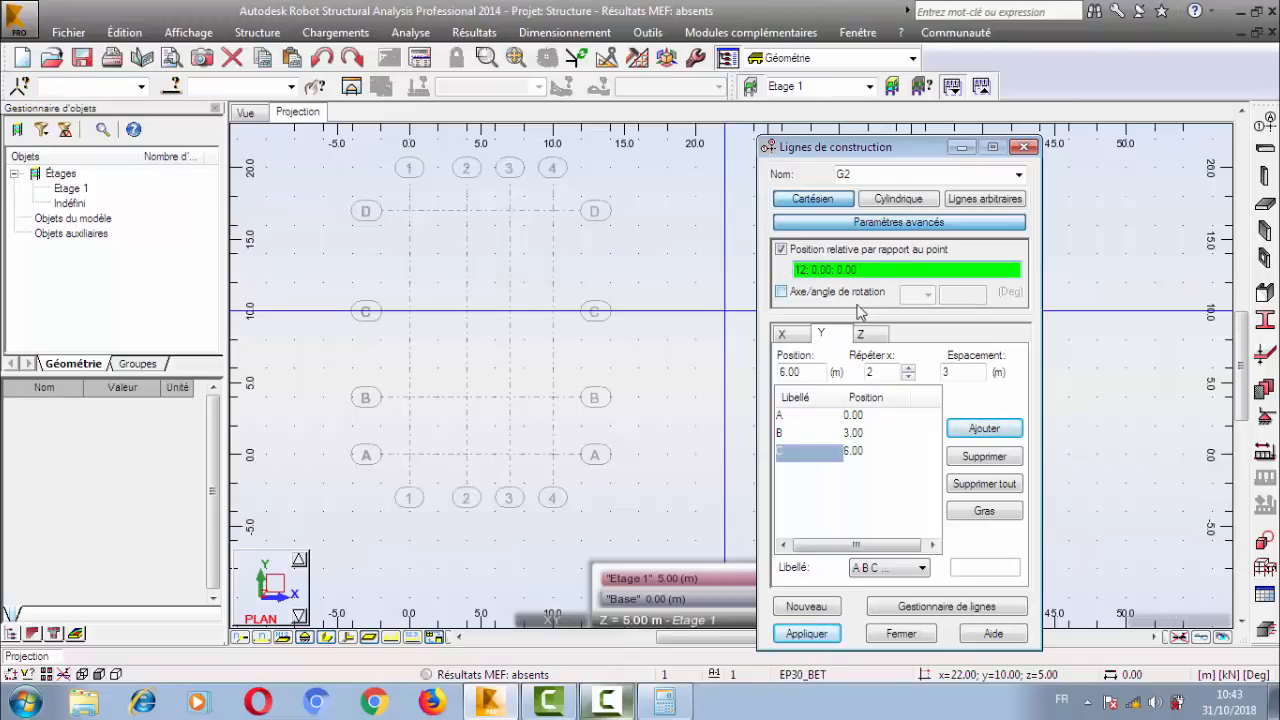
{"action": "left_click", "coordinate": [804, 640]}
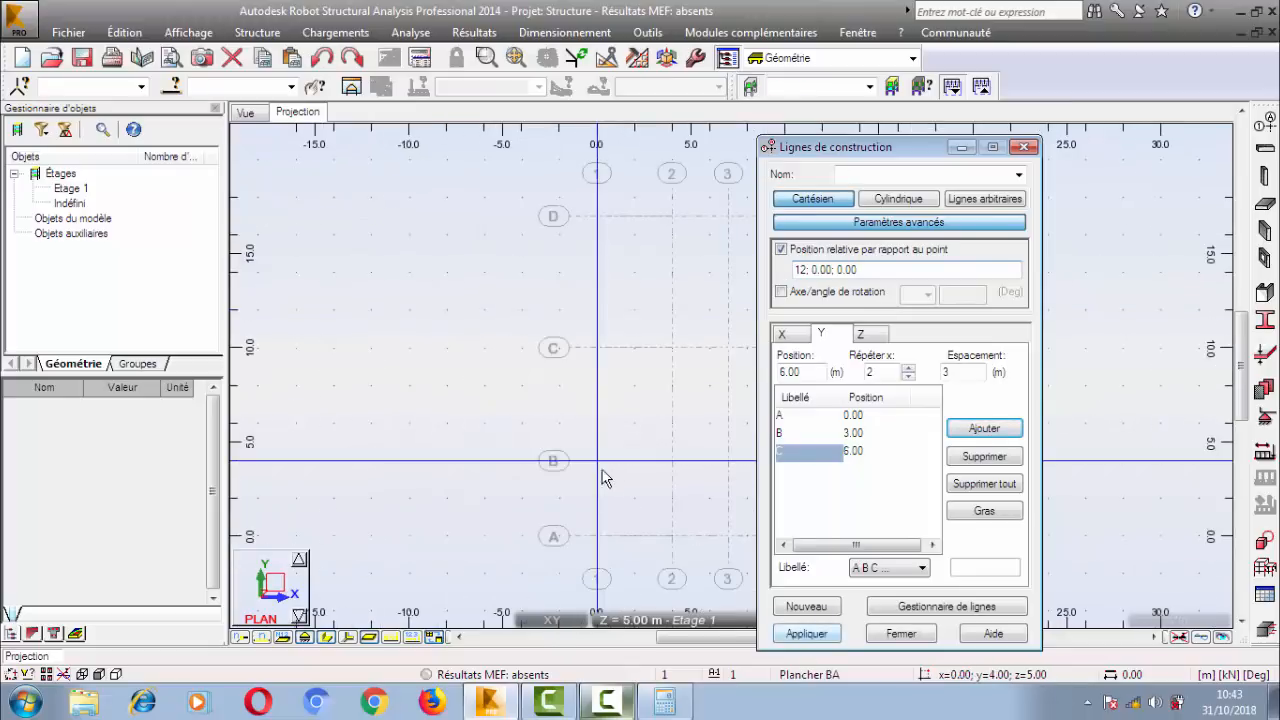
Examine the G1 and G2 grids where they meet in the plan and close the construction line definition.
{"action": "mouse_move", "coordinate": [648, 424]}
{"action": "middle_mouse_down"}
{"action": "mouse_move", "coordinate": [472, 379]}
{"action": "mouse_move", "coordinate": [294, 386]}
{"action": "middle_mouse_up"}
{"action": "scroll", "coordinate": [371, 410], "scroll_direction": "down", "scroll_amount": 2}
{"action": "middle_click_drag", "start_coordinate": [371, 411], "coordinate": [460, 381]}
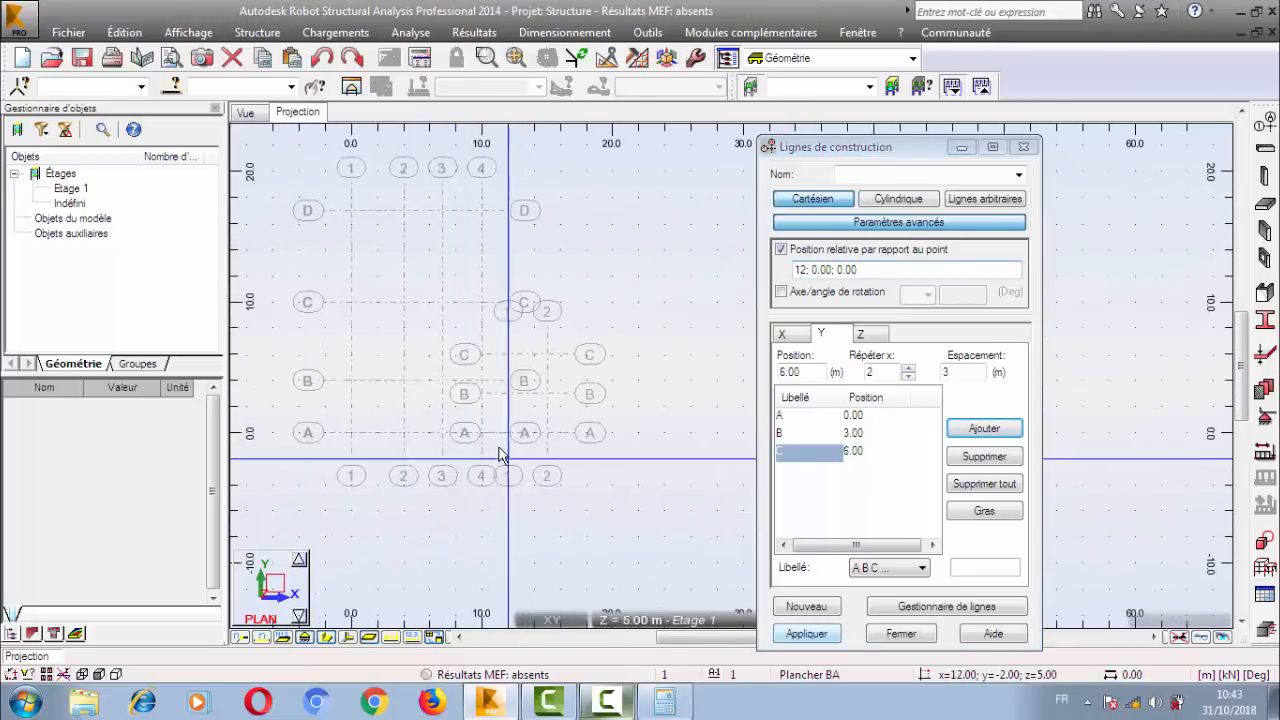
{"action": "scroll", "coordinate": [496, 446], "scroll_direction": "up", "scroll_amount": 4}
{"action": "scroll", "coordinate": [496, 446], "scroll_direction": "up", "scroll_amount": 5}
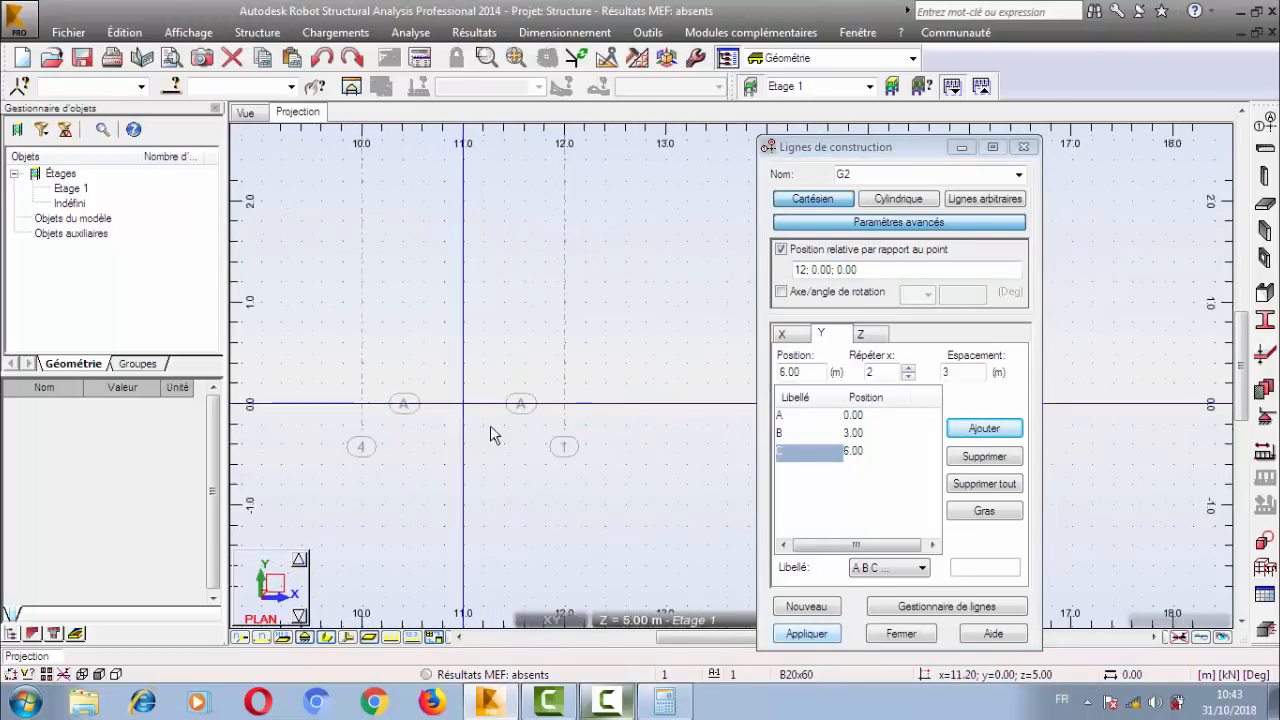
{"action": "middle_click_drag", "start_coordinate": [553, 291], "coordinate": [632, 395]}
{"action": "left_click", "coordinate": [879, 630]}
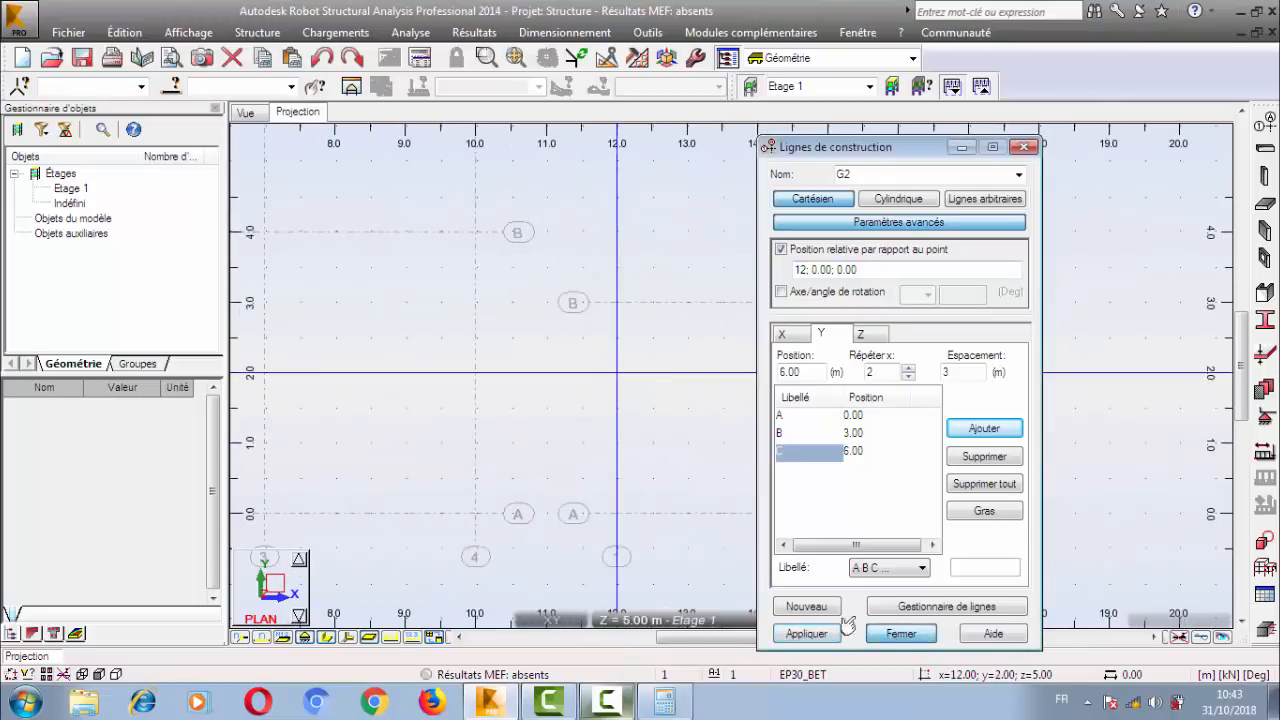
{"action": "middle_click_drag", "start_coordinate": [566, 359], "coordinate": [776, 345]}
{"action": "scroll", "coordinate": [759, 385], "scroll_direction": "down", "scroll_amount": 1}
{"action": "left_click", "coordinate": [894, 634]}
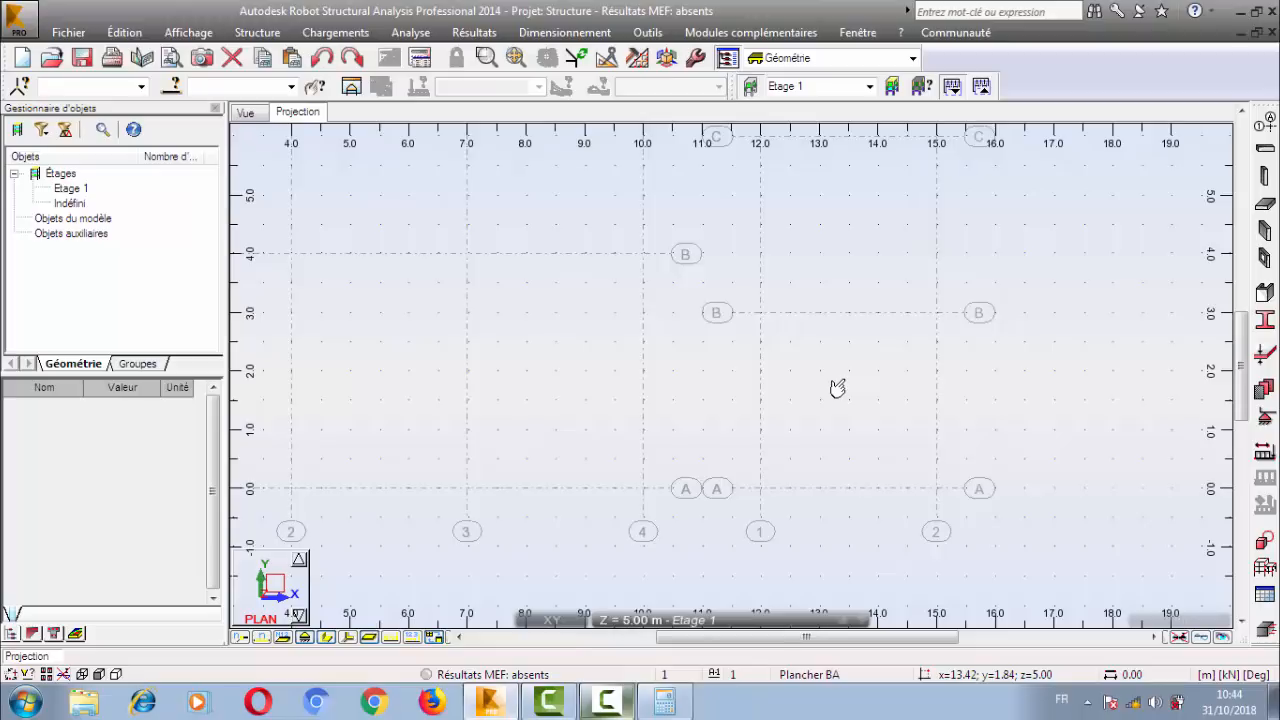
Reopen the construction line definition, make X line 4 at position 10.00 bold, and apply it to the plan.
{"action": "scroll", "coordinate": [789, 423], "scroll_direction": "down", "scroll_amount": 3}
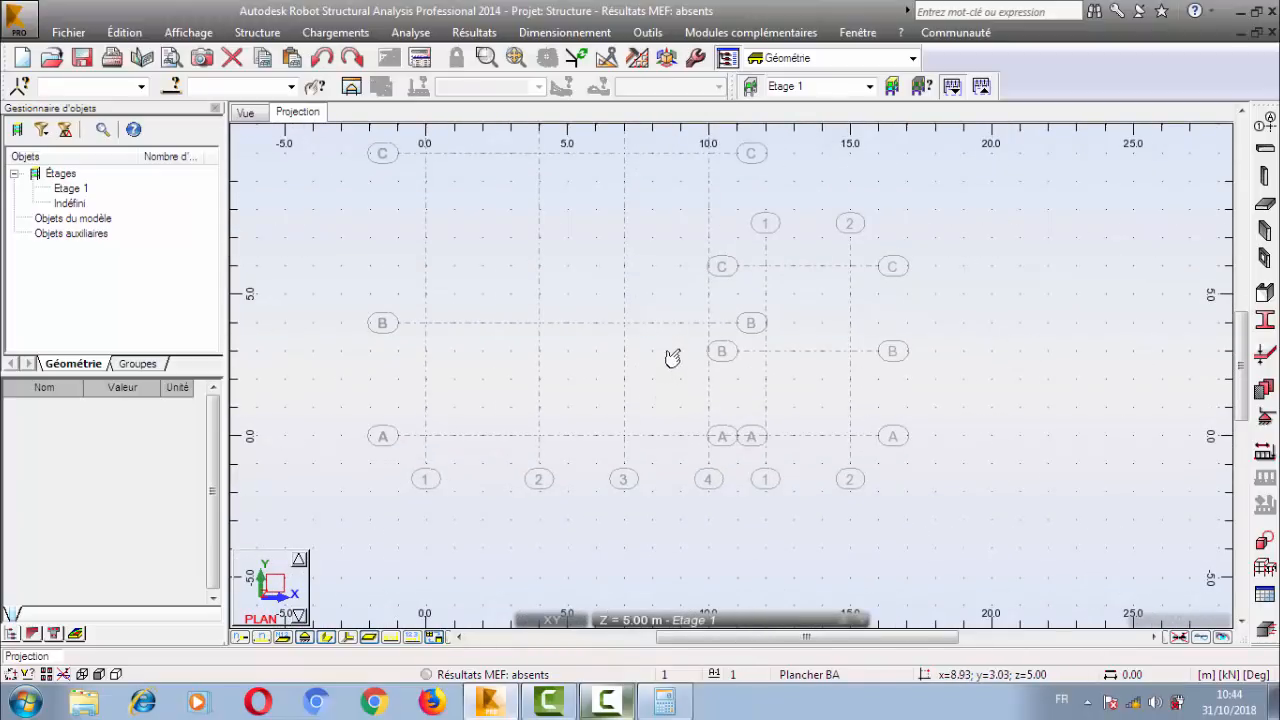
{"action": "left_click", "coordinate": [1265, 125]}
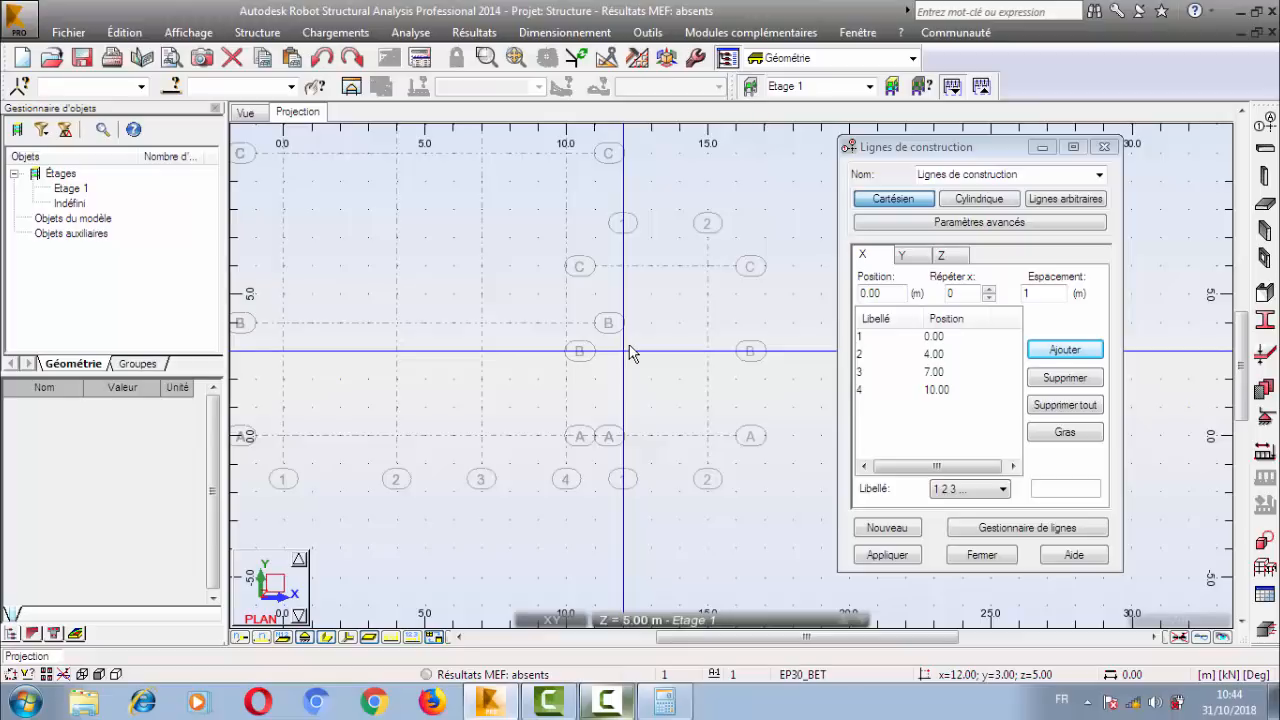
{"action": "left_click", "coordinate": [888, 390]}
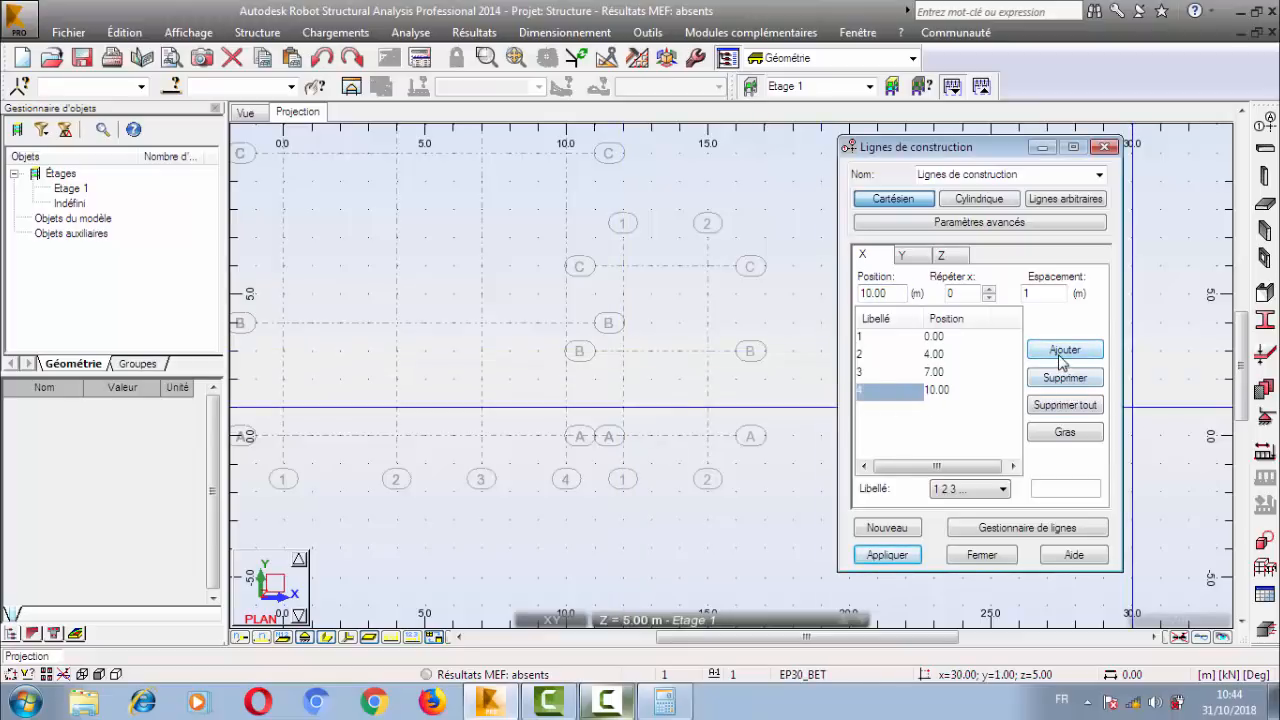
{"action": "left_click", "coordinate": [1071, 437]}
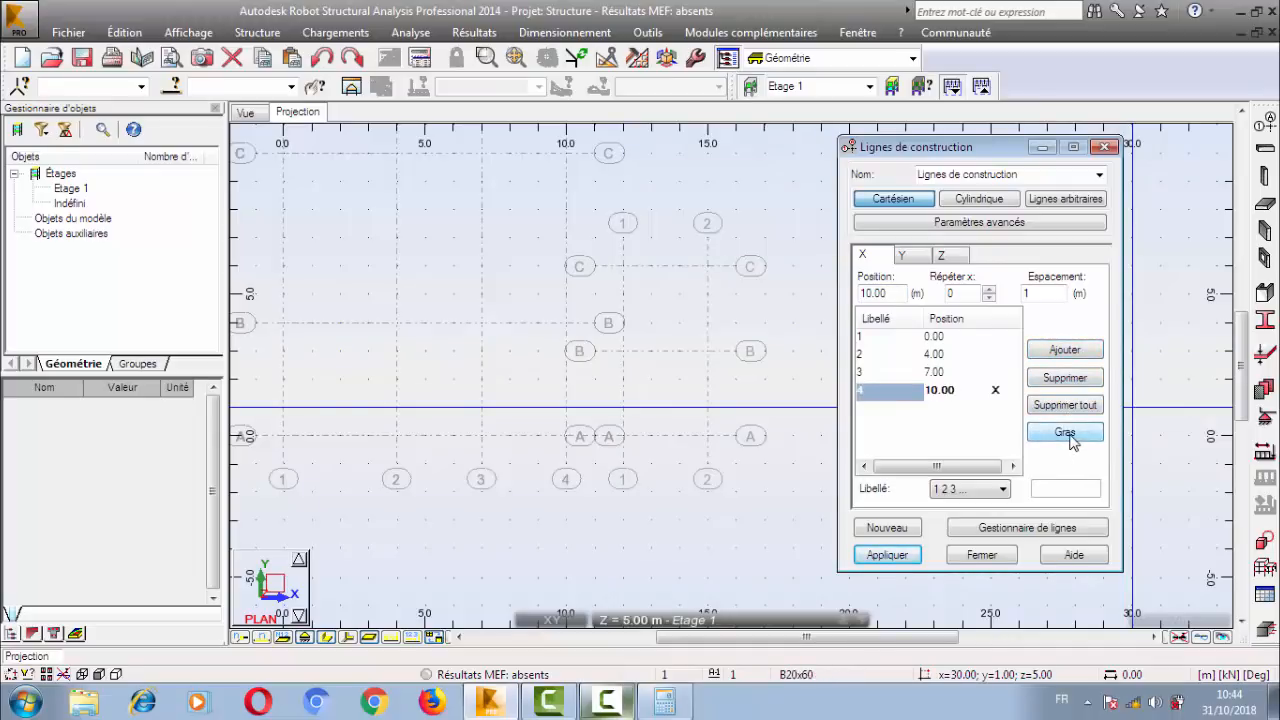
{"action": "left_click", "coordinate": [887, 555]}
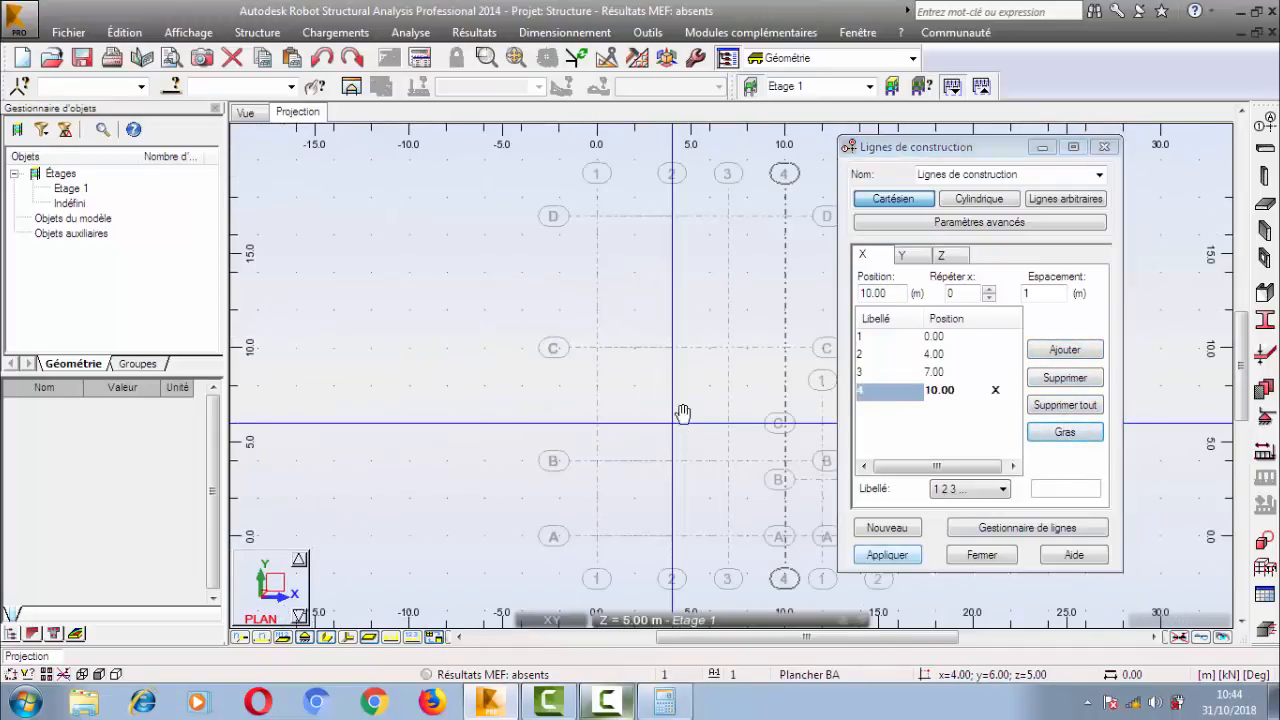
{"action": "scroll", "coordinate": [570, 350], "scroll_direction": "up", "scroll_amount": 3}
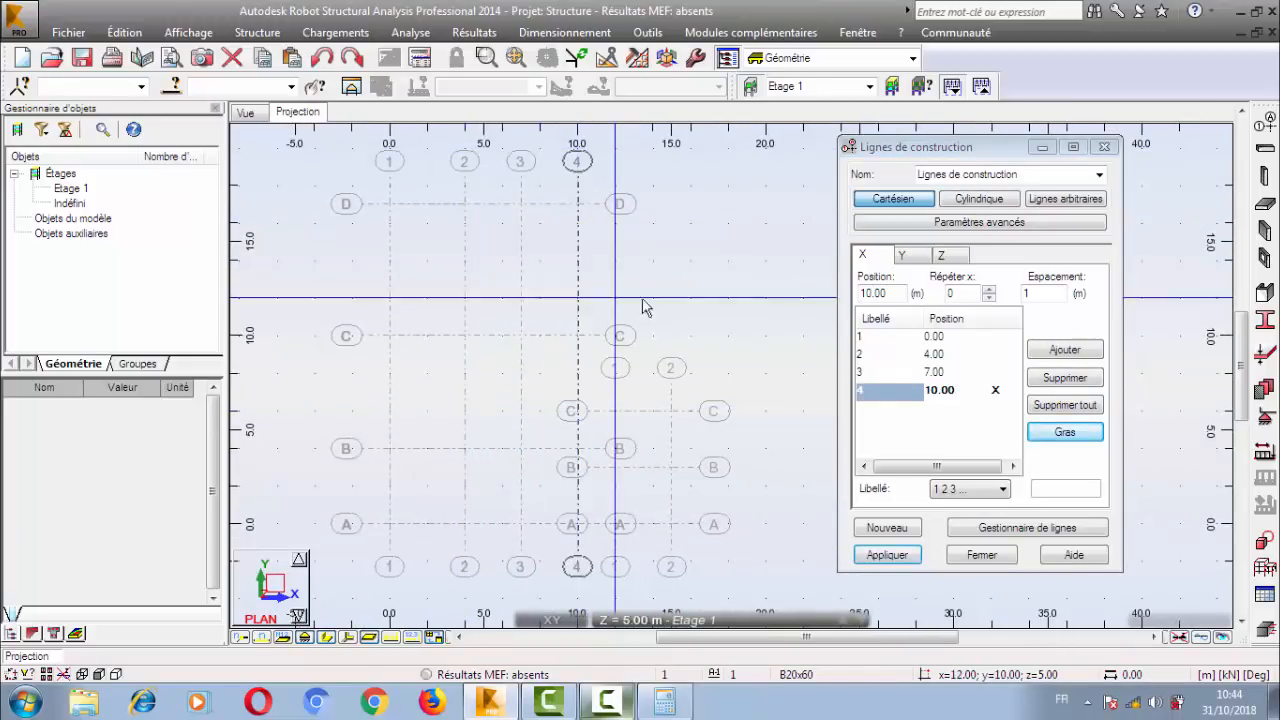
{"action": "scroll", "coordinate": [552, 357], "scroll_direction": "up", "scroll_amount": 3}
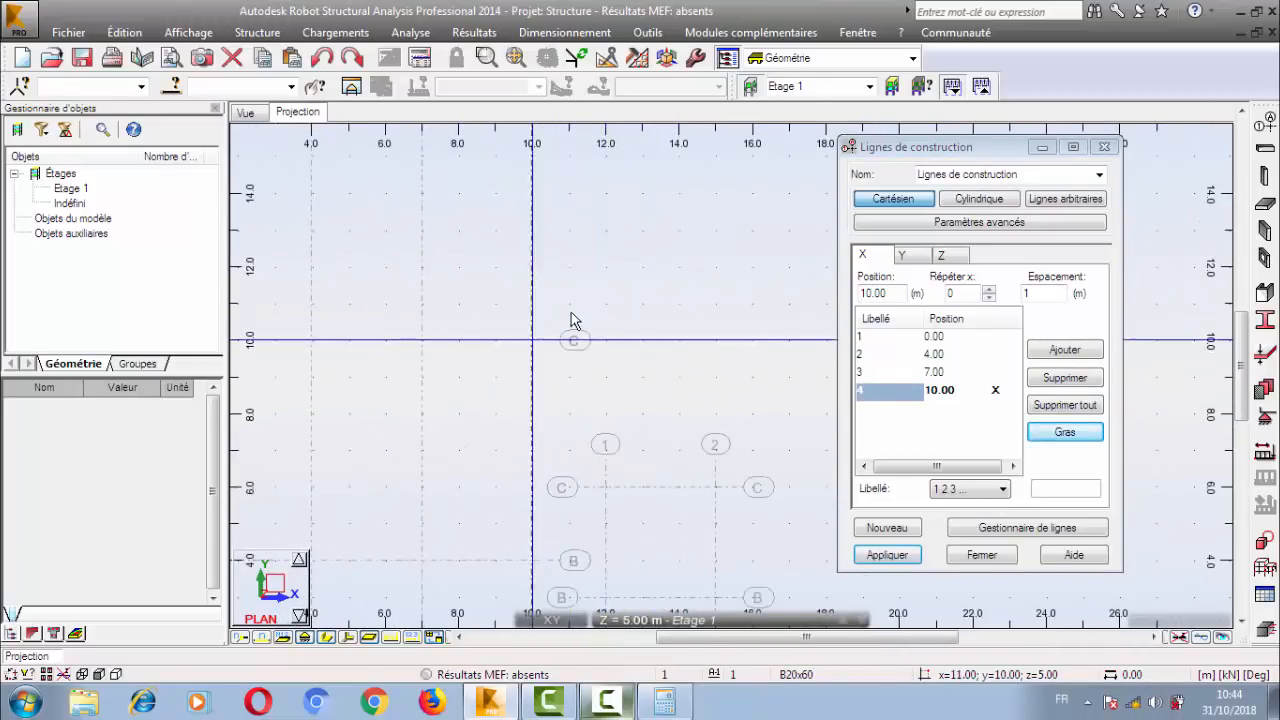
Remove the bold setting from X line 4 and apply the change to the plan.
{"action": "left_click", "coordinate": [1065, 430]}
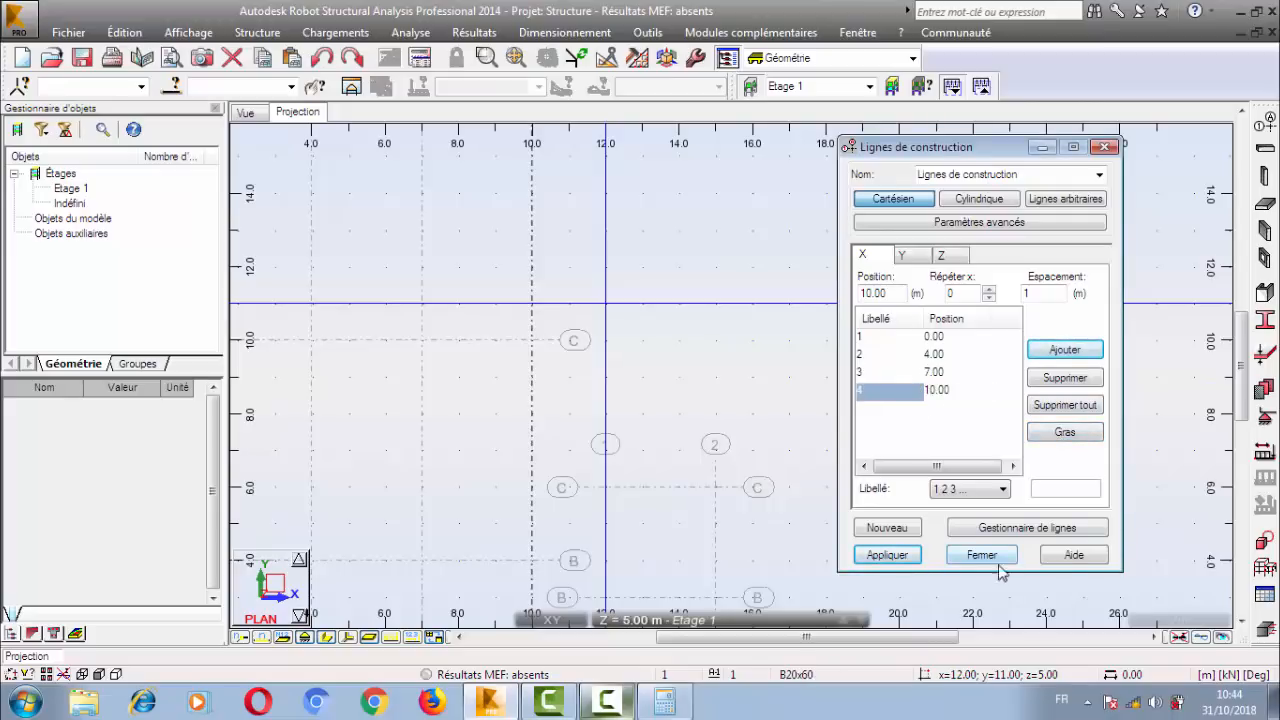
{"action": "middle_click_drag", "start_coordinate": [579, 427], "coordinate": [601, 298]}
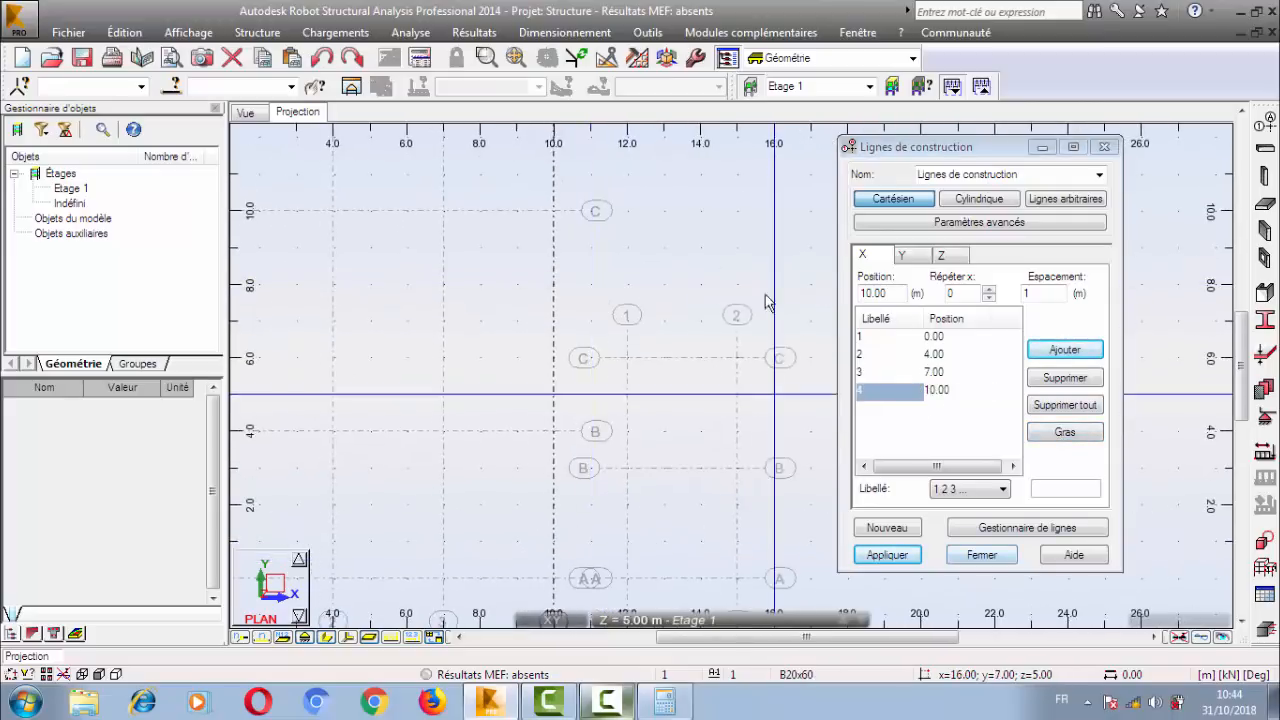
{"action": "left_click", "coordinate": [886, 555]}
{"action": "scroll", "coordinate": [734, 420], "scroll_direction": "down", "scroll_amount": 4}
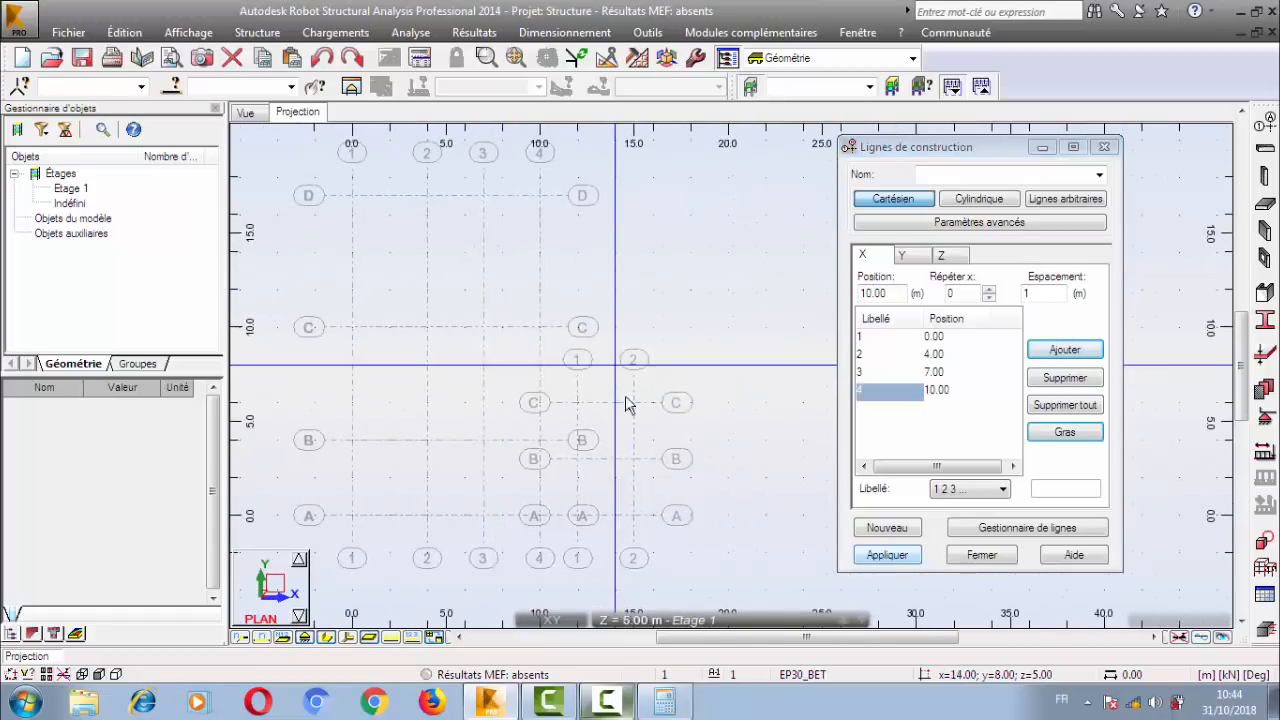
{"action": "scroll", "coordinate": [628, 398], "scroll_direction": "up", "scroll_amount": 2}
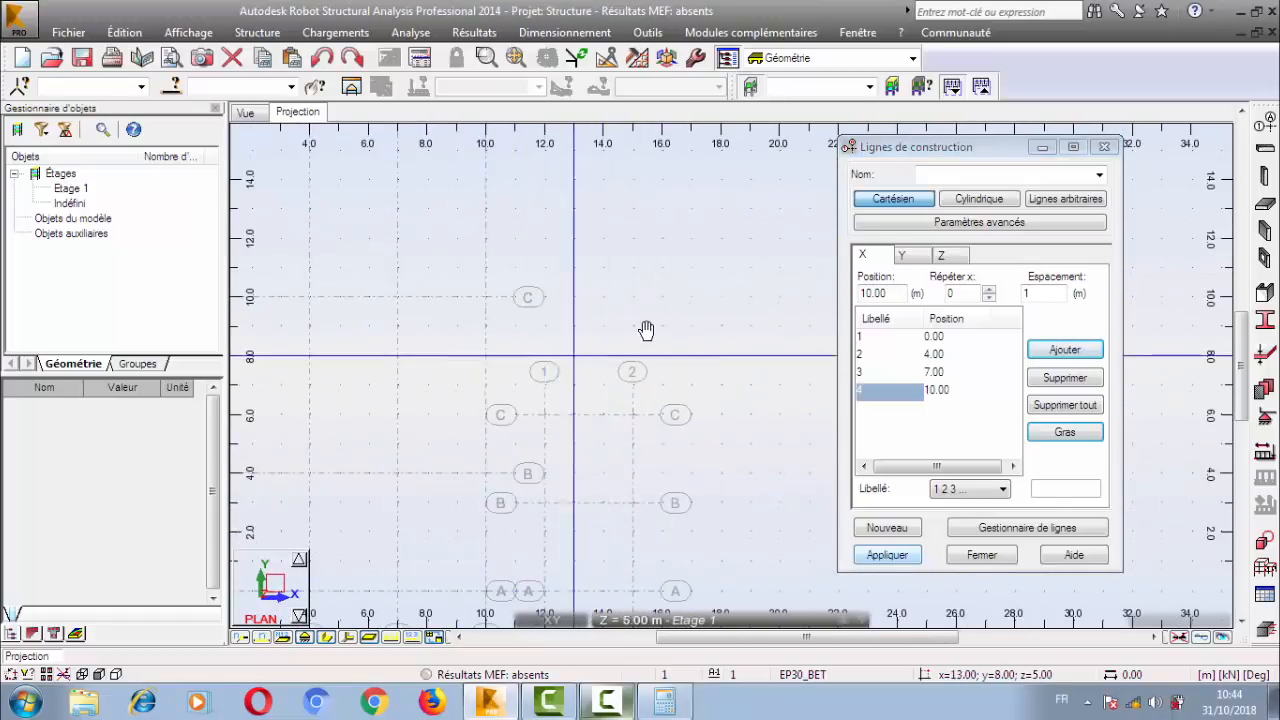
{"action": "middle_click_drag", "start_coordinate": [646, 330], "coordinate": [733, 308]}
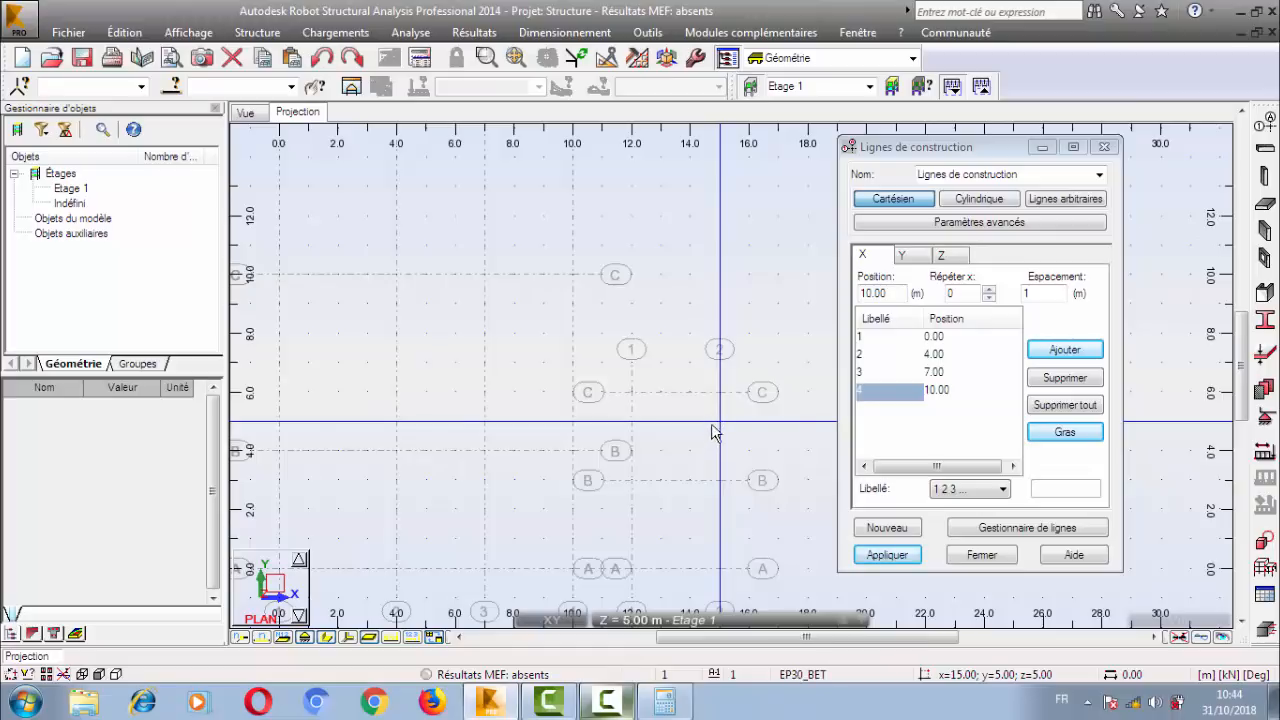
In the line manager, hide sets G1 and G2, and delete and reapply the Lignes de construction set.
{"action": "left_click", "coordinate": [1020, 530]}
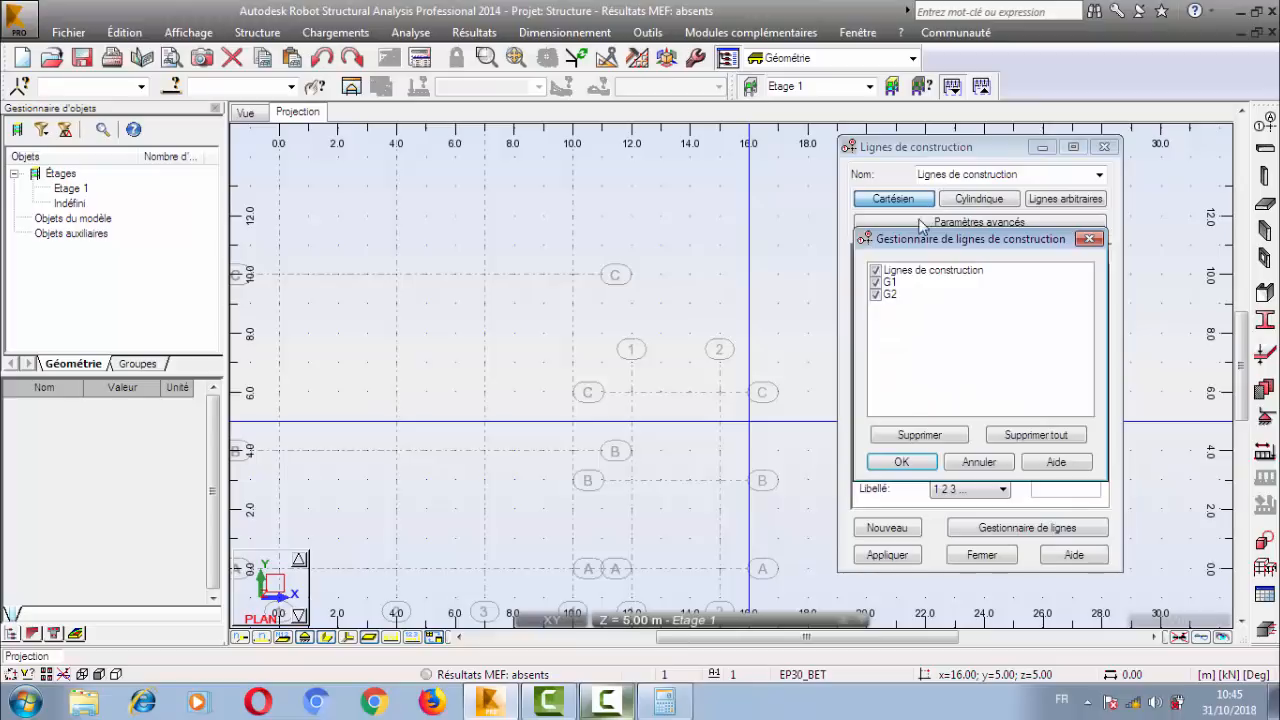
{"action": "left_click", "coordinate": [889, 285]}
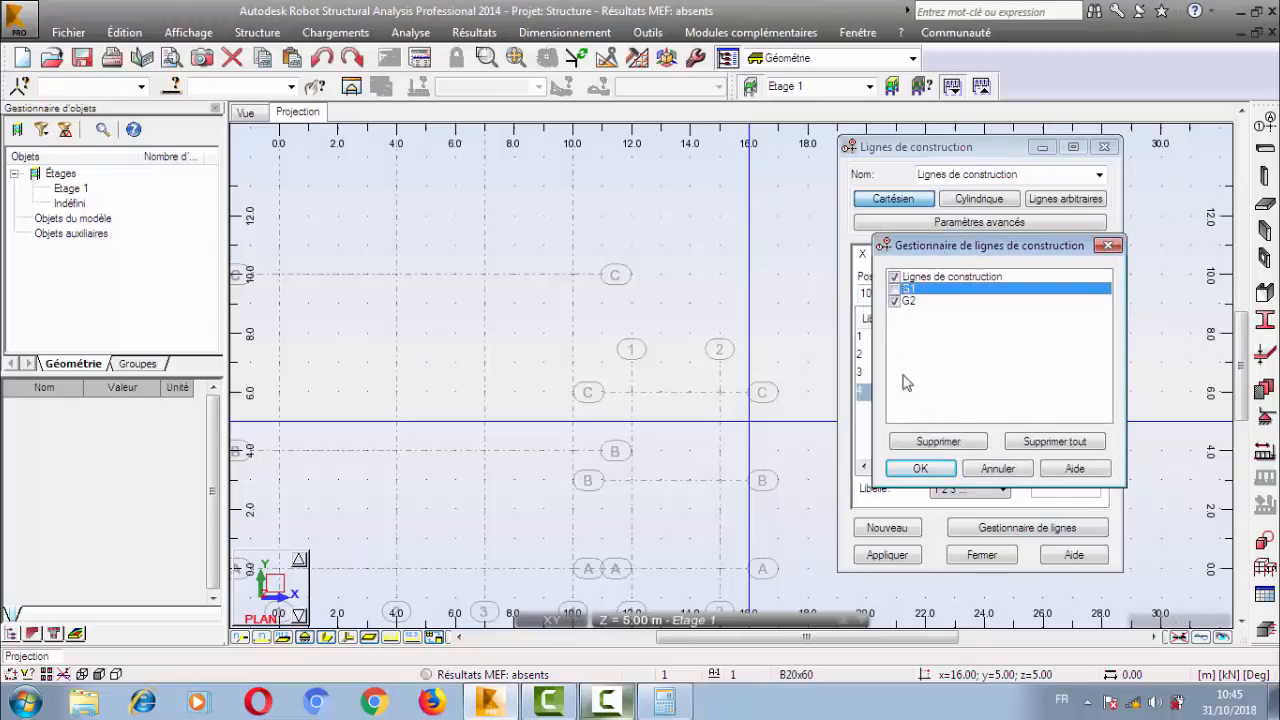
{"action": "left_click", "coordinate": [918, 440]}
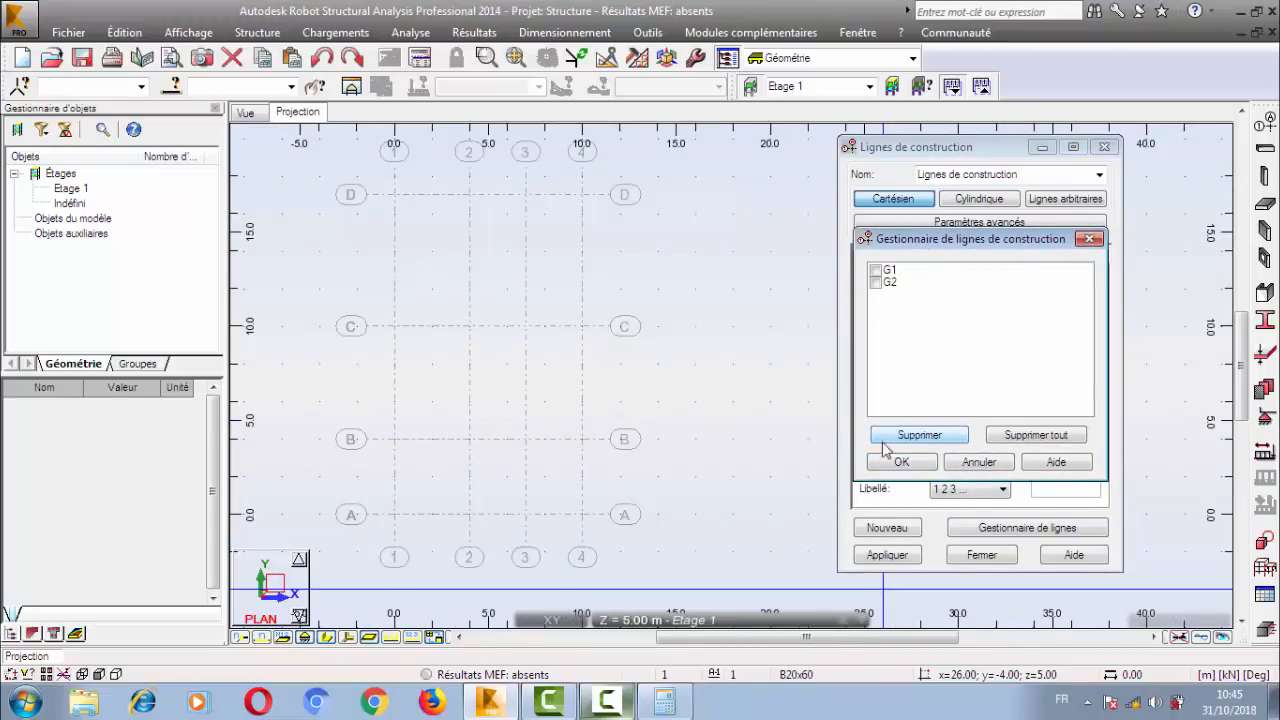
{"action": "left_click", "coordinate": [905, 463]}
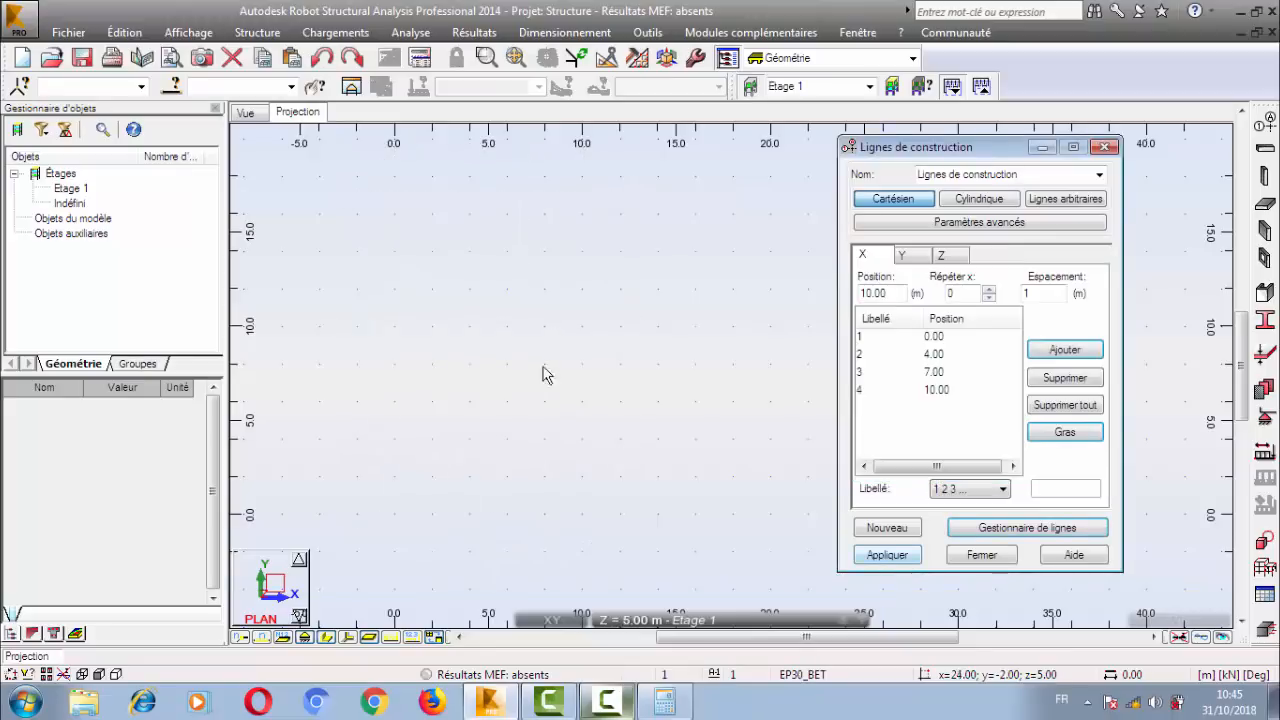
{"action": "left_click", "coordinate": [887, 554]}
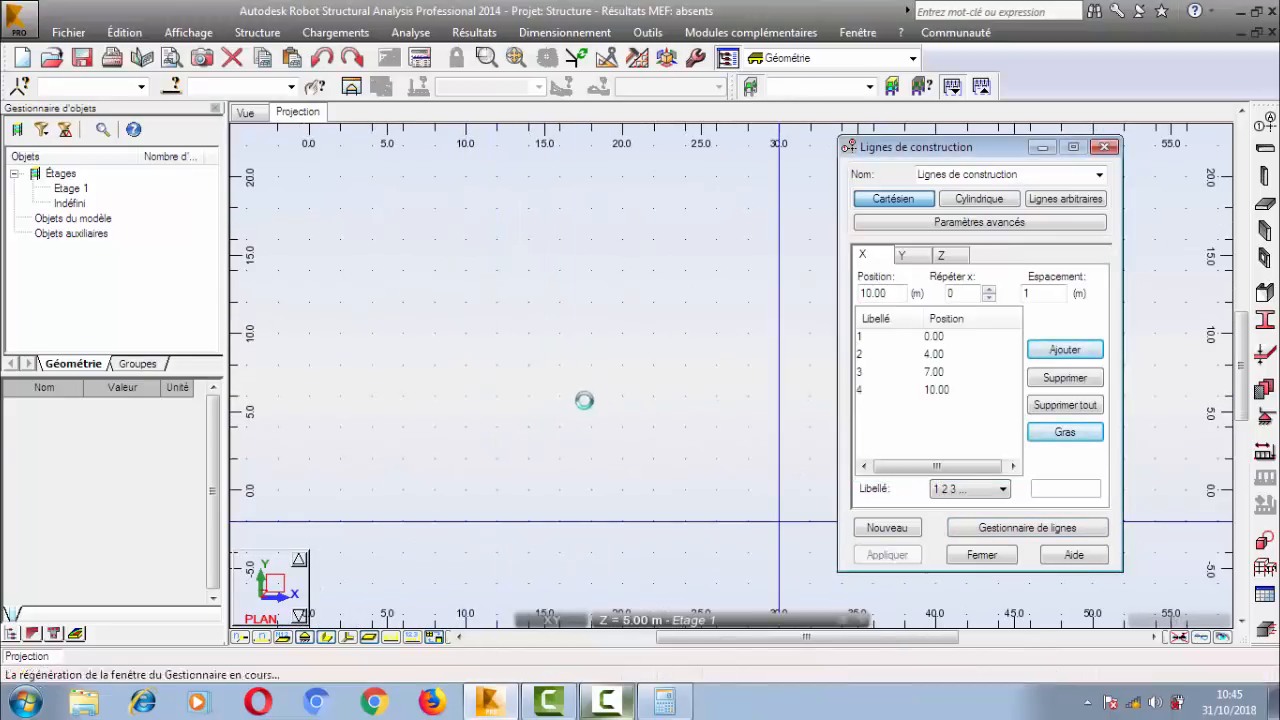
Select set G2, make it visible in the line manager alongside Lignes de construction, and apply.
{"action": "left_click", "coordinate": [1097, 176]}
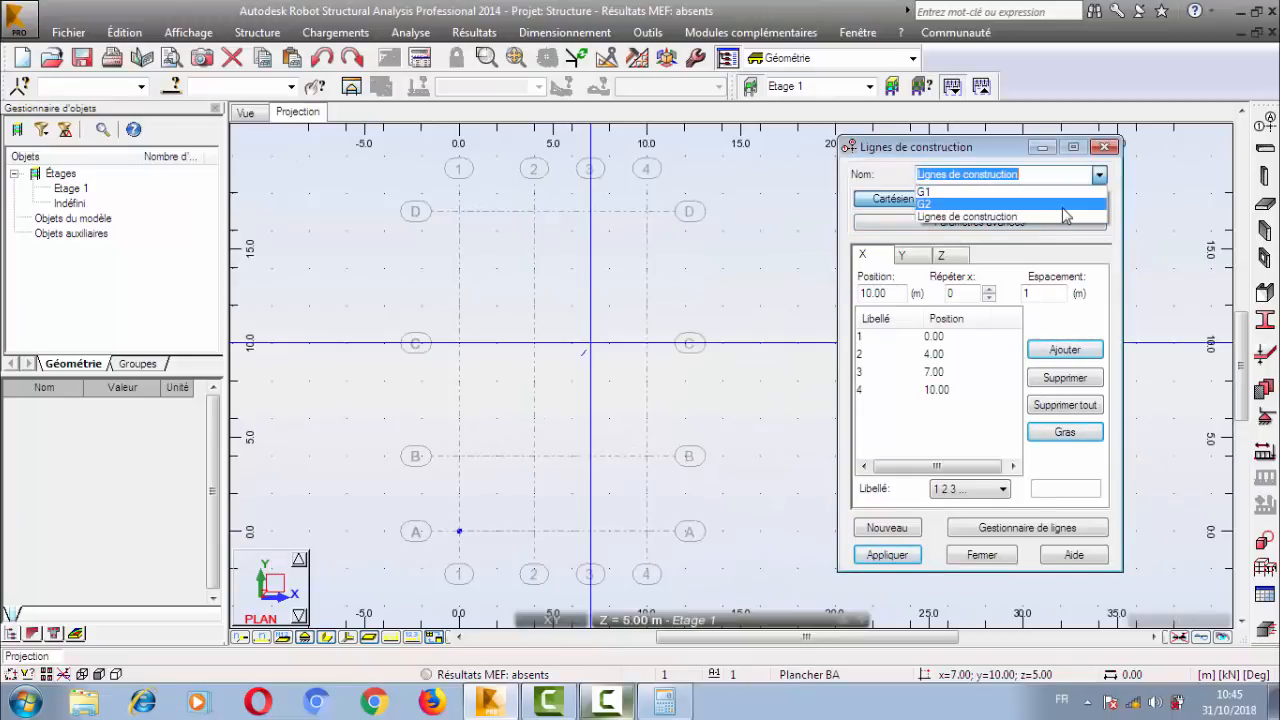
{"action": "left_click", "coordinate": [1022, 205]}
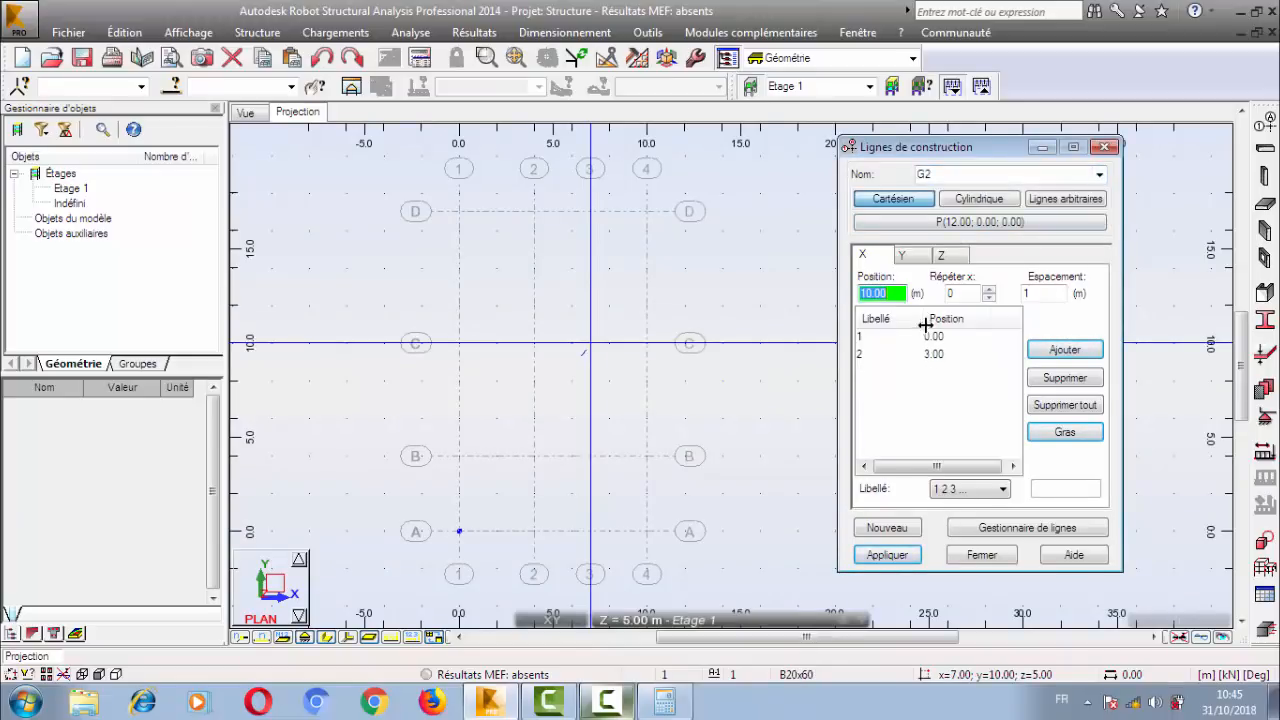
{"action": "left_click", "coordinate": [1010, 527]}
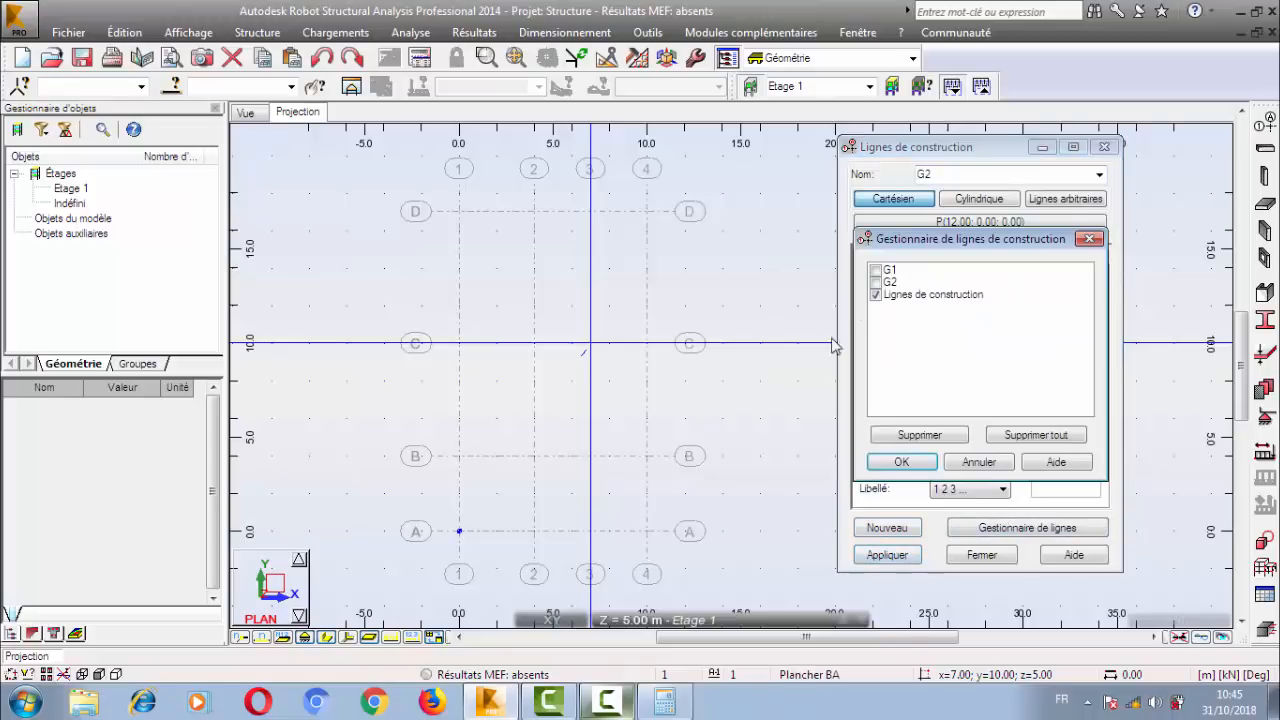
{"action": "left_click", "coordinate": [875, 283]}
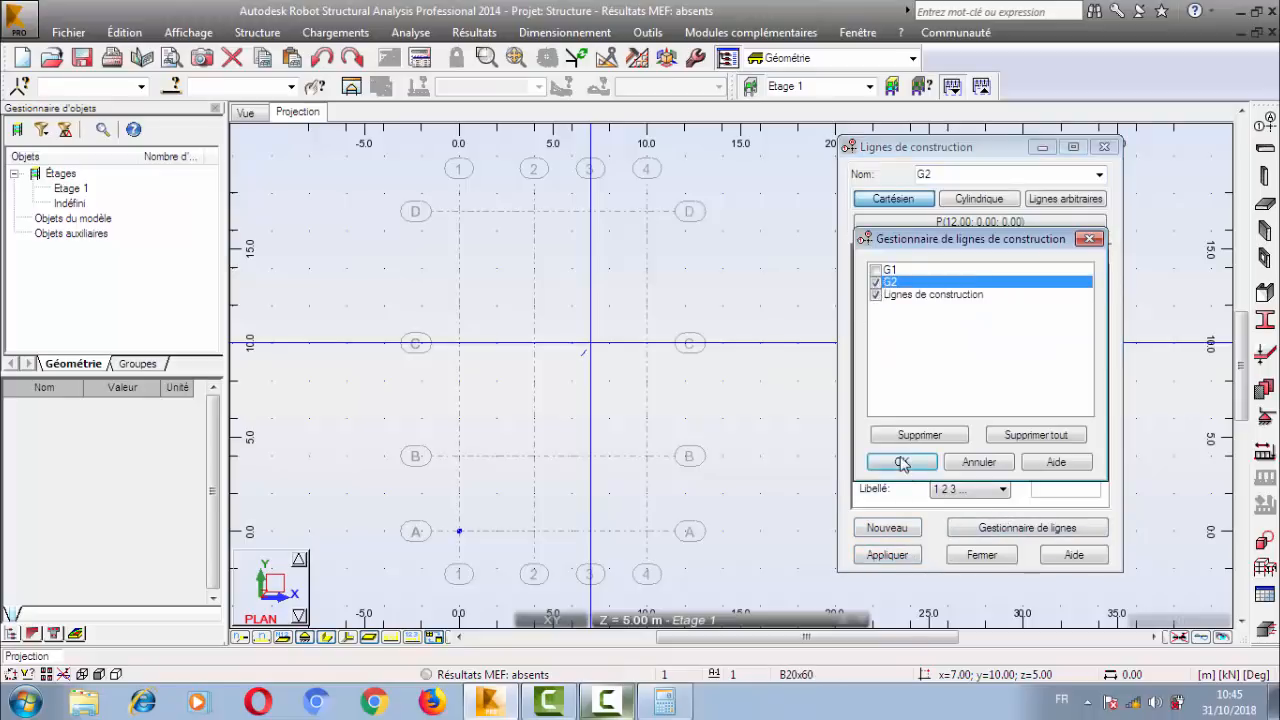
{"action": "left_click", "coordinate": [901, 463]}
{"action": "left_click", "coordinate": [887, 555]}
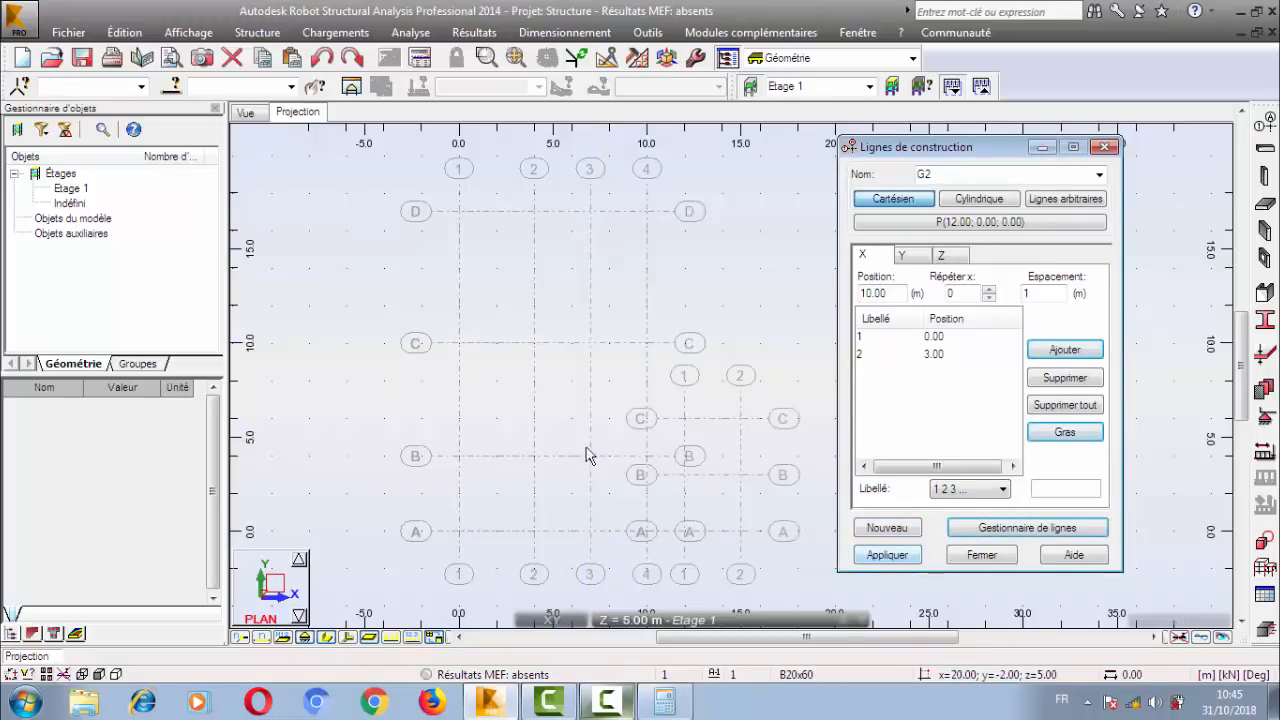
Hide set G2 in the line manager, leaving only Lignes de construction active, and apply.
{"action": "left_click", "coordinate": [1083, 535]}
{"action": "left_click", "coordinate": [878, 283]}
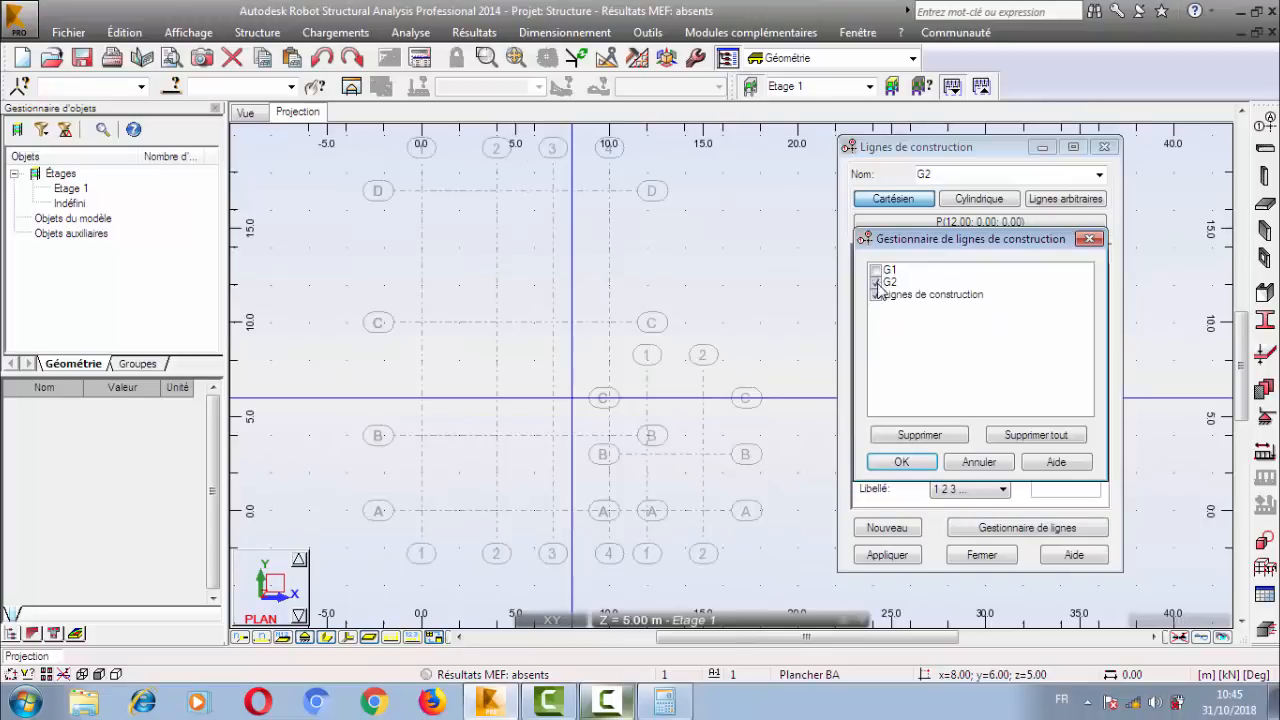
{"action": "left_click", "coordinate": [901, 463]}
{"action": "left_click", "coordinate": [887, 555]}
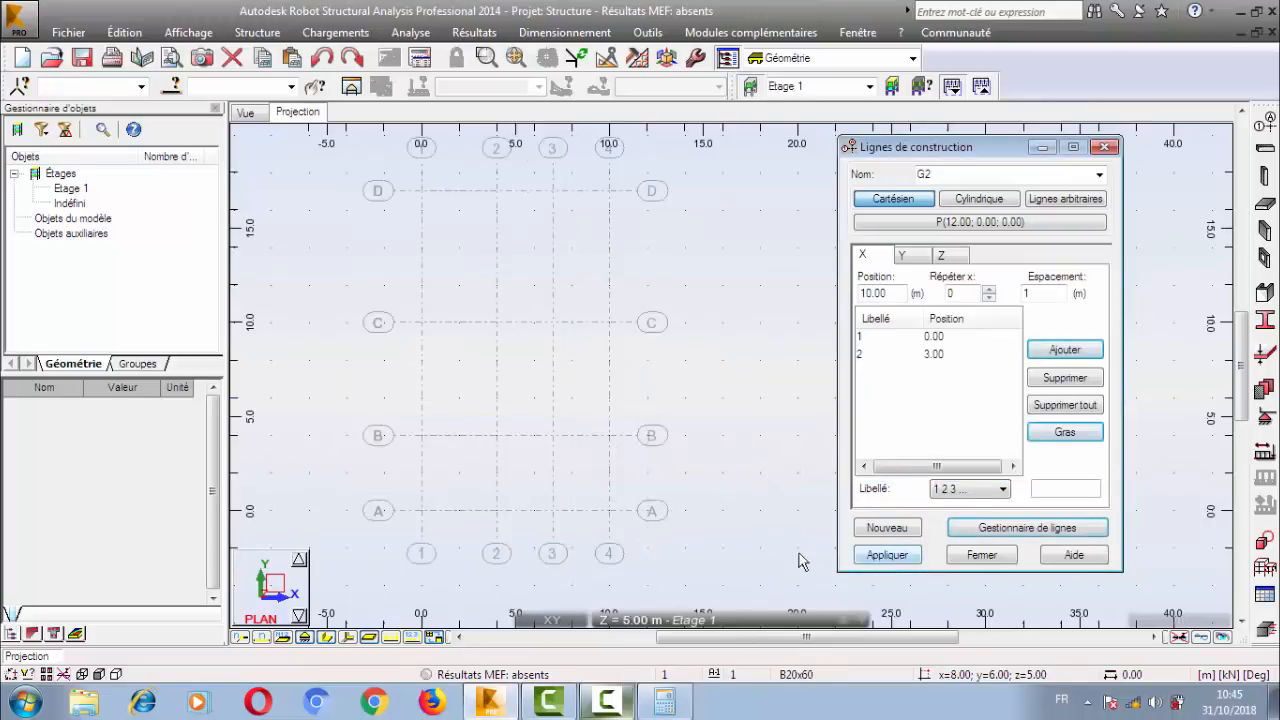
Show set G2 and hide the Lignes de construction set in the line manager, and apply.
{"action": "left_click", "coordinate": [1090, 530]}
{"action": "left_click", "coordinate": [875, 285]}
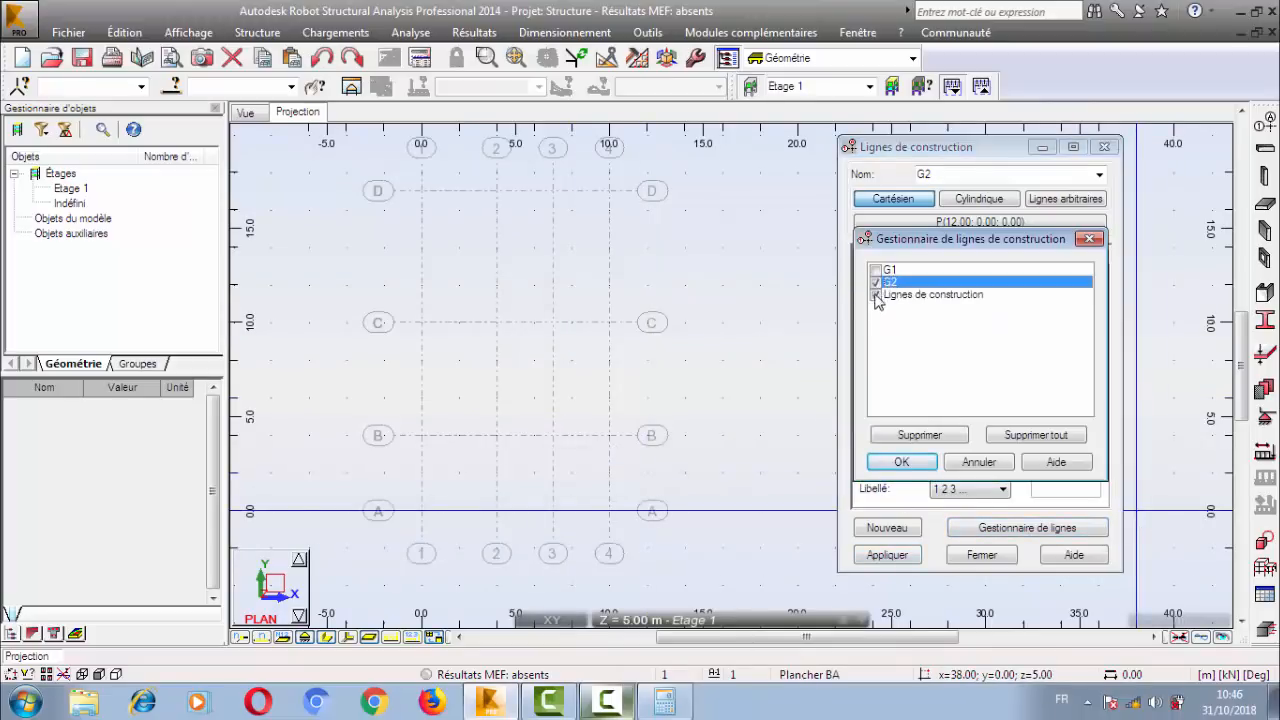
{"action": "left_click", "coordinate": [876, 296]}
{"action": "left_click", "coordinate": [901, 462]}
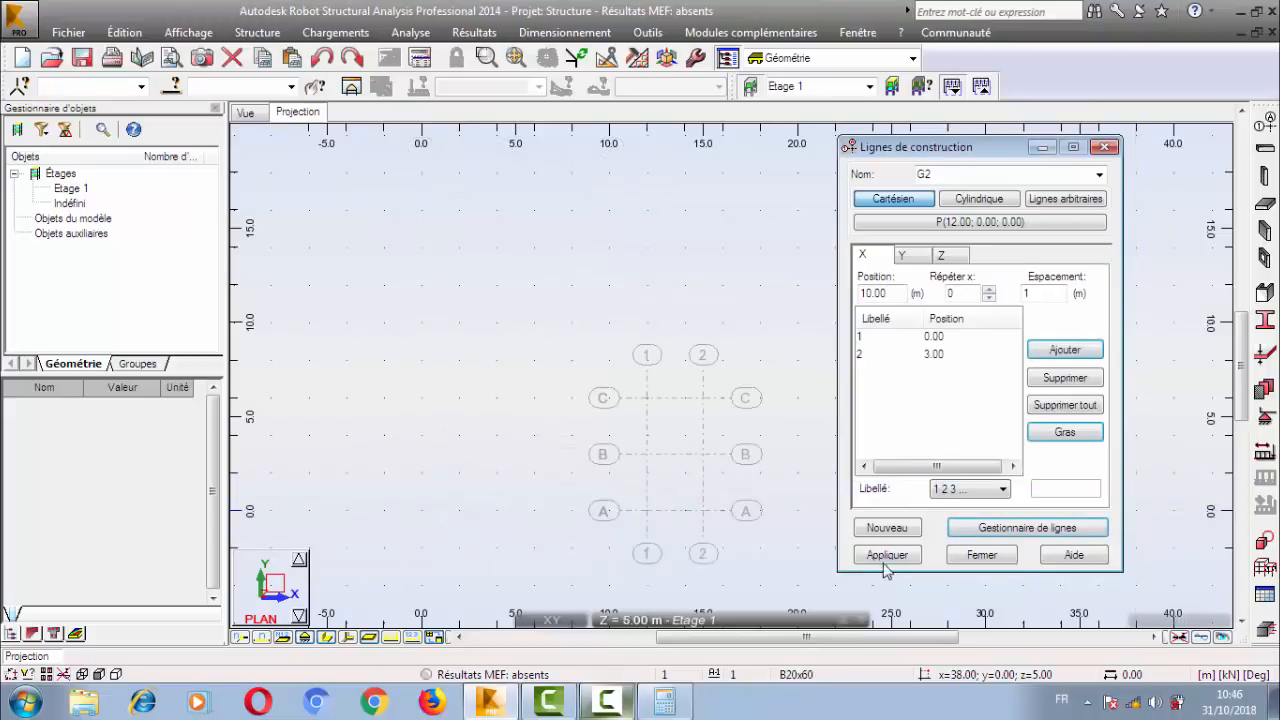
{"action": "left_click", "coordinate": [887, 555]}
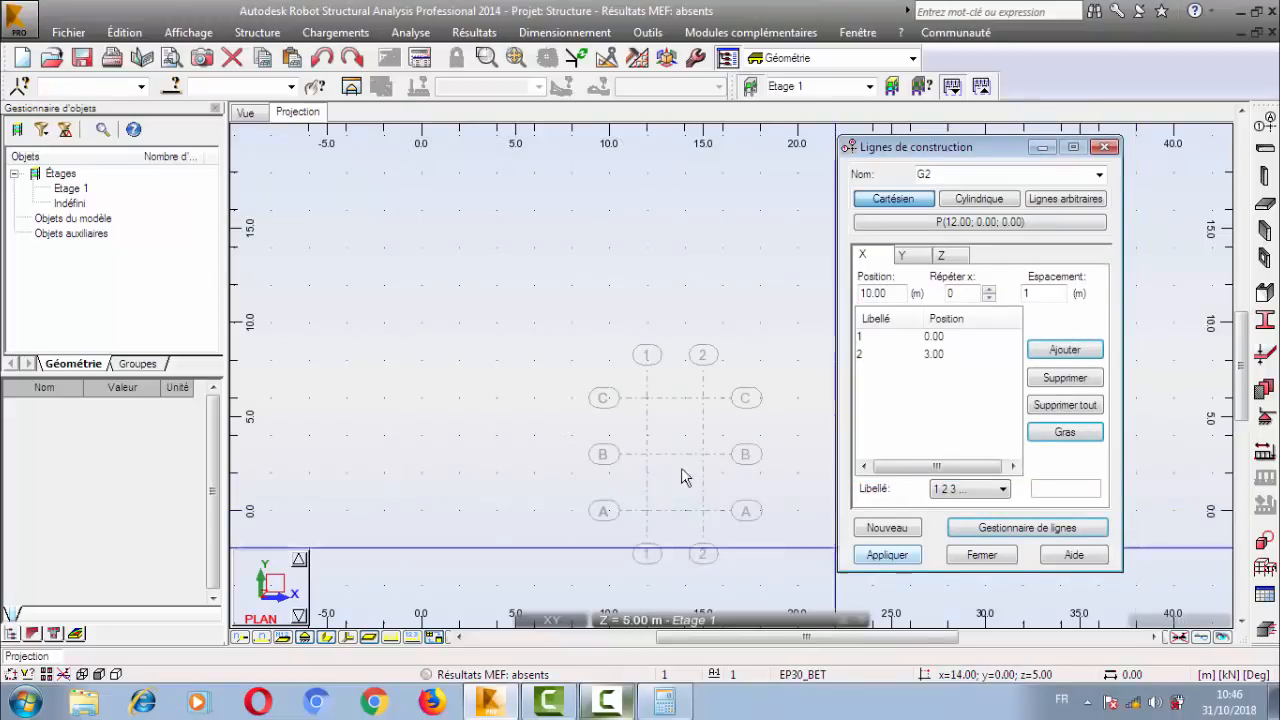
Show the Lignes de construction set and hide G2 in the line manager, and close the construction line definition.
{"action": "left_click", "coordinate": [1078, 530]}
{"action": "left_click", "coordinate": [878, 296]}
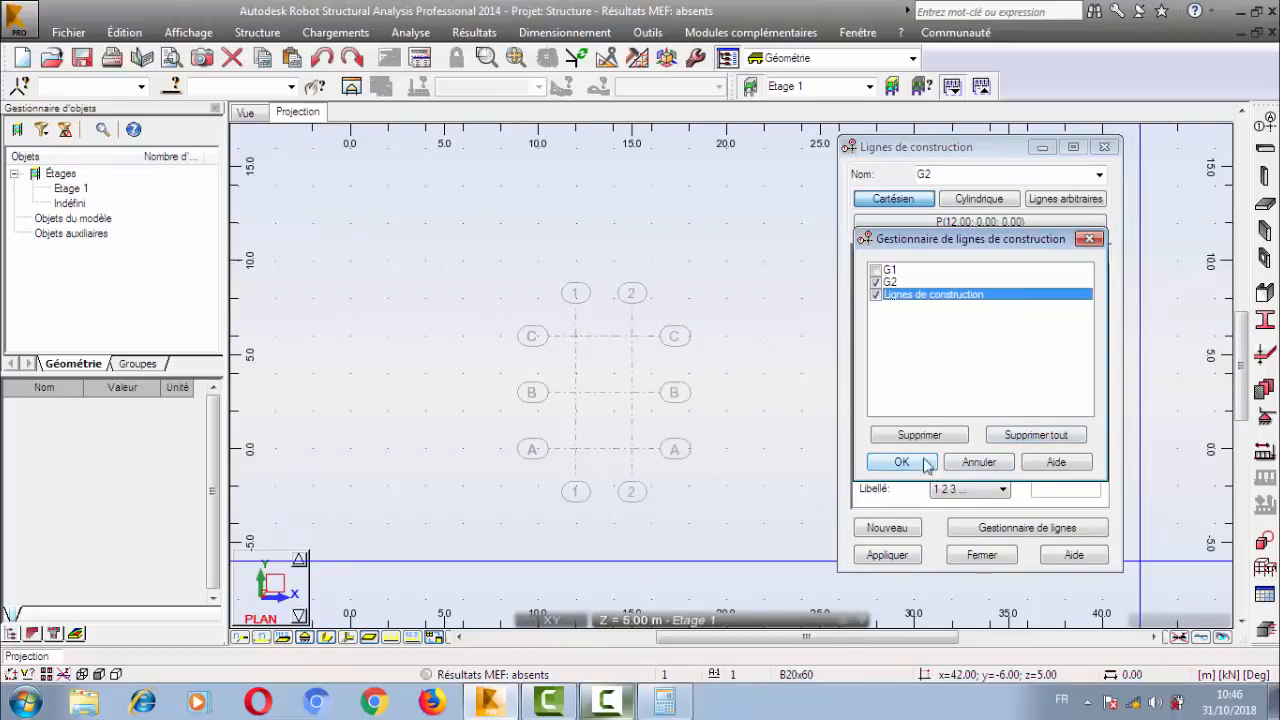
{"action": "left_click", "coordinate": [875, 285]}
{"action": "left_click", "coordinate": [901, 461]}
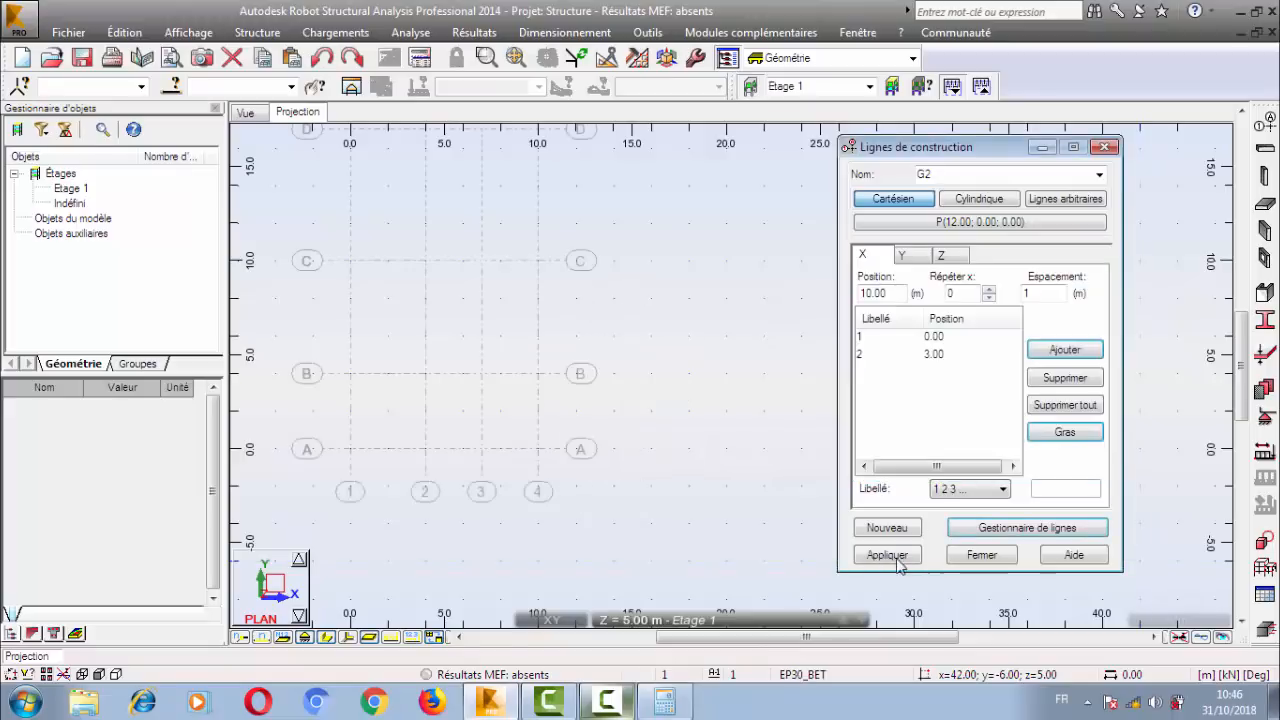
{"action": "left_click", "coordinate": [981, 556]}
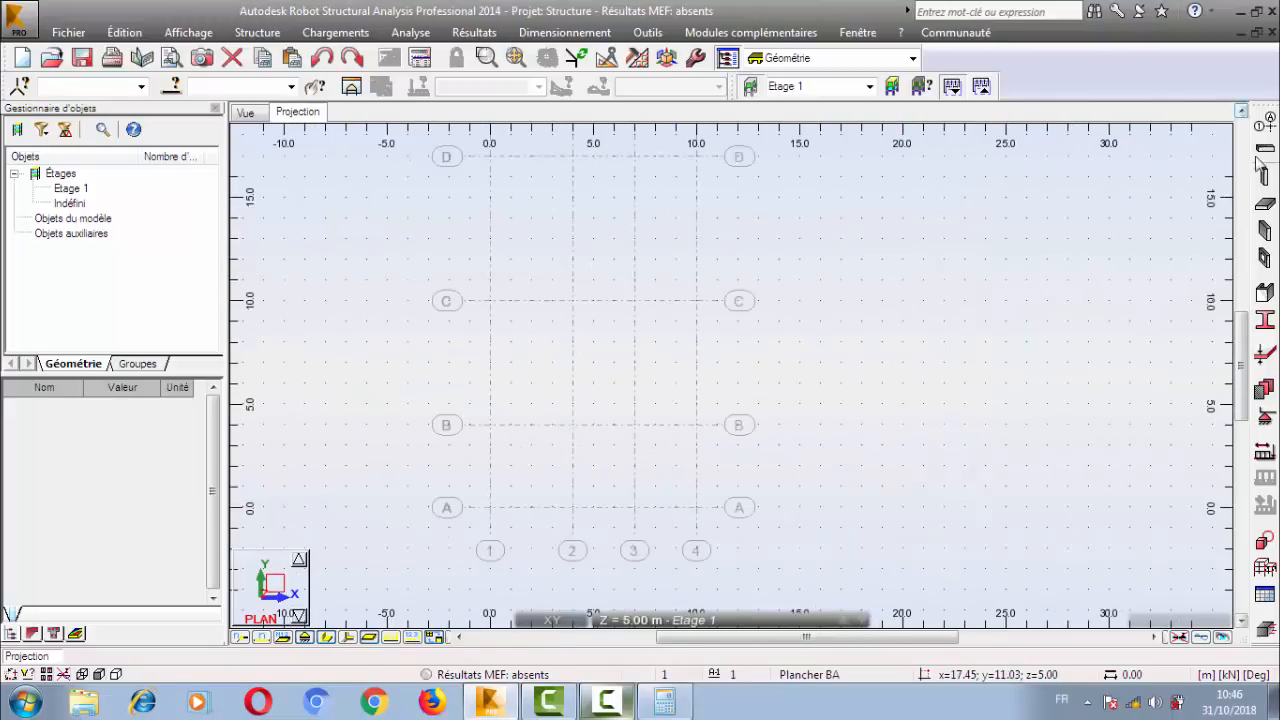
Open the construction line definition and examine G1's advanced options for relative position and rotation axis/angle.
{"action": "left_click", "coordinate": [1265, 122]}
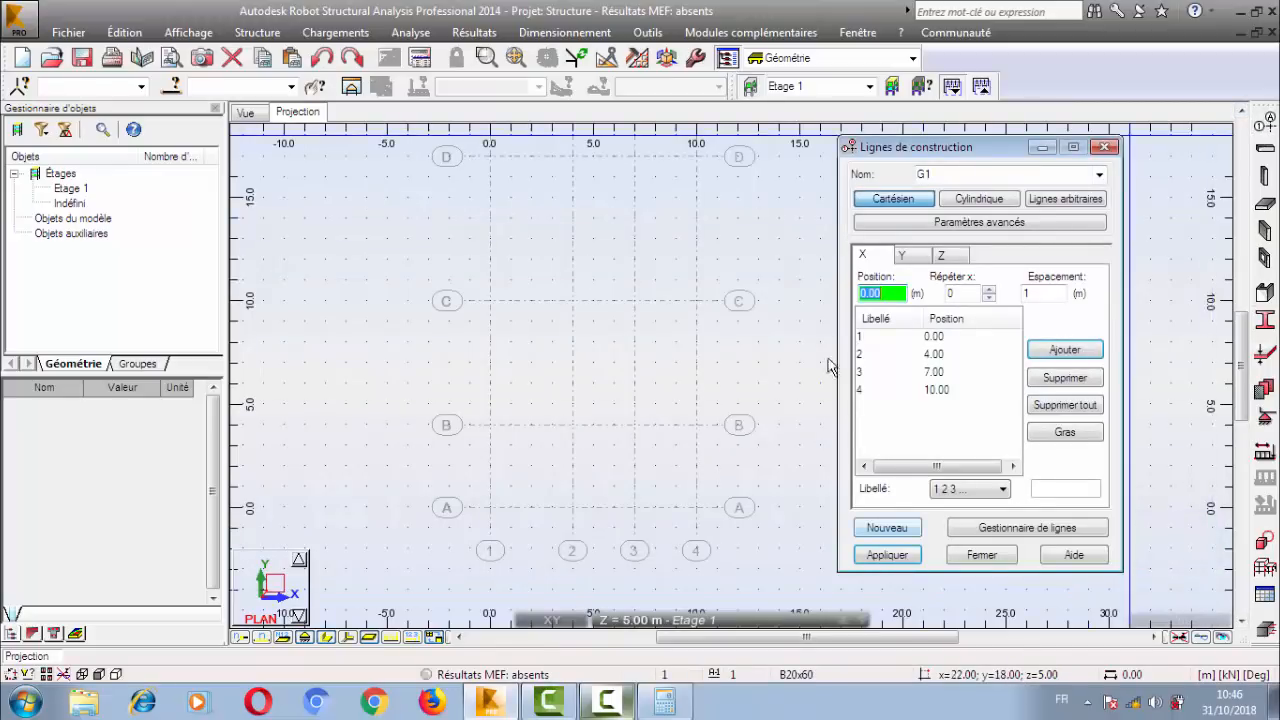
{"action": "left_click", "coordinate": [1032, 224]}
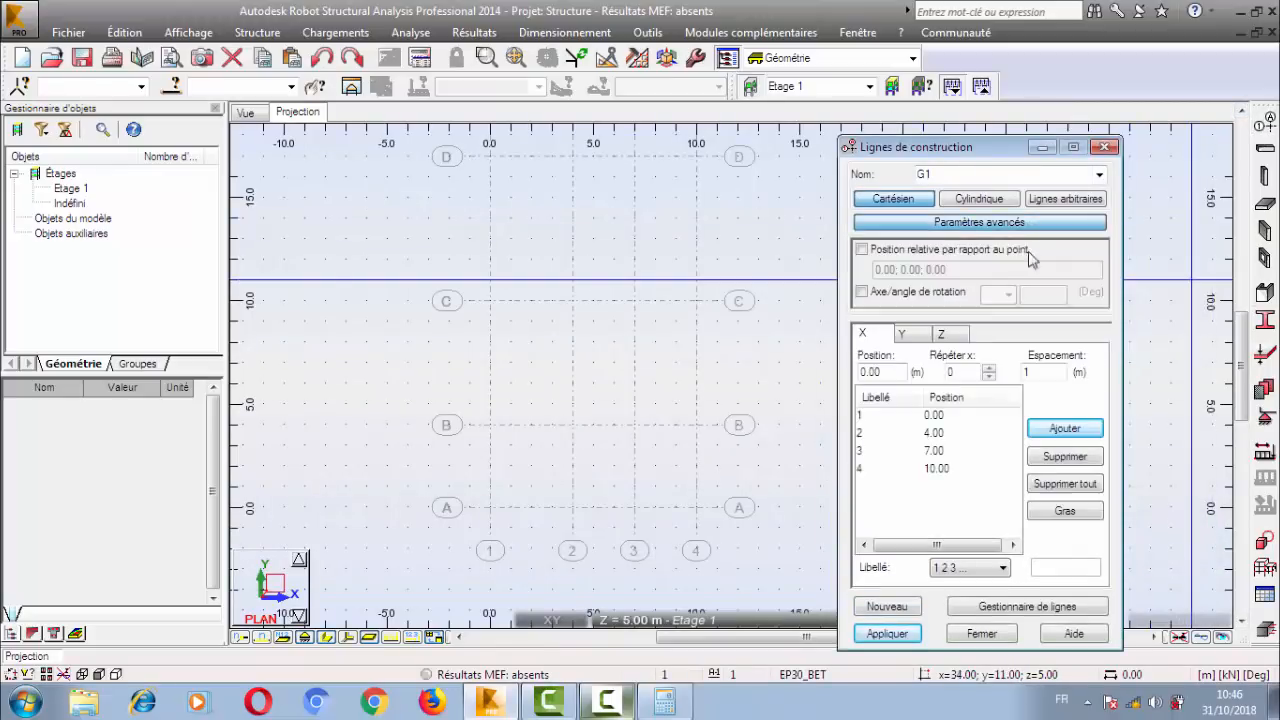
{"action": "left_click", "coordinate": [862, 250]}
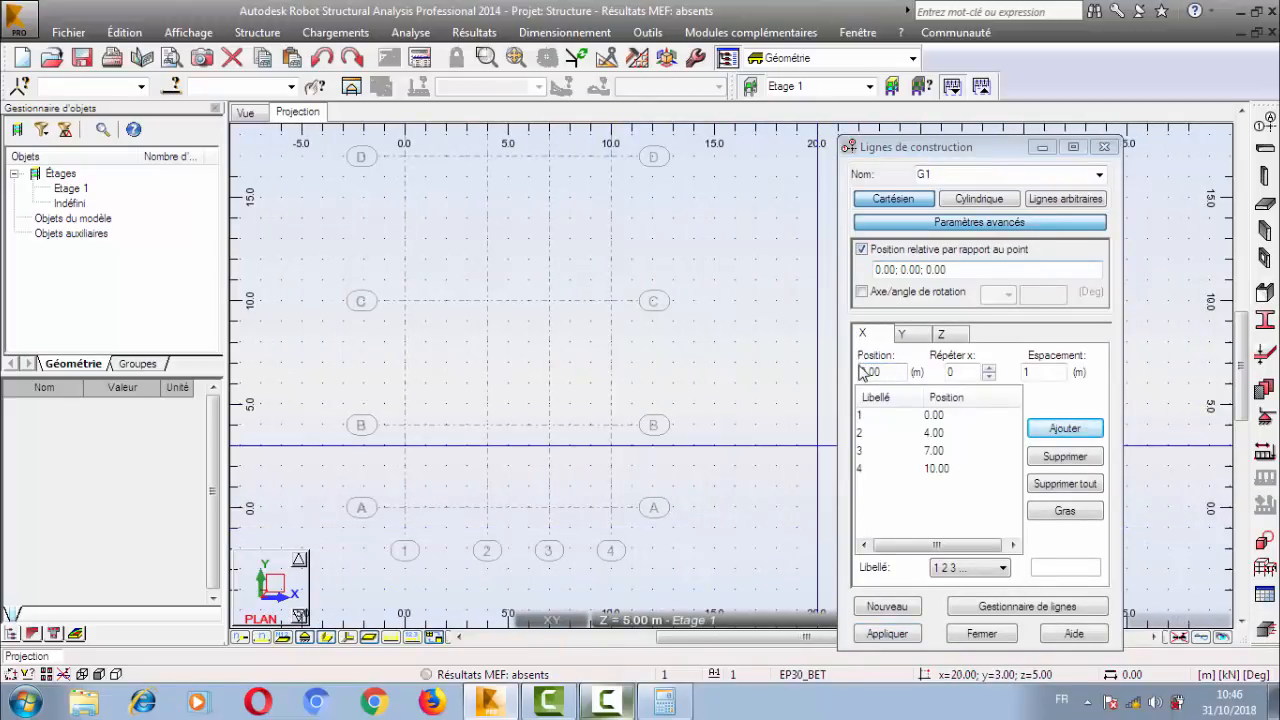
{"action": "left_click", "coordinate": [903, 270]}
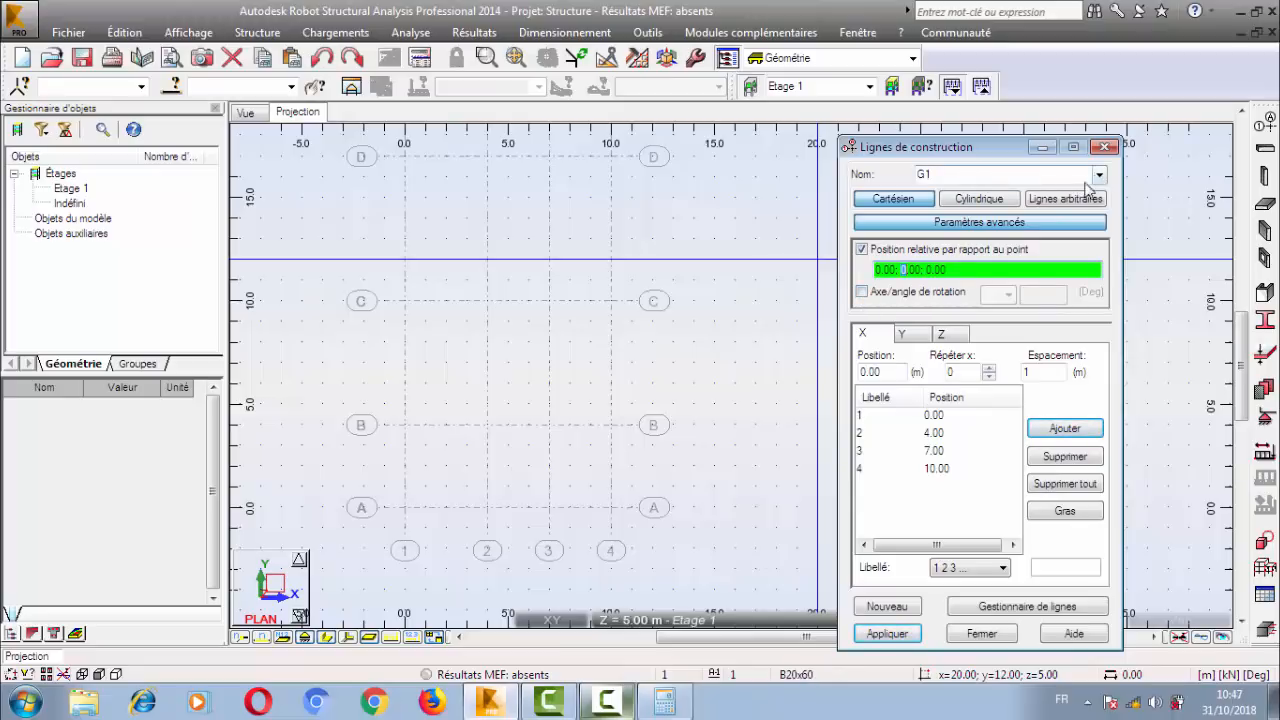
{"action": "left_click", "coordinate": [861, 293]}
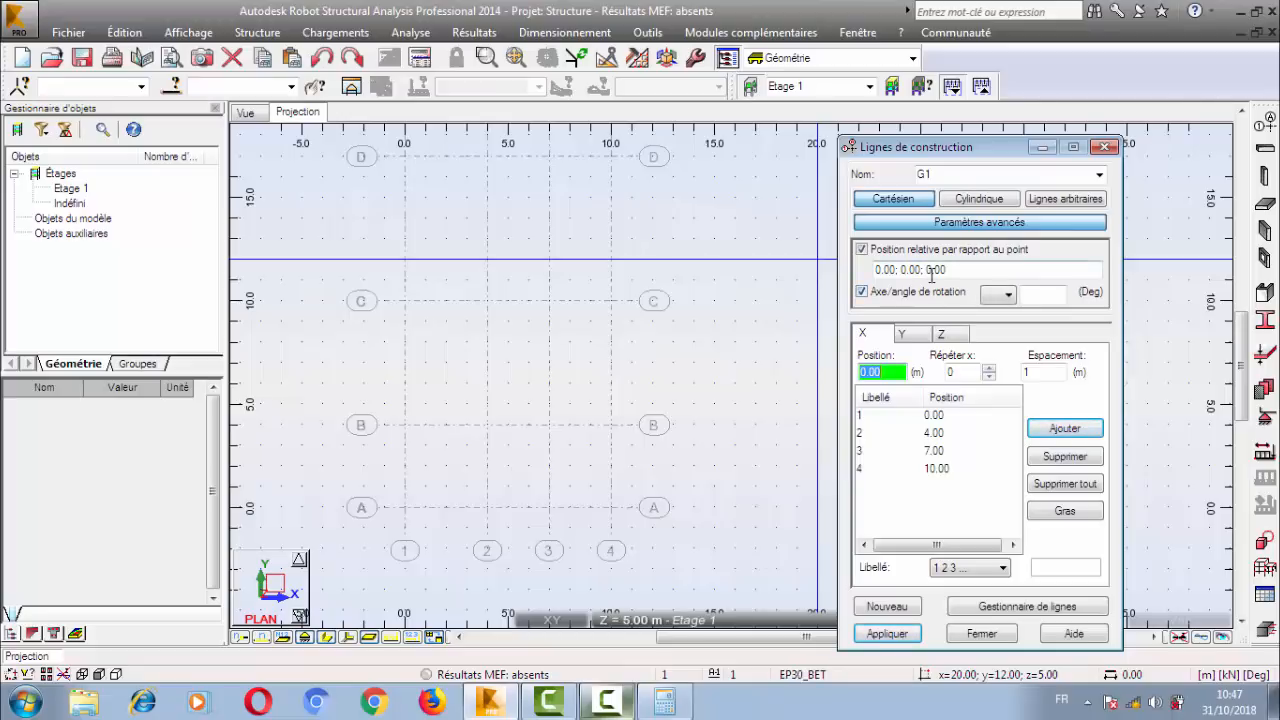
{"action": "left_click", "coordinate": [861, 292]}
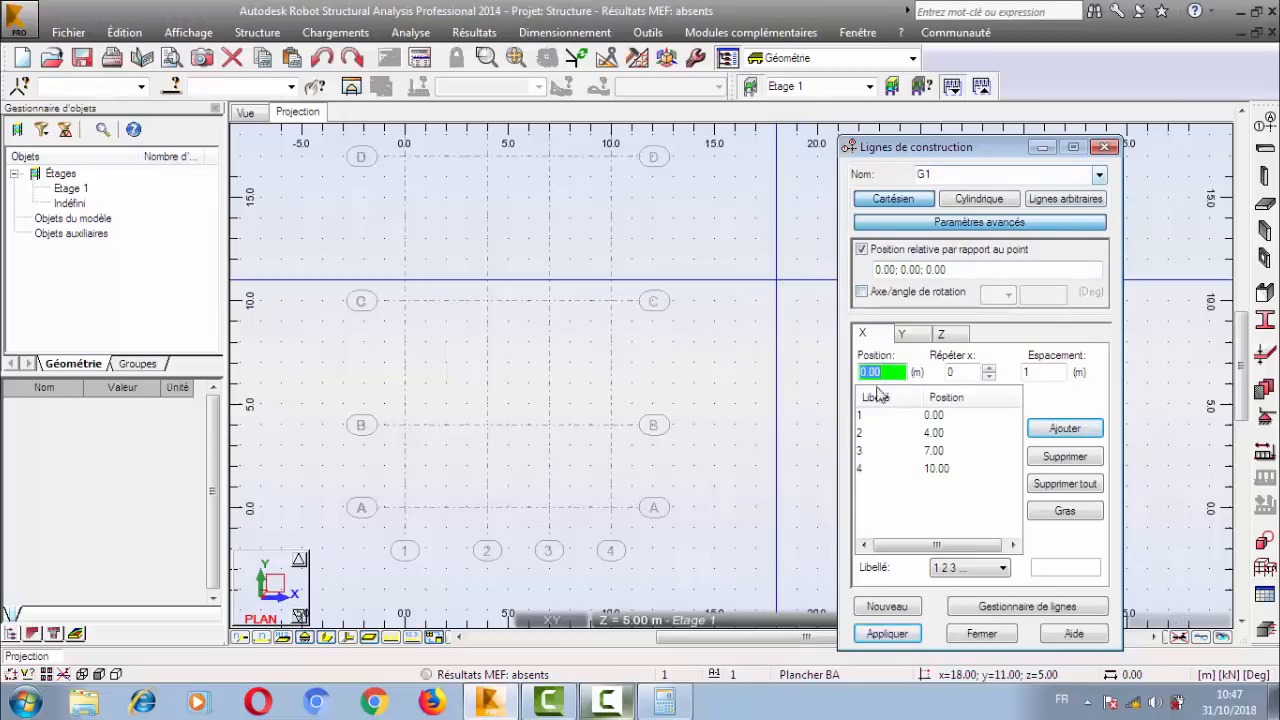
{"action": "left_click", "coordinate": [886, 251]}
{"action": "left_click", "coordinate": [908, 224]}
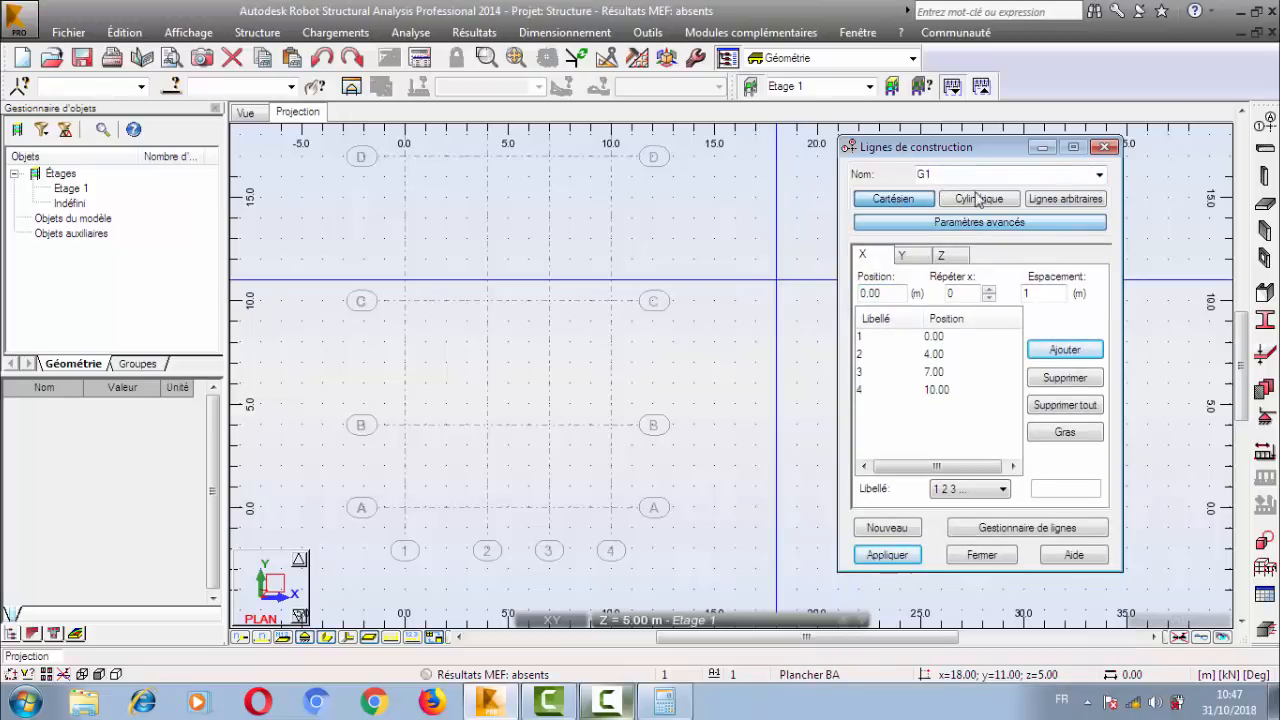
Select the Lignes de construction set, replace it by deleting it in the line manager and reapplying its definition, with G1 shown.
{"action": "left_click", "coordinate": [1099, 174]}
{"action": "left_click", "coordinate": [1017, 205]}
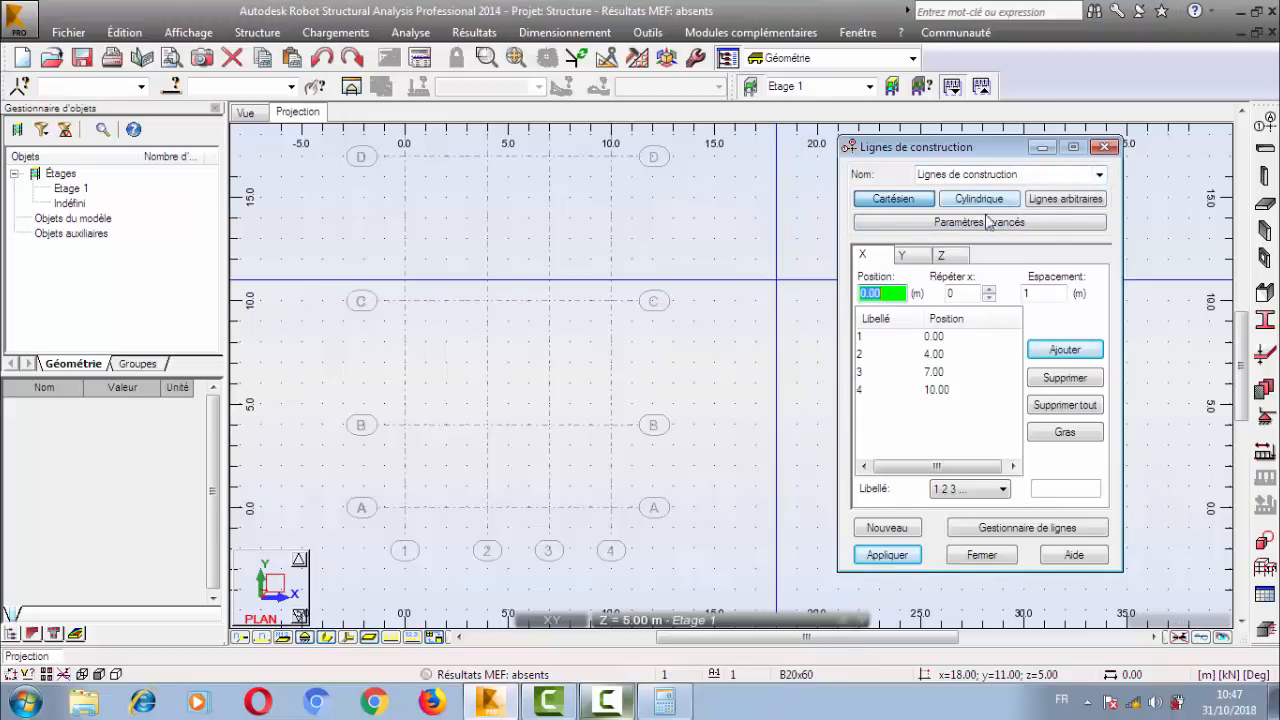
{"action": "left_click", "coordinate": [1000, 527]}
{"action": "left_click", "coordinate": [877, 285]}
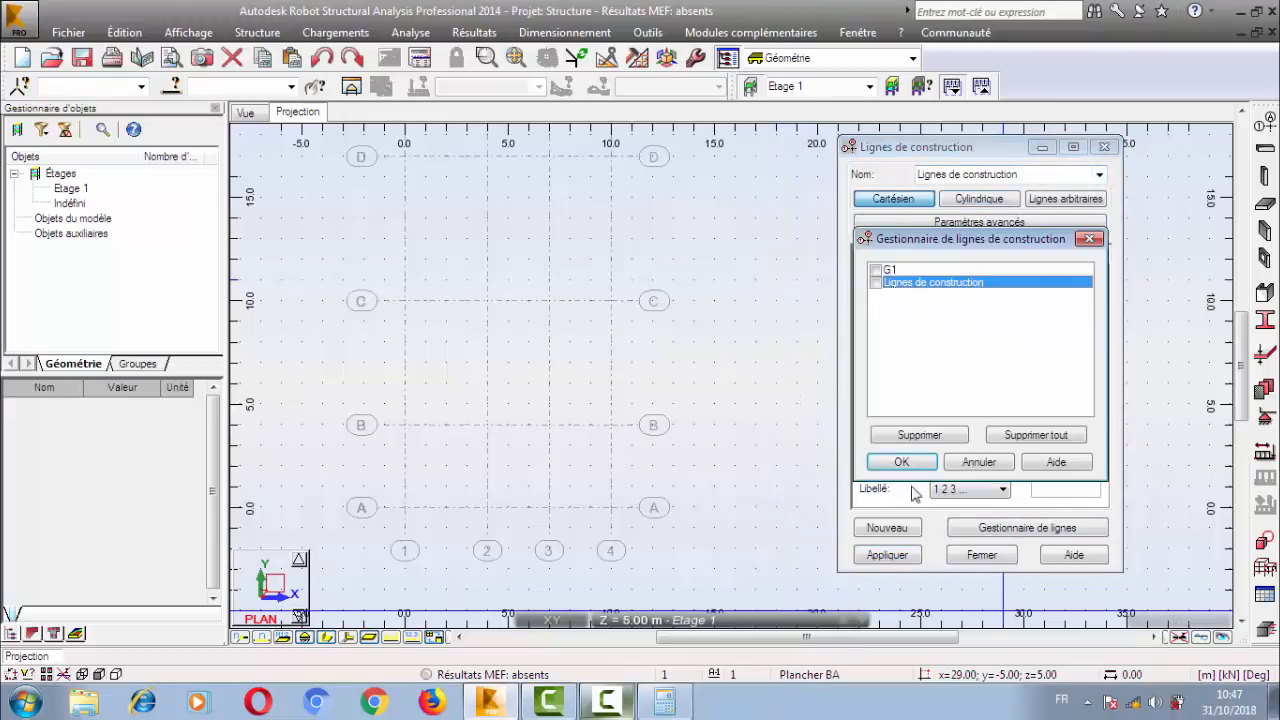
{"action": "left_click", "coordinate": [921, 436]}
{"action": "left_click", "coordinate": [877, 270]}
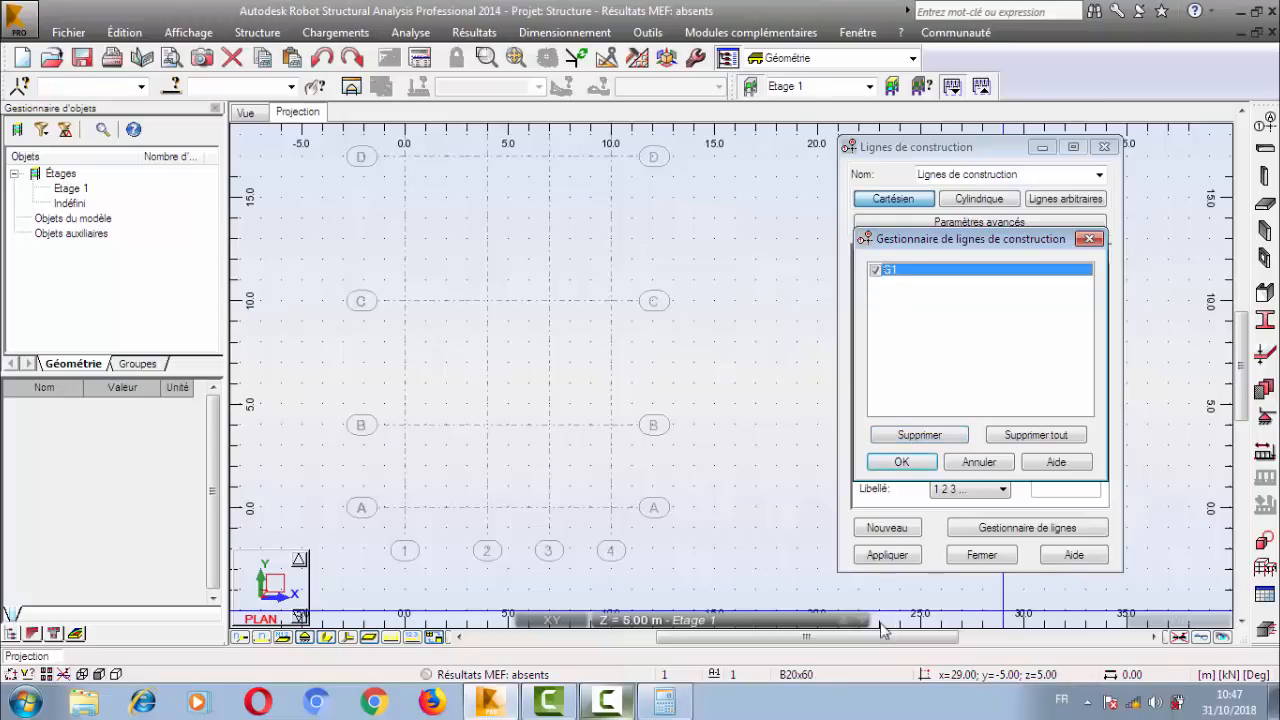
{"action": "left_click", "coordinate": [899, 462]}
{"action": "left_click", "coordinate": [887, 555]}
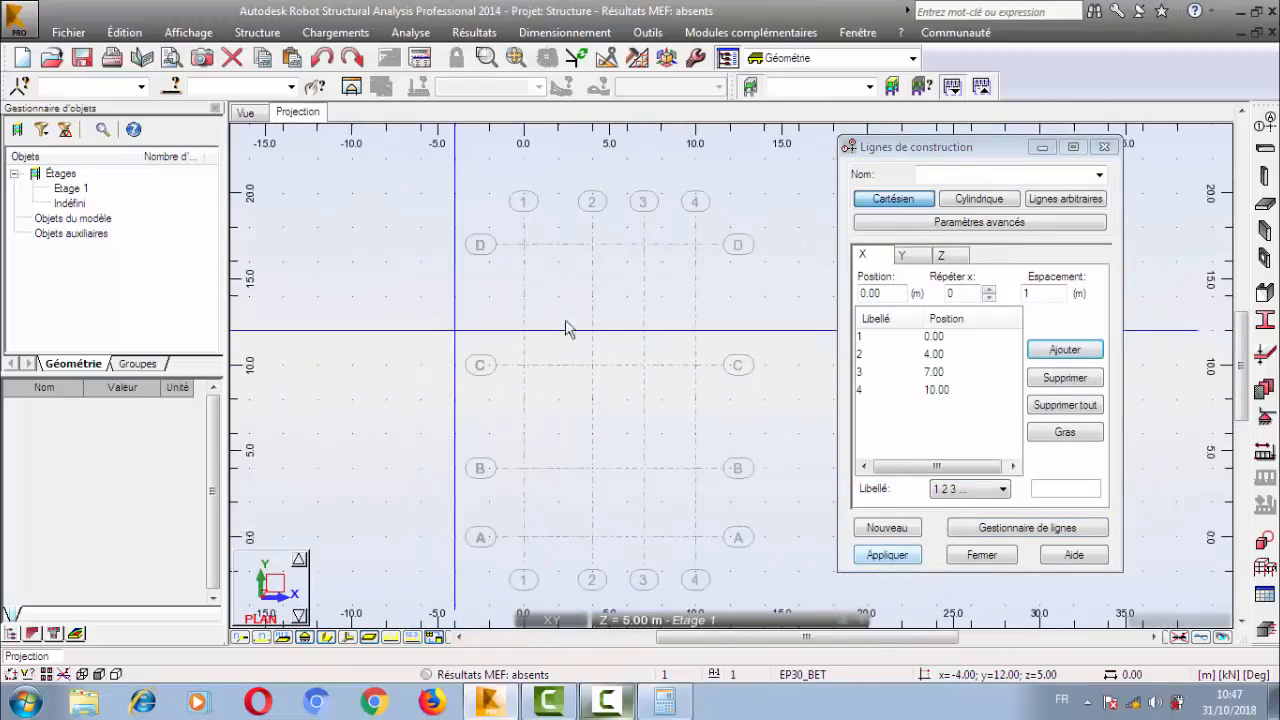
Create a new Cartesian set G2 with X lines starting at 0.00, repeated 4 times at 1 m spacing.
{"action": "left_click", "coordinate": [887, 529]}
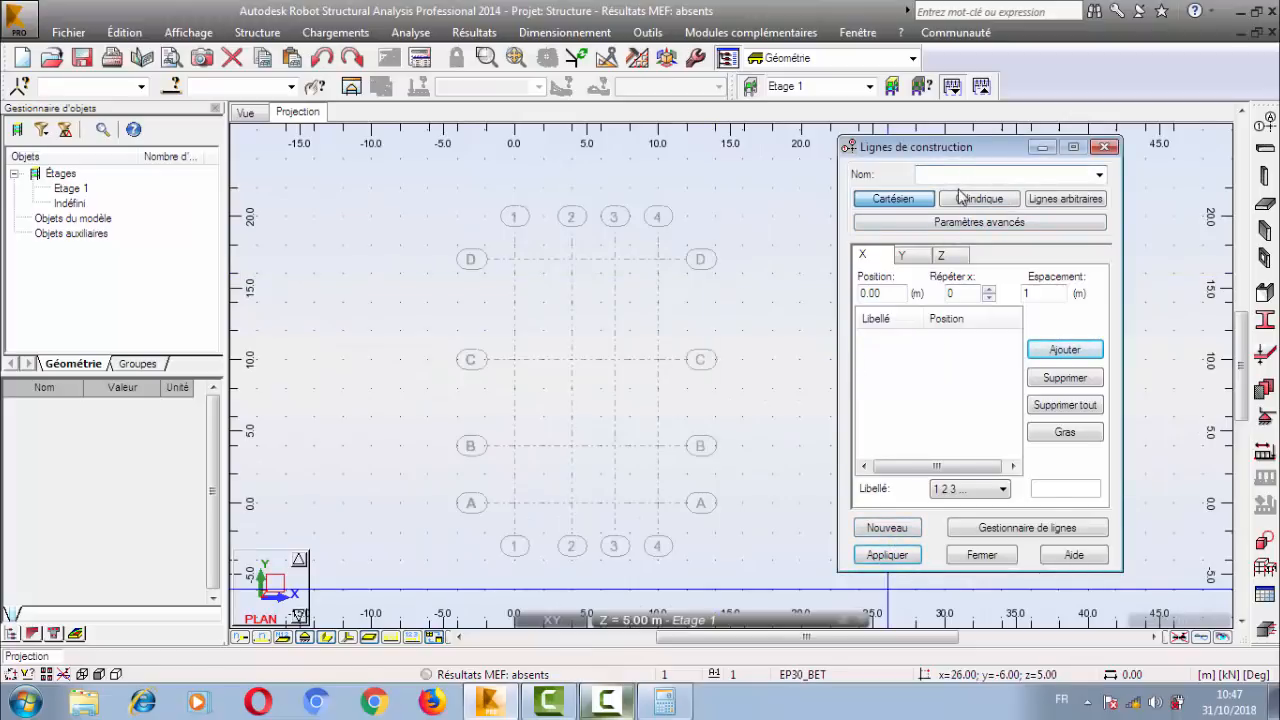
{"action": "type", "text": "2"}
{"action": "type", "text": "G"}
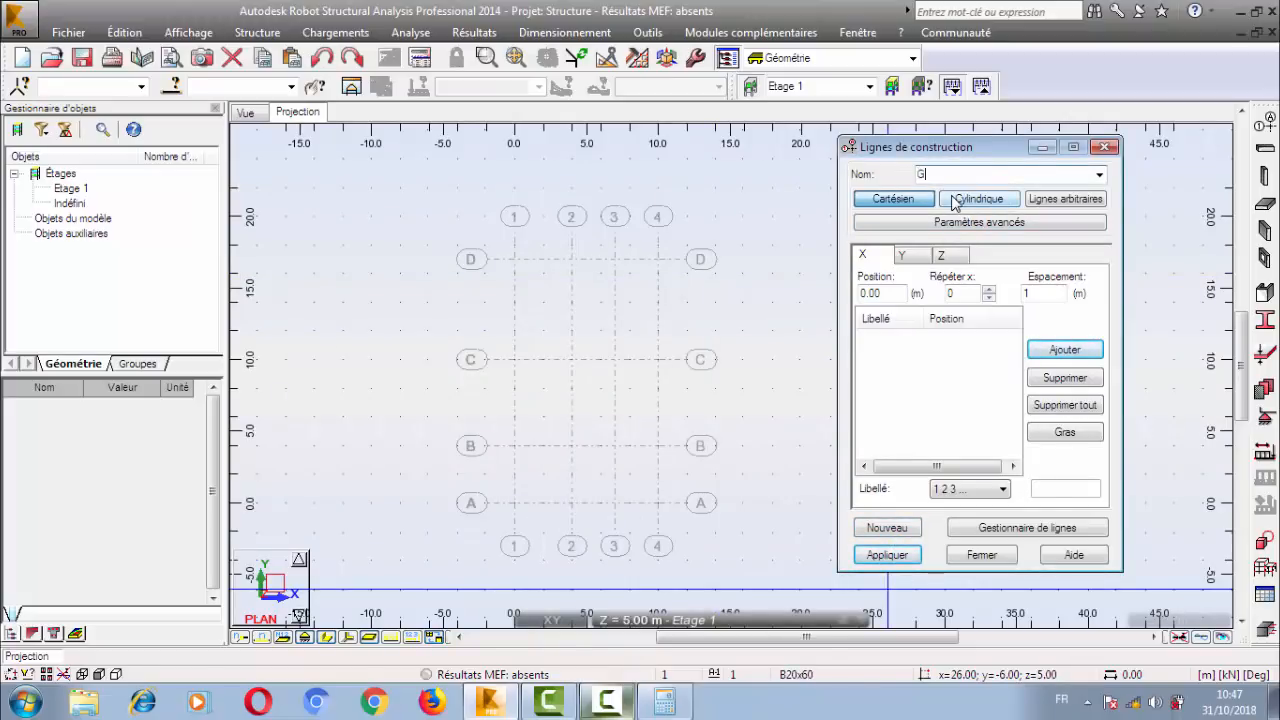
{"action": "left_click", "coordinate": [988, 289]}
{"action": "left_click", "coordinate": [988, 289]}
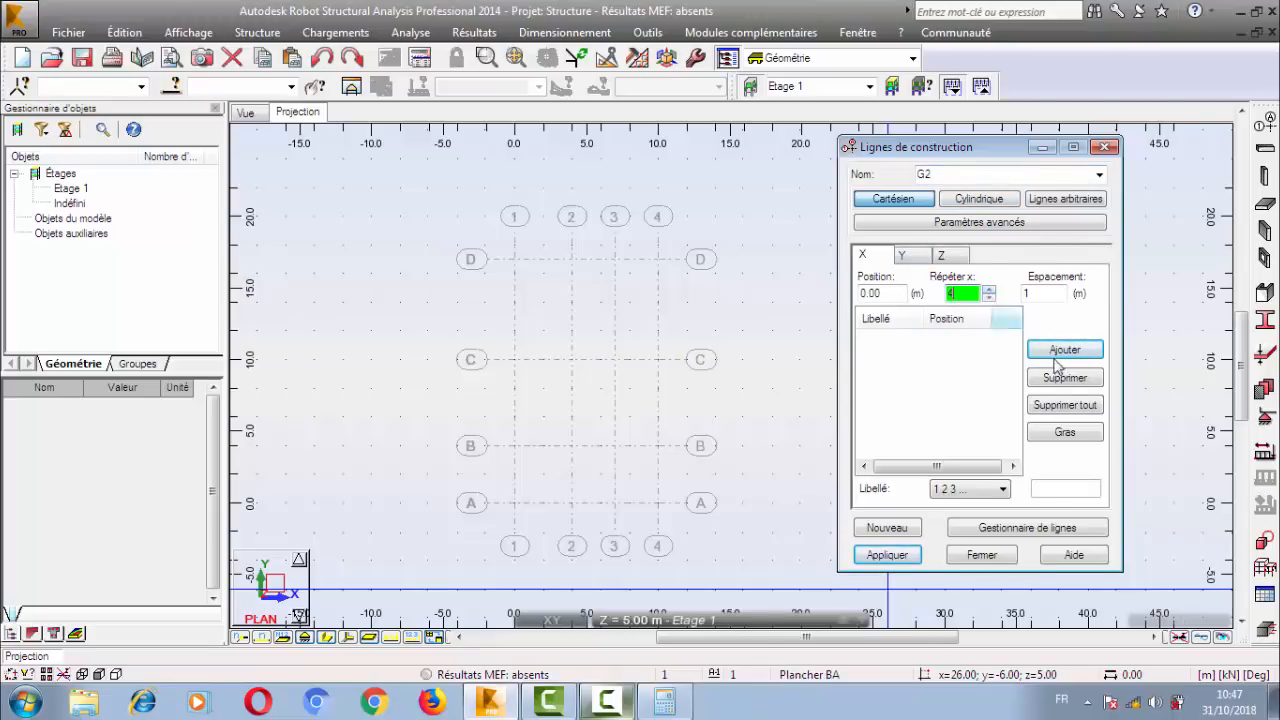
{"action": "left_click", "coordinate": [1065, 349]}
Add Y lines to set G2 starting at 0.00, repeated 3 times at 4 m spacing.
{"action": "left_click", "coordinate": [903, 255]}
{"action": "left_click", "coordinate": [988, 290]}
{"action": "left_click", "coordinate": [988, 290]}
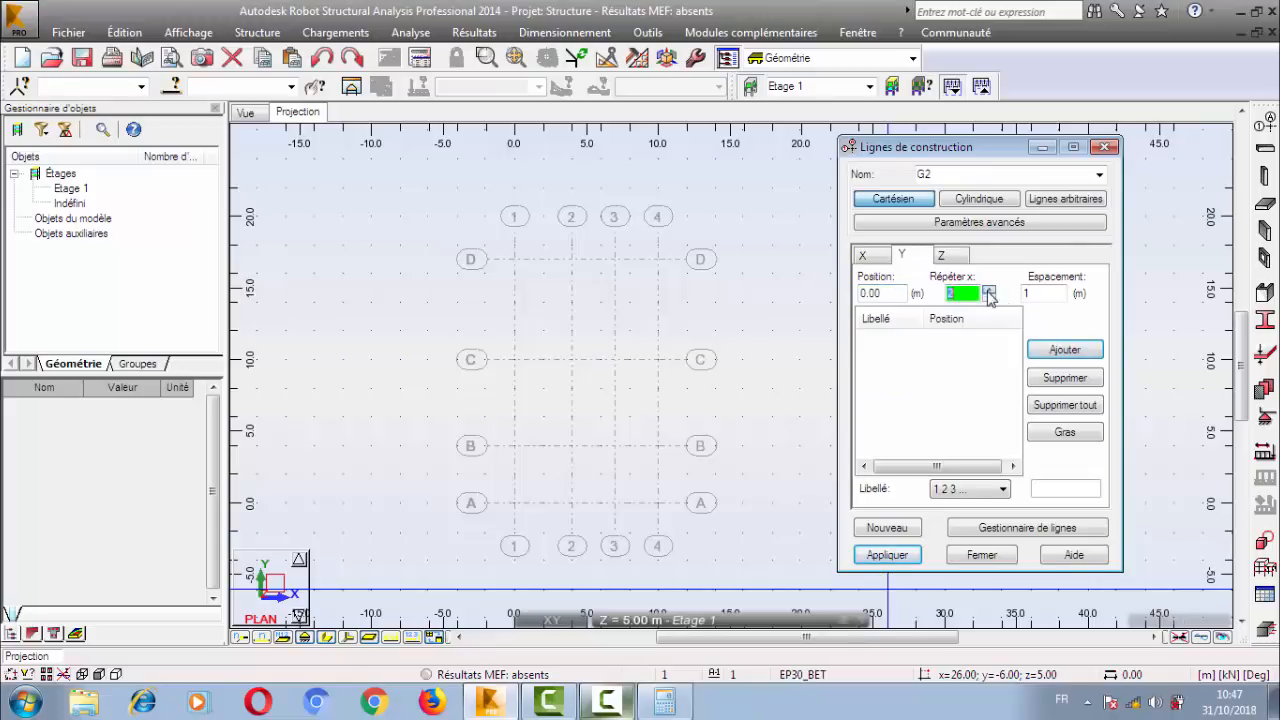
{"action": "left_click", "coordinate": [1028, 293]}
{"action": "type", "text": "4"}
{"action": "left_click", "coordinate": [1065, 349]}
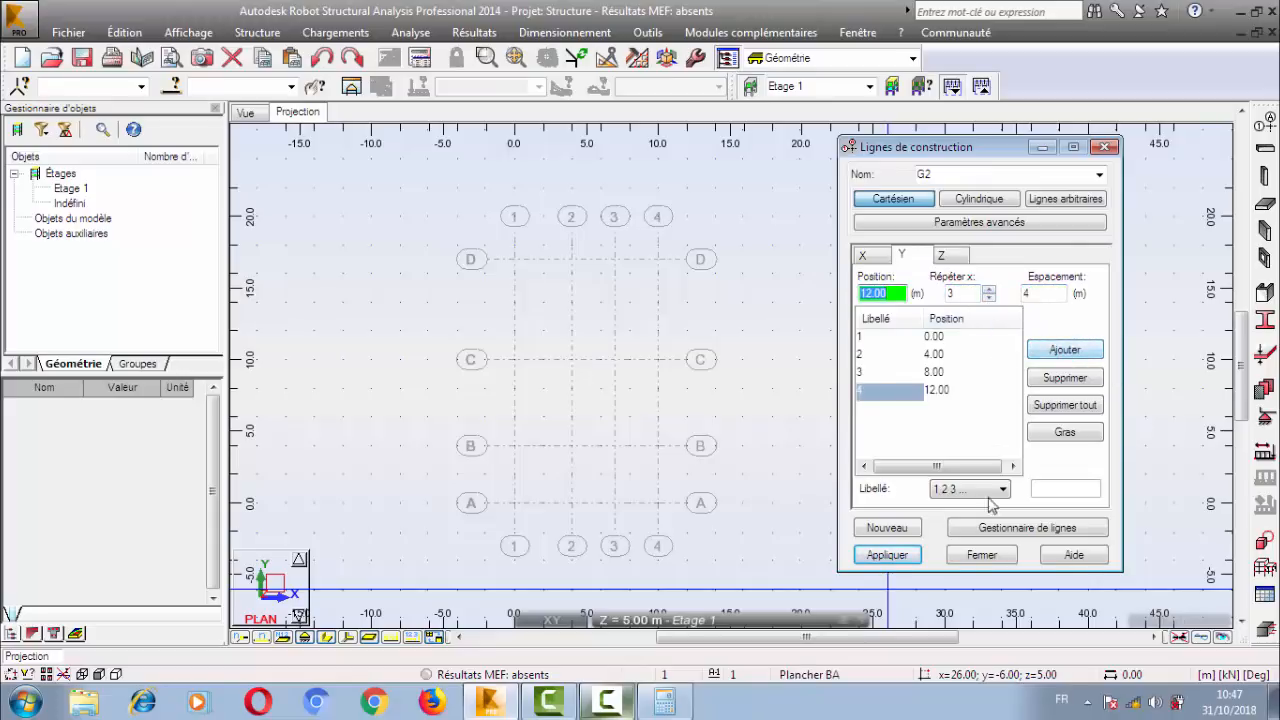
Enable G2's relative position and set its reference point to 15; 0.00; 0.00.
{"action": "left_click", "coordinate": [940, 226]}
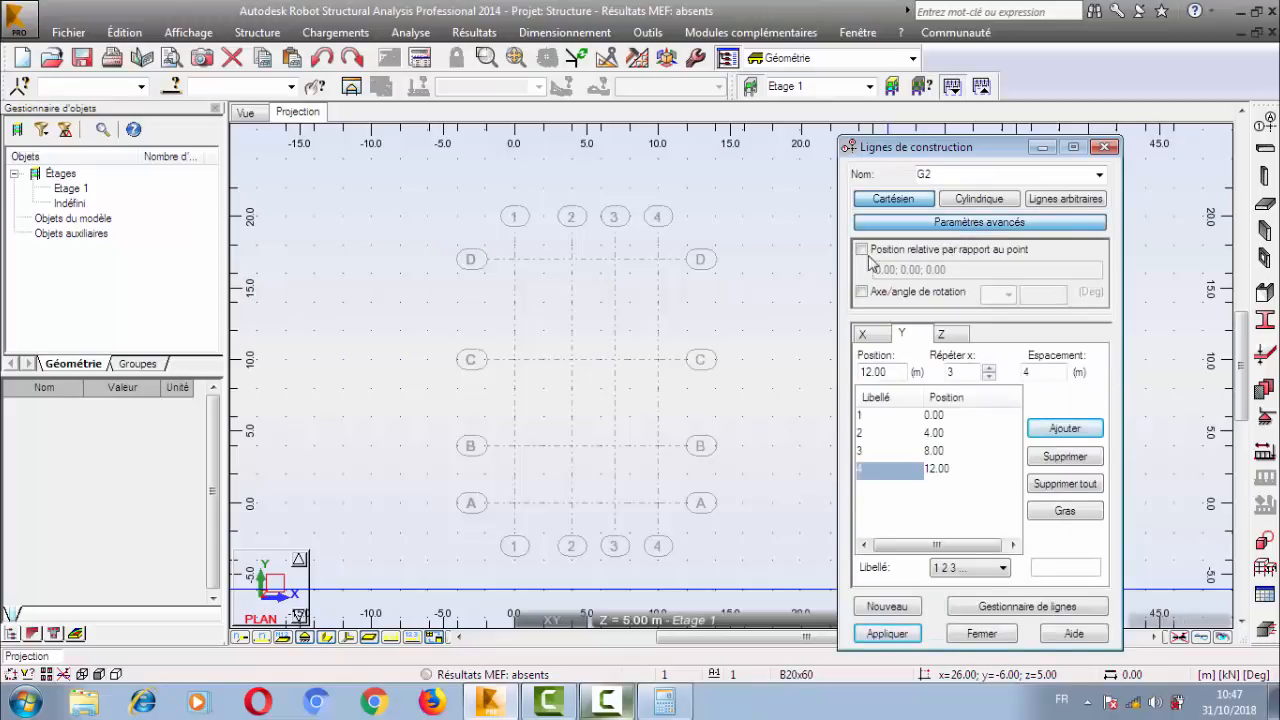
{"action": "left_click", "coordinate": [861, 249]}
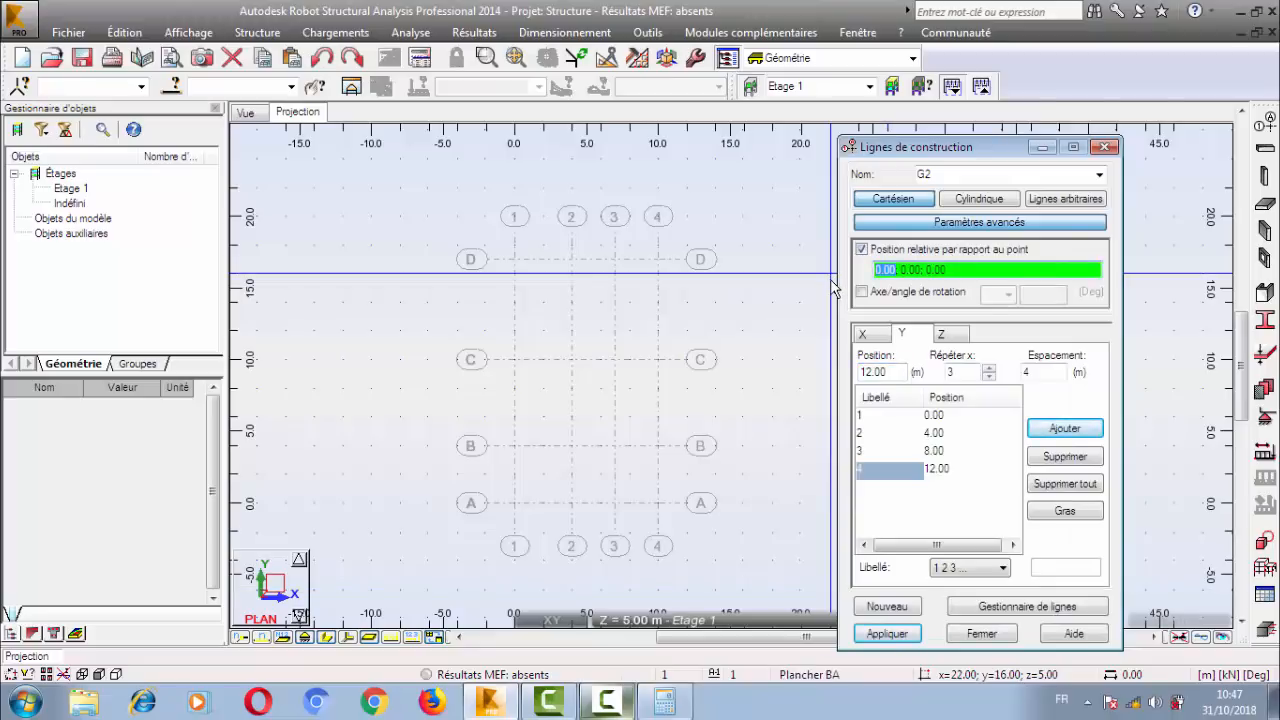
{"action": "type", "text": "15"}
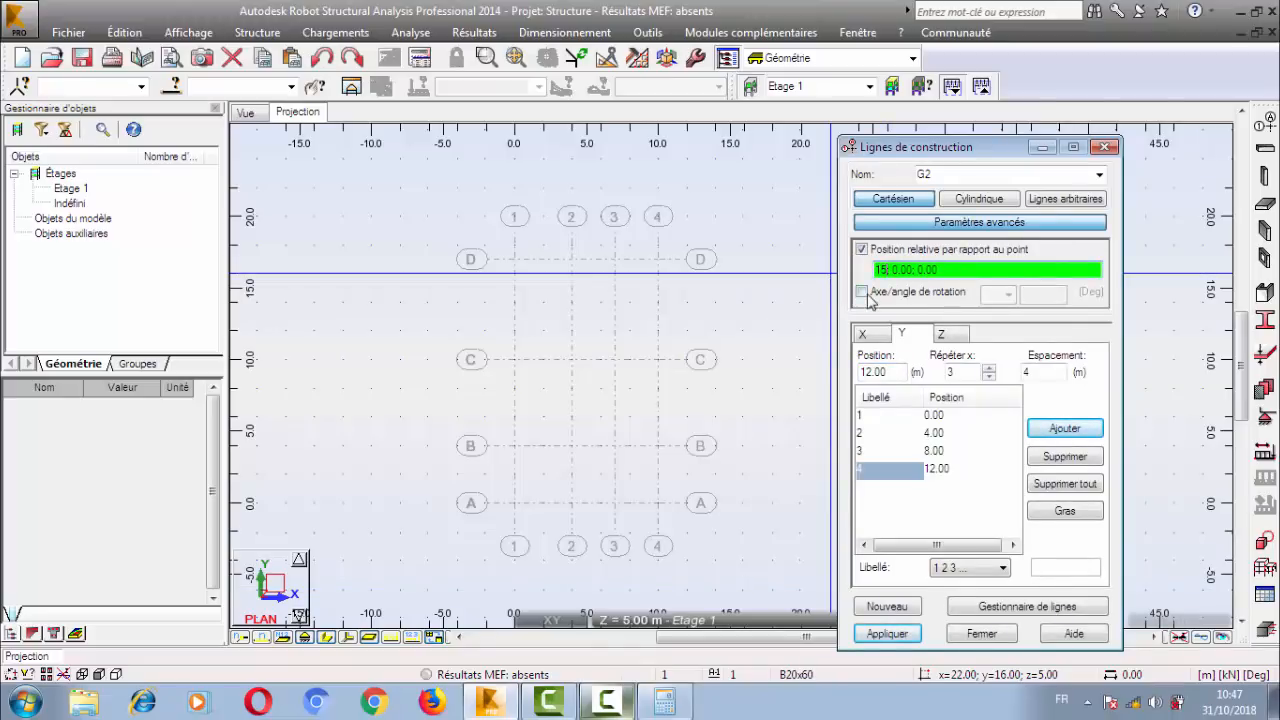
Rotate set G2 by 45 degrees about the Z axis and apply the set to the plan.
{"action": "left_click", "coordinate": [864, 294]}
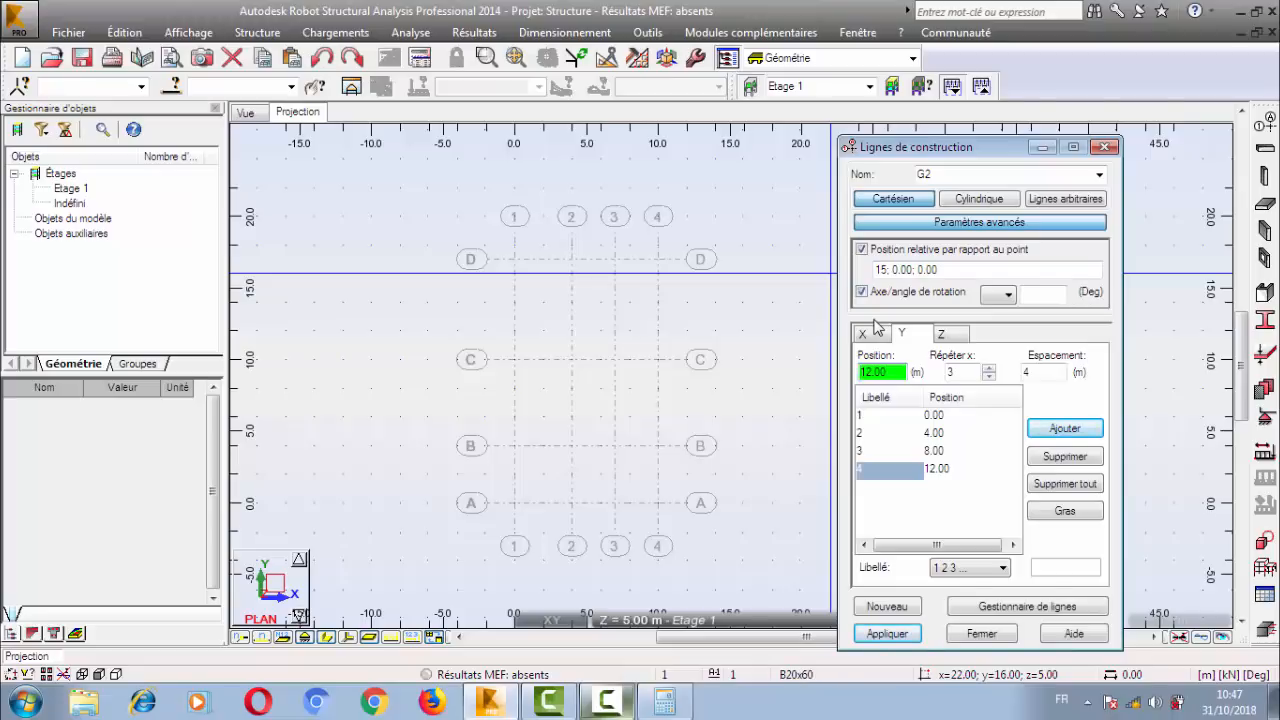
{"action": "left_click", "coordinate": [998, 294]}
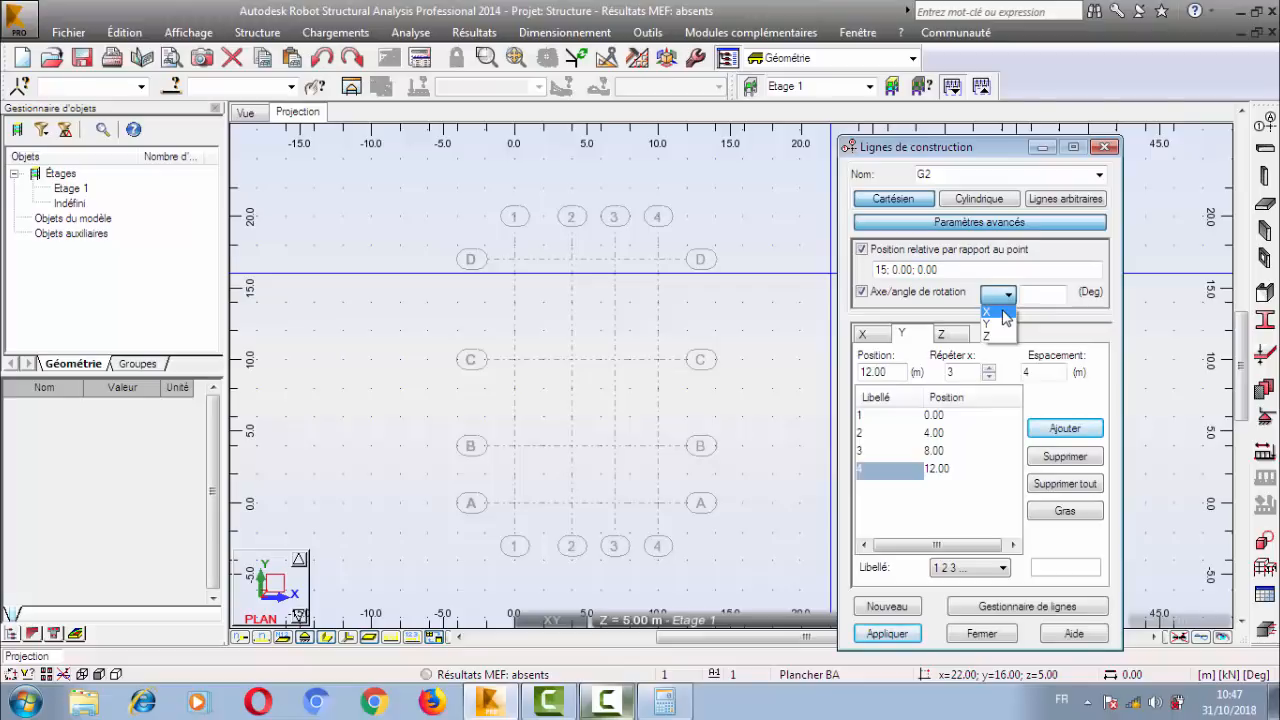
{"action": "left_click", "coordinate": [988, 336]}
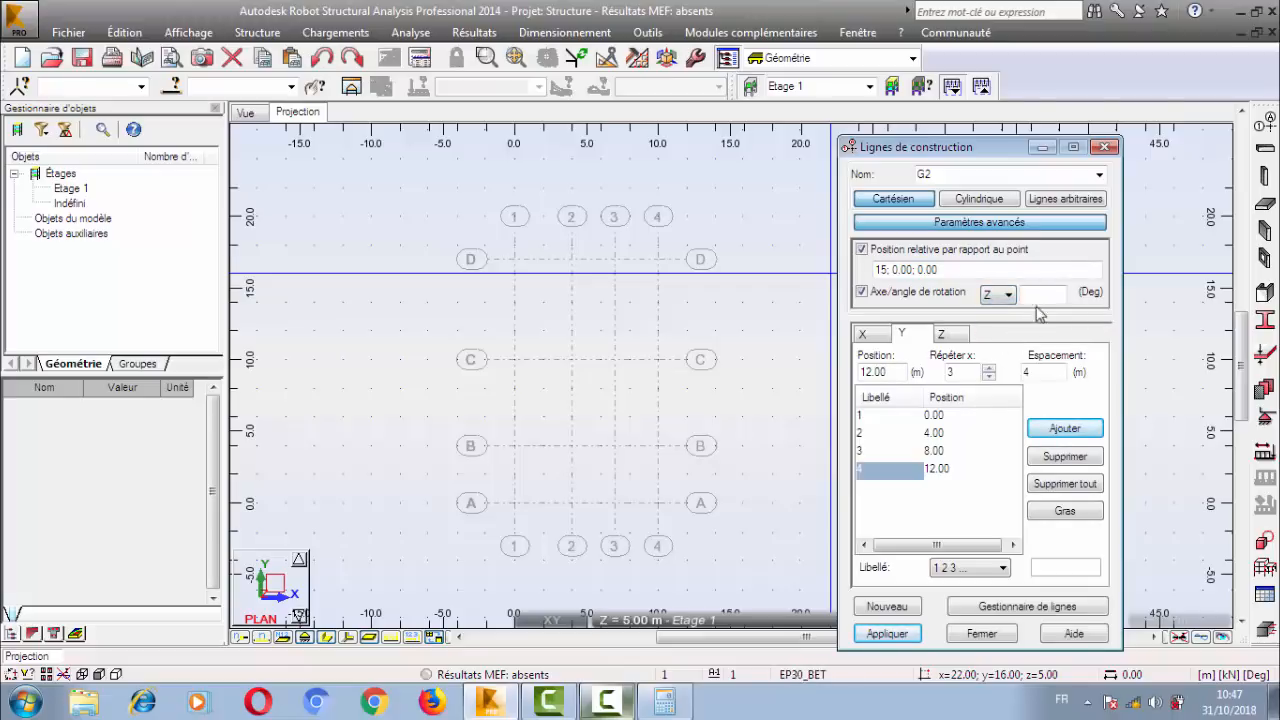
{"action": "left_click", "coordinate": [1047, 295]}
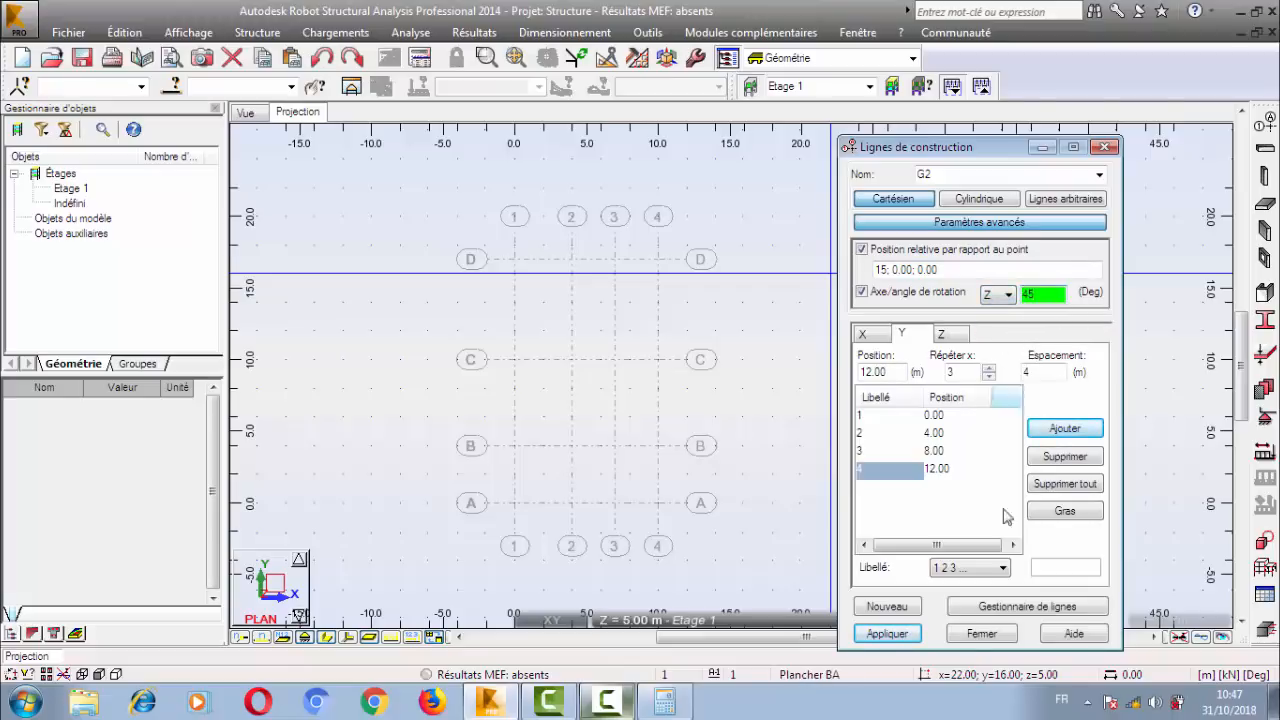
{"action": "left_click", "coordinate": [887, 633]}
{"action": "middle_click_drag", "start_coordinate": [674, 443], "coordinate": [526, 411]}
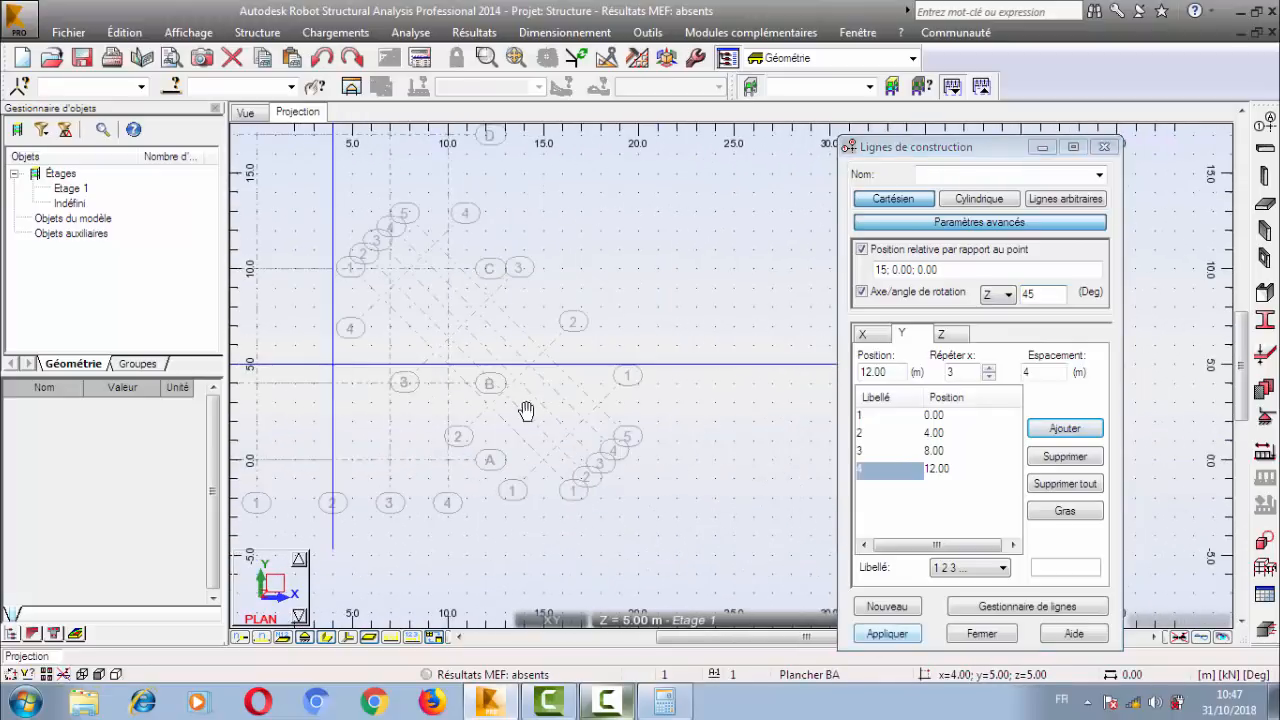
{"action": "scroll", "coordinate": [472, 376], "scroll_direction": "up", "scroll_amount": 2}
{"action": "middle_click_drag", "start_coordinate": [480, 364], "coordinate": [551, 371]}
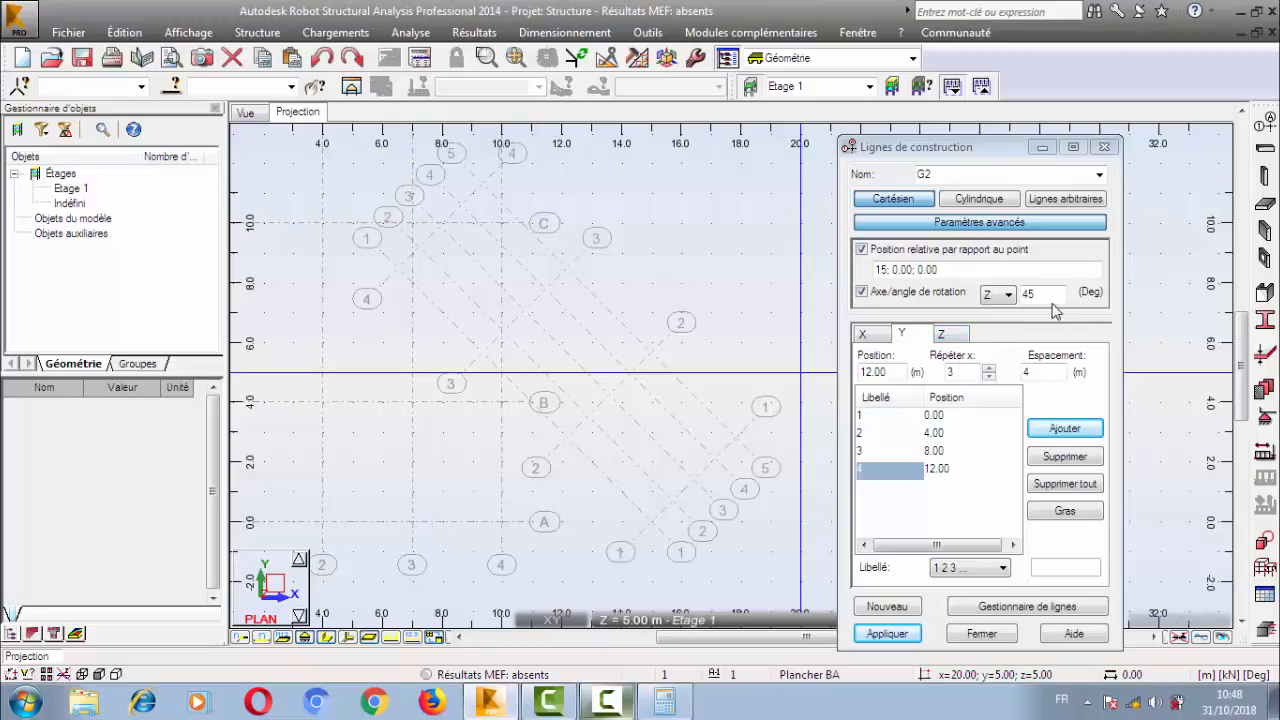
{"action": "left_click", "coordinate": [1002, 606]}
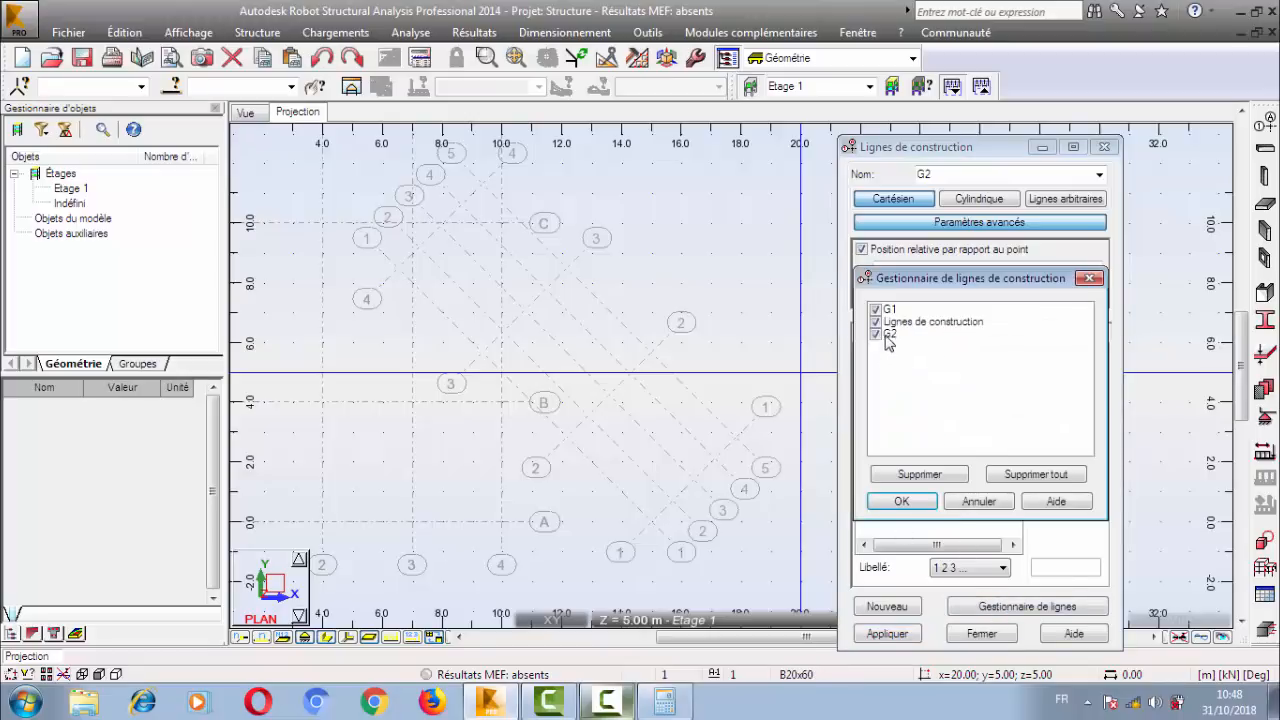
{"action": "left_click", "coordinate": [887, 313]}
{"action": "left_click", "coordinate": [889, 322]}
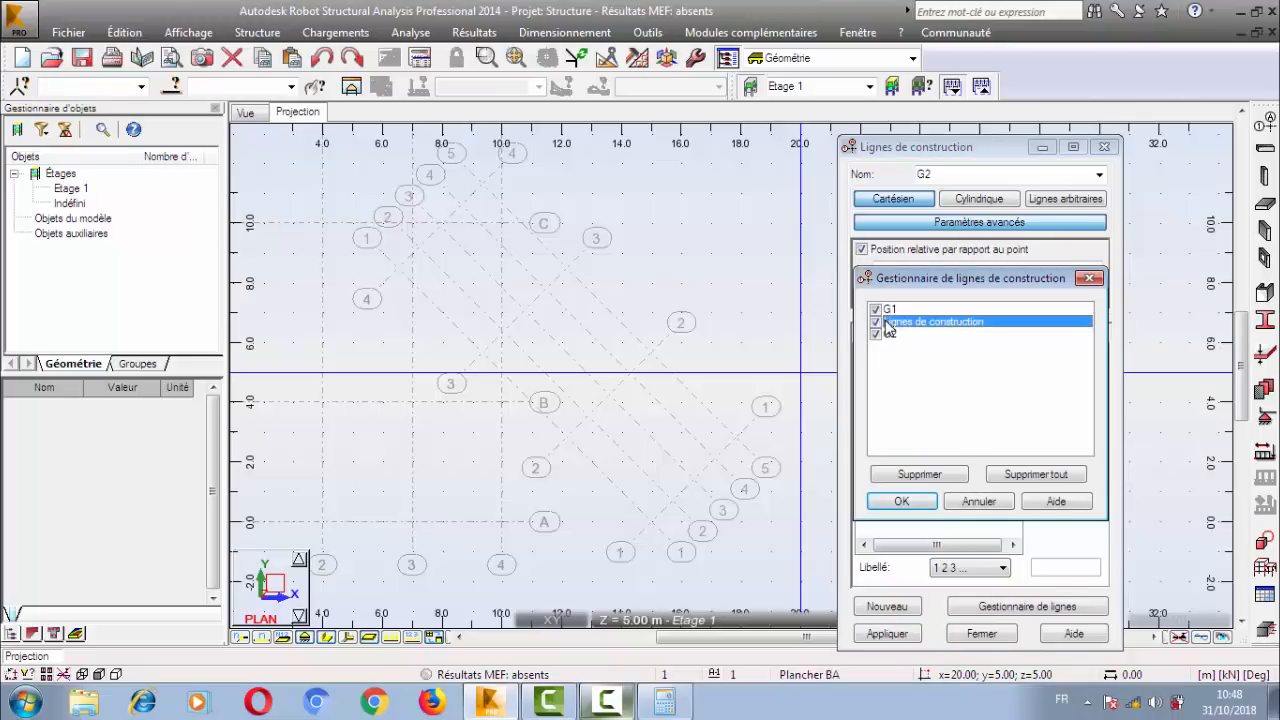
{"action": "left_click", "coordinate": [915, 503]}
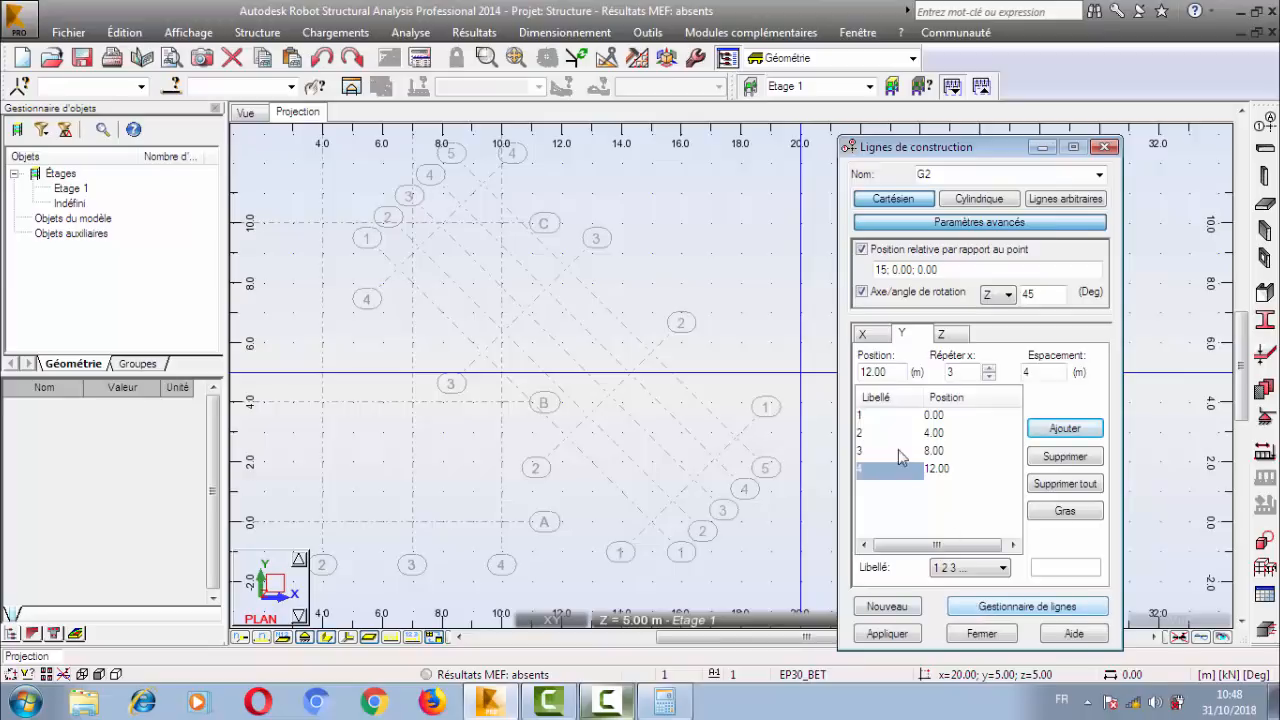
Delete sets G1 and G2 in the line manager, keeping only Lignes de construction.
{"action": "left_click", "coordinate": [996, 613]}
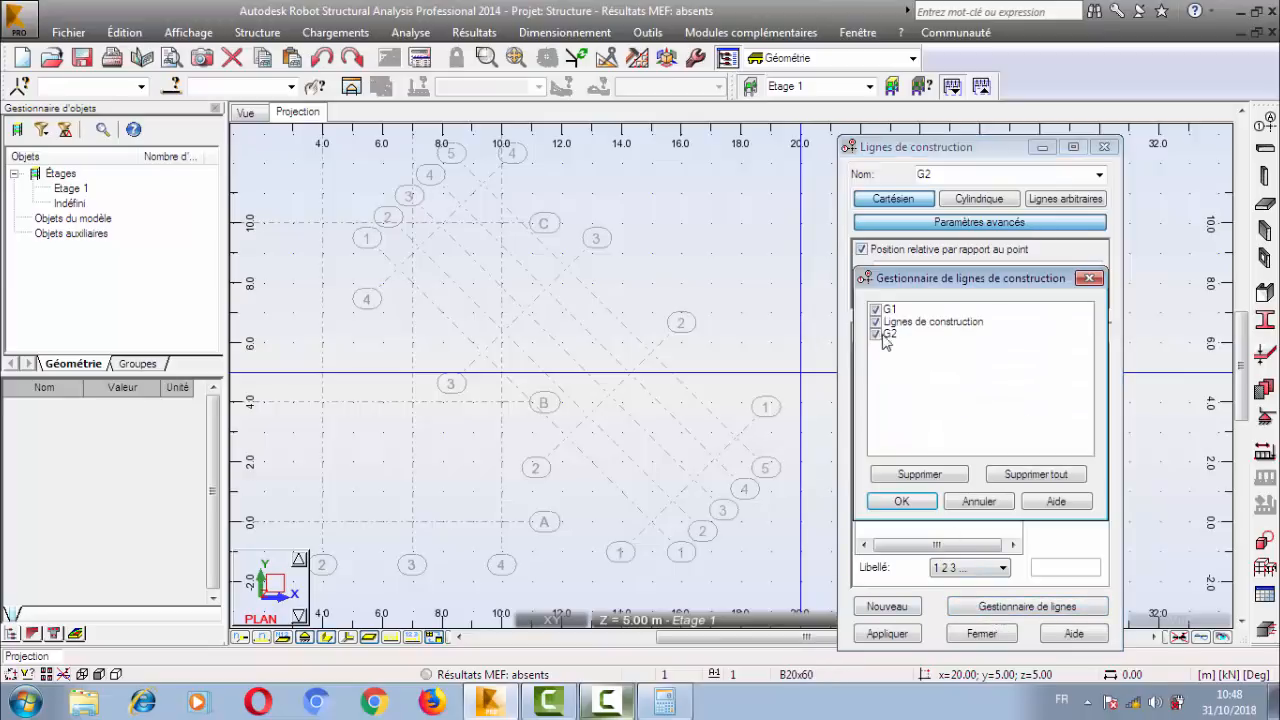
{"action": "left_click", "coordinate": [893, 325]}
{"action": "left_click", "coordinate": [892, 312]}
{"action": "left_click", "coordinate": [921, 476]}
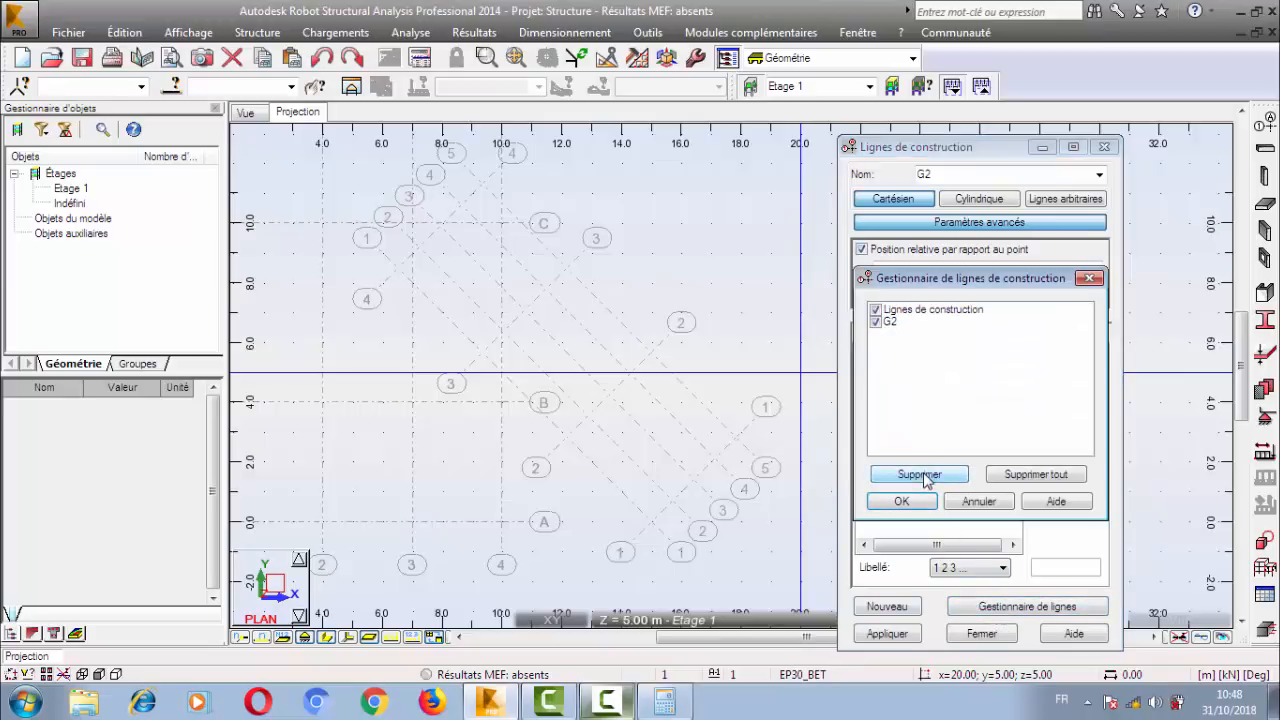
{"action": "left_click", "coordinate": [896, 322]}
{"action": "left_click", "coordinate": [919, 474]}
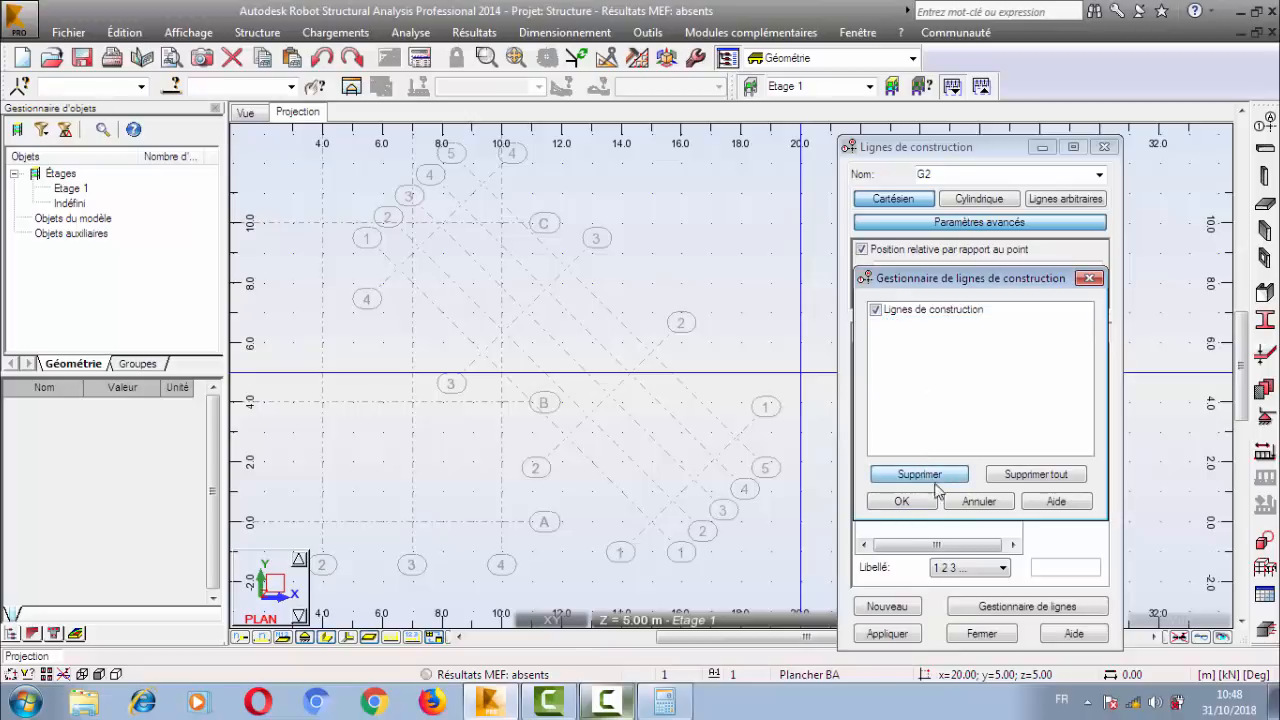
{"action": "left_click", "coordinate": [903, 500]}
Select the Lignes de construction set, apply it, and close the construction line definition.
{"action": "left_click", "coordinate": [1090, 174]}
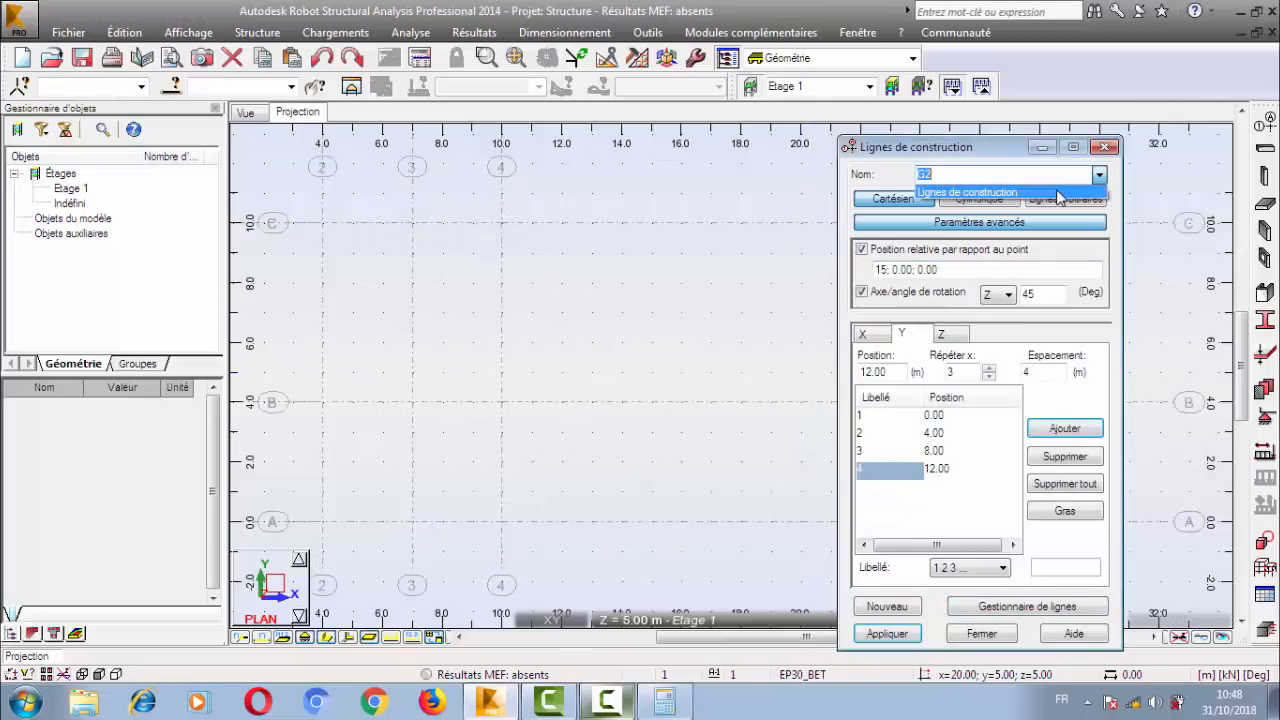
{"action": "left_click", "coordinate": [1055, 195]}
{"action": "left_click", "coordinate": [887, 633]}
{"action": "left_click", "coordinate": [981, 633]}
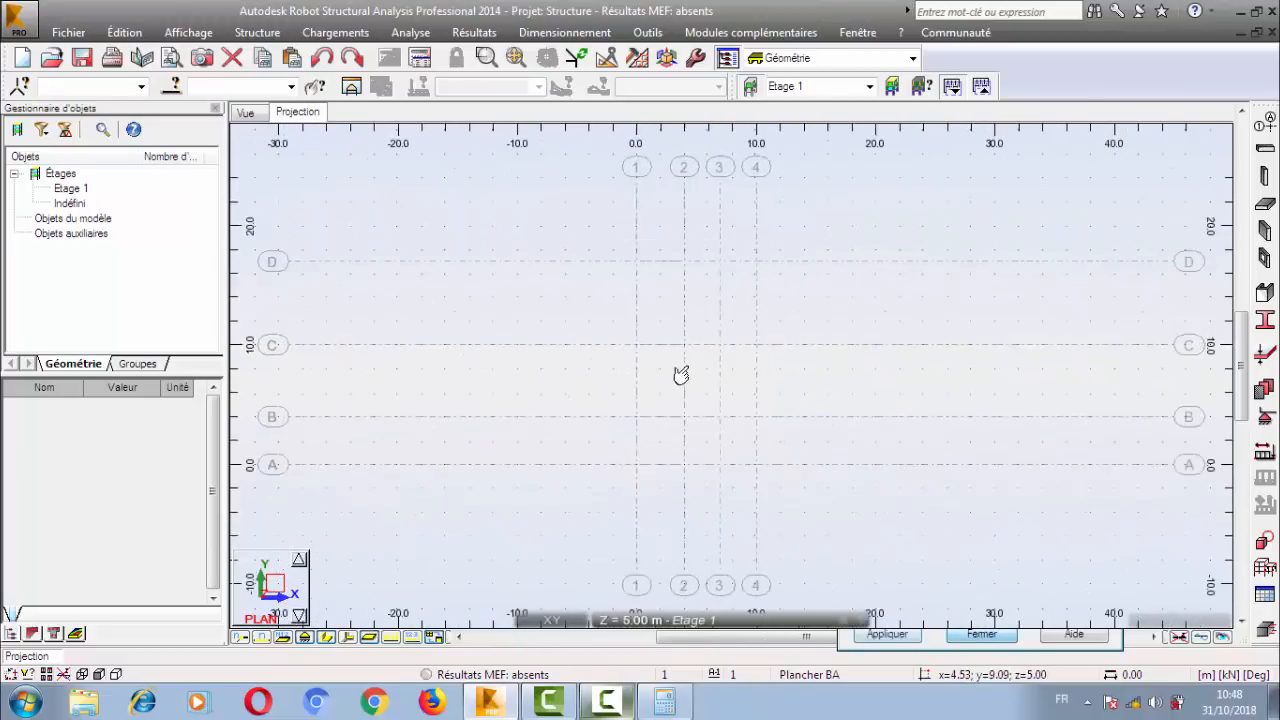
Reopen the construction line definition to examine the cylindrical line options, and close it without changes.
{"action": "left_click", "coordinate": [1265, 125]}
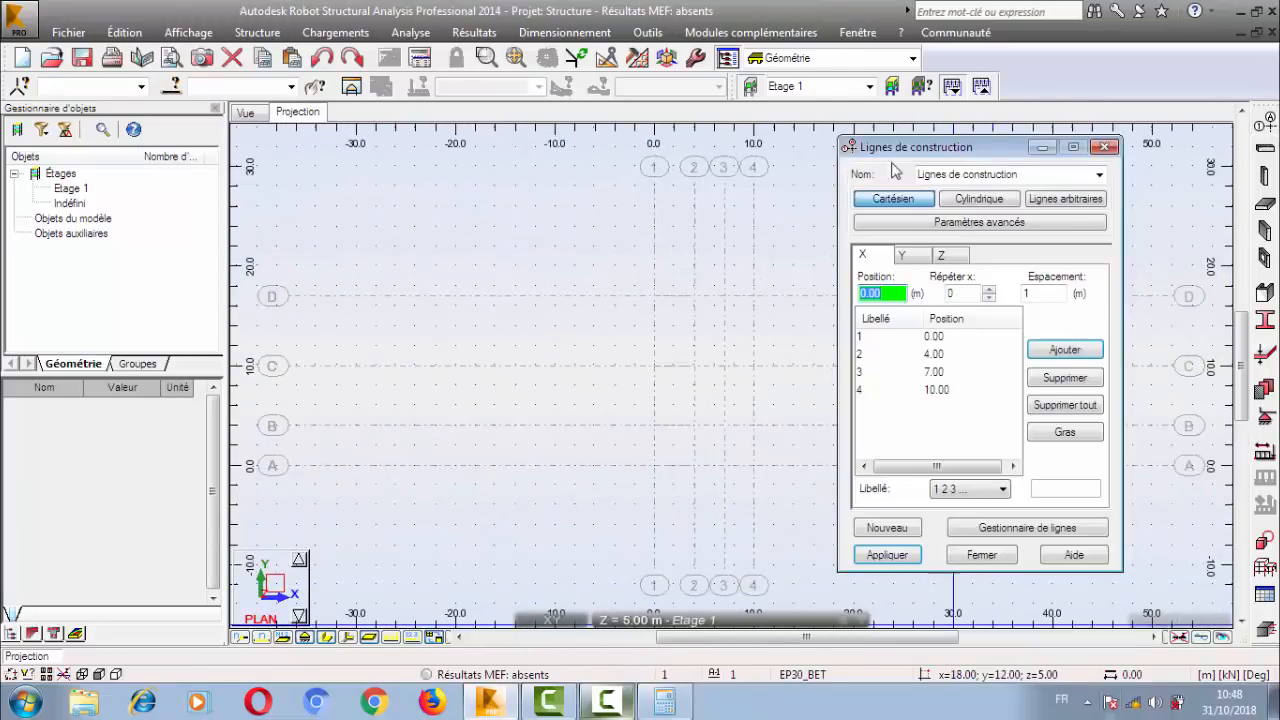
{"action": "left_click", "coordinate": [1000, 203]}
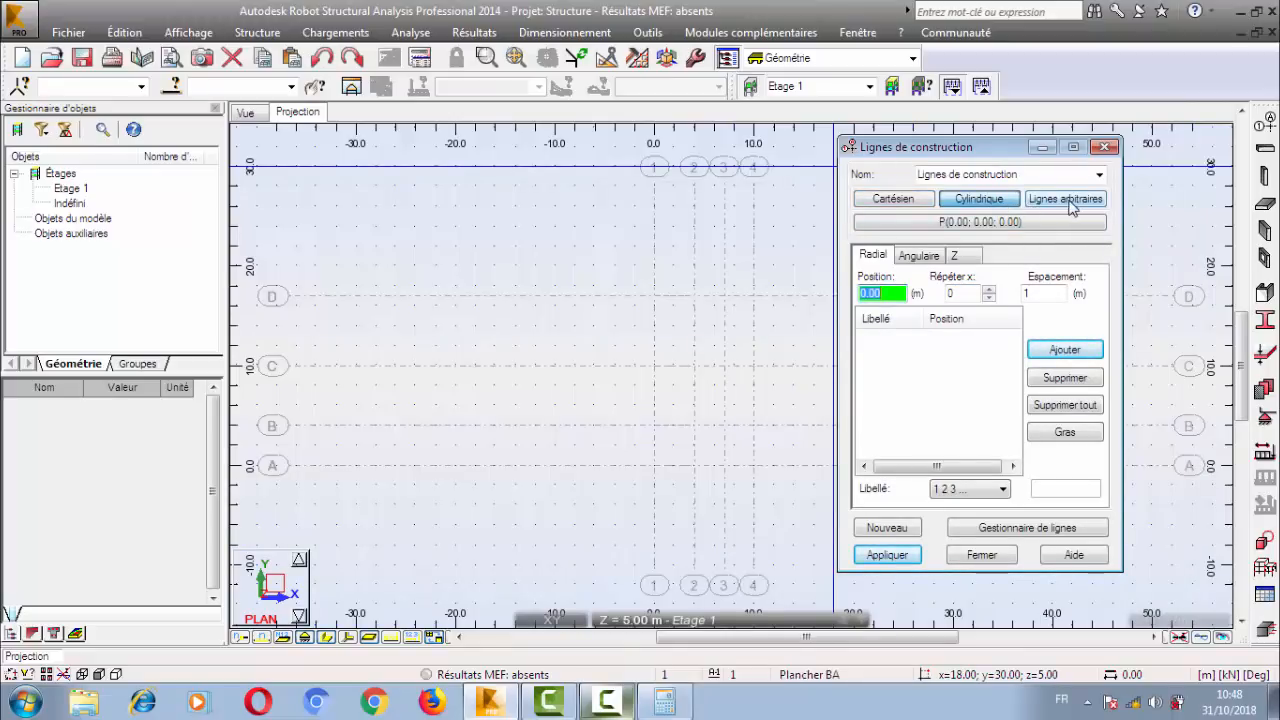
{"action": "scroll", "coordinate": [695, 401], "scroll_direction": "up", "scroll_amount": 2}
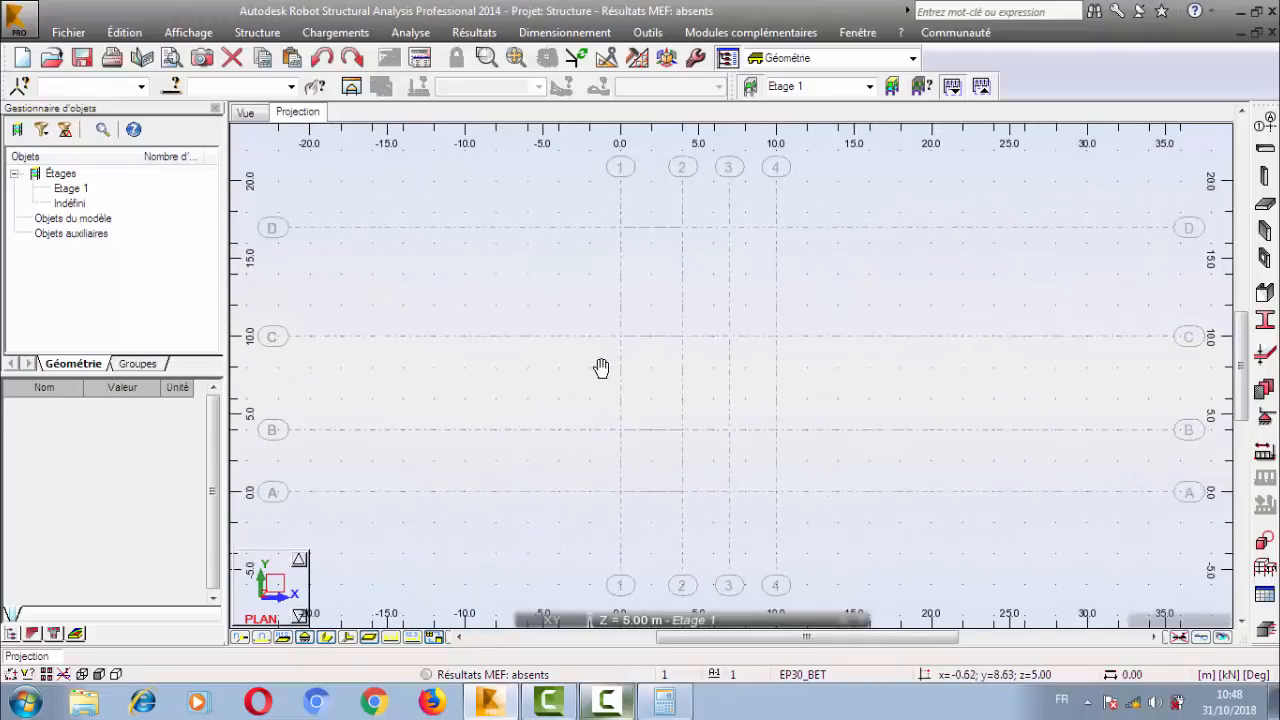
{"action": "middle_click_drag", "start_coordinate": [602, 367], "coordinate": [594, 378]}
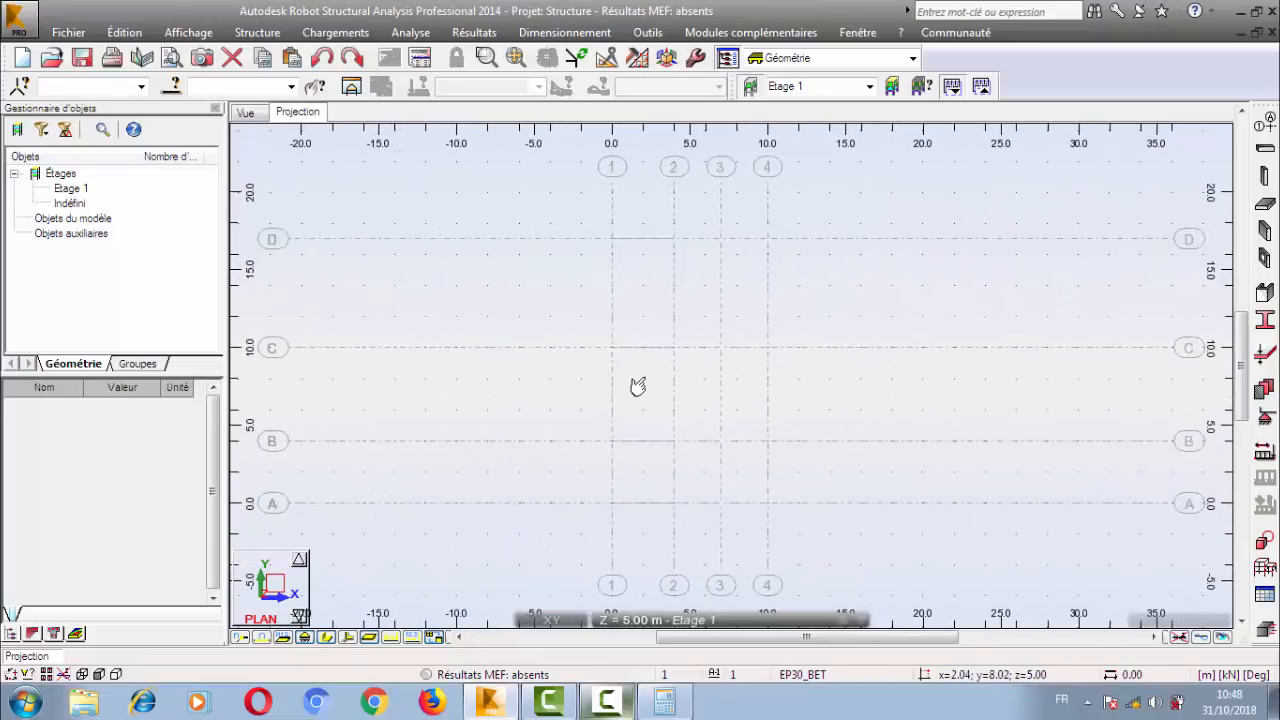
Turn off the grid display in the plan projection.
{"action": "scroll", "coordinate": [641, 385], "scroll_direction": "up", "scroll_amount": 2}
{"action": "scroll", "coordinate": [642, 386], "scroll_direction": "down", "scroll_amount": 2}
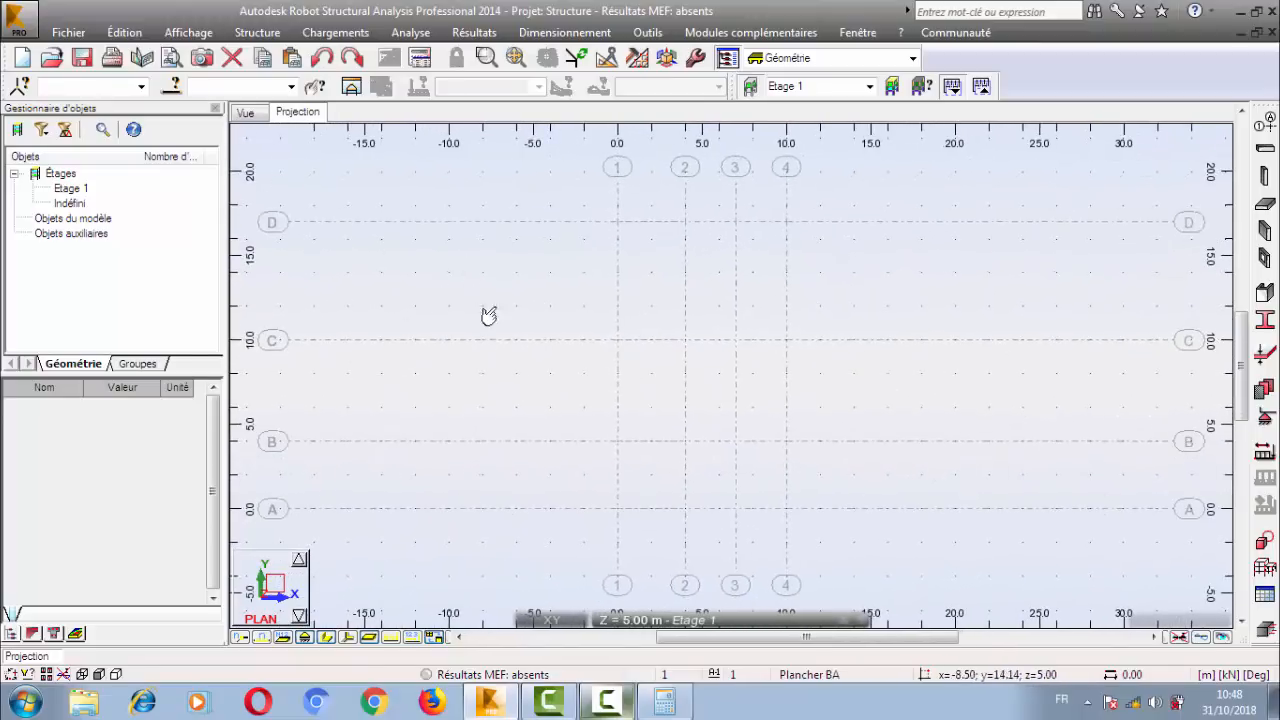
{"action": "left_click", "coordinate": [188, 32]}
{"action": "mouse_move", "coordinate": [297, 294]}
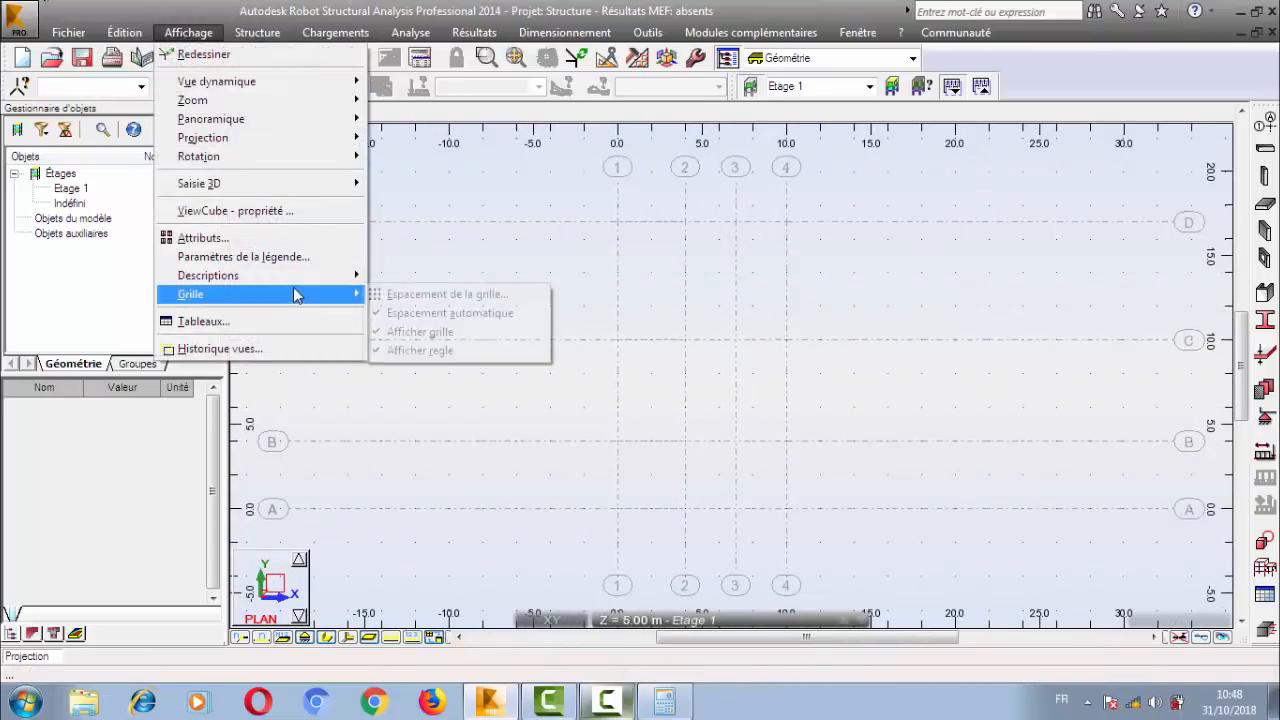
{"action": "left_click", "coordinate": [421, 336]}
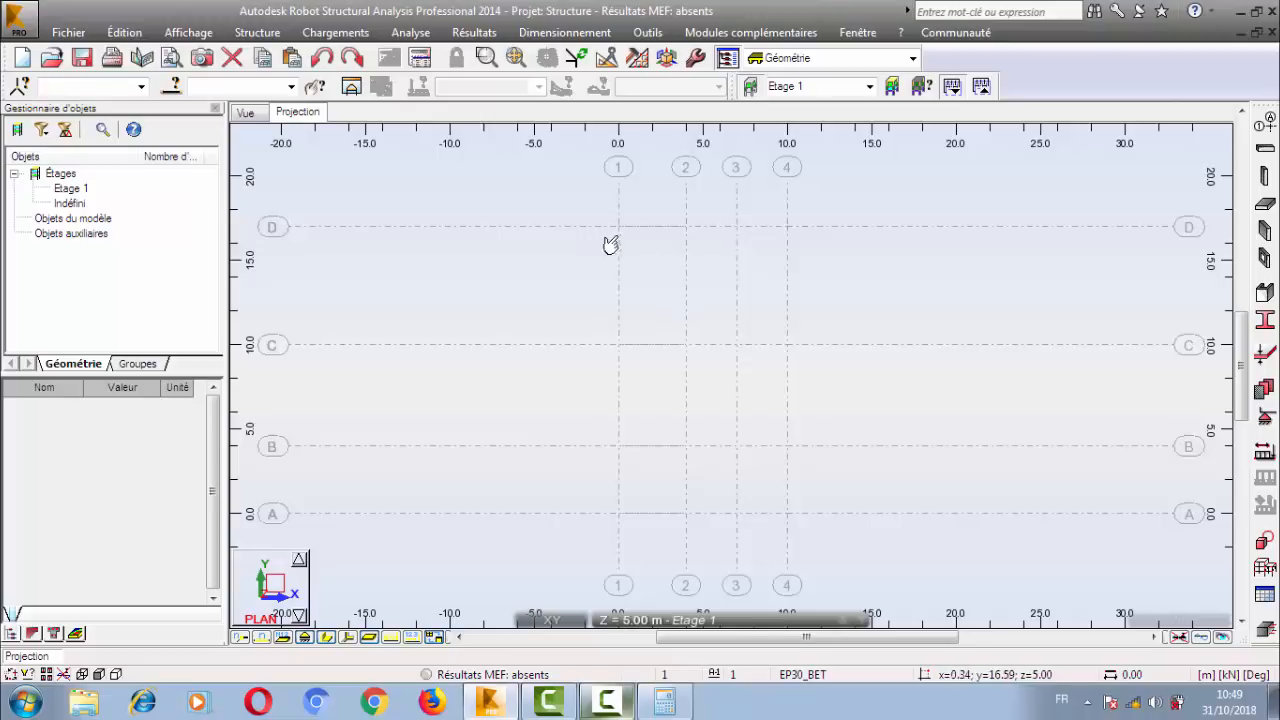
Try to dimension the spacing between axes 1 and 2 from their intersections with axis D.
{"action": "left_click", "coordinate": [648, 32]}
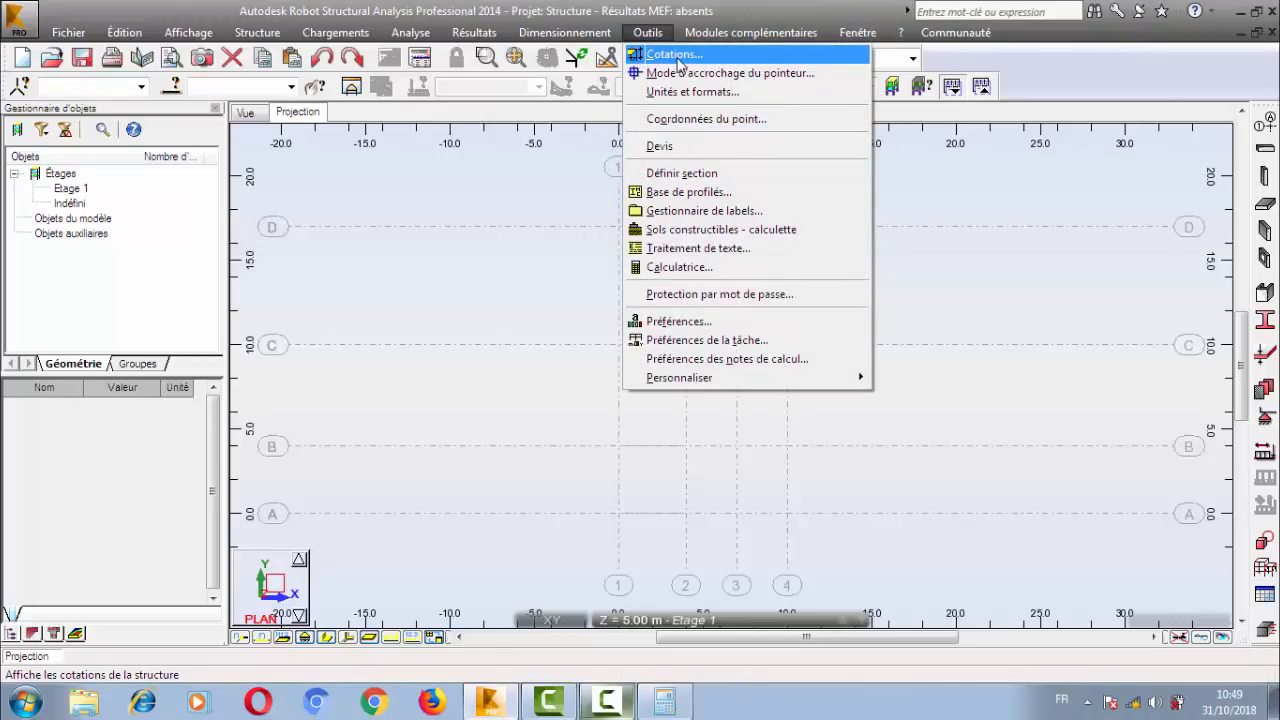
{"action": "left_click", "coordinate": [677, 56]}
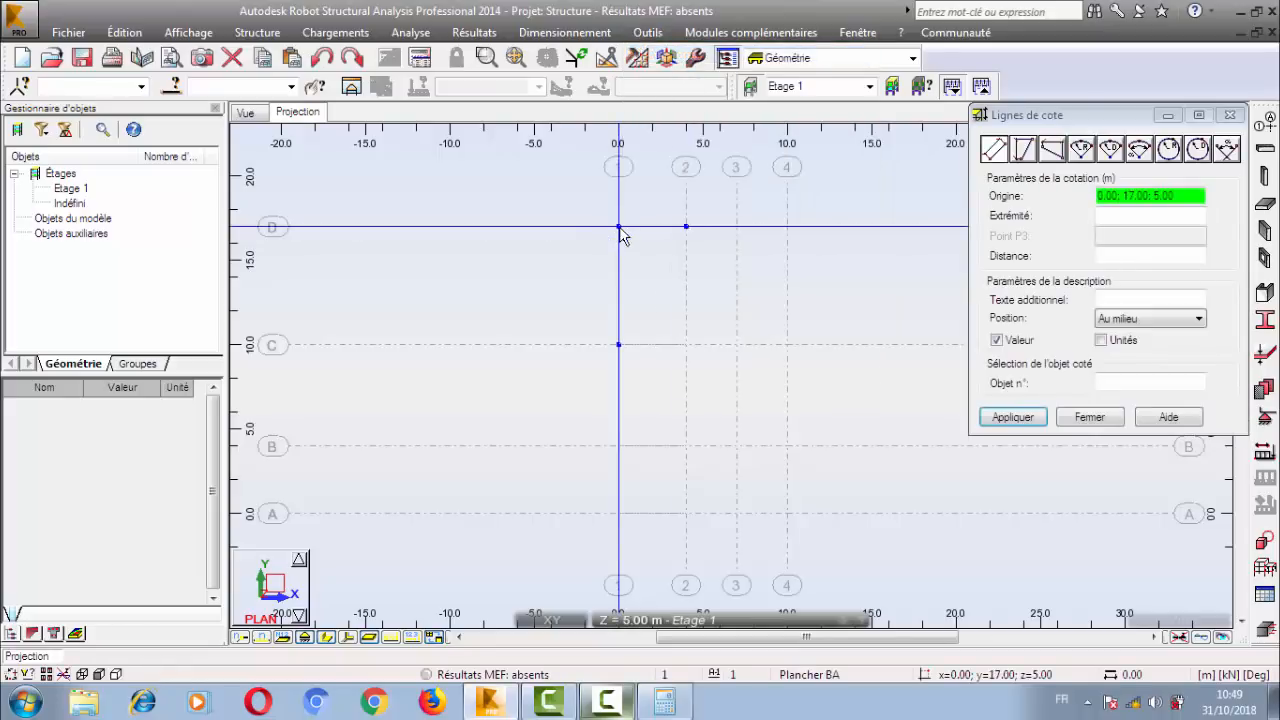
{"action": "left_click", "coordinate": [618, 227]}
{"action": "left_click", "coordinate": [686, 227]}
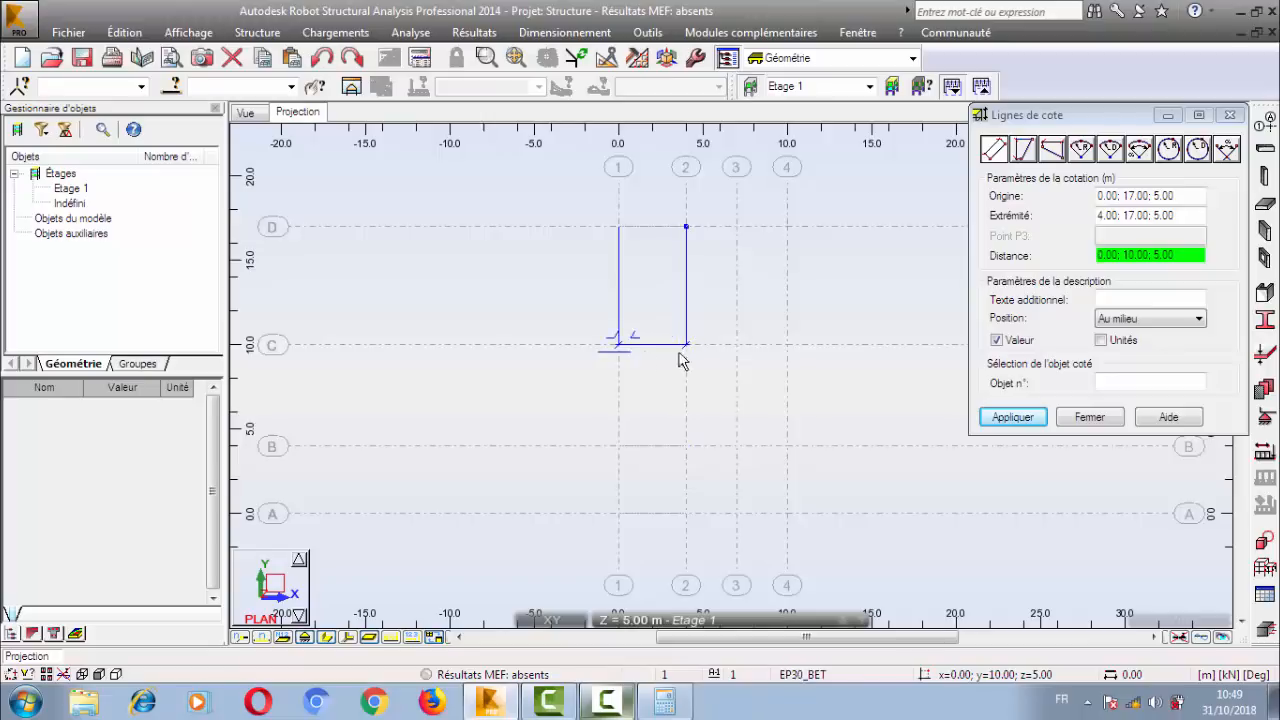
{"action": "left_click", "coordinate": [723, 343]}
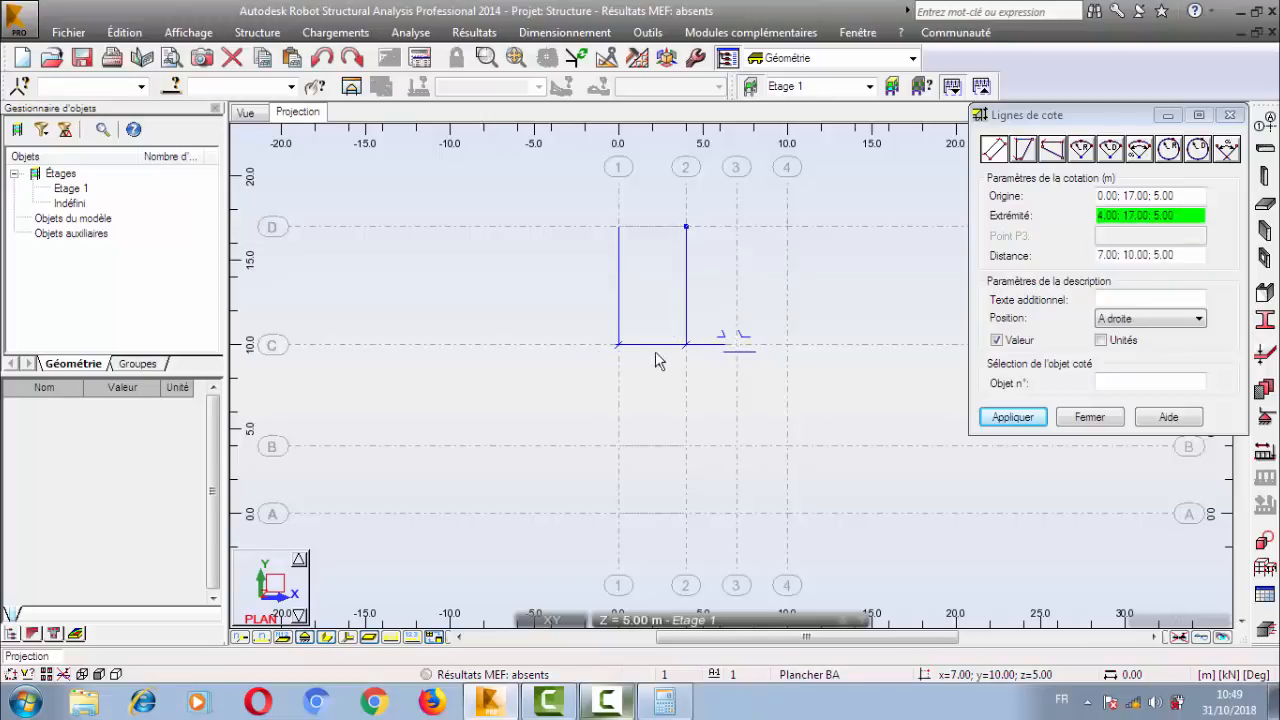
{"action": "left_click", "coordinate": [1087, 418]}
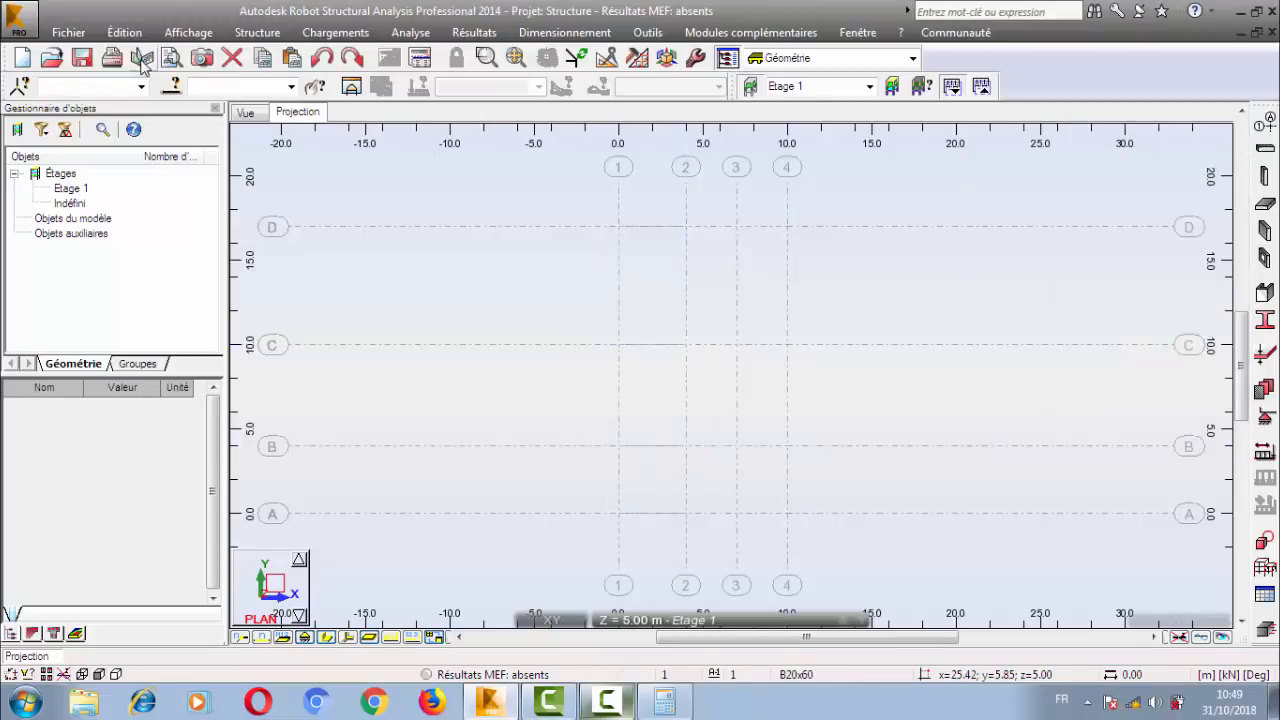
Turn the grid display back on in the plan projection.
{"action": "left_click", "coordinate": [188, 34]}
{"action": "mouse_move", "coordinate": [266, 294]}
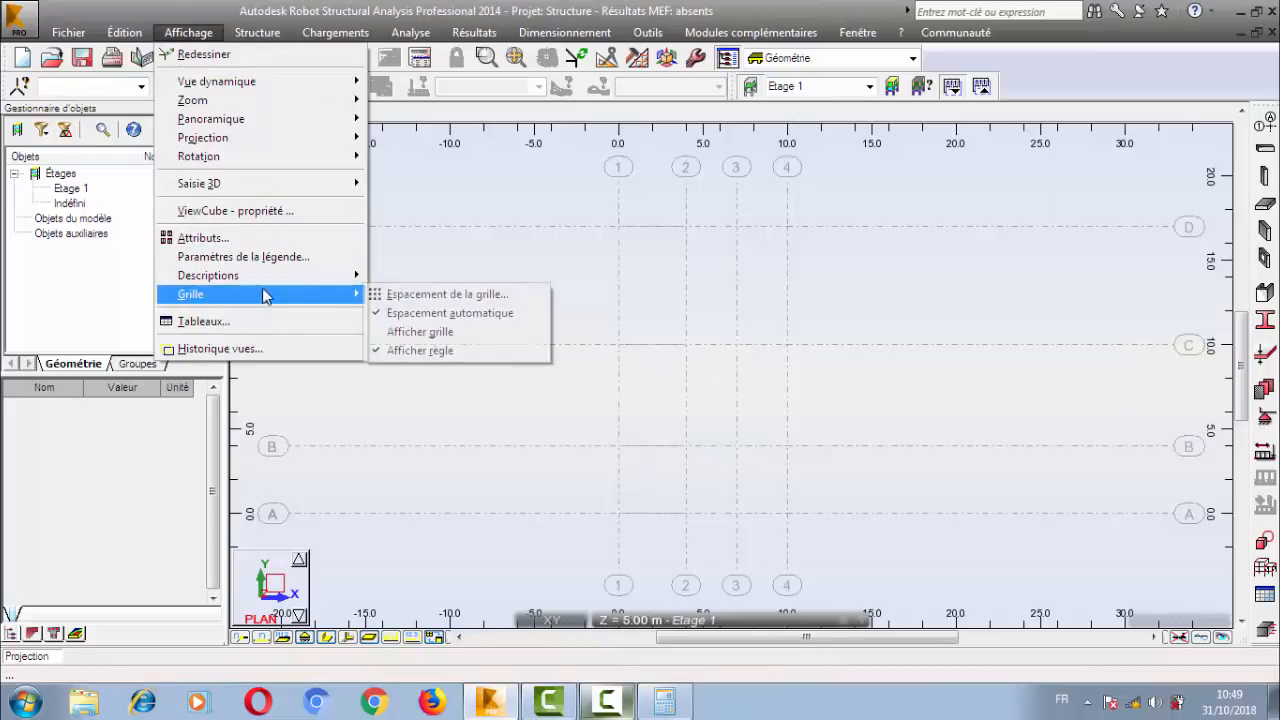
{"action": "left_click", "coordinate": [412, 333]}
Dimension the spacing between axes 1 and 2 along axis D, placing the dimension line at y = 16.00.
{"action": "left_click", "coordinate": [648, 32]}
{"action": "left_click", "coordinate": [700, 192]}
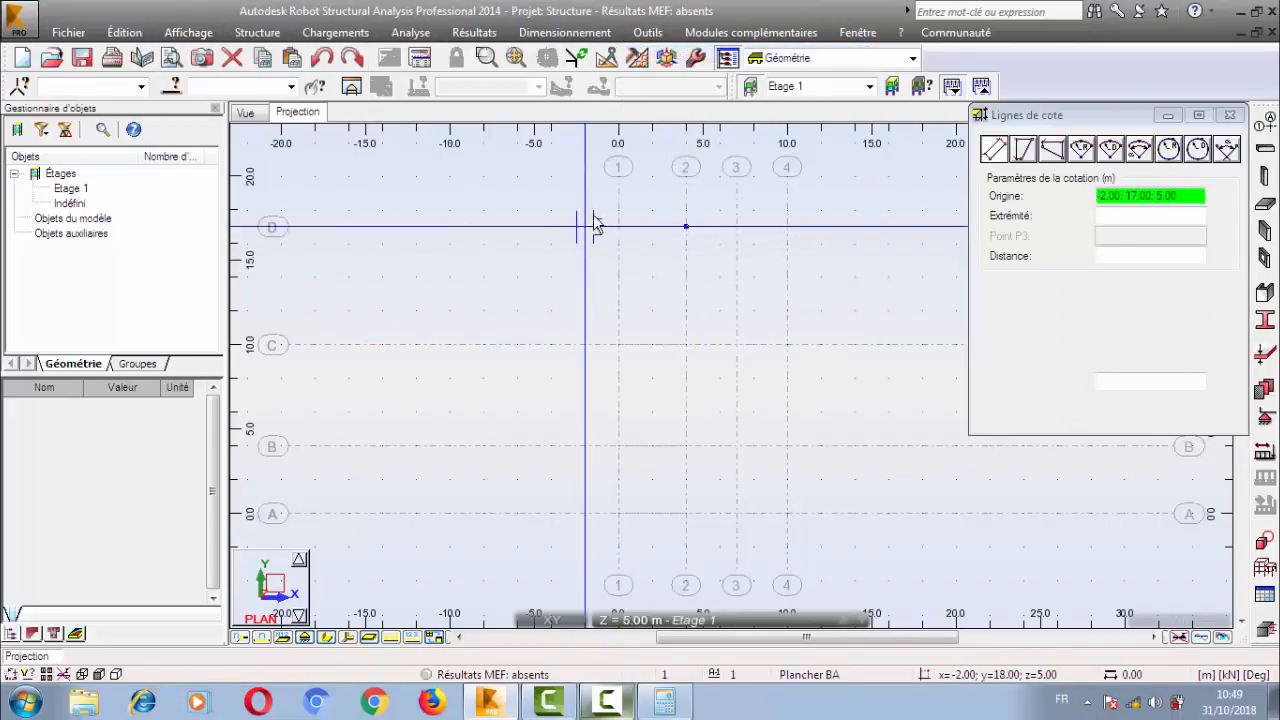
{"action": "left_click", "coordinate": [618, 228]}
{"action": "left_click", "coordinate": [686, 227]}
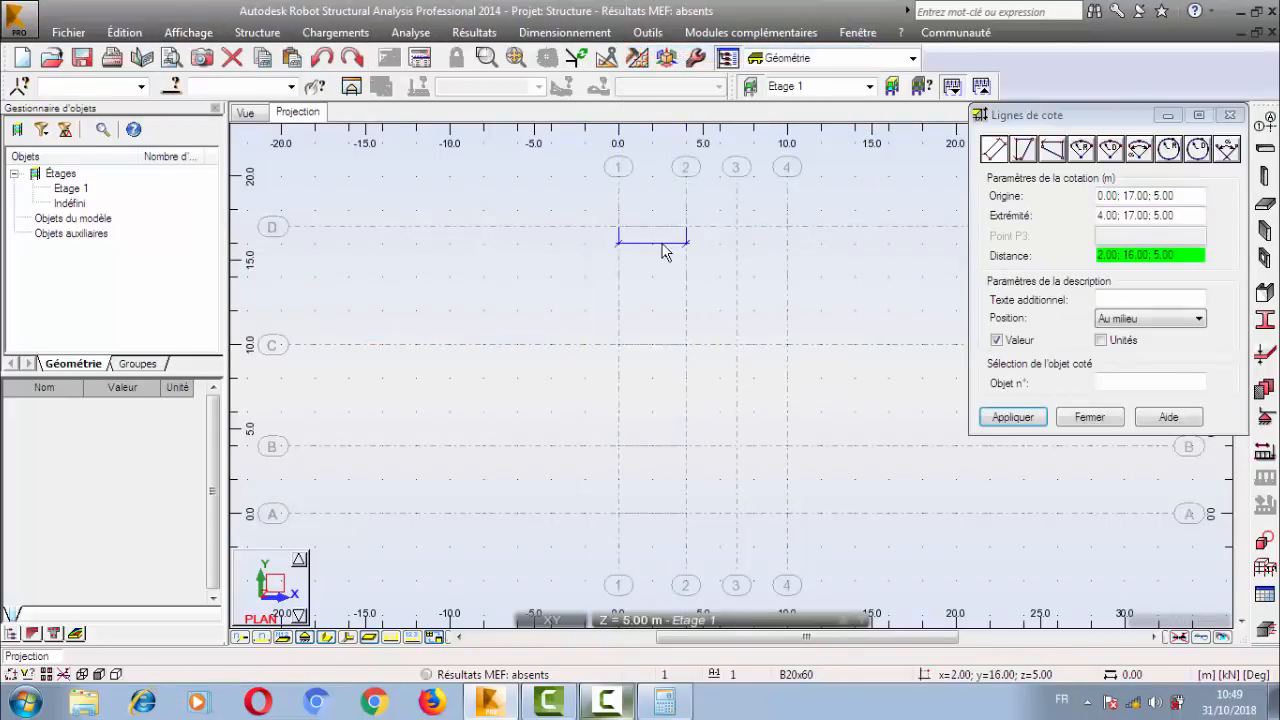
{"action": "left_click", "coordinate": [651, 252]}
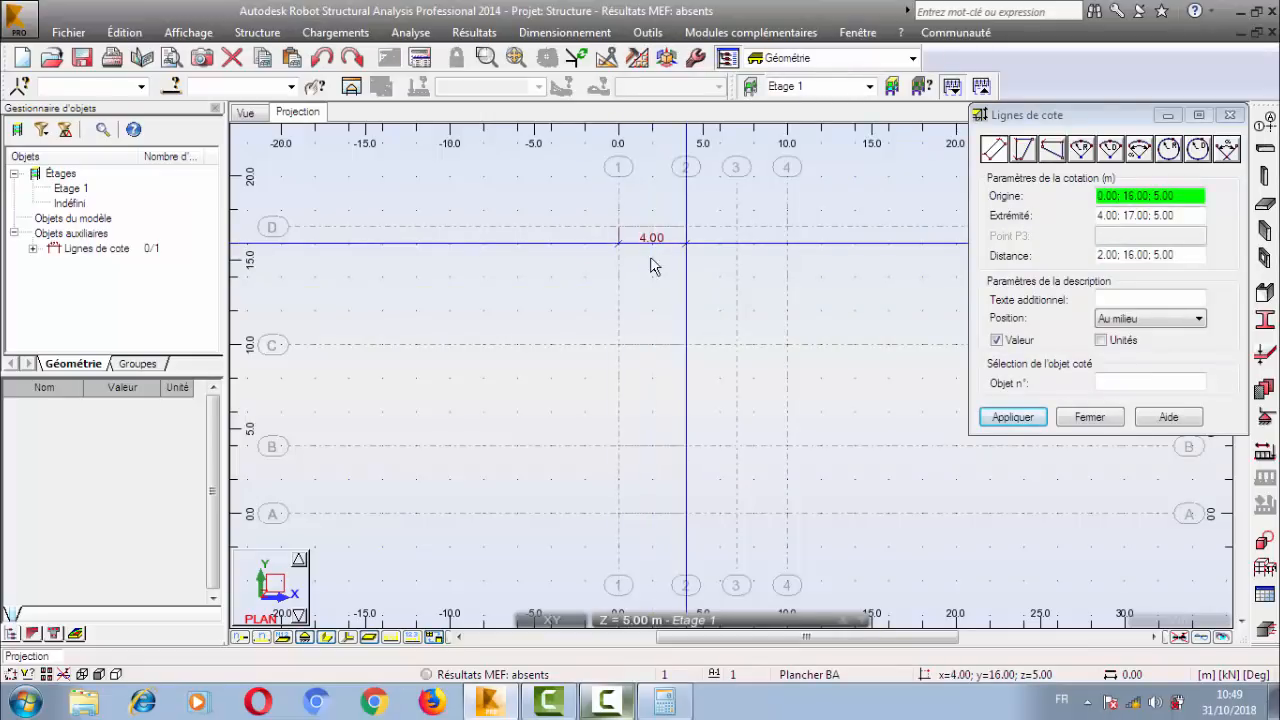
Dimension the overall width between axes 1 and 4 along axis D at y = 14.00, and end dimensioning.
{"action": "left_click", "coordinate": [618, 228]}
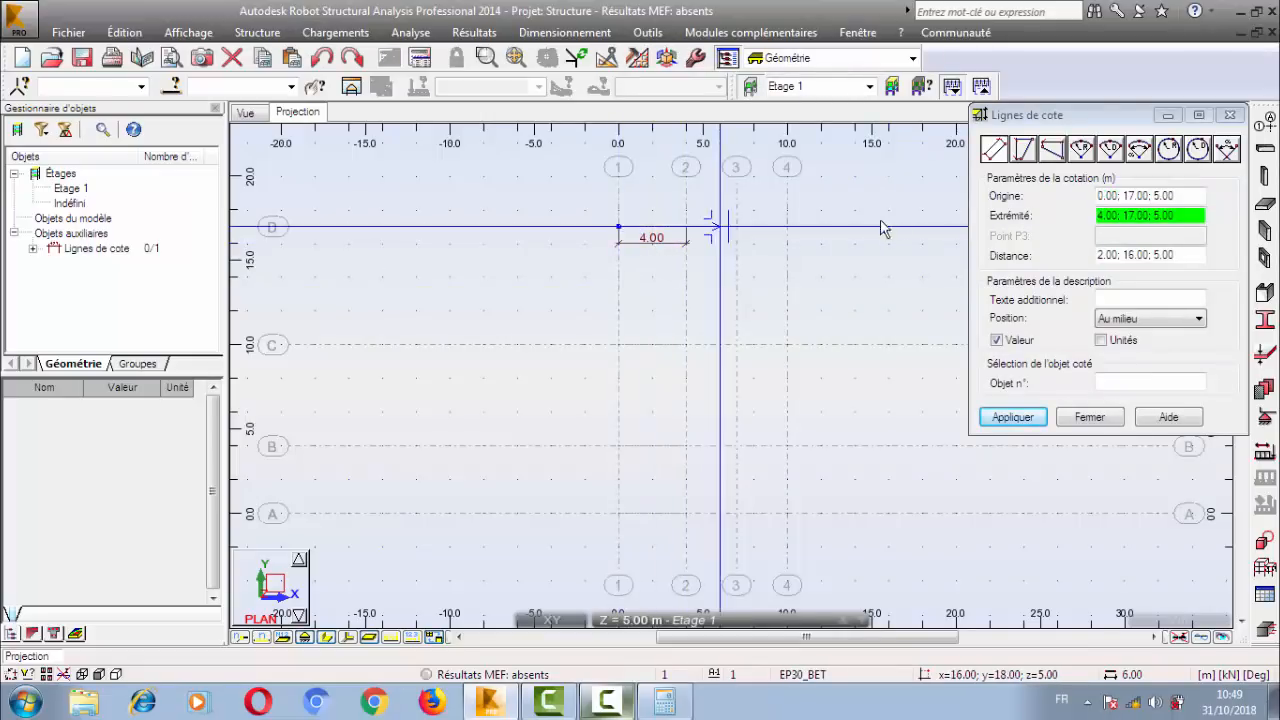
{"action": "left_click", "coordinate": [776, 233]}
{"action": "left_click", "coordinate": [729, 292]}
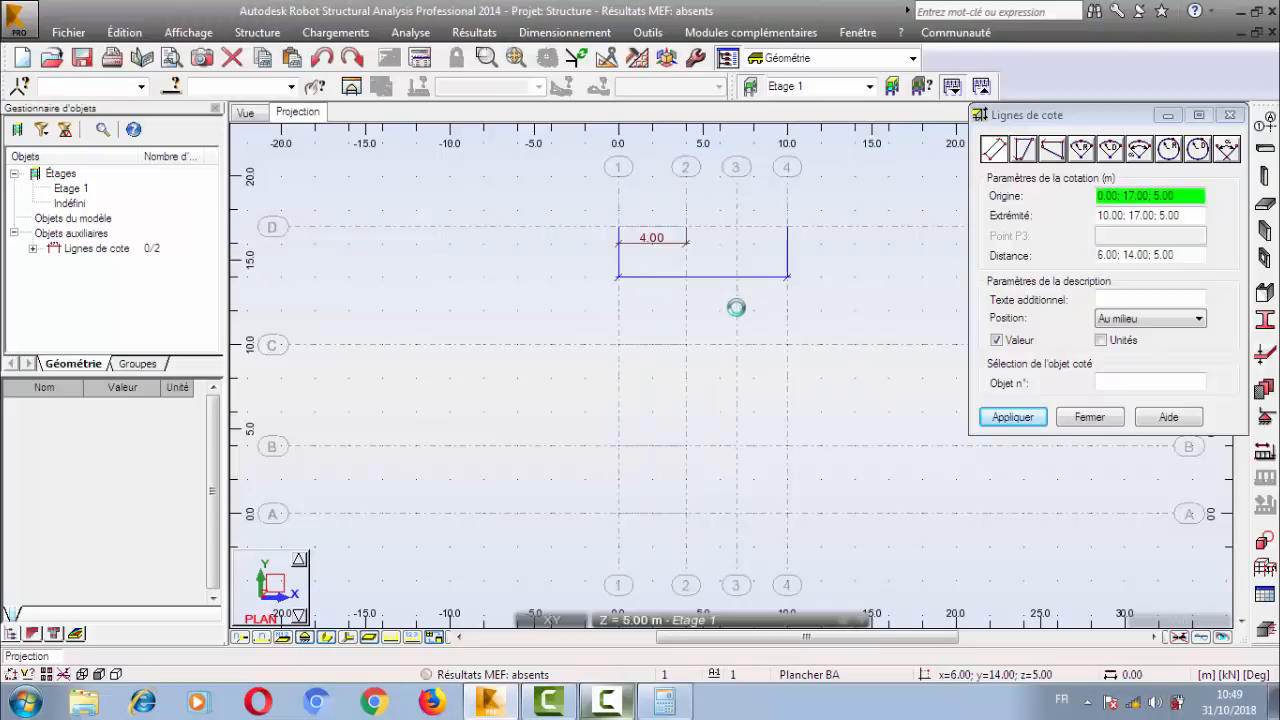
{"action": "left_click", "coordinate": [1089, 417]}
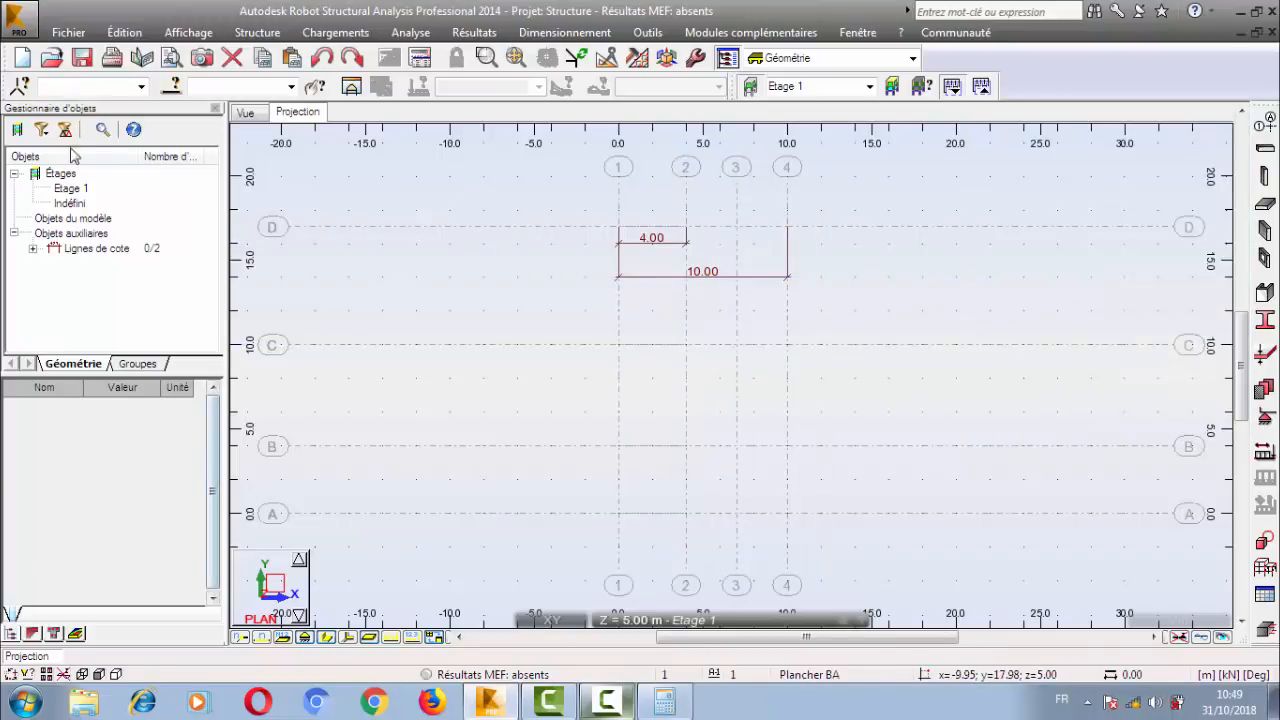
{"action": "left_click", "coordinate": [25, 703]}
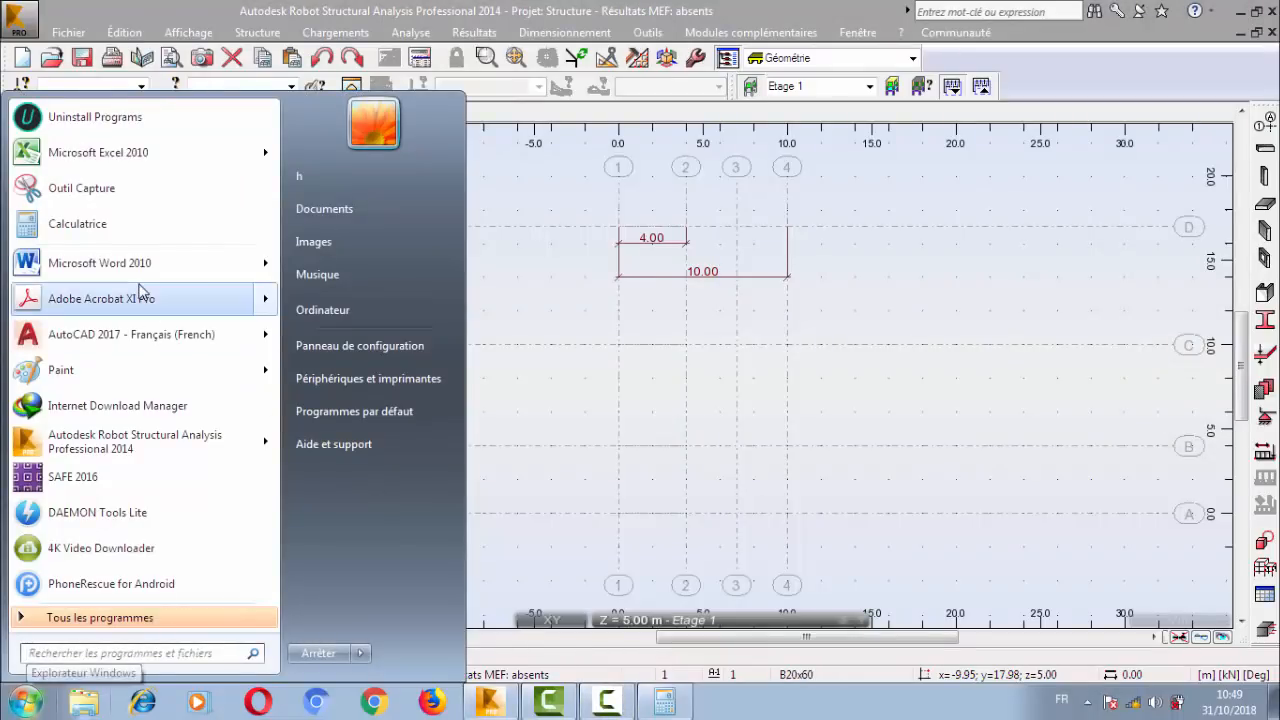
{"action": "left_click", "coordinate": [340, 314]}
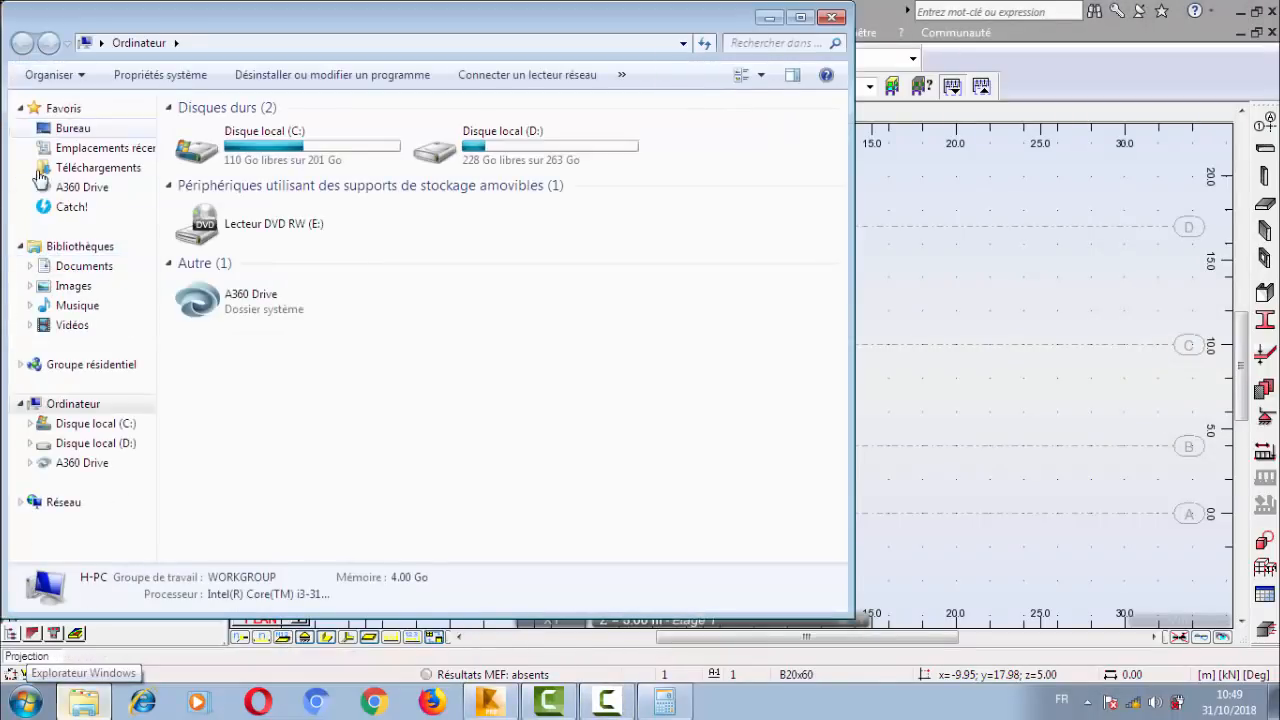
{"action": "left_click", "coordinate": [832, 14]}
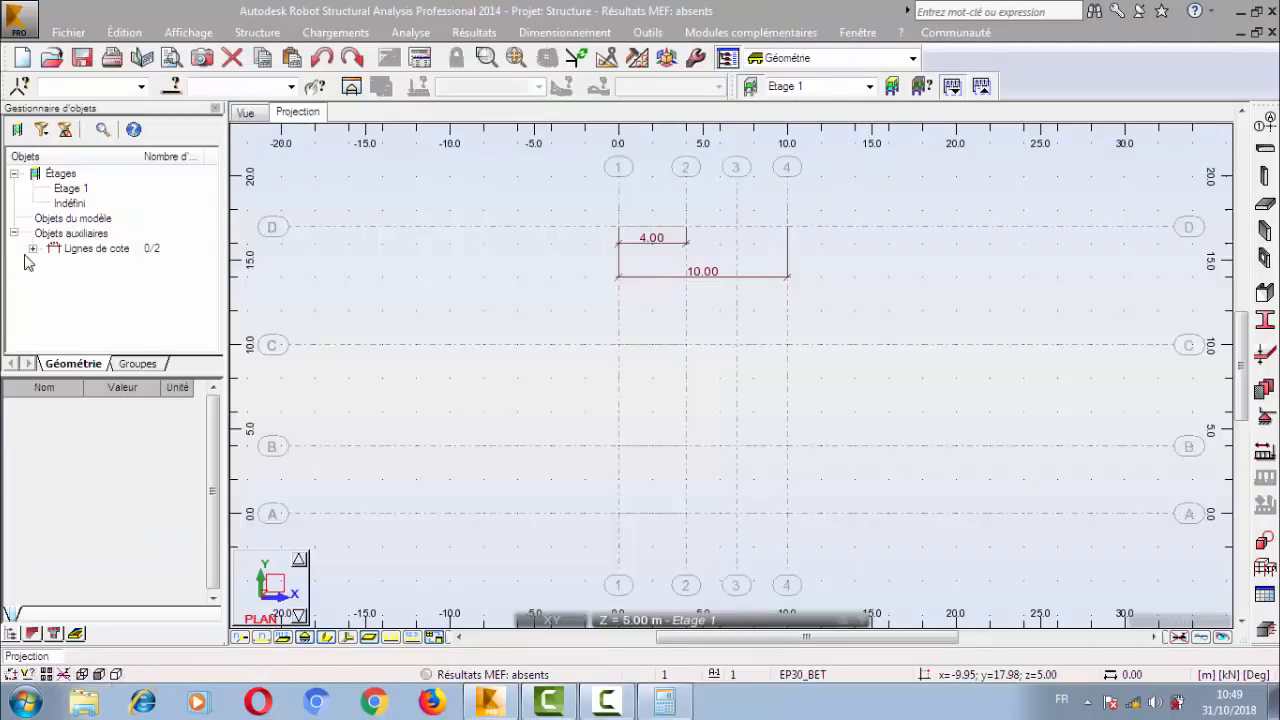
Delete both dimension lines listed under Objets auxiliaires.
{"action": "left_click", "coordinate": [33, 248]}
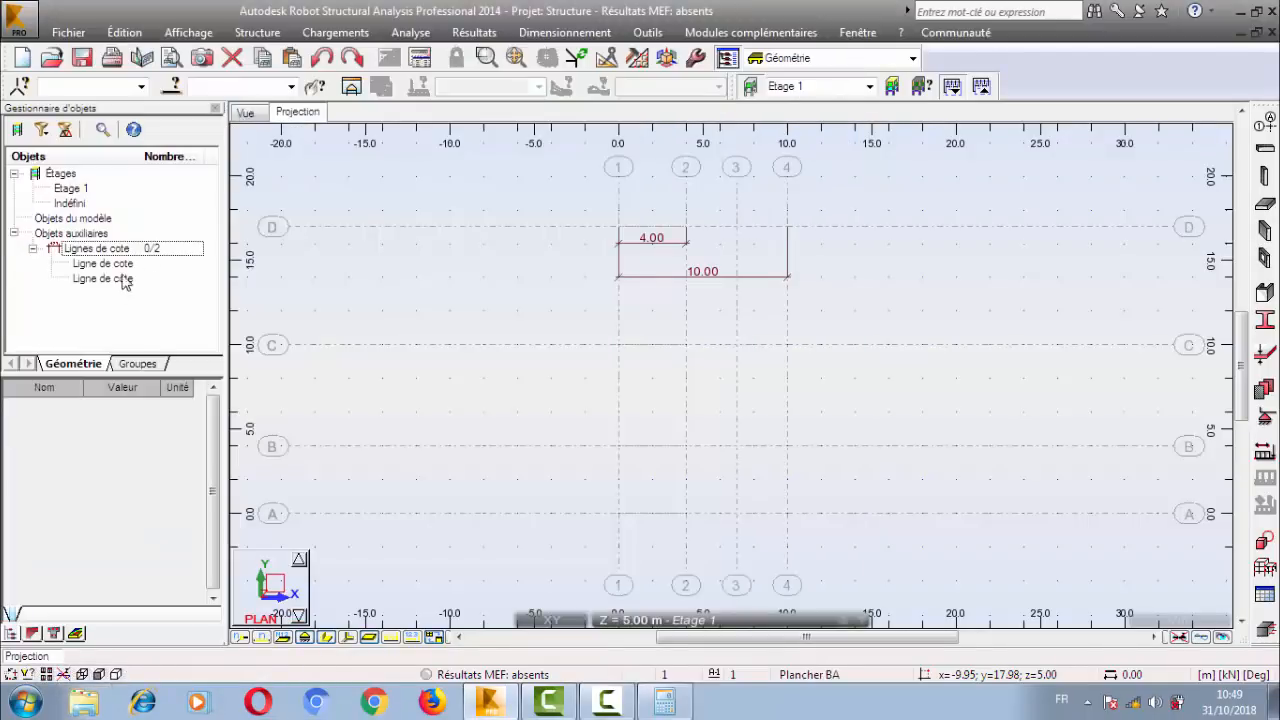
{"action": "left_click", "coordinate": [108, 267]}
{"action": "left_click", "coordinate": [104, 278], "text": "ctrl"}
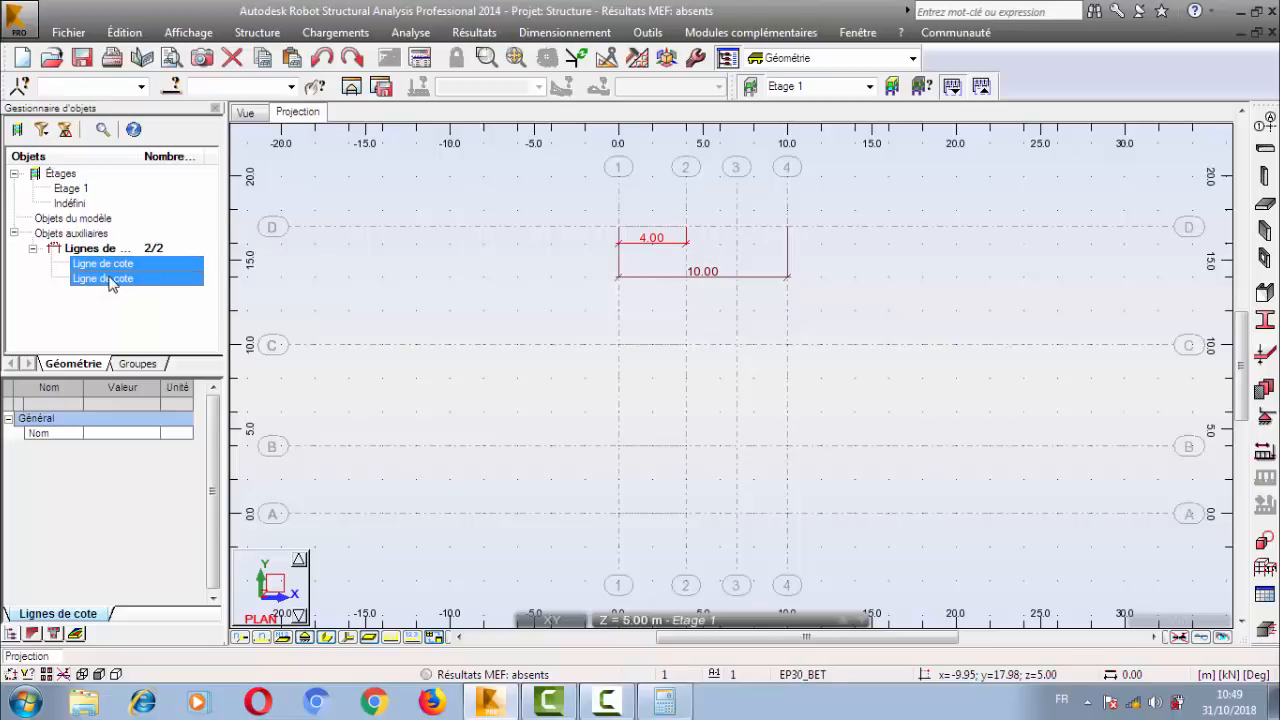
{"action": "key", "text": "Delete"}
{"action": "left_click", "coordinate": [108, 267]}
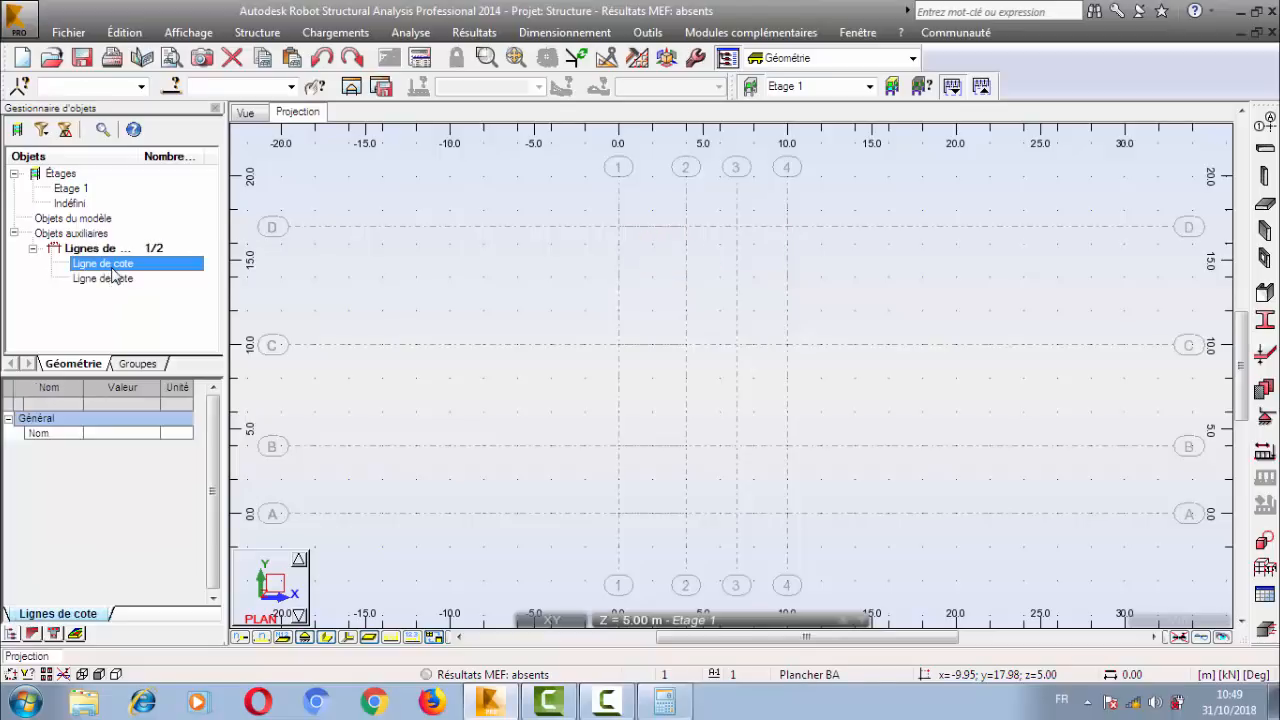
{"action": "left_click", "coordinate": [108, 281], "text": "ctrl"}
{"action": "right_click", "coordinate": [110, 287]}
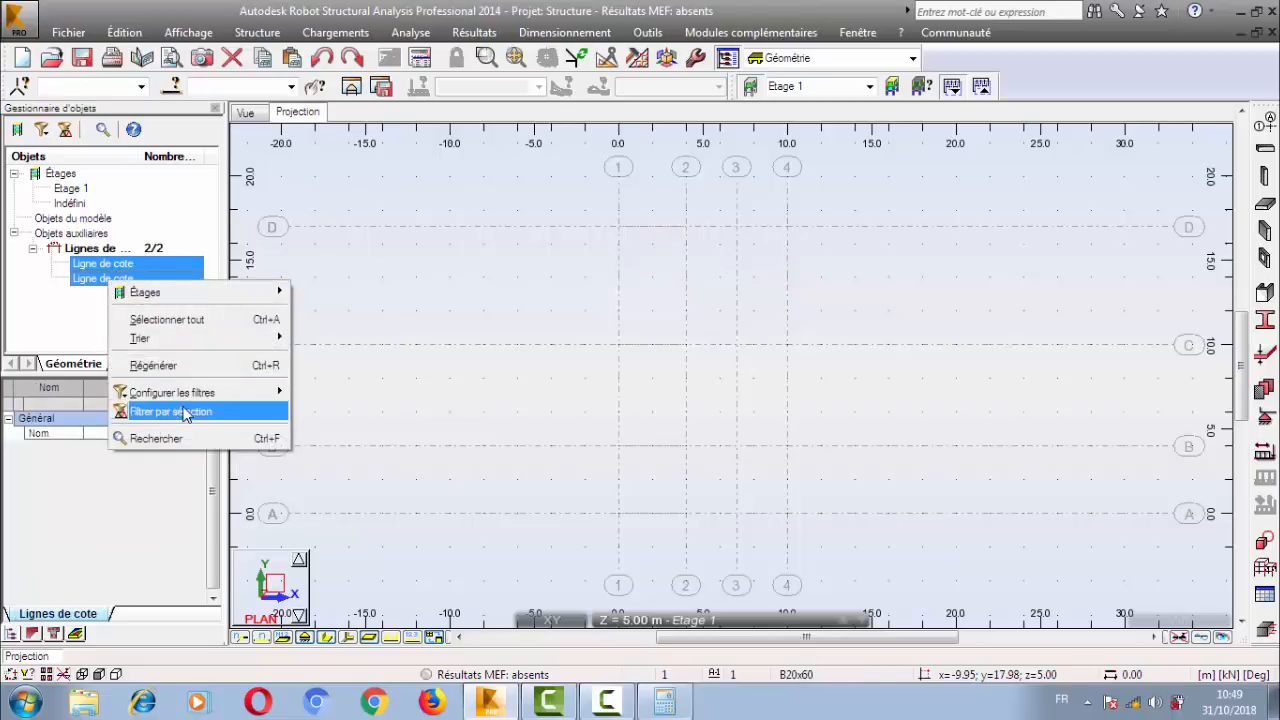
{"action": "left_click", "coordinate": [96, 268]}
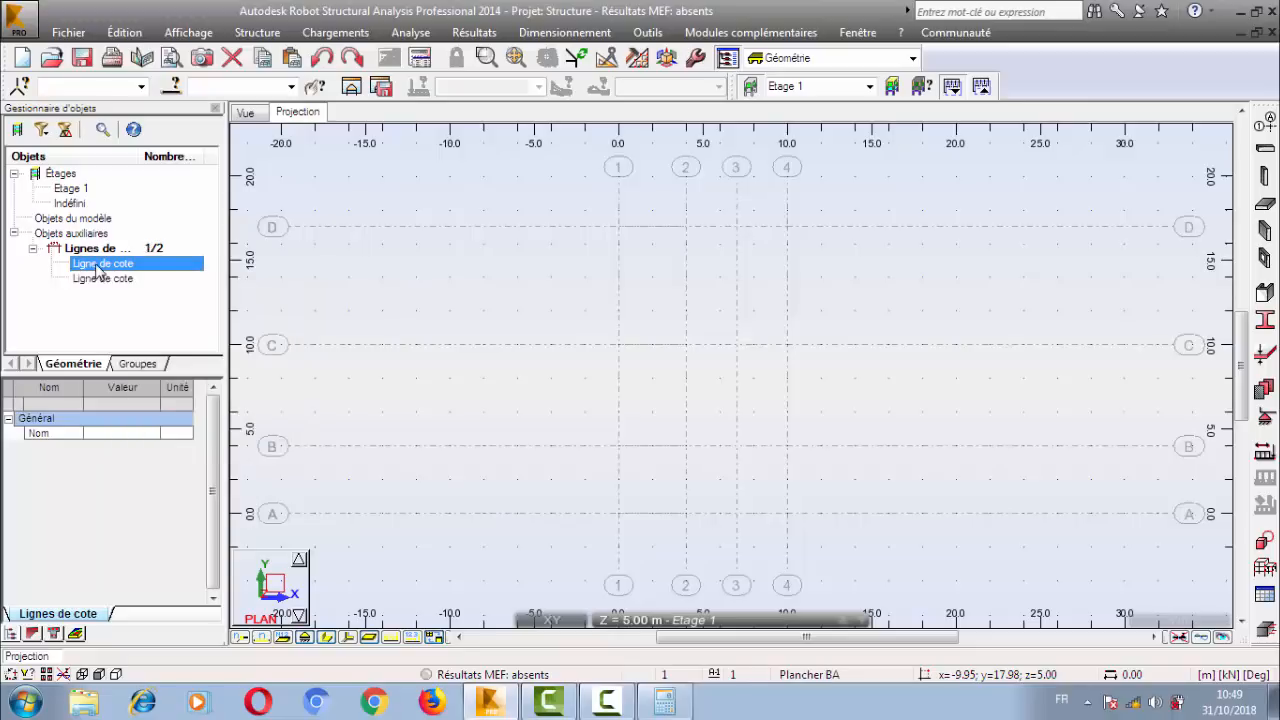
{"action": "left_click", "coordinate": [107, 283], "text": "ctrl"}
{"action": "key", "text": "Delete"}
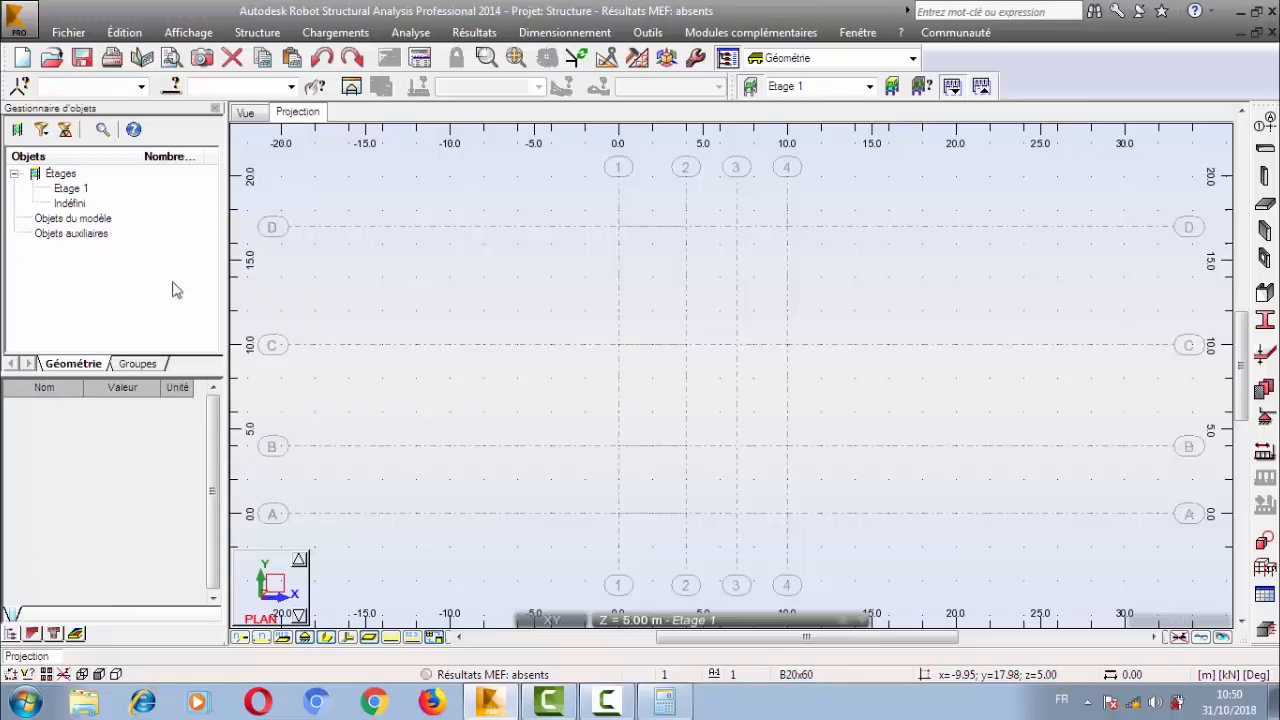
Delete all construction line sets and replace the X positions with lines starting at 0.00, repeated 2 times at 4 m spacing.
{"action": "middle_click_drag", "start_coordinate": [634, 343], "coordinate": [578, 361]}
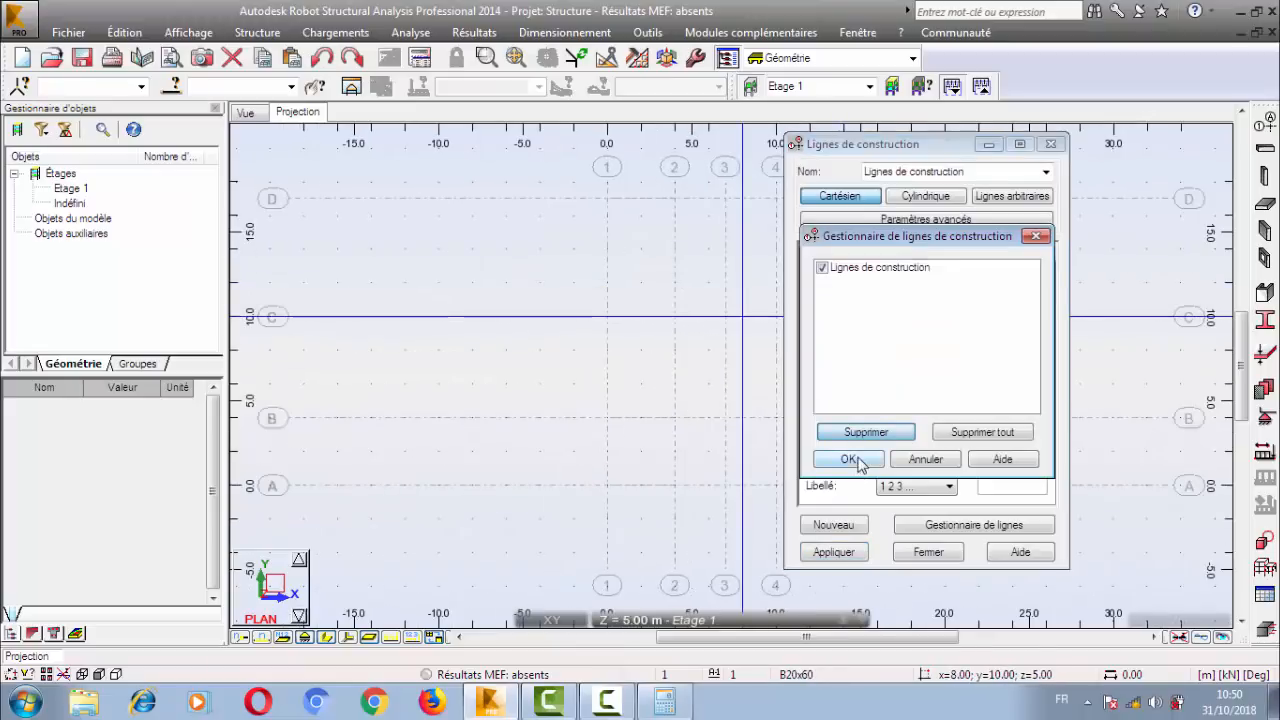
{"action": "left_click", "coordinate": [966, 432]}
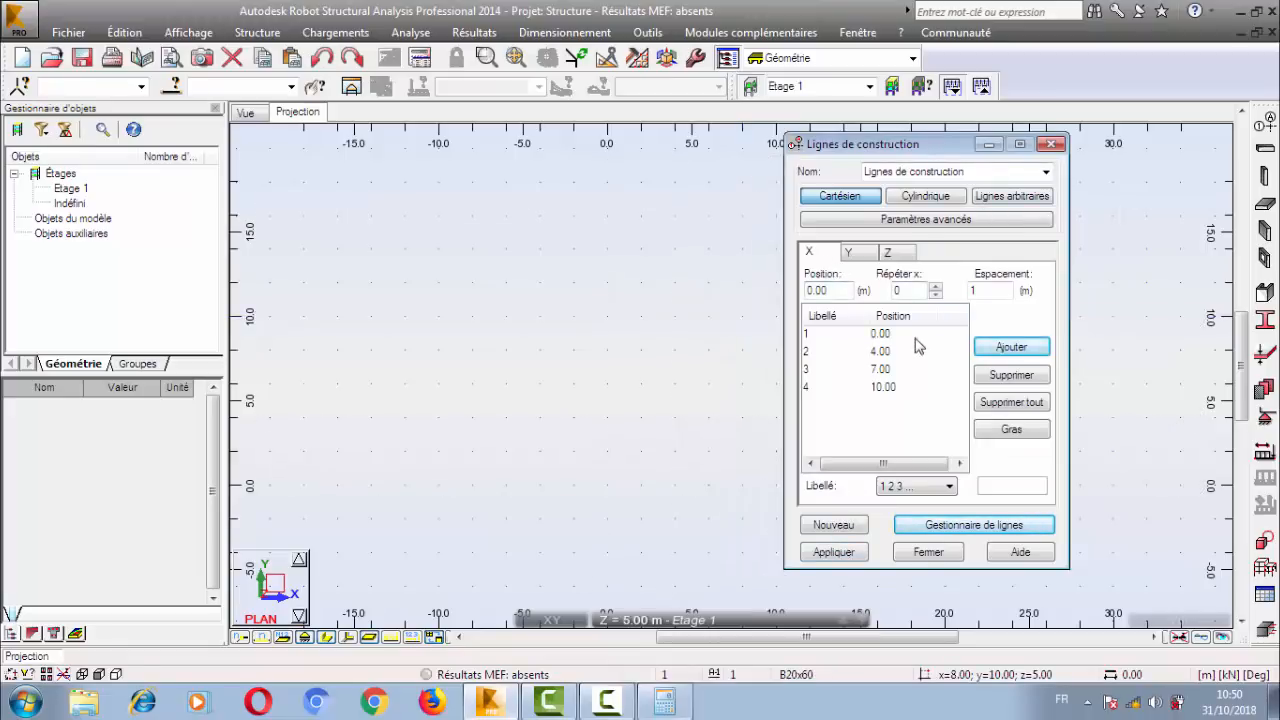
{"action": "left_click", "coordinate": [1012, 402]}
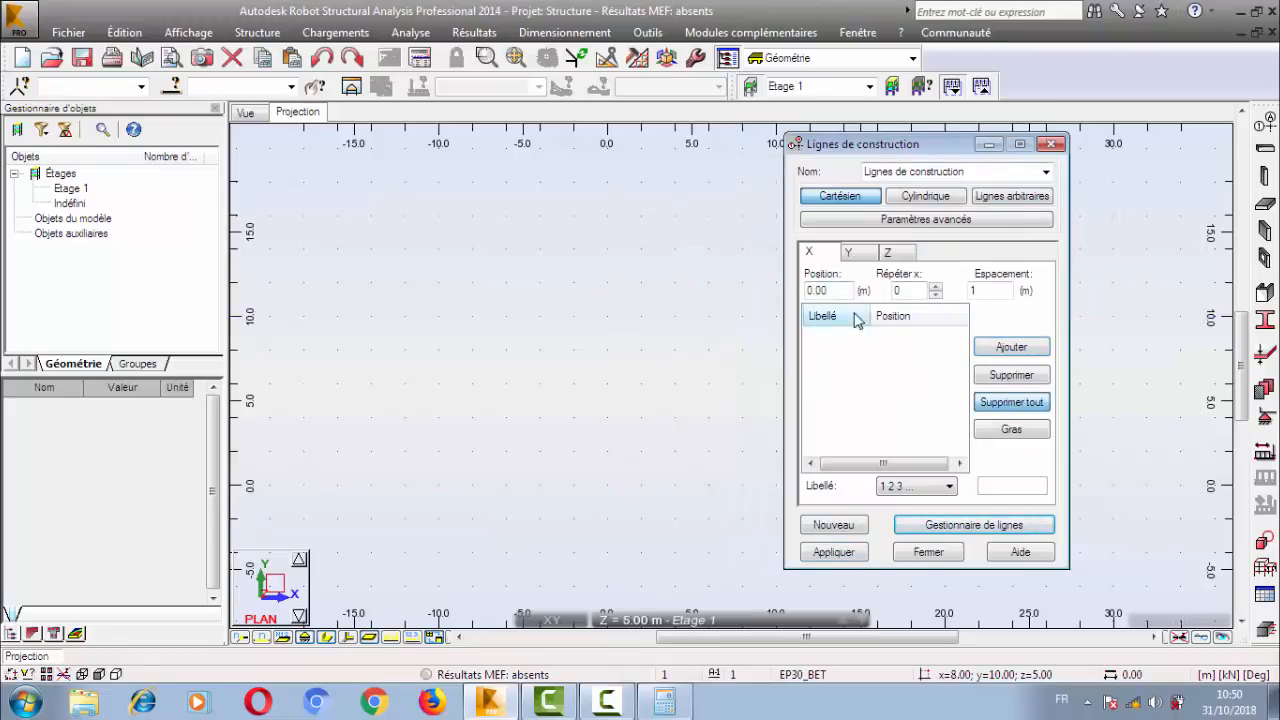
{"action": "double_click", "coordinate": [936, 290]}
{"action": "key", "text": "Tab"}
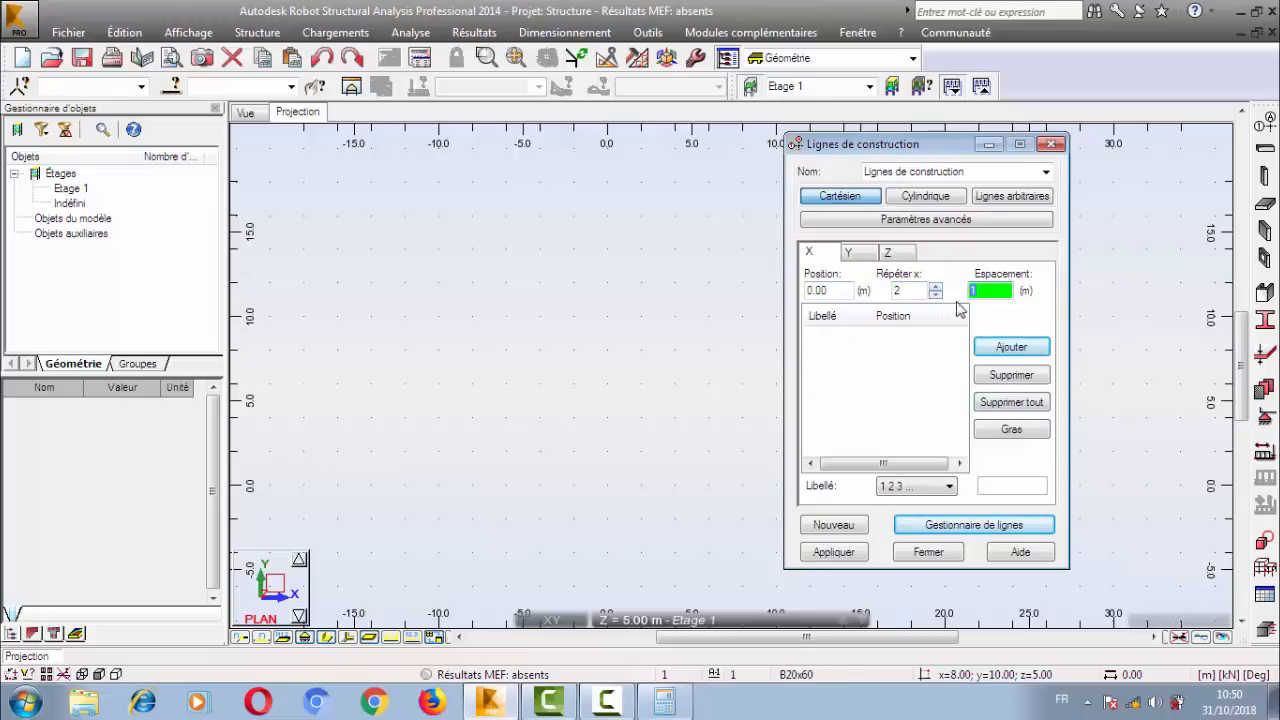
{"action": "left_click", "coordinate": [993, 350]}
Replace all Y positions with lines starting at 0.00, repeated 2 times at 4 m spacing.
{"action": "left_click", "coordinate": [862, 254]}
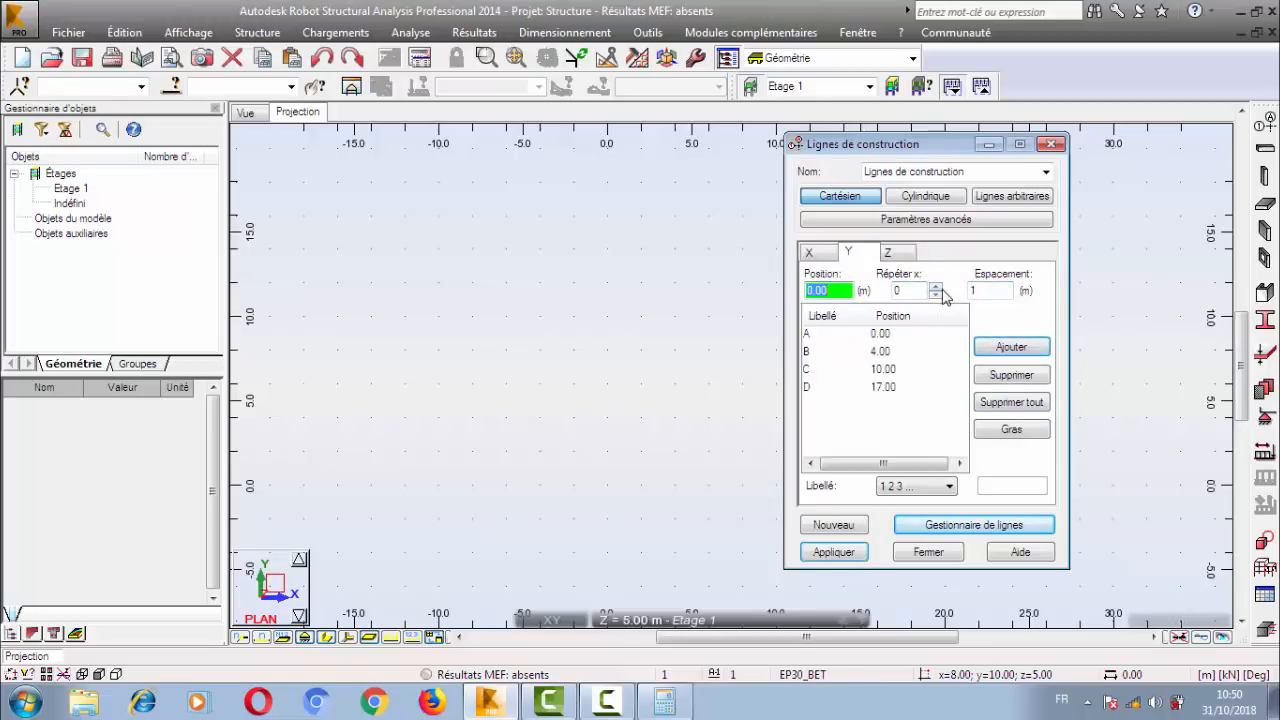
{"action": "left_click", "coordinate": [1012, 402]}
{"action": "left_click", "coordinate": [936, 287]}
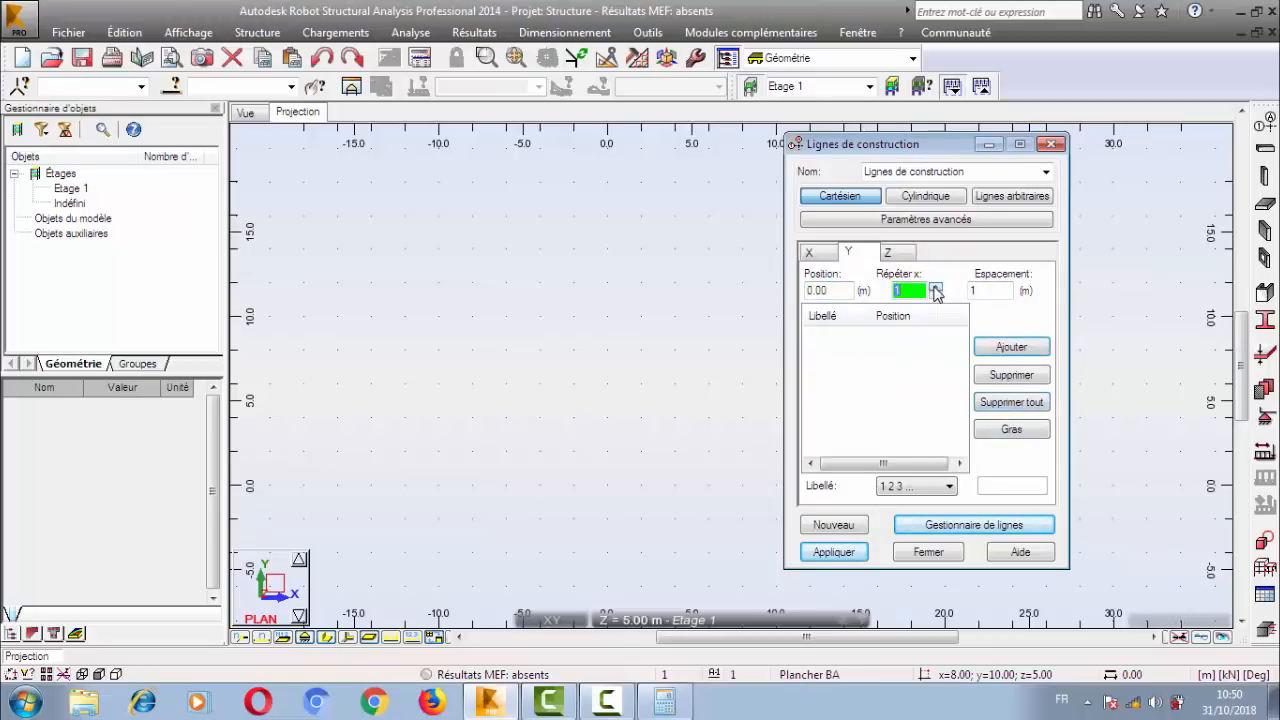
{"action": "left_click", "coordinate": [936, 287]}
{"action": "double_click", "coordinate": [986, 290]}
{"action": "type", "text": "4"}
{"action": "left_click", "coordinate": [1011, 347]}
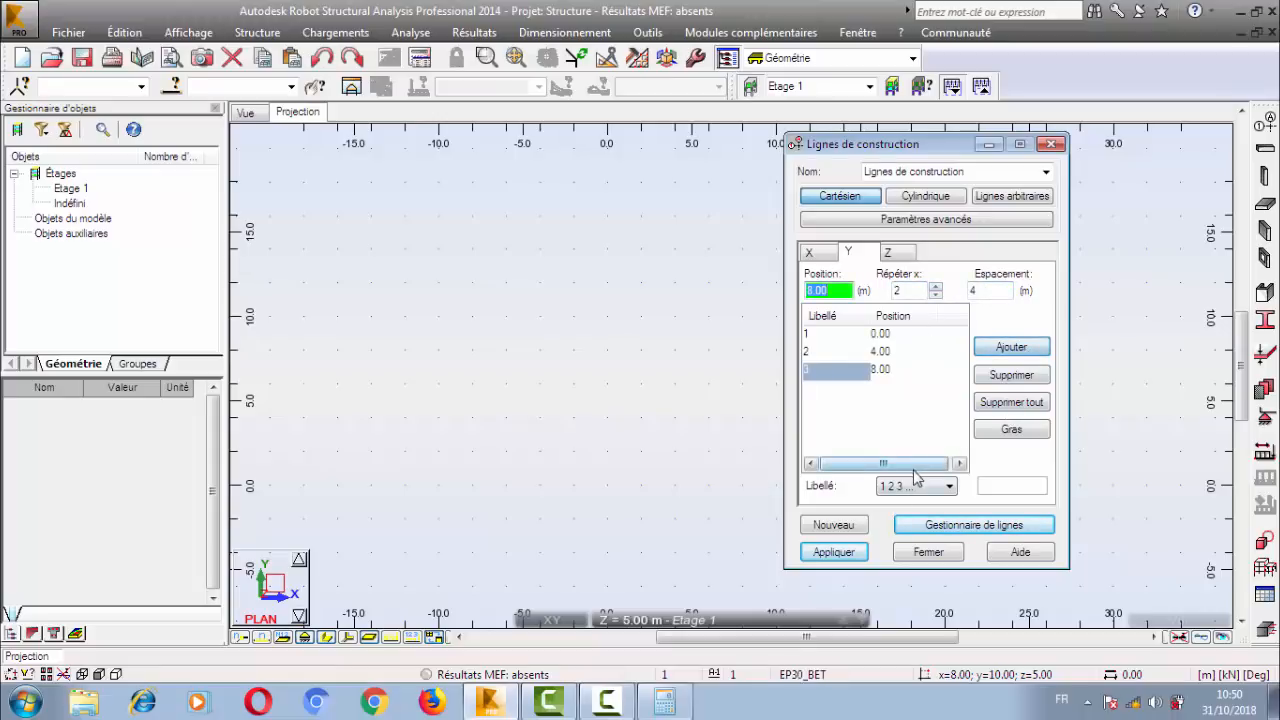
Choose the A B C labelling for the Y lines, apply the construction lines, and close their definition.
{"action": "left_click", "coordinate": [915, 482]}
{"action": "left_click", "coordinate": [905, 503]}
{"action": "left_click", "coordinate": [905, 485]}
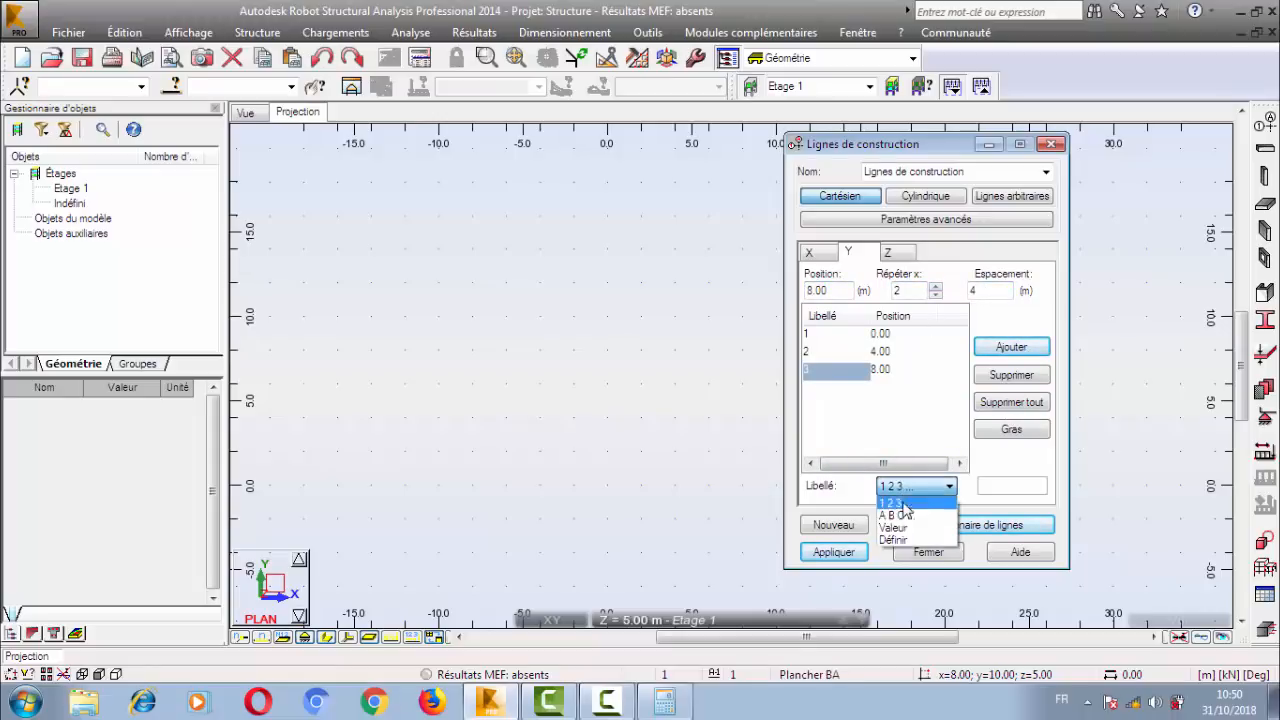
{"action": "left_click", "coordinate": [900, 514]}
{"action": "left_click", "coordinate": [832, 552]}
{"action": "left_click", "coordinate": [928, 552]}
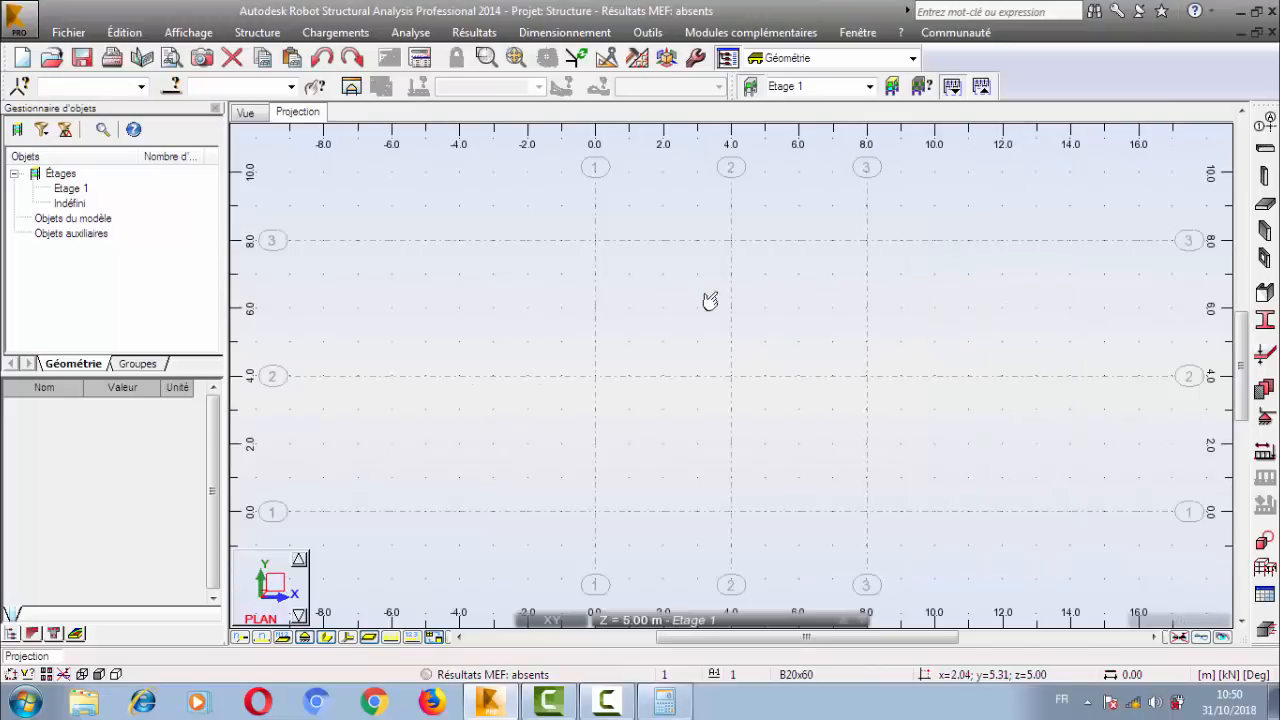
{"action": "middle_click_drag", "start_coordinate": [710, 300], "coordinate": [646, 291]}
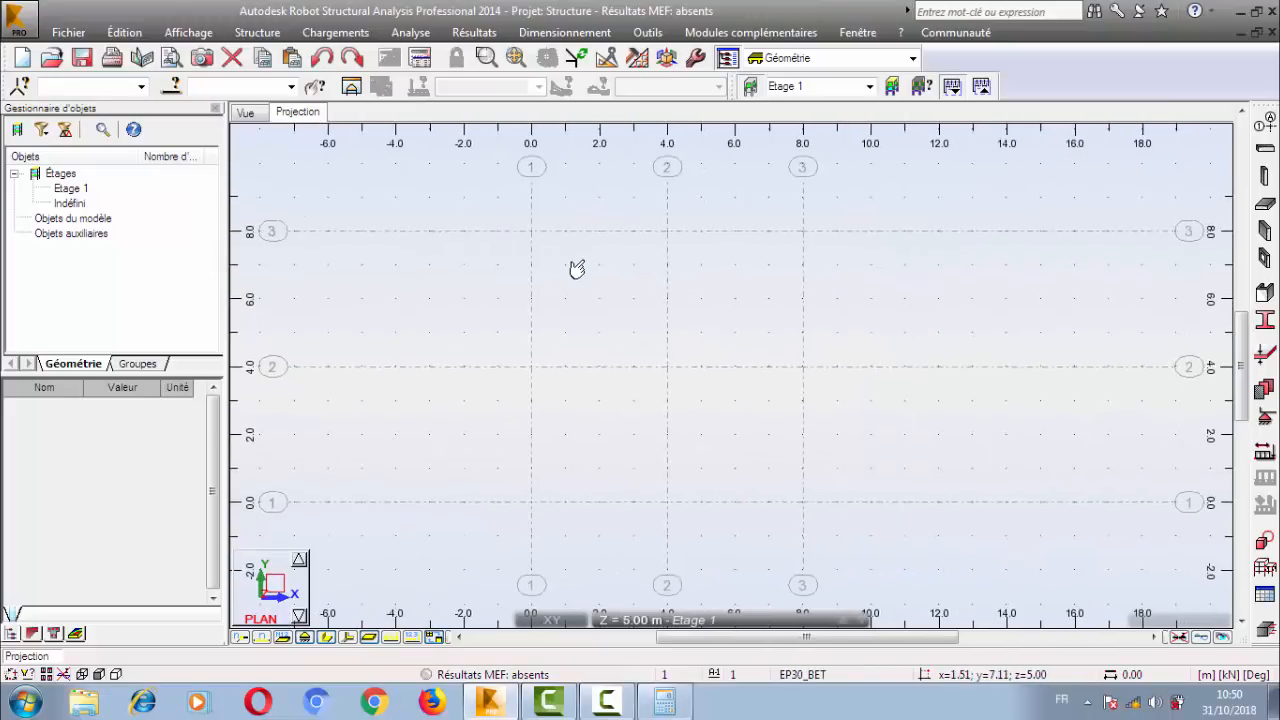
{"action": "middle_click_drag", "start_coordinate": [577, 269], "coordinate": [600, 264]}
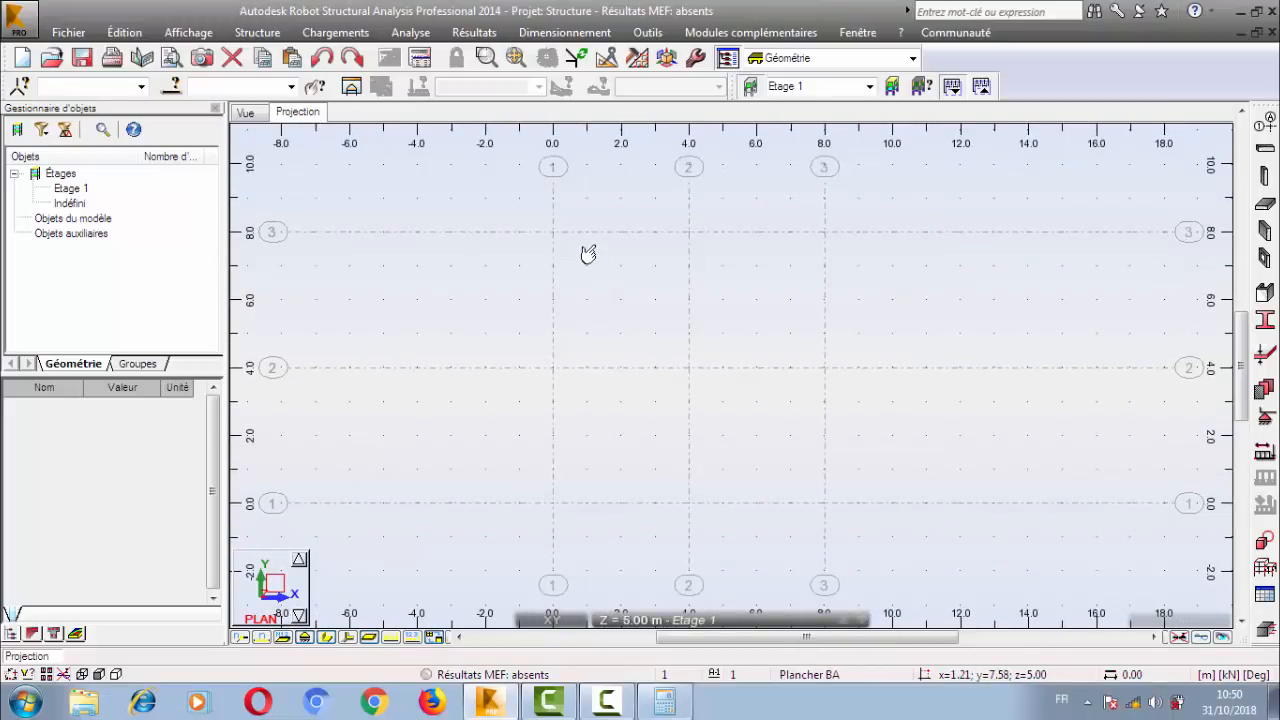
Open the storey (Etages) definition and define the building's base level at 0.00 m.
{"action": "left_click", "coordinate": [247, 36]}
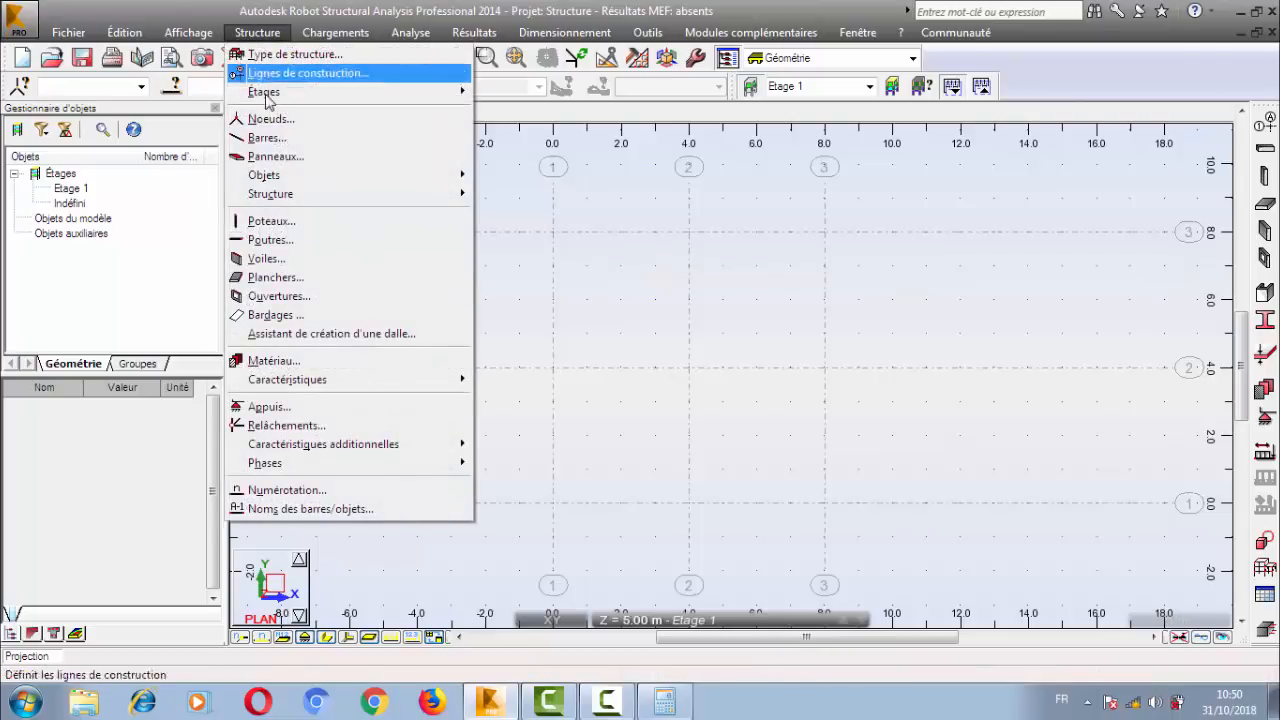
{"action": "mouse_move", "coordinate": [420, 91]}
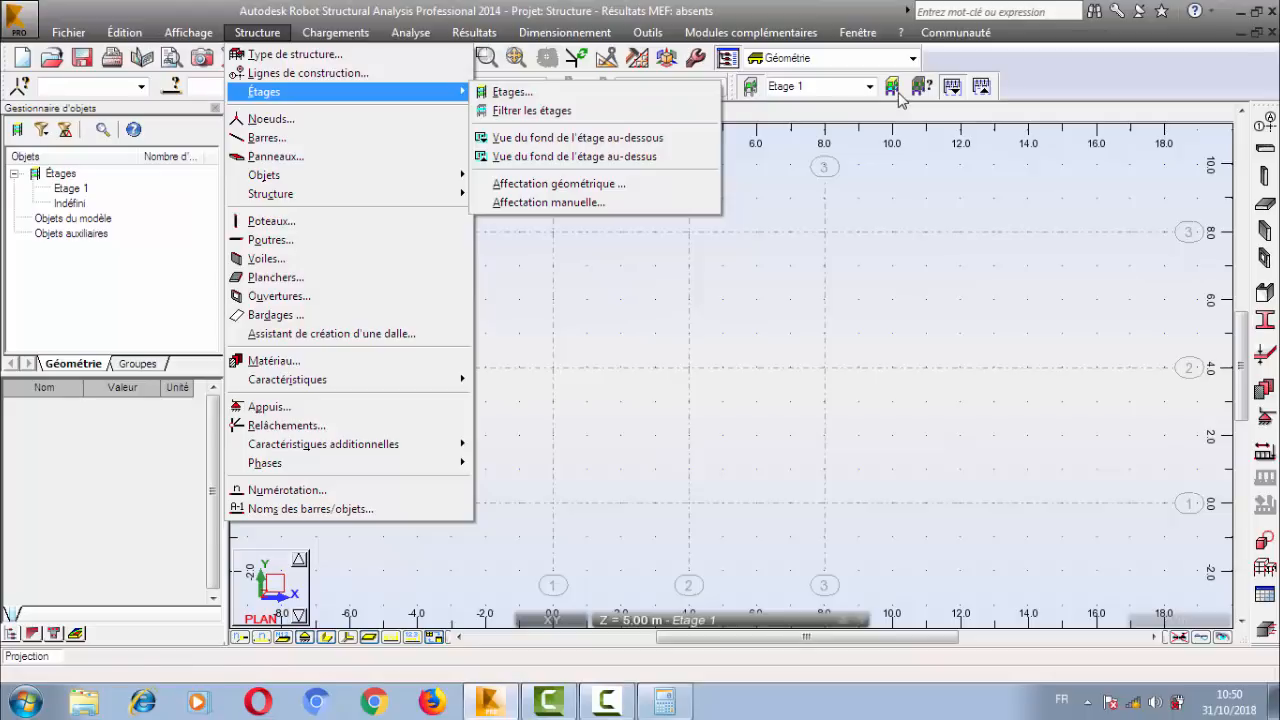
{"action": "left_click", "coordinate": [651, 93]}
{"action": "left_click_drag", "start_coordinate": [741, 110], "coordinate": [695, 132]}
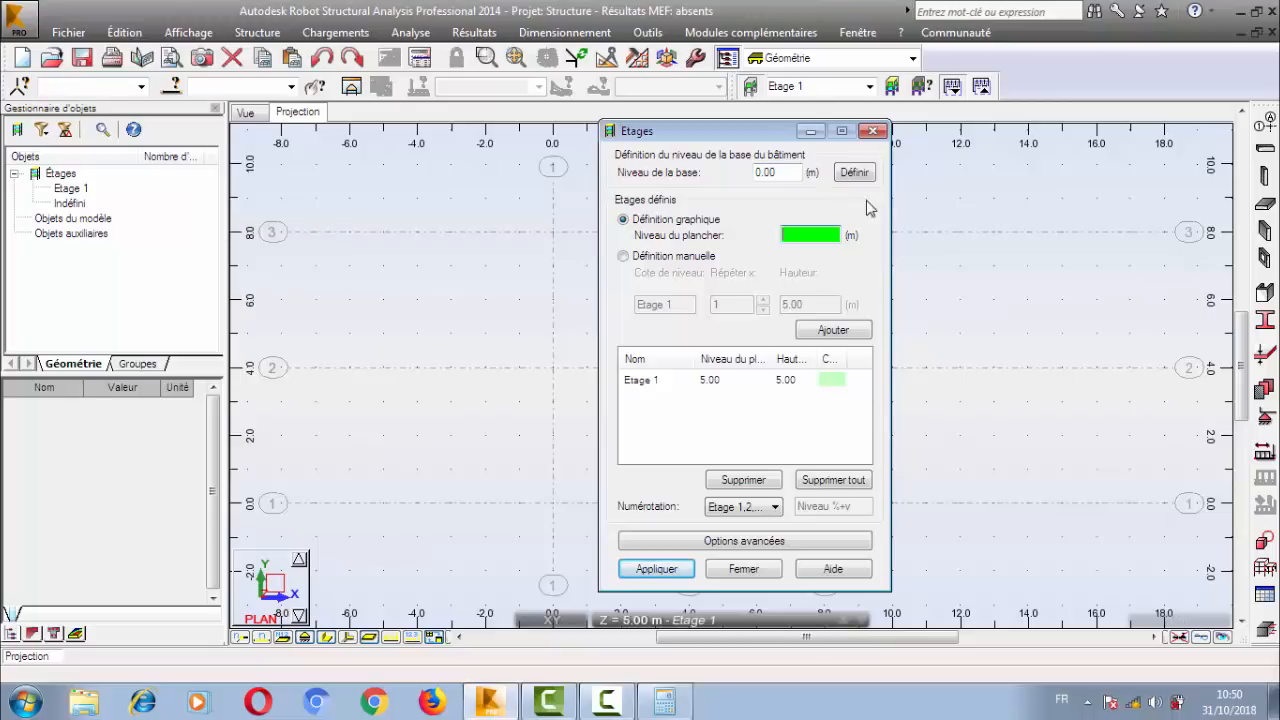
{"action": "left_click", "coordinate": [797, 172]}
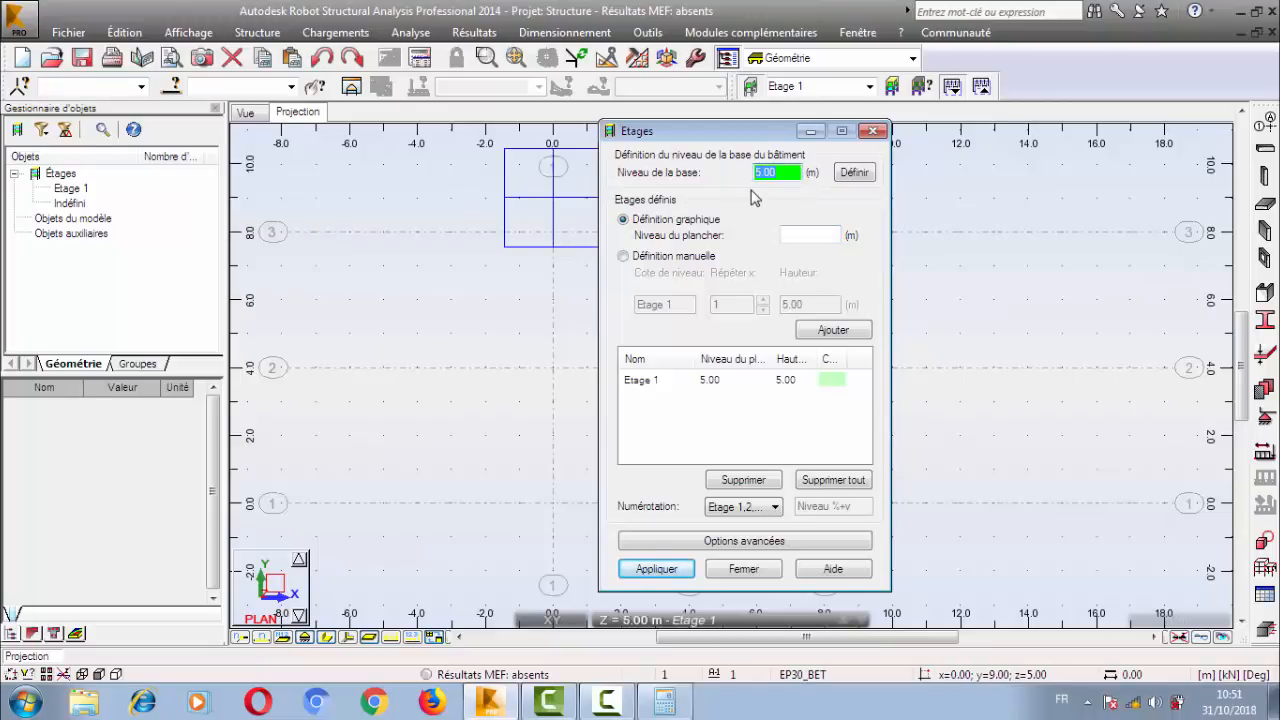
{"action": "left_click", "coordinate": [857, 176]}
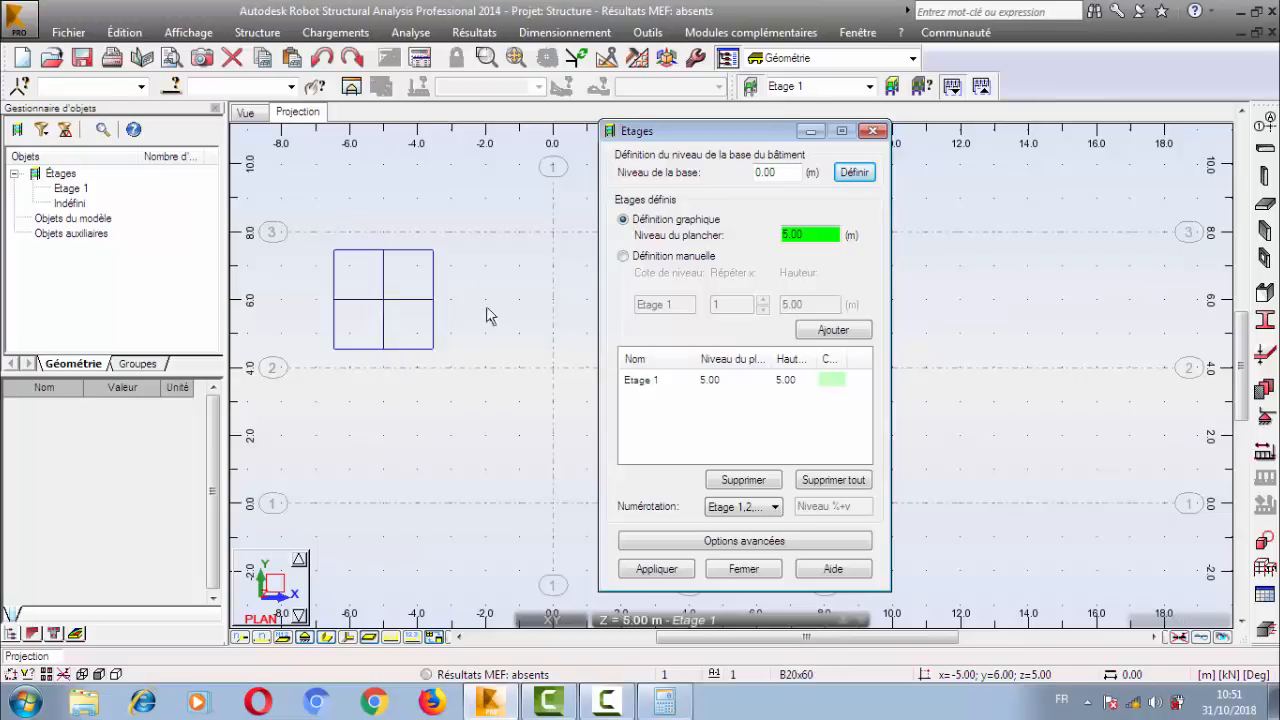
Switch the storeys to manual definition and delete all the existing storeys.
{"action": "left_click", "coordinate": [663, 258]}
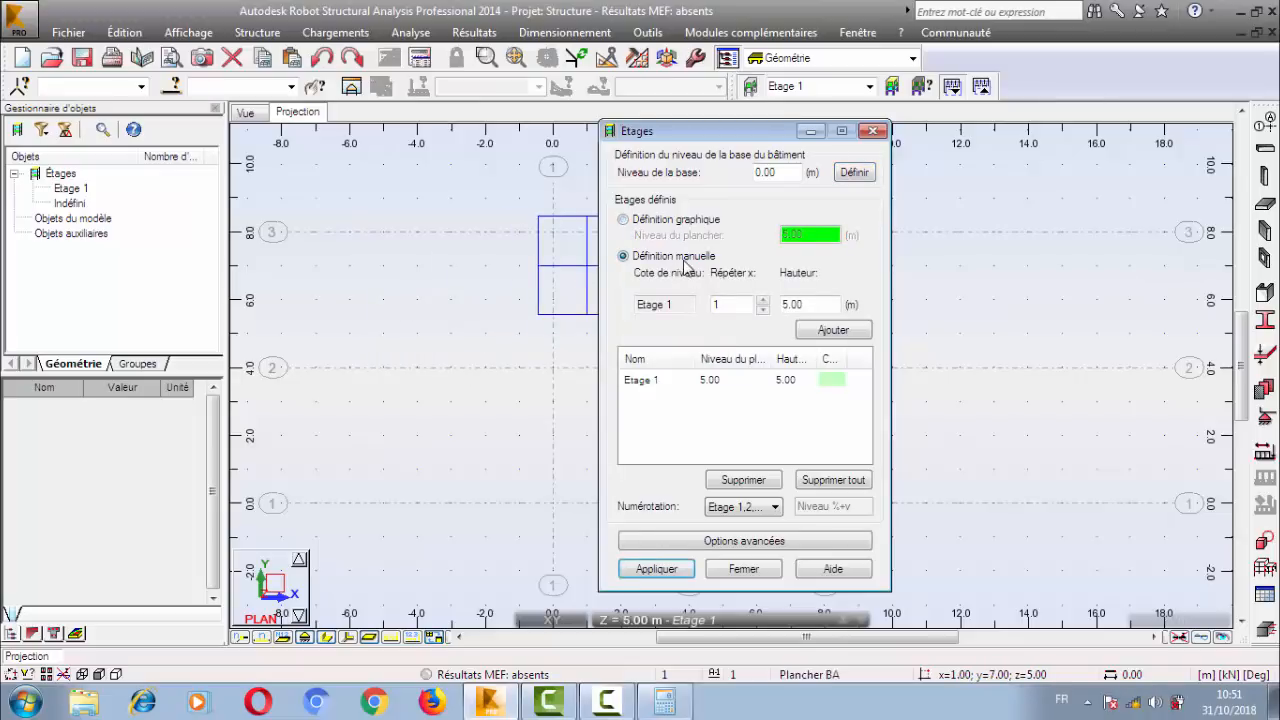
{"action": "left_click", "coordinate": [708, 383]}
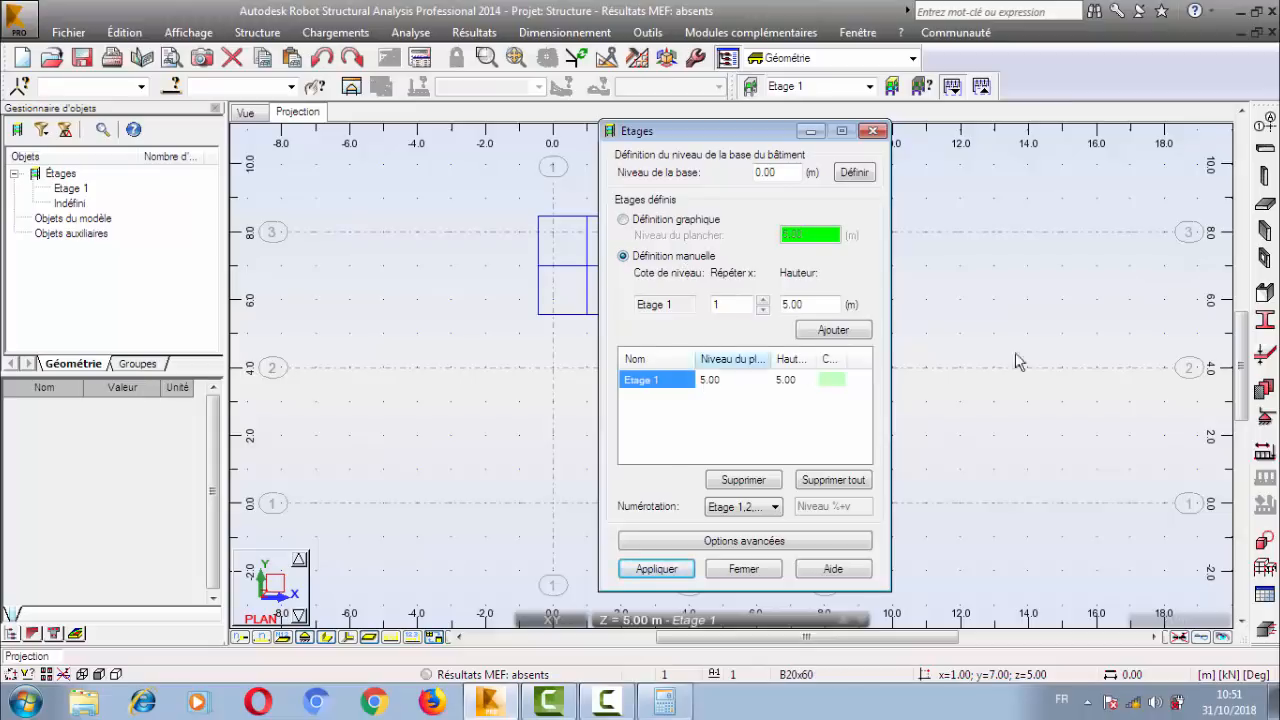
{"action": "left_click", "coordinate": [1265, 122]}
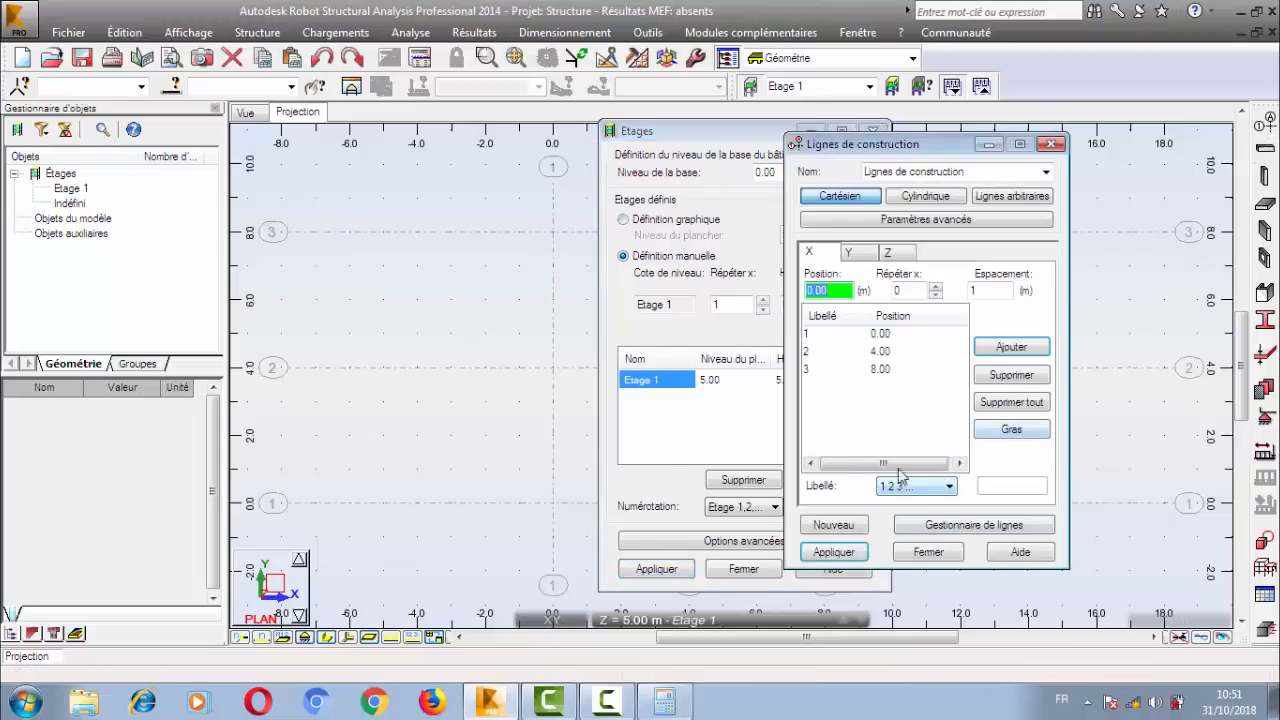
{"action": "left_click", "coordinate": [1051, 144]}
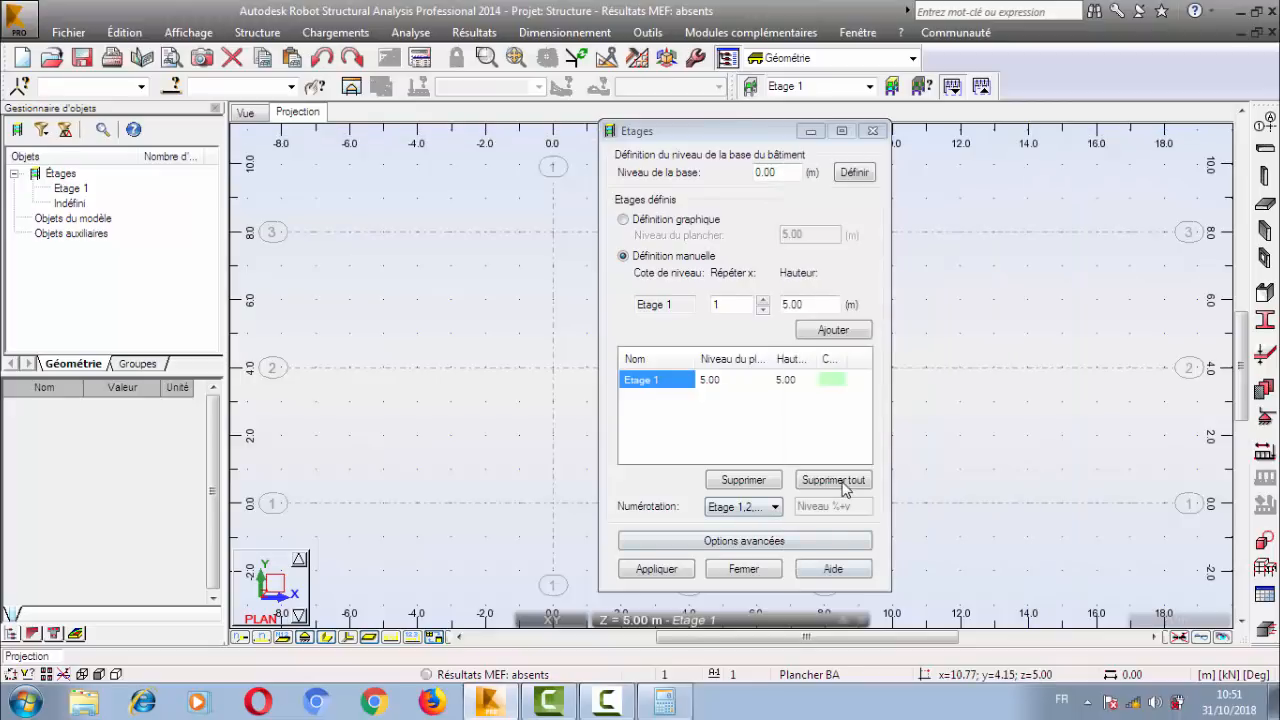
{"action": "left_click", "coordinate": [833, 480]}
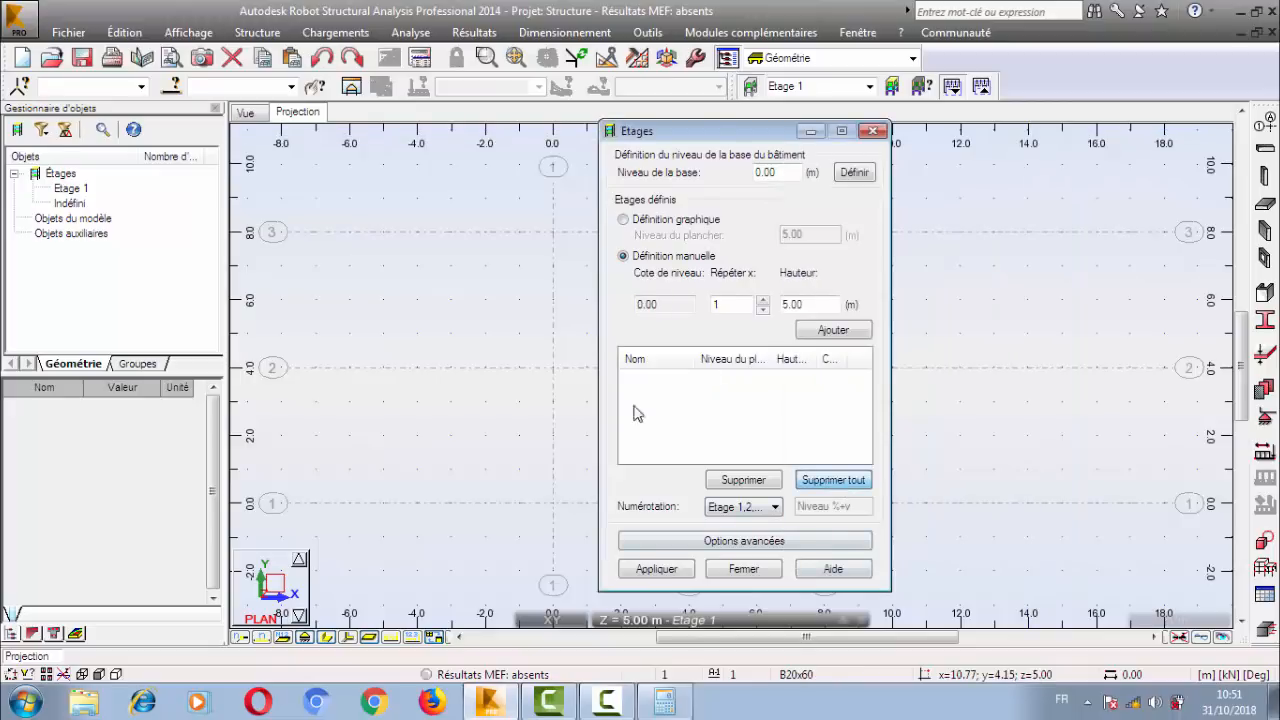
Add storeys repeated 2 times with a height of 5.00 m each.
{"action": "double_click", "coordinate": [812, 303]}
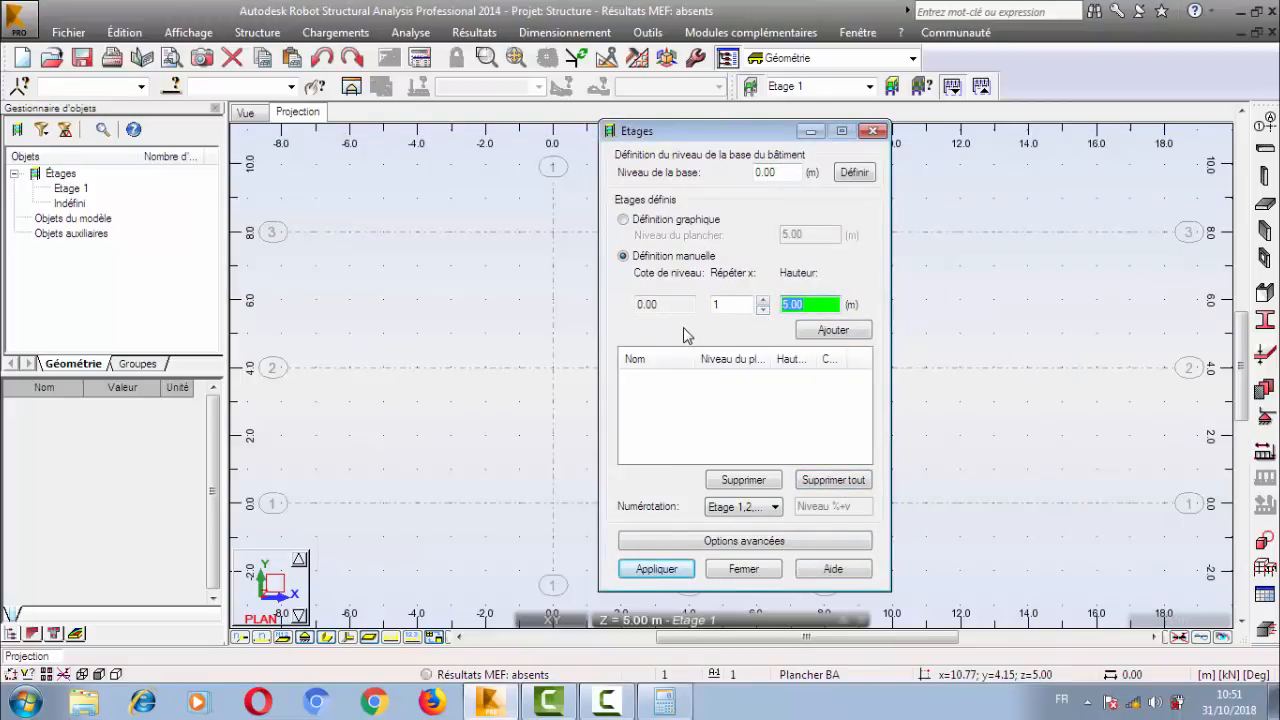
{"action": "left_click", "coordinate": [763, 299]}
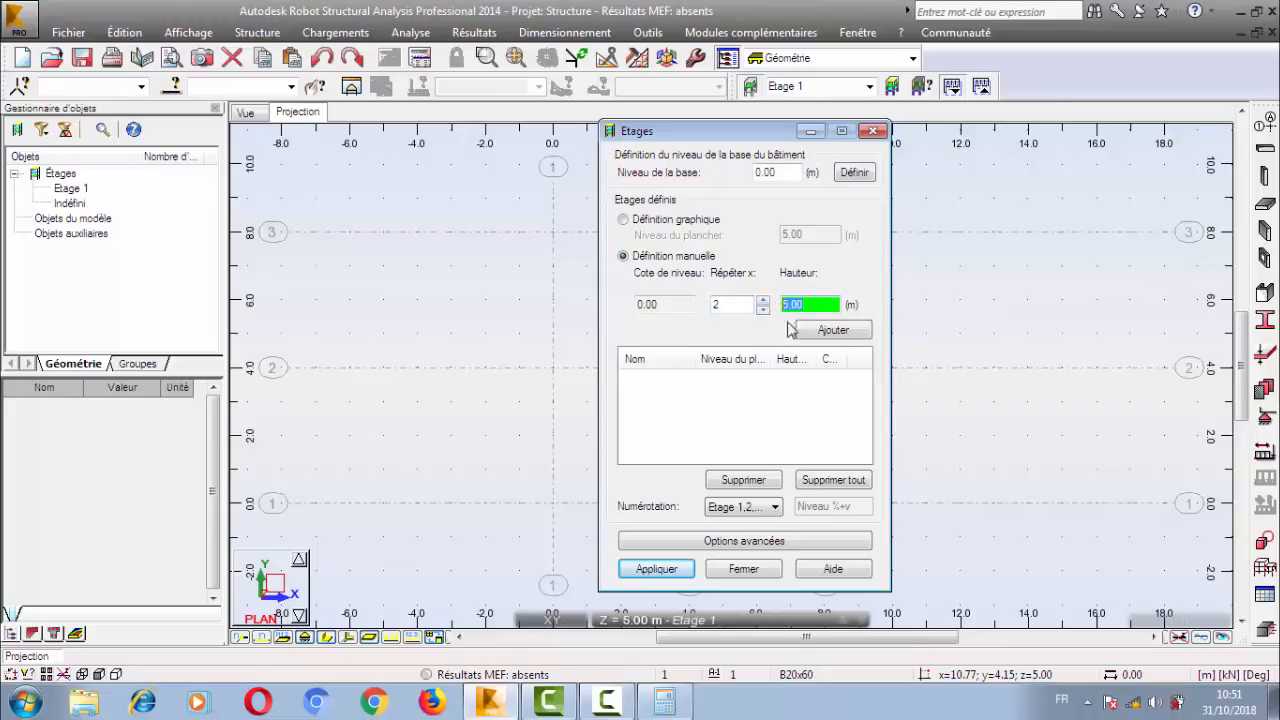
{"action": "left_click", "coordinate": [830, 331]}
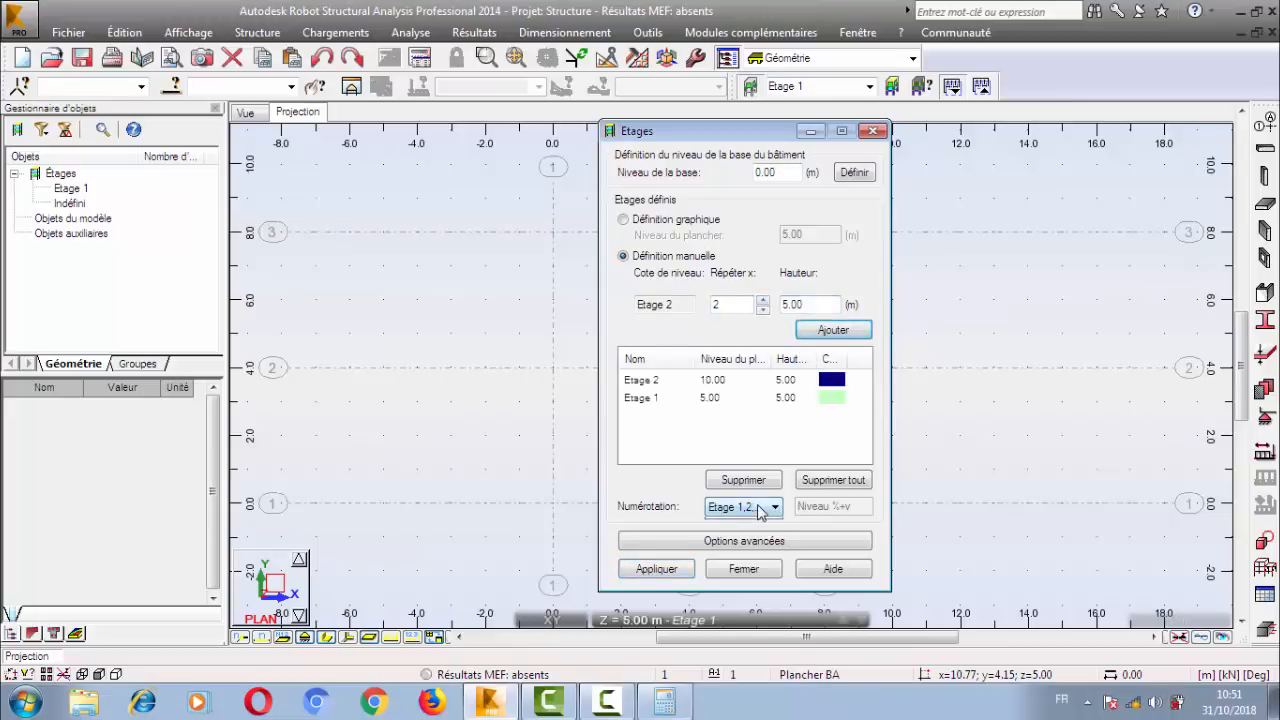
Try the user-defined storey numbering with the syntax Niveau %+v.
{"action": "left_click", "coordinate": [741, 507]}
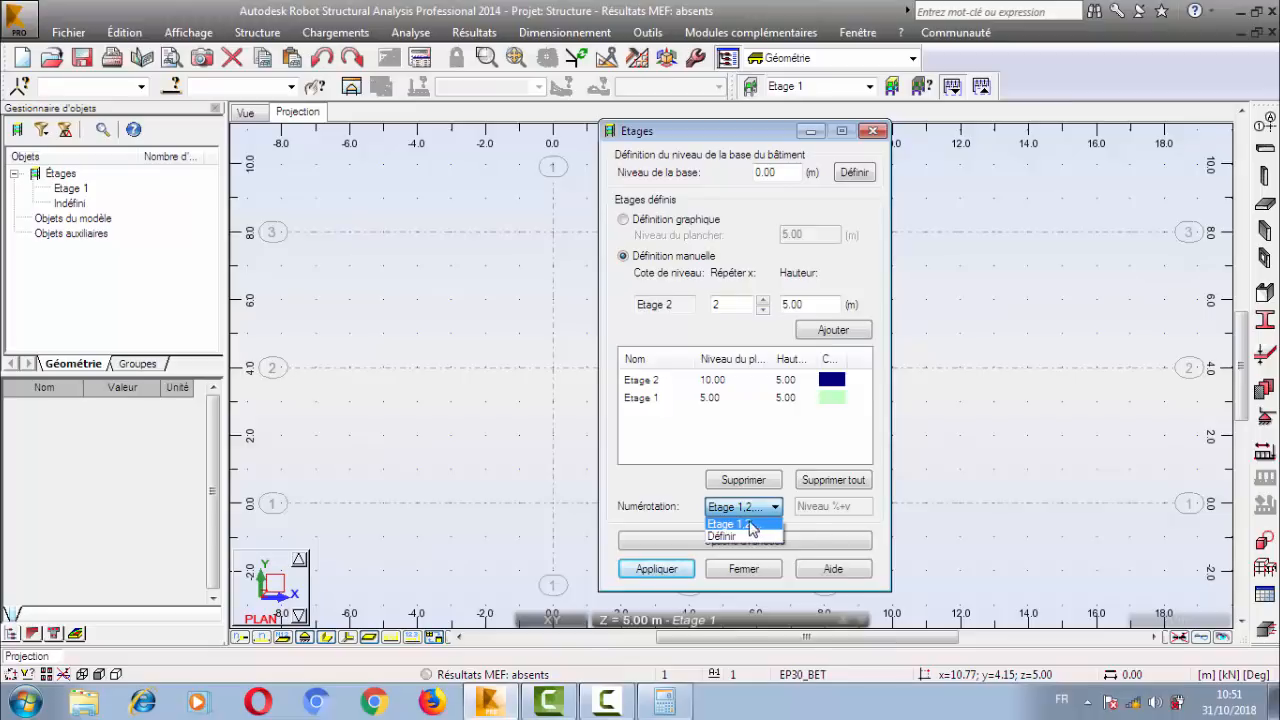
{"action": "left_click", "coordinate": [752, 525]}
{"action": "left_click", "coordinate": [741, 507]}
{"action": "left_click", "coordinate": [735, 536]}
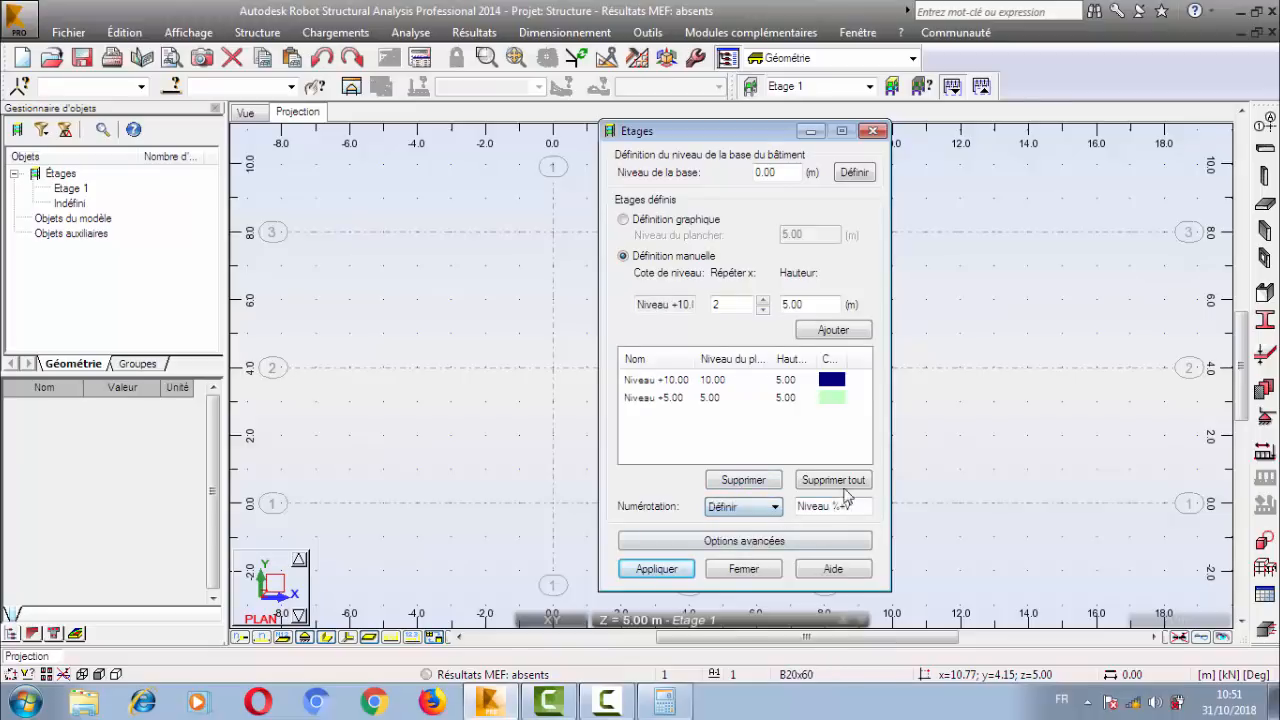
{"action": "left_click", "coordinate": [866, 507]}
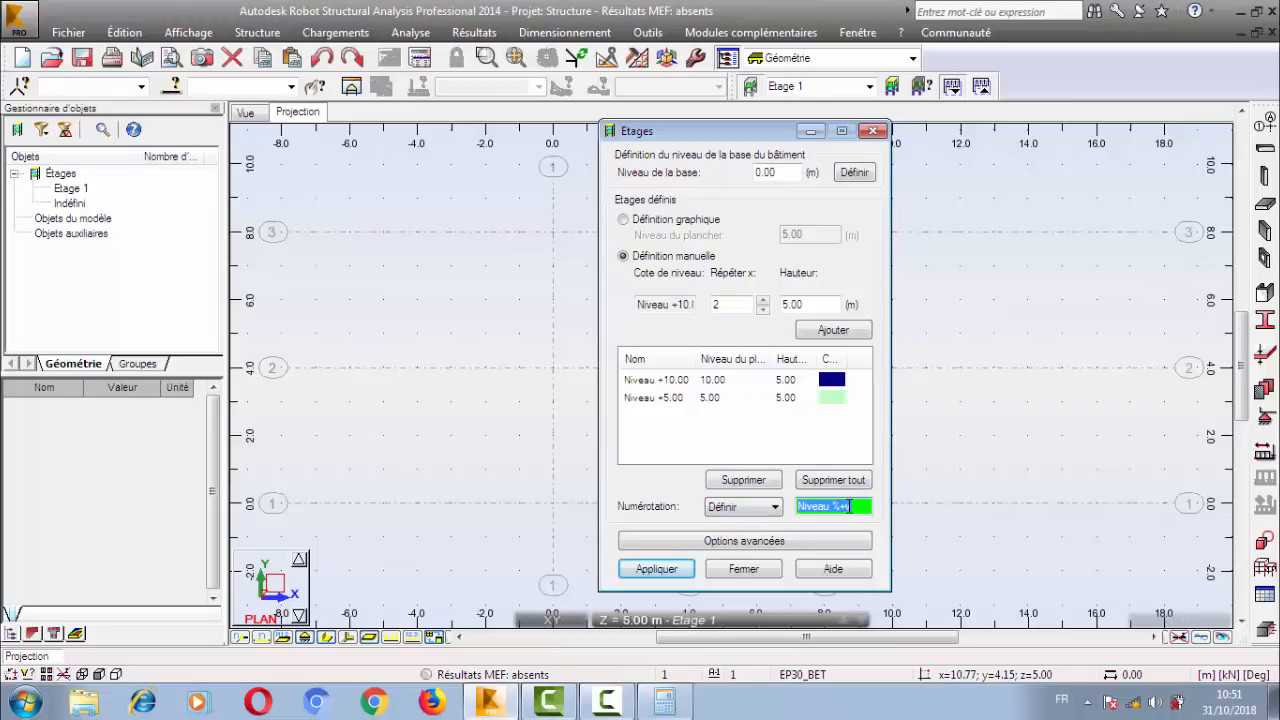
Restore the Etage 1,2,... numbering, apply the storeys, and close their definition.
{"action": "left_click", "coordinate": [762, 508]}
{"action": "left_click", "coordinate": [740, 521]}
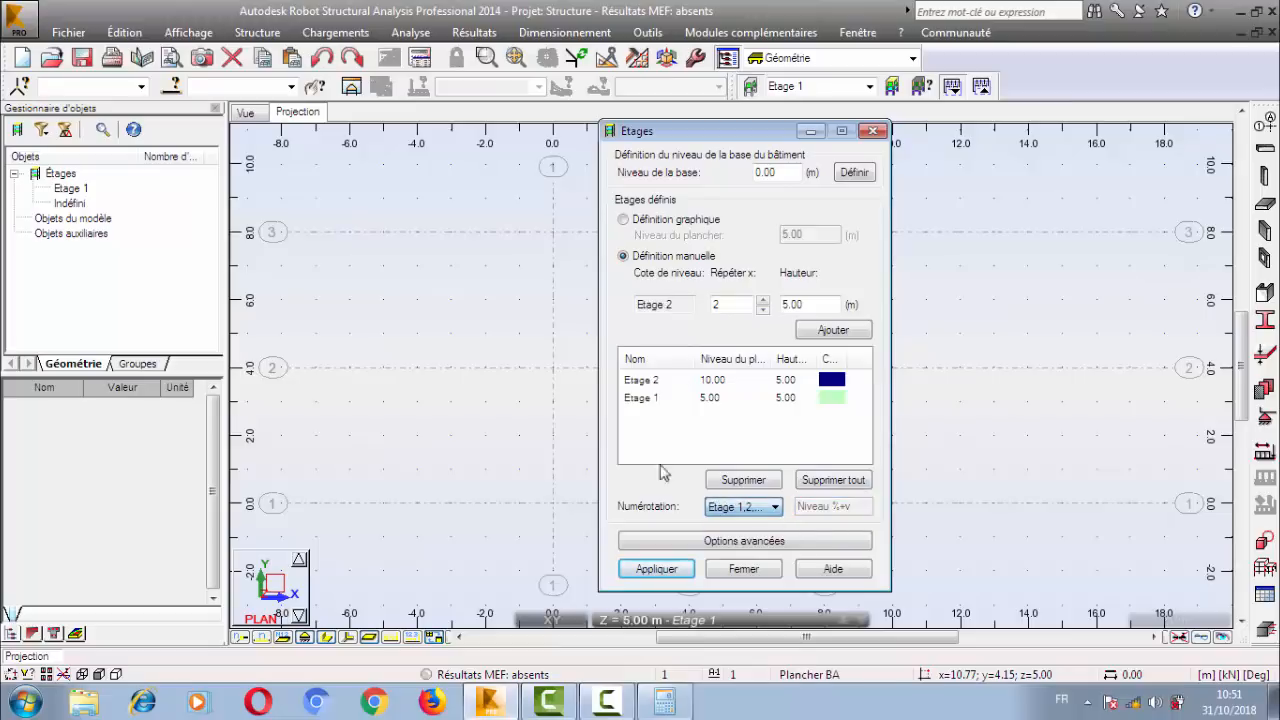
{"action": "left_click", "coordinate": [656, 569]}
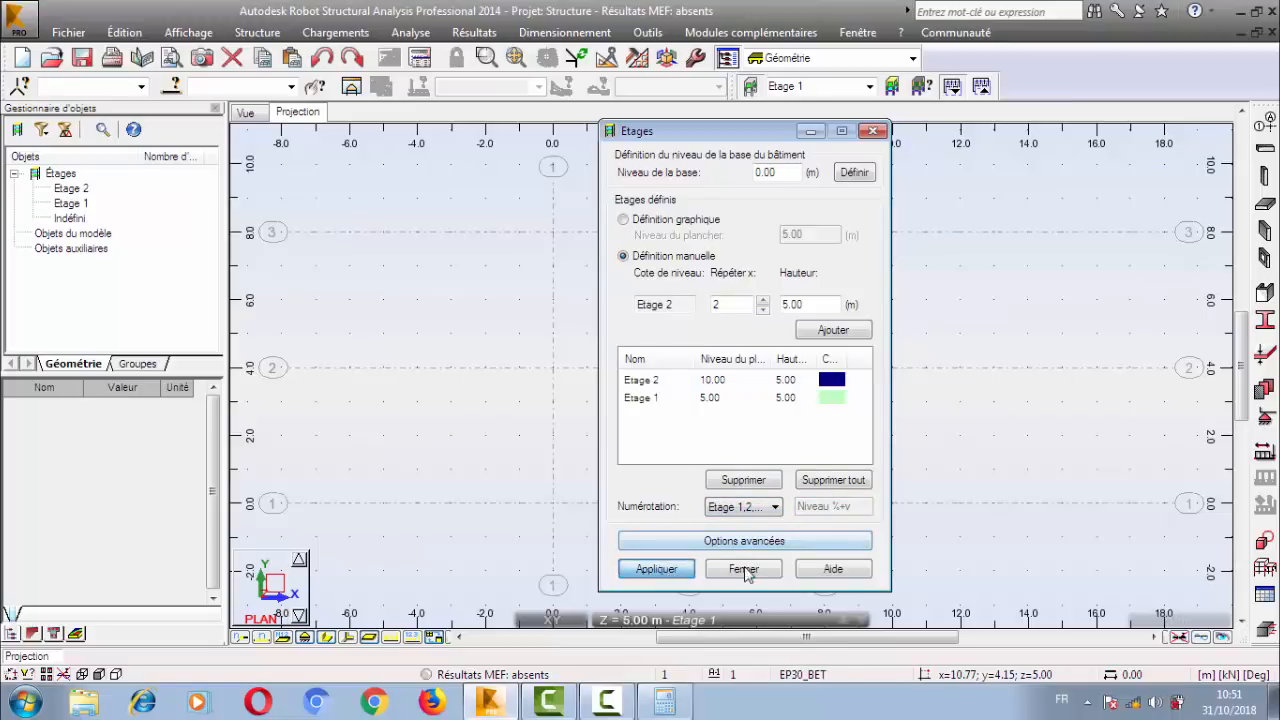
{"action": "left_click", "coordinate": [740, 569]}
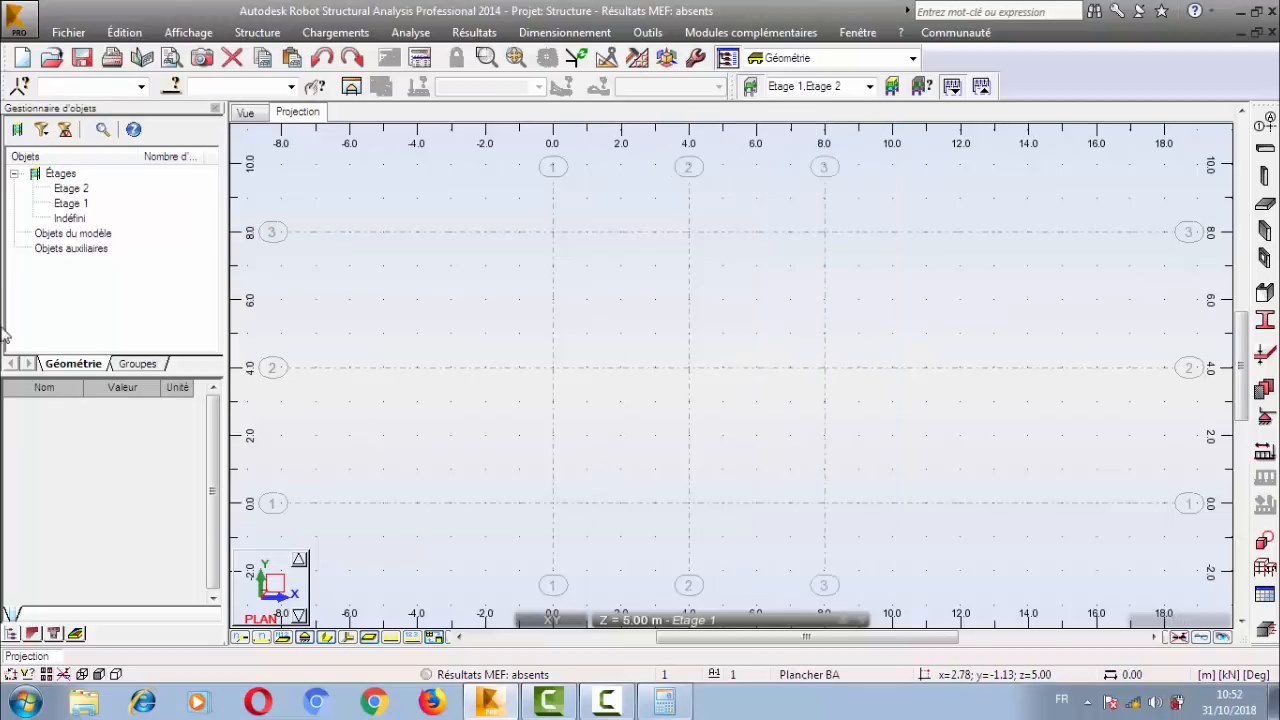
Examine the name, floor level, height and colour properties of Etage 1 and Etage 2, widening the property name column.
{"action": "left_click", "coordinate": [98, 204]}
{"action": "left_click", "coordinate": [125, 433]}
{"action": "left_click", "coordinate": [125, 433]}
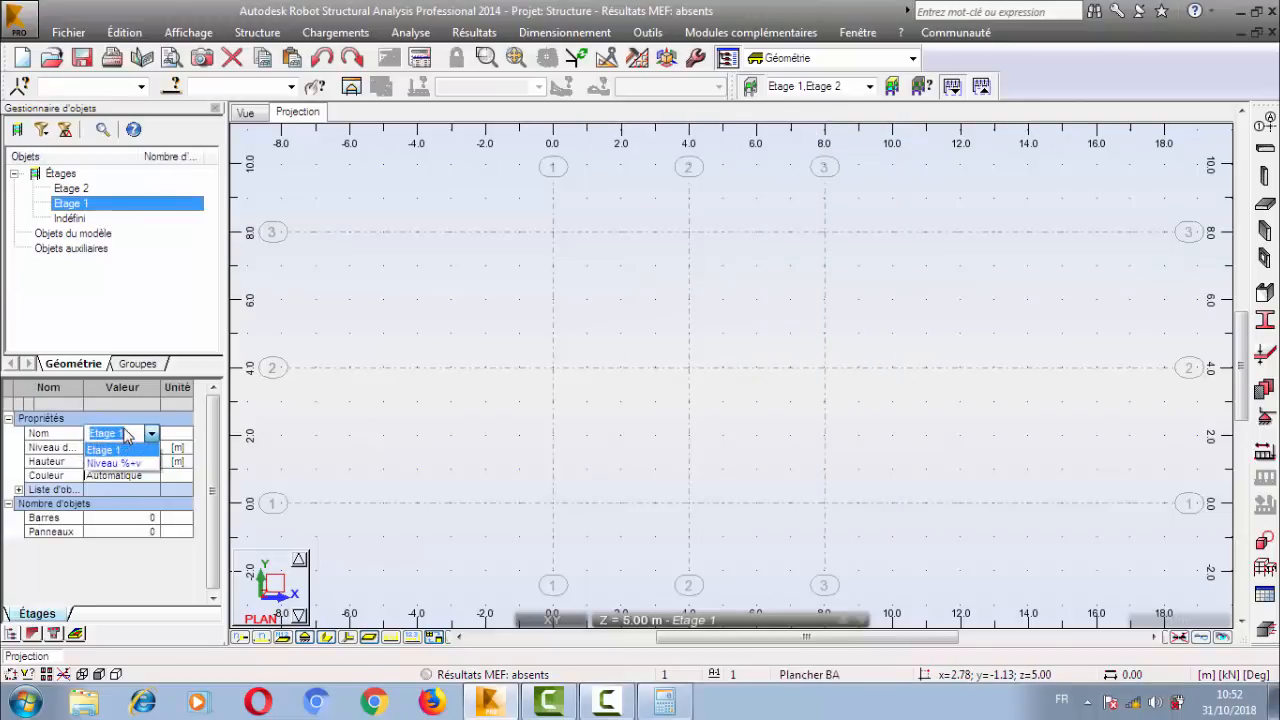
{"action": "left_click", "coordinate": [125, 428]}
{"action": "left_click_drag", "start_coordinate": [129, 430], "coordinate": [45, 446]}
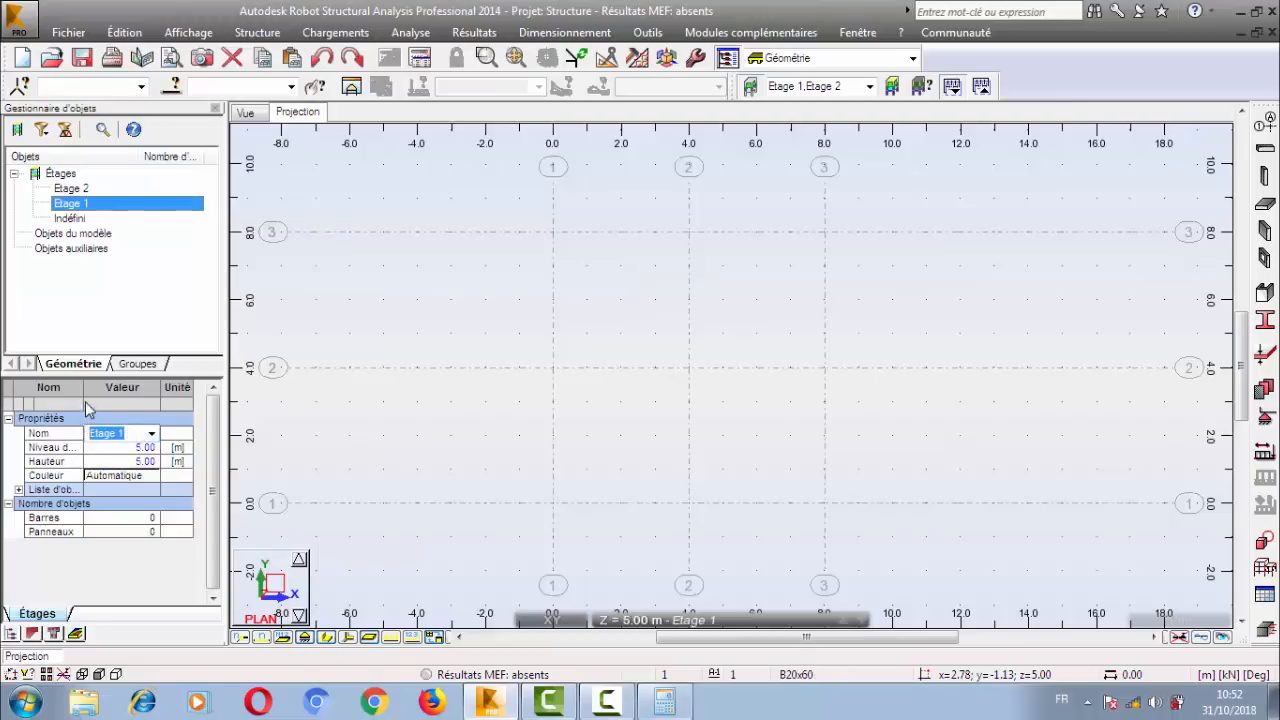
{"action": "left_click_drag", "start_coordinate": [83, 388], "coordinate": [139, 388]}
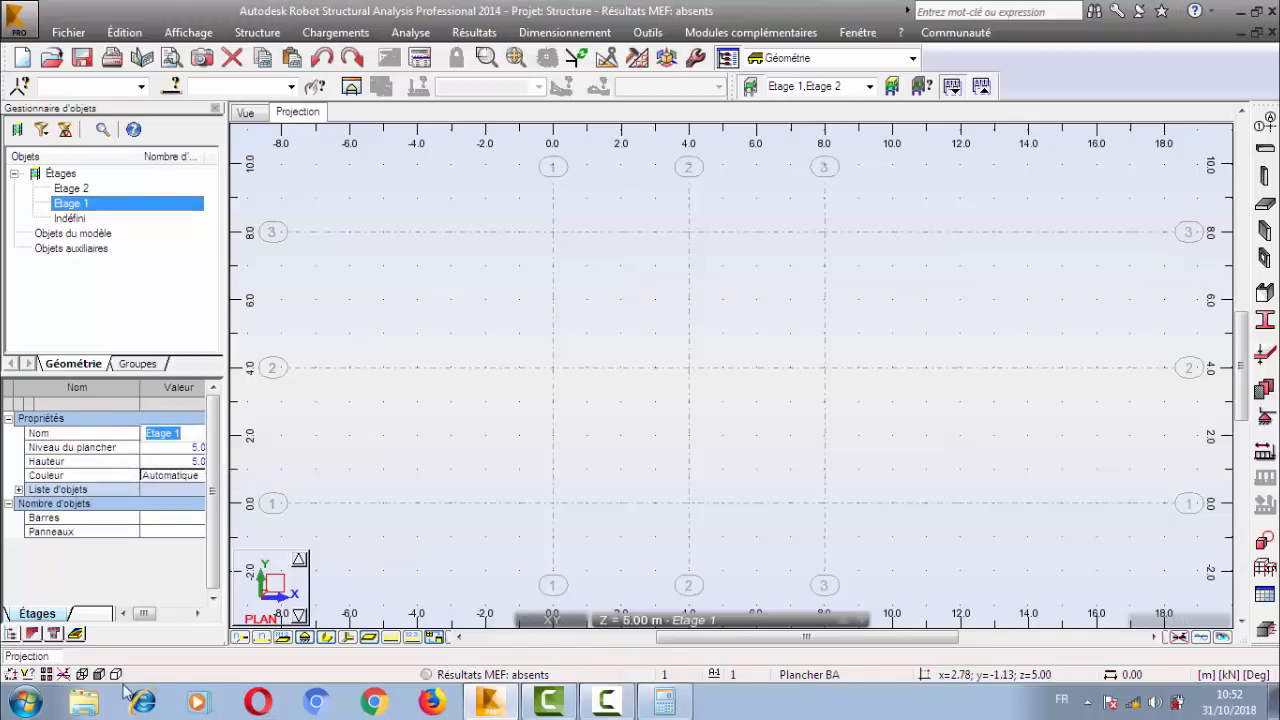
{"action": "left_click", "coordinate": [197, 614]}
{"action": "left_click", "coordinate": [197, 614]}
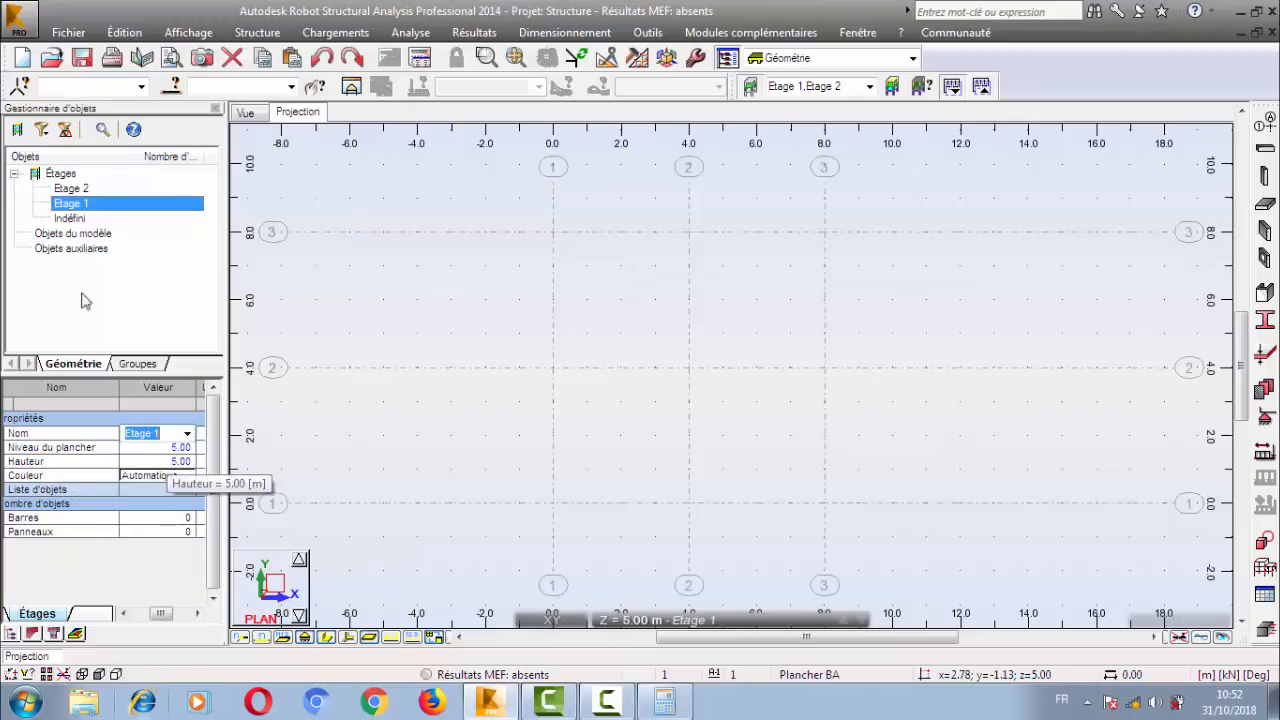
{"action": "left_click", "coordinate": [70, 189]}
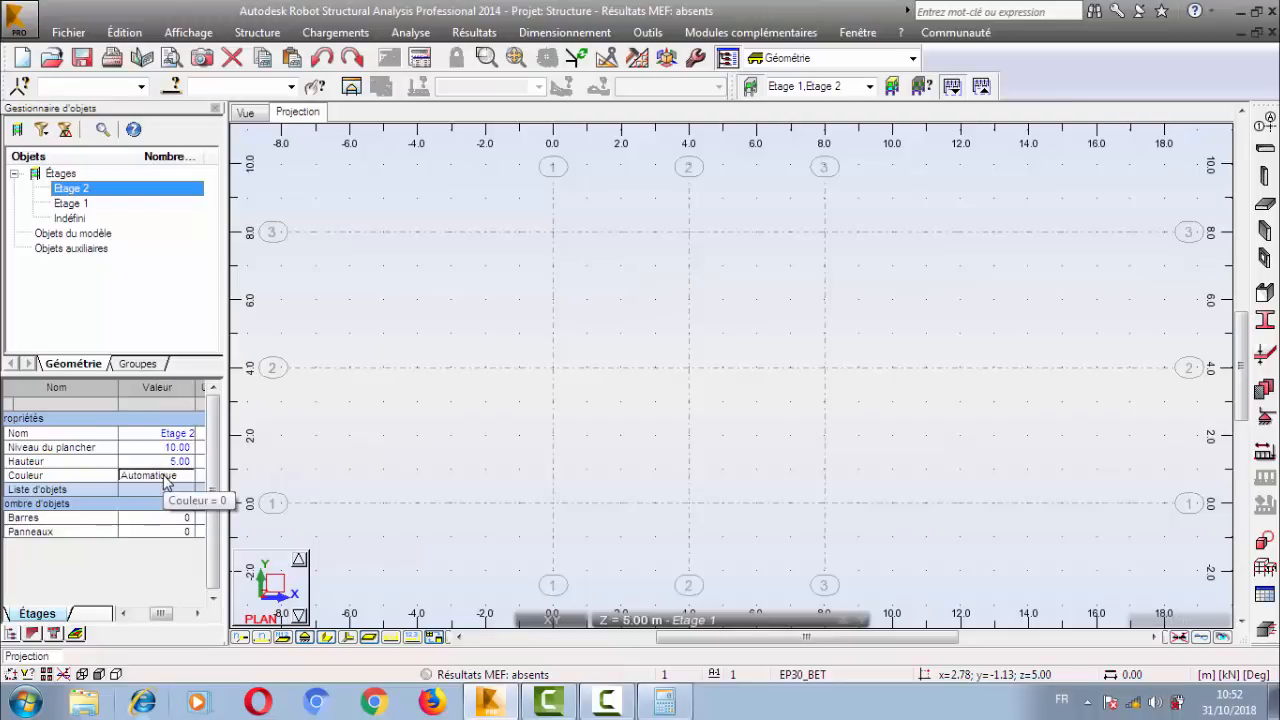
{"action": "middle_click_drag", "start_coordinate": [585, 337], "coordinate": [564, 335]}
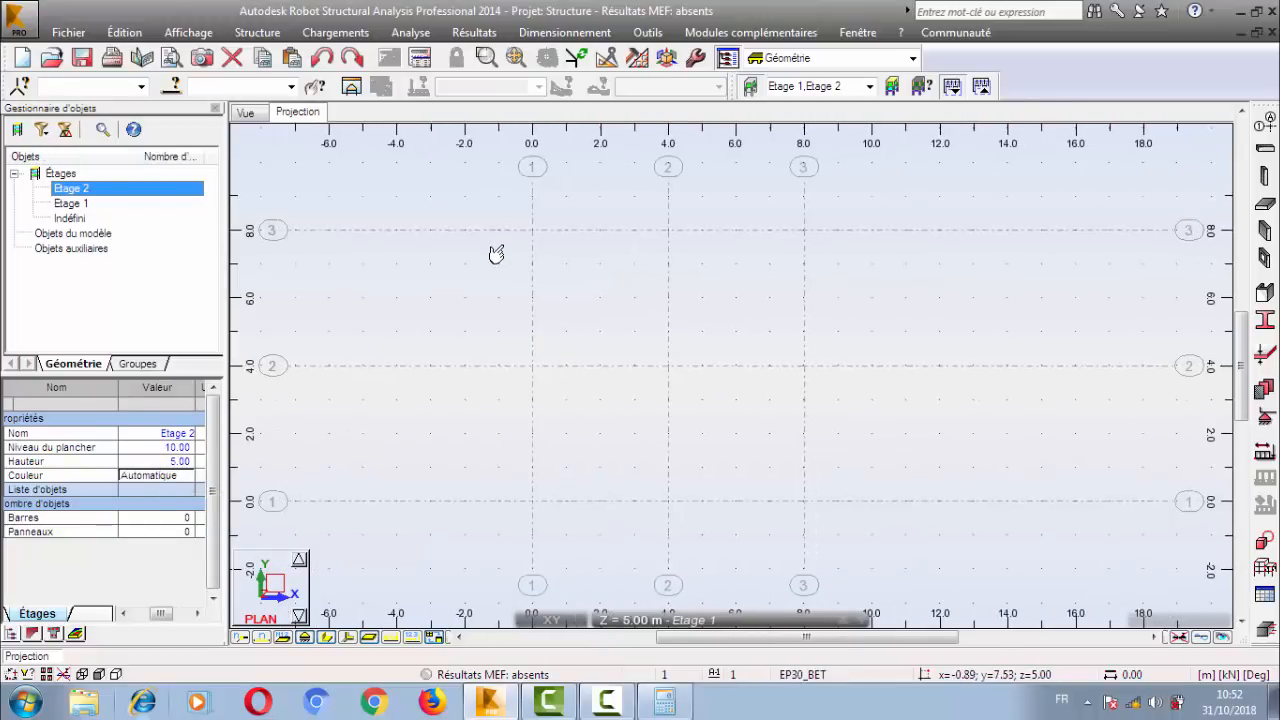
Reopen the storey definition, review the manual definition settings for Etage 2, and close it without applying changes.
{"action": "left_click", "coordinate": [257, 32]}
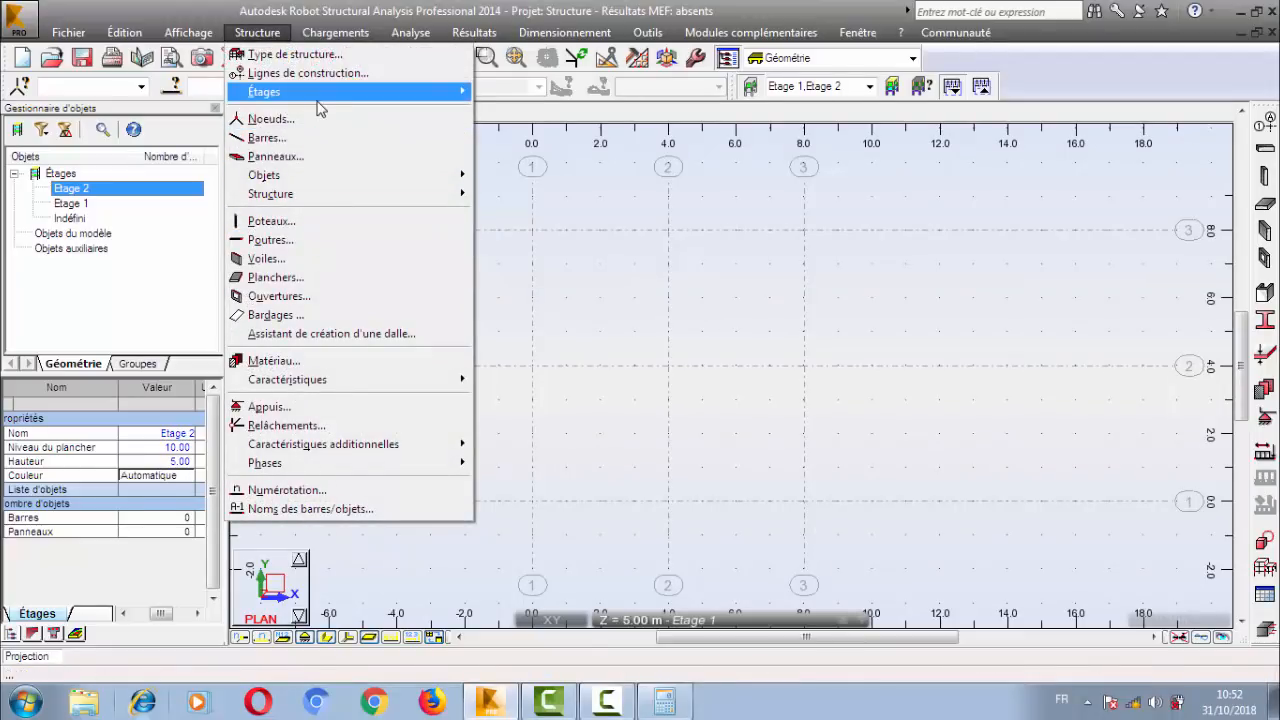
{"action": "mouse_move", "coordinate": [318, 95]}
{"action": "left_click", "coordinate": [505, 91]}
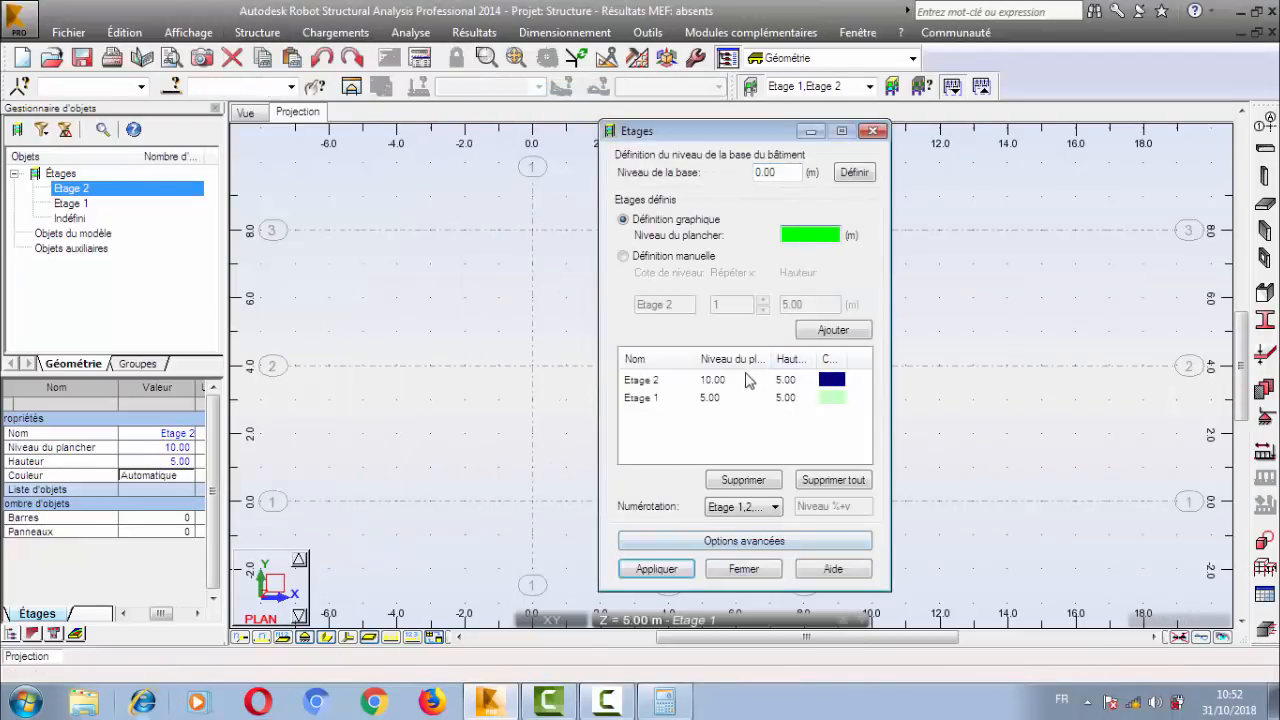
{"action": "left_click", "coordinate": [706, 380]}
{"action": "left_click", "coordinate": [668, 258]}
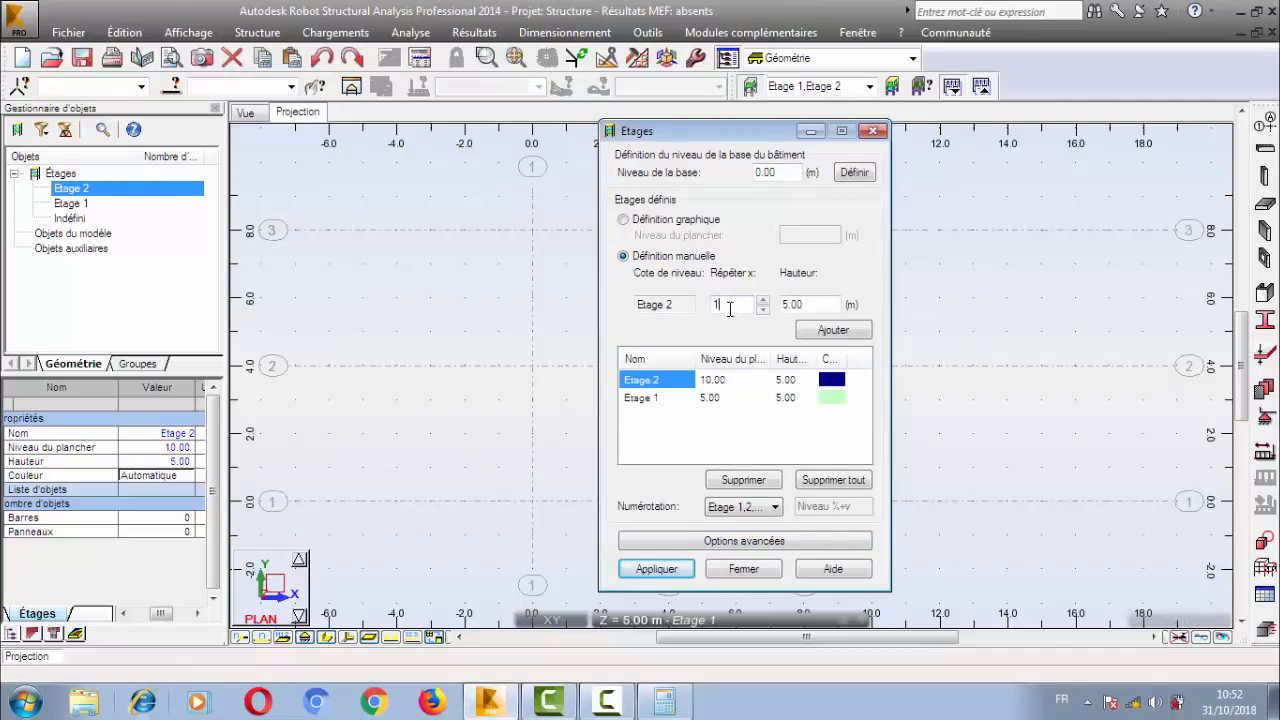
{"action": "left_click", "coordinate": [763, 310]}
{"action": "key", "text": "Tab"}
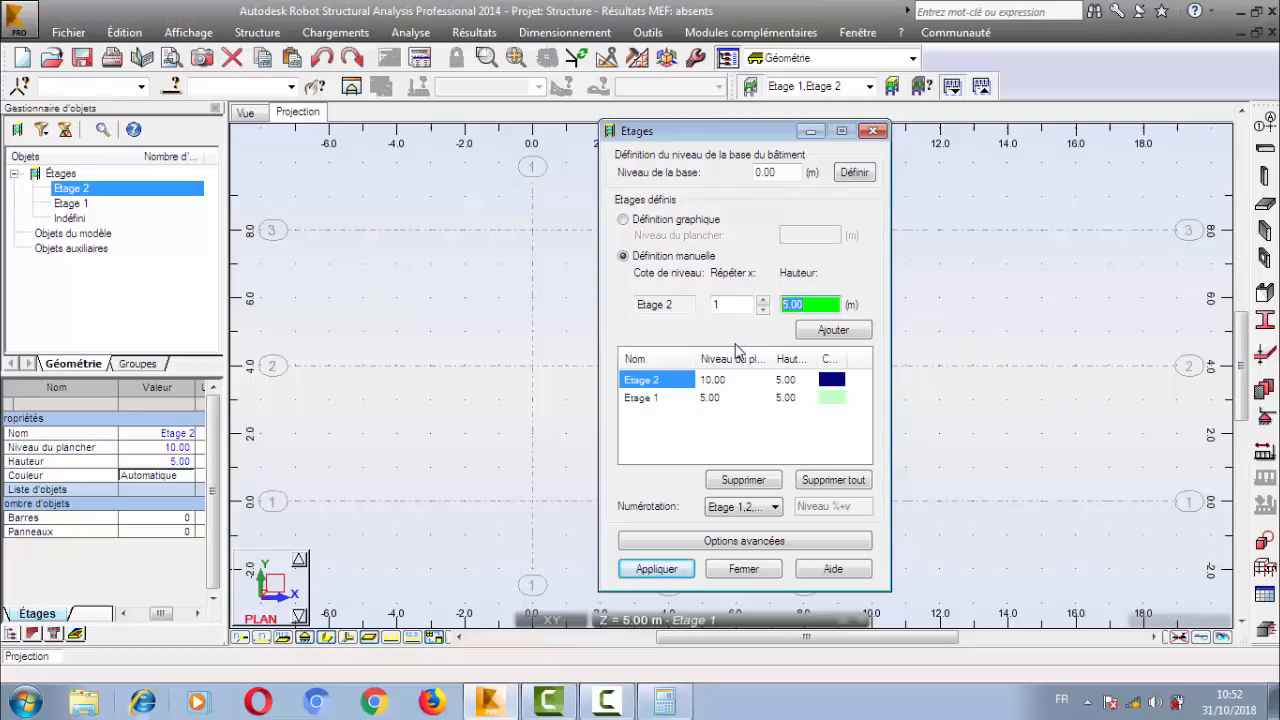
{"action": "left_click", "coordinate": [735, 378]}
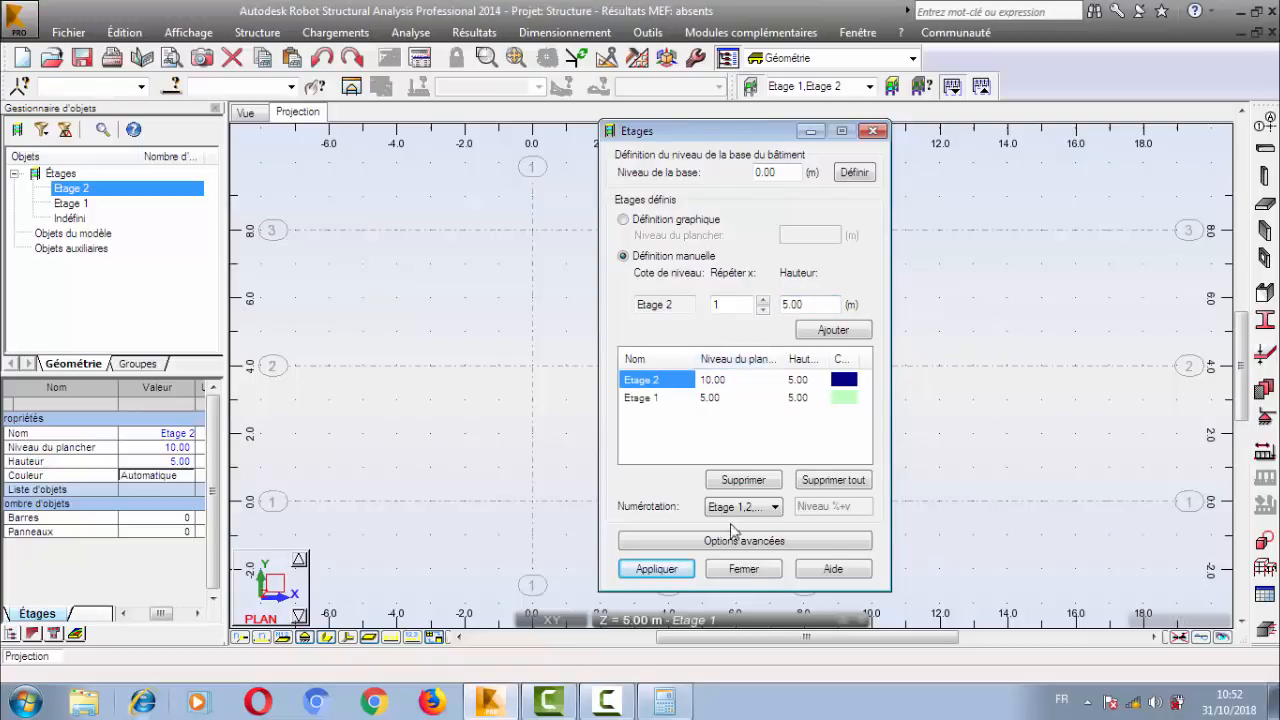
{"action": "left_click", "coordinate": [740, 569]}
{"action": "middle_click_drag", "start_coordinate": [736, 317], "coordinate": [746, 321]}
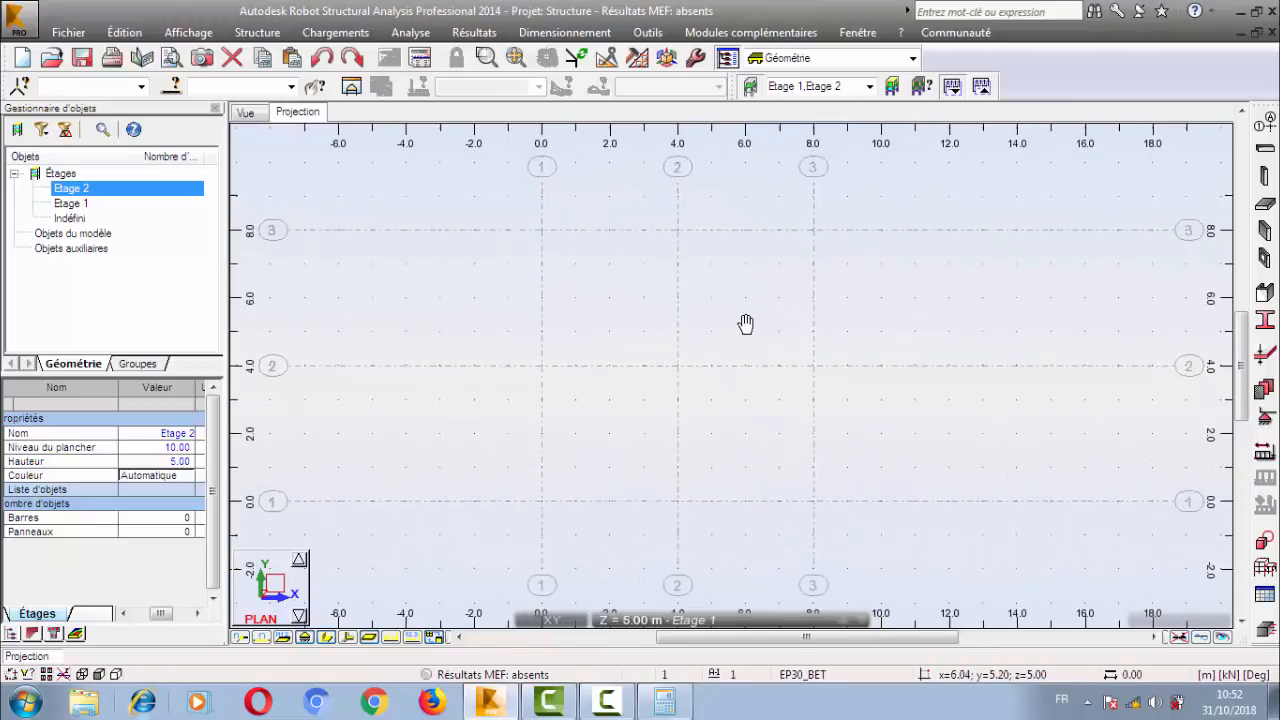
{"action": "middle_click_drag", "start_coordinate": [818, 384], "coordinate": [821, 373]}
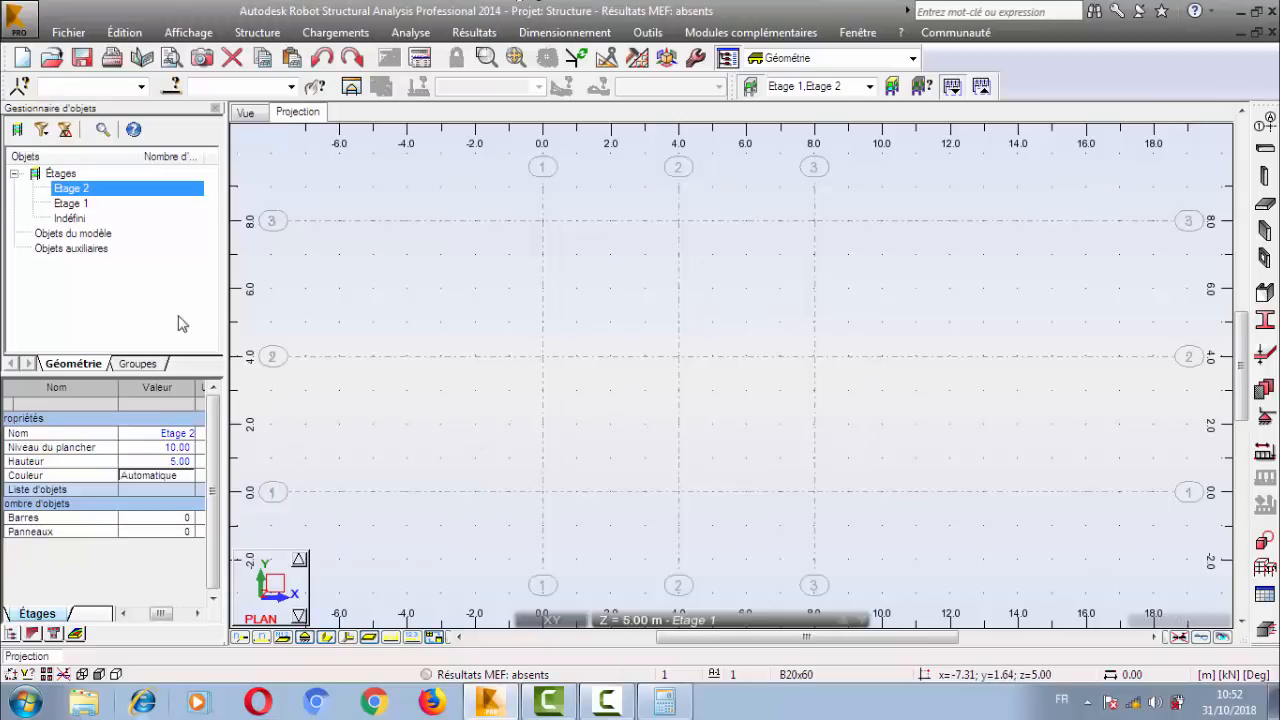
{"action": "mouse_move", "coordinate": [644, 372]}
{"action": "middle_mouse_down"}
{"action": "mouse_move", "coordinate": [628, 381]}
{"action": "mouse_move", "coordinate": [626, 357]}
{"action": "middle_mouse_up"}
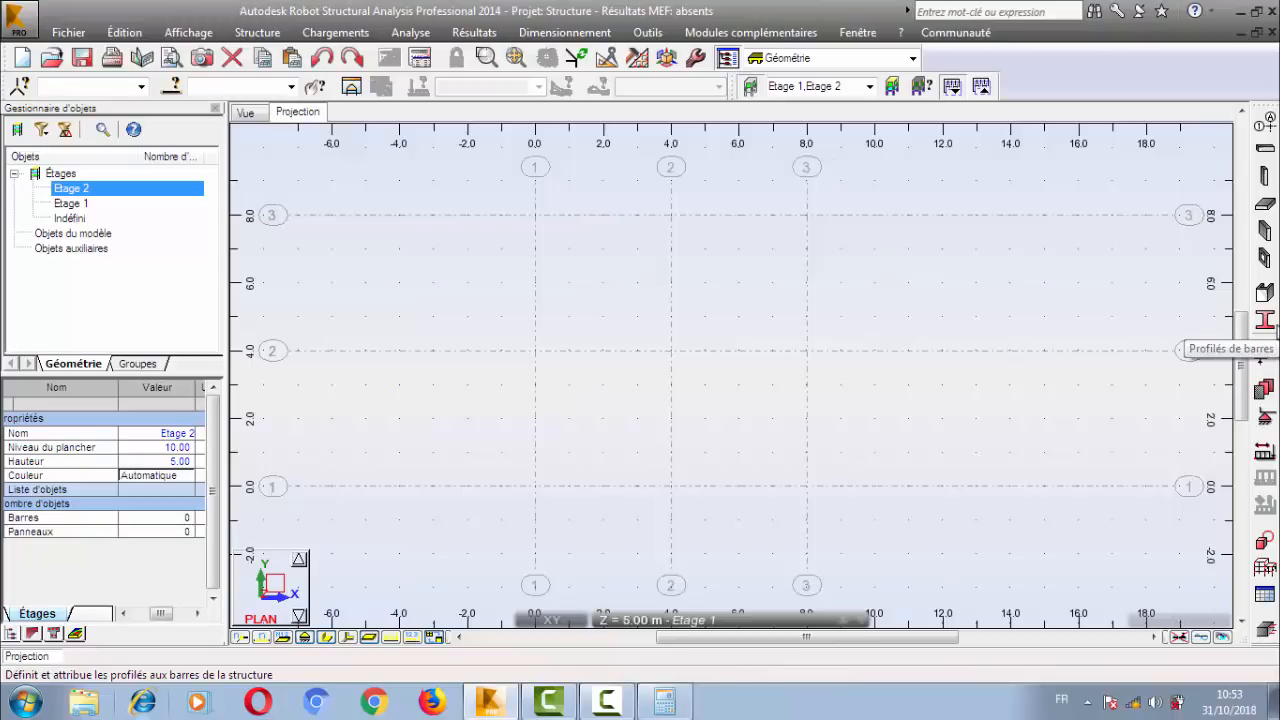
Open the bar section list and purge the unused sections B20x60, B 30x50, C 45x45 and IPE 100.
{"action": "left_click", "coordinate": [257, 32]}
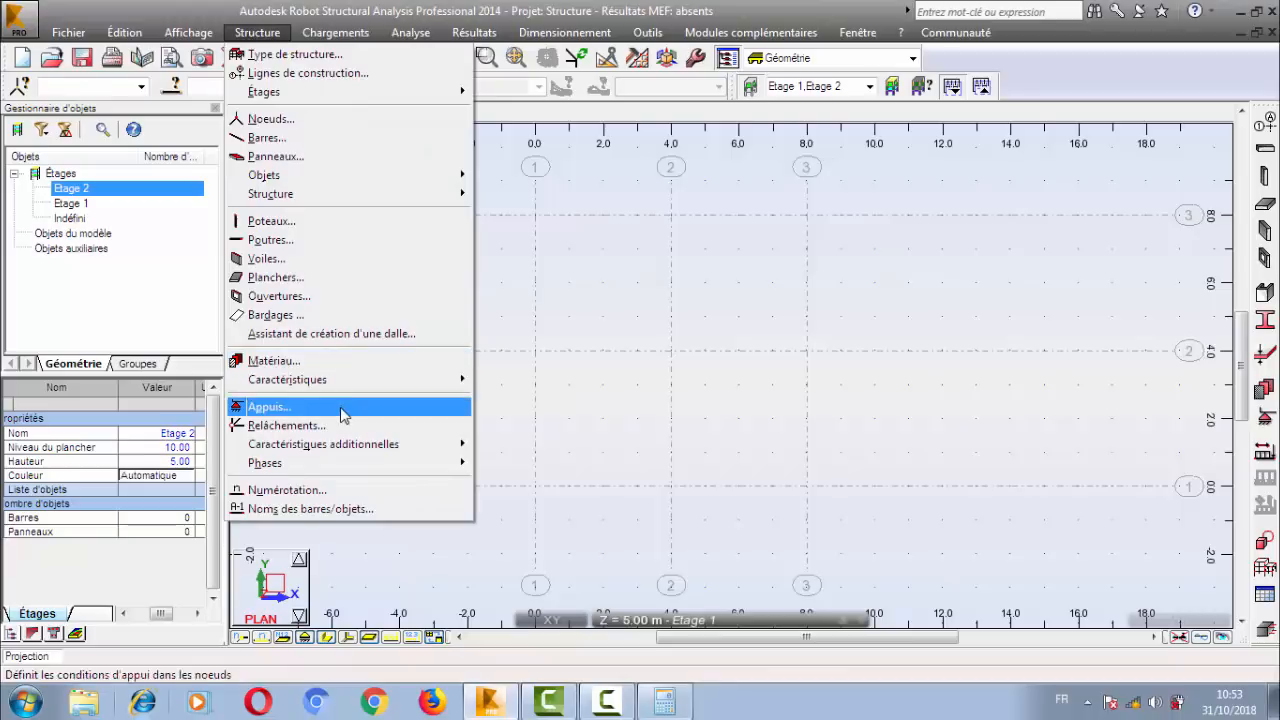
{"action": "mouse_move", "coordinate": [360, 379]}
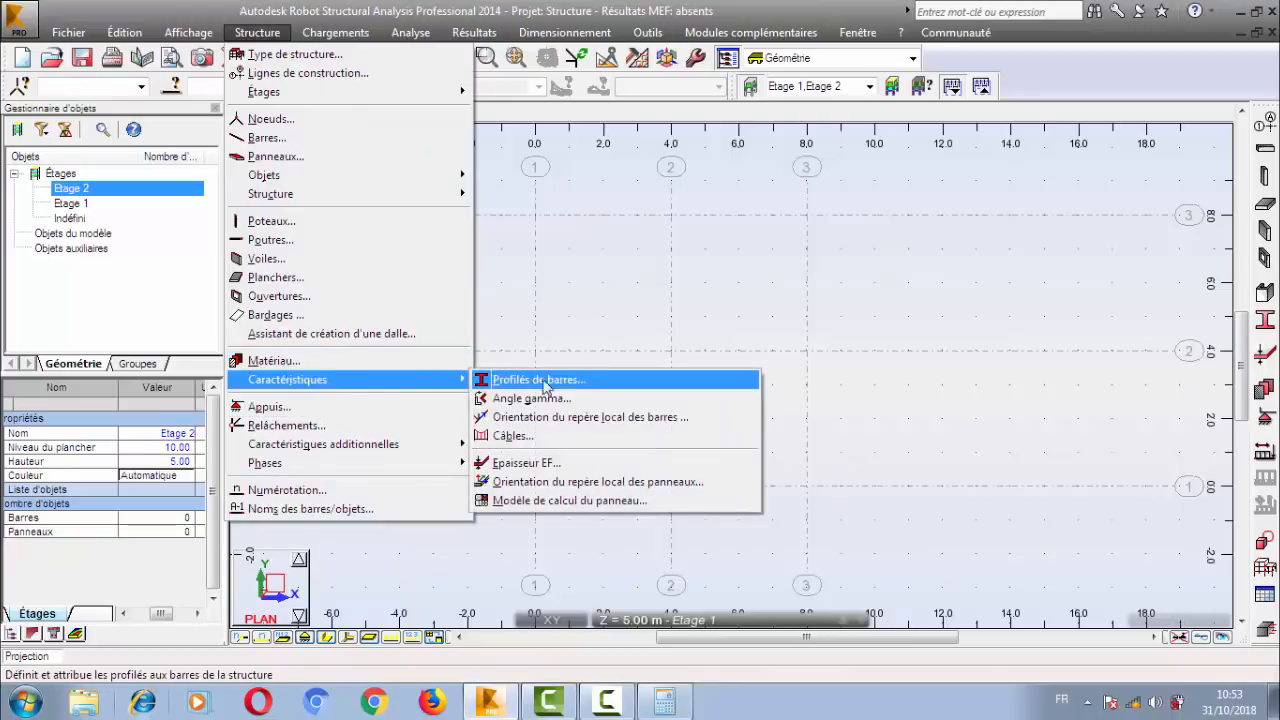
{"action": "left_click", "coordinate": [632, 389]}
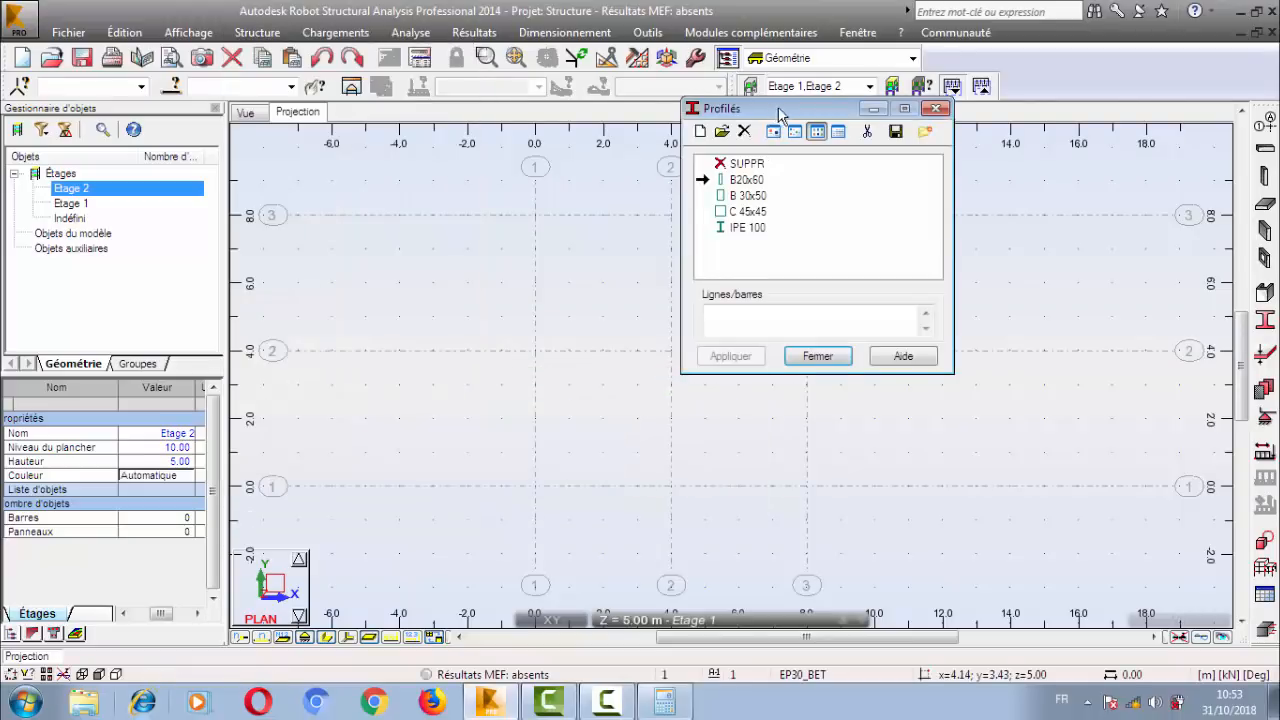
{"action": "left_click_drag", "start_coordinate": [772, 110], "coordinate": [838, 221]}
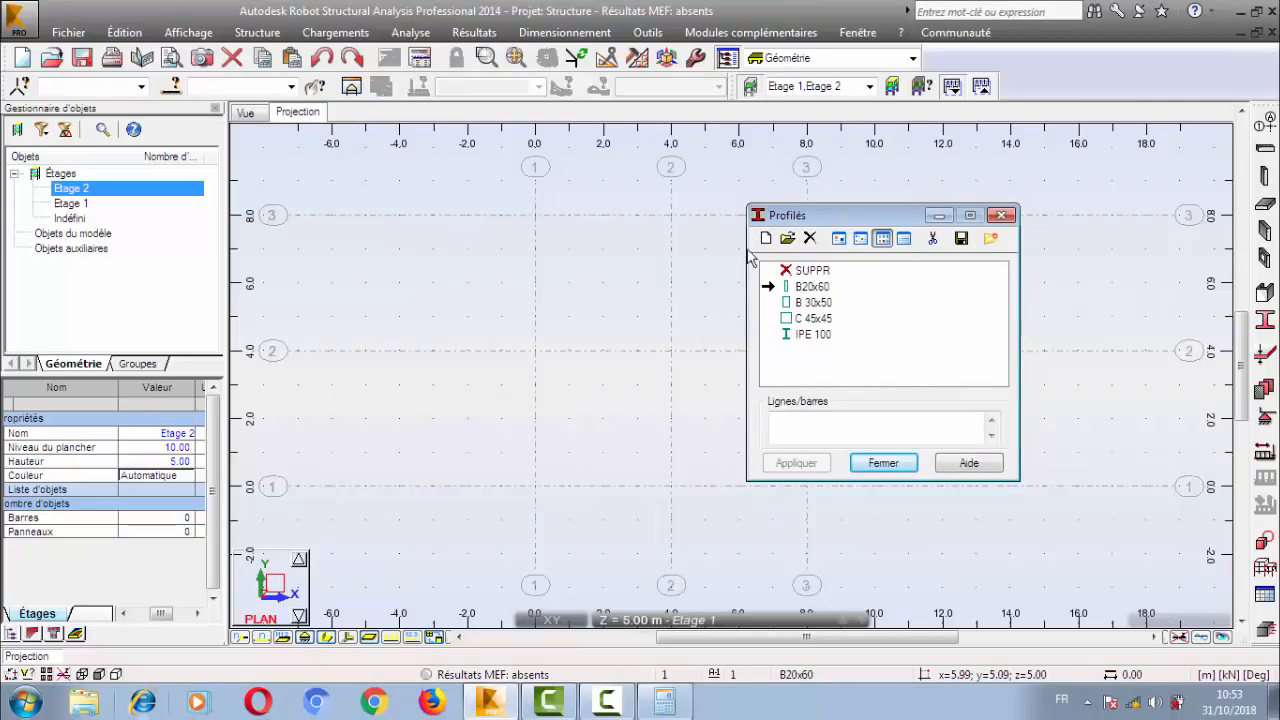
{"action": "left_click", "coordinate": [805, 287]}
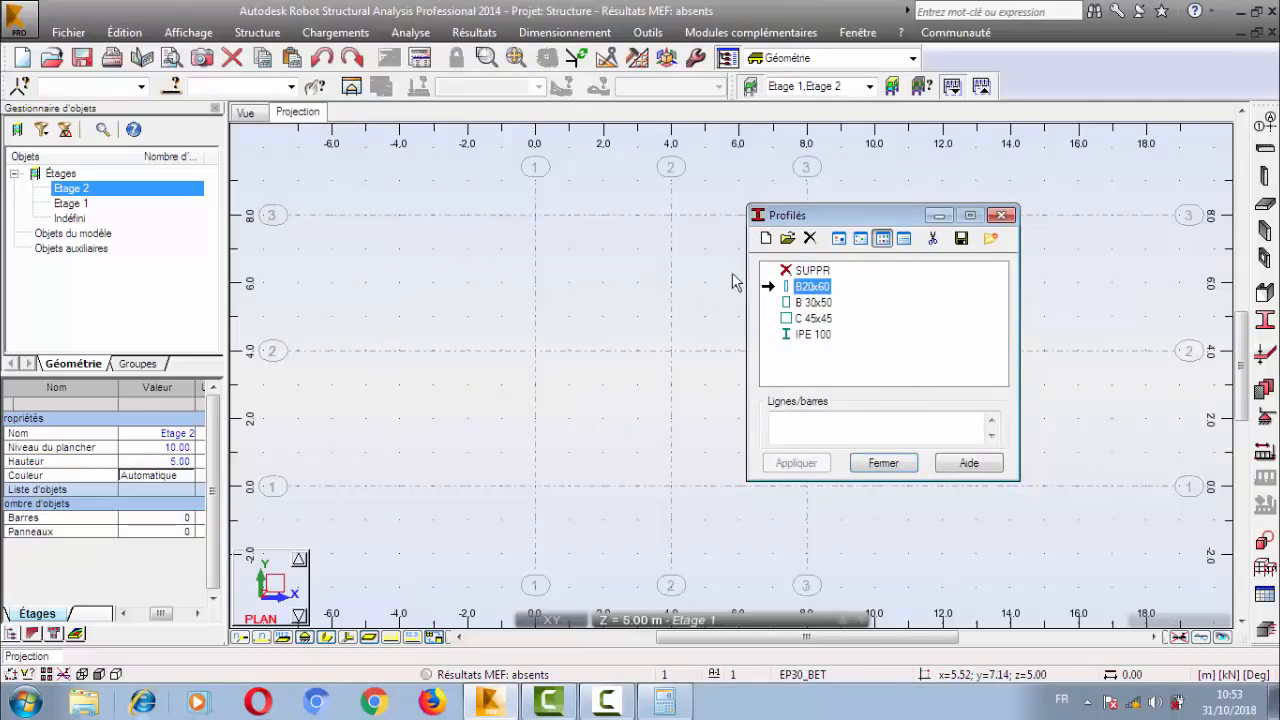
{"action": "left_click", "coordinate": [931, 240]}
{"action": "left_click", "coordinate": [800, 378]}
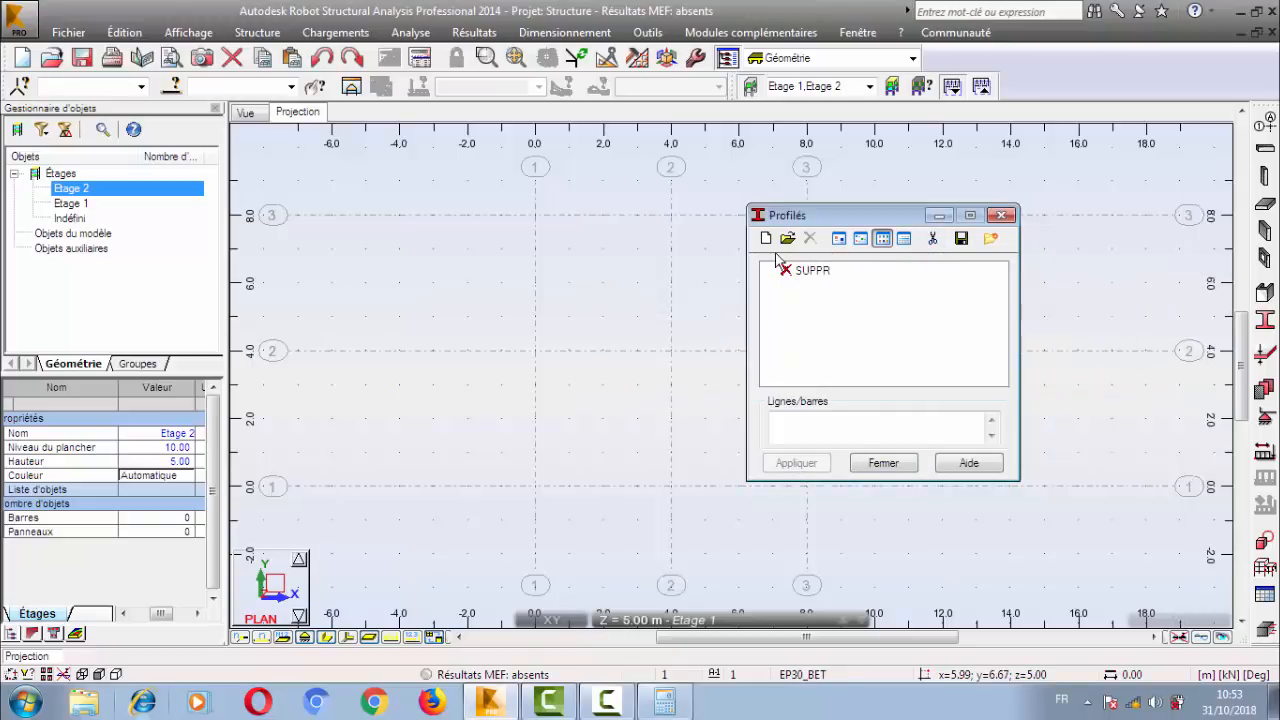
{"action": "left_click", "coordinate": [810, 272]}
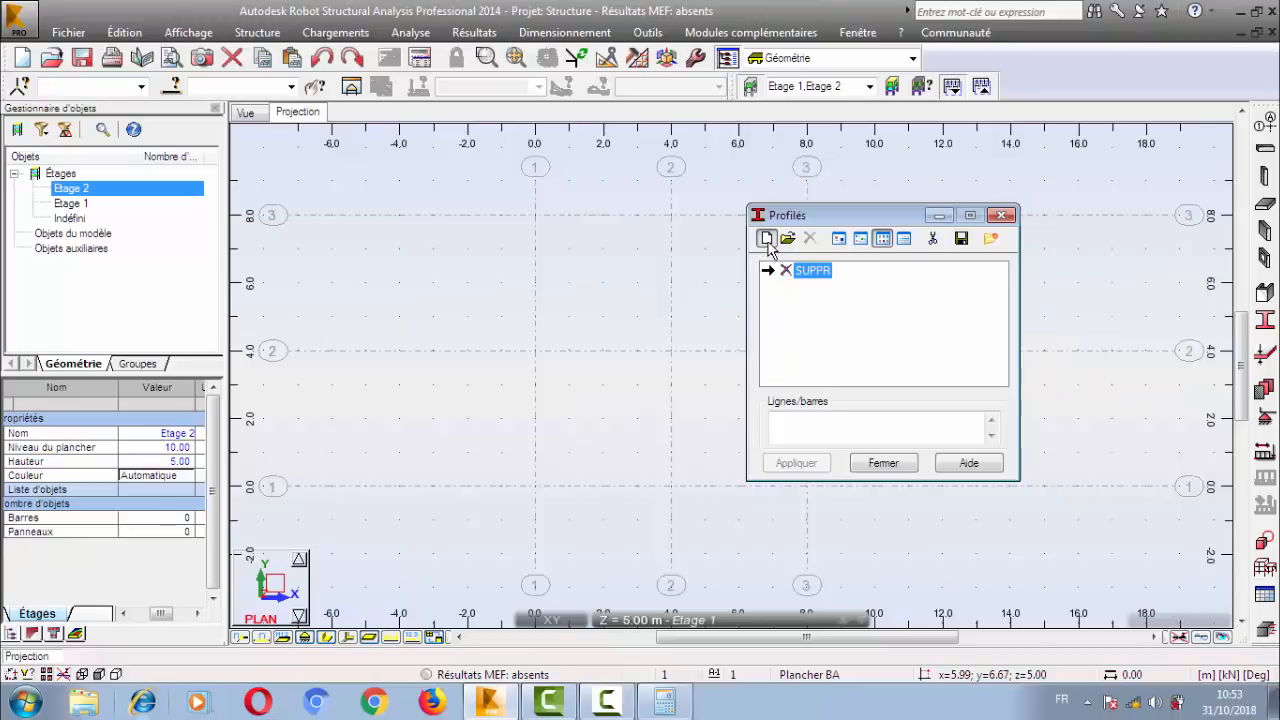
Start a new rectangular section of type Poteau BA with b and h both set to 30 cm.
{"action": "left_click", "coordinate": [766, 240]}
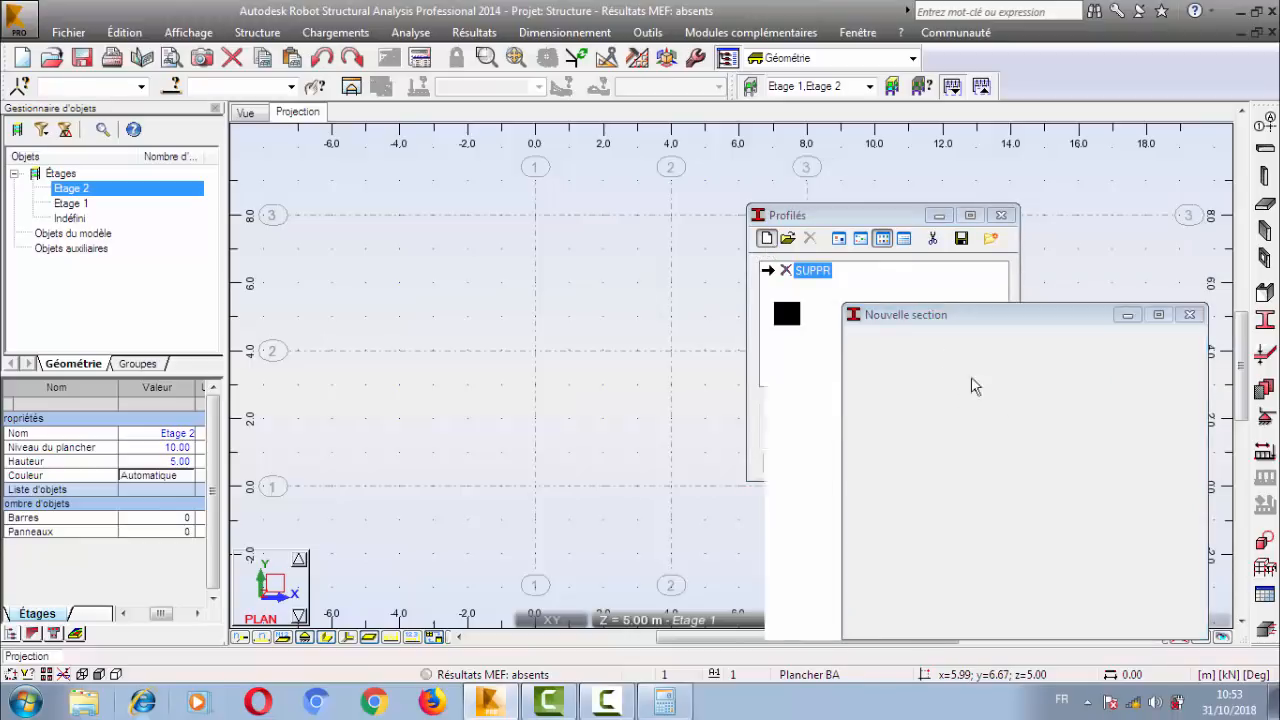
{"action": "left_click_drag", "start_coordinate": [1073, 316], "coordinate": [327, 176]}
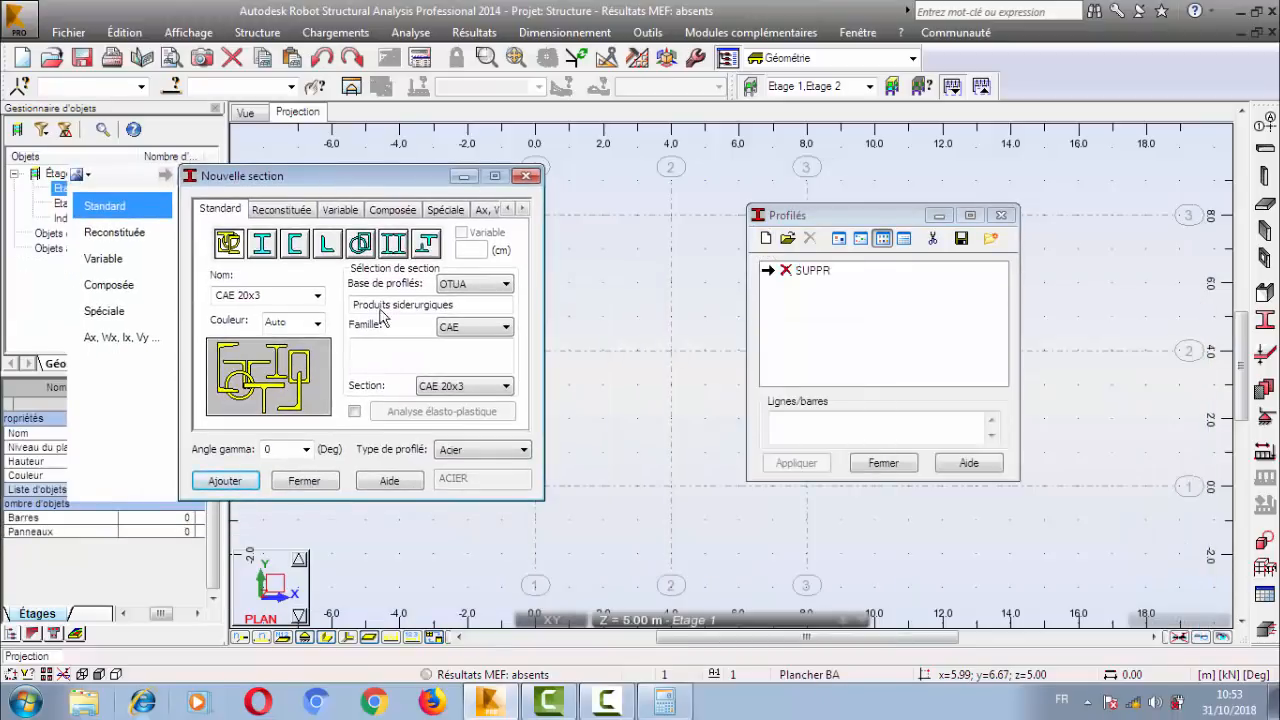
{"action": "left_click", "coordinate": [480, 451]}
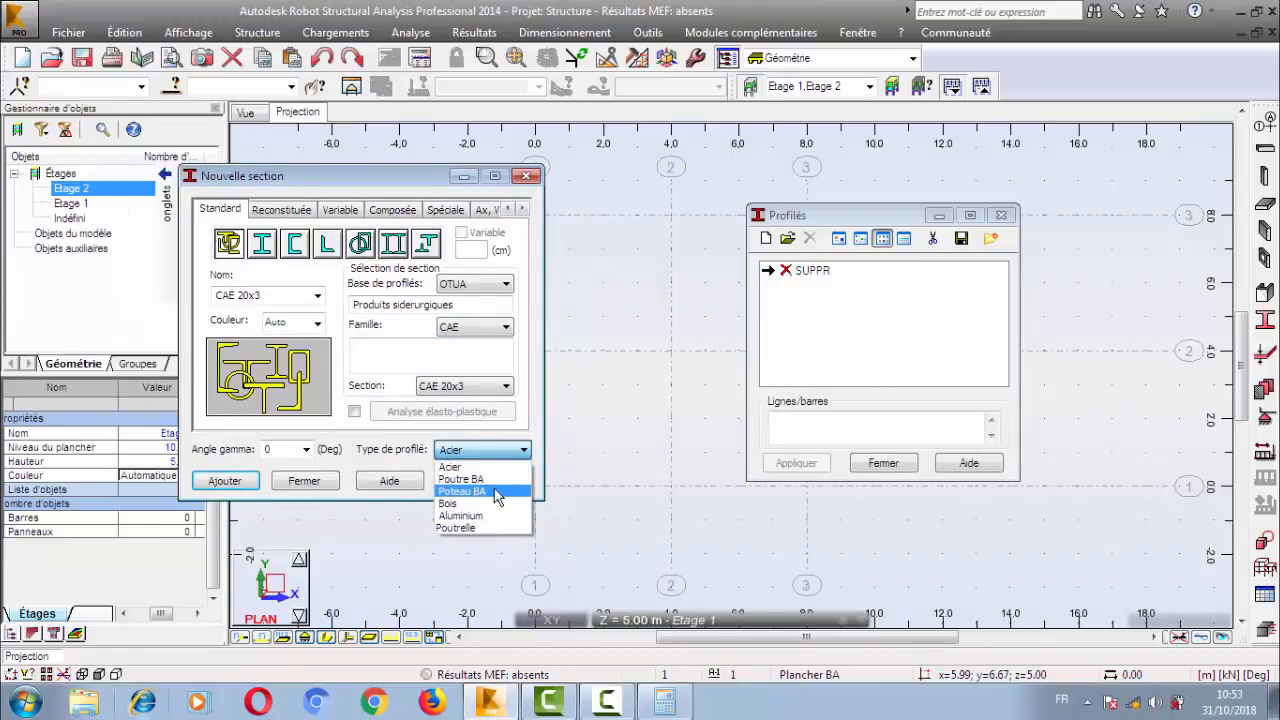
{"action": "left_click", "coordinate": [497, 493]}
{"action": "left_click", "coordinate": [420, 304]}
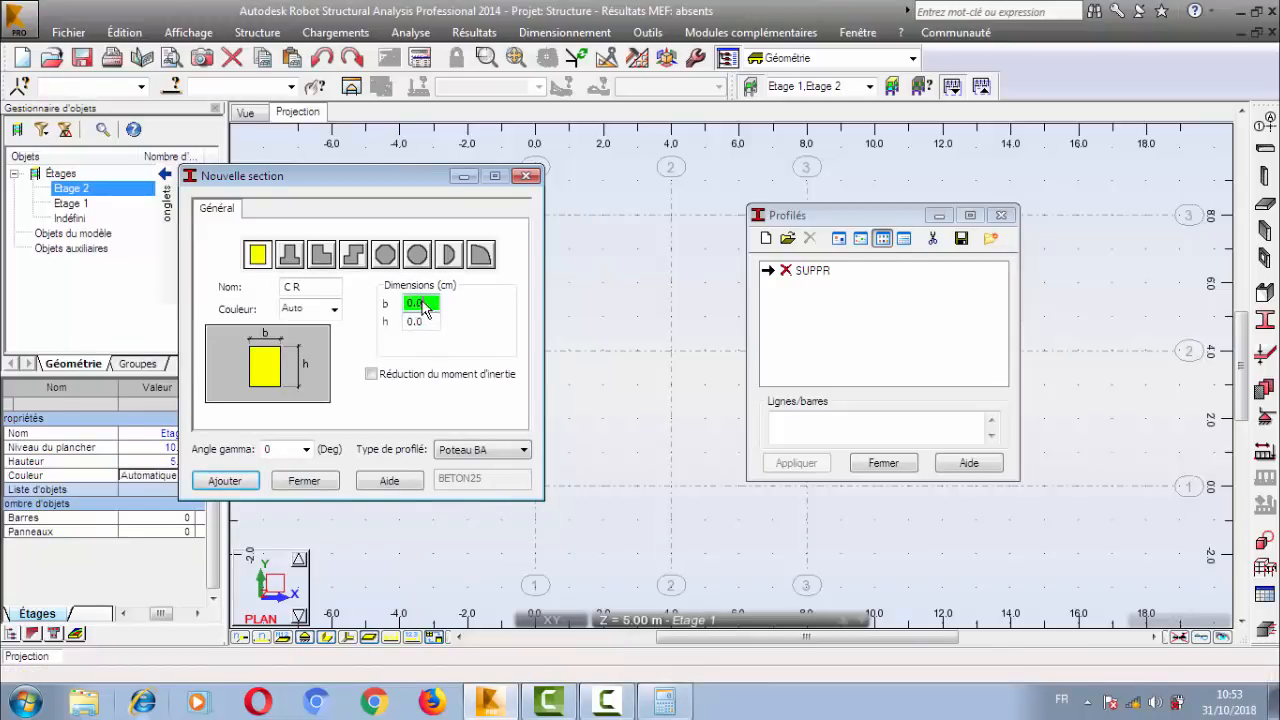
{"action": "type", "text": "30"}
{"action": "left_click", "coordinate": [427, 323]}
{"action": "type", "text": "30"}
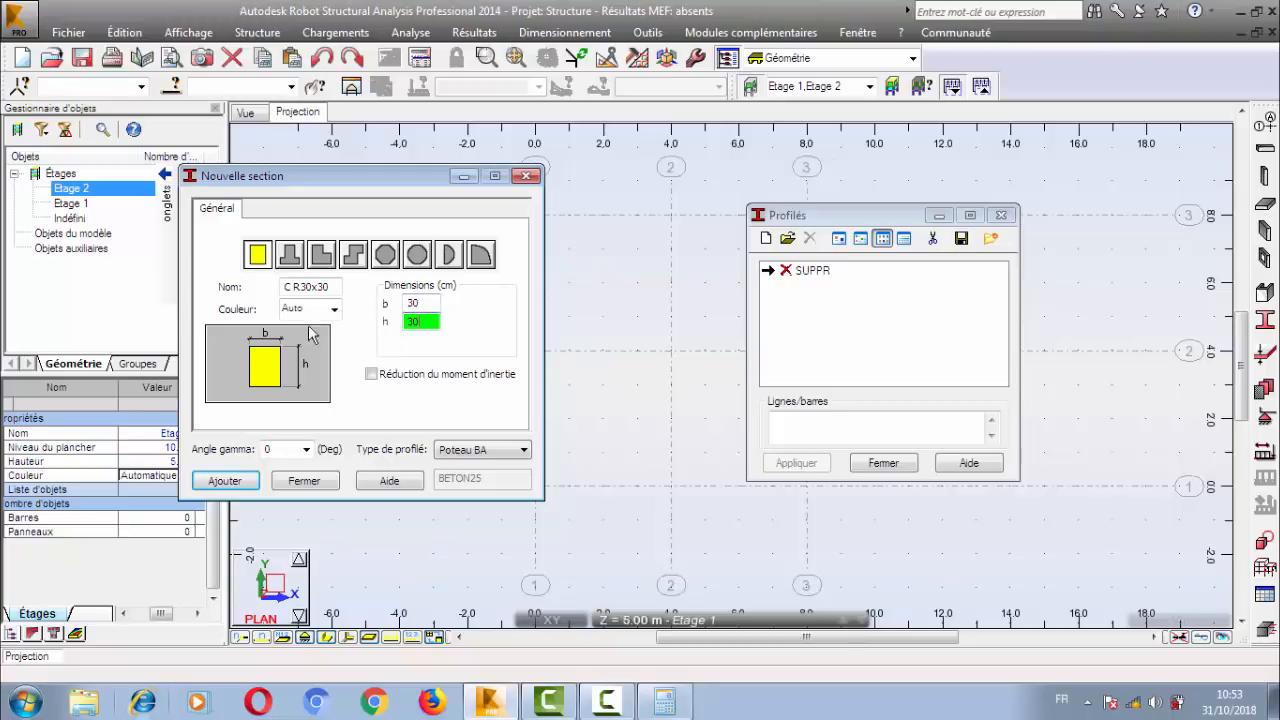
Examine the section name and the other available concrete column shapes, returning to the rectangular 30 x 30 cm shape.
{"action": "left_click", "coordinate": [298, 291]}
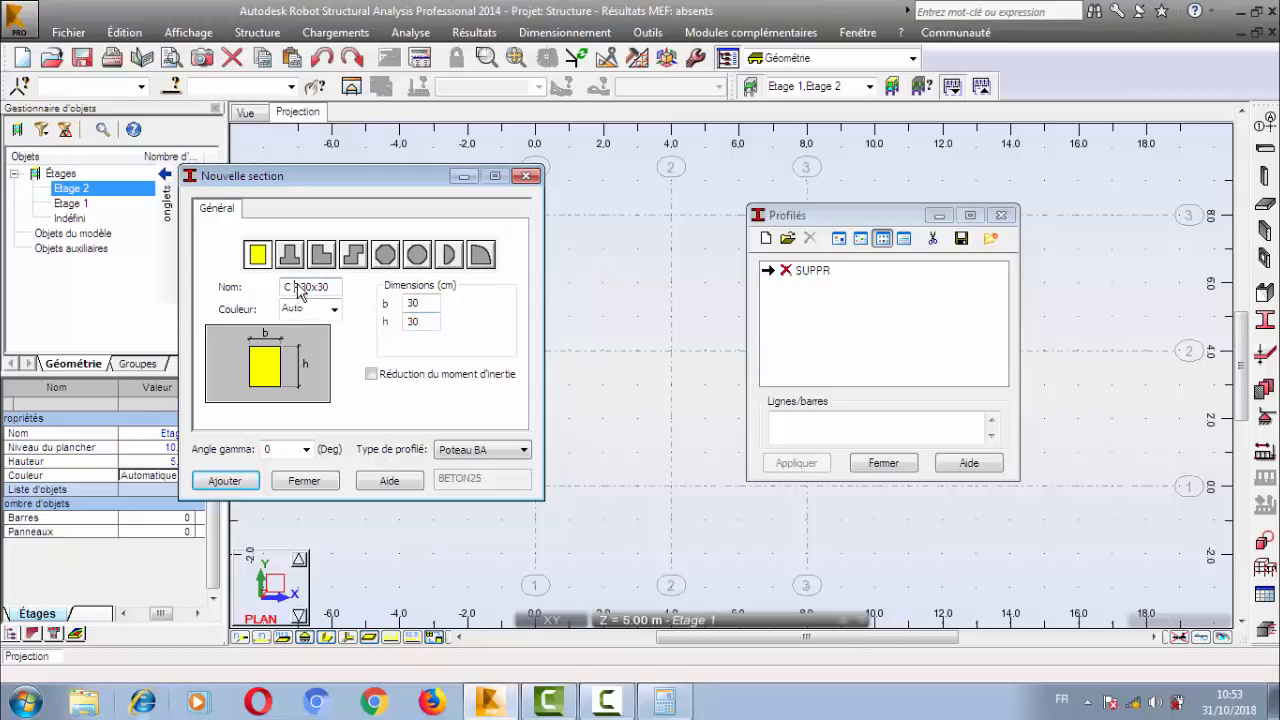
{"action": "left_click_drag", "start_coordinate": [297, 286], "coordinate": [328, 288]}
{"action": "left_click", "coordinate": [297, 289]}
{"action": "left_click", "coordinate": [331, 288]}
{"action": "left_click", "coordinate": [288, 258]}
{"action": "left_click", "coordinate": [320, 256]}
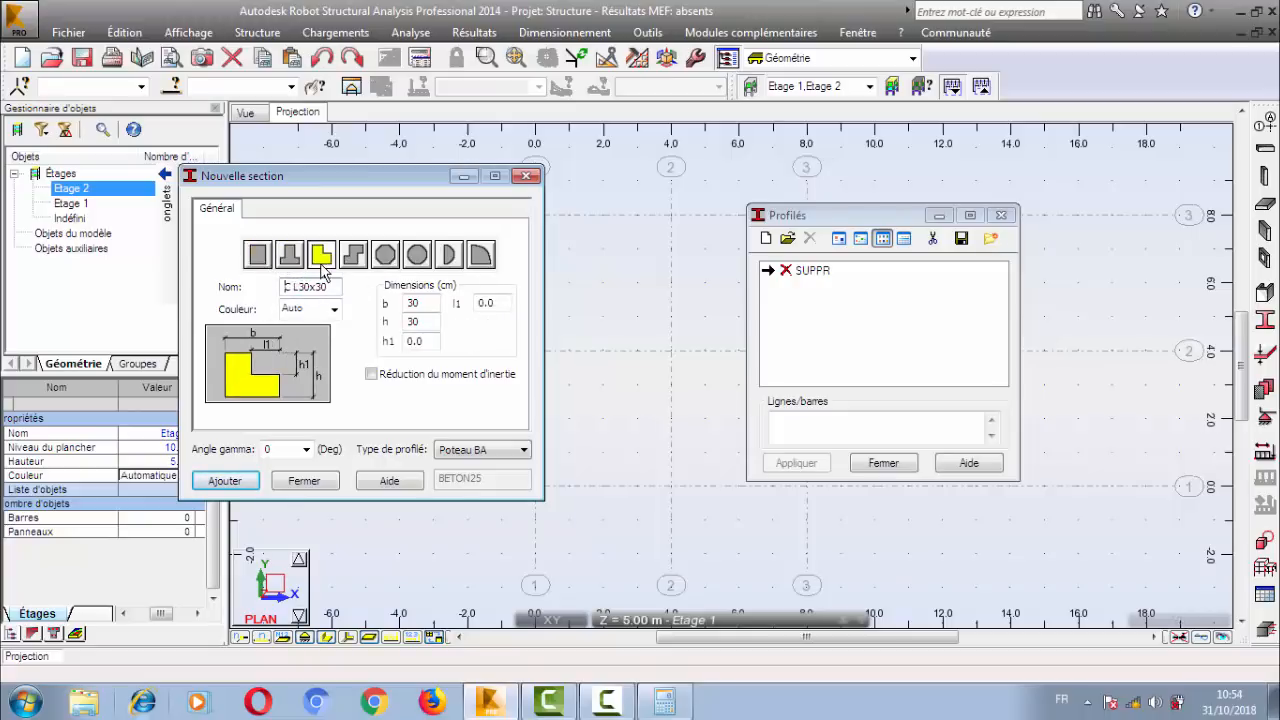
{"action": "left_click", "coordinate": [352, 256]}
{"action": "left_click", "coordinate": [385, 256]}
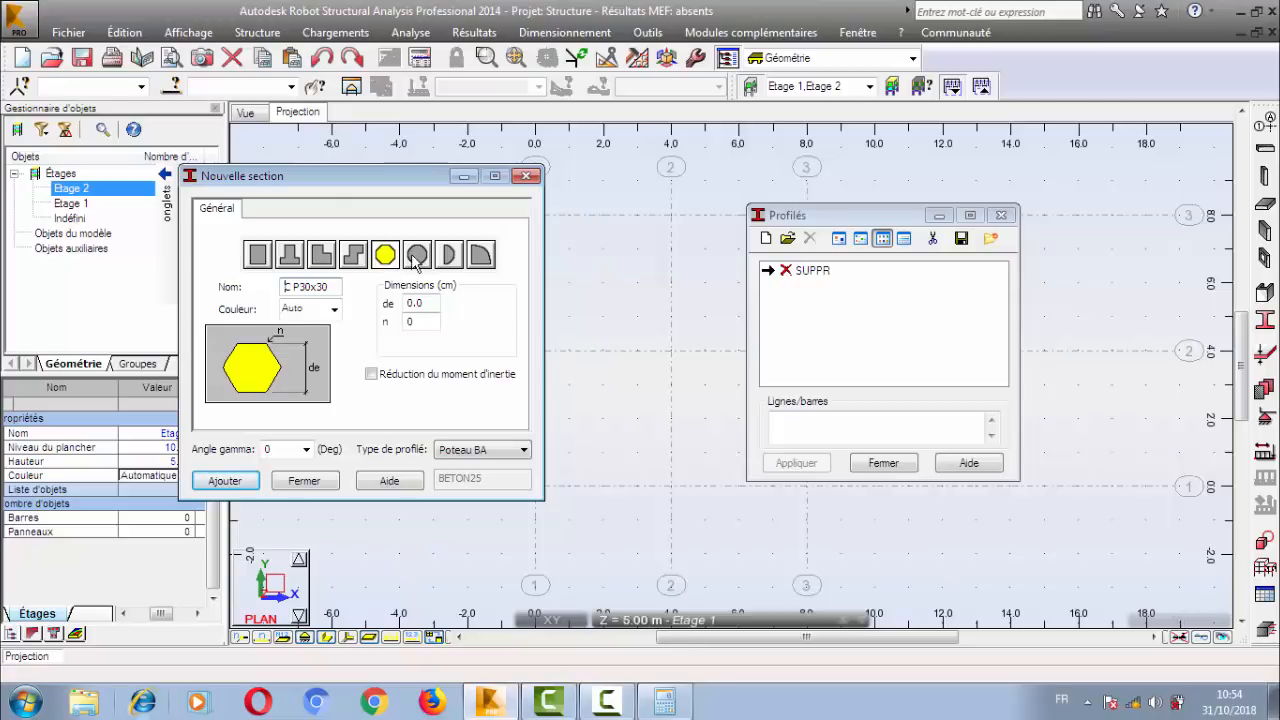
{"action": "left_click", "coordinate": [417, 256]}
{"action": "left_click", "coordinate": [448, 256]}
{"action": "left_click", "coordinate": [480, 256]}
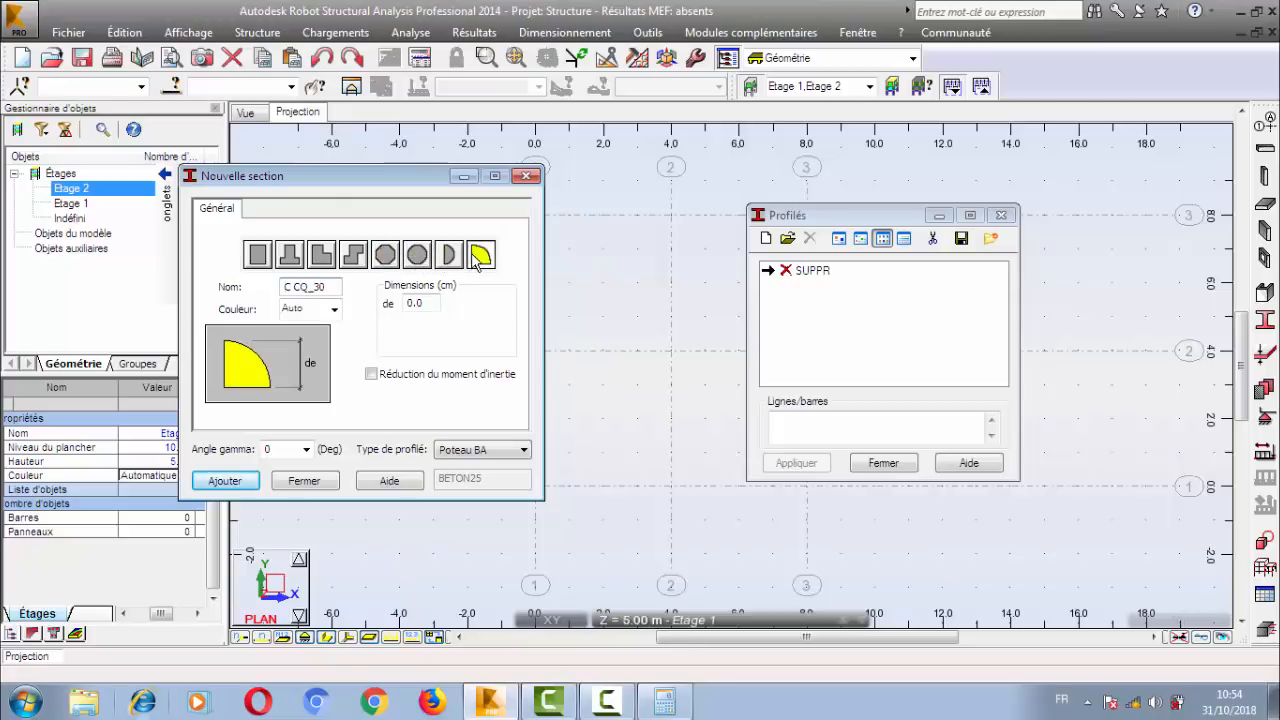
{"action": "left_click", "coordinate": [256, 262]}
{"action": "left_click", "coordinate": [422, 303]}
{"action": "left_click", "coordinate": [425, 322]}
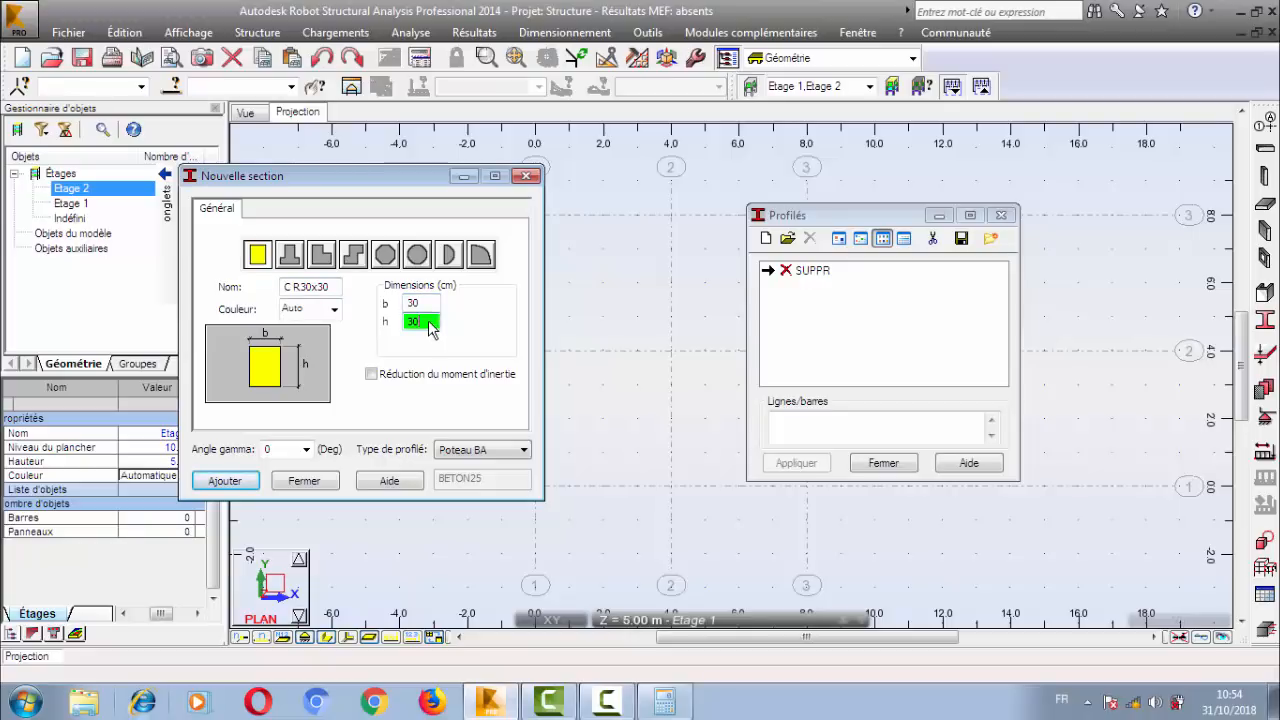
Examine the moment of inertia reduction factors for Ix, Iy and Iz, leaving the reduction disabled.
{"action": "left_click", "coordinate": [372, 375]}
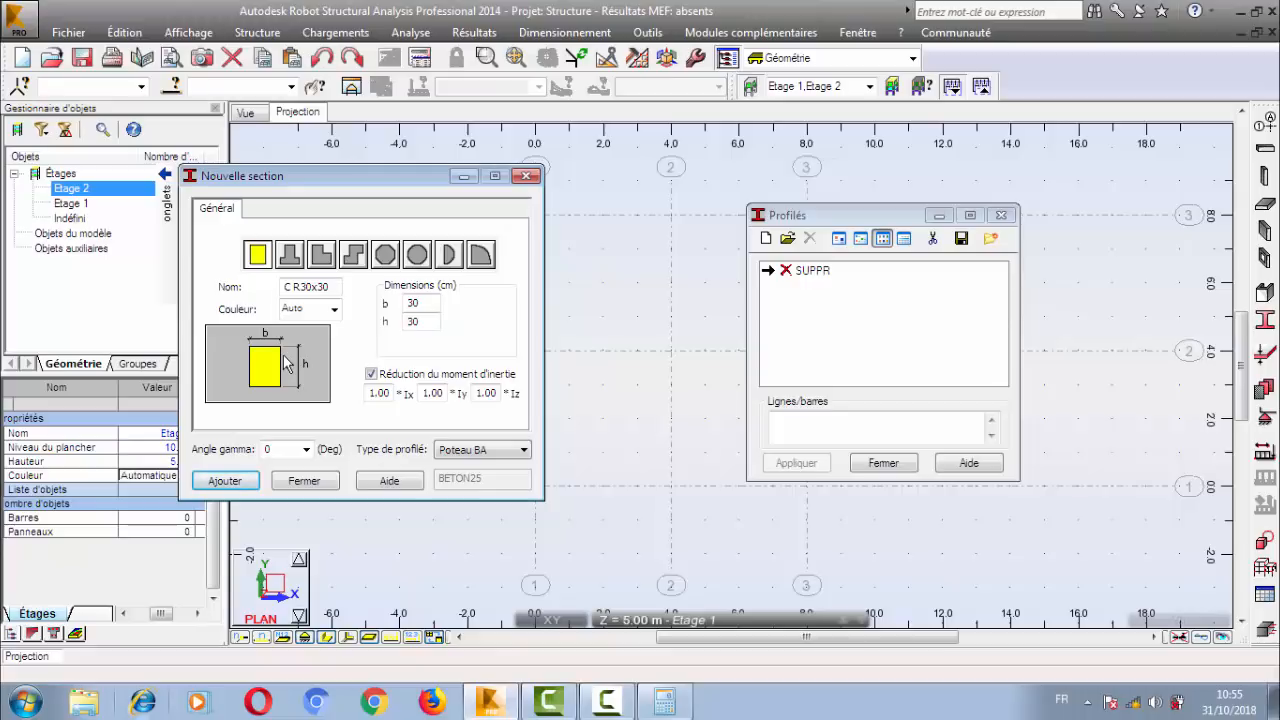
{"action": "double_click", "coordinate": [380, 393]}
{"action": "double_click", "coordinate": [433, 394]}
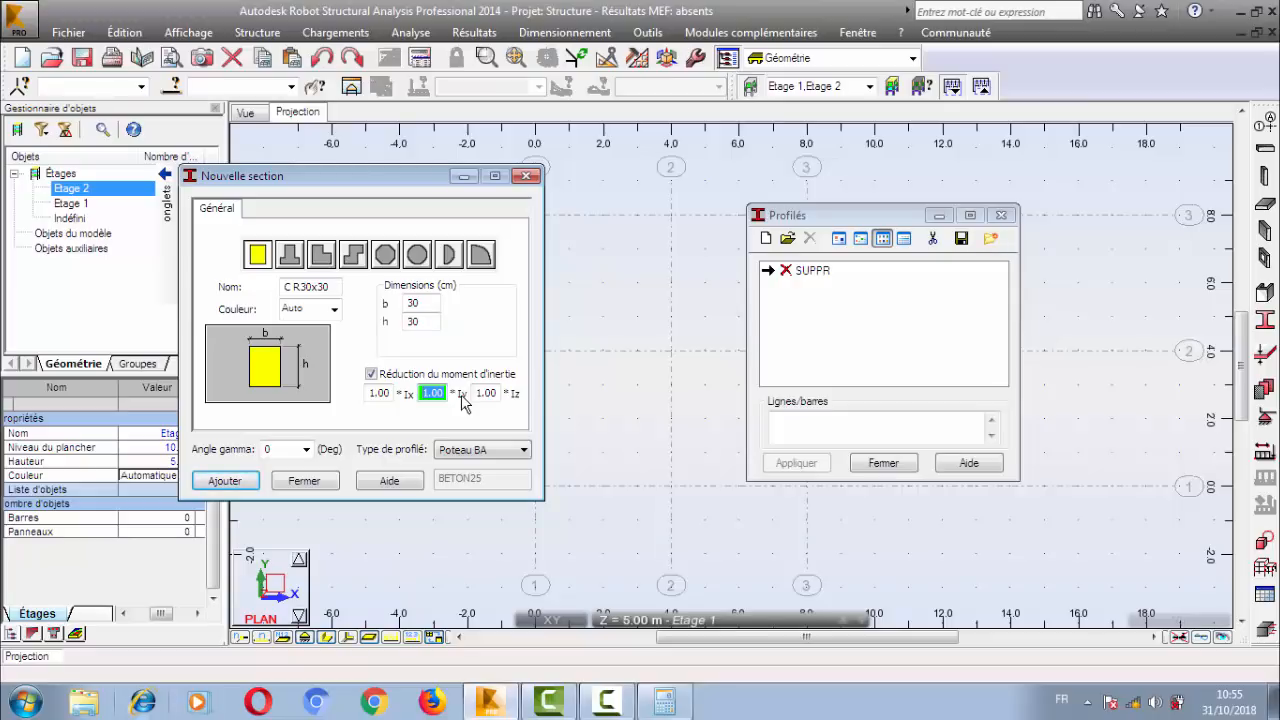
{"action": "left_click", "coordinate": [371, 374]}
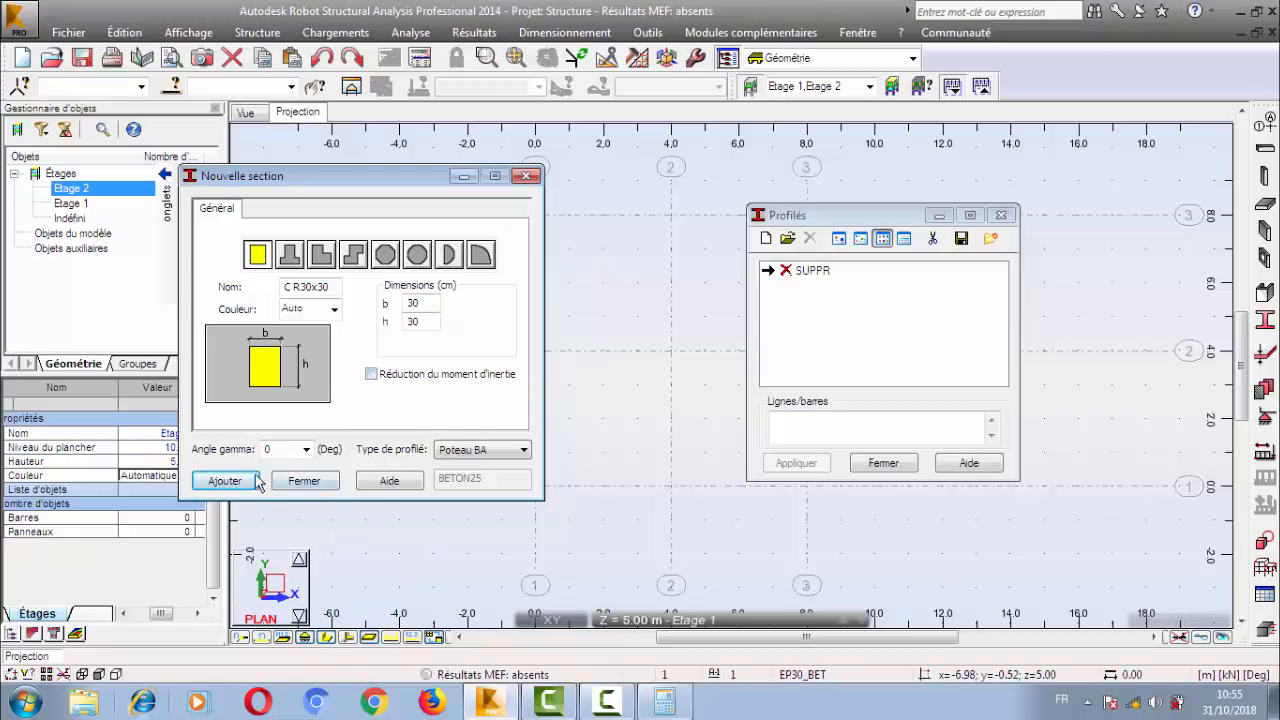
Add the C R30x30 column section with a gamma angle of 0 degrees and close the section definition and list.
{"action": "left_click", "coordinate": [284, 451]}
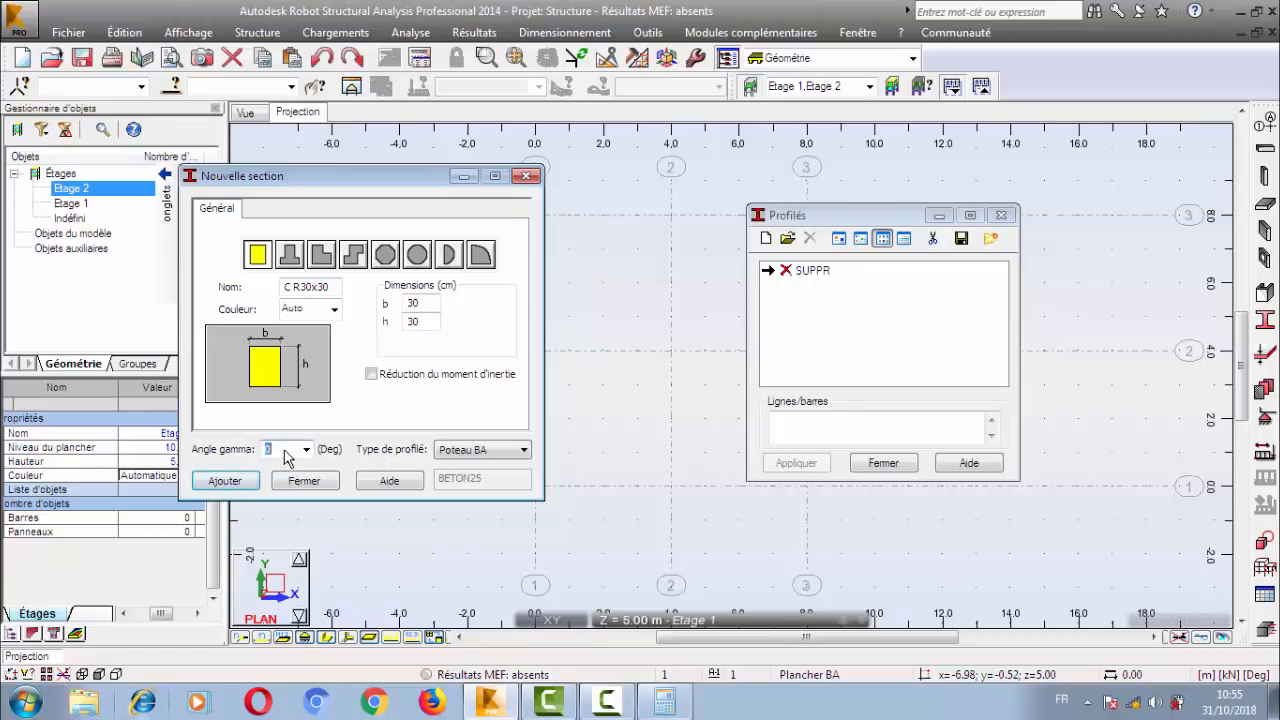
{"action": "left_click", "coordinate": [277, 448]}
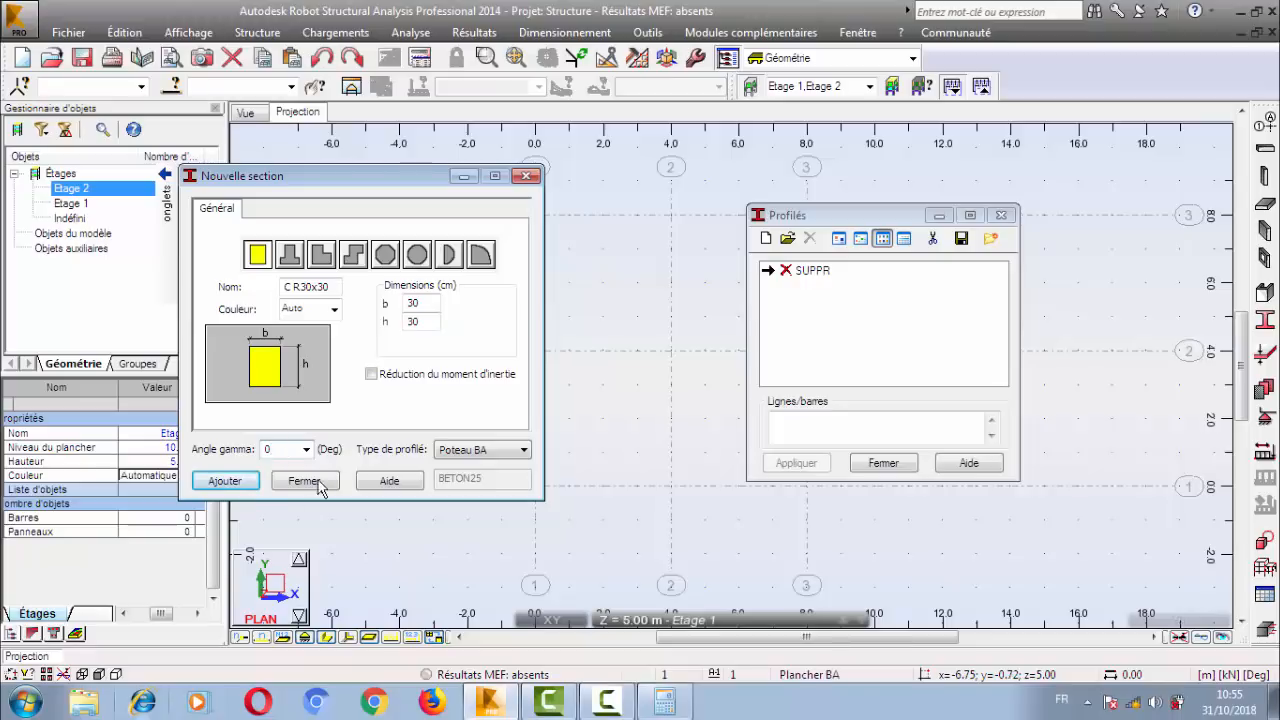
{"action": "left_click", "coordinate": [224, 481]}
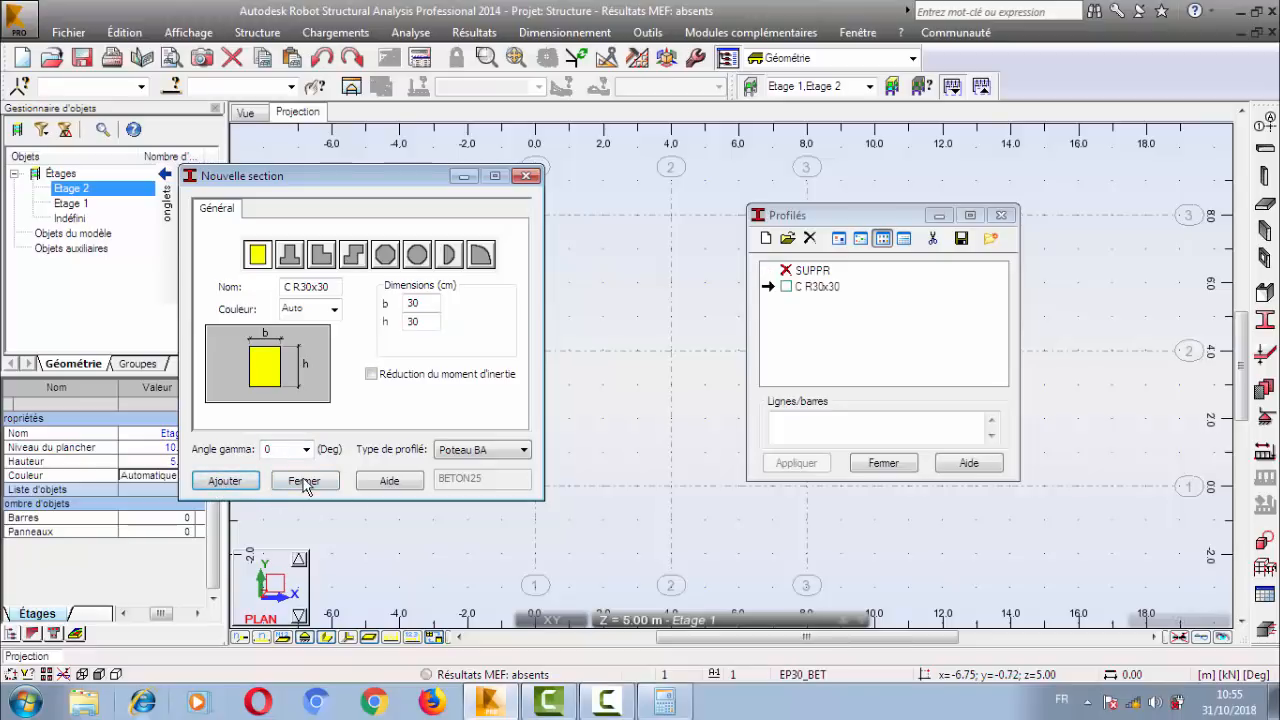
{"action": "left_click", "coordinate": [303, 481]}
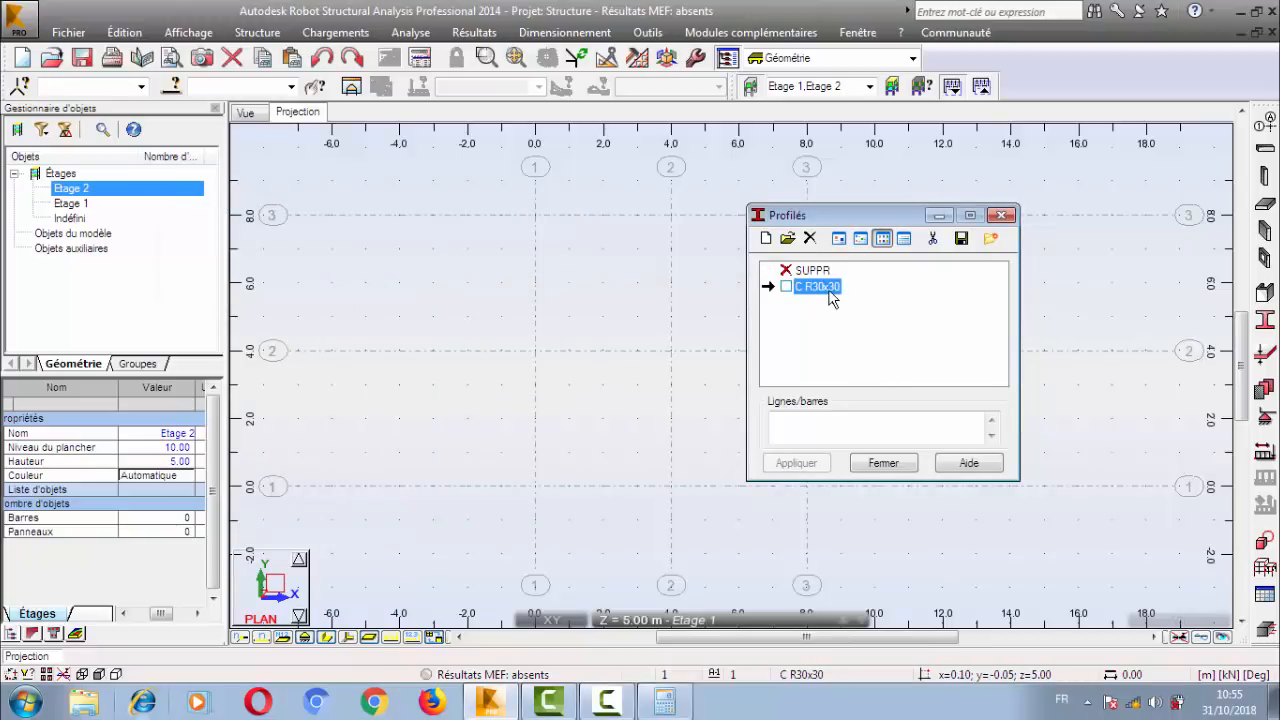
{"action": "left_click", "coordinate": [884, 464]}
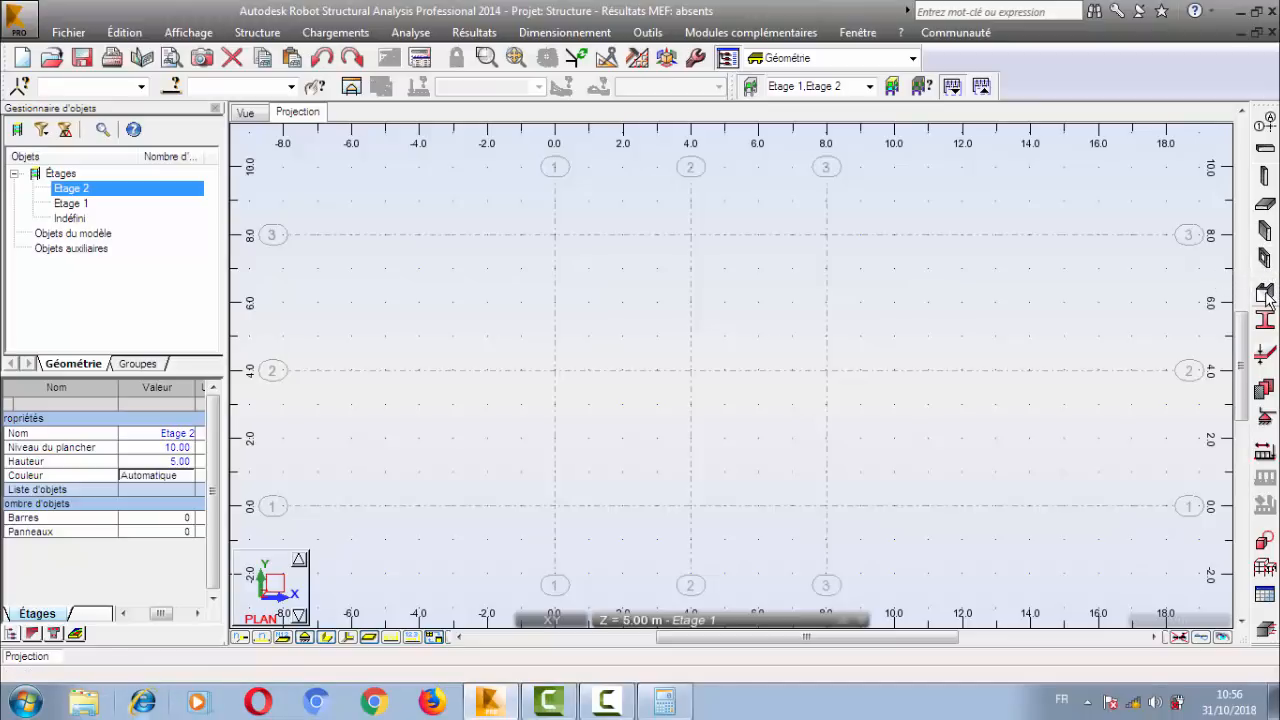
{"action": "left_click", "coordinate": [257, 32]}
{"action": "left_click", "coordinate": [265, 55]}
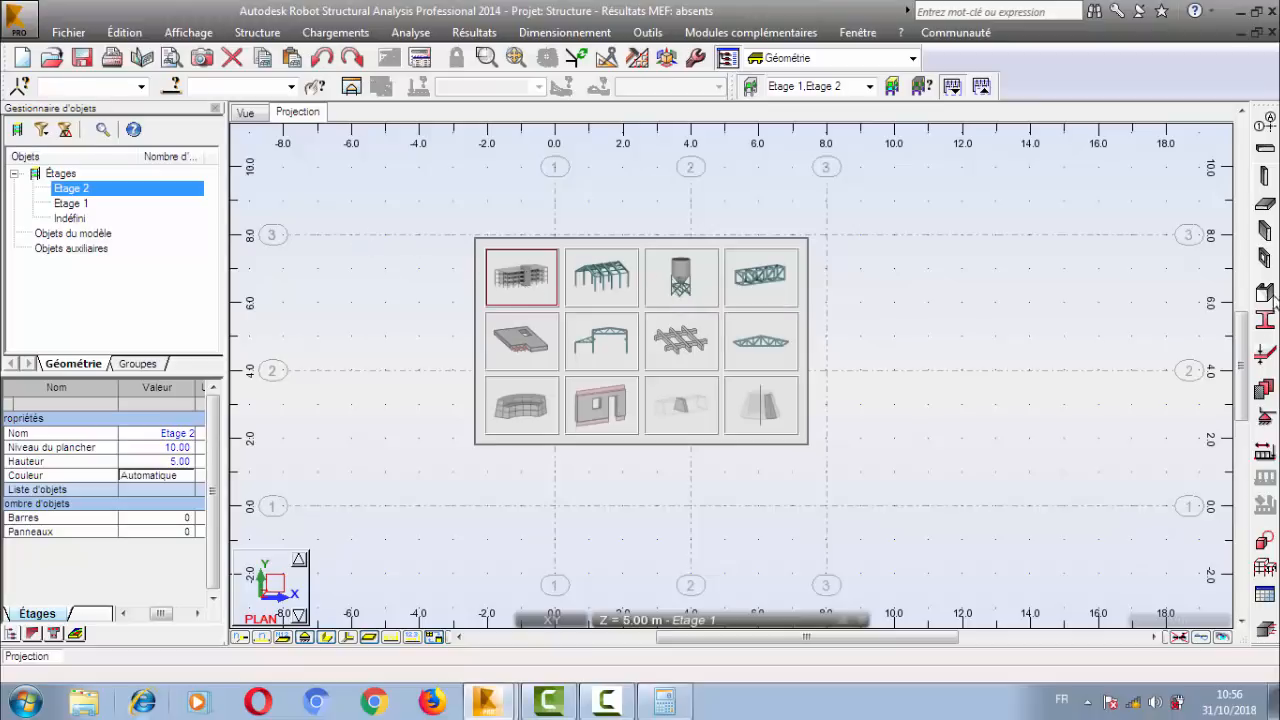
{"action": "left_click", "coordinate": [1223, 317]}
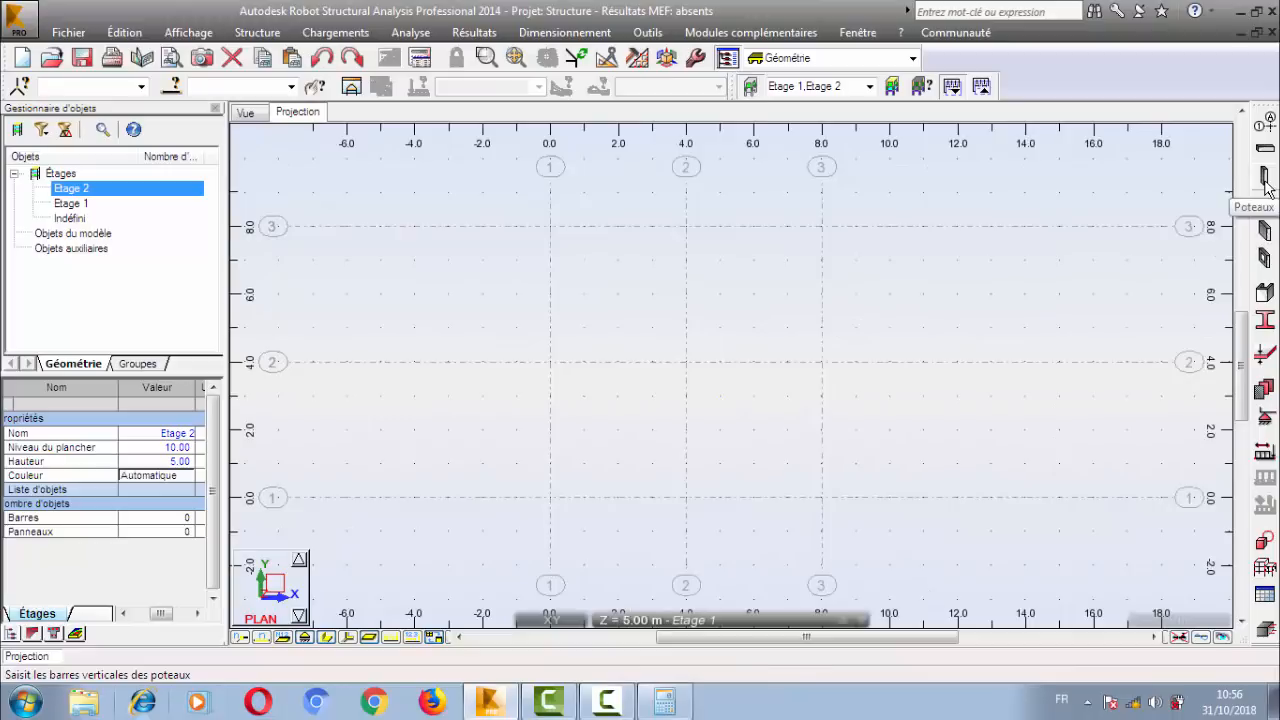
Reopen the section list and redefine the existing C R30x30 column section with b 25 cm and h 60 cm.
{"action": "left_click", "coordinate": [1265, 320]}
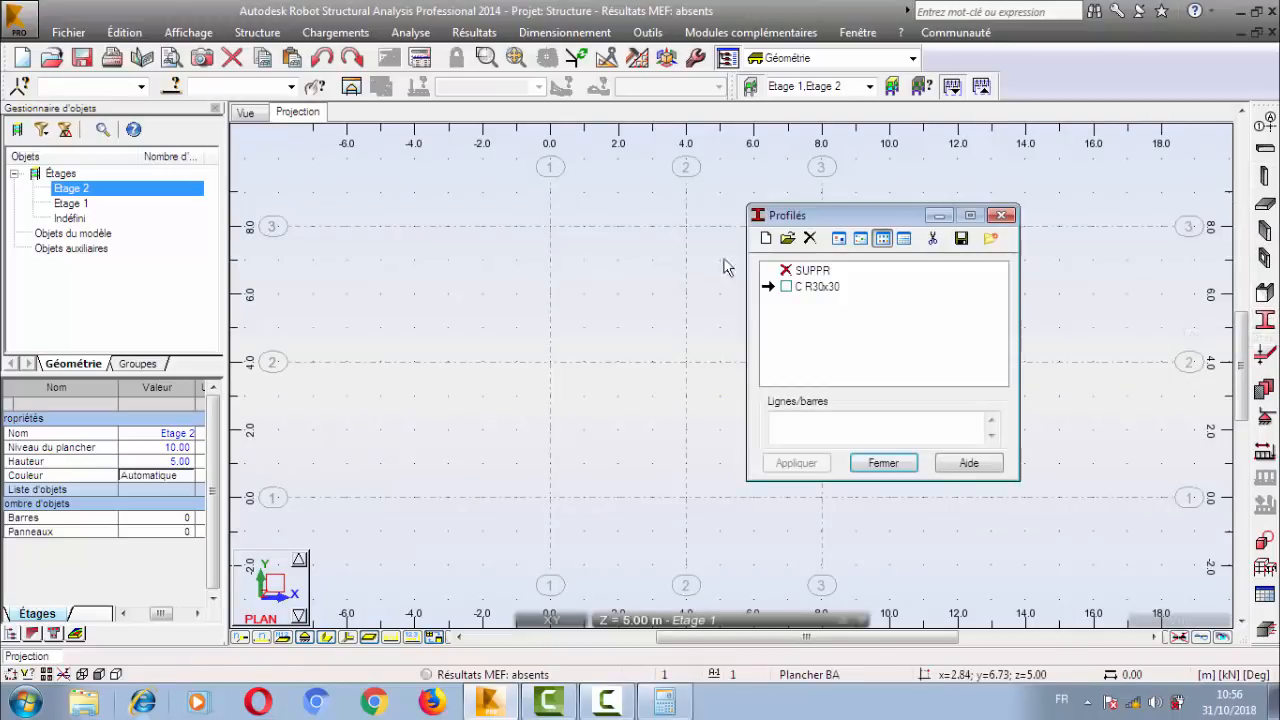
{"action": "left_click_drag", "start_coordinate": [836, 219], "coordinate": [670, 238]}
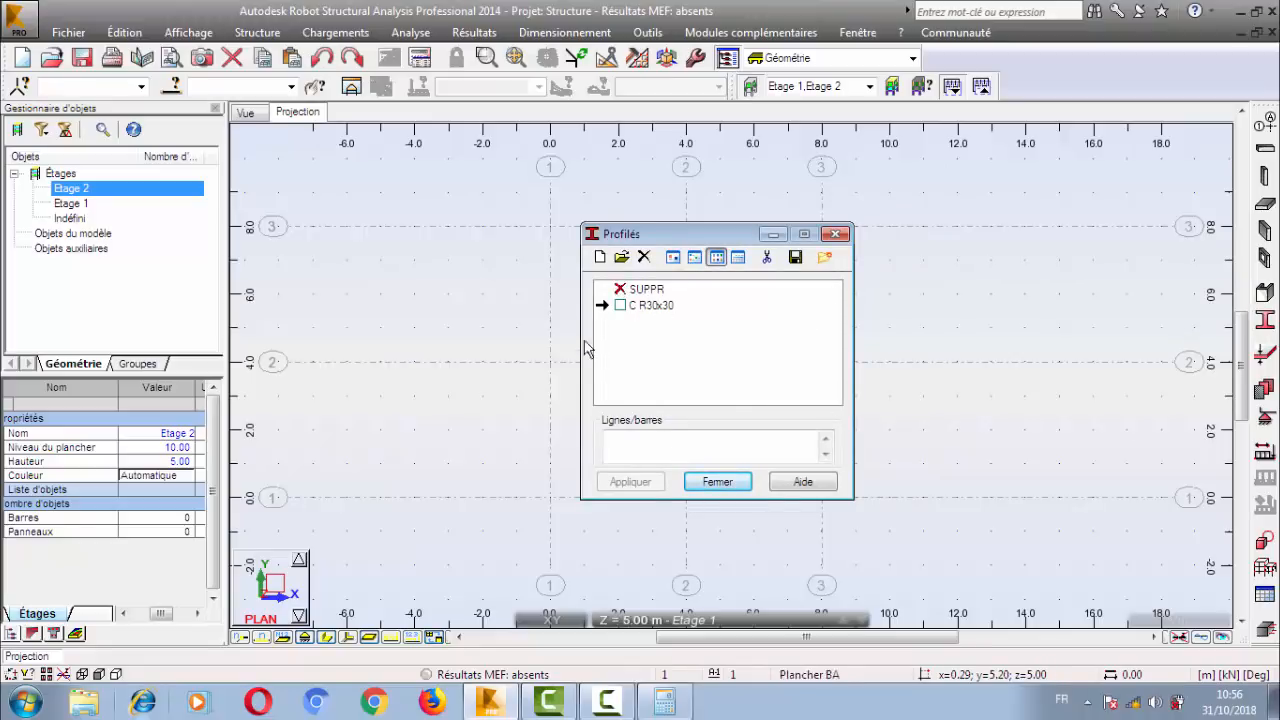
{"action": "left_click", "coordinate": [648, 308]}
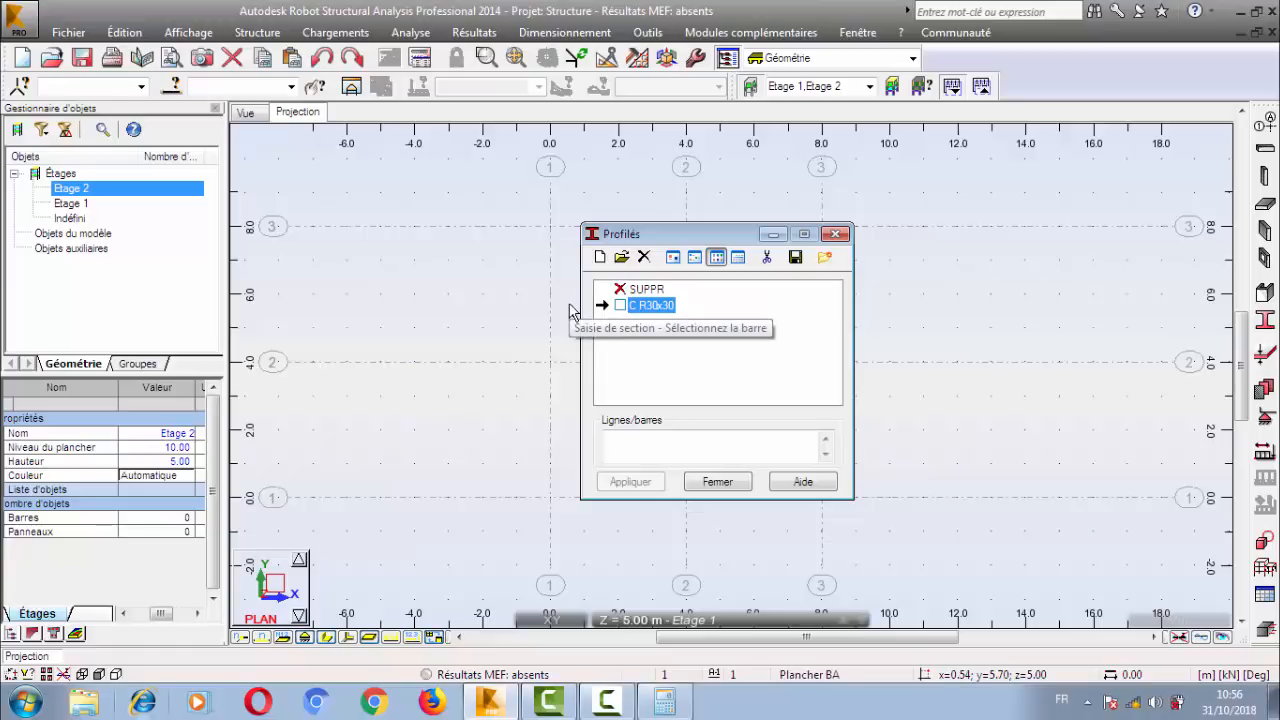
{"action": "double_click", "coordinate": [648, 313]}
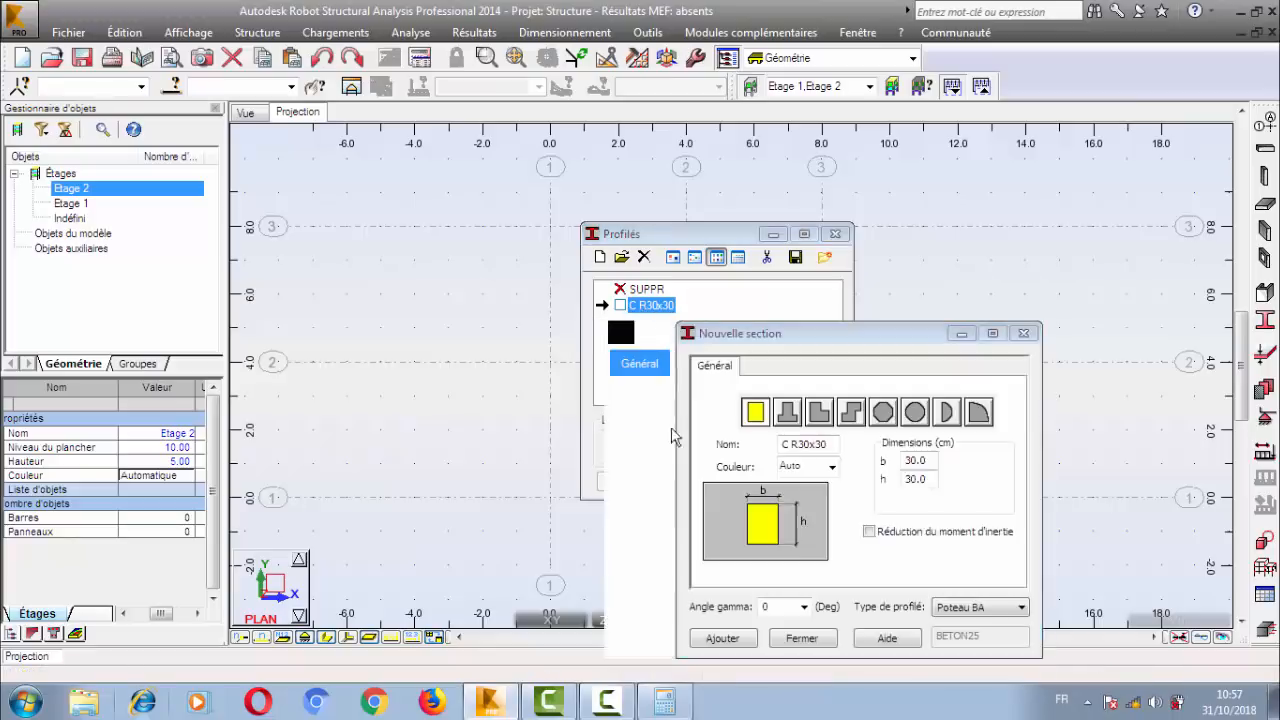
{"action": "left_click", "coordinate": [925, 464]}
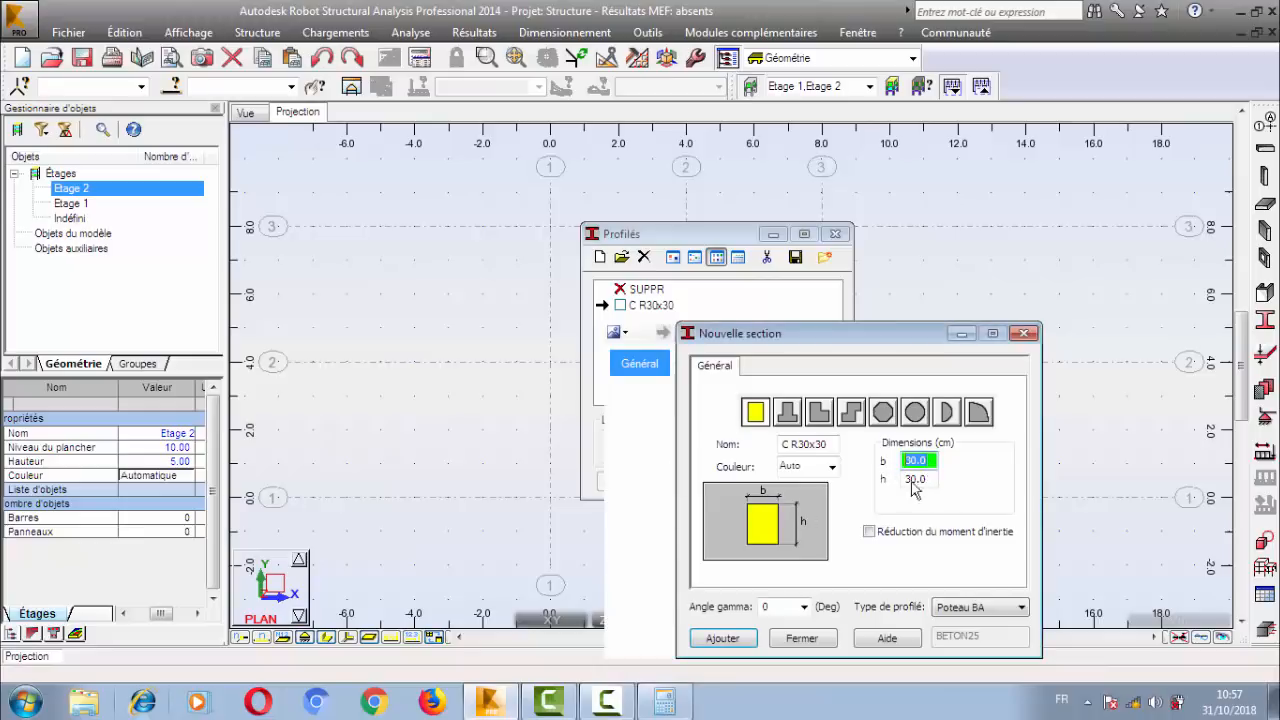
{"action": "left_click", "coordinate": [923, 480]}
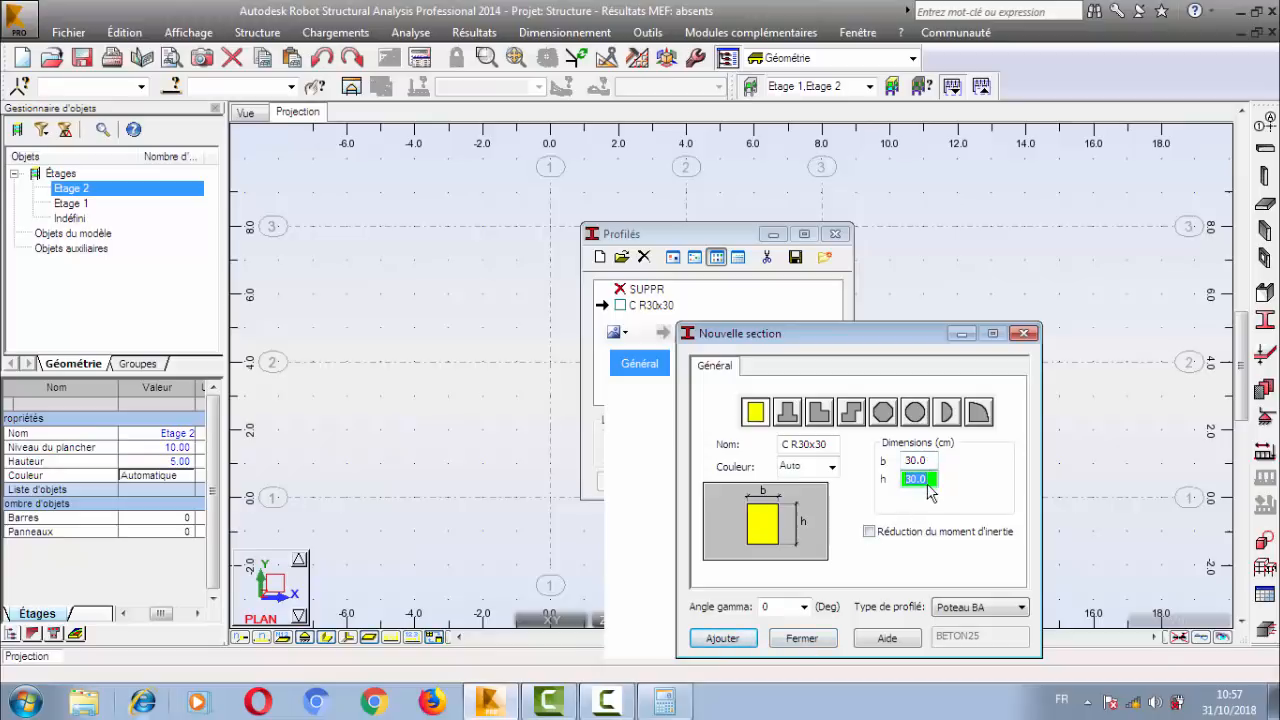
{"action": "key", "text": "shift+Tab"}
{"action": "type", "text": "25"}
{"action": "key", "text": "Tab"}
{"action": "key", "text": "Return"}
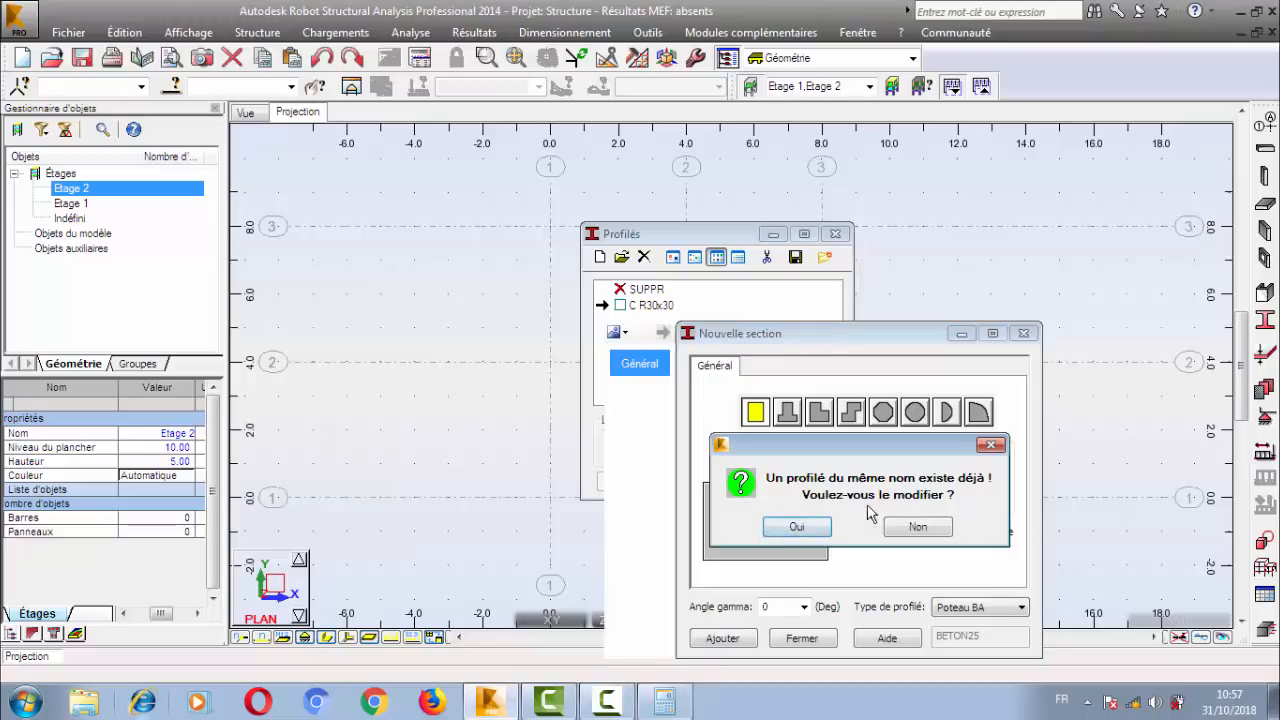
{"action": "left_click", "coordinate": [800, 528]}
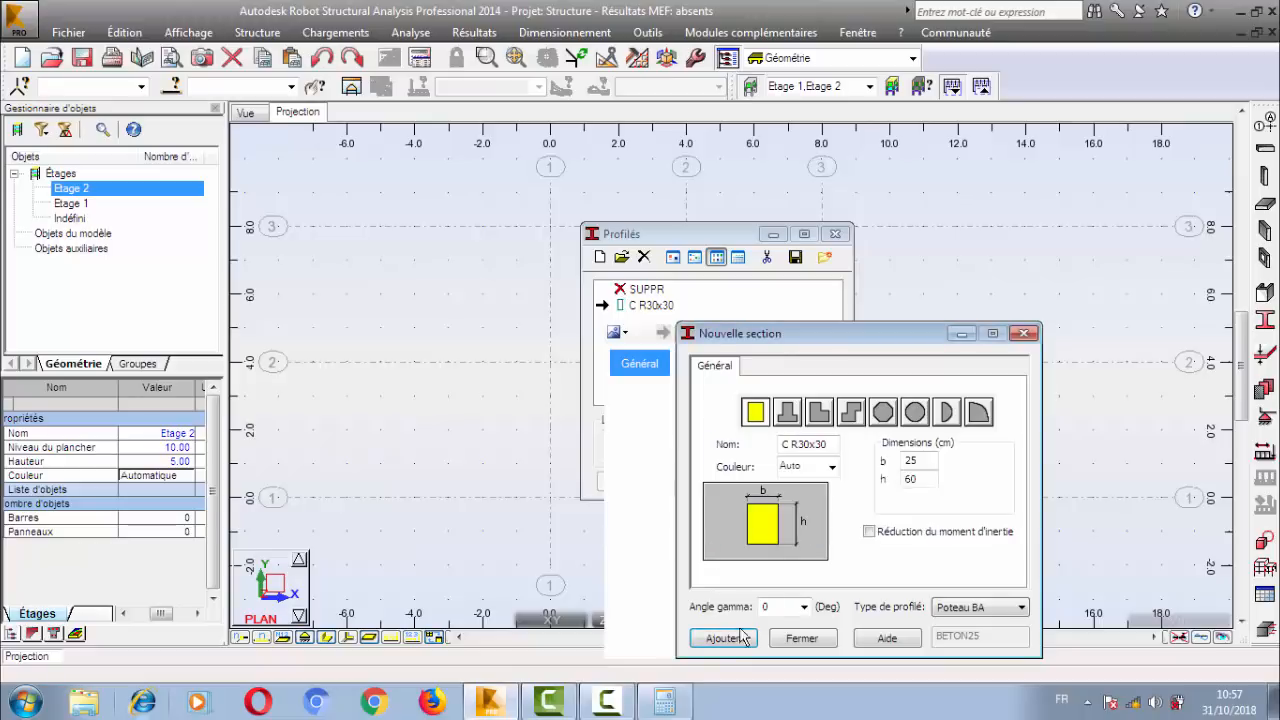
Redefine the C R30x30 column section with b 30 cm and h 30 cm, and close the section definition.
{"action": "left_click", "coordinate": [805, 638]}
{"action": "double_click", "coordinate": [648, 310]}
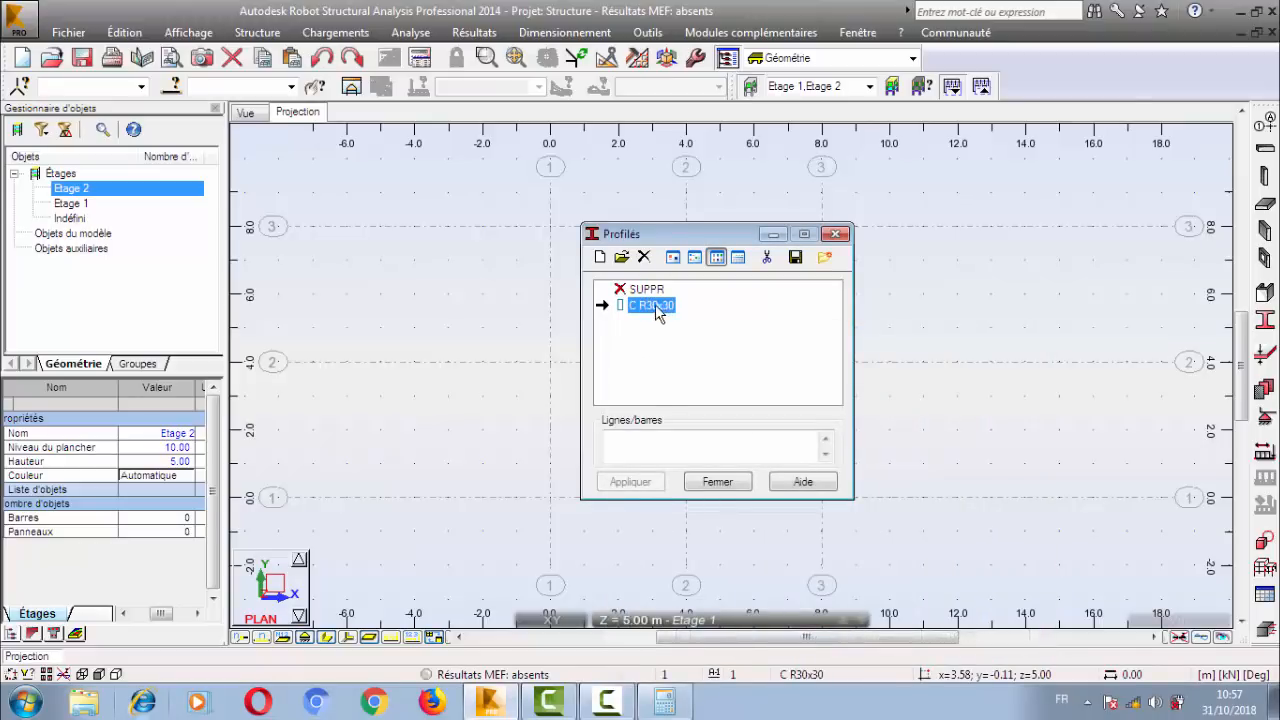
{"action": "left_click", "coordinate": [914, 460]}
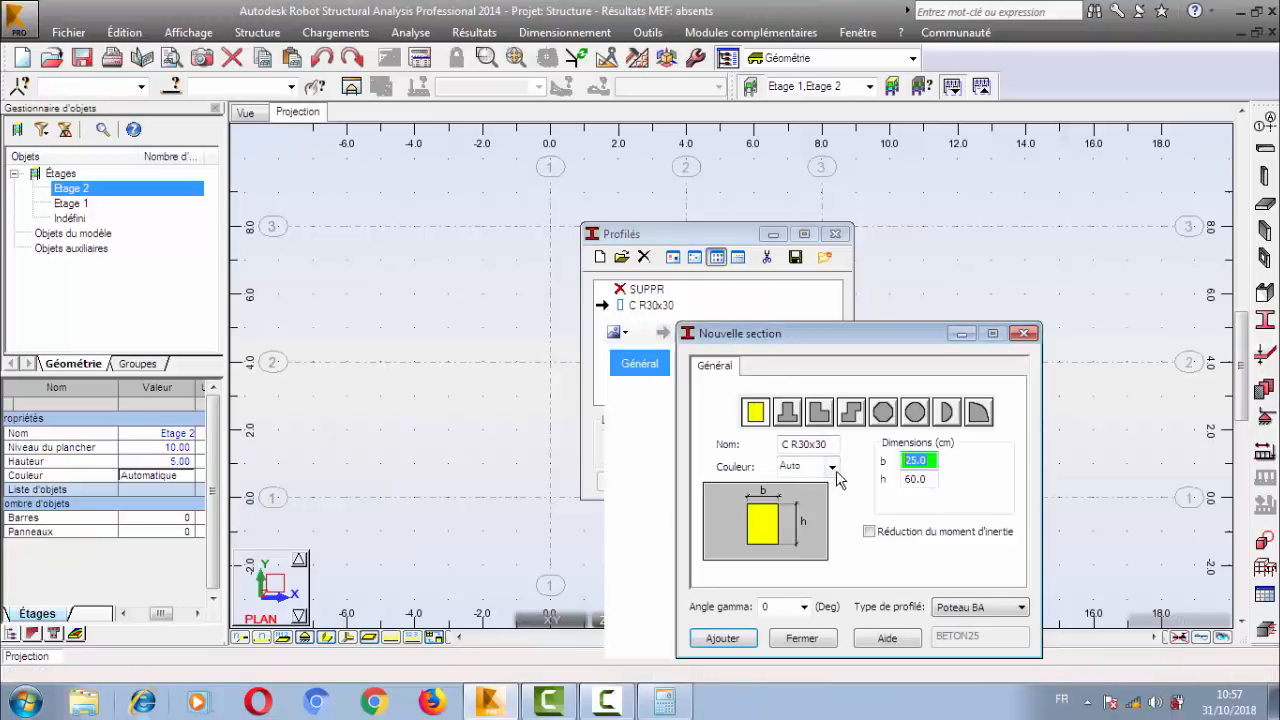
{"action": "type", "text": "30"}
{"action": "left_click", "coordinate": [915, 479]}
{"action": "type", "text": "30"}
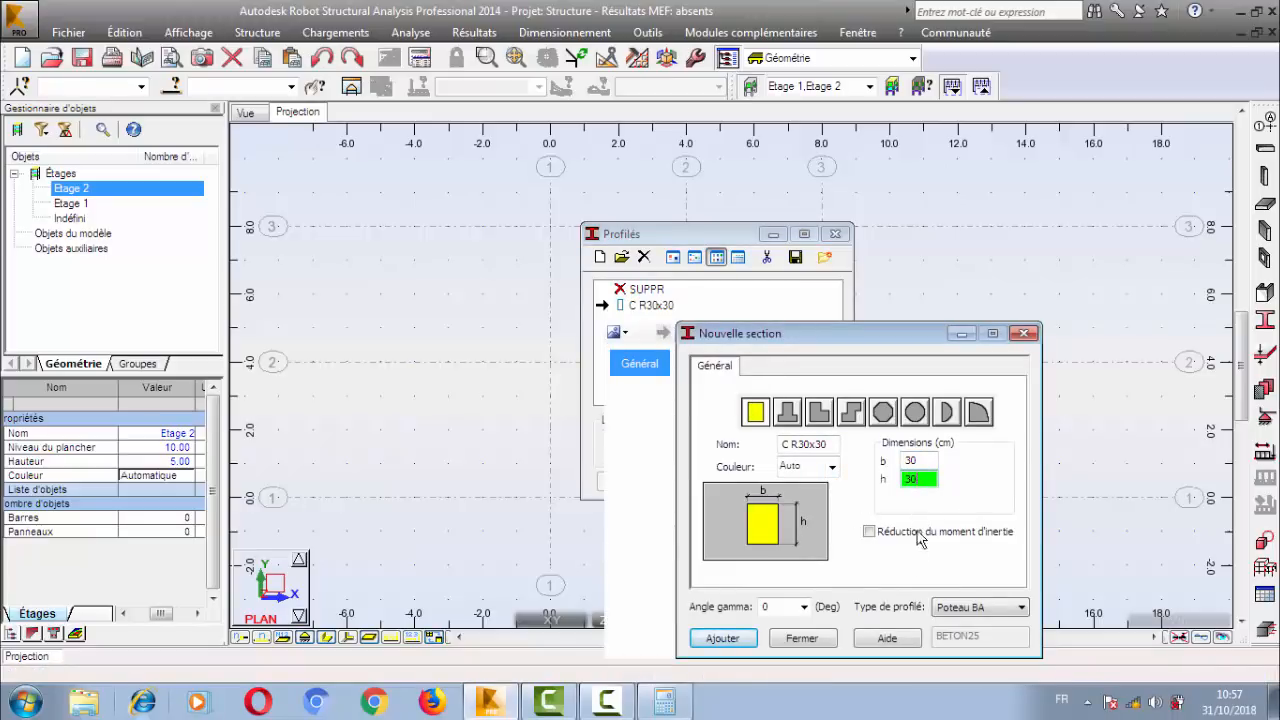
{"action": "left_click", "coordinate": [745, 636]}
{"action": "left_click", "coordinate": [810, 530]}
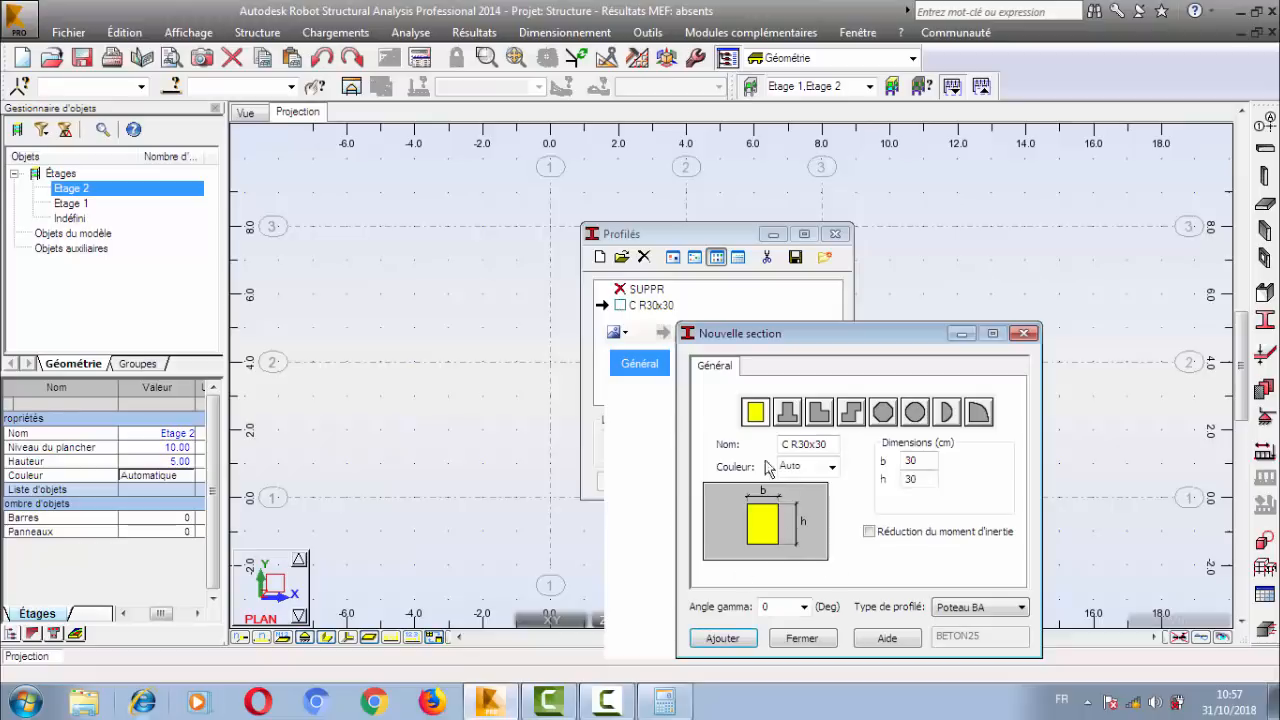
{"action": "left_click", "coordinate": [802, 638]}
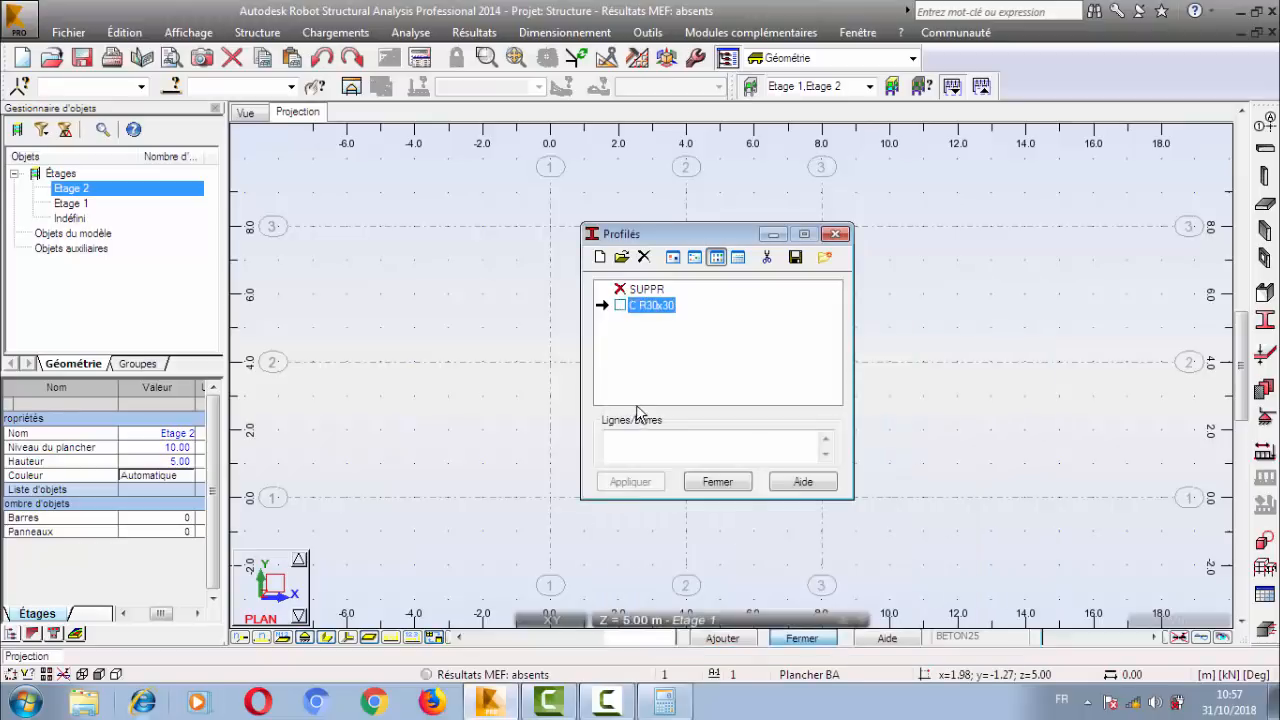
Add a new rectangular Poteau BA section with b 25 cm and h 60 cm, and close the section list.
{"action": "left_click", "coordinate": [648, 290]}
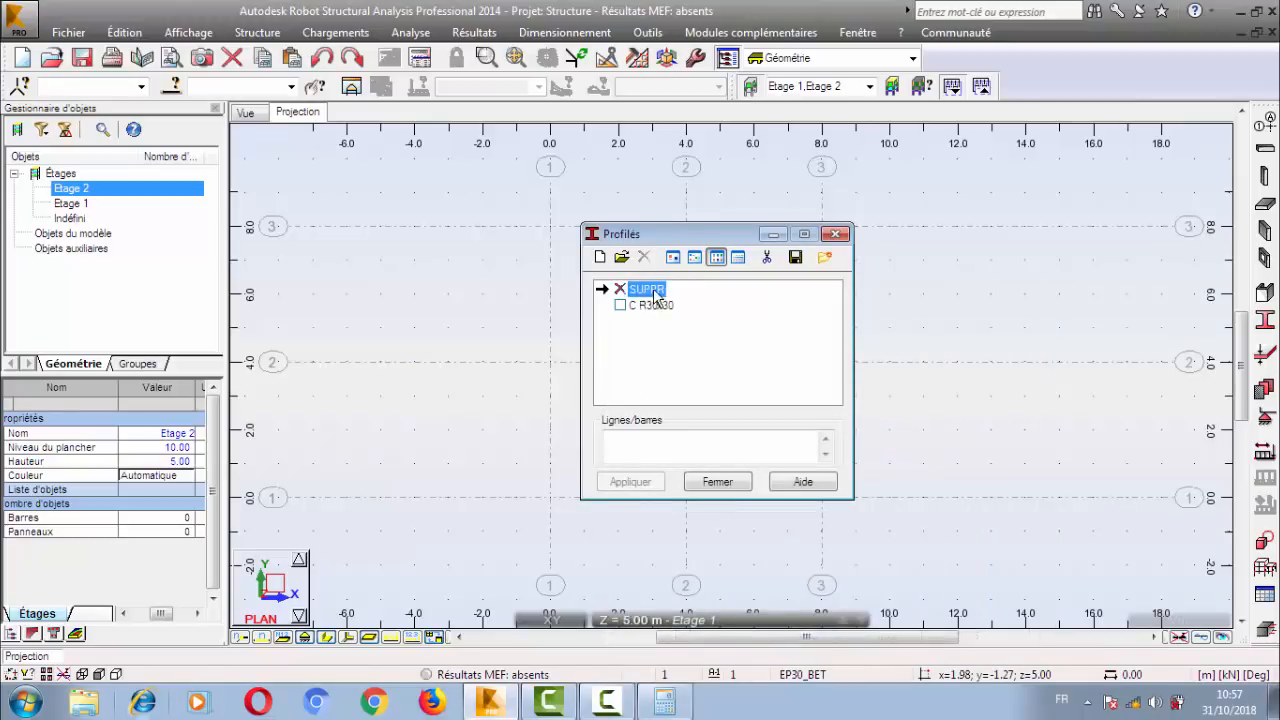
{"action": "left_click", "coordinate": [600, 258]}
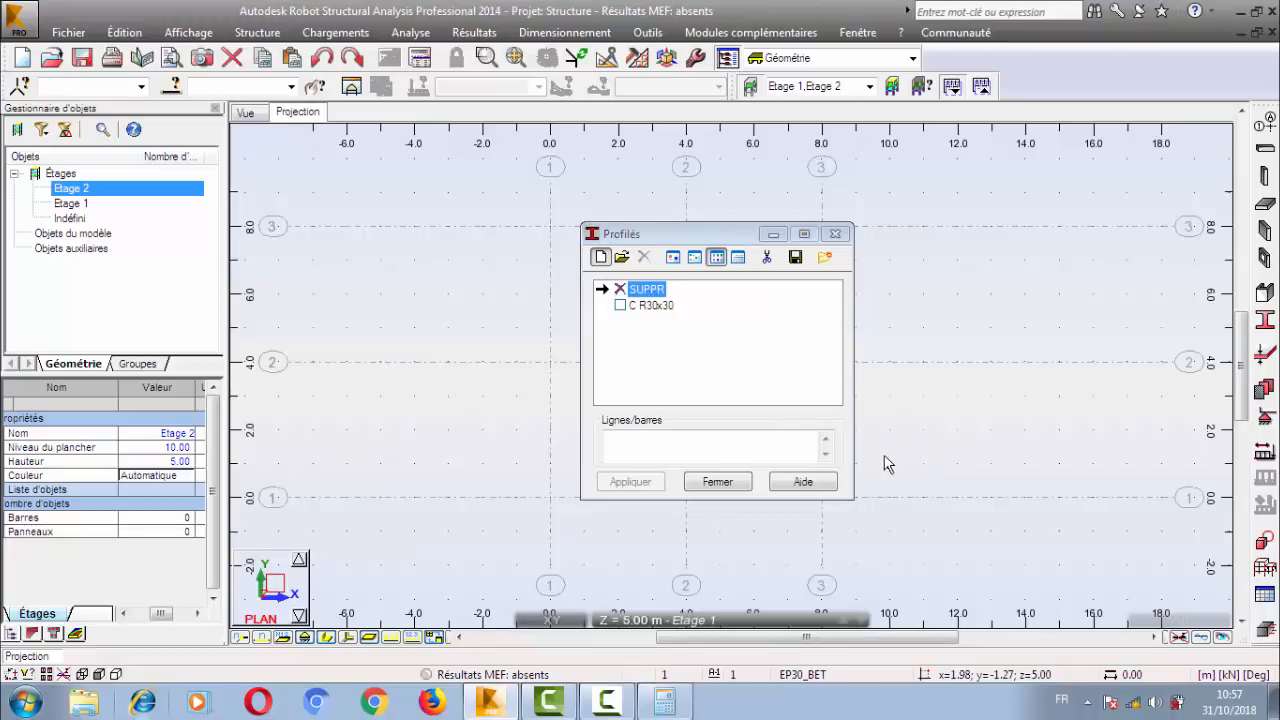
{"action": "left_click", "coordinate": [981, 607]}
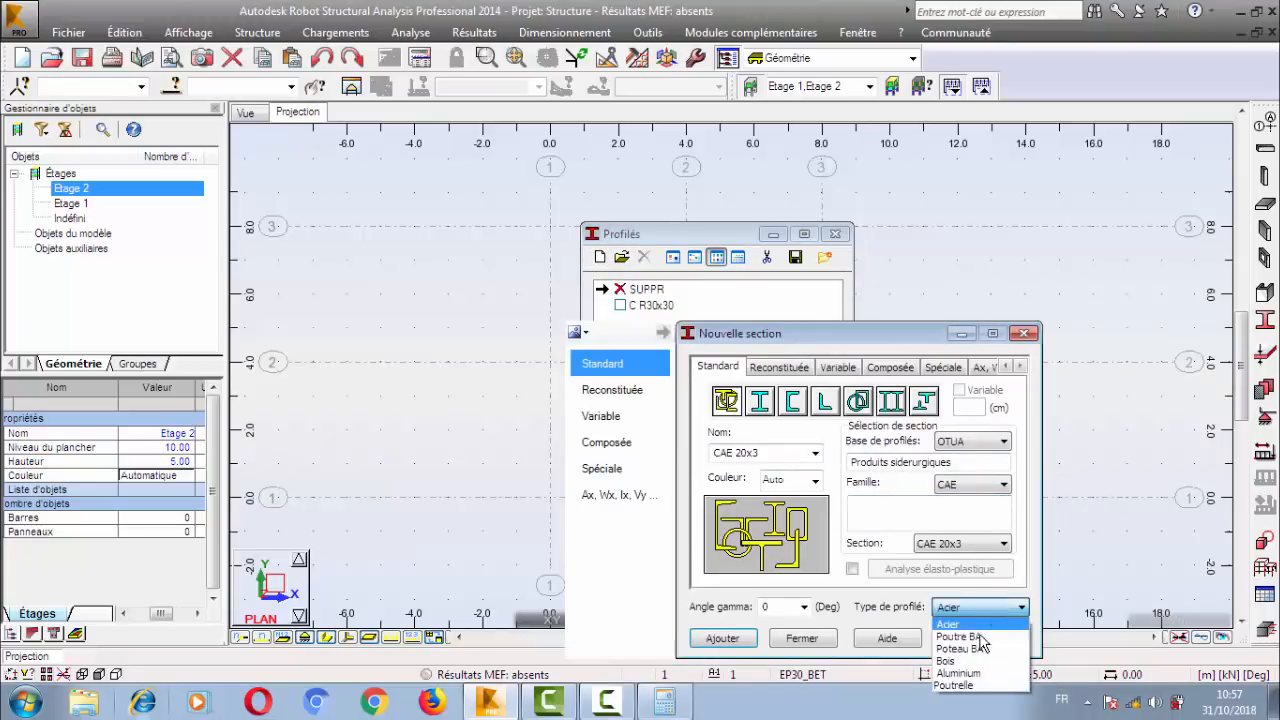
{"action": "left_click", "coordinate": [980, 650]}
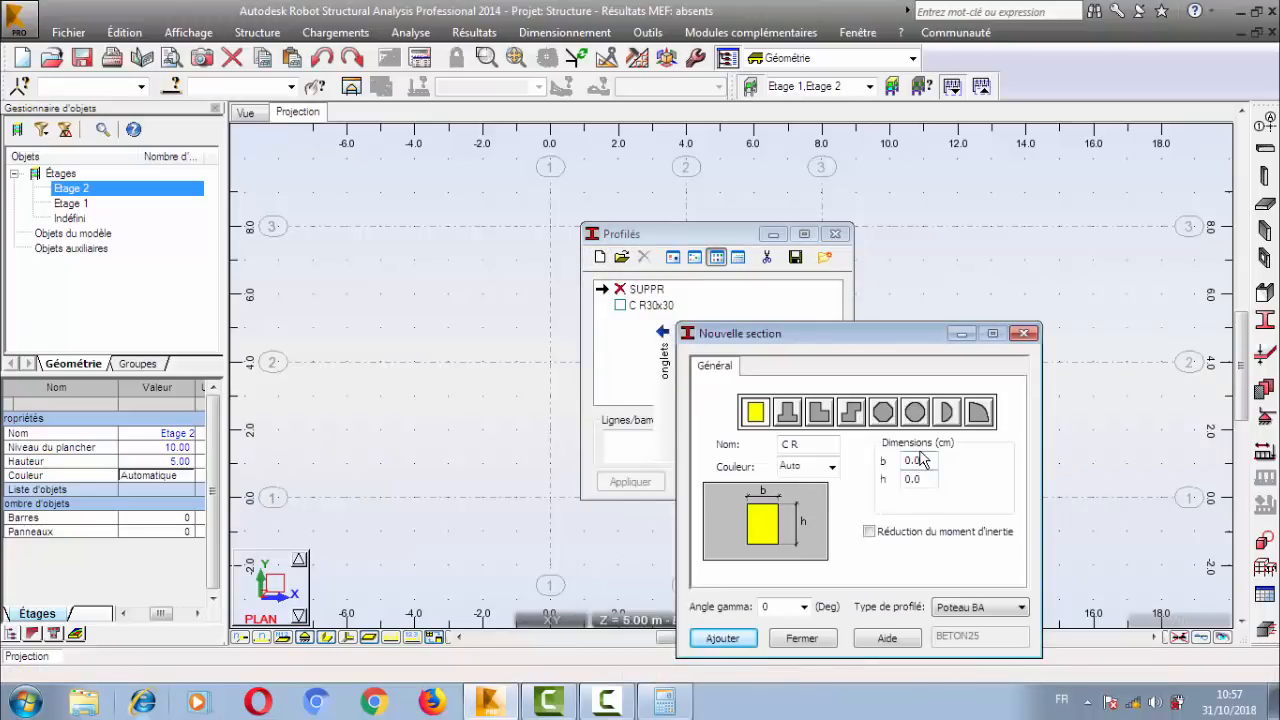
{"action": "left_click", "coordinate": [908, 461]}
{"action": "type", "text": "25"}
{"action": "left_click", "coordinate": [924, 480]}
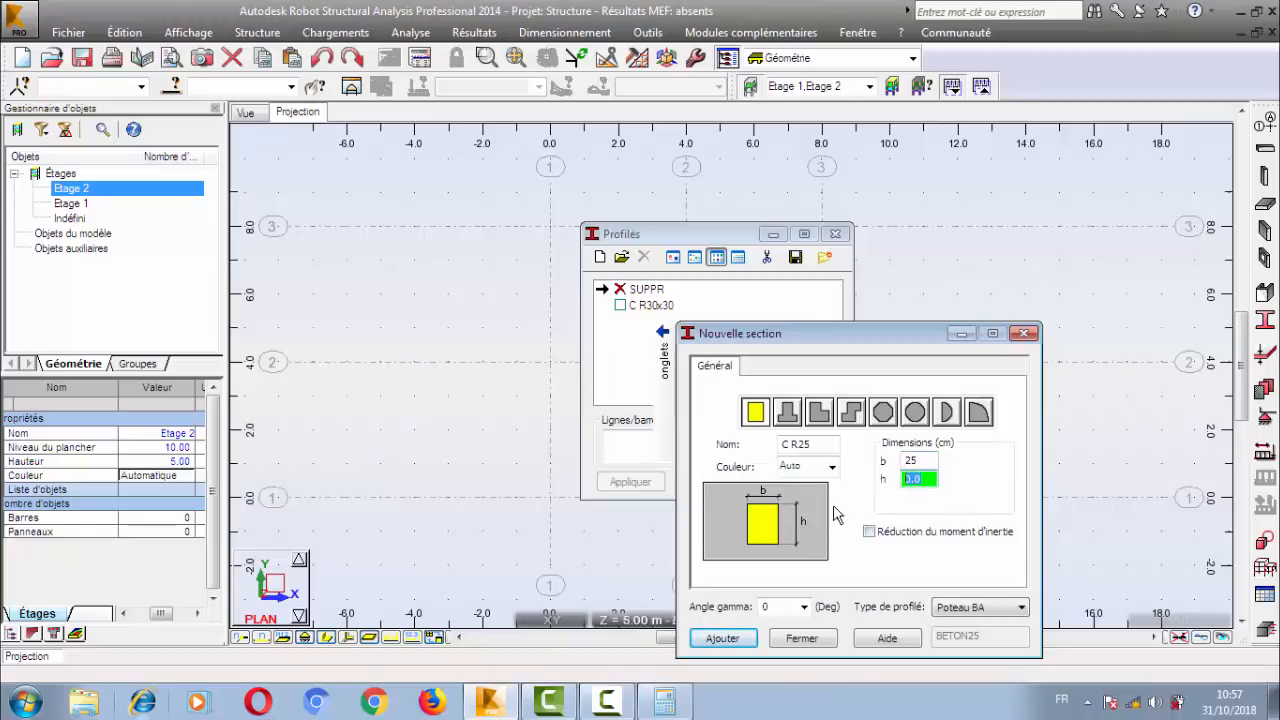
{"action": "type", "text": "60"}
{"action": "left_click", "coordinate": [742, 640]}
{"action": "left_click", "coordinate": [824, 640]}
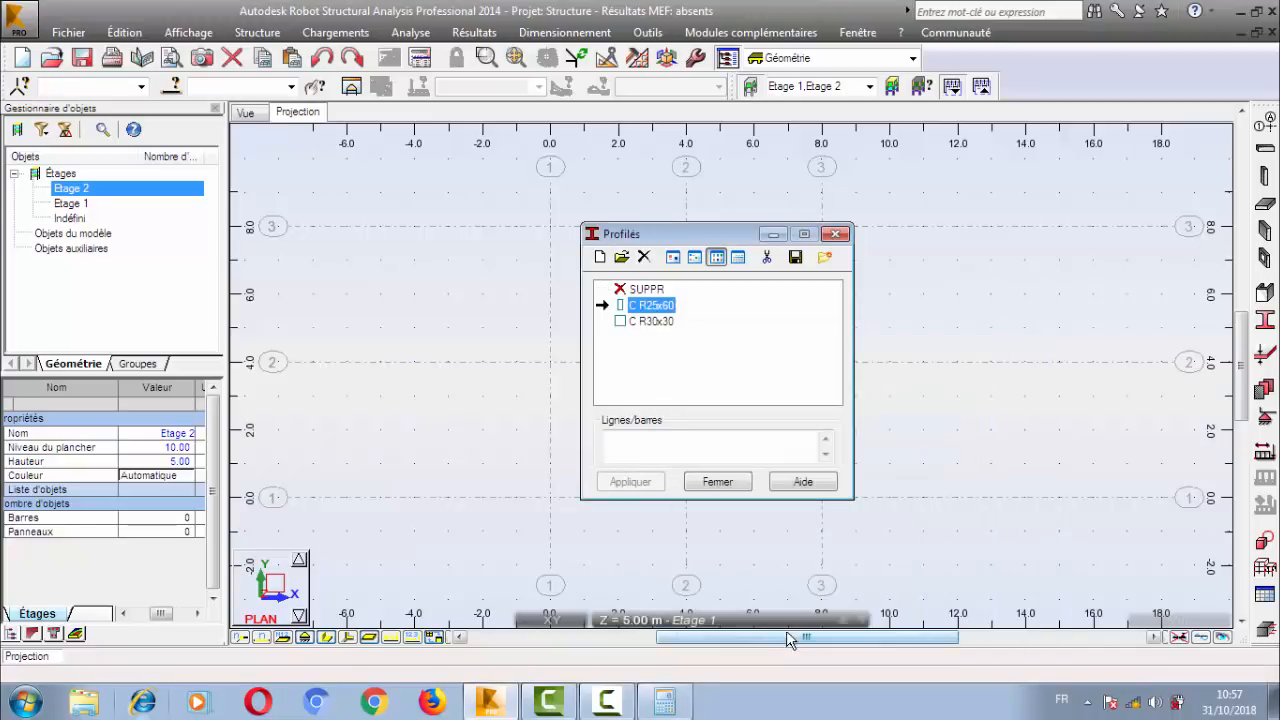
{"action": "left_click", "coordinate": [553, 392]}
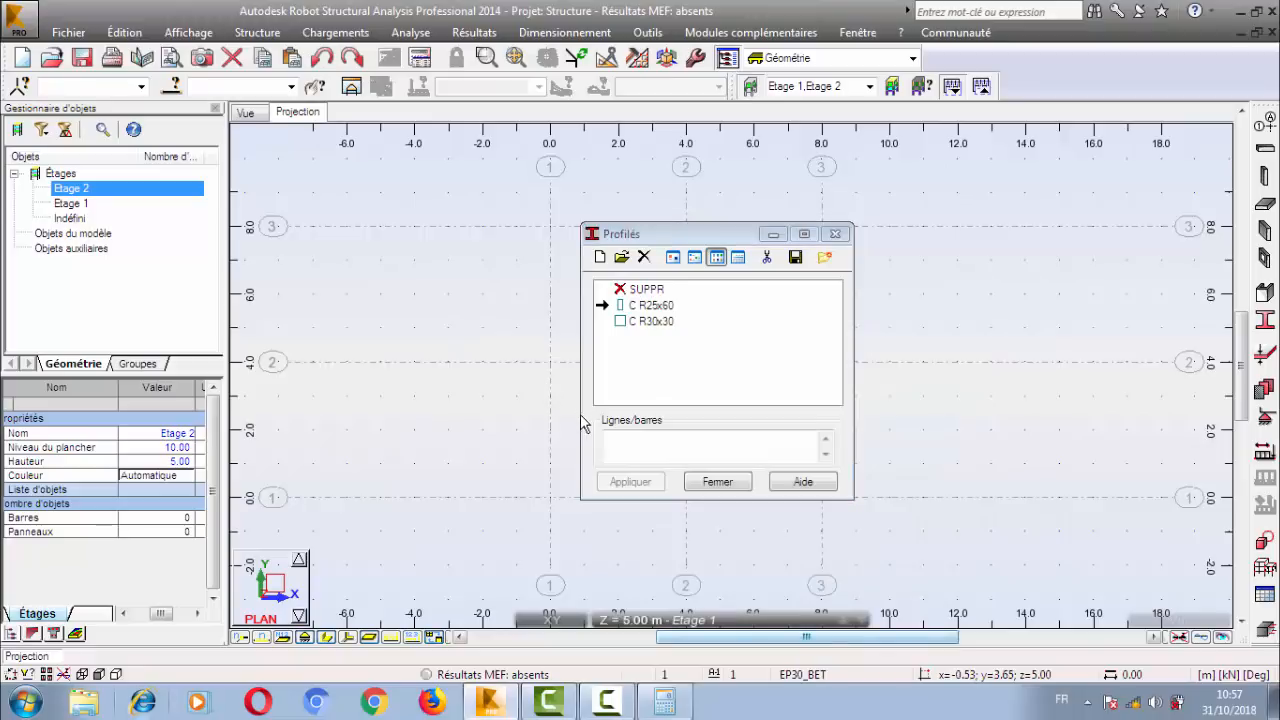
{"action": "left_click", "coordinate": [700, 480]}
{"action": "left_click_drag", "start_coordinate": [493, 305], "coordinate": [622, 466]}
Reopen the section list, delete the C R25x60 section and close the list.
{"action": "left_click", "coordinate": [1264, 350]}
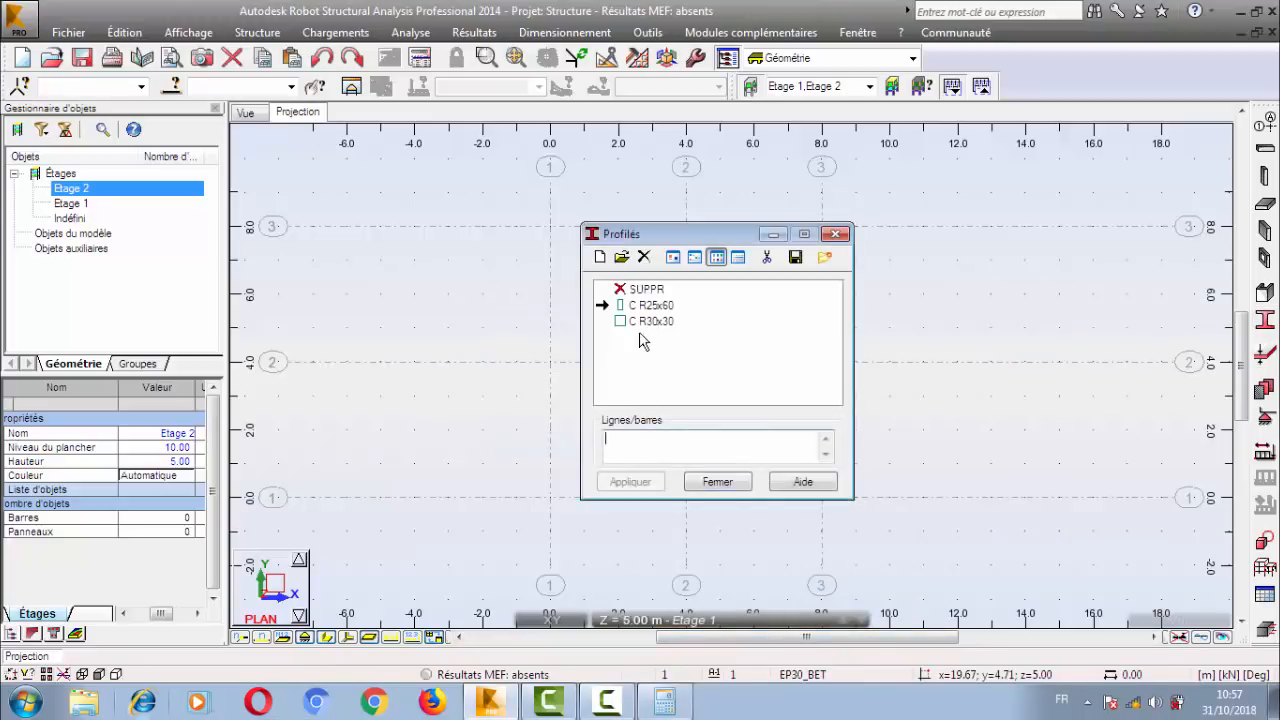
{"action": "left_click", "coordinate": [650, 306]}
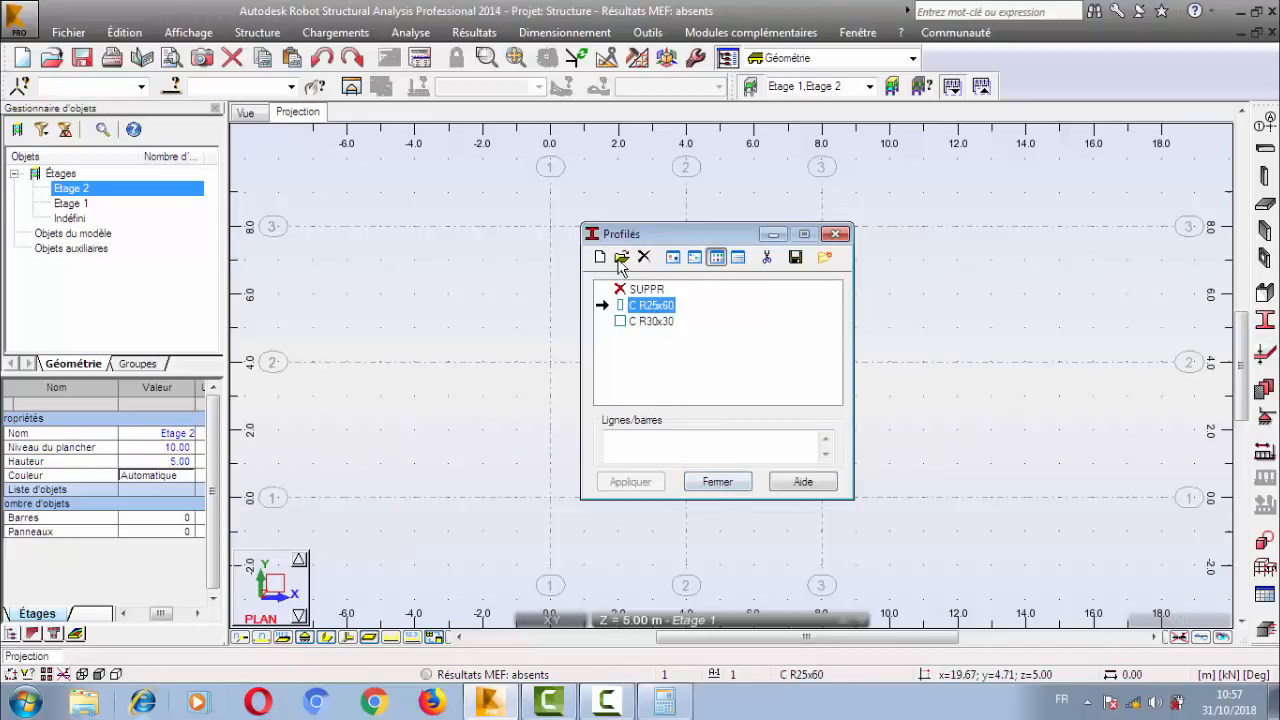
{"action": "left_click", "coordinate": [643, 257]}
{"action": "left_click", "coordinate": [636, 400]}
{"action": "left_click", "coordinate": [630, 306]}
{"action": "left_click", "coordinate": [717, 481]}
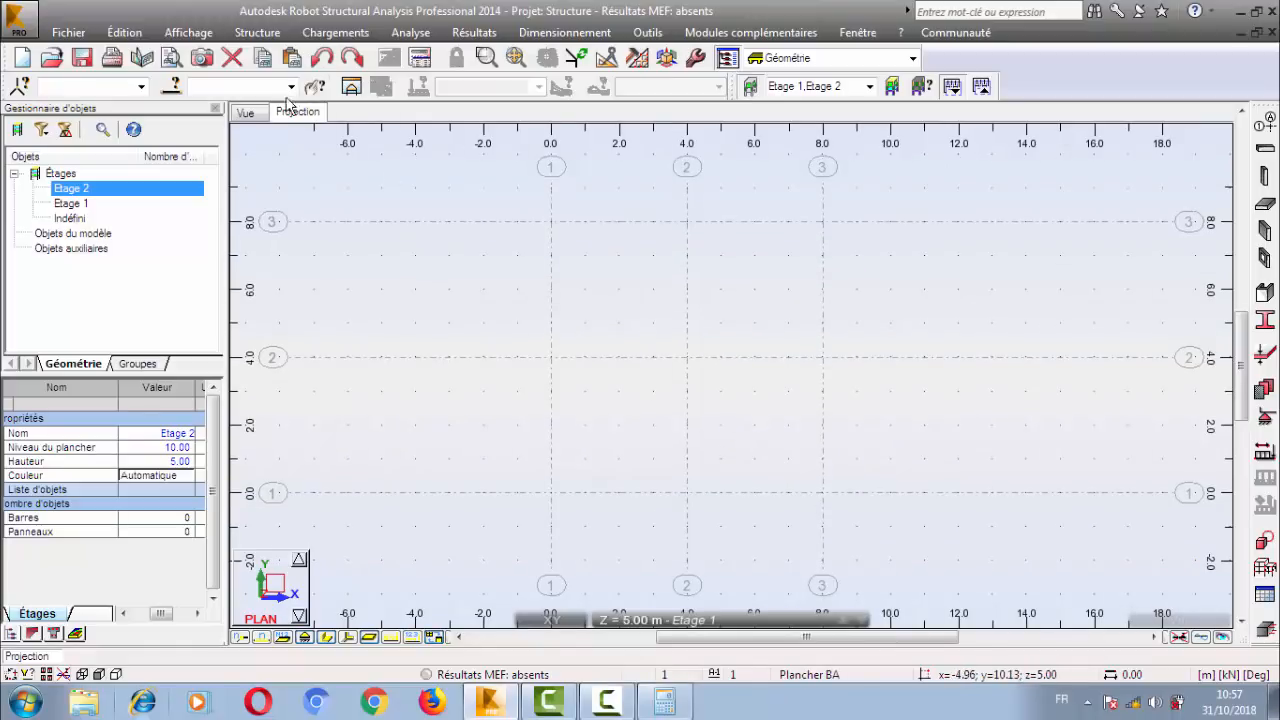
Examine the construction grid in the 3D view and on the YZ 3D work plane, returning to the full 3D view.
{"action": "left_click", "coordinate": [249, 115]}
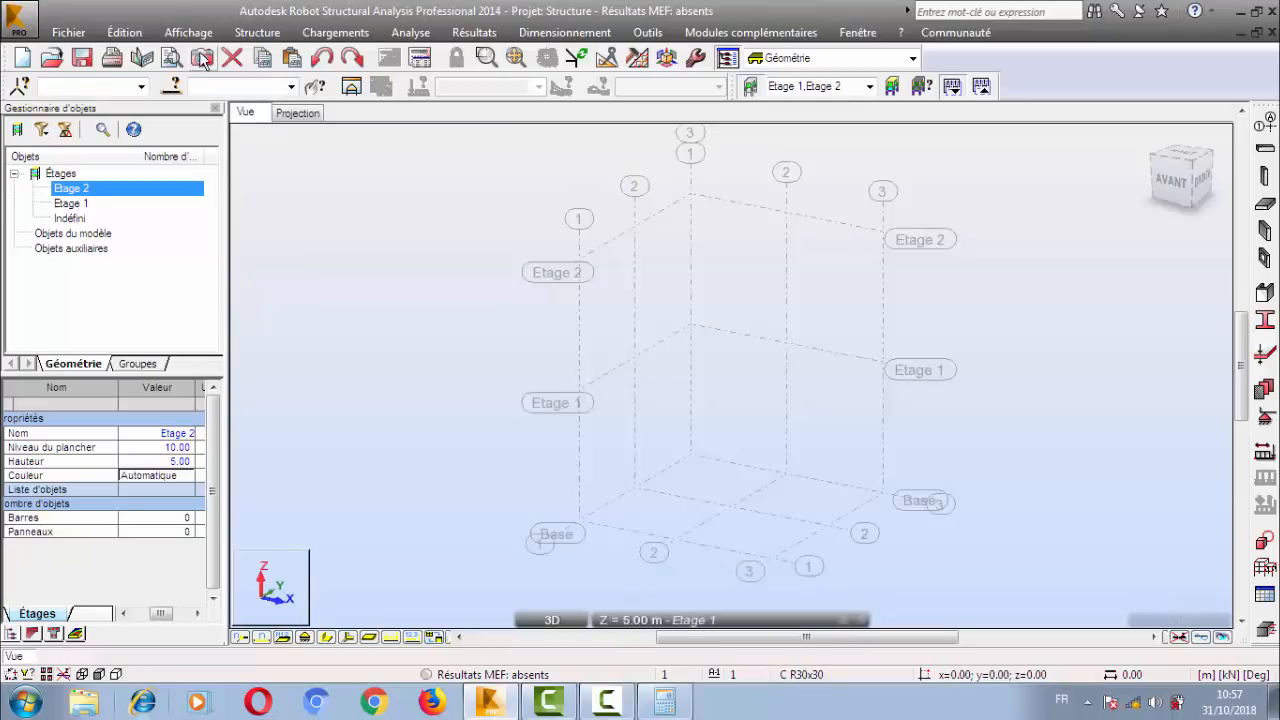
{"action": "left_click", "coordinate": [297, 113]}
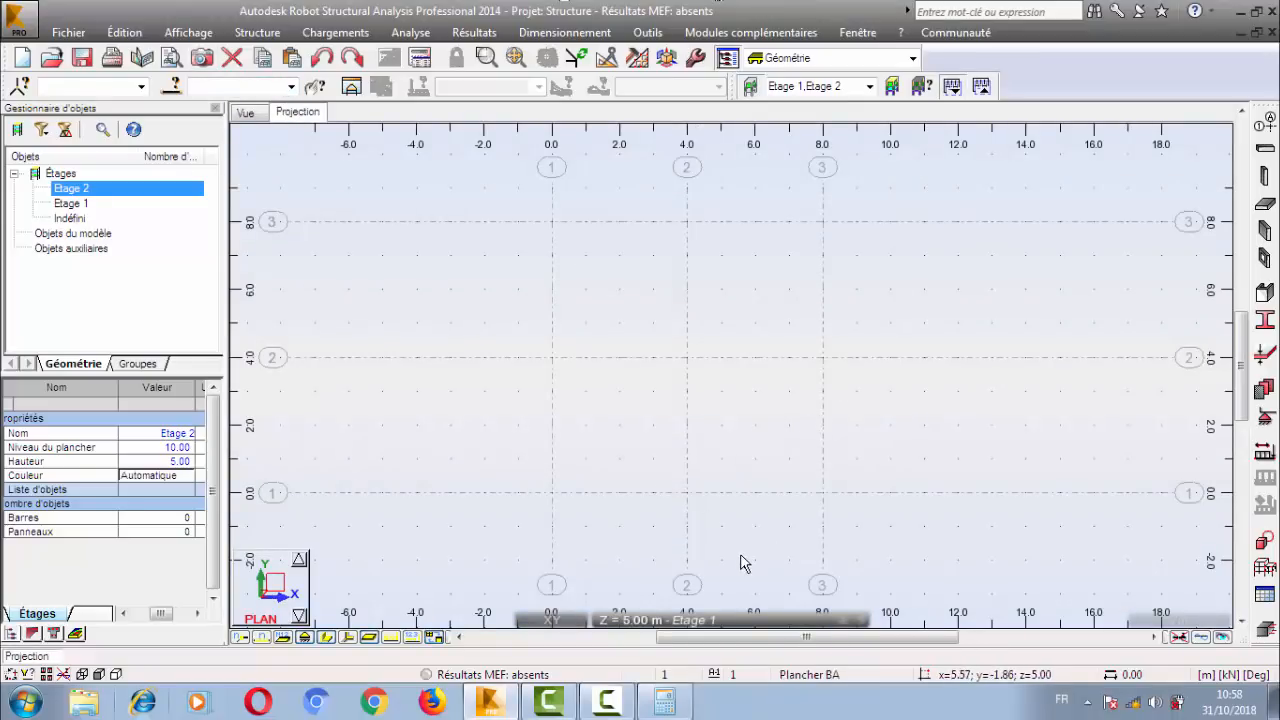
{"action": "left_click", "coordinate": [695, 622]}
{"action": "left_click", "coordinate": [257, 32]}
{"action": "left_click", "coordinate": [252, 56]}
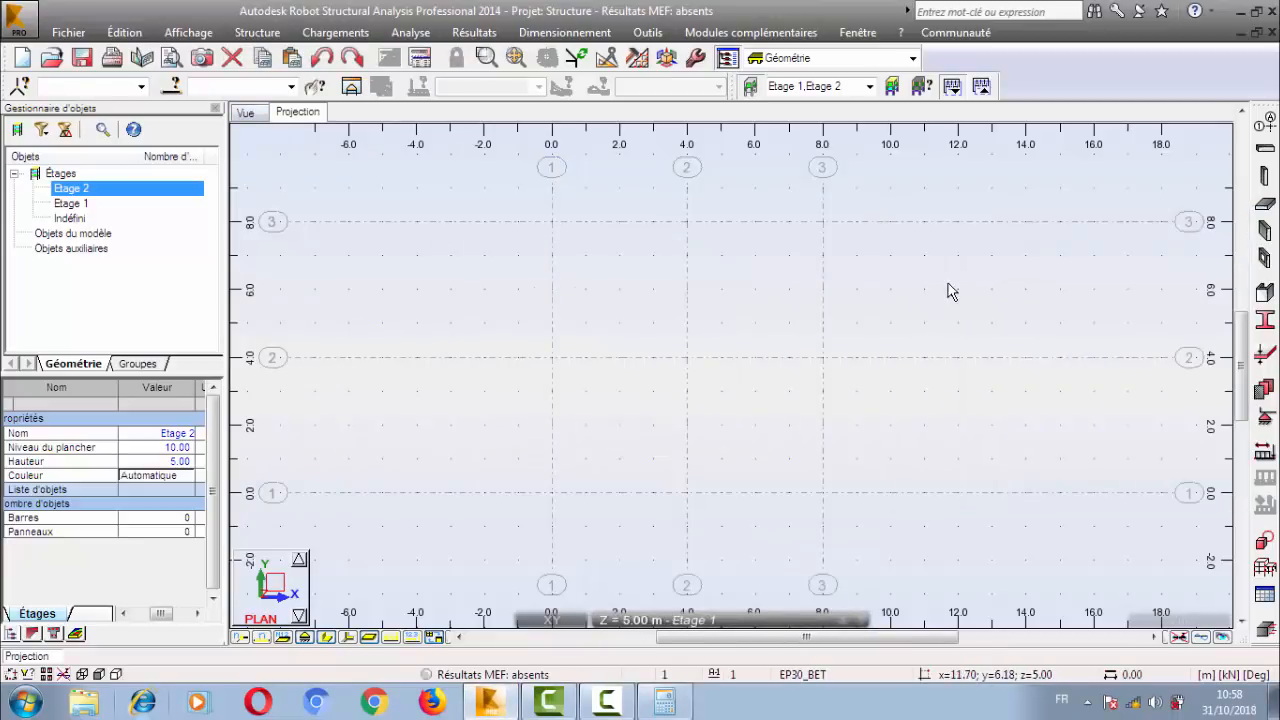
{"action": "left_click", "coordinate": [258, 115]}
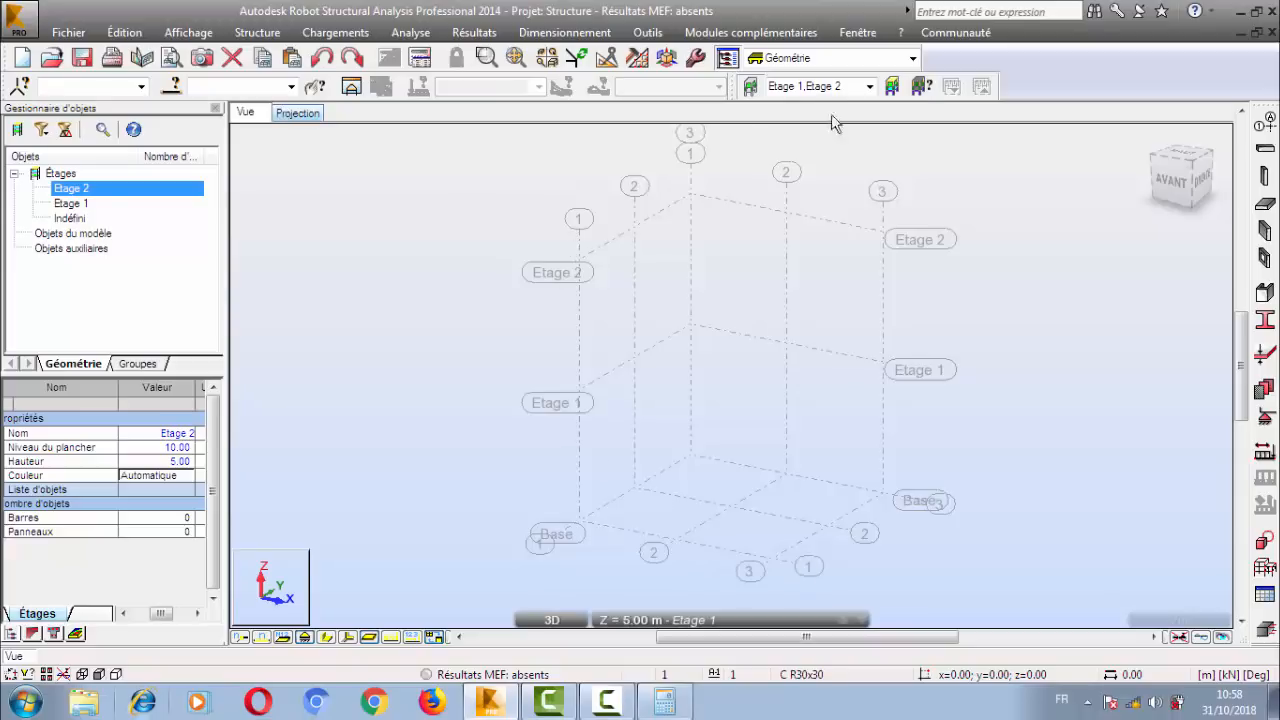
{"action": "left_click", "coordinate": [532, 620]}
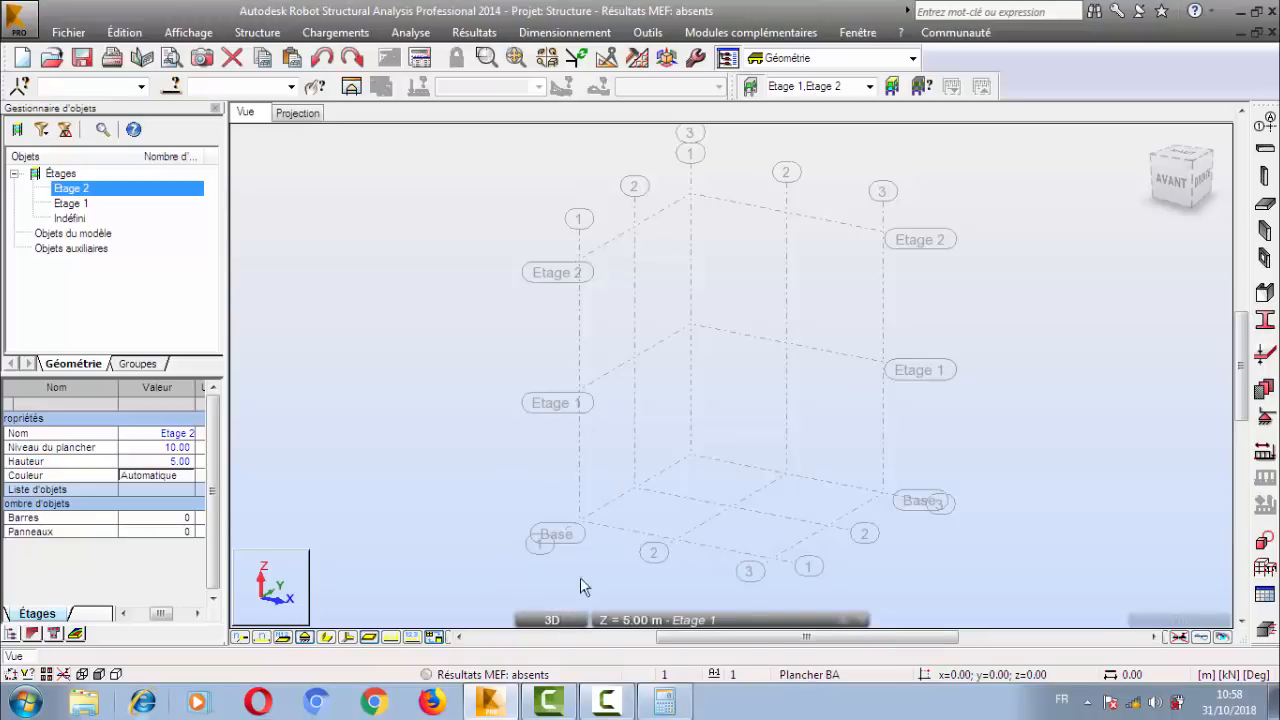
{"action": "mouse_move", "coordinate": [549, 622]}
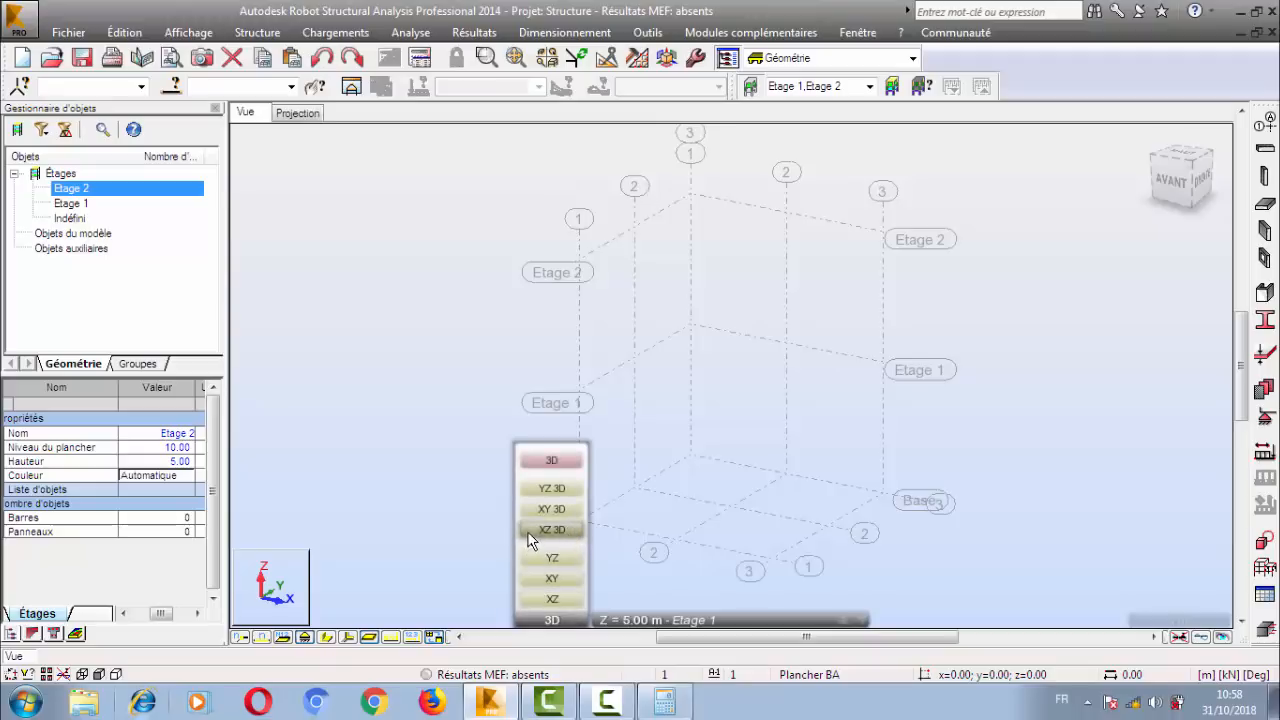
{"action": "left_click", "coordinate": [563, 488]}
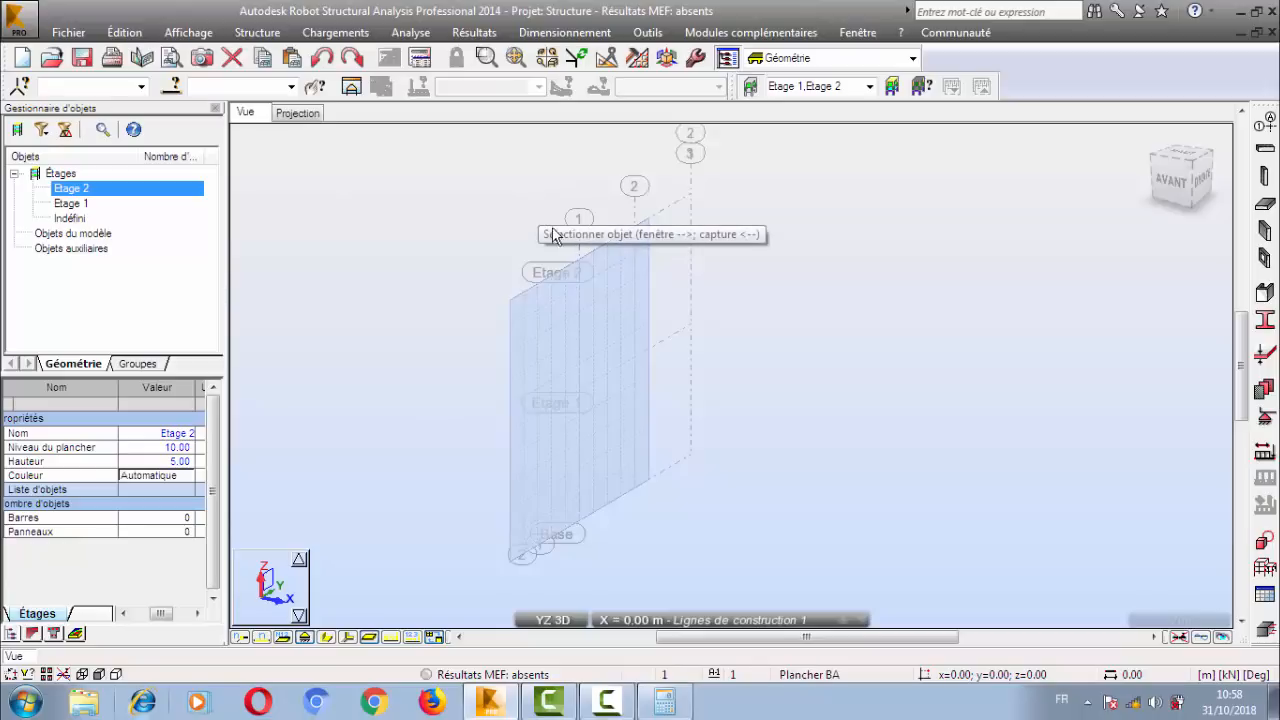
{"action": "mouse_move", "coordinate": [552, 620]}
{"action": "left_click", "coordinate": [569, 462]}
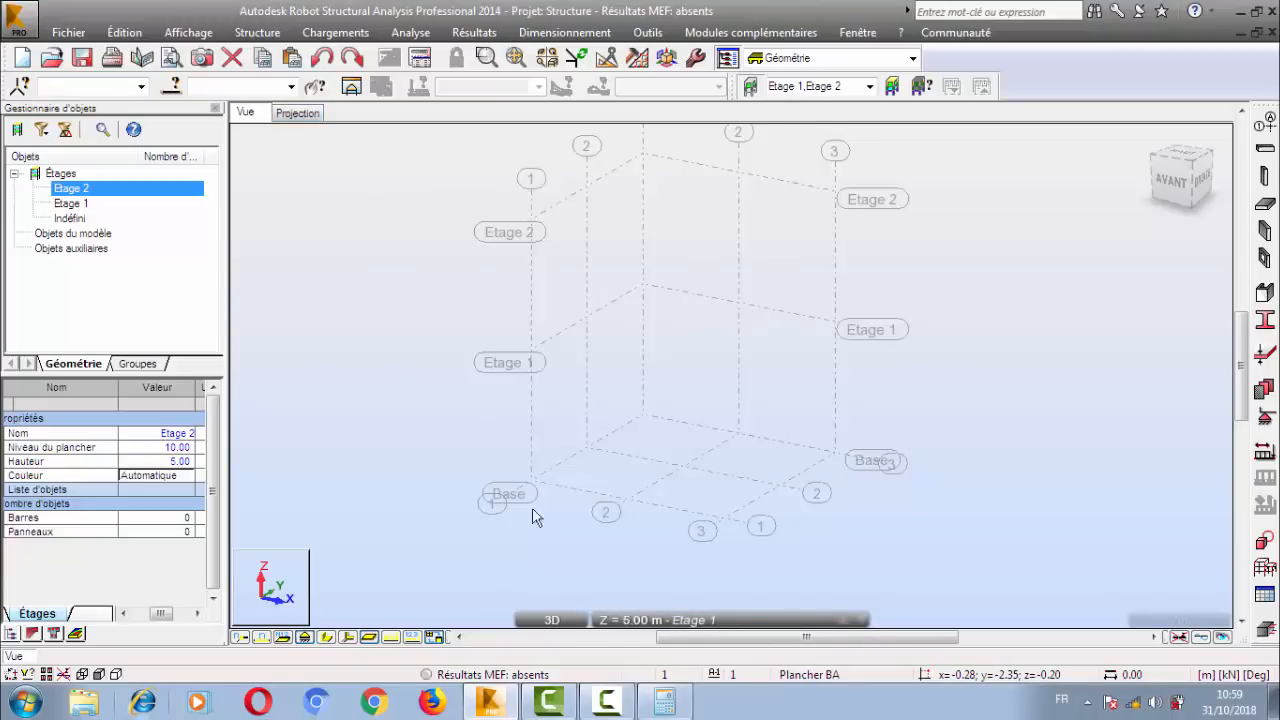
Switch to the plan projection and make Etage 1 the active storey, with the work plane at Z = 5.00 m.
{"action": "left_click", "coordinate": [66, 204]}
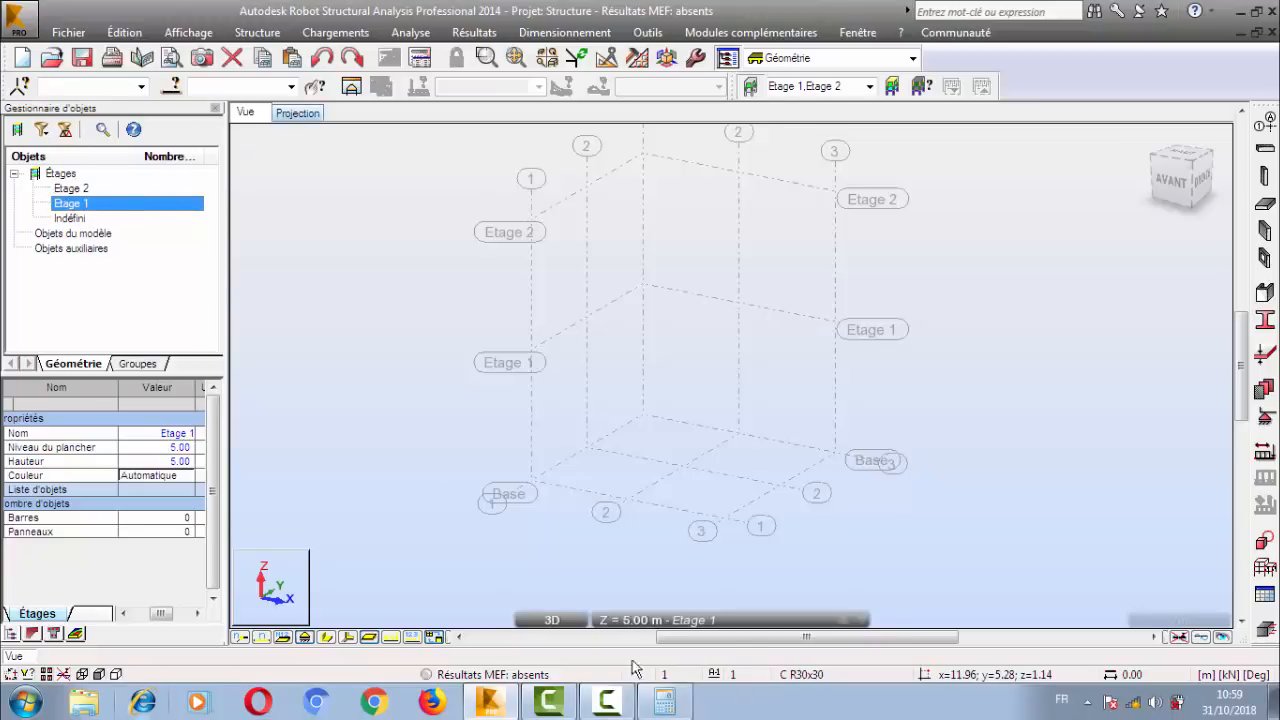
{"action": "left_click", "coordinate": [299, 114]}
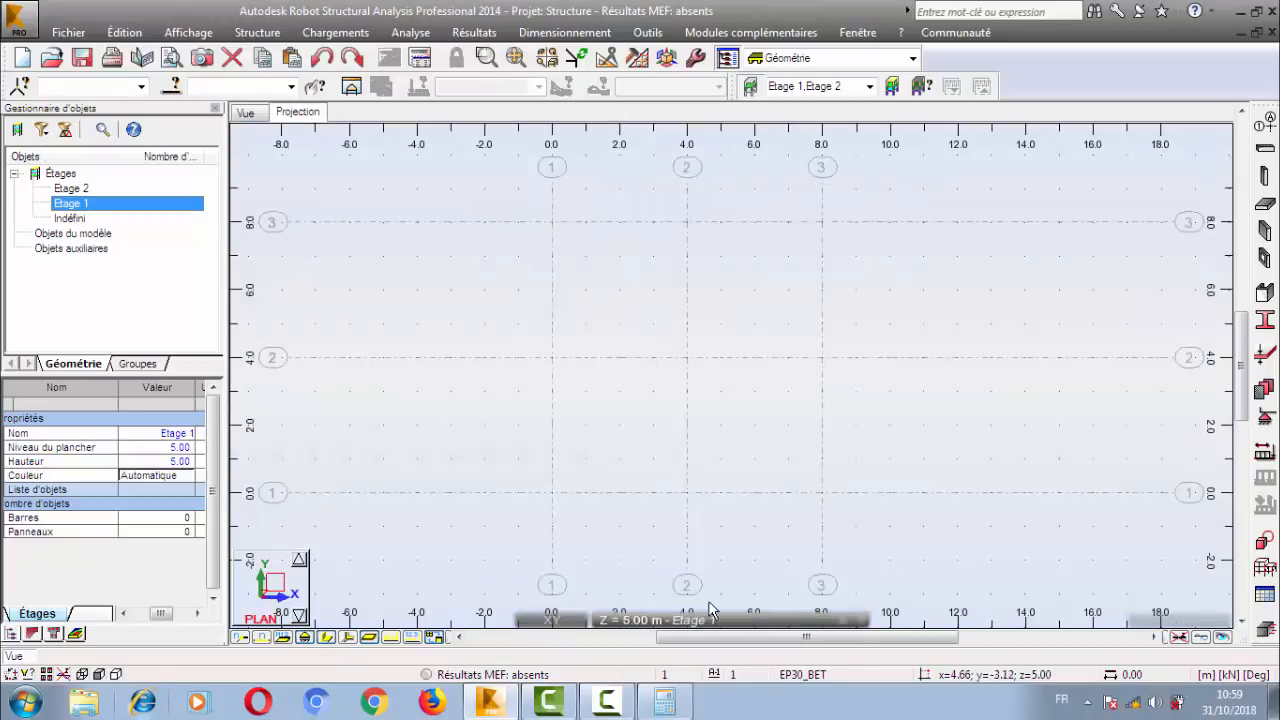
{"action": "mouse_move", "coordinate": [709, 612]}
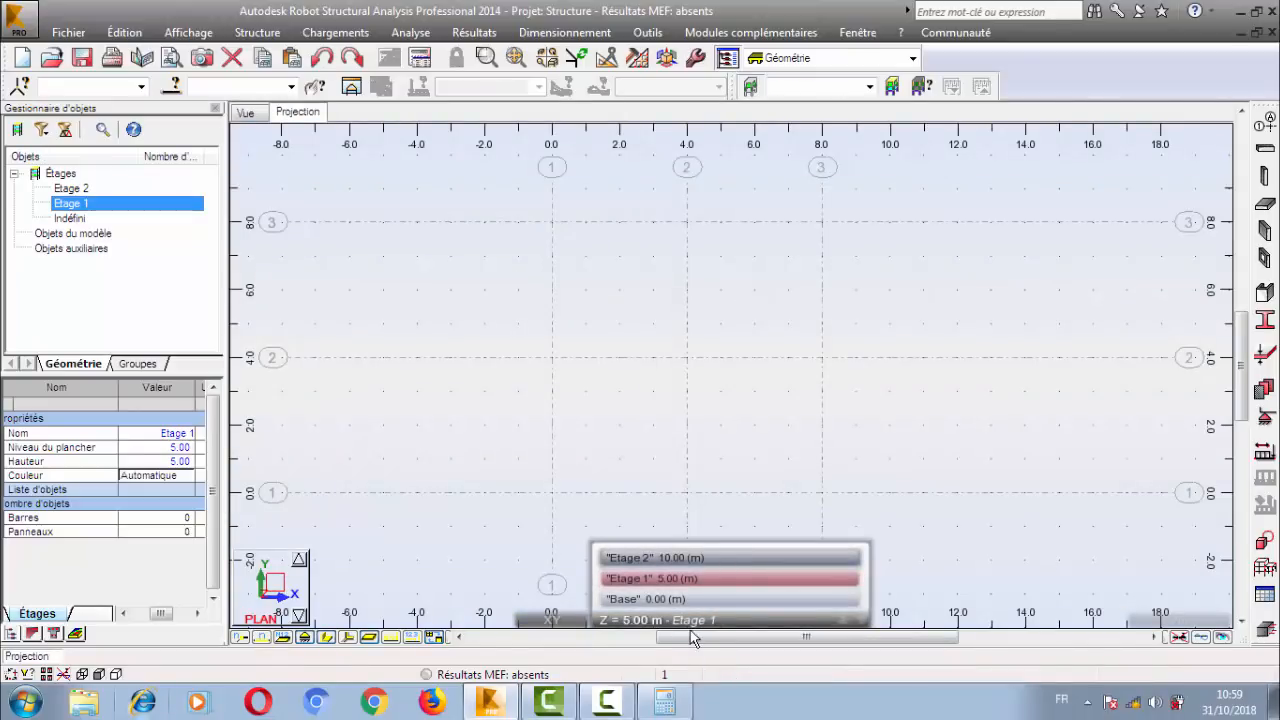
{"action": "left_click", "coordinate": [713, 557]}
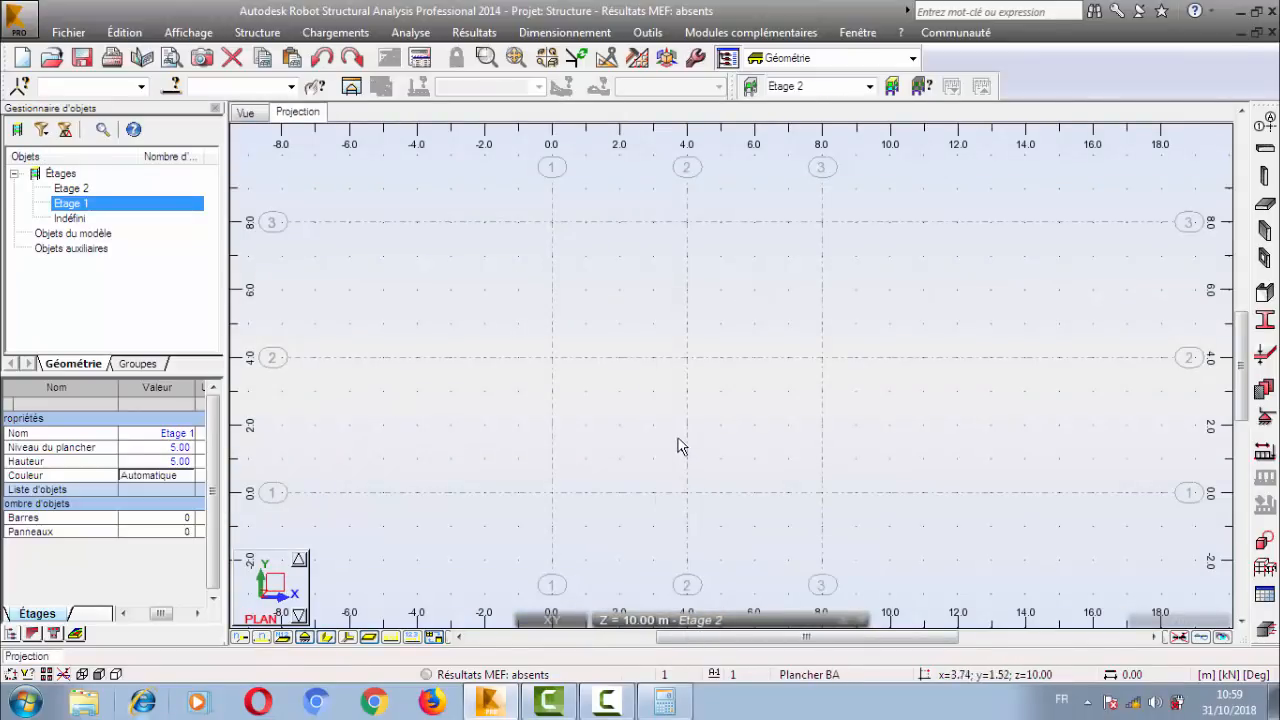
{"action": "double_click", "coordinate": [110, 206]}
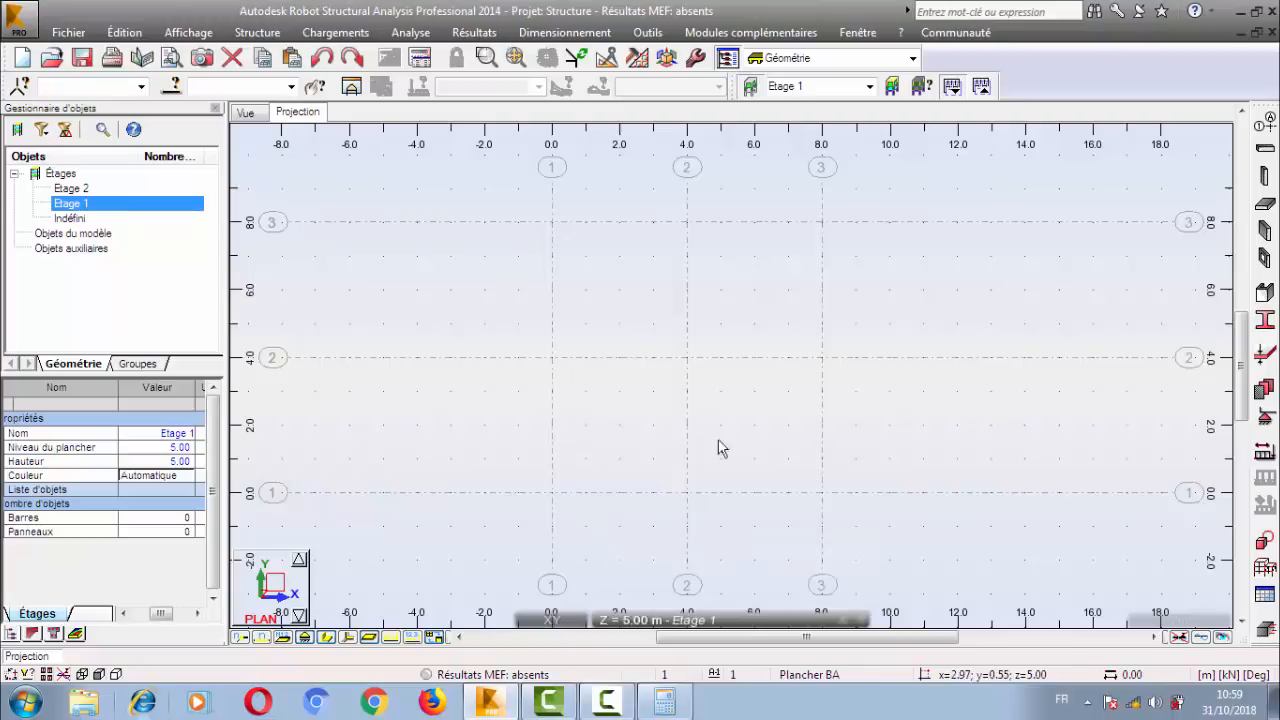
Open the column definition for Etage 1 and set its numbering step to 1, keeping number 1.
{"action": "left_click", "coordinate": [1264, 177]}
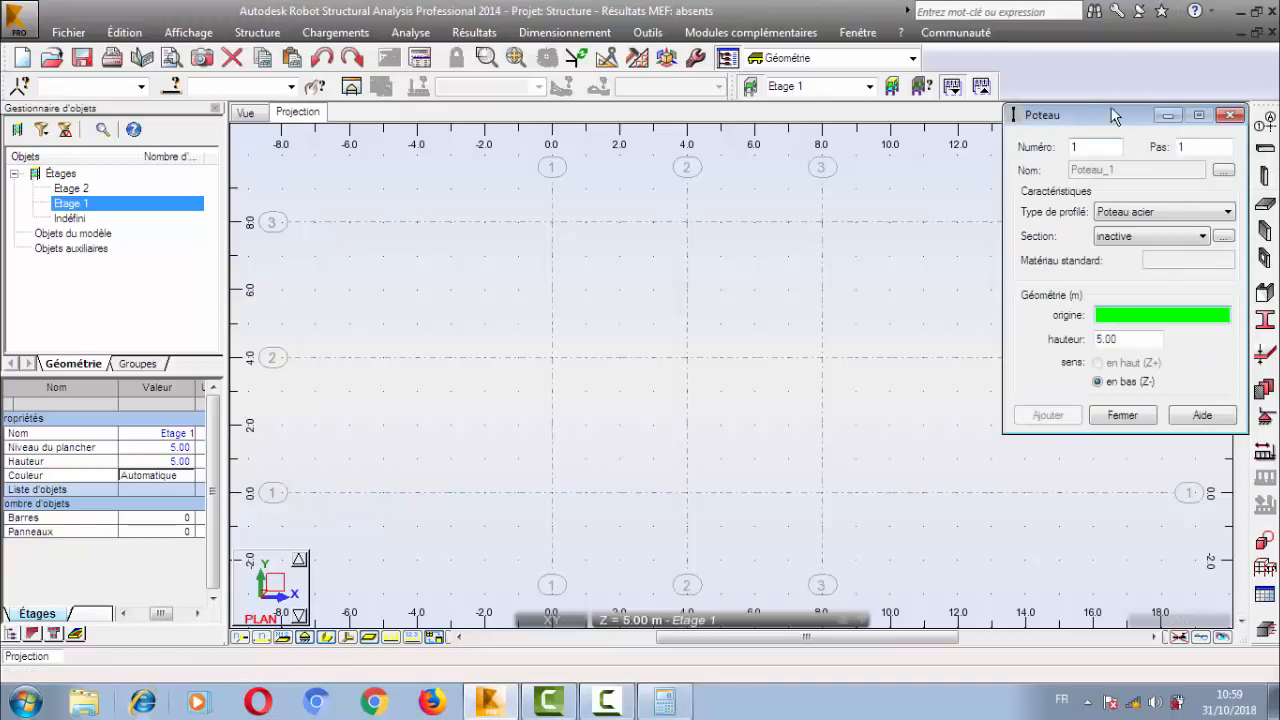
{"action": "left_click_drag", "start_coordinate": [1114, 113], "coordinate": [762, 172]}
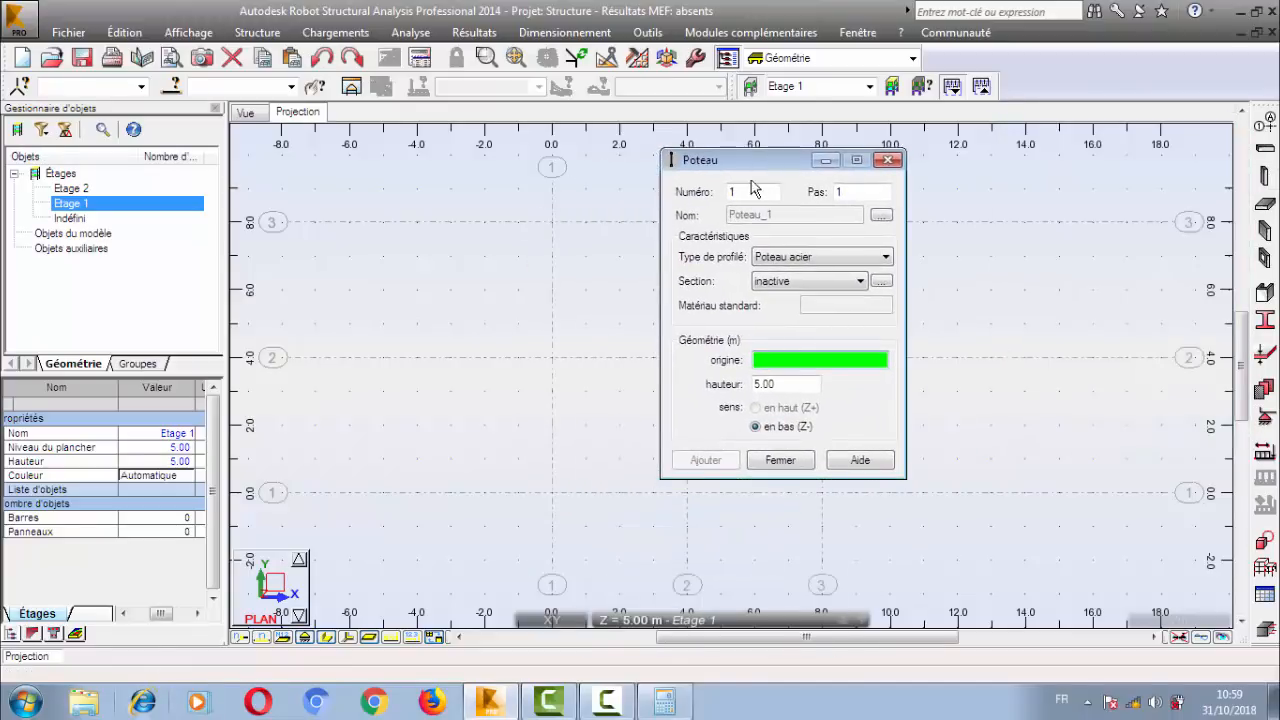
{"action": "double_click", "coordinate": [745, 193]}
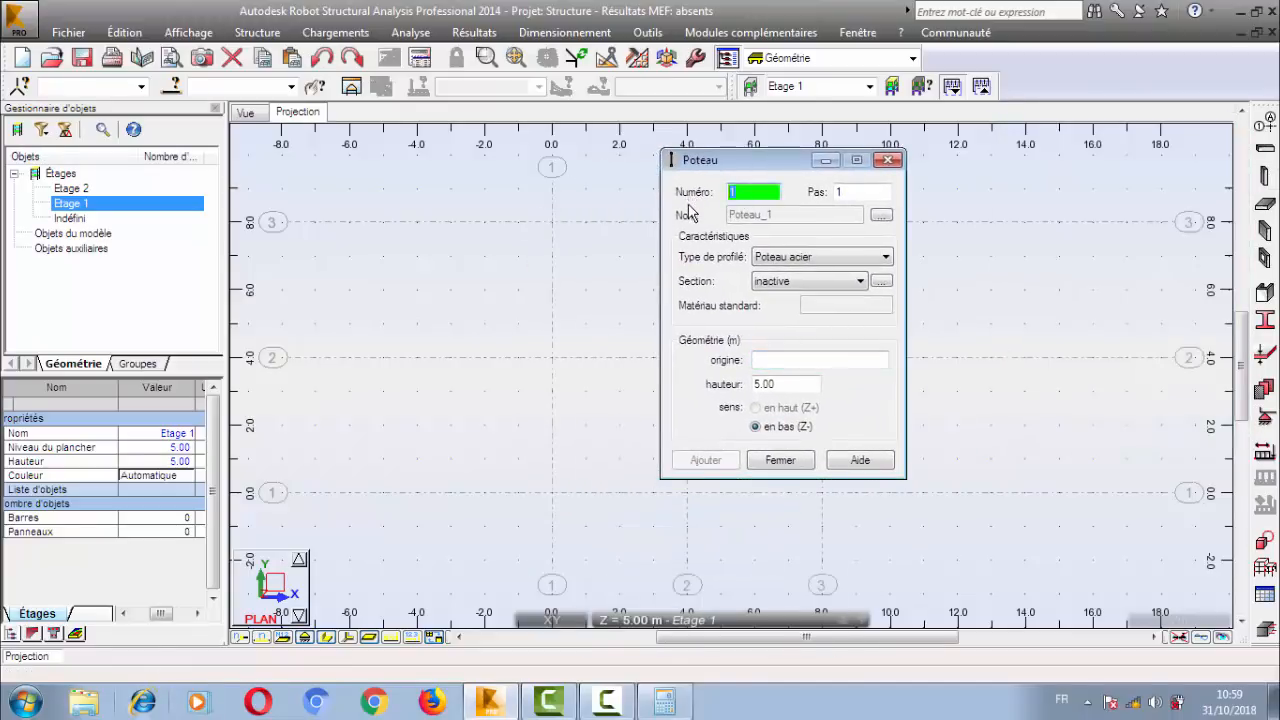
{"action": "double_click", "coordinate": [845, 193]}
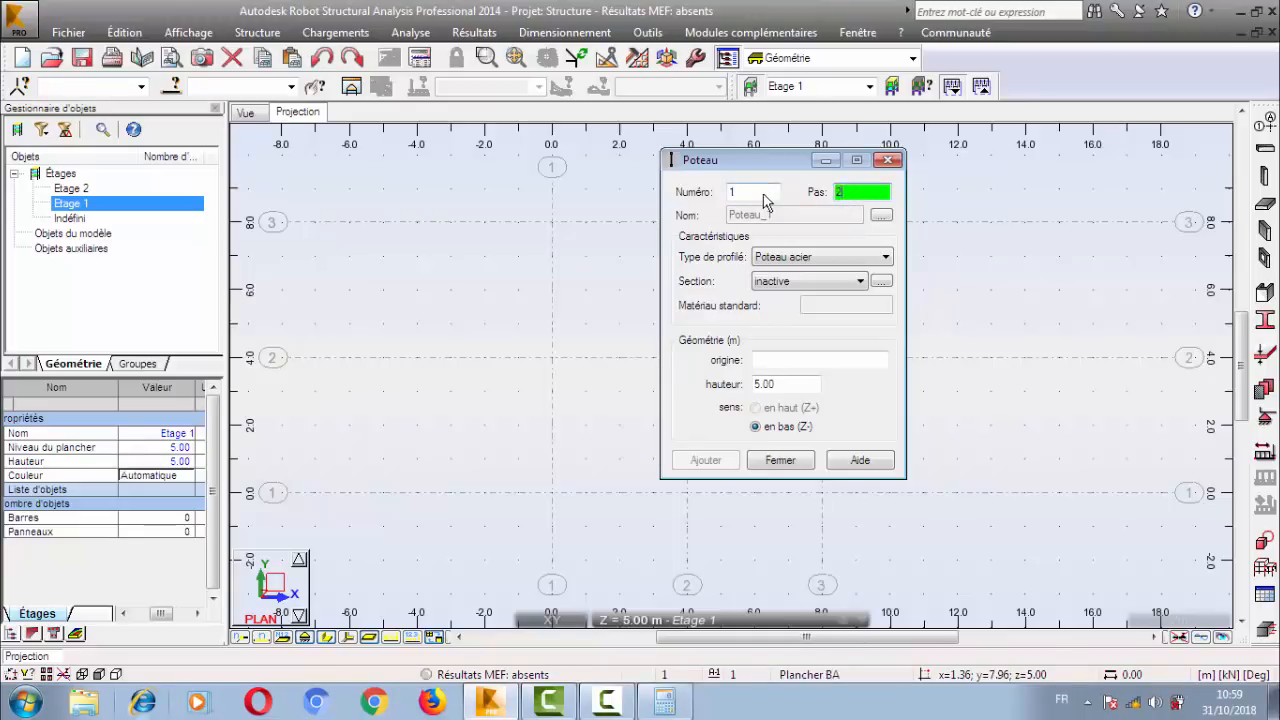
{"action": "type", "text": "1"}
Define the Etage 1 column as type Poteau BA with section C R30x30, and select its height field.
{"action": "left_click", "coordinate": [838, 260]}
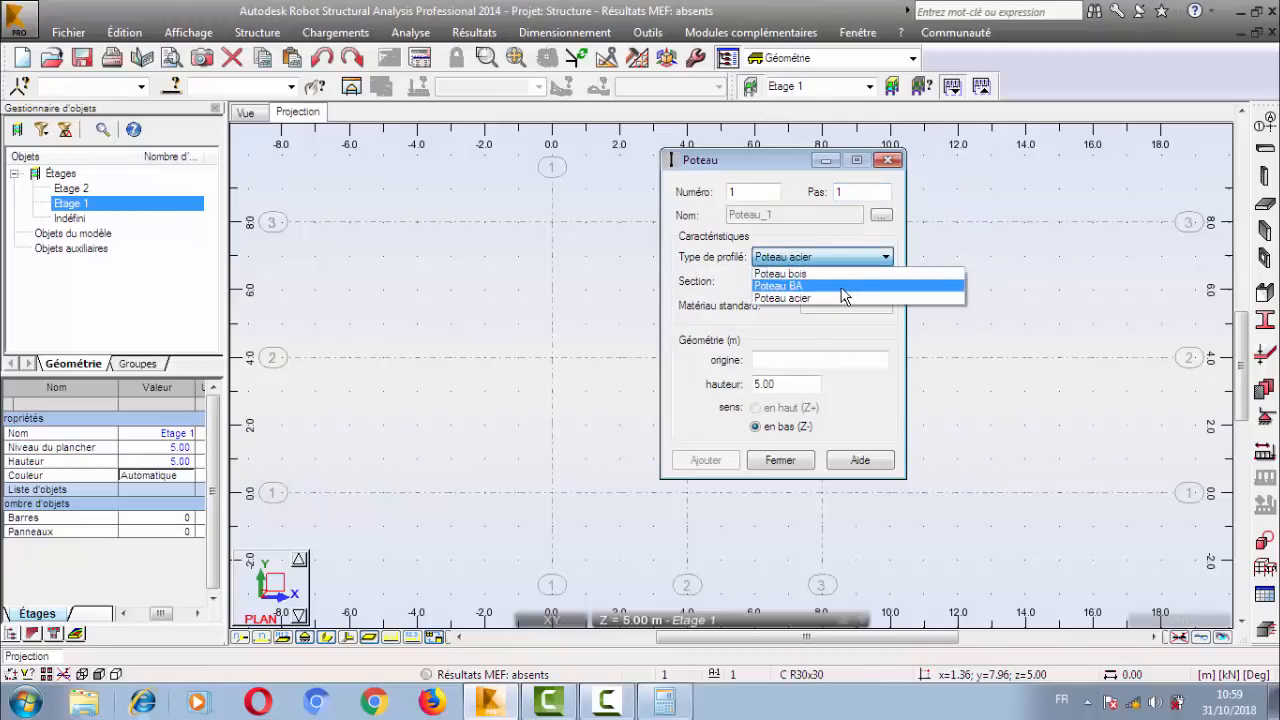
{"action": "left_click", "coordinate": [843, 286]}
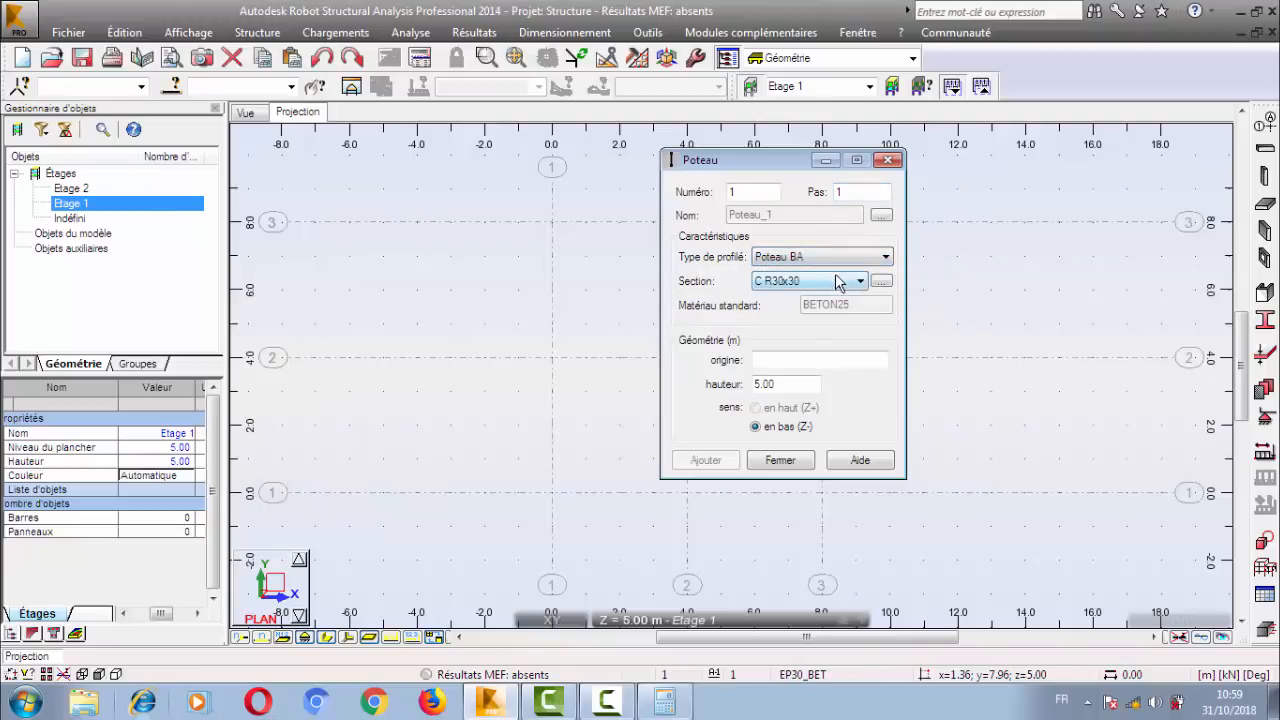
{"action": "left_click", "coordinate": [795, 283]}
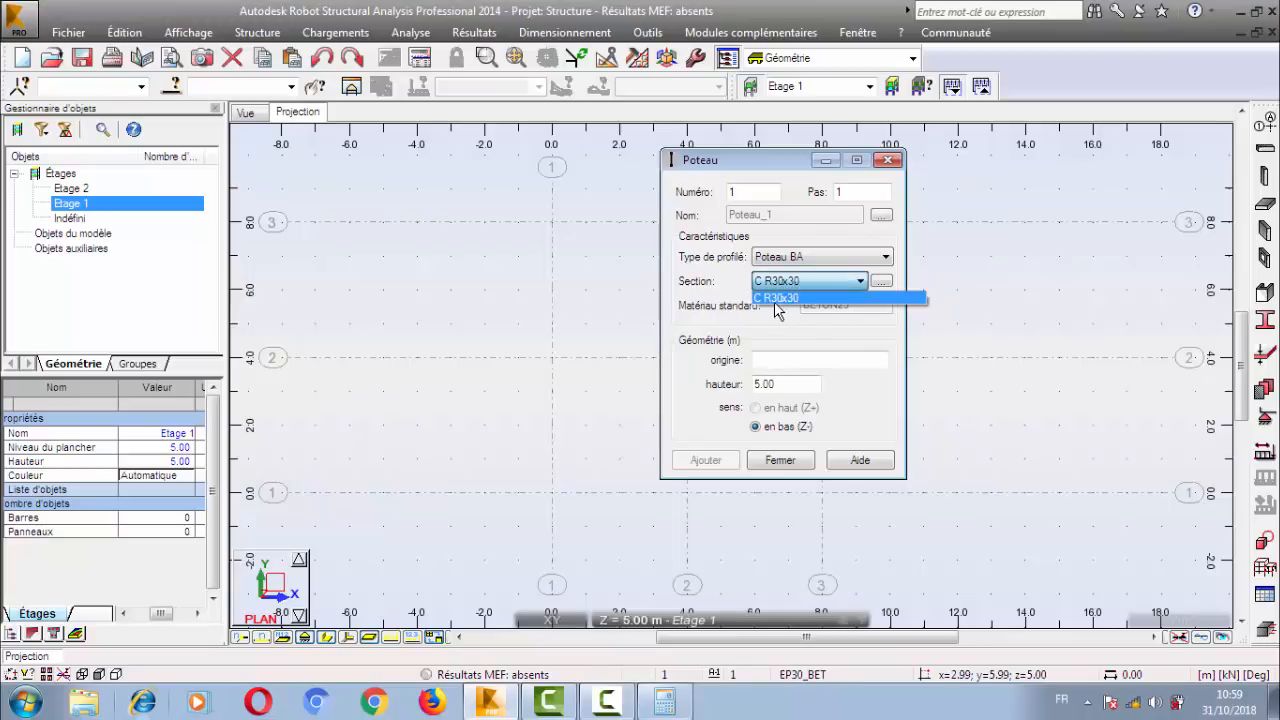
{"action": "left_click", "coordinate": [780, 298]}
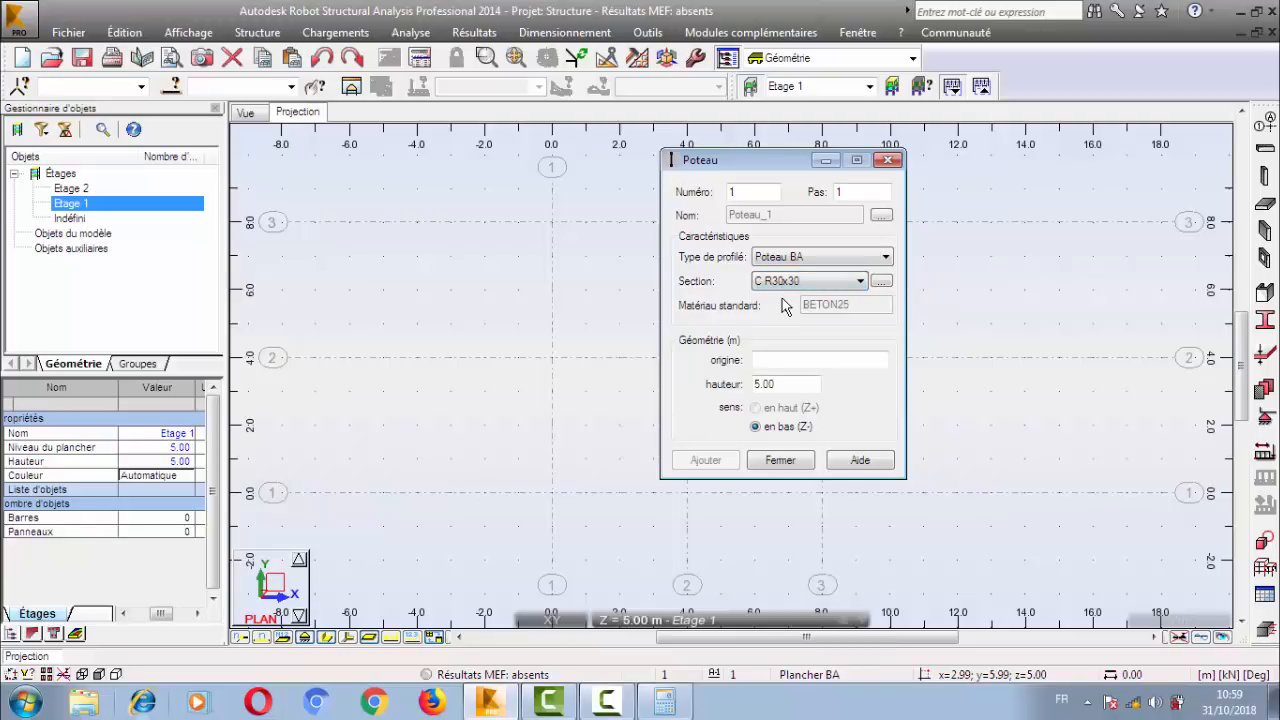
{"action": "left_click", "coordinate": [764, 365]}
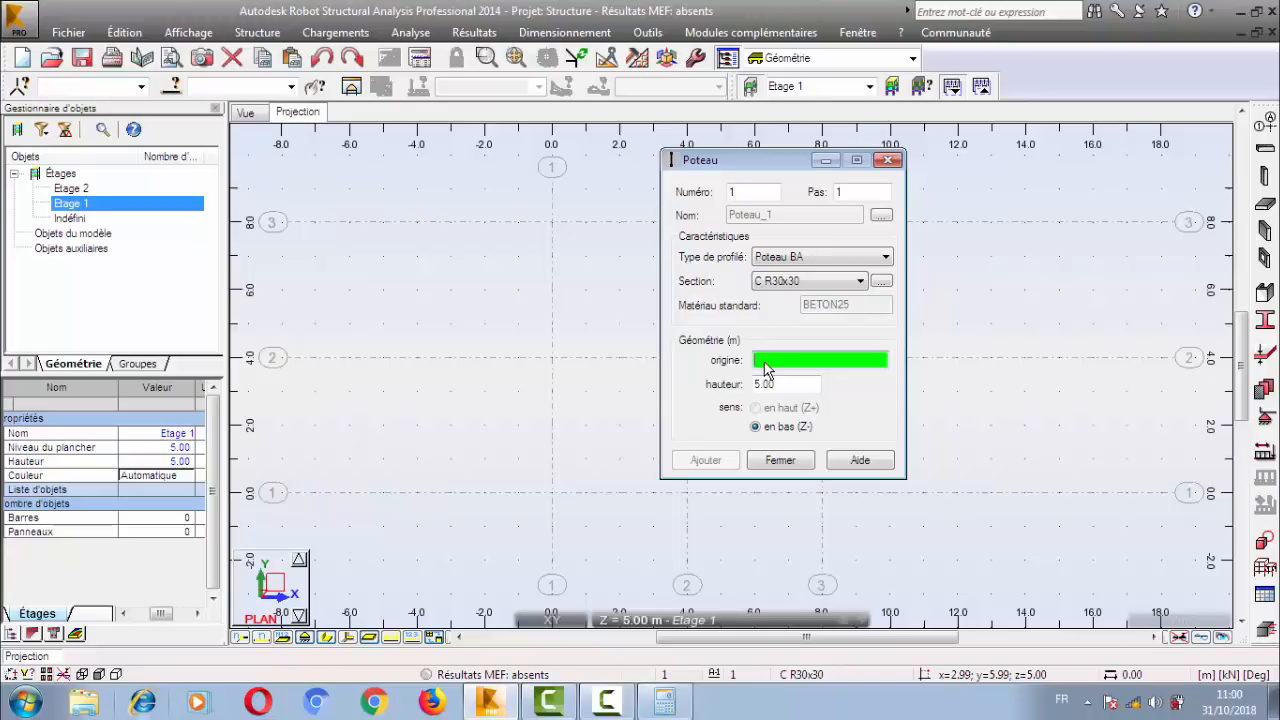
{"action": "left_click", "coordinate": [770, 386]}
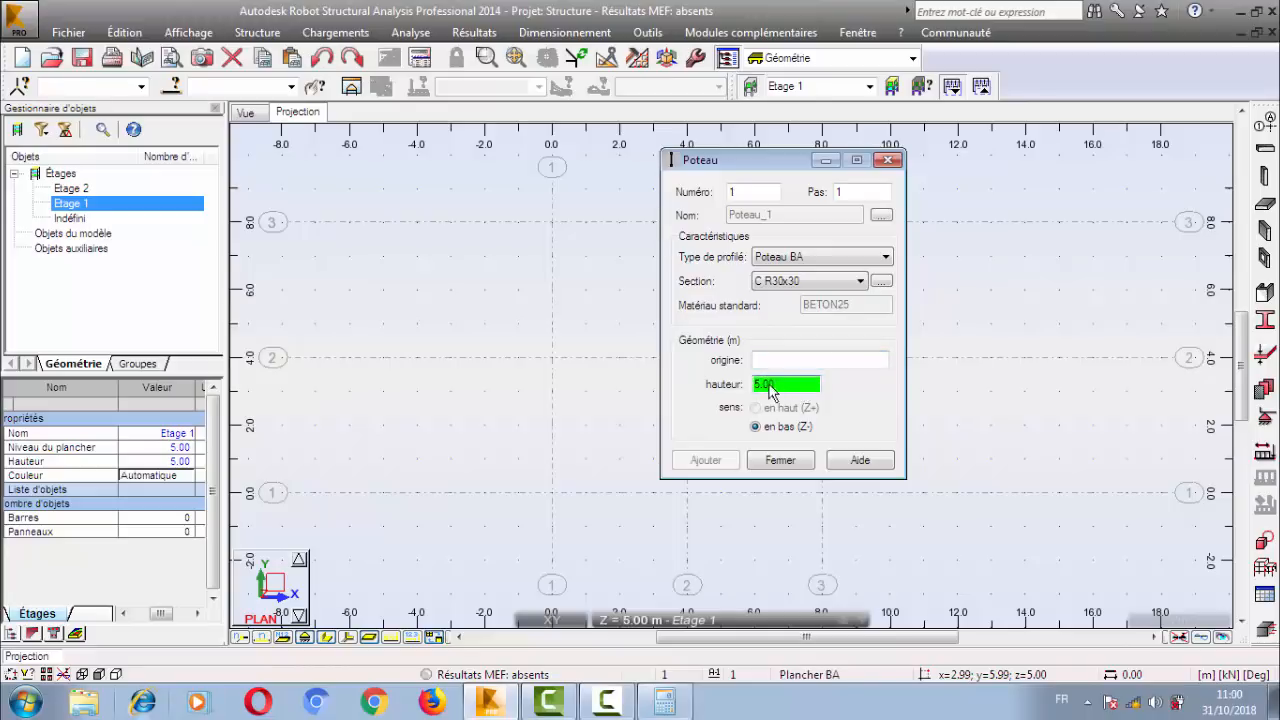
{"action": "double_click", "coordinate": [770, 386]}
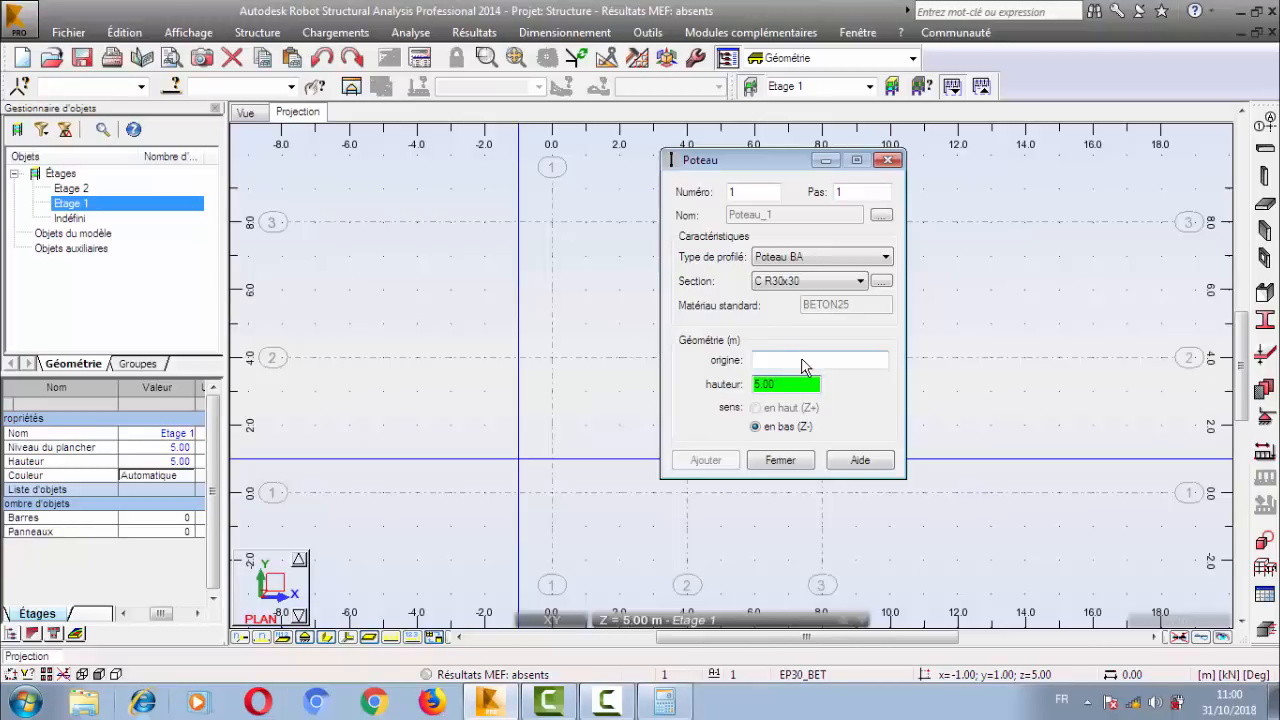
Close the column definition, view the storey levels in 3D and return to the plan projection.
{"action": "left_click", "coordinate": [792, 463]}
{"action": "left_click", "coordinate": [246, 113]}
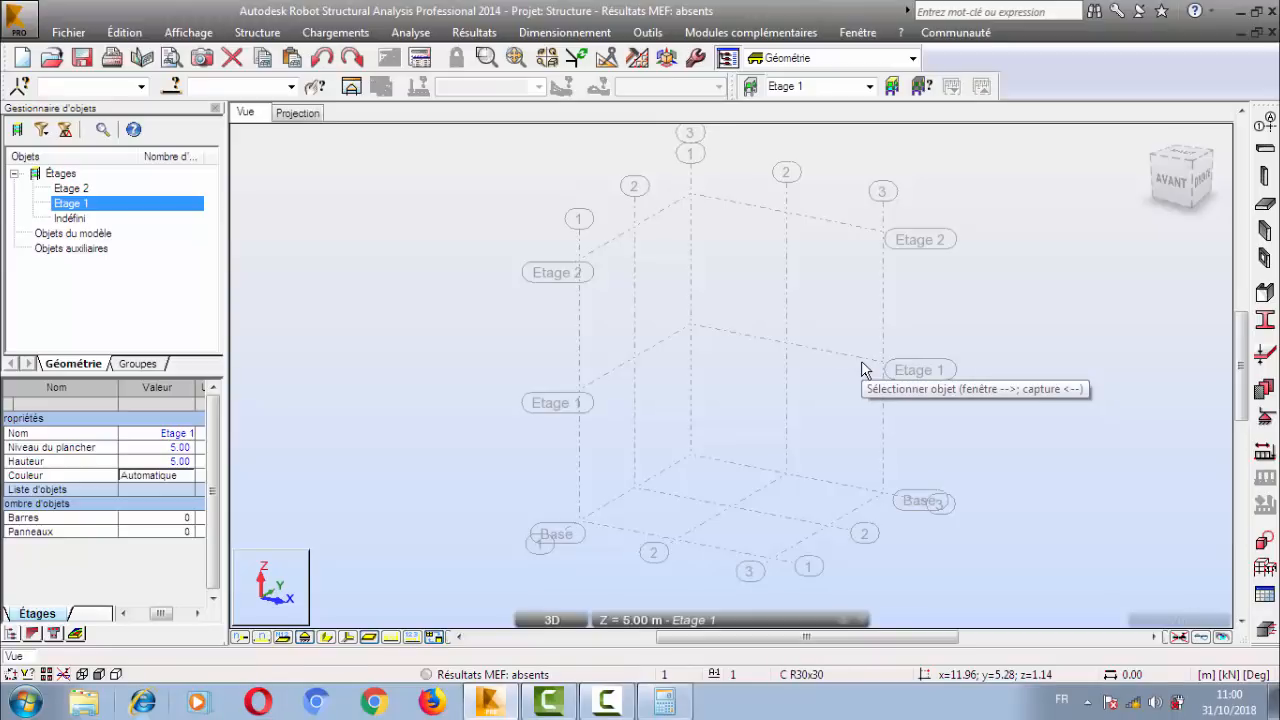
{"action": "left_click", "coordinate": [292, 112]}
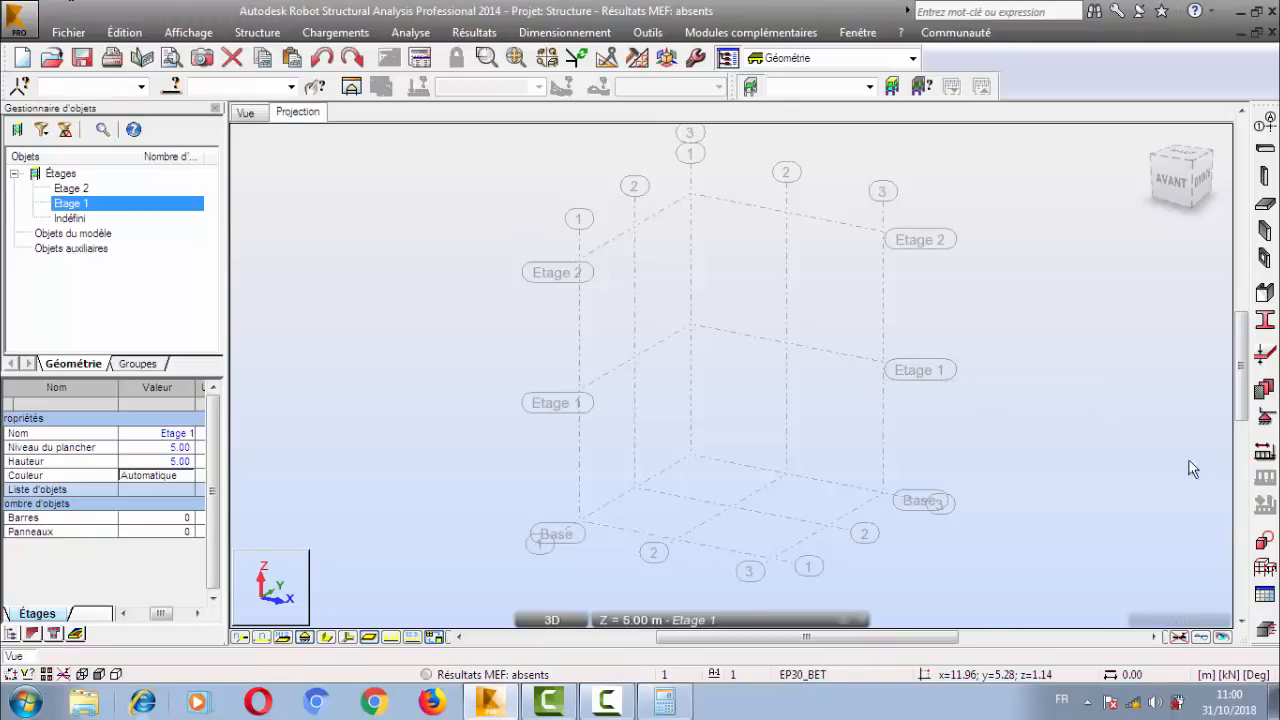
Reopen the column definition, move it clear of the plan's construction axes, and turn off the background grid.
{"action": "left_click", "coordinate": [1267, 204]}
{"action": "left_click", "coordinate": [1236, 115]}
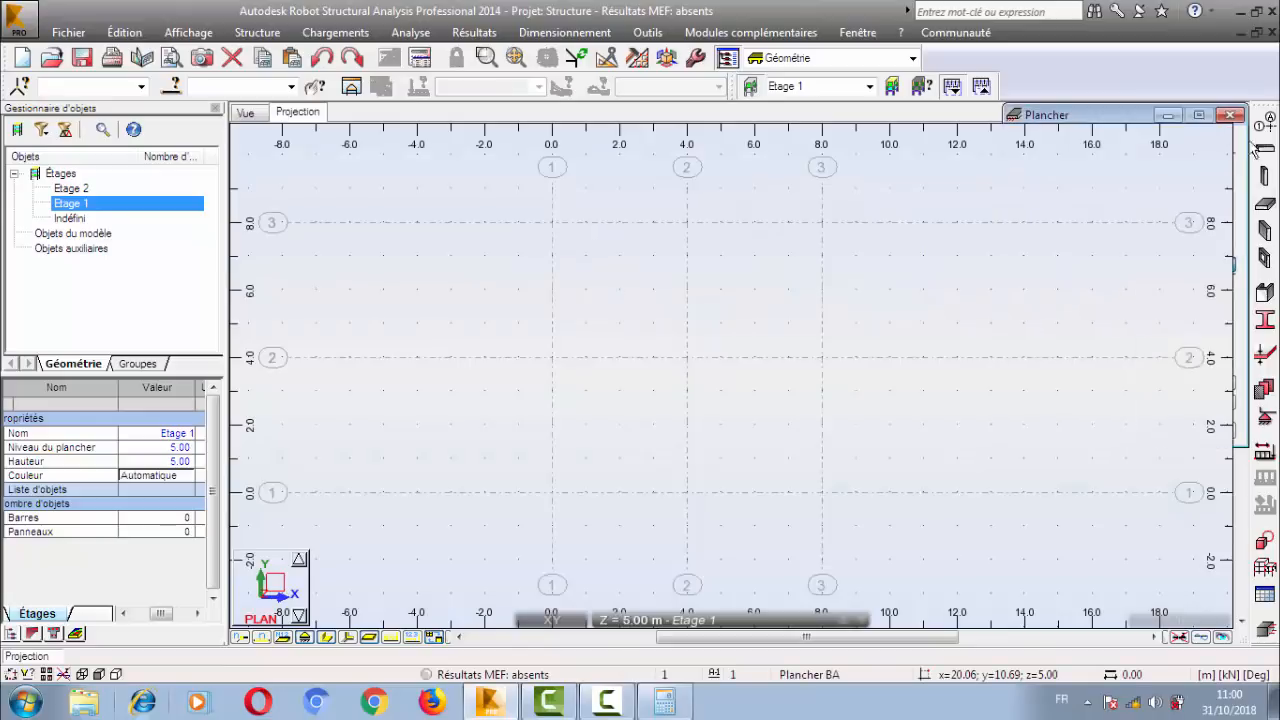
{"action": "left_click", "coordinate": [1266, 186]}
{"action": "left_click_drag", "start_coordinate": [766, 165], "coordinate": [1043, 112]}
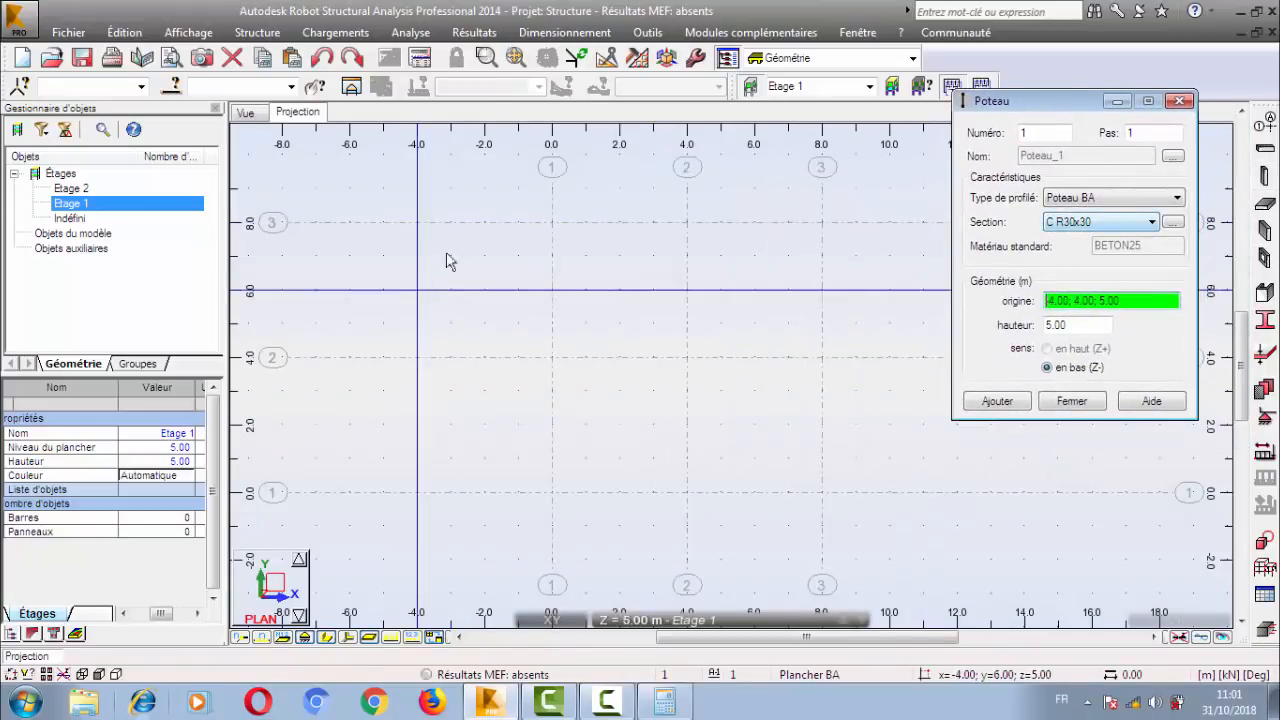
{"action": "left_click", "coordinate": [188, 32]}
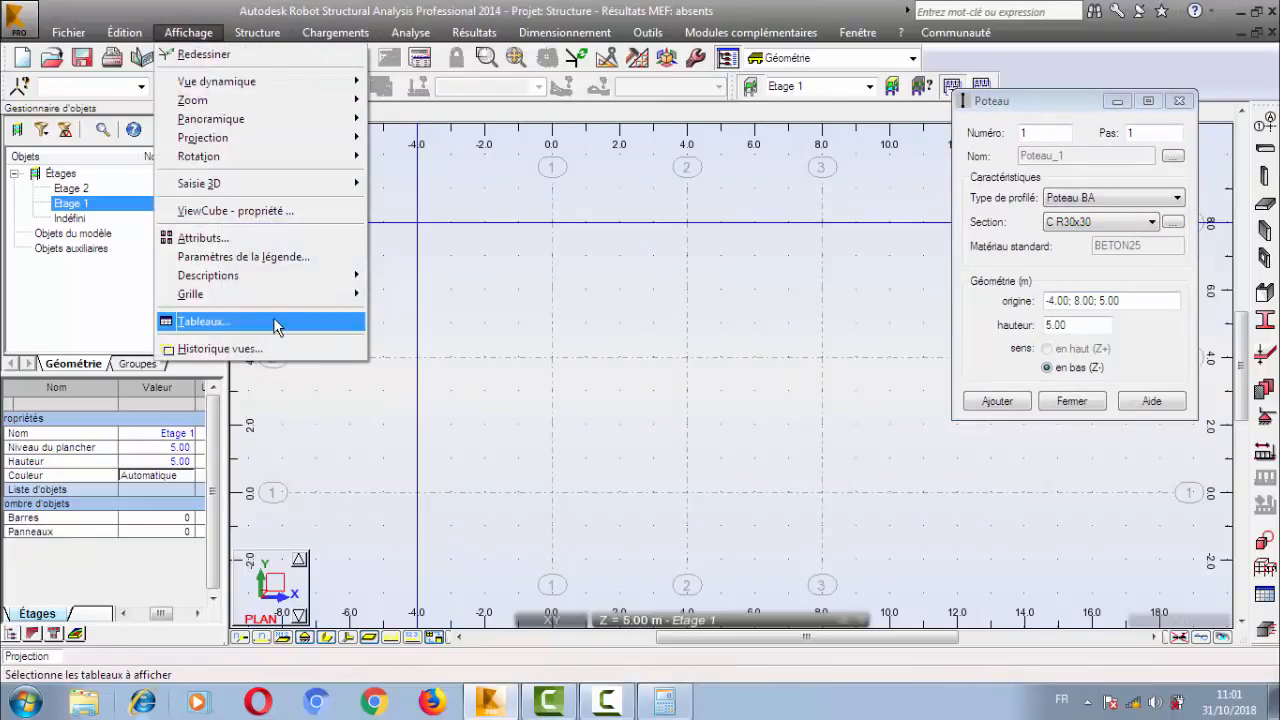
{"action": "mouse_move", "coordinate": [277, 300]}
{"action": "left_click", "coordinate": [430, 332]}
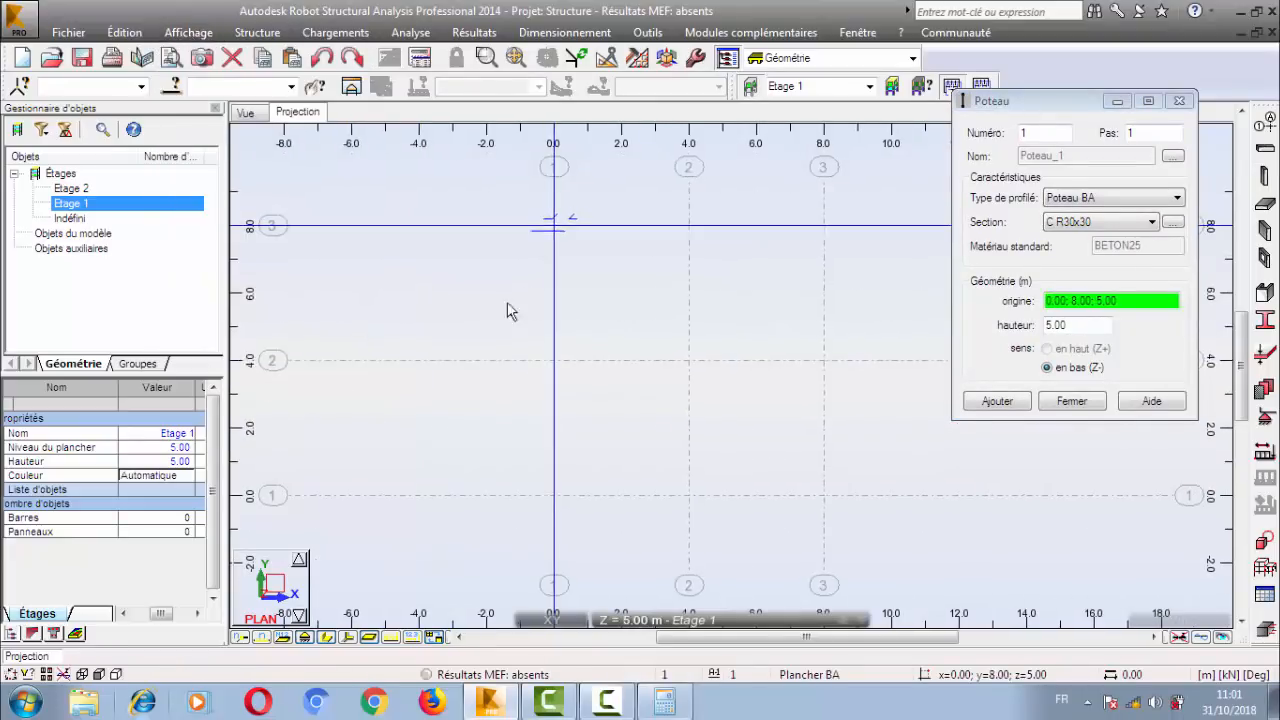
Place three Etage 1 columns along Y = 8.00 at X = 0.00, 4.00 and 8.00, and switch to the 3D view.
{"action": "left_click", "coordinate": [555, 229]}
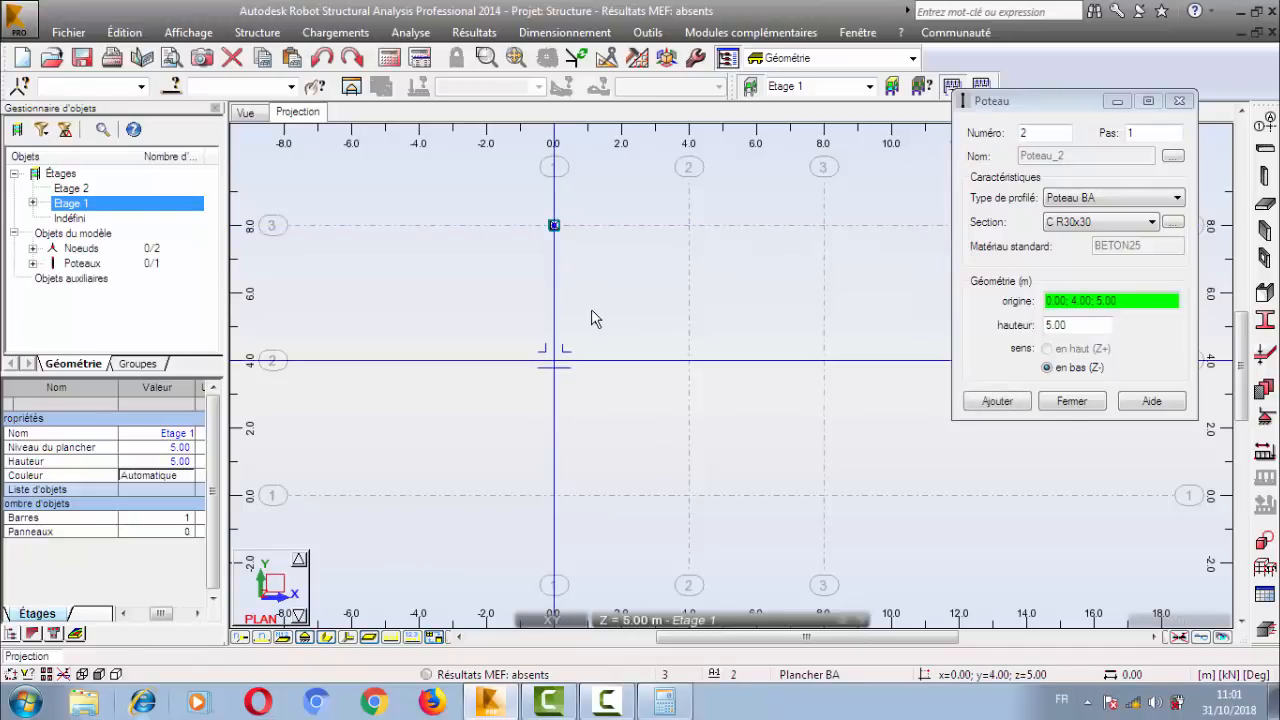
{"action": "left_click", "coordinate": [689, 226]}
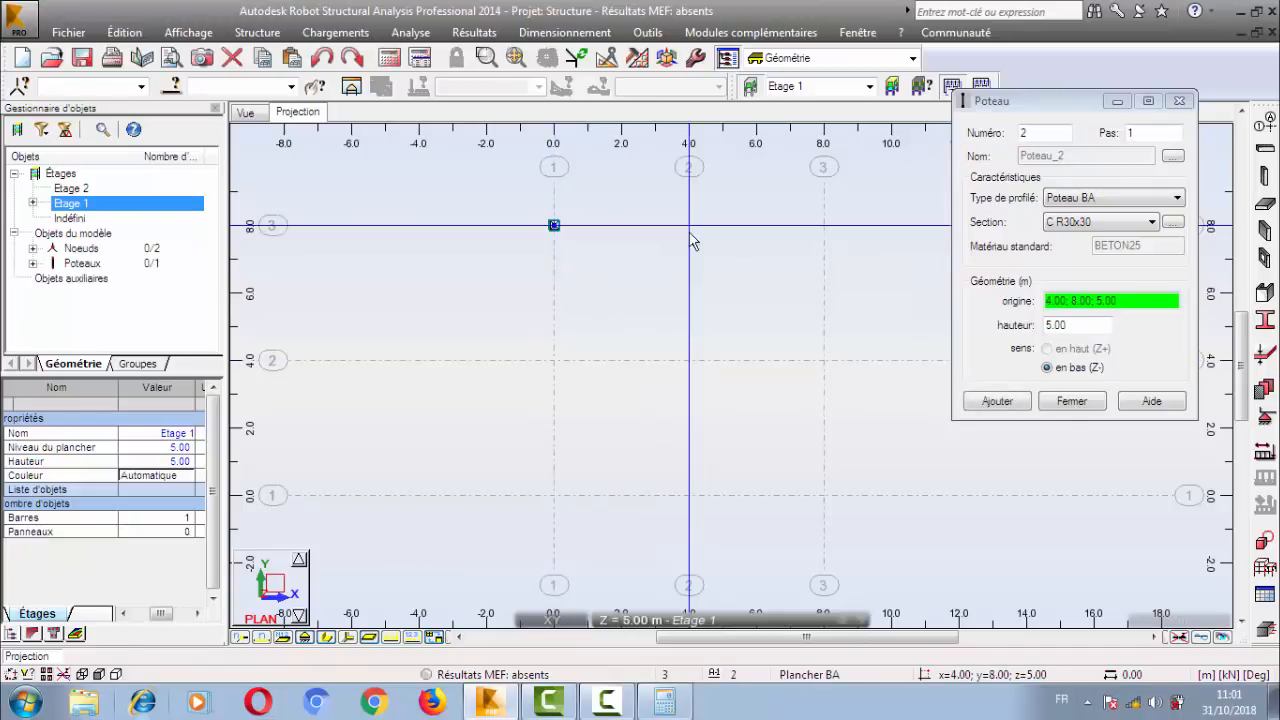
{"action": "left_click", "coordinate": [823, 226]}
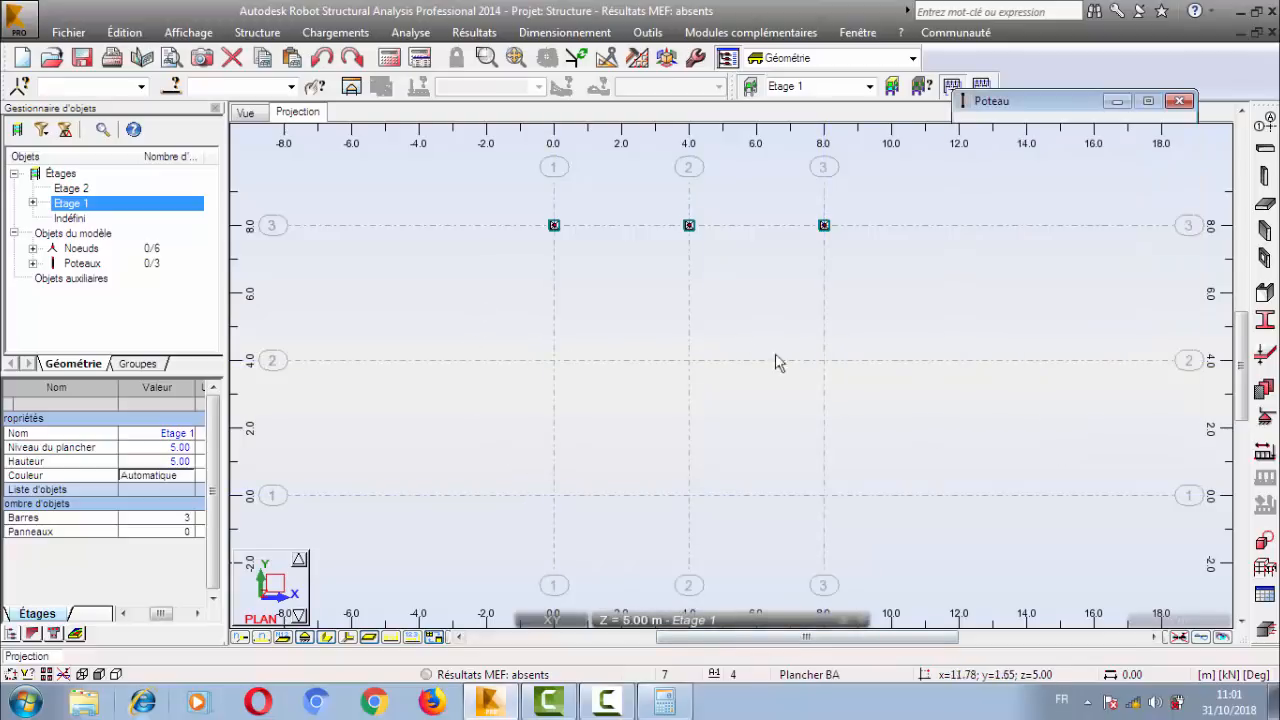
{"action": "key", "text": "Escape"}
{"action": "left_click", "coordinate": [245, 112]}
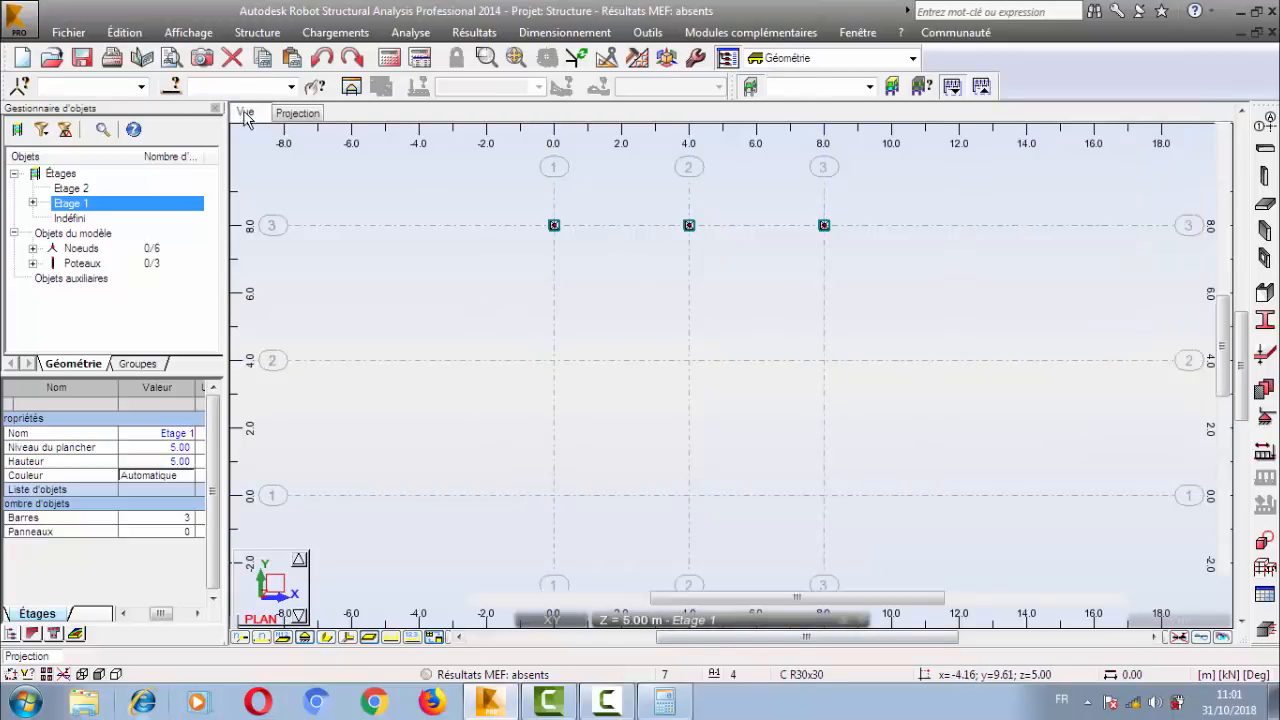
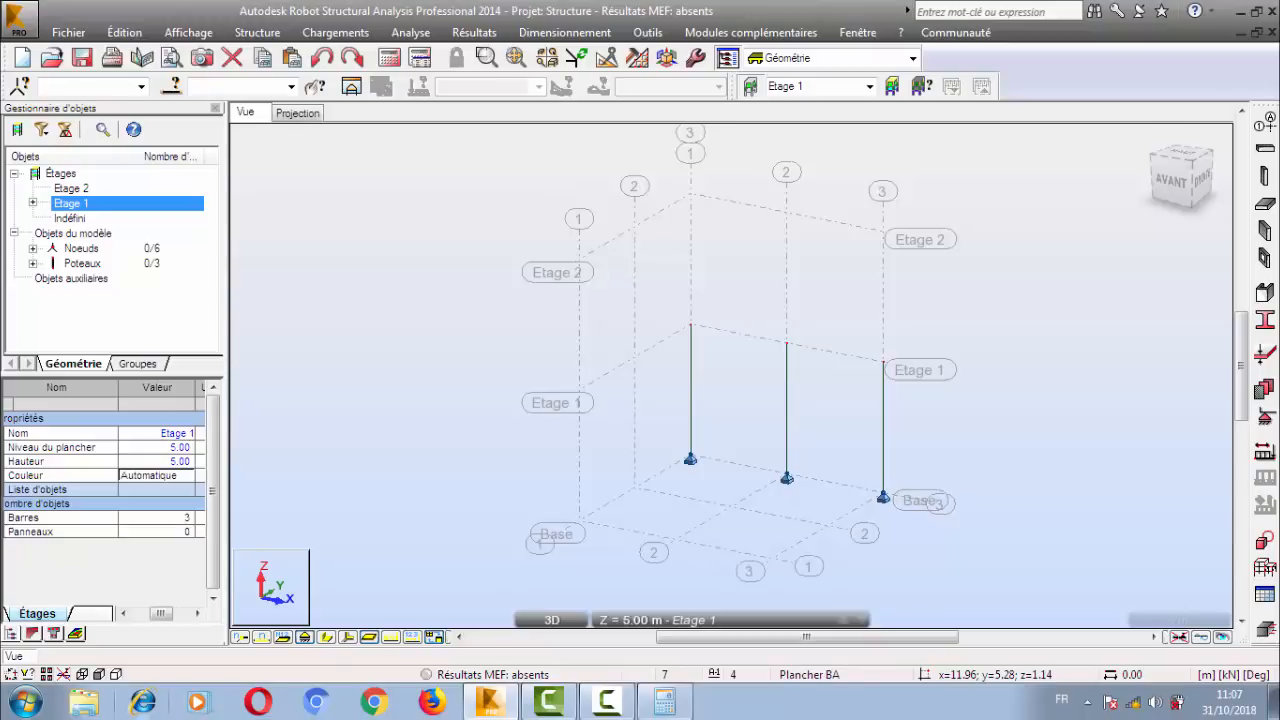
Hide the support symbols in the Etage 1 plan projection and examine the column at X = 0.00, Y = 8.00.
{"action": "left_click", "coordinate": [310, 116]}
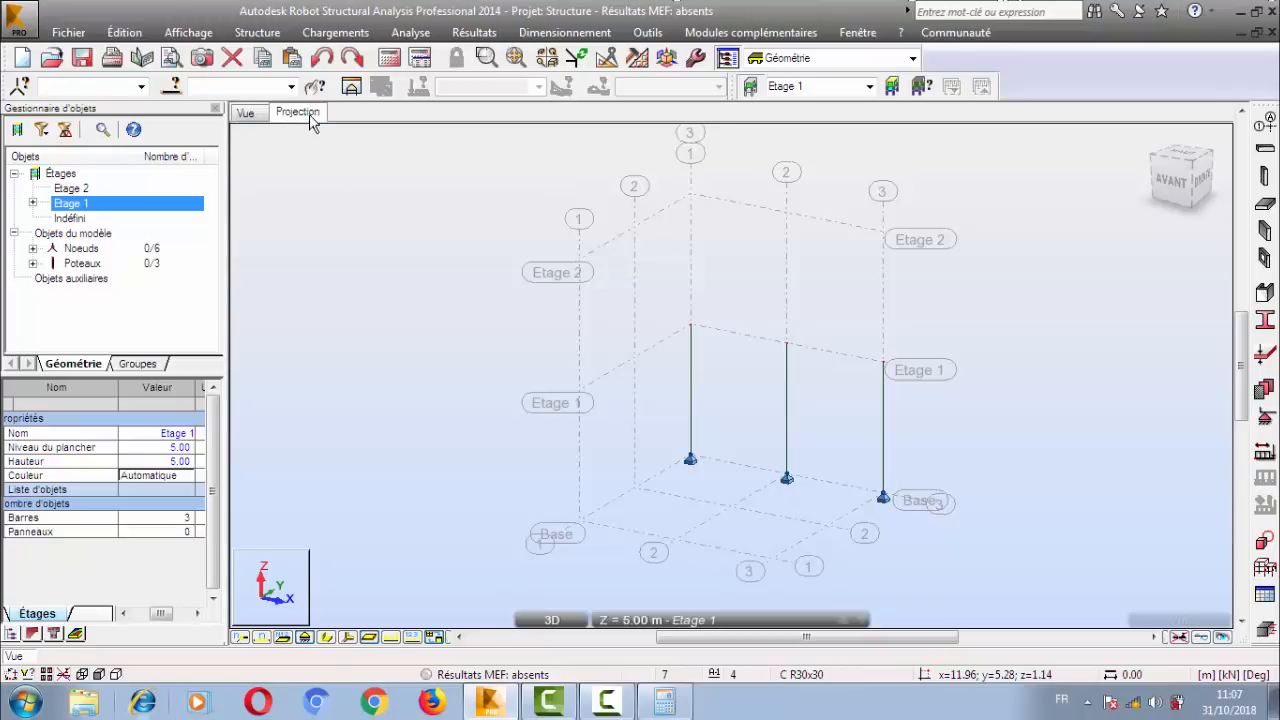
{"action": "left_click", "coordinate": [573, 616]}
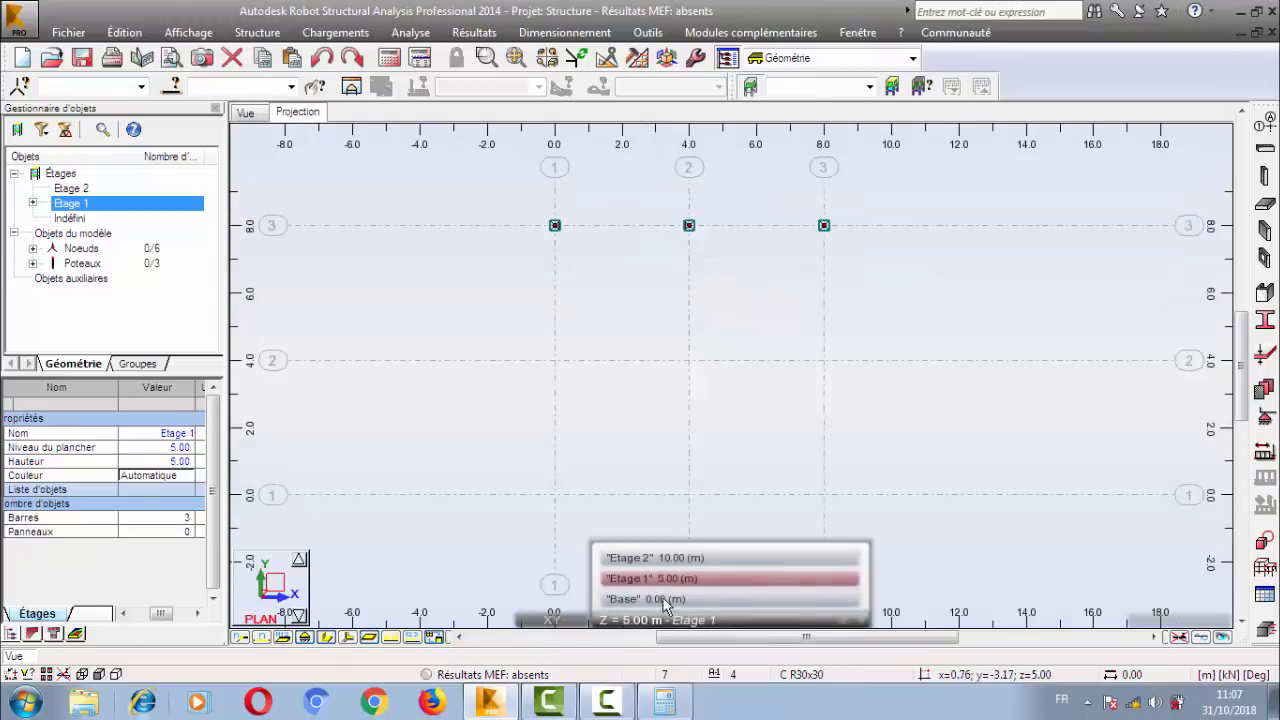
{"action": "left_click", "coordinate": [308, 637]}
{"action": "middle_click_drag", "start_coordinate": [574, 198], "coordinate": [645, 319]}
{"action": "scroll", "coordinate": [645, 319], "scroll_direction": "down", "scroll_amount": 1}
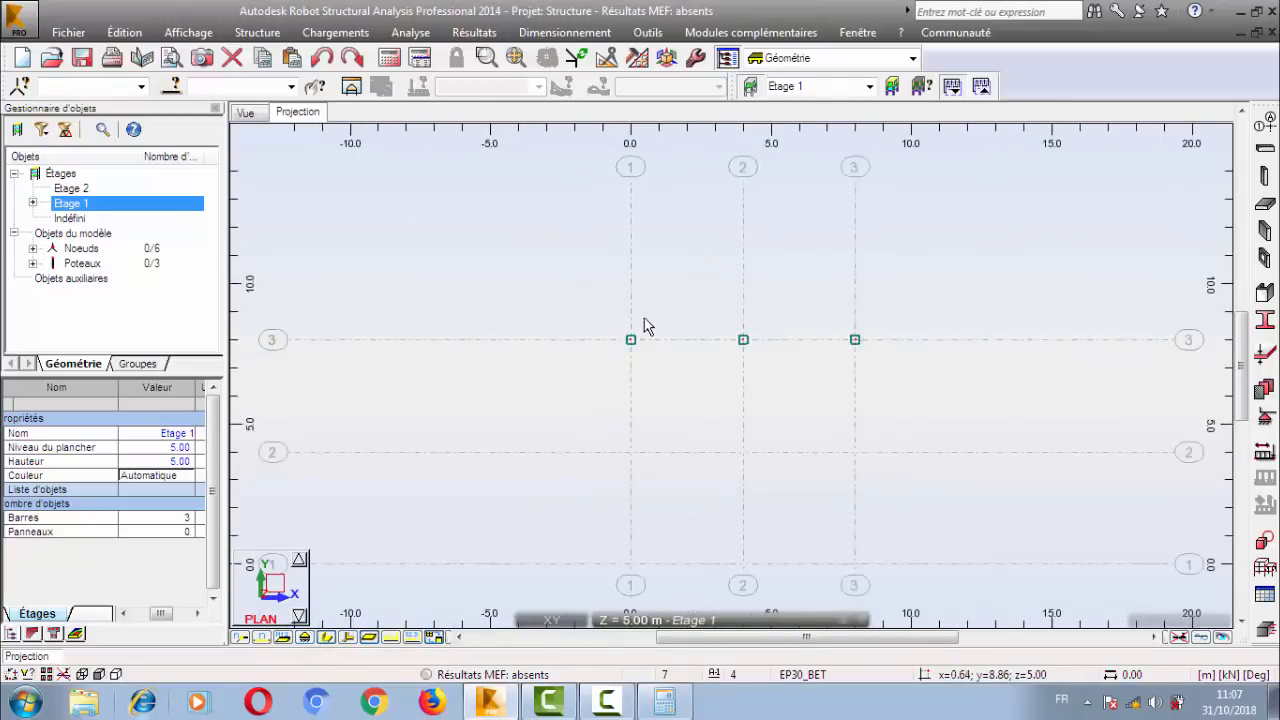
{"action": "scroll", "coordinate": [640, 345], "scroll_direction": "up", "scroll_amount": 8}
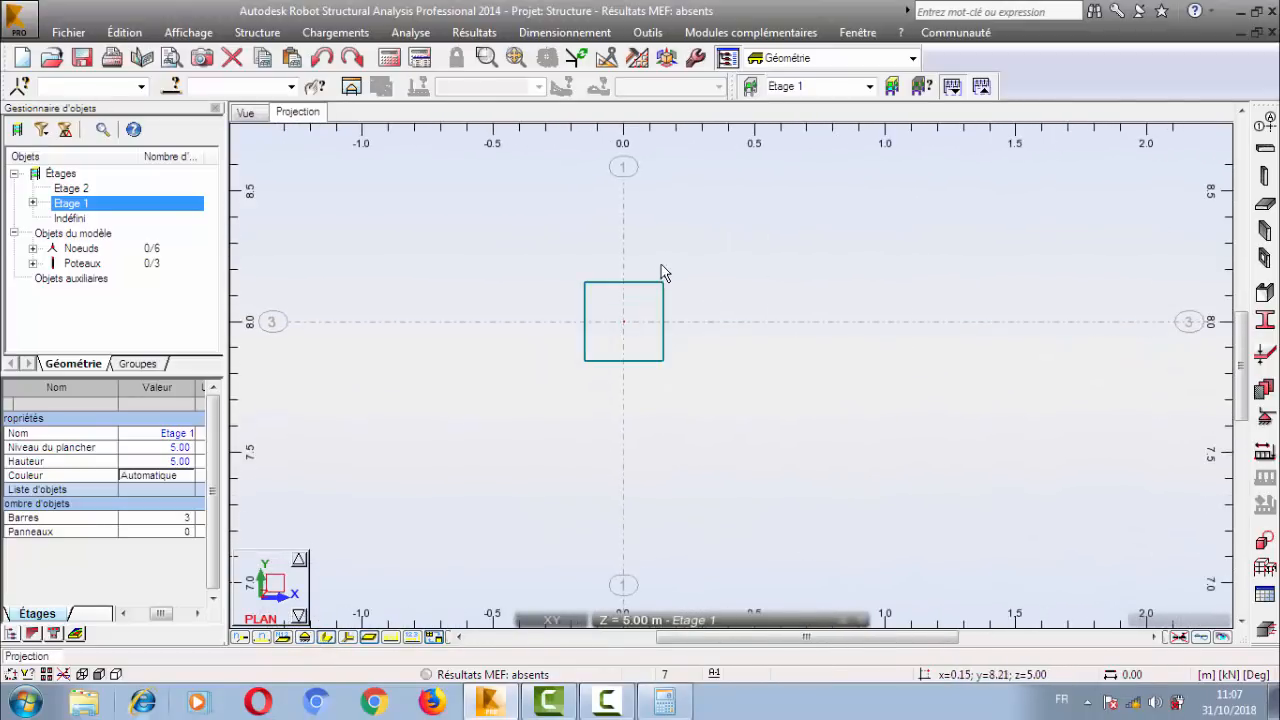
{"action": "left_click", "coordinate": [628, 338]}
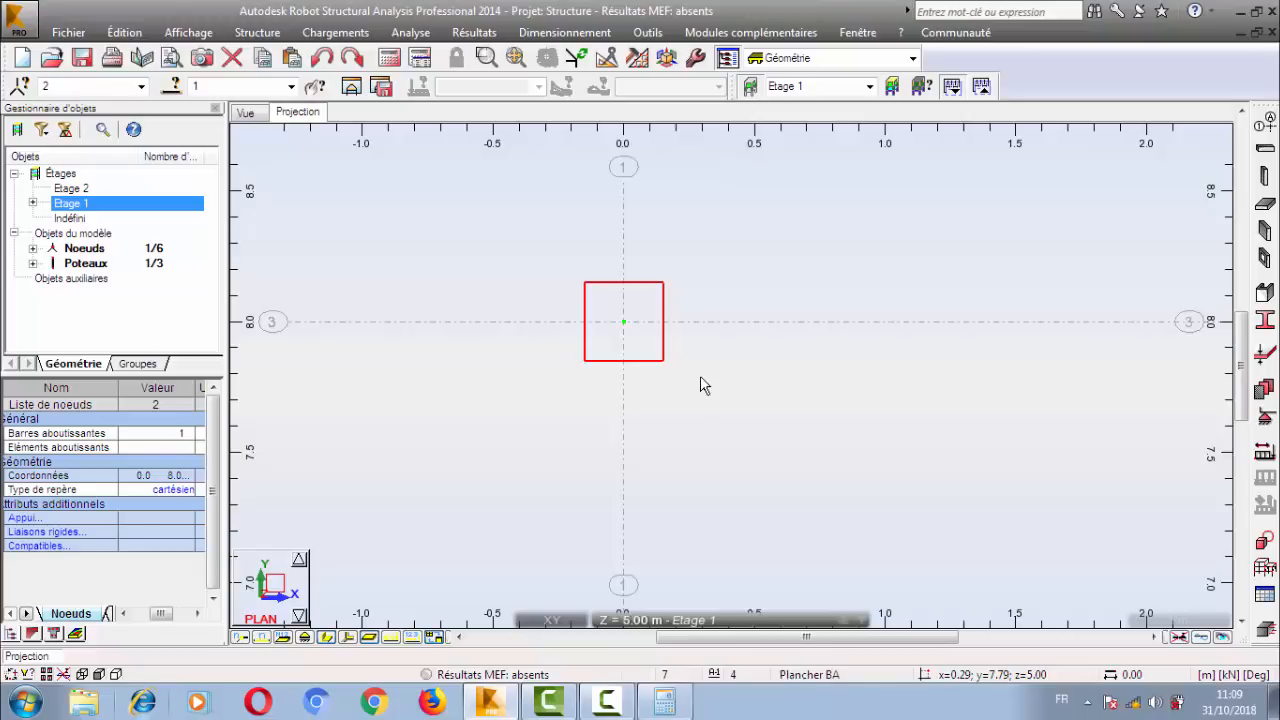
{"action": "left_click", "coordinate": [718, 375]}
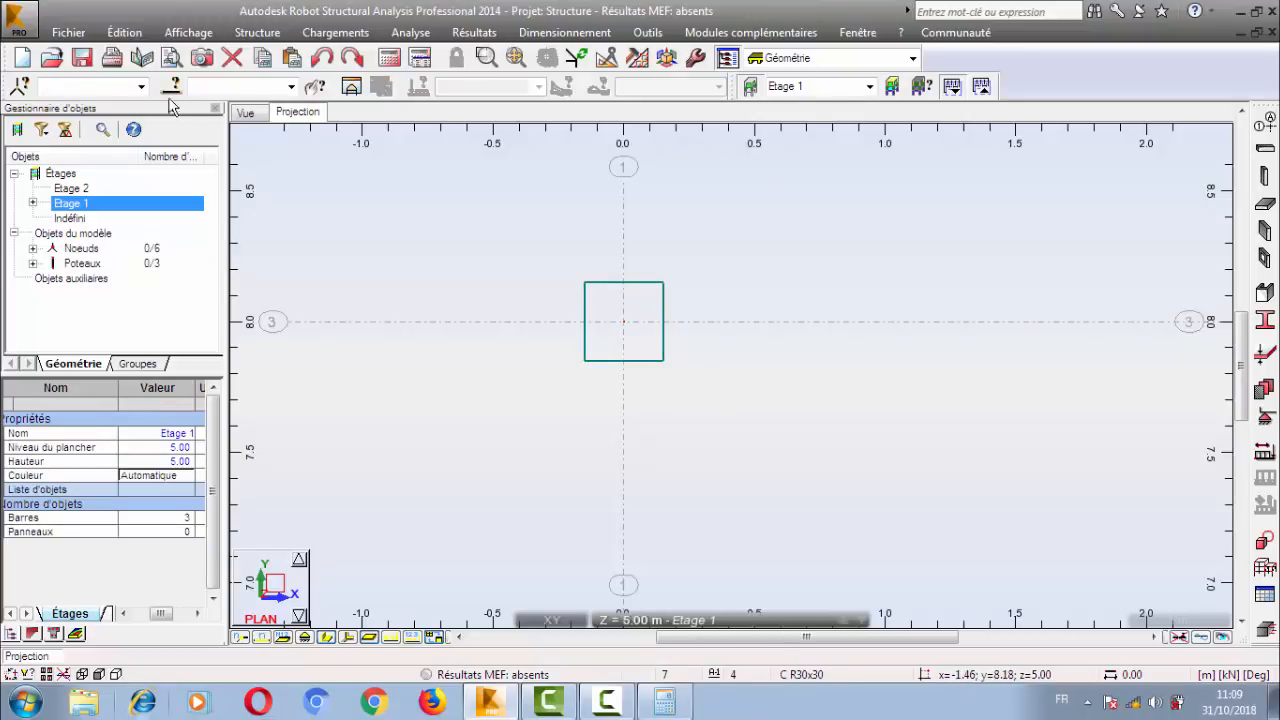
Display the section sketches in the 3D view and examine the top of the column at X = 0.00, Y = 8.00.
{"action": "left_click", "coordinate": [246, 114]}
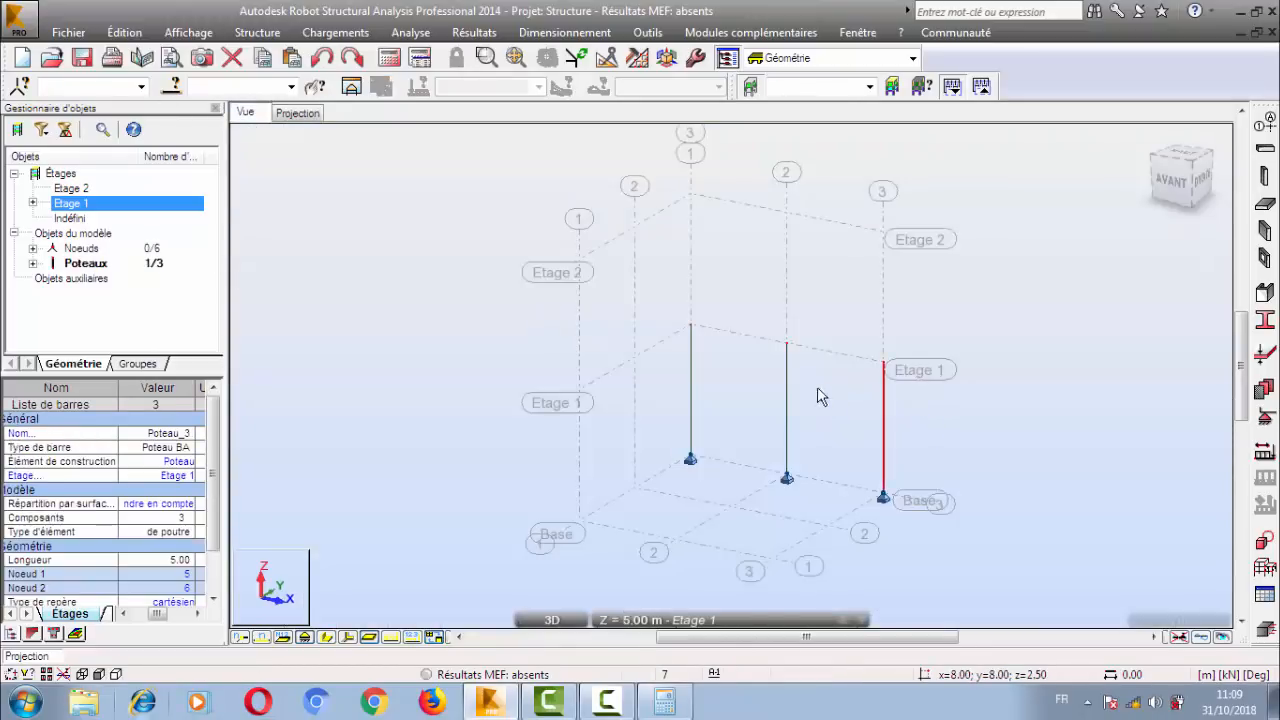
{"action": "left_click_drag", "start_coordinate": [824, 387], "coordinate": [717, 430]}
{"action": "left_click_drag", "start_coordinate": [699, 370], "coordinate": [643, 396]}
{"action": "left_click", "coordinate": [744, 384]}
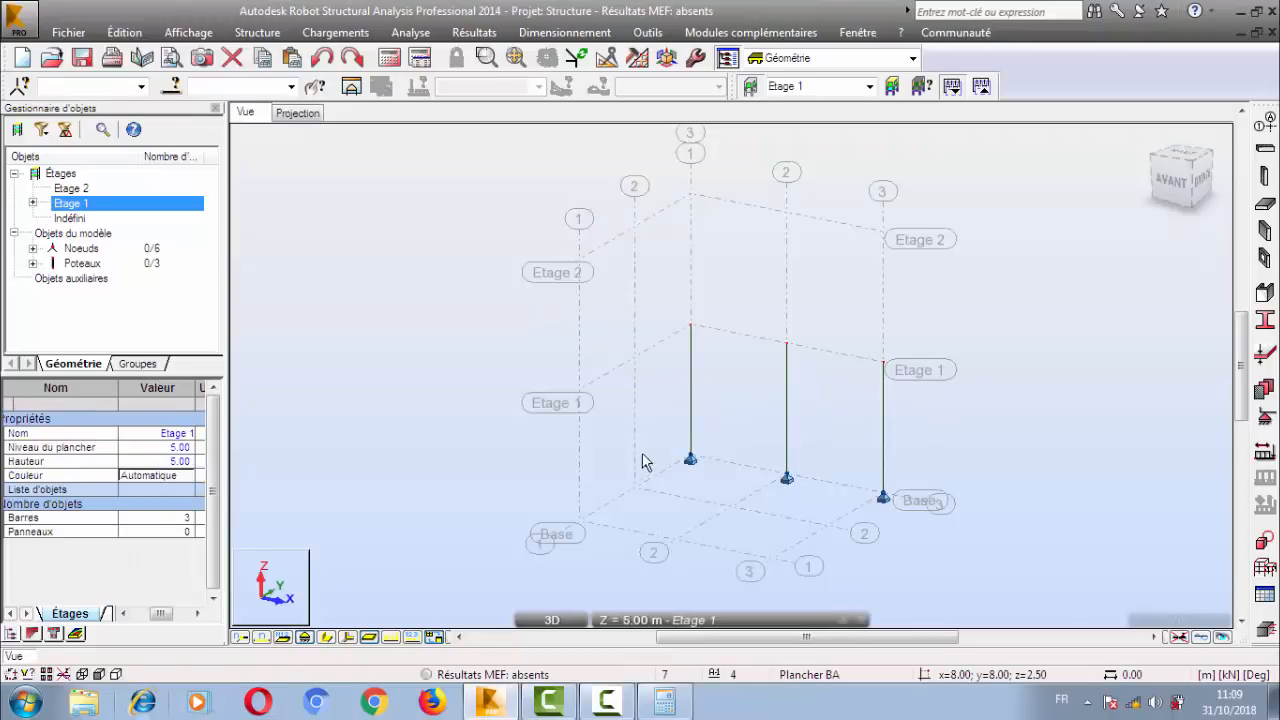
{"action": "middle_click_drag", "start_coordinate": [806, 444], "coordinate": [605, 384]}
{"action": "scroll", "coordinate": [646, 397], "scroll_direction": "up", "scroll_amount": 2}
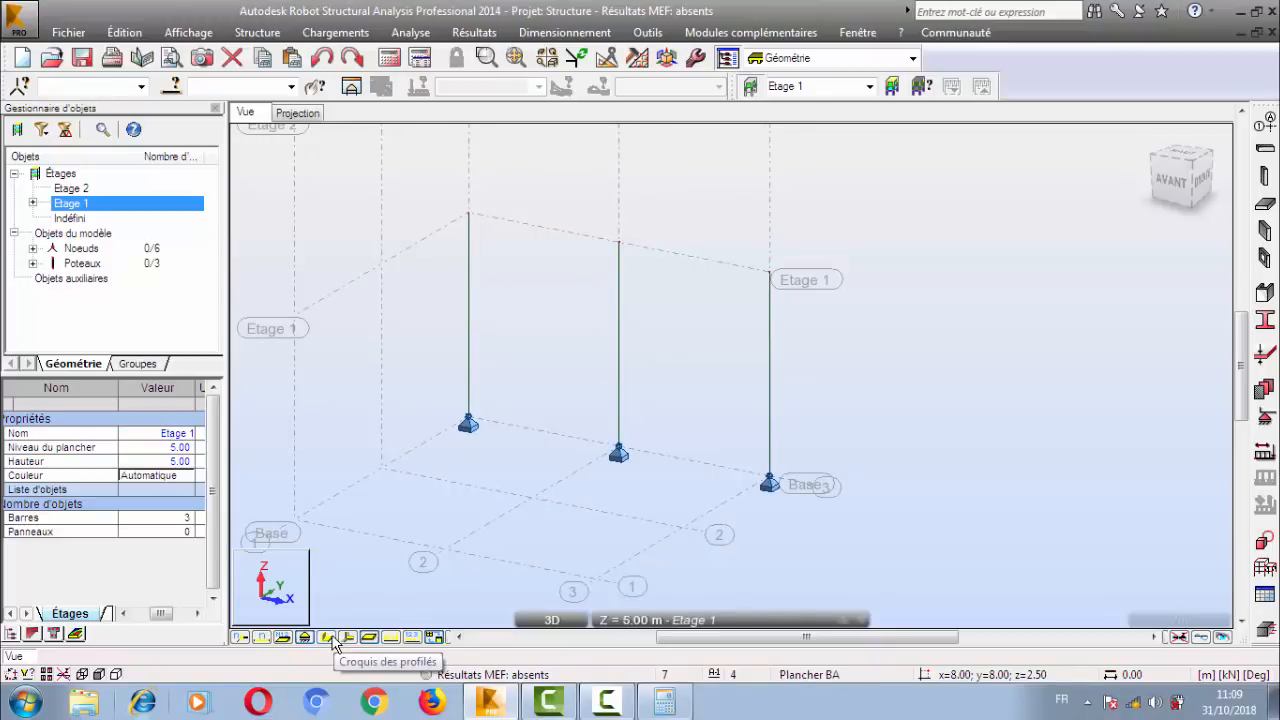
{"action": "left_click", "coordinate": [333, 640]}
{"action": "middle_click_drag", "start_coordinate": [547, 240], "coordinate": [602, 328]}
{"action": "scroll", "coordinate": [508, 295], "scroll_direction": "up", "scroll_amount": 5}
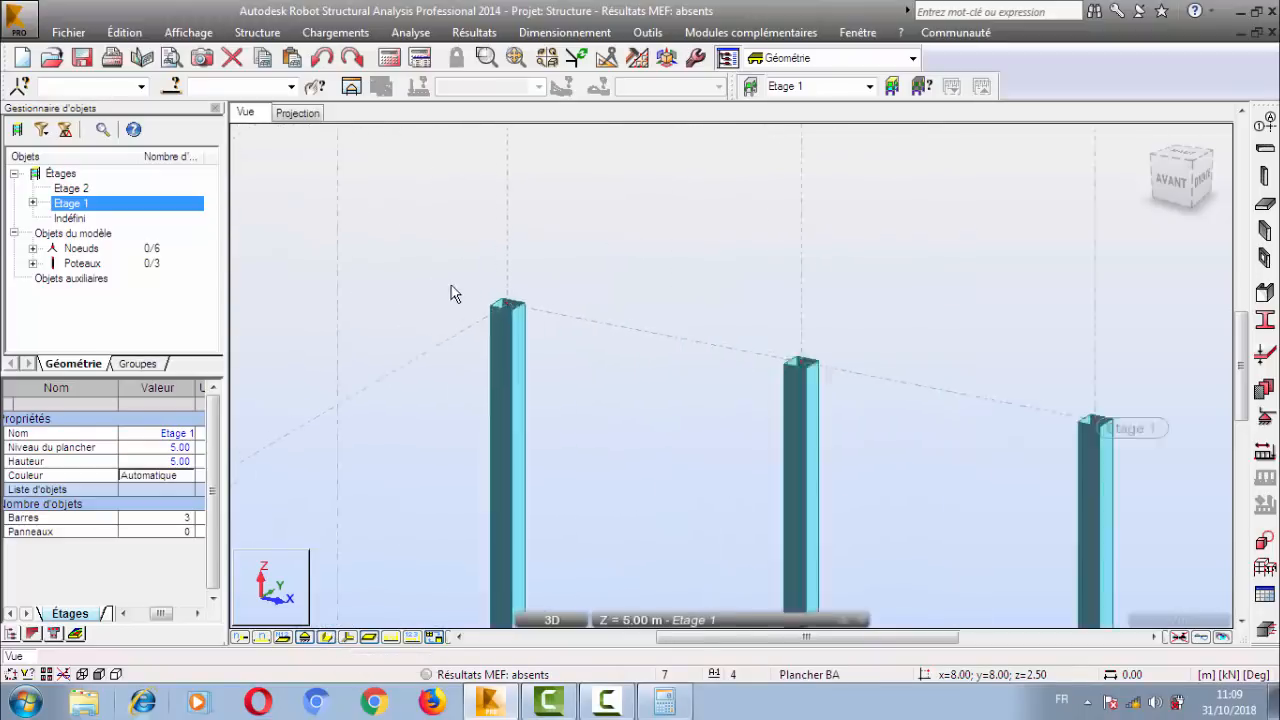
{"action": "left_click", "coordinate": [582, 327]}
{"action": "scroll", "coordinate": [582, 327], "scroll_direction": "up", "scroll_amount": 5}
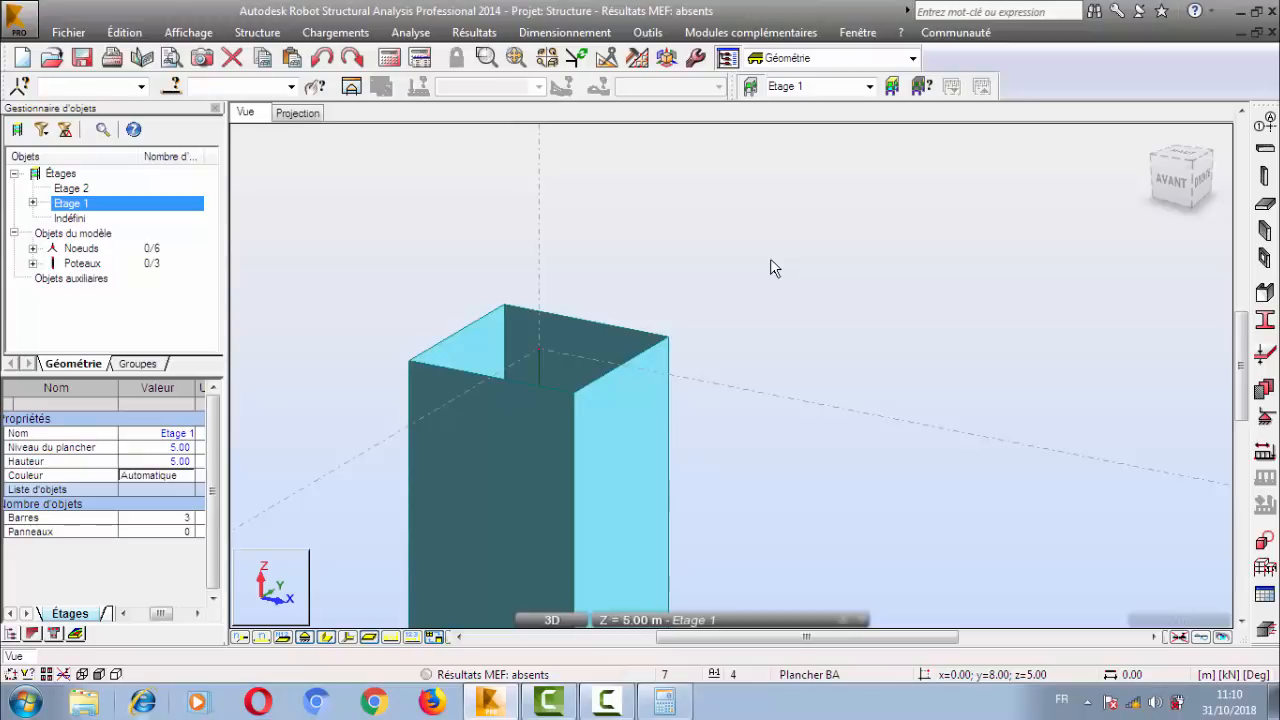
Turn off the section sketches in the 3D view and display the support symbols again.
{"action": "left_click", "coordinate": [322, 638]}
{"action": "scroll", "coordinate": [453, 392], "scroll_direction": "down", "scroll_amount": 5}
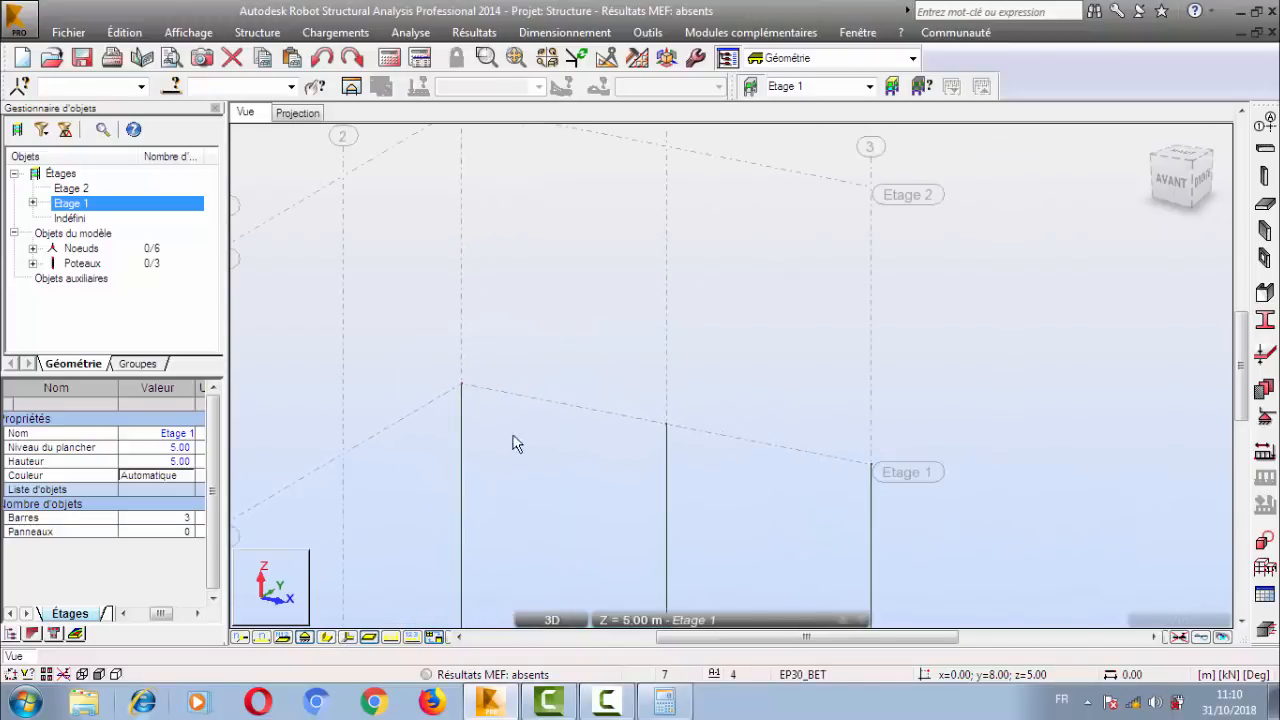
{"action": "scroll", "coordinate": [498, 297], "scroll_direction": "down", "scroll_amount": 2}
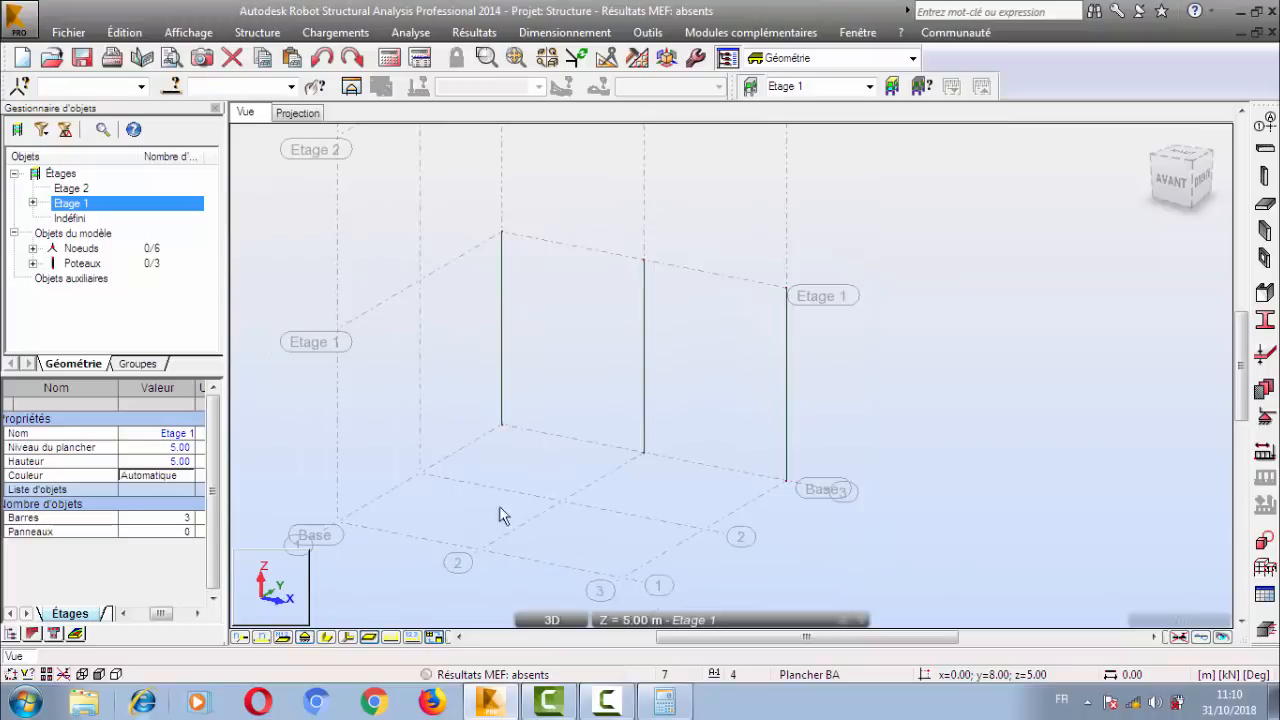
{"action": "left_click", "coordinate": [305, 637]}
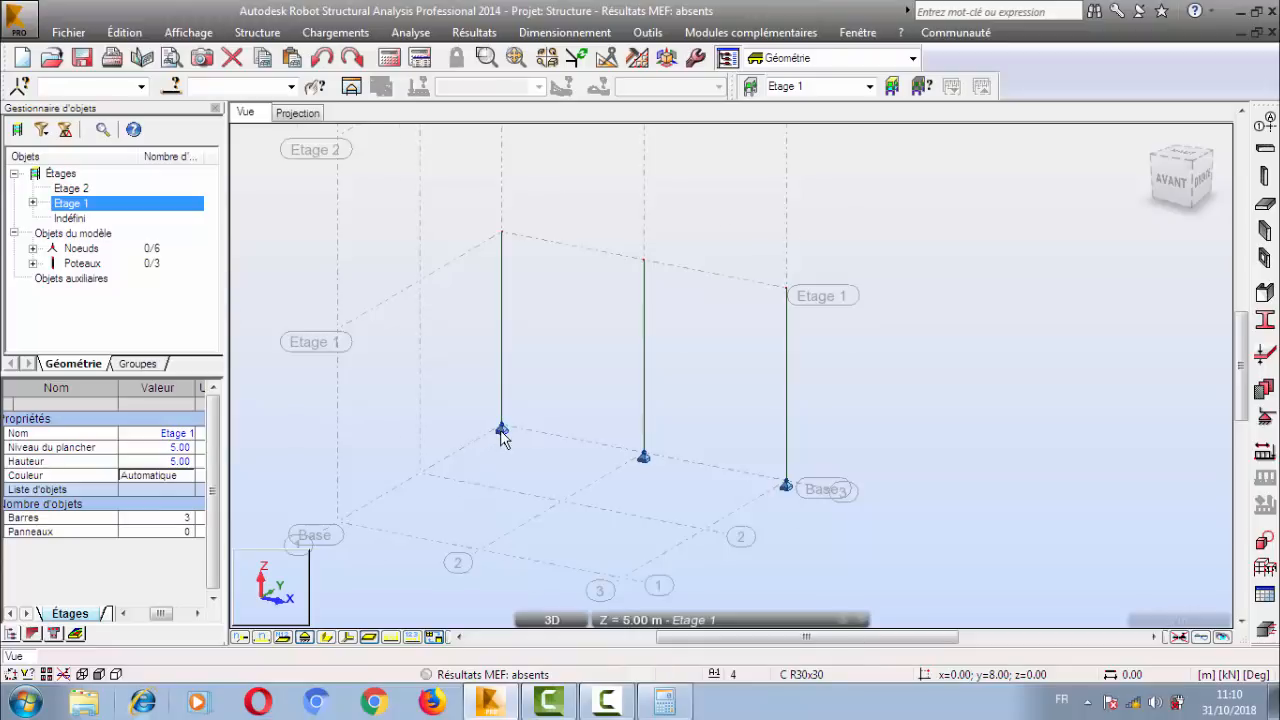
Examine the supports at the bases of the Etage 1 columns in the 3D view.
{"action": "scroll", "coordinate": [500, 432], "scroll_direction": "up", "scroll_amount": 3}
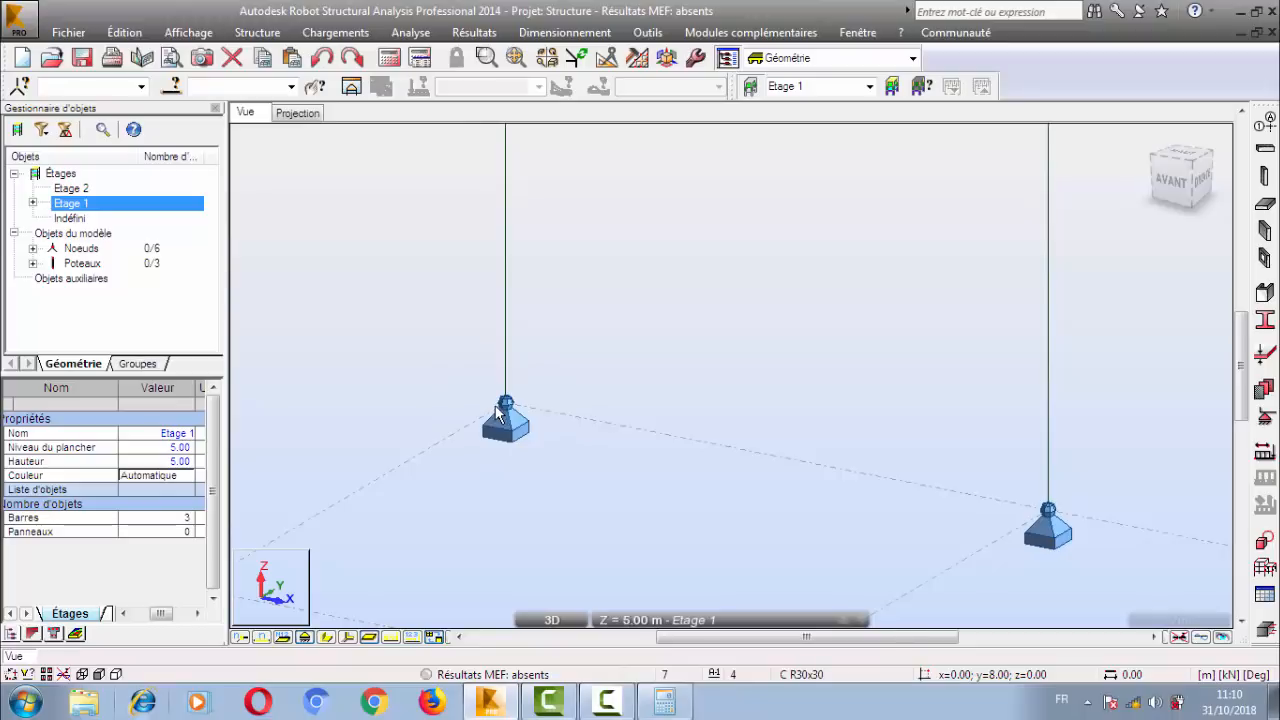
{"action": "scroll", "coordinate": [500, 415], "scroll_direction": "down", "scroll_amount": 5}
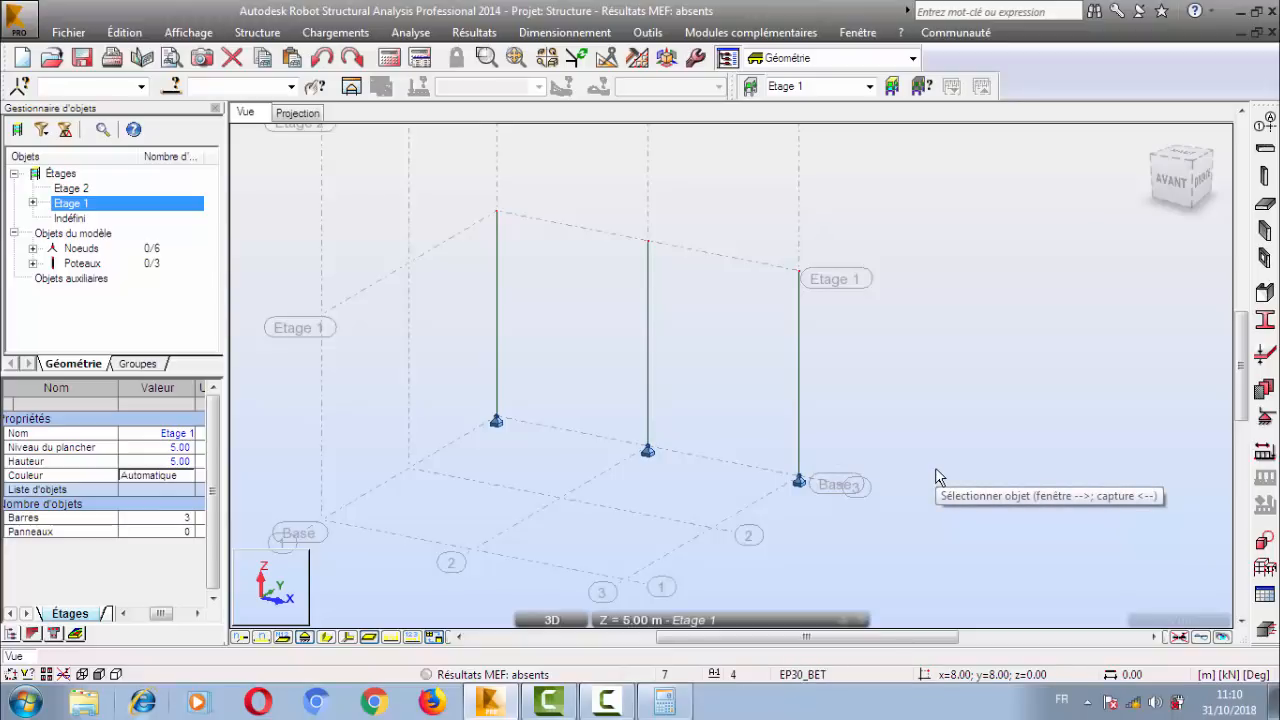
{"action": "scroll", "coordinate": [555, 421], "scroll_direction": "up", "scroll_amount": 5}
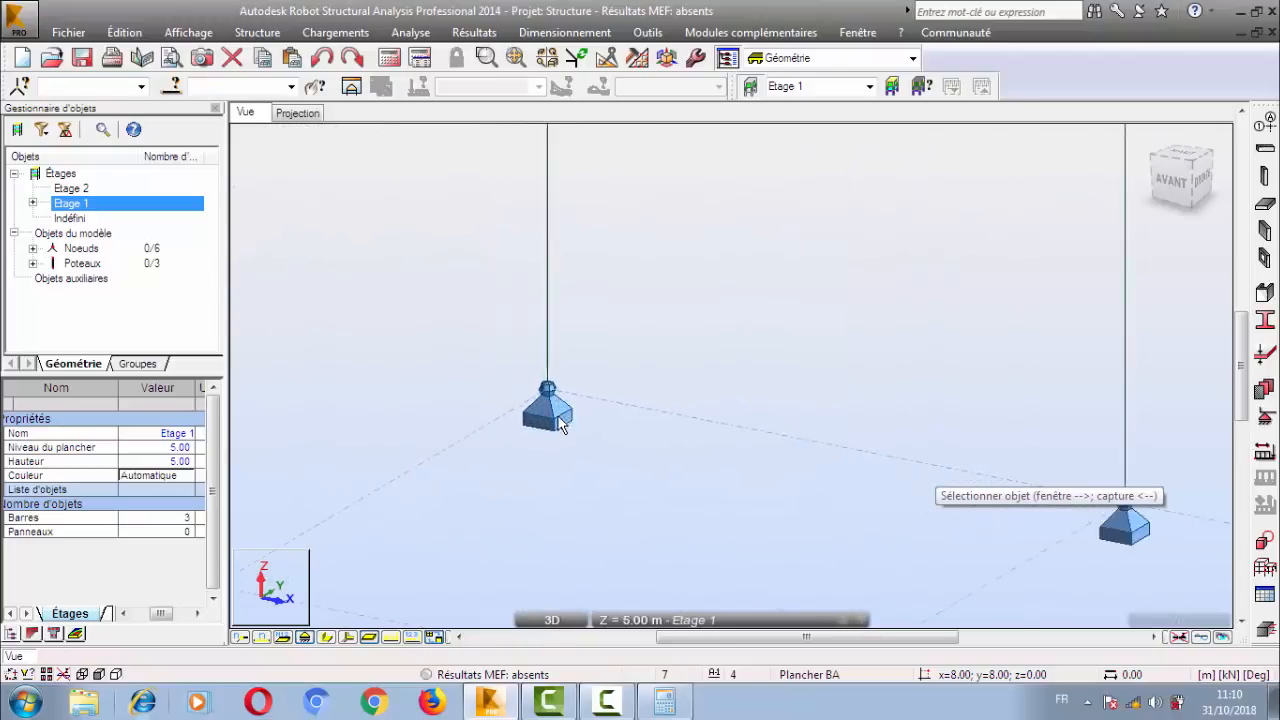
{"action": "scroll", "coordinate": [558, 417], "scroll_direction": "up", "scroll_amount": 1}
{"action": "scroll", "coordinate": [535, 455], "scroll_direction": "down", "scroll_amount": 1}
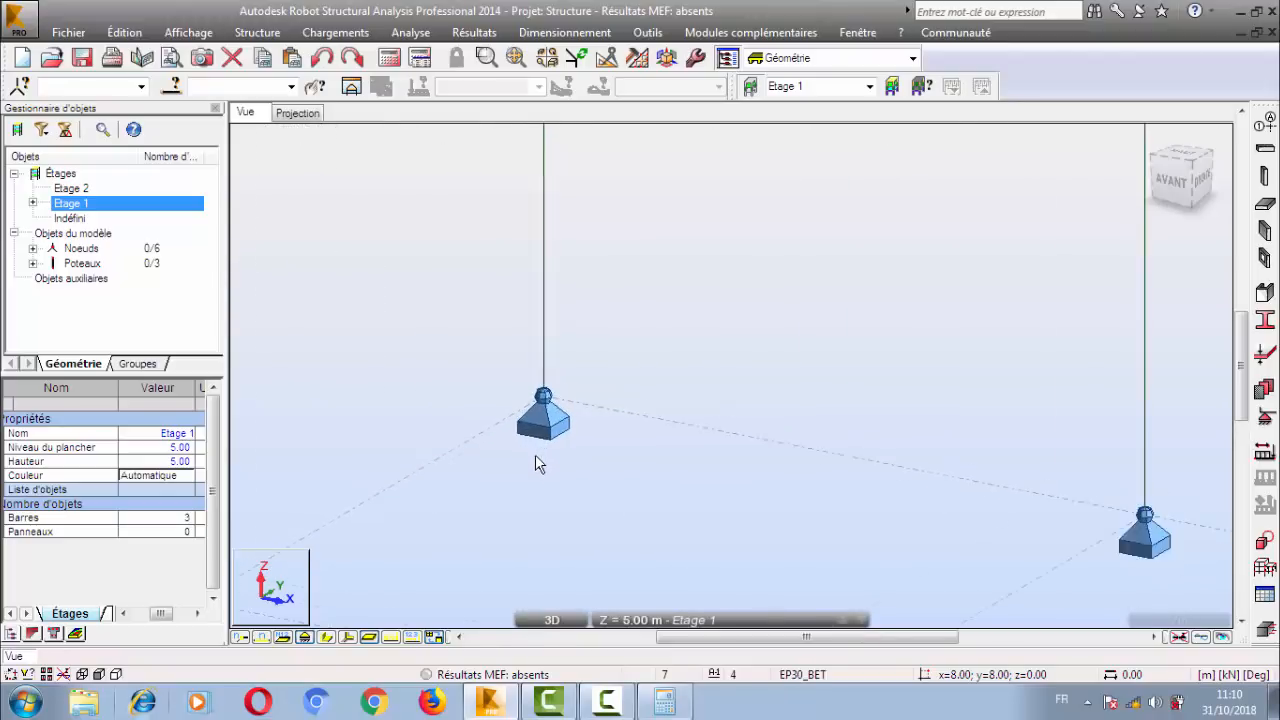
{"action": "scroll", "coordinate": [535, 456], "scroll_direction": "down", "scroll_amount": 3}
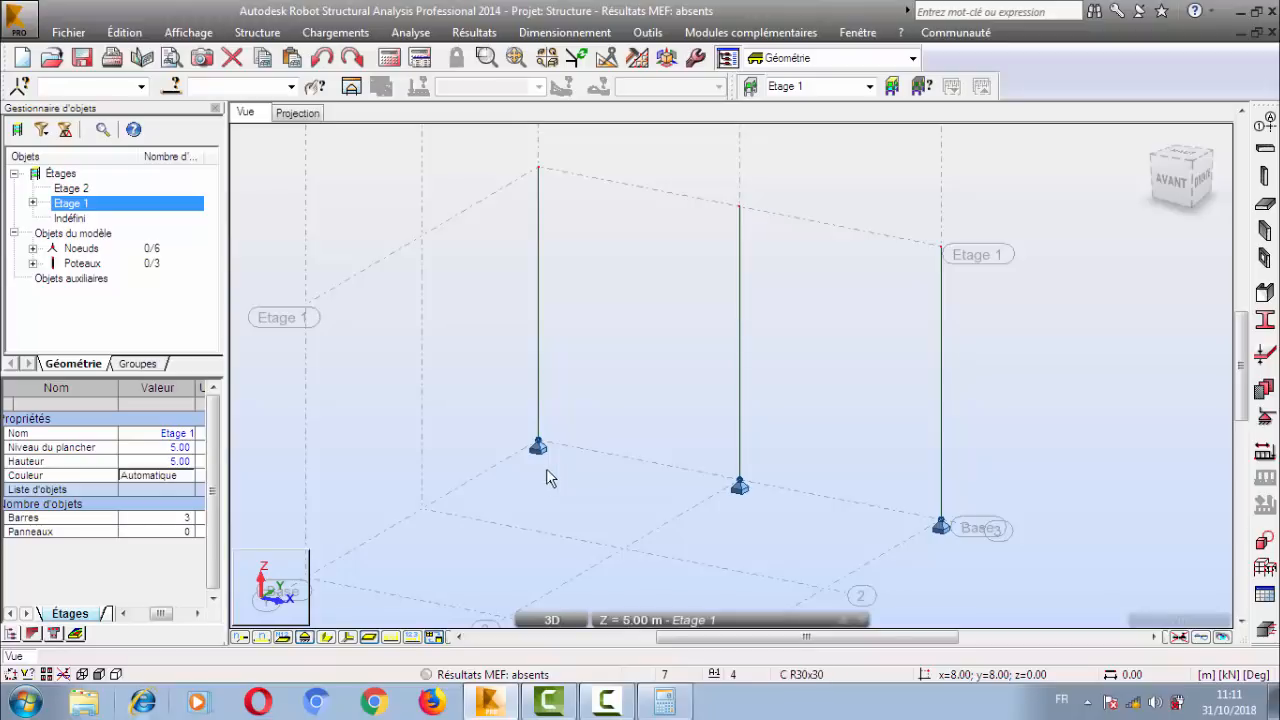
{"action": "middle_click_drag", "start_coordinate": [618, 317], "coordinate": [548, 300]}
{"action": "scroll", "coordinate": [526, 278], "scroll_direction": "down", "scroll_amount": 1}
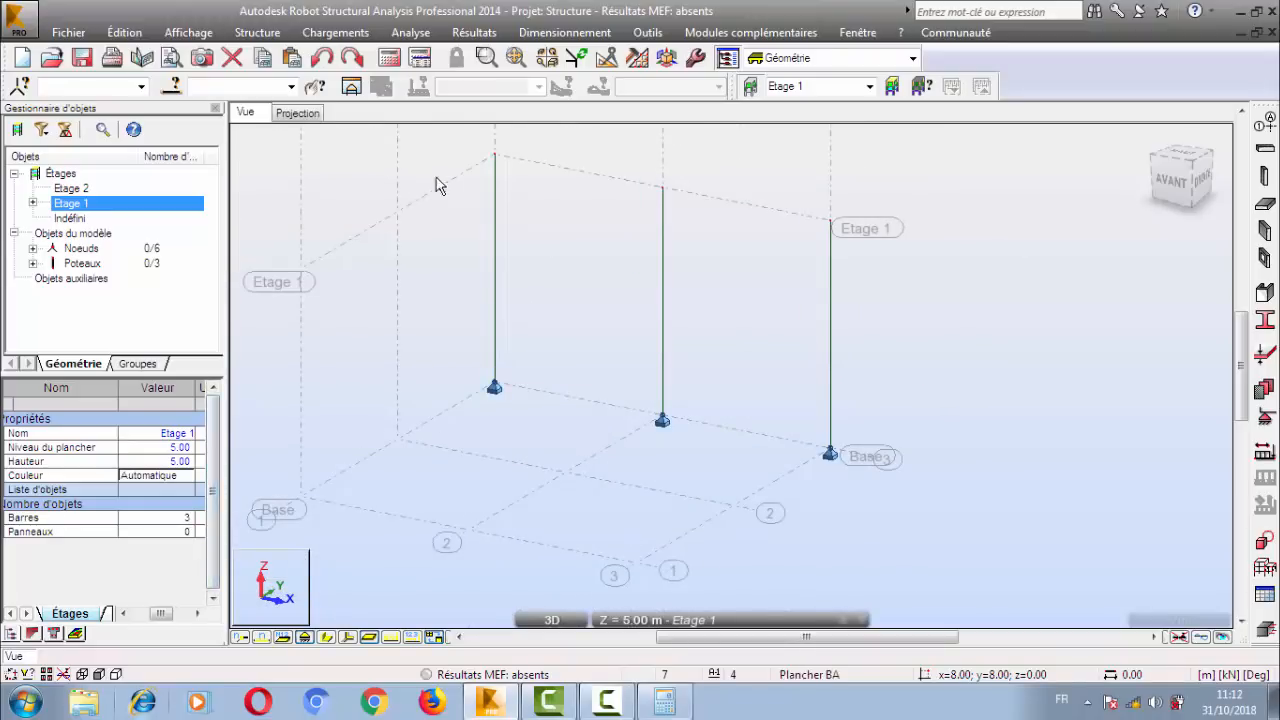
{"action": "middle_click_drag", "start_coordinate": [467, 254], "coordinate": [510, 311]}
{"action": "middle_click_drag", "start_coordinate": [591, 343], "coordinate": [574, 298]}
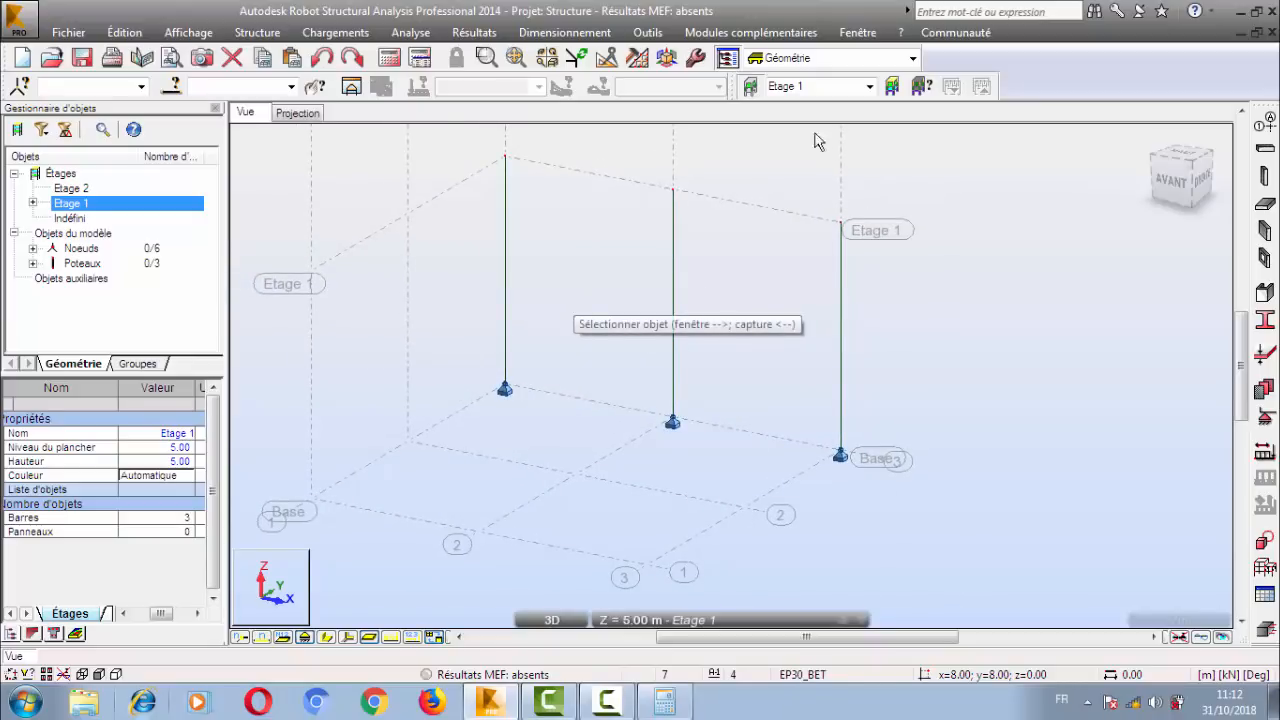
{"action": "middle_click_drag", "start_coordinate": [636, 367], "coordinate": [718, 357]}
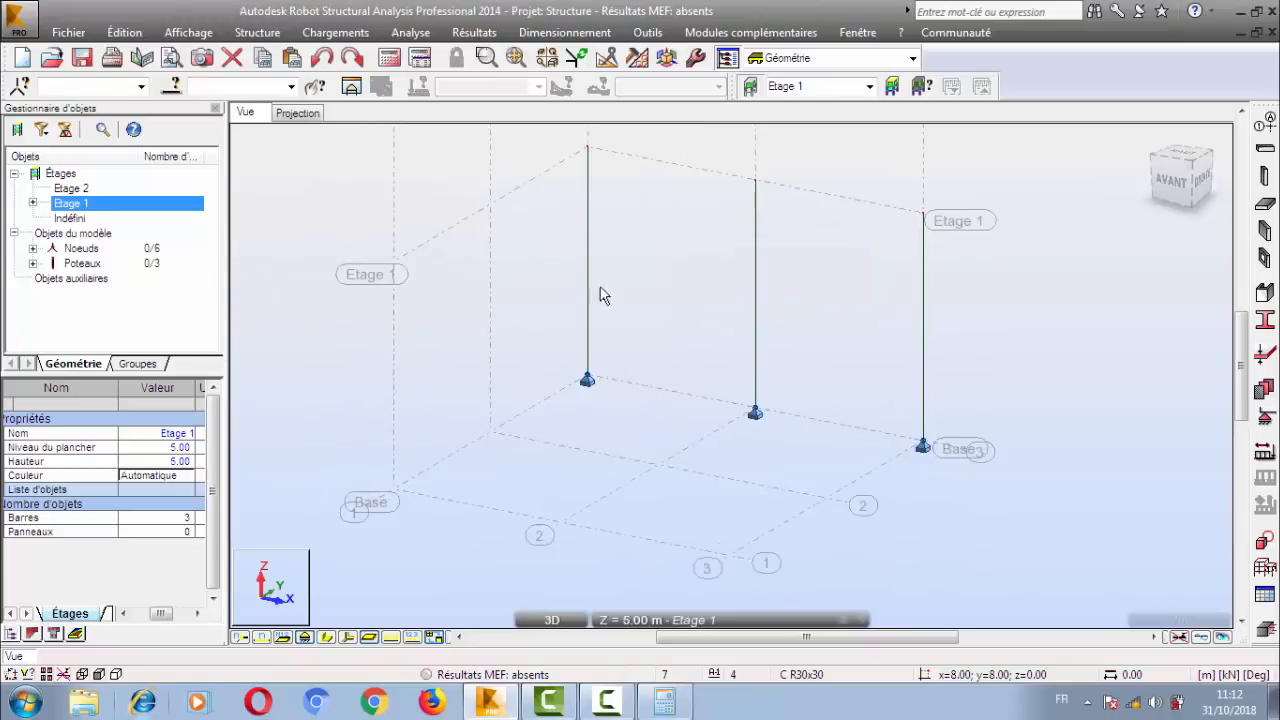
{"action": "middle_click_drag", "start_coordinate": [600, 291], "coordinate": [575, 313]}
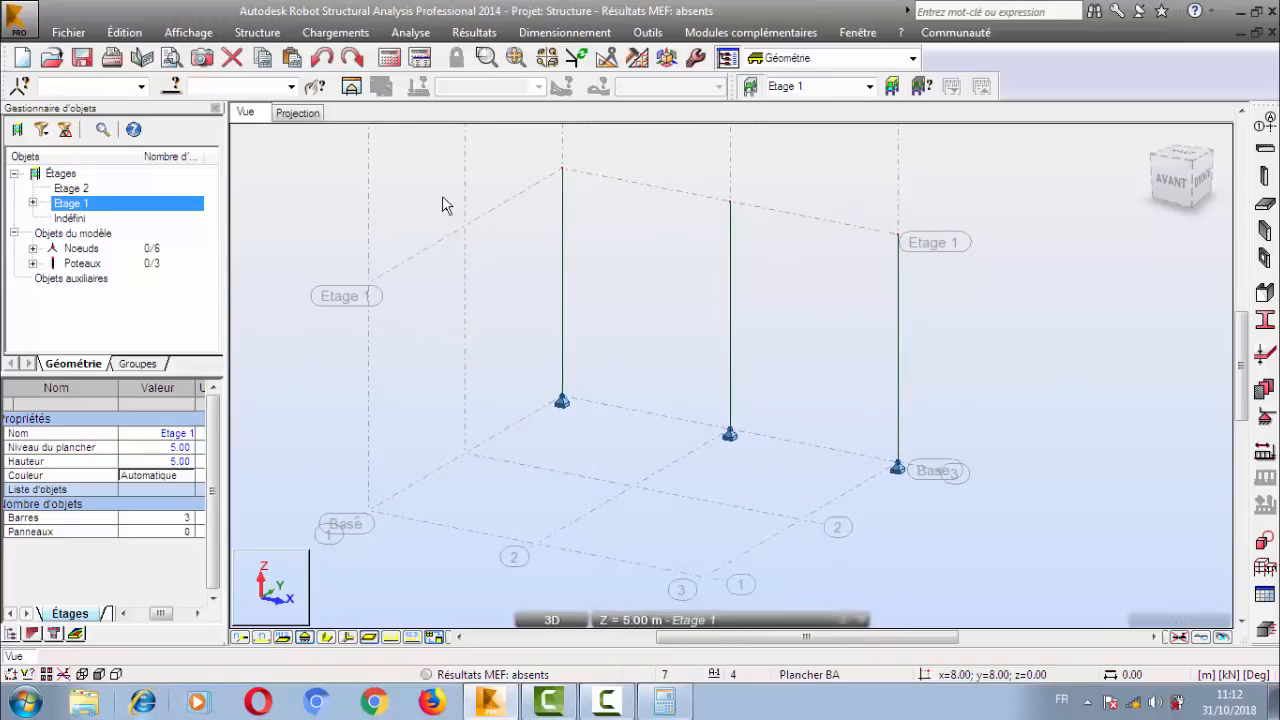
{"action": "middle_click_drag", "start_coordinate": [388, 300], "coordinate": [392, 292]}
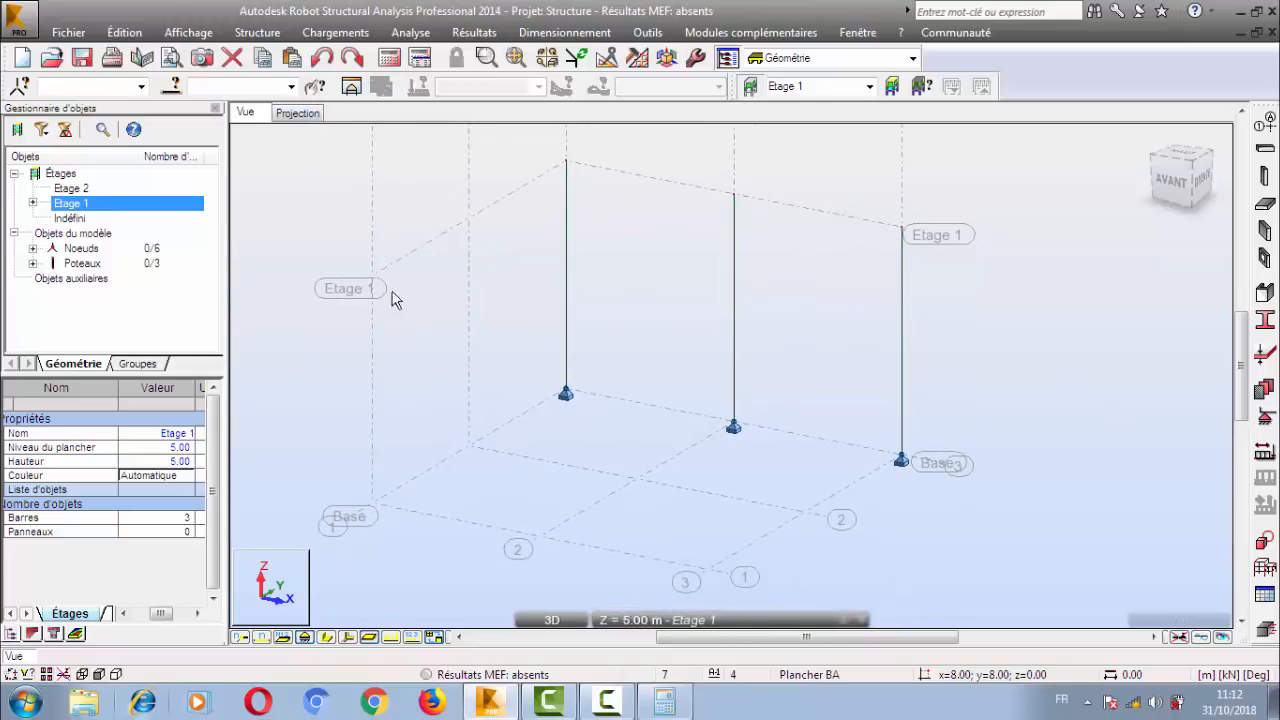
Try placing C R30x30 columns in the 3D view at X;Y = 0.00;4.00, 0.00;0.00 and 4.00;0.00 on Etage 1.
{"action": "left_click", "coordinate": [1262, 178]}
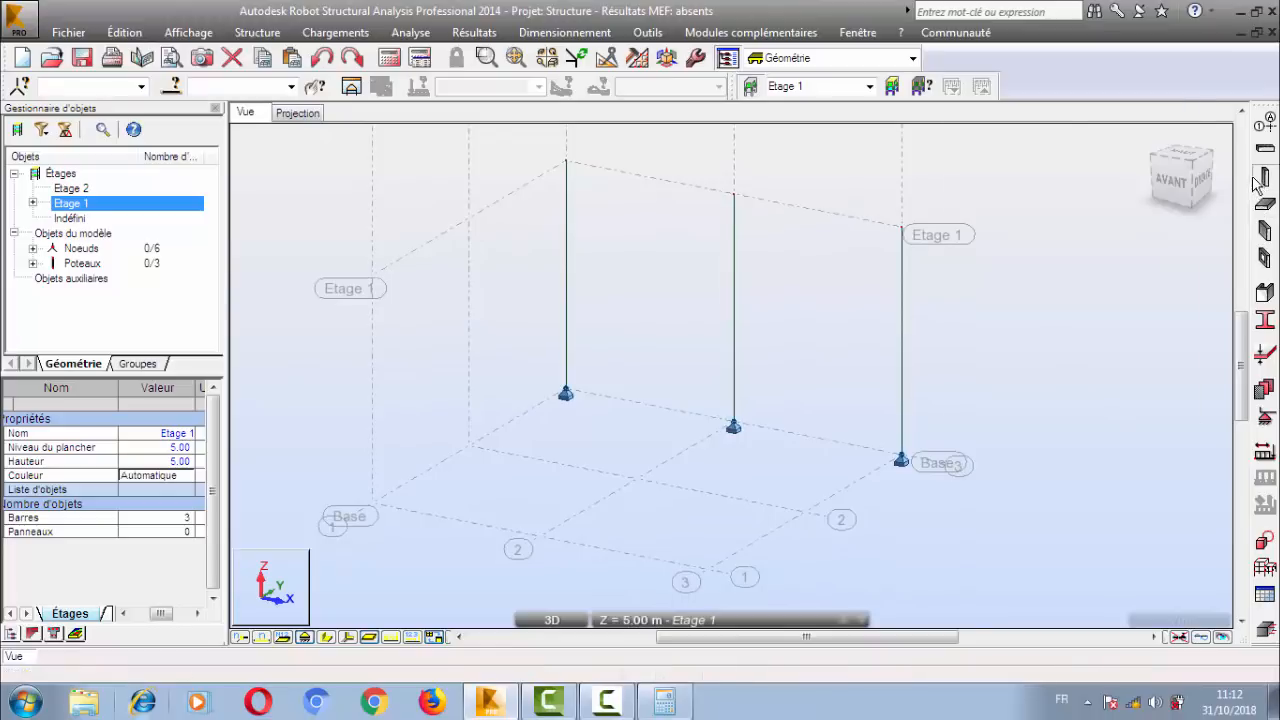
{"action": "left_click", "coordinate": [462, 228]}
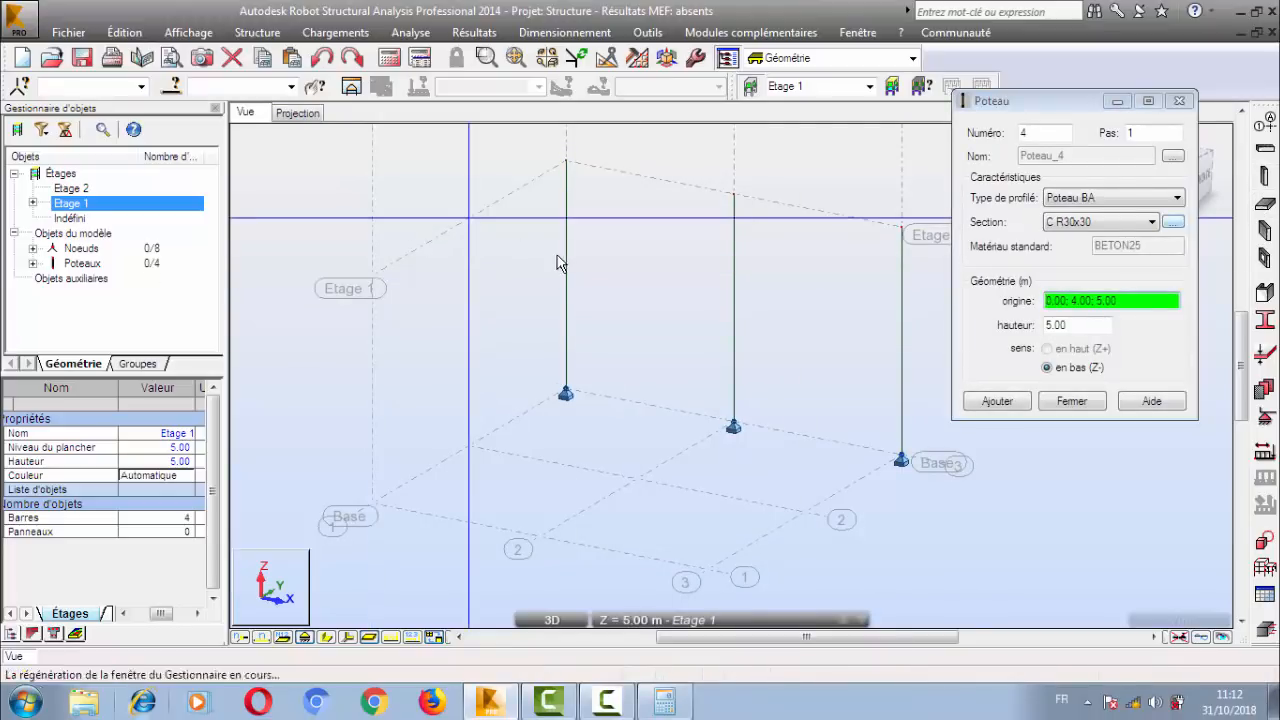
{"action": "left_click", "coordinate": [390, 283]}
{"action": "left_click", "coordinate": [288, 117]}
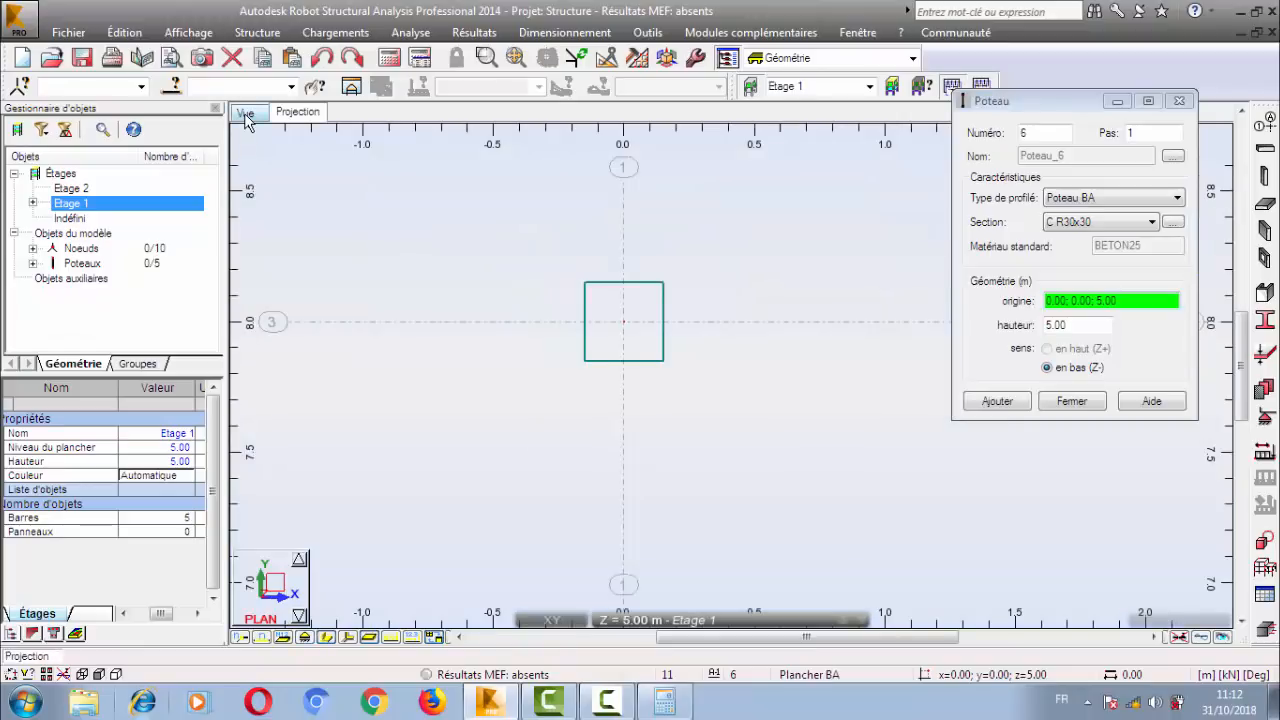
{"action": "left_click", "coordinate": [246, 114]}
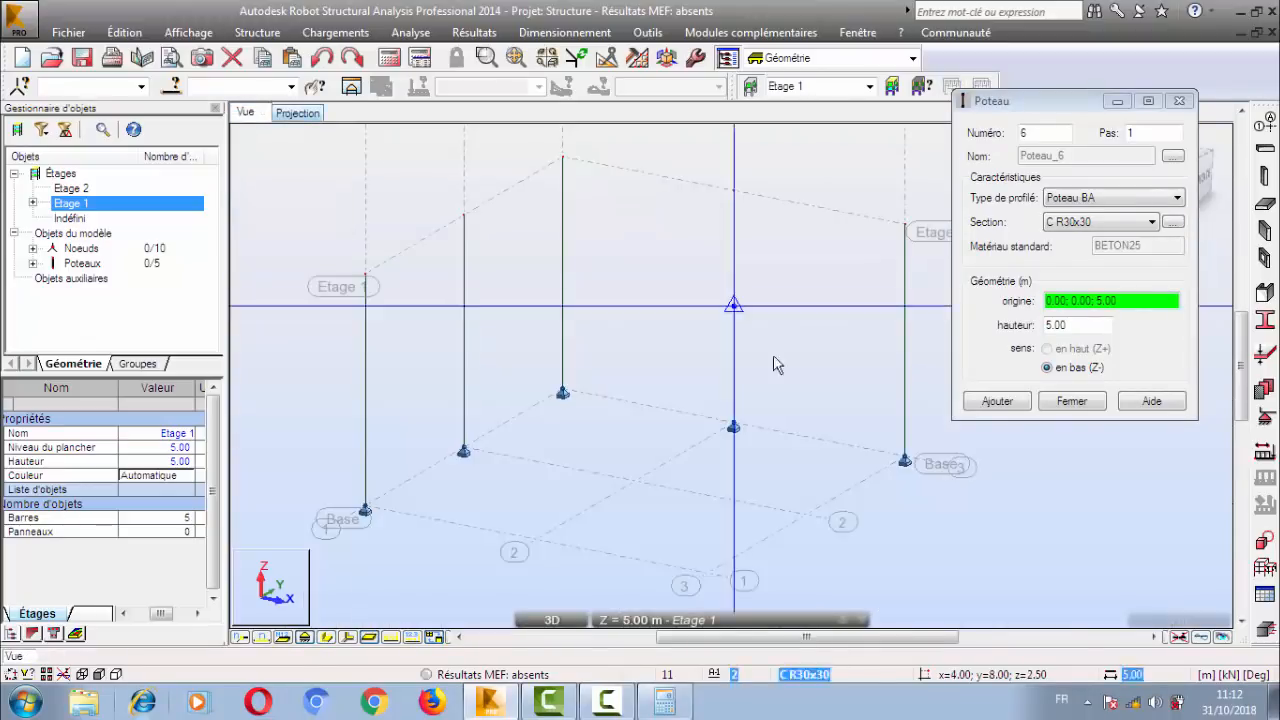
{"action": "left_click", "coordinate": [549, 308]}
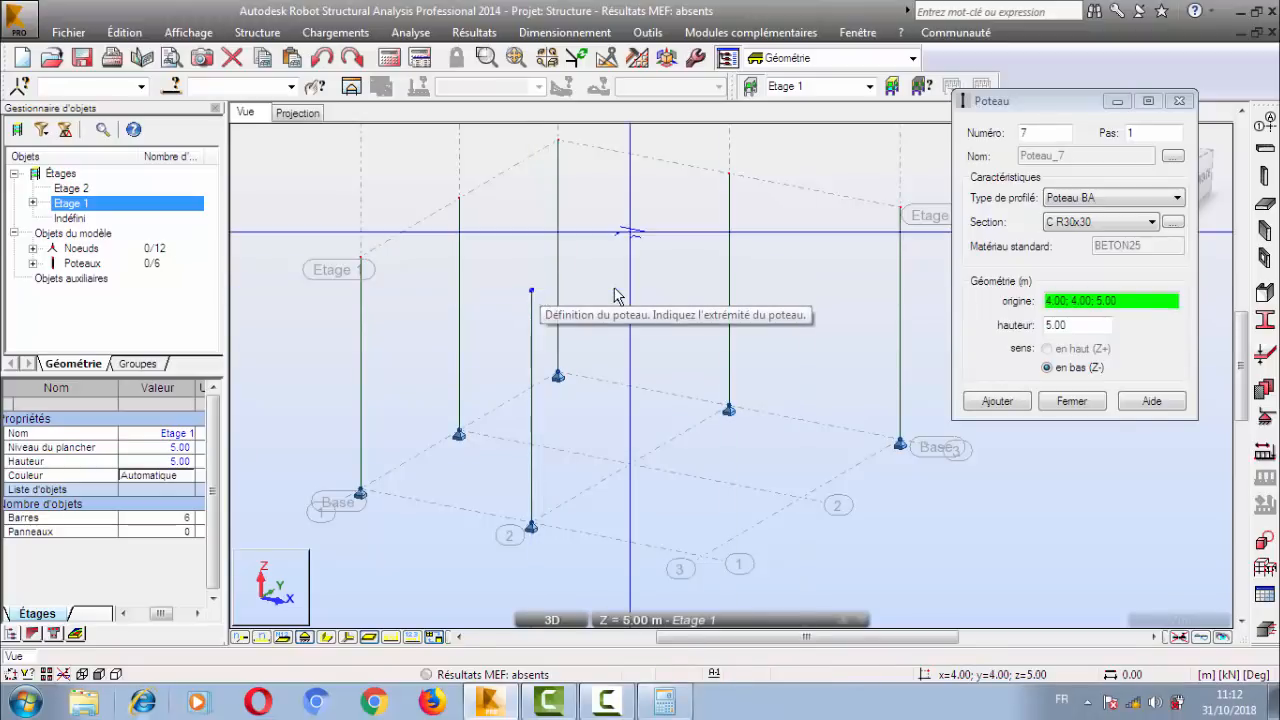
Undo the three columns placed in the 3D view and close the column definition.
{"action": "key", "text": "ctrl+z"}
{"action": "key", "text": "ctrl+z"}
{"action": "key", "text": "ctrl+z"}
{"action": "key", "text": "ctrl+z"}
{"action": "key", "text": "ctrl+z"}
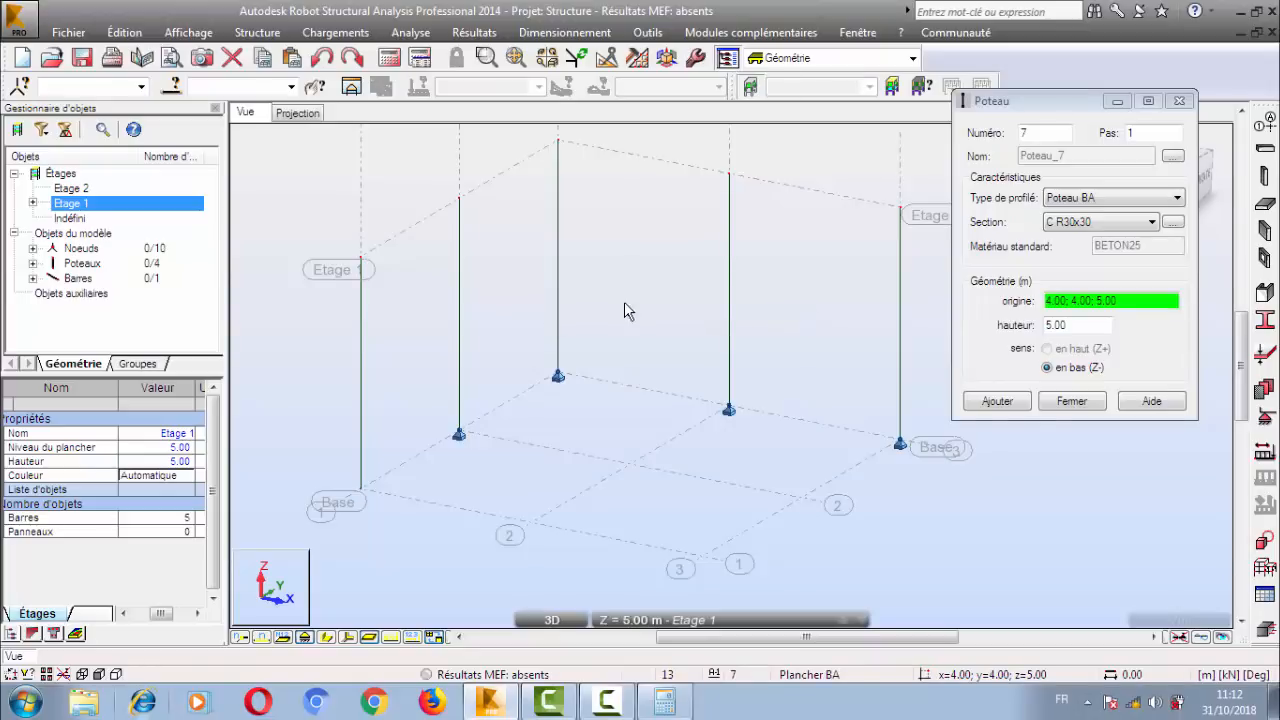
{"action": "key", "text": "ctrl+z"}
{"action": "key", "text": "ctrl+z"}
{"action": "middle_click_drag", "start_coordinate": [829, 319], "coordinate": [699, 302]}
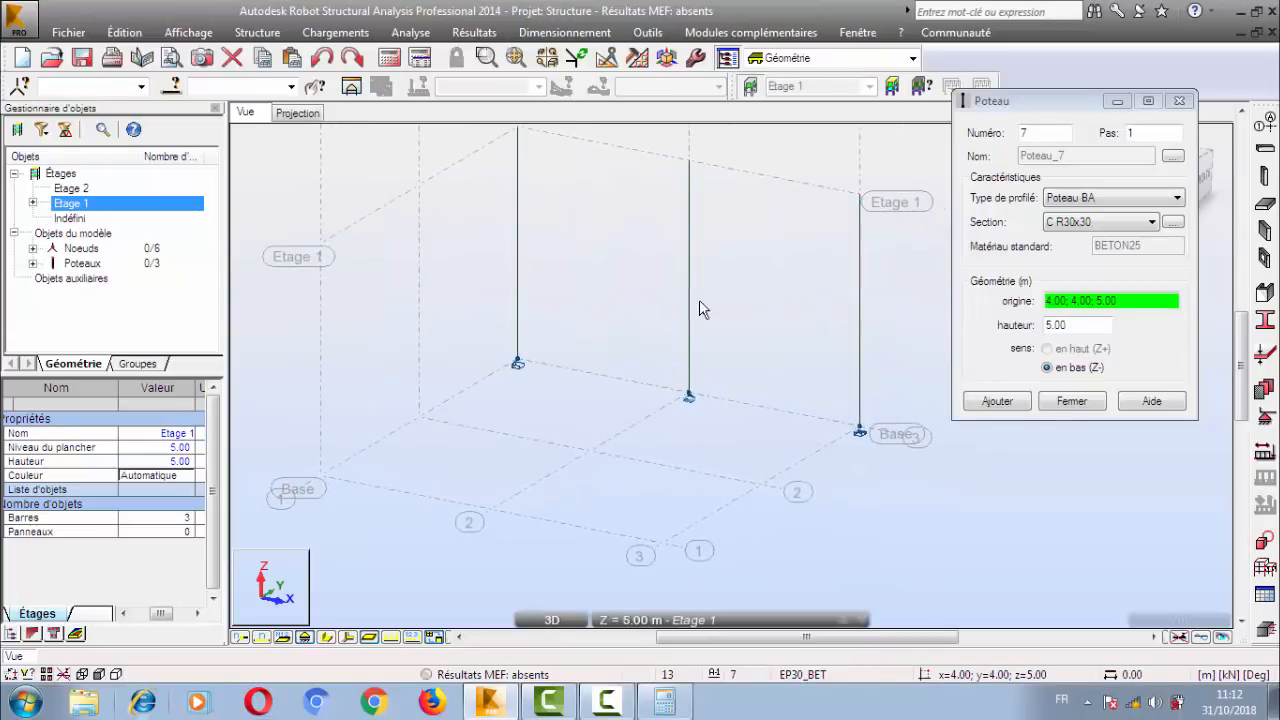
{"action": "left_click", "coordinate": [1071, 401]}
Select the three columns along Y = 8.00 in the plan projection and return to the 3D view.
{"action": "middle_click_drag", "start_coordinate": [612, 330], "coordinate": [682, 360]}
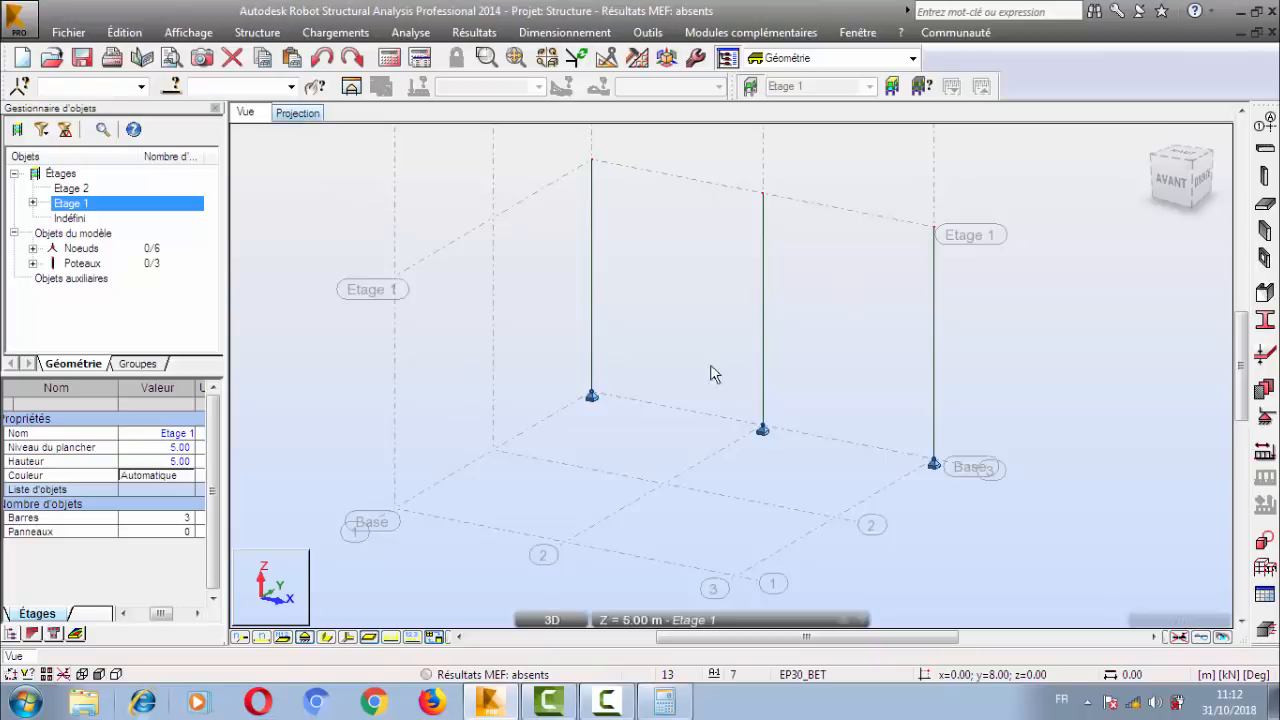
{"action": "left_click", "coordinate": [298, 113]}
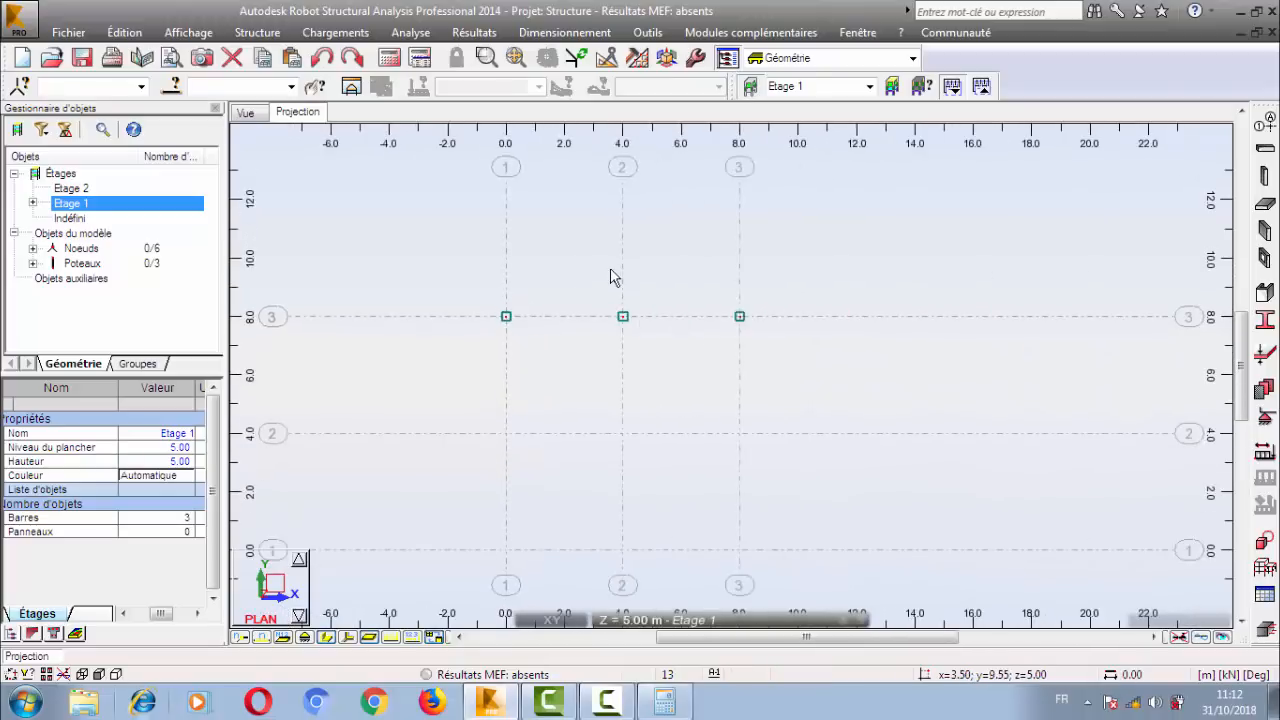
{"action": "left_click_drag", "start_coordinate": [524, 258], "coordinate": [937, 290]}
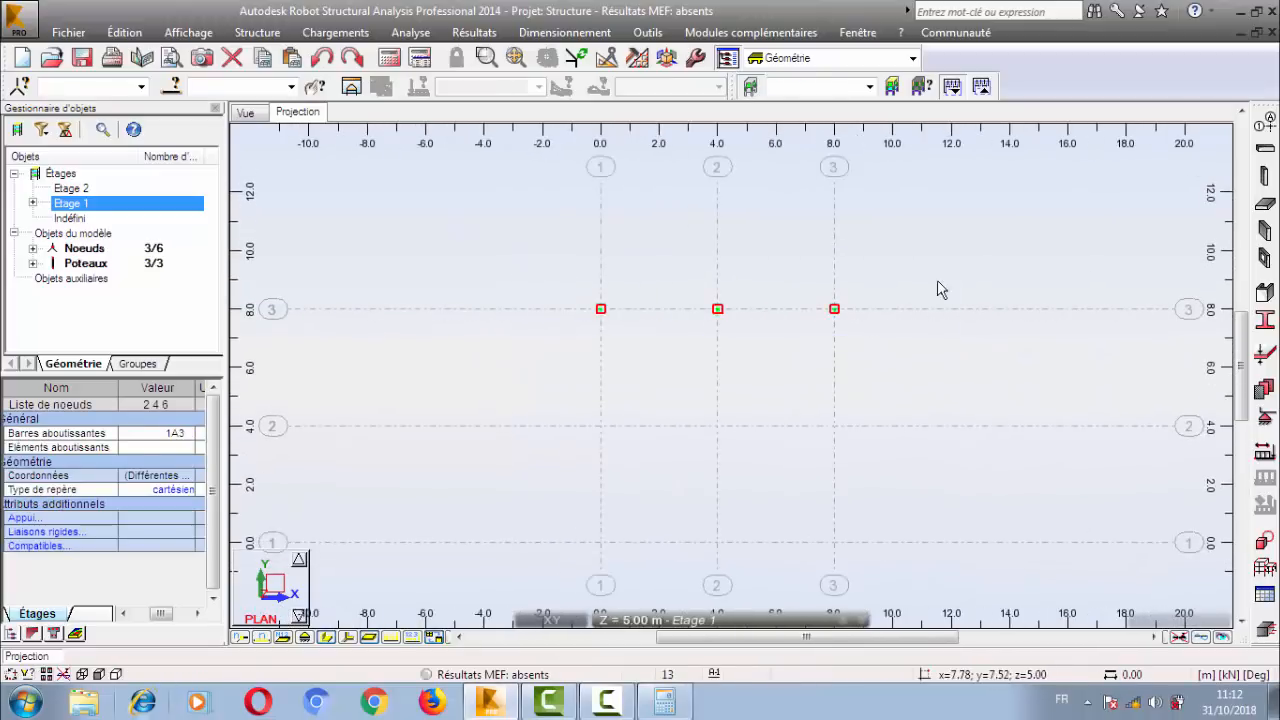
{"action": "left_click", "coordinate": [245, 112]}
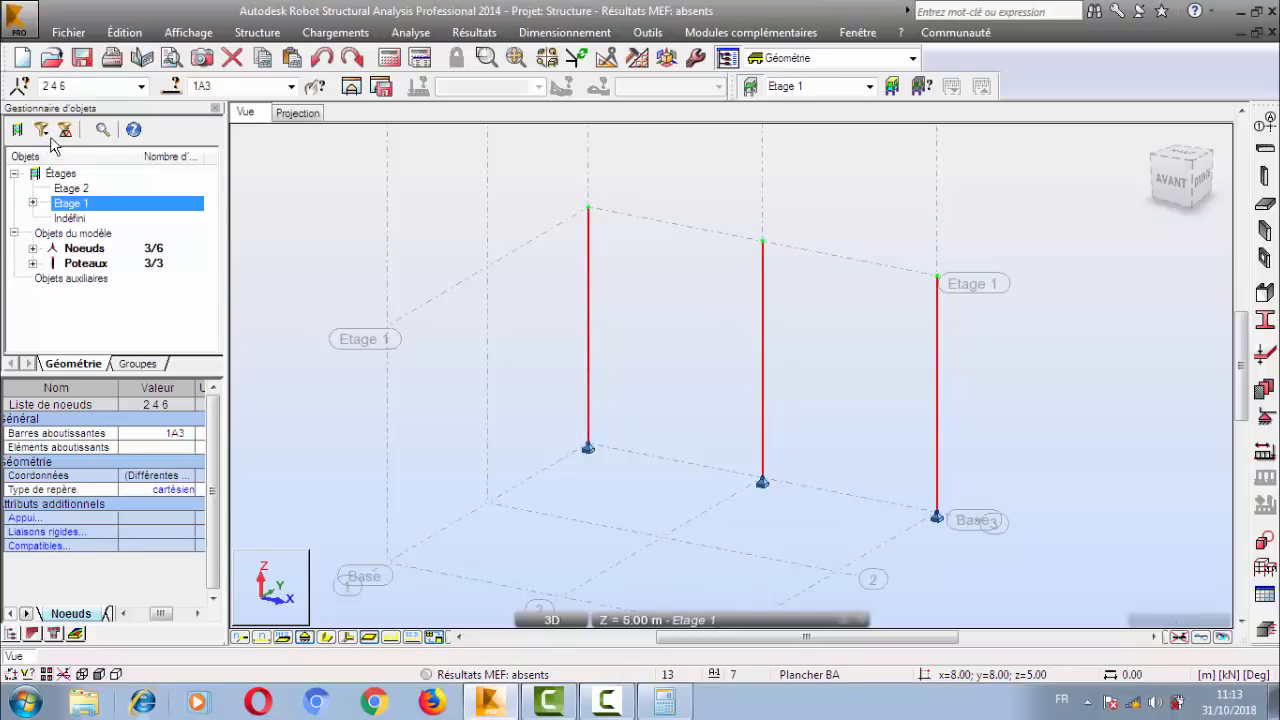
Try selecting the three Etage 1 columns individually and together with window and capture selections in the 3D view.
{"action": "left_click", "coordinate": [545, 314]}
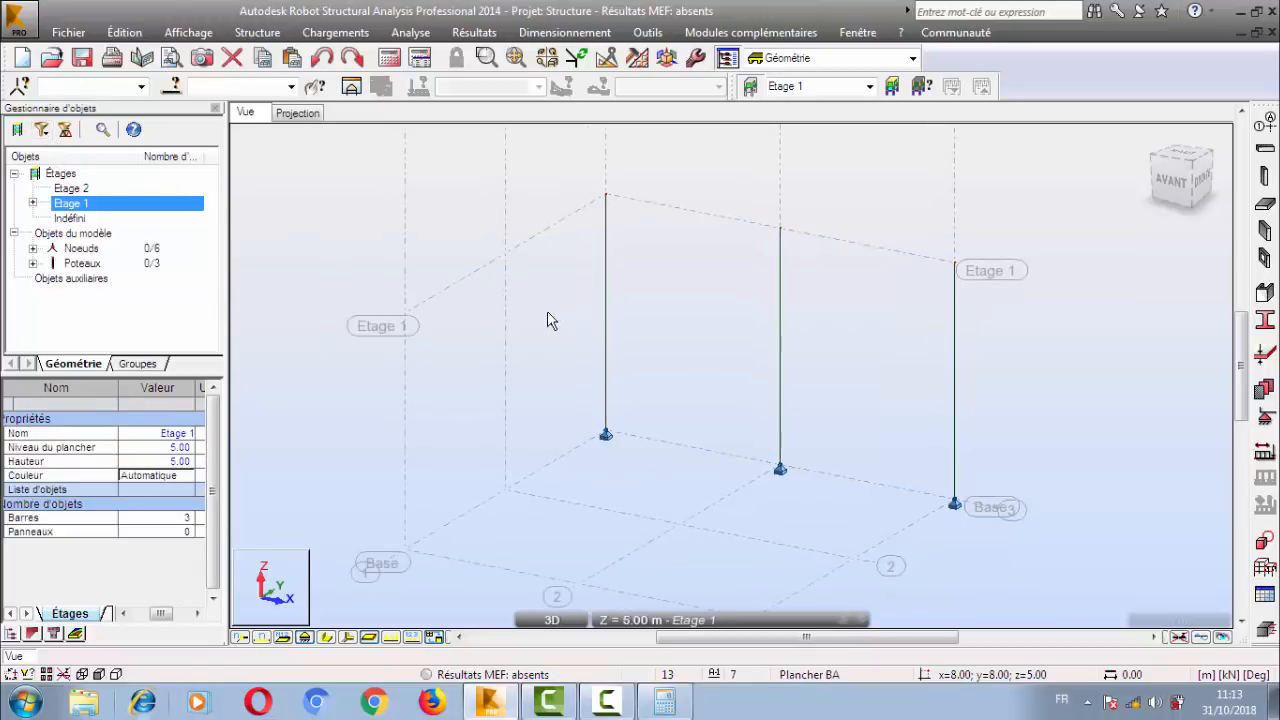
{"action": "left_click_drag", "start_coordinate": [962, 304], "coordinate": [808, 304]}
{"action": "left_click", "coordinate": [768, 286]}
{"action": "left_click_drag", "start_coordinate": [613, 233], "coordinate": [568, 265]}
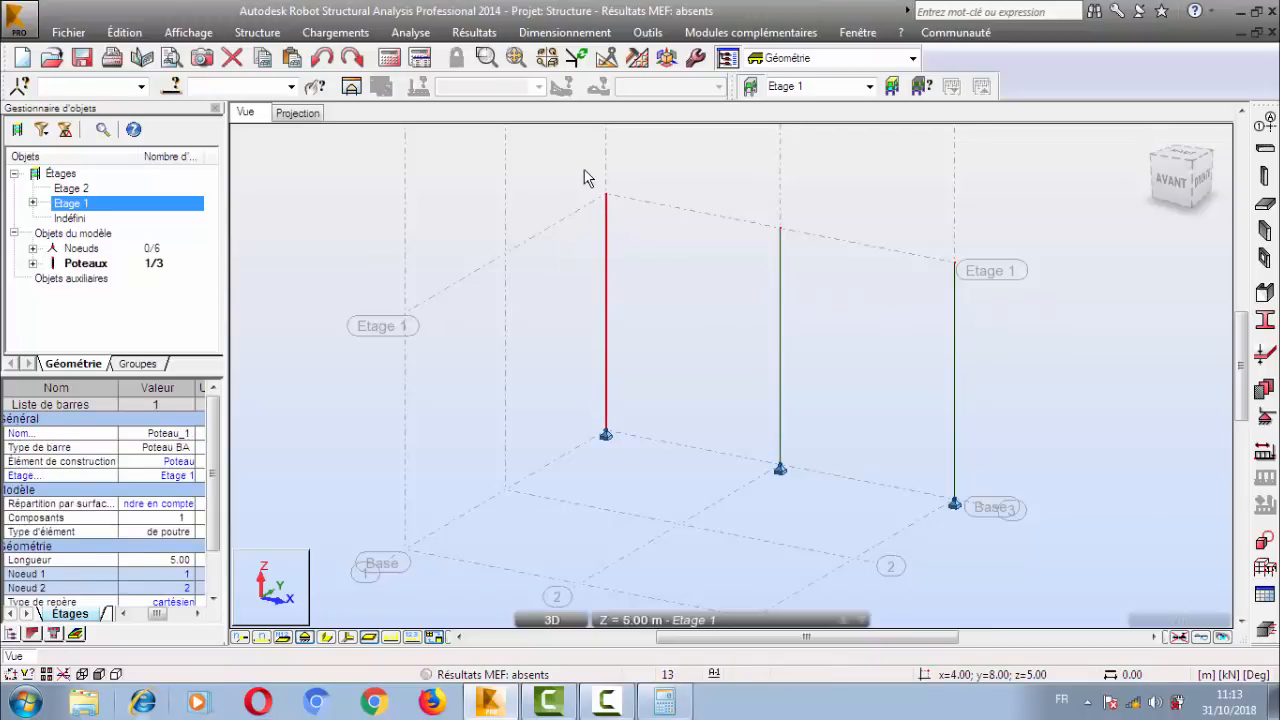
{"action": "left_click_drag", "start_coordinate": [583, 169], "coordinate": [638, 229]}
{"action": "left_click", "coordinate": [655, 255]}
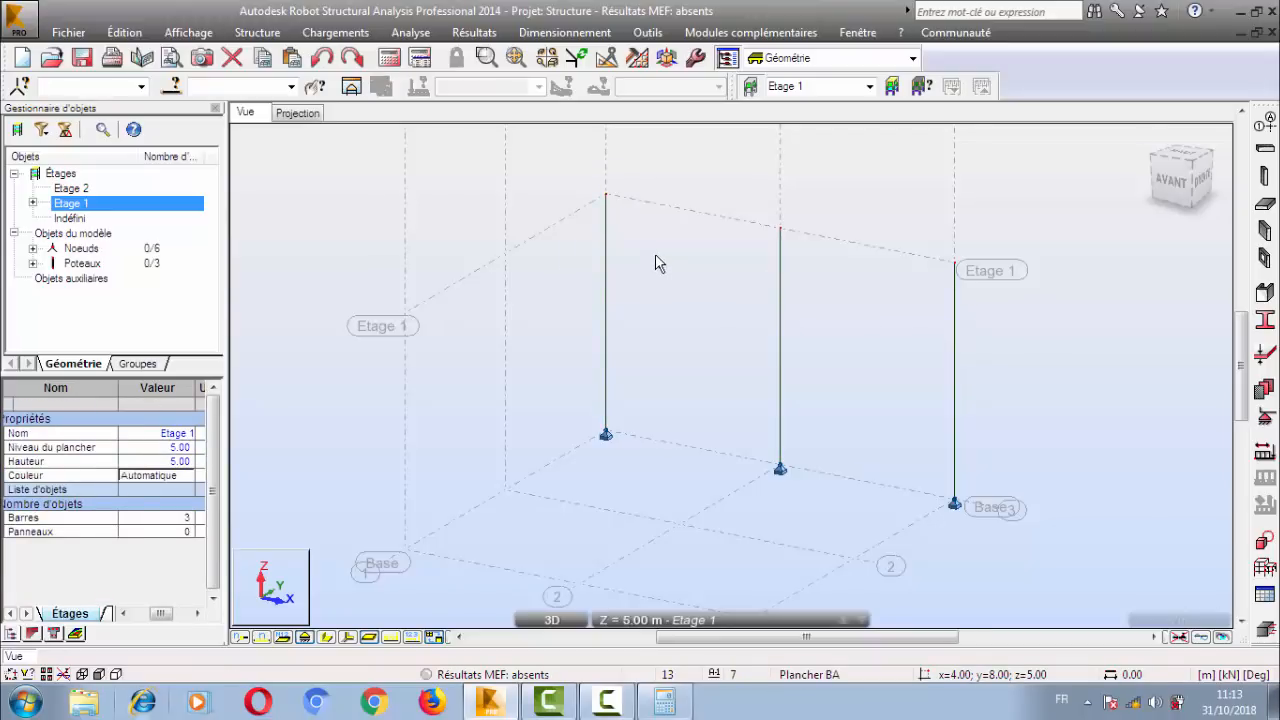
{"action": "left_click_drag", "start_coordinate": [552, 160], "coordinate": [975, 316]}
{"action": "left_click", "coordinate": [975, 316]}
Try capture and window selections on the column at X;Y = 8.00;8.00 and a capture selection on the other two columns.
{"action": "left_click_drag", "start_coordinate": [260, 174], "coordinate": [386, 308]}
{"action": "left_click_drag", "start_coordinate": [436, 157], "coordinate": [327, 280]}
{"action": "left_click_drag", "start_coordinate": [1036, 181], "coordinate": [851, 284]}
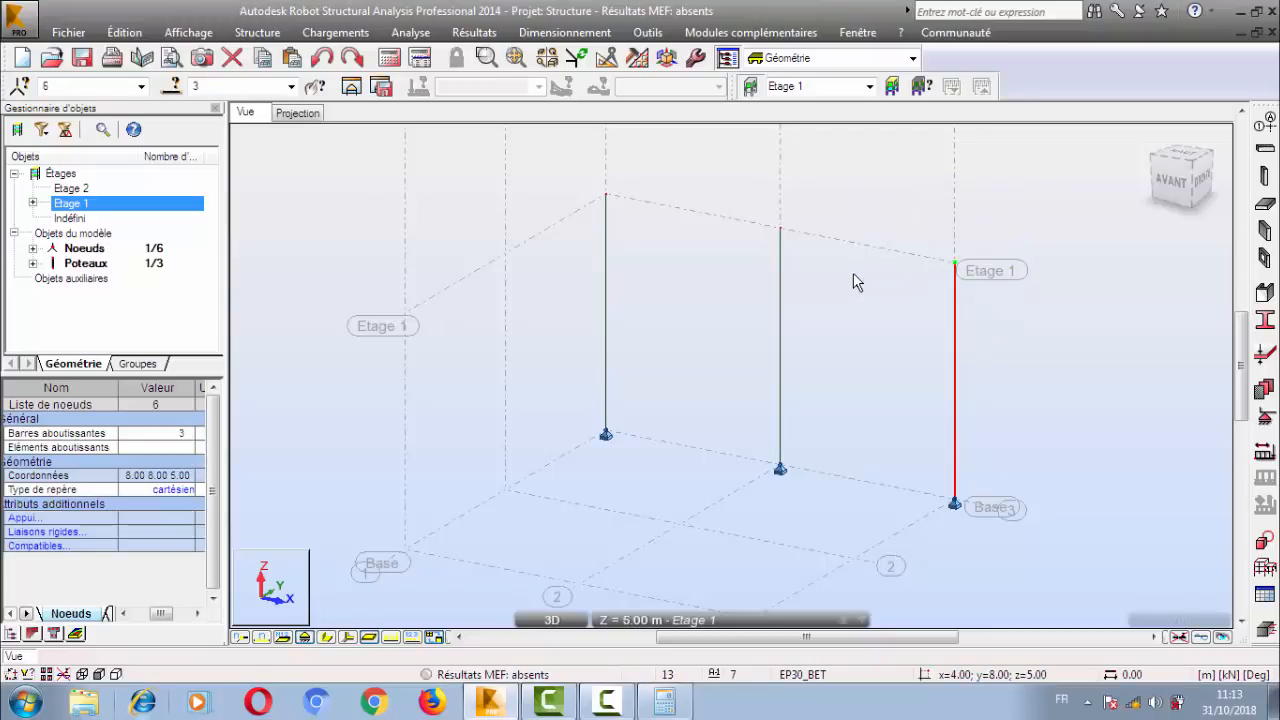
{"action": "left_click", "coordinate": [862, 186]}
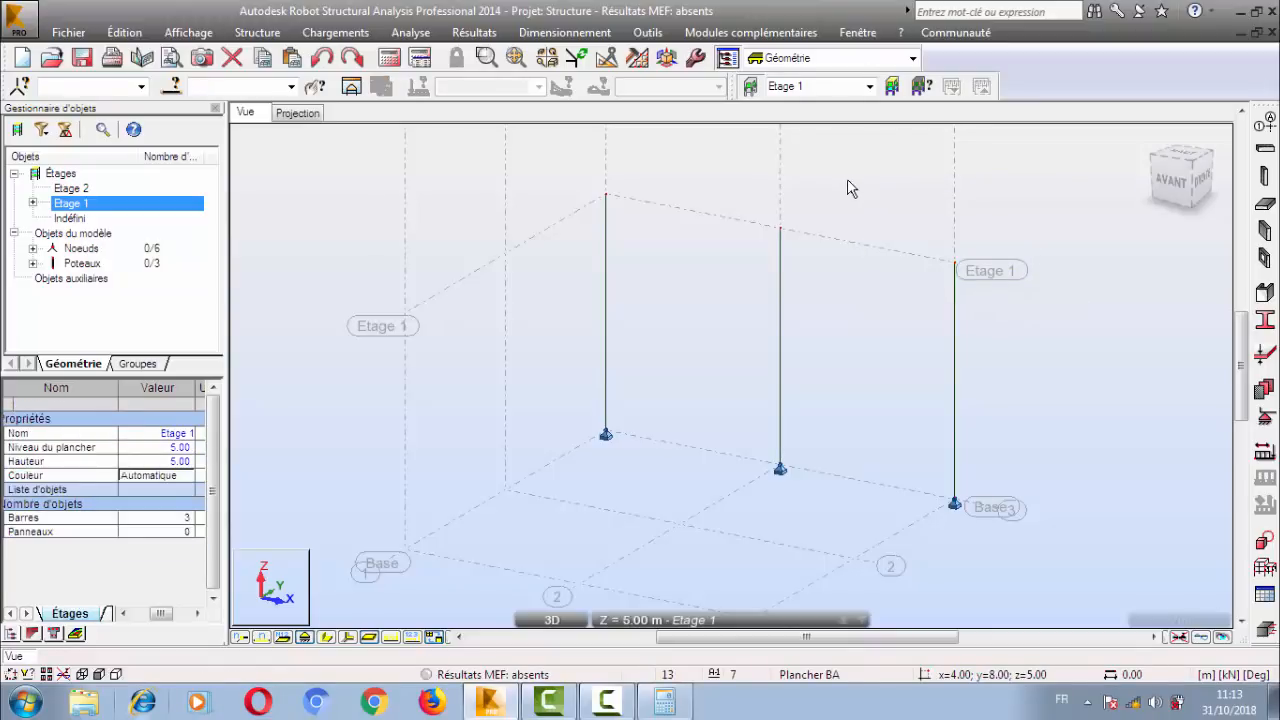
{"action": "left_click_drag", "start_coordinate": [847, 177], "coordinate": [1040, 326]}
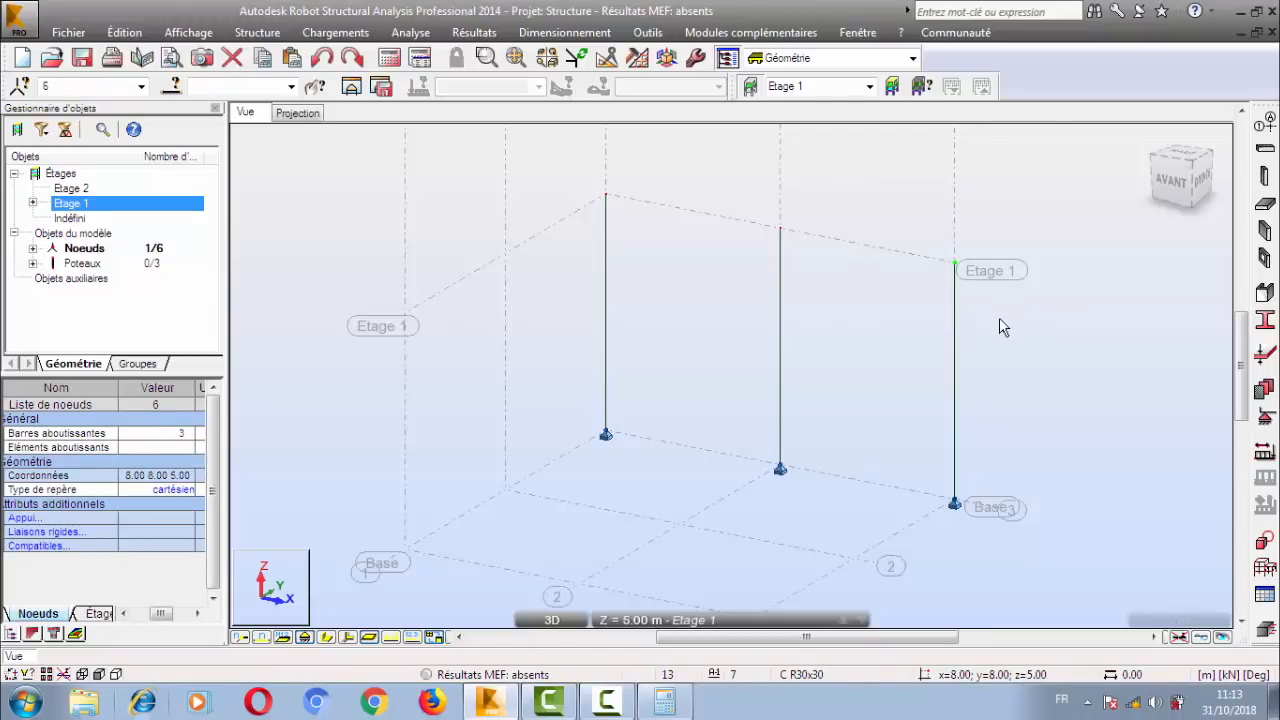
{"action": "left_click", "coordinate": [999, 318]}
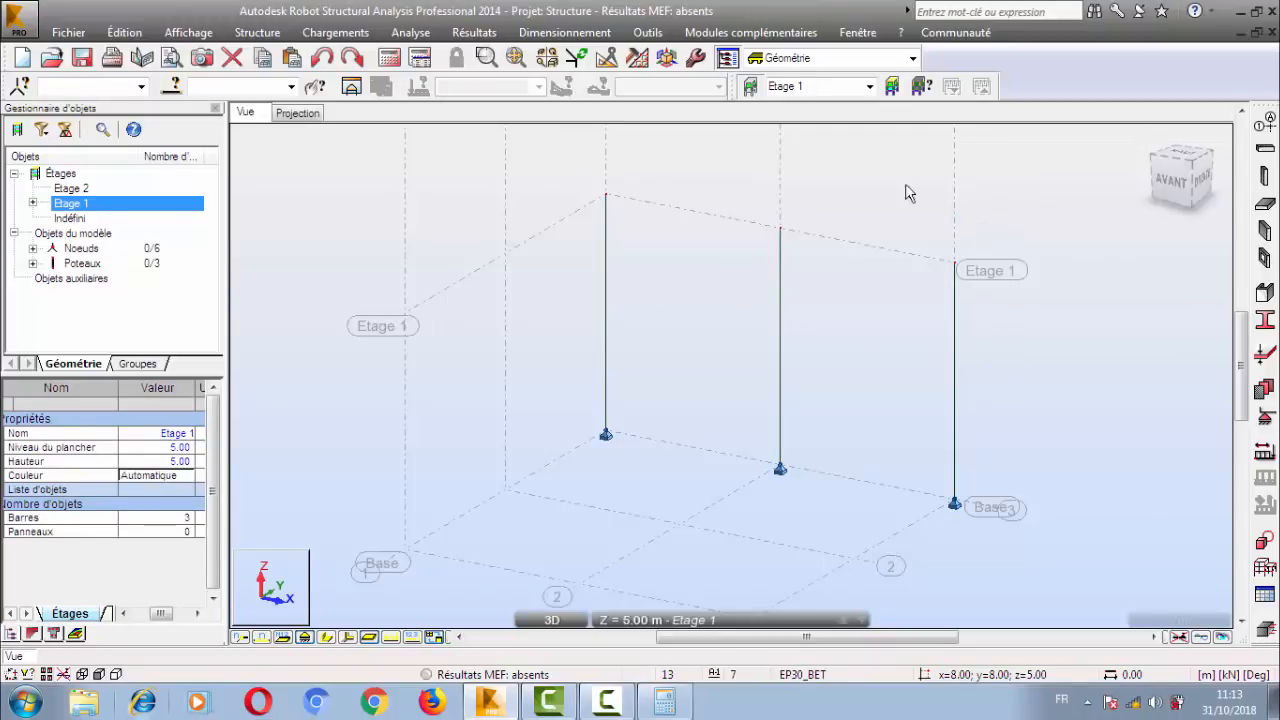
{"action": "left_click_drag", "start_coordinate": [986, 180], "coordinate": [520, 259]}
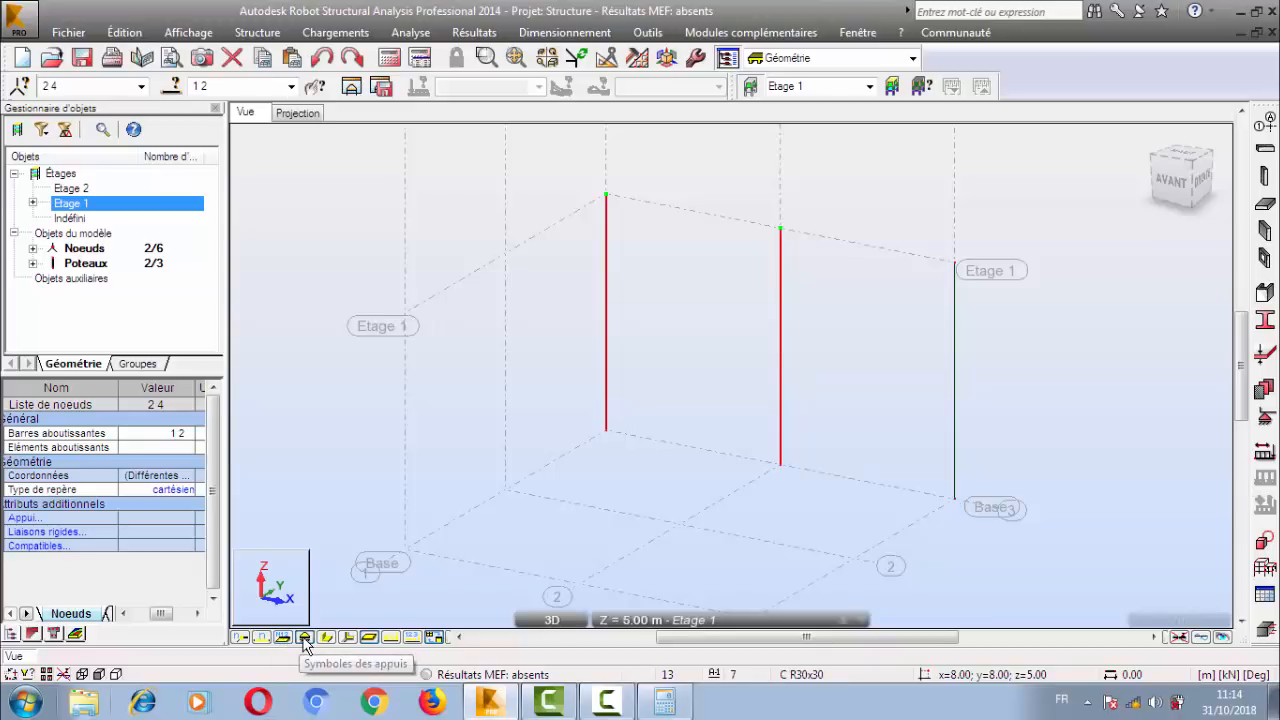
Toggle the support symbols and neighbouring display attributes off and on in the 3D view, leaving the support symbols displayed.
{"action": "left_click", "coordinate": [305, 641]}
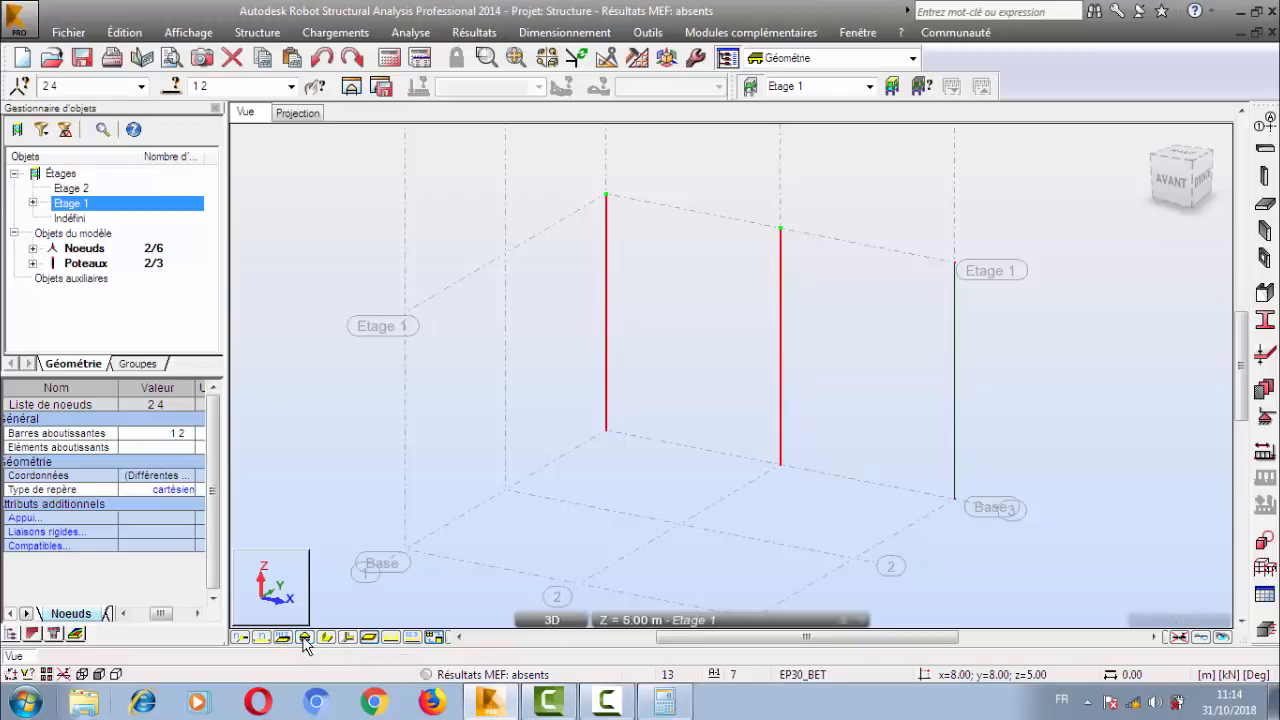
{"action": "left_click", "coordinate": [305, 638]}
{"action": "left_click", "coordinate": [305, 638]}
{"action": "left_click", "coordinate": [304, 639]}
{"action": "left_click", "coordinate": [327, 640]}
{"action": "left_click", "coordinate": [327, 640]}
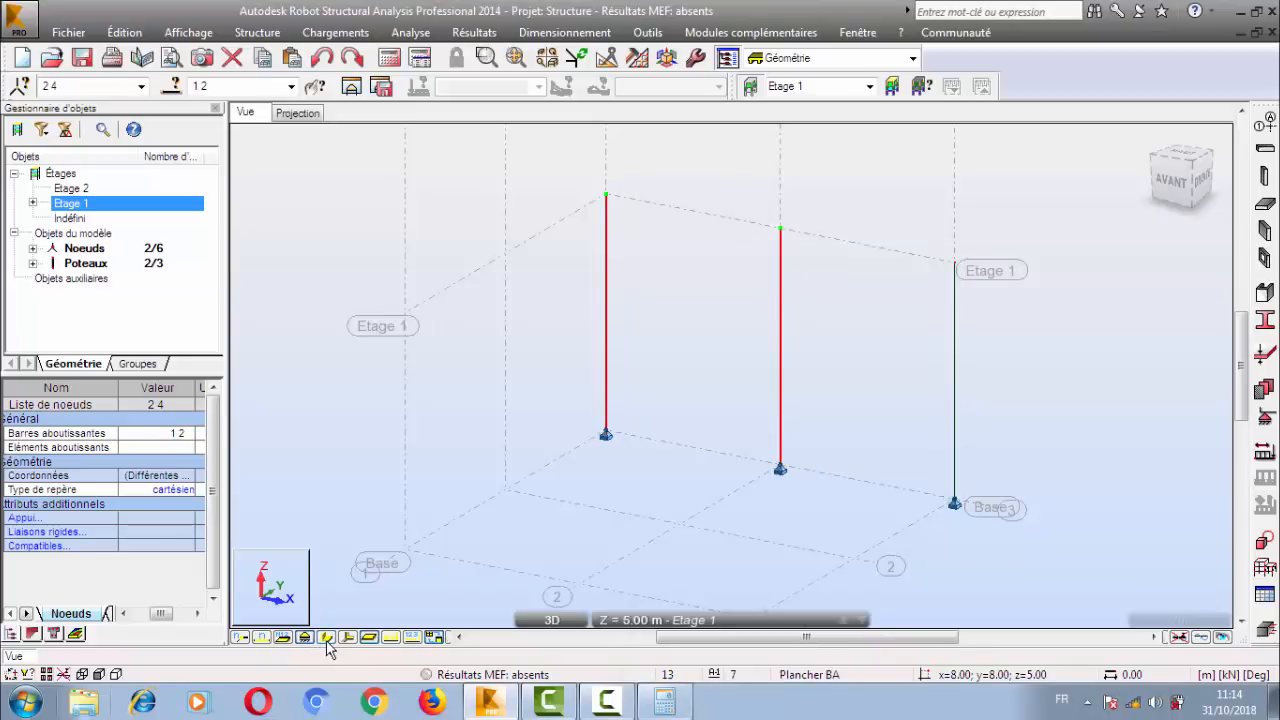
{"action": "left_click", "coordinate": [327, 640]}
{"action": "left_click", "coordinate": [327, 640]}
{"action": "left_click", "coordinate": [350, 640]}
{"action": "left_click", "coordinate": [350, 640]}
Select all three Etage 1 columns with a capture selection in the 3D view and switch to the plan projection.
{"action": "left_click", "coordinate": [536, 393]}
{"action": "middle_click_drag", "start_coordinate": [536, 387], "coordinate": [544, 395]}
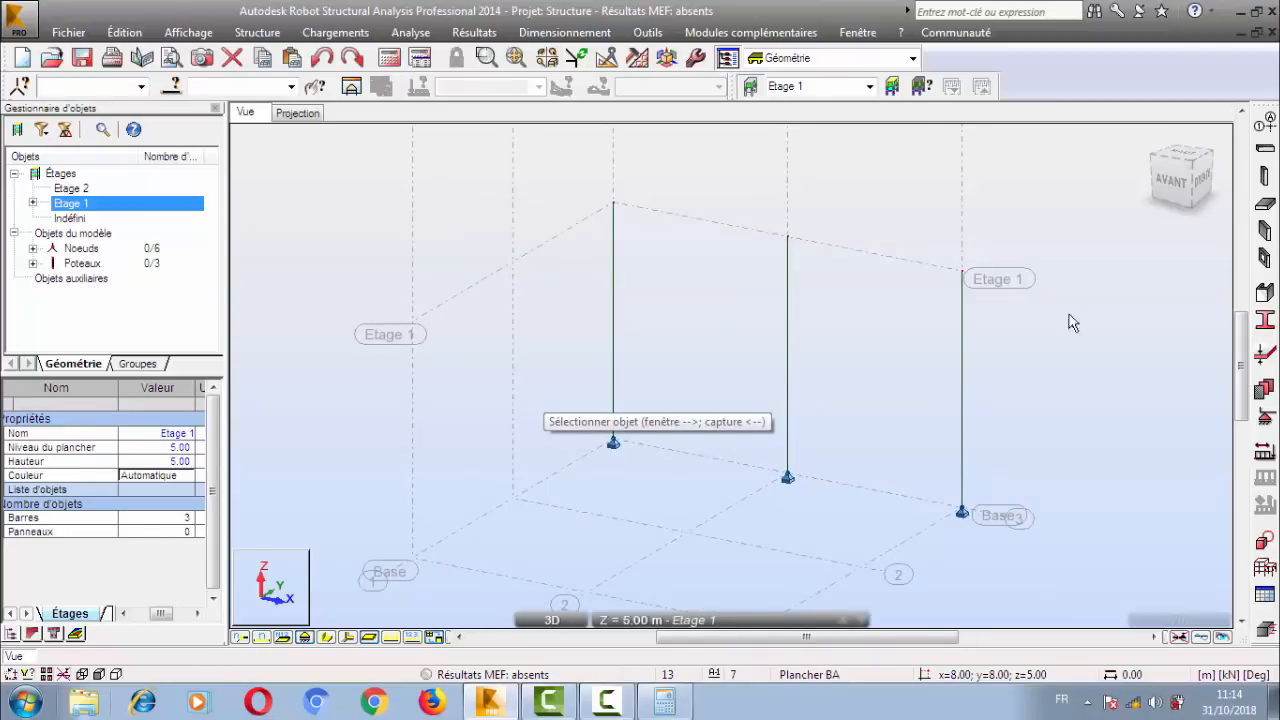
{"action": "left_click_drag", "start_coordinate": [1003, 305], "coordinate": [490, 338]}
{"action": "left_click_drag", "start_coordinate": [1010, 292], "coordinate": [534, 337]}
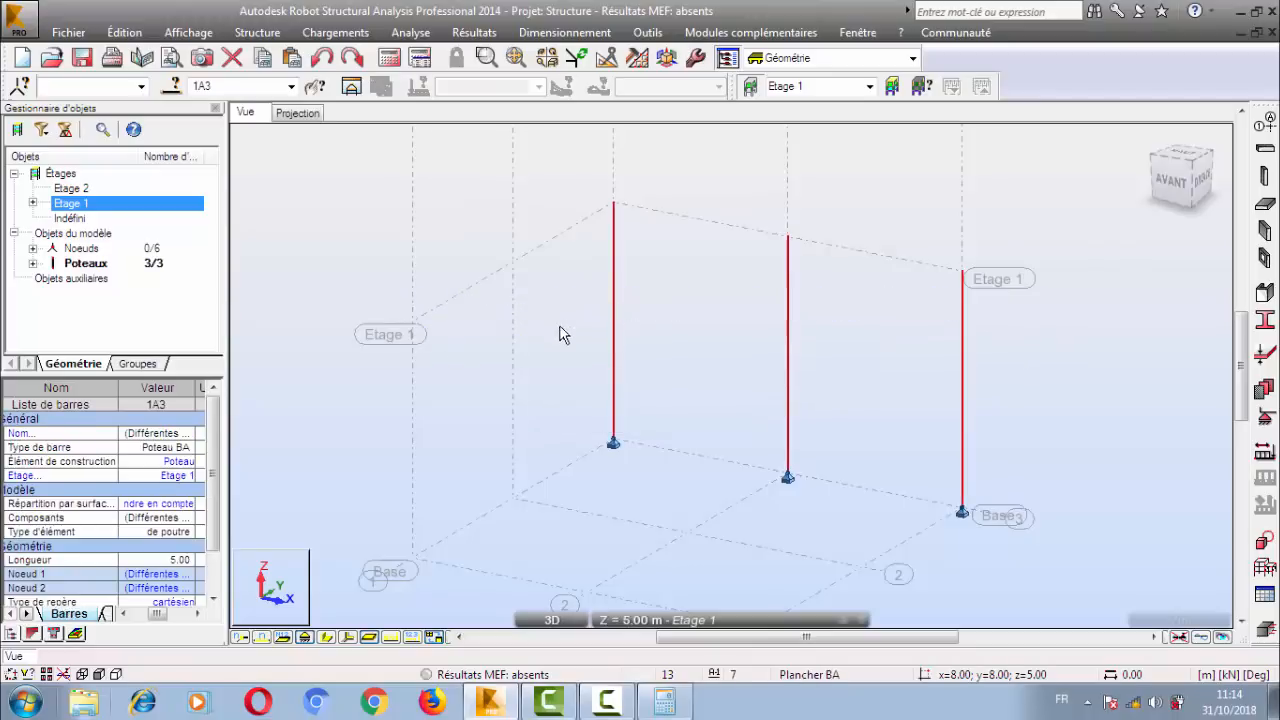
{"action": "left_click", "coordinate": [297, 113]}
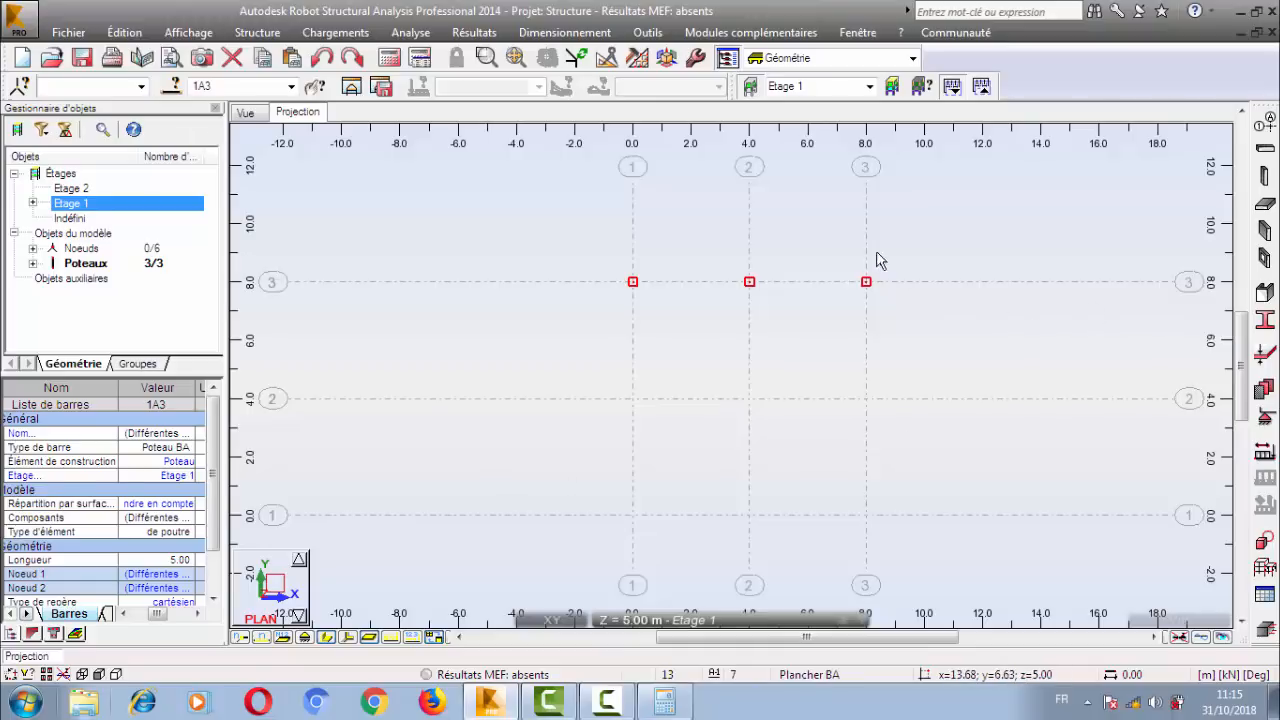
Select the columns at X = 4.00 and 8.00 in the plan, and reselect all three columns along Y = 8.00.
{"action": "left_click", "coordinate": [784, 230]}
{"action": "left_click_drag", "start_coordinate": [903, 243], "coordinate": [680, 346]}
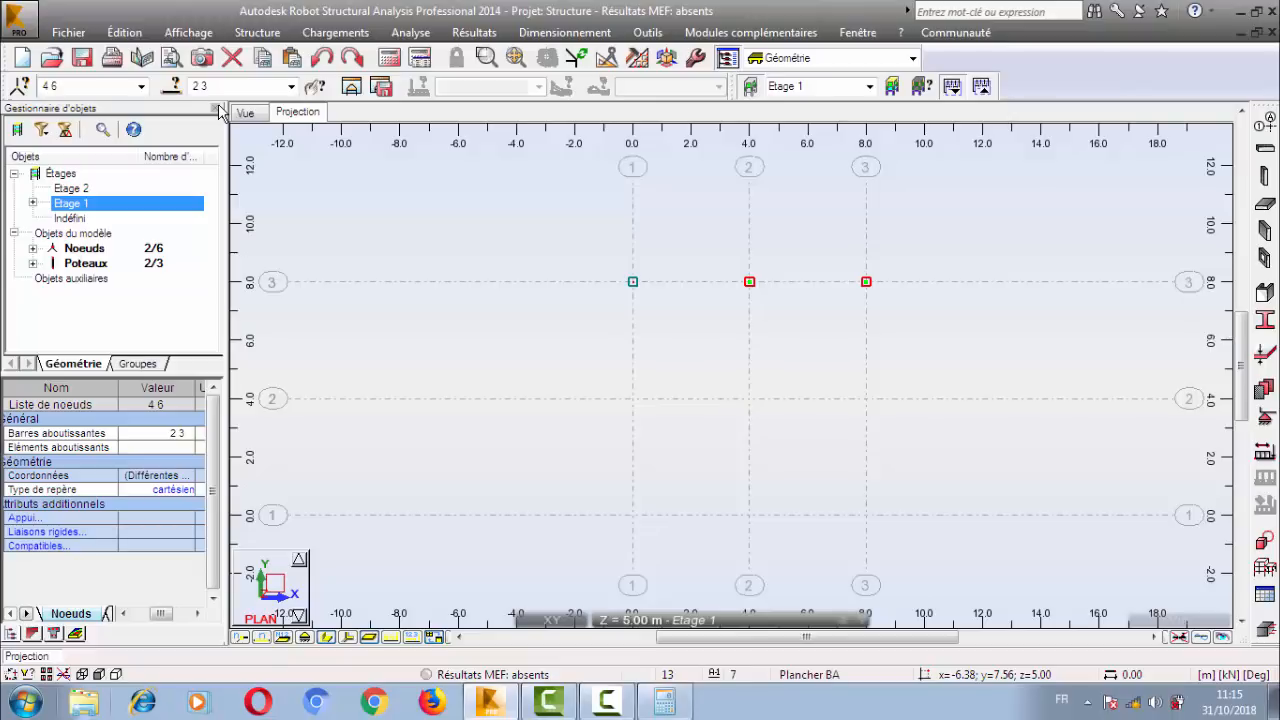
{"action": "left_click", "coordinate": [757, 341]}
{"action": "left_click_drag", "start_coordinate": [942, 221], "coordinate": [533, 360]}
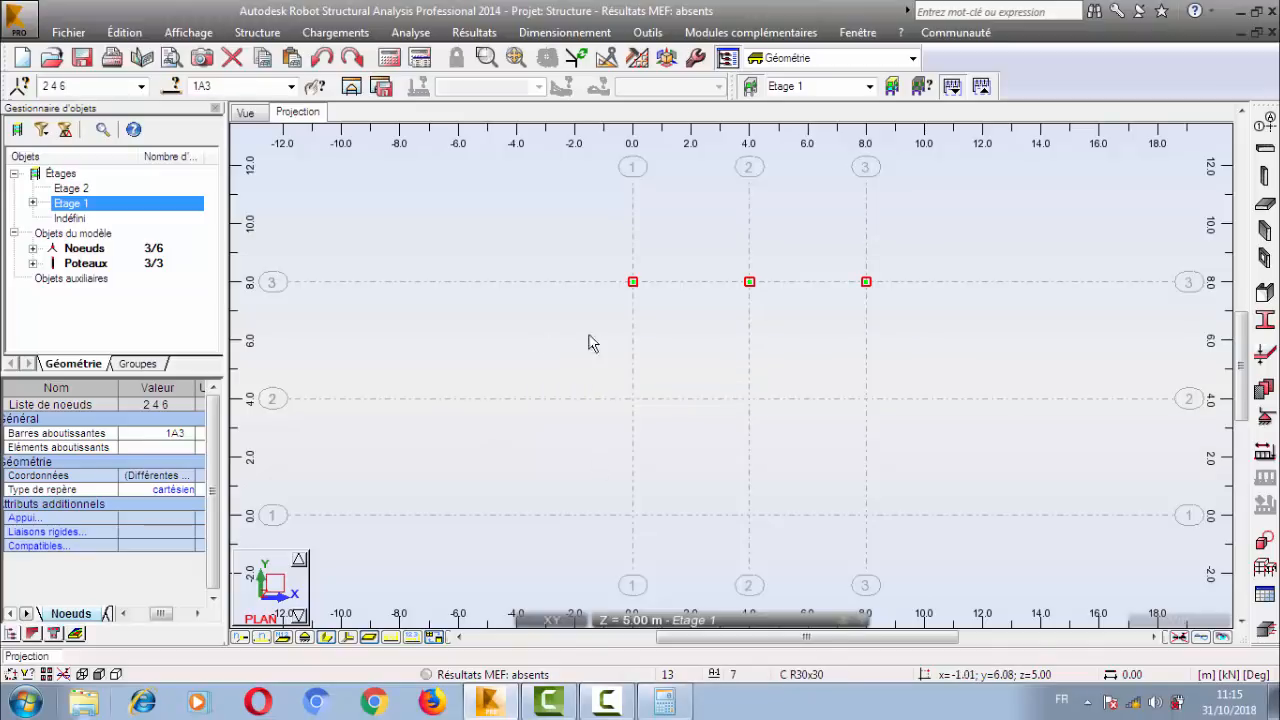
{"action": "left_click", "coordinate": [118, 33]}
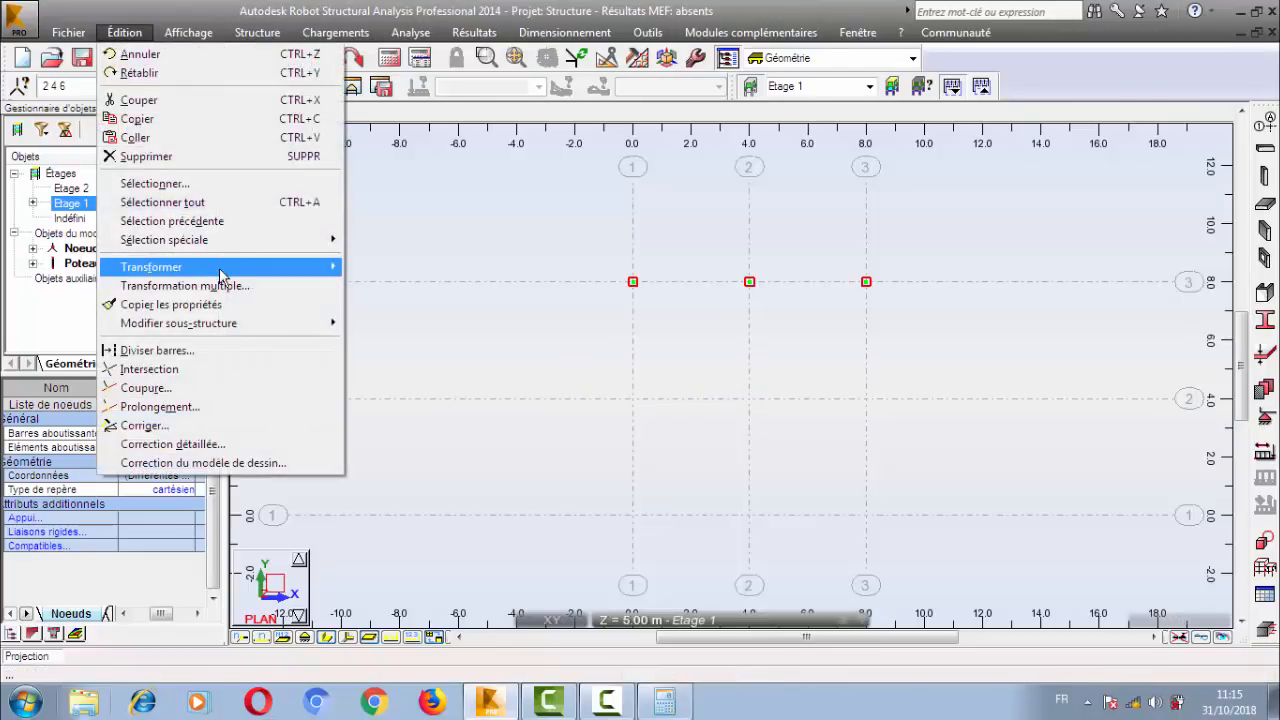
{"action": "mouse_move", "coordinate": [222, 276]}
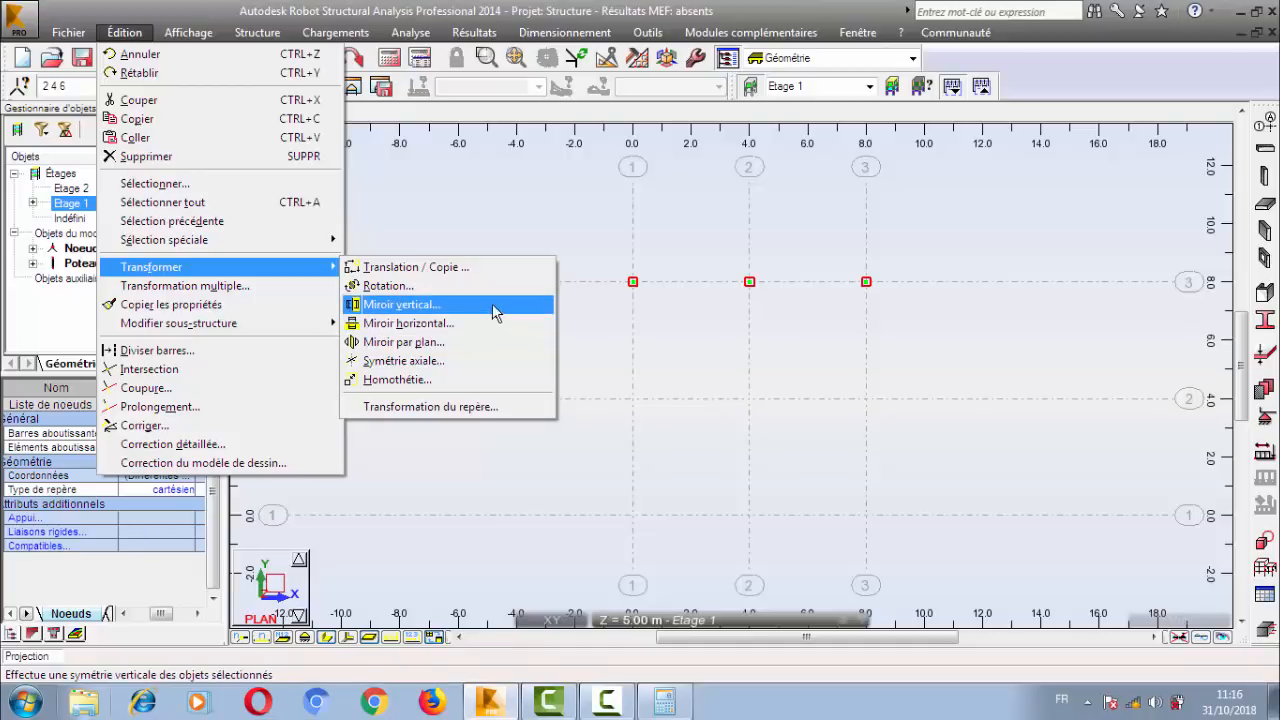
{"action": "left_click", "coordinate": [653, 330]}
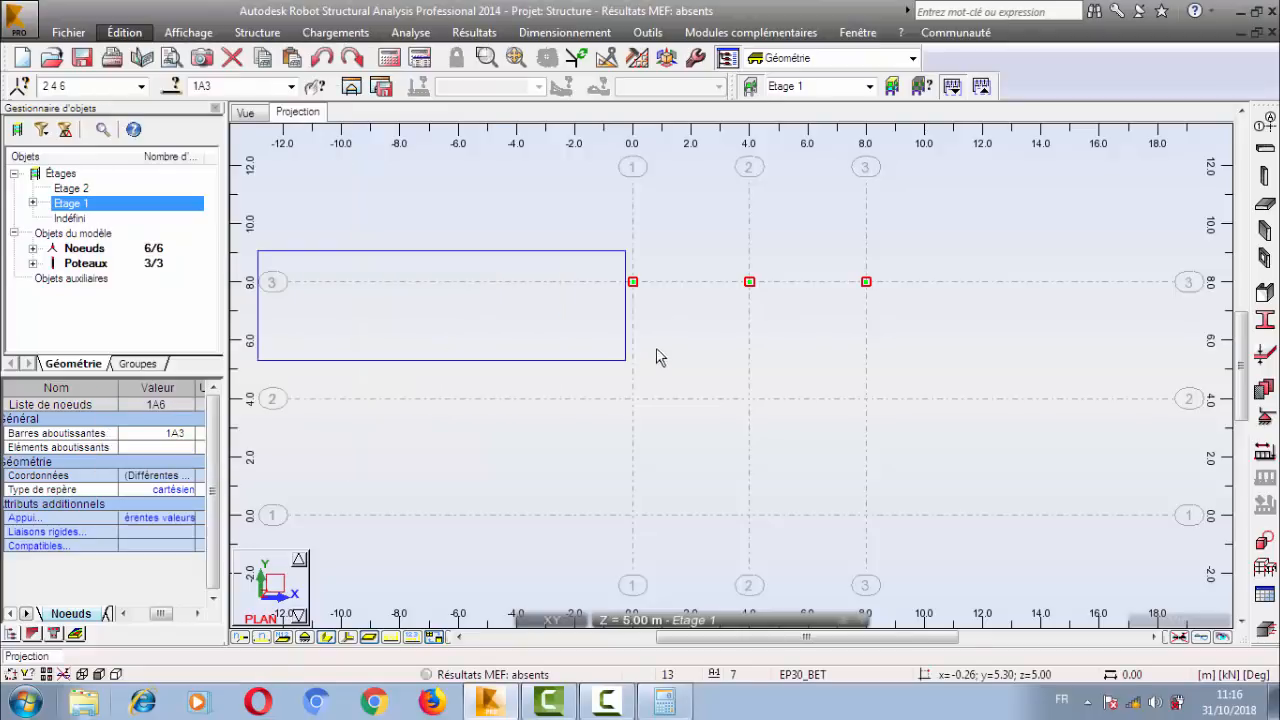
{"action": "left_click", "coordinate": [783, 385]}
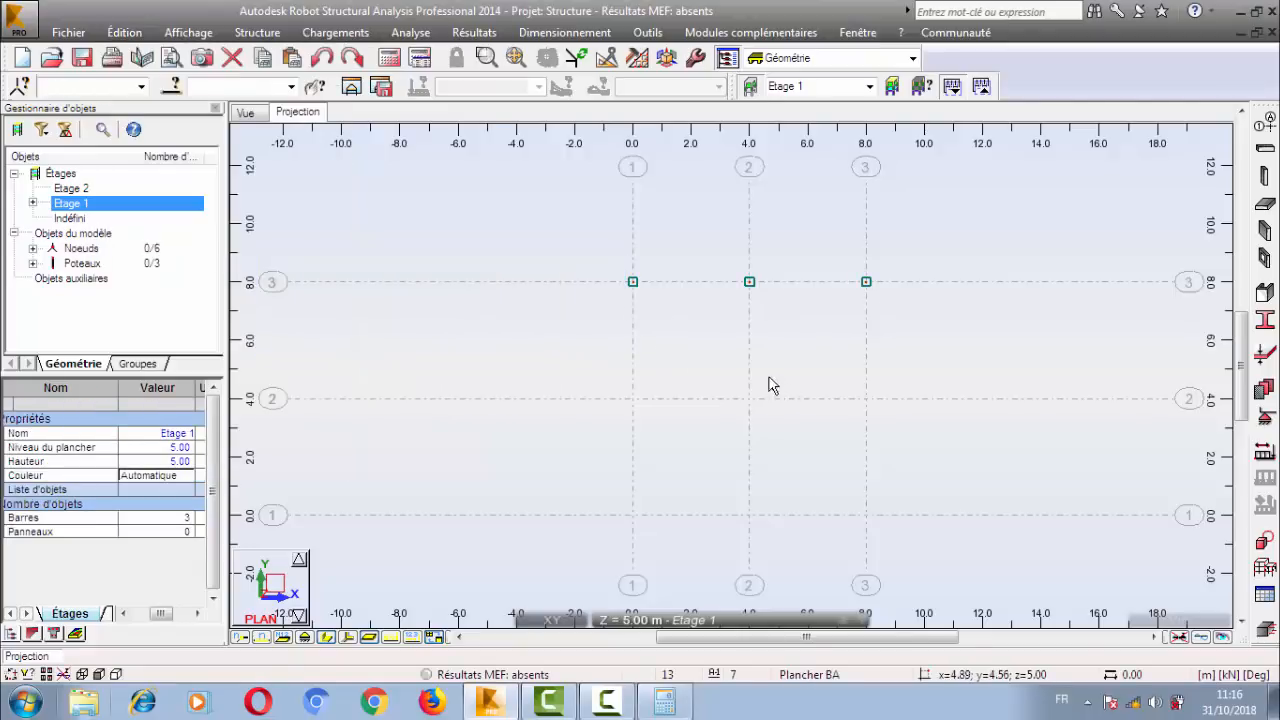
Show the Edition toolbar, select the three columns along Y = 8.00 in the plan, and close the toolbar.
{"action": "left_click", "coordinate": [609, 62]}
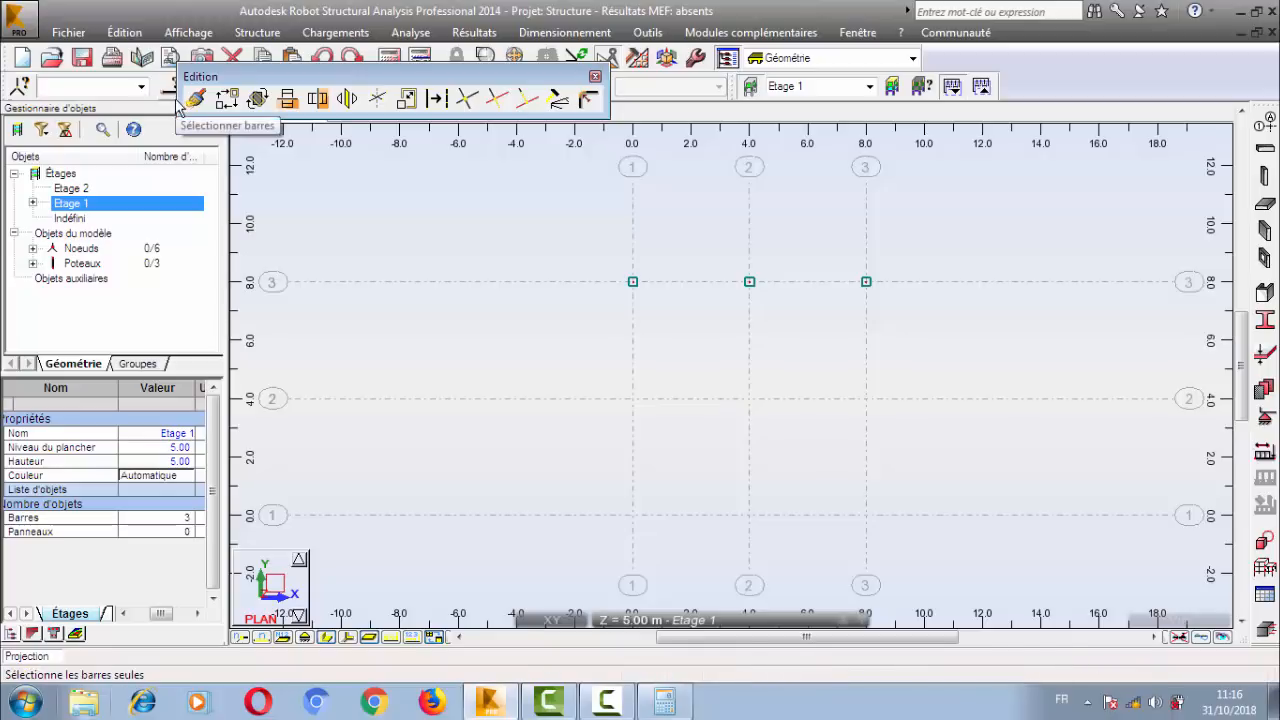
{"action": "left_click_drag", "start_coordinate": [213, 76], "coordinate": [858, 68]}
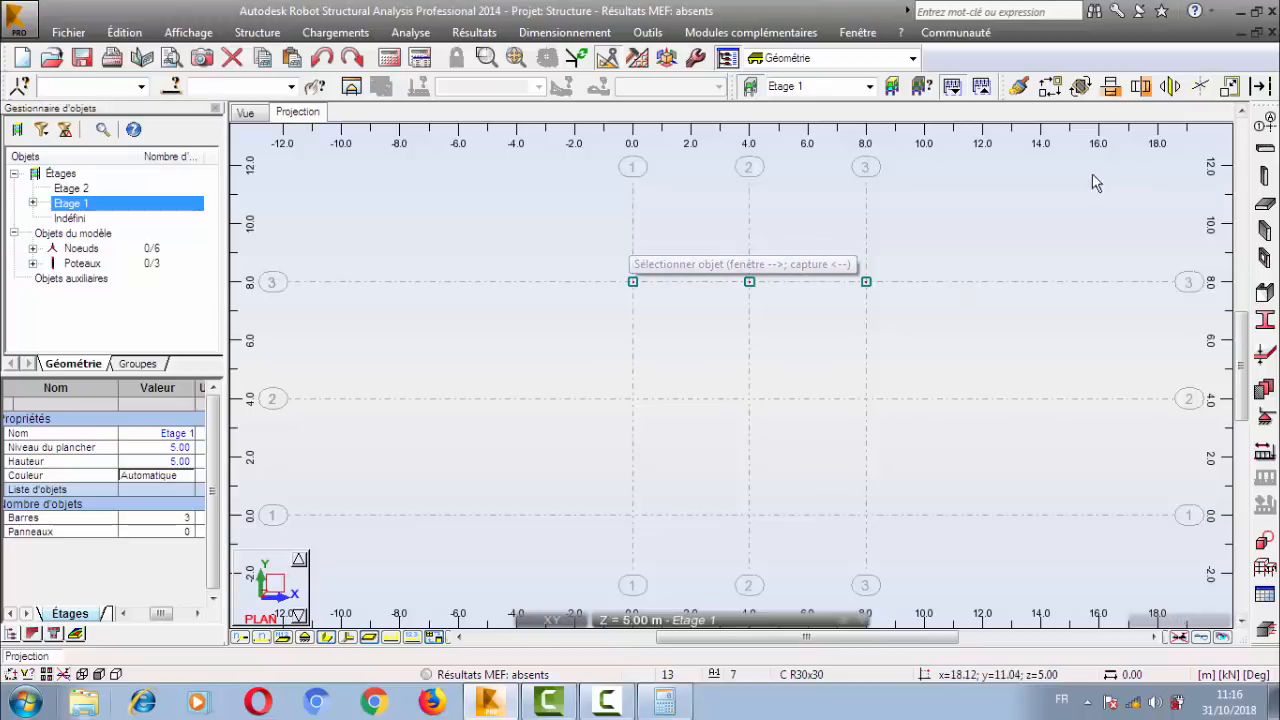
{"action": "left_click_drag", "start_coordinate": [582, 237], "coordinate": [925, 324]}
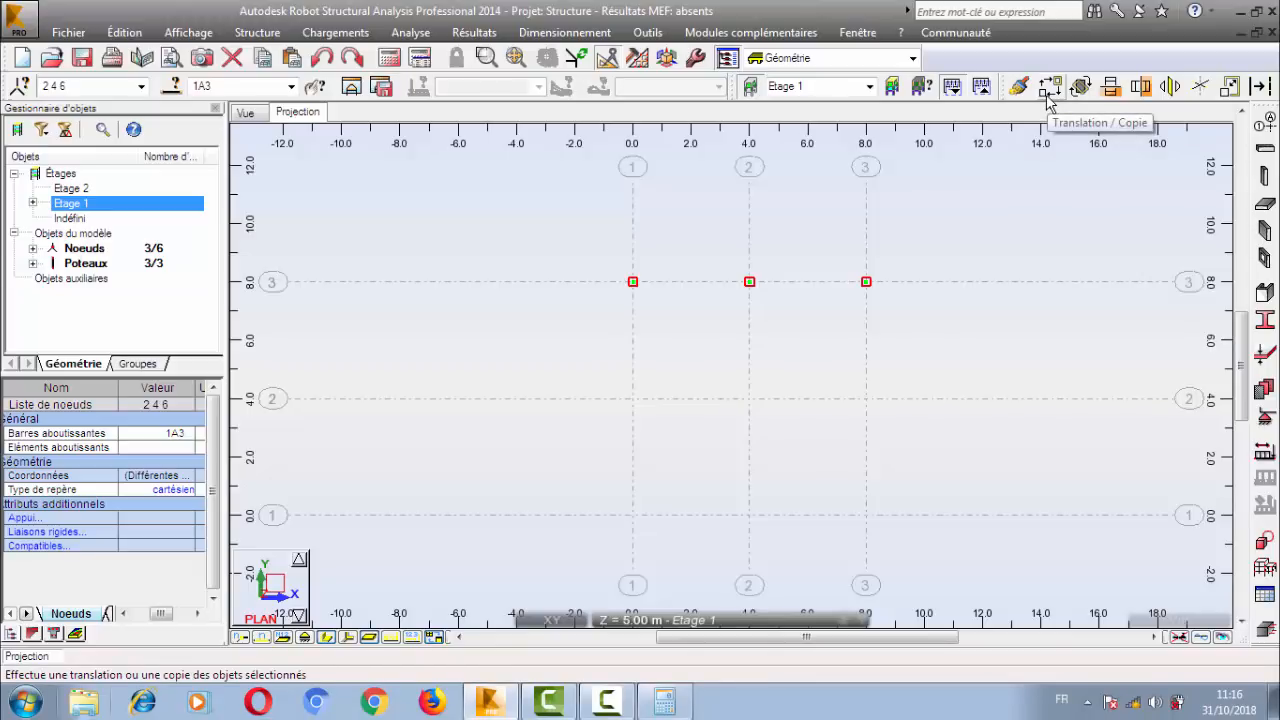
{"action": "left_click_drag", "start_coordinate": [1002, 92], "coordinate": [745, 185]}
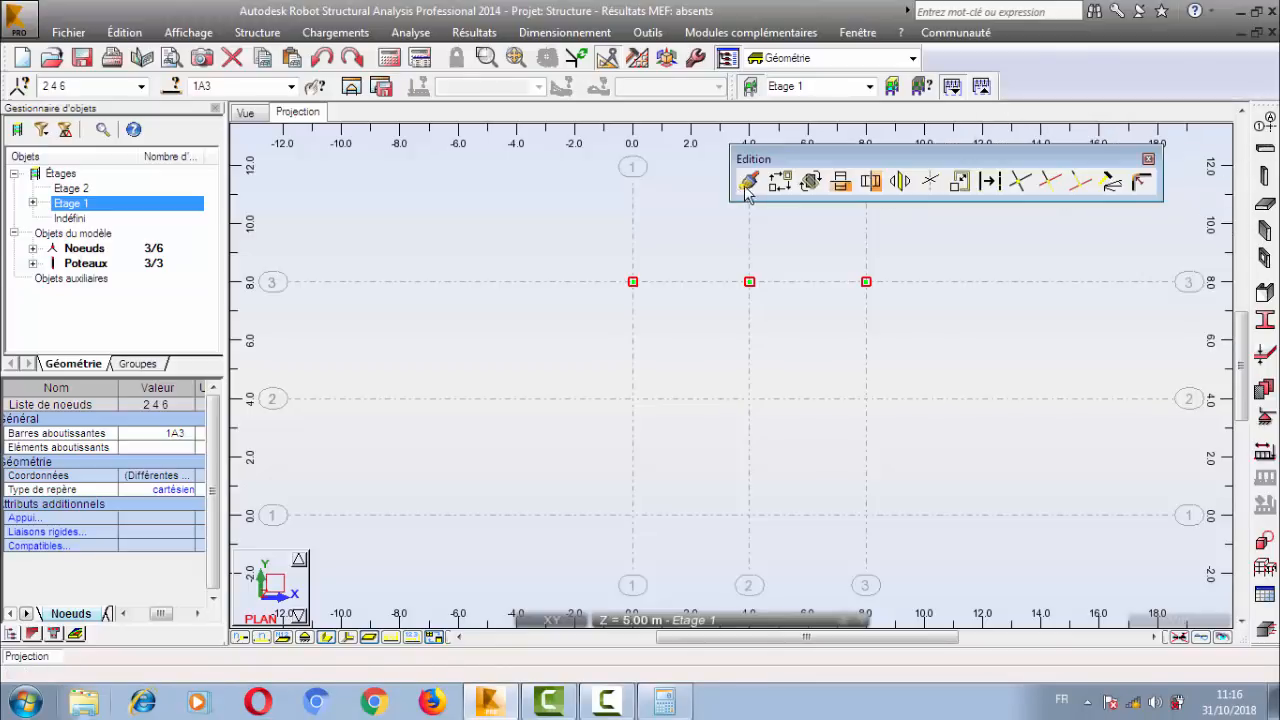
{"action": "left_click", "coordinate": [1148, 159]}
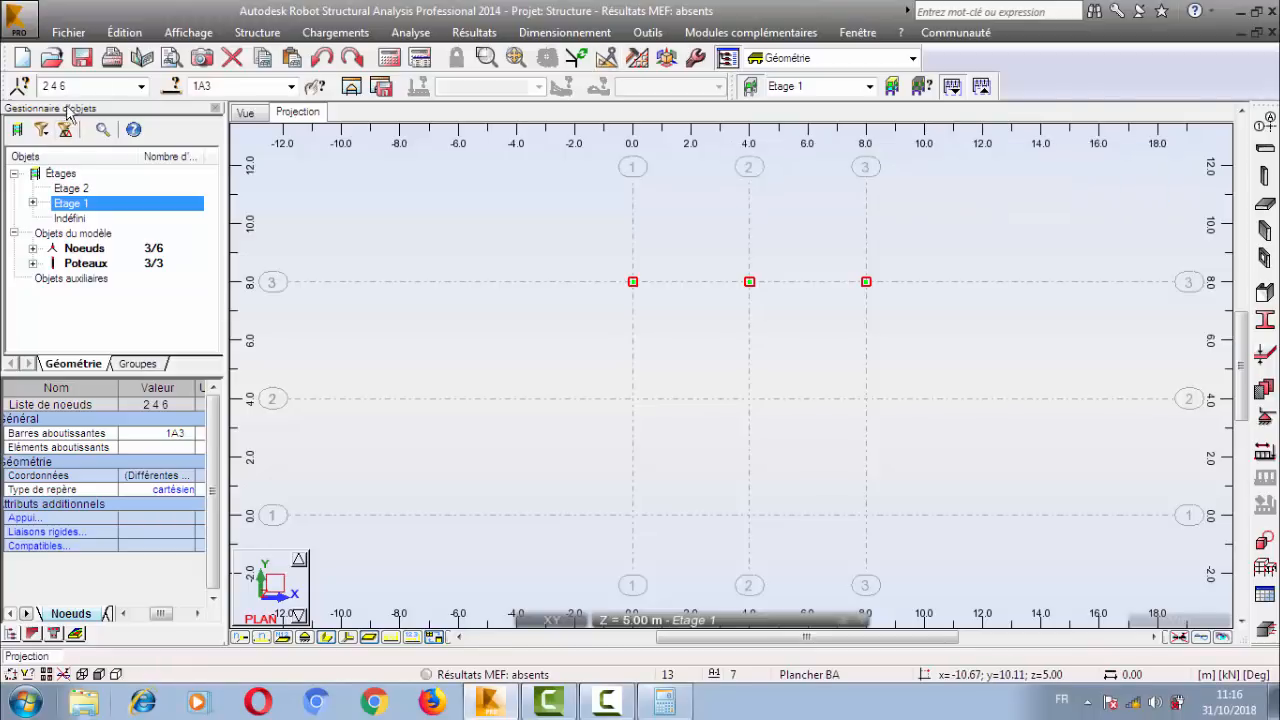
Copy the three selected columns by a translation vector of 0 -4 0 m with 2 repetitions.
{"action": "left_click", "coordinate": [125, 32]}
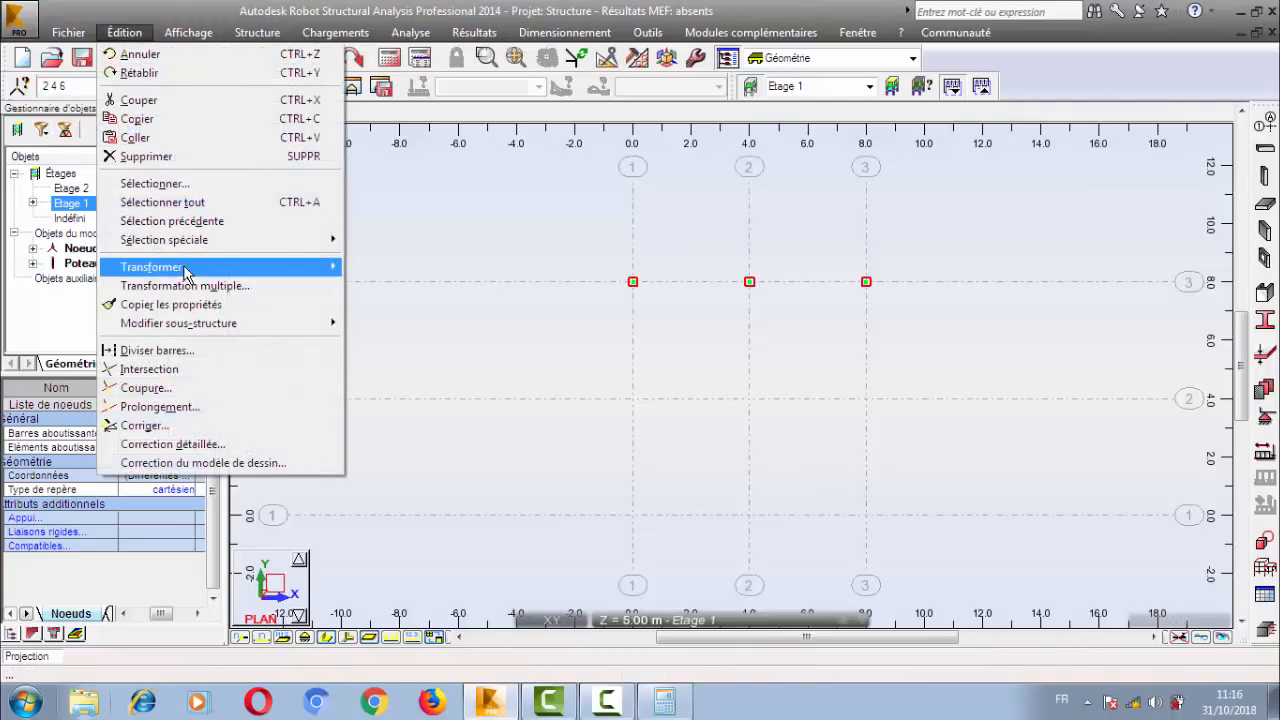
{"action": "mouse_move", "coordinate": [320, 267]}
{"action": "left_click", "coordinate": [475, 267]}
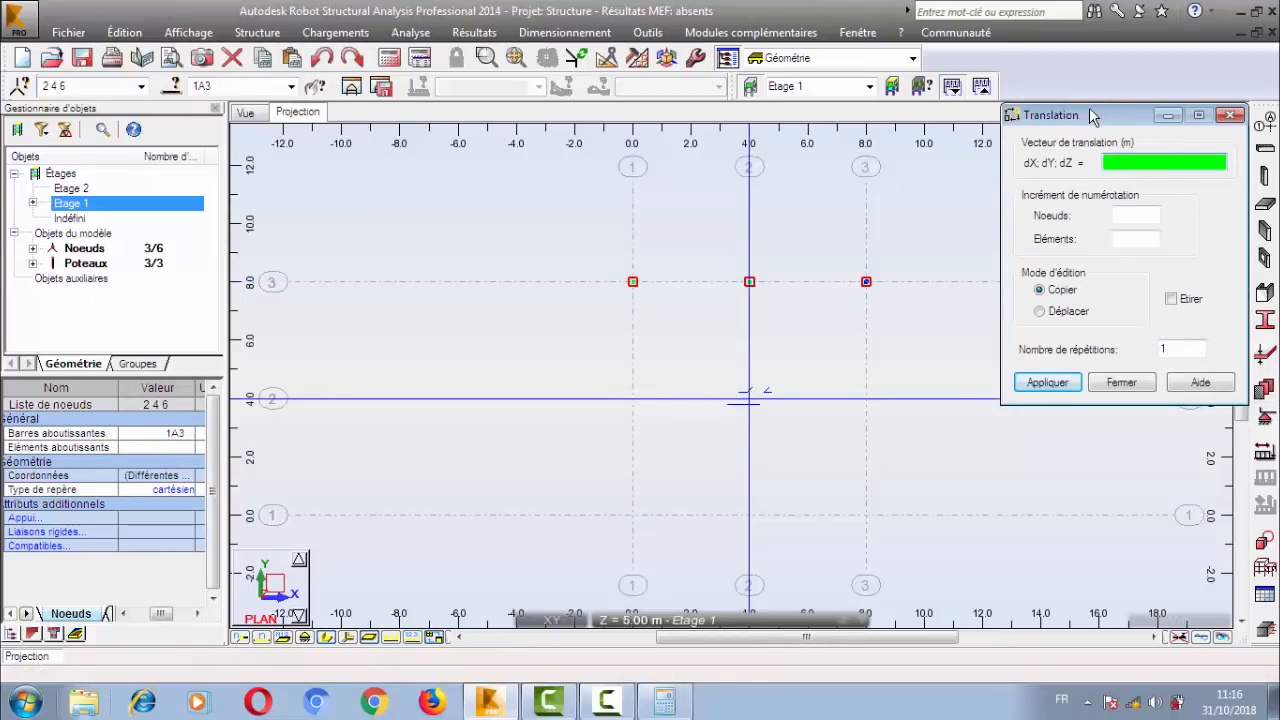
{"action": "left_click_drag", "start_coordinate": [1093, 115], "coordinate": [1045, 162]}
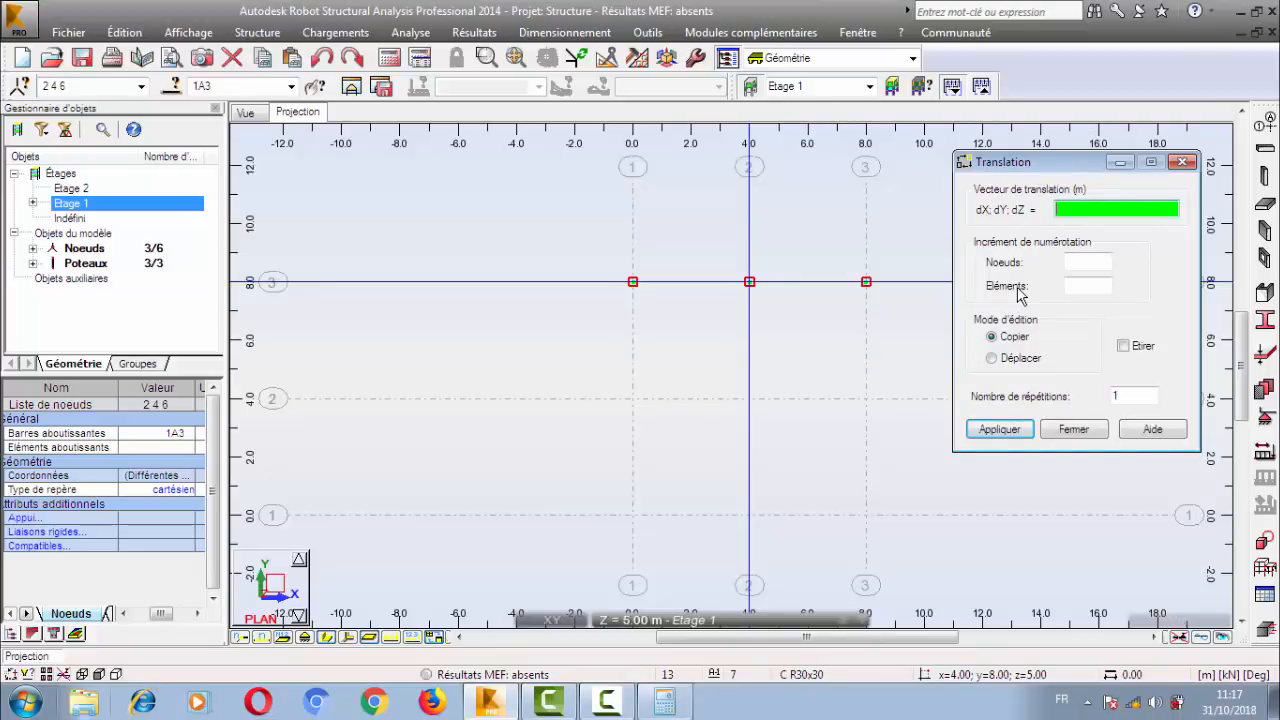
{"action": "type", "text": "0 -4 0"}
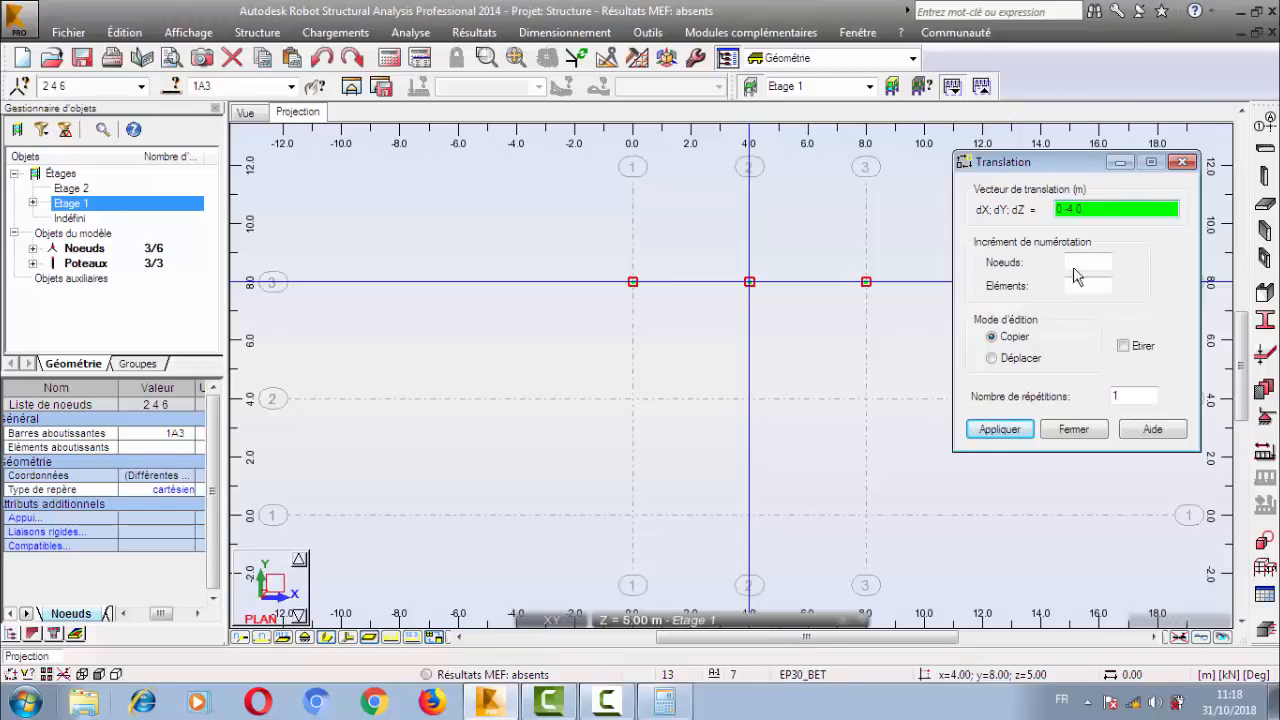
{"action": "left_click", "coordinate": [1118, 396]}
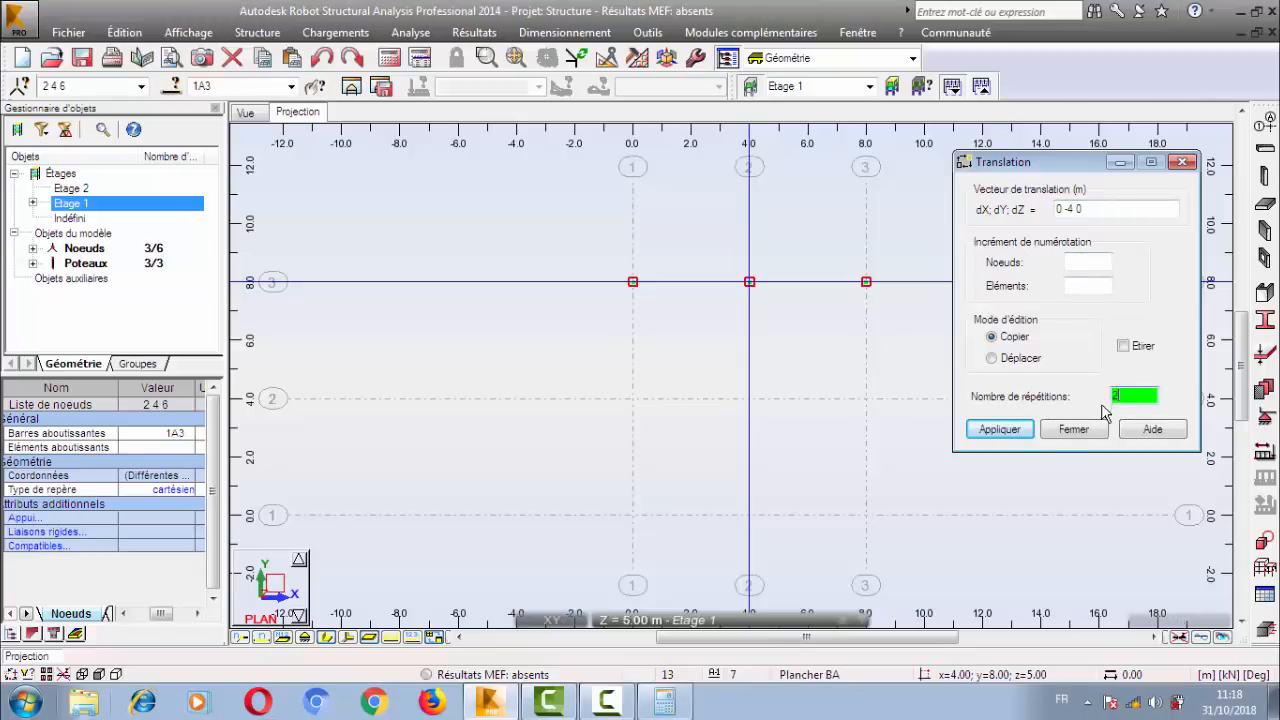
{"action": "left_click", "coordinate": [1012, 430]}
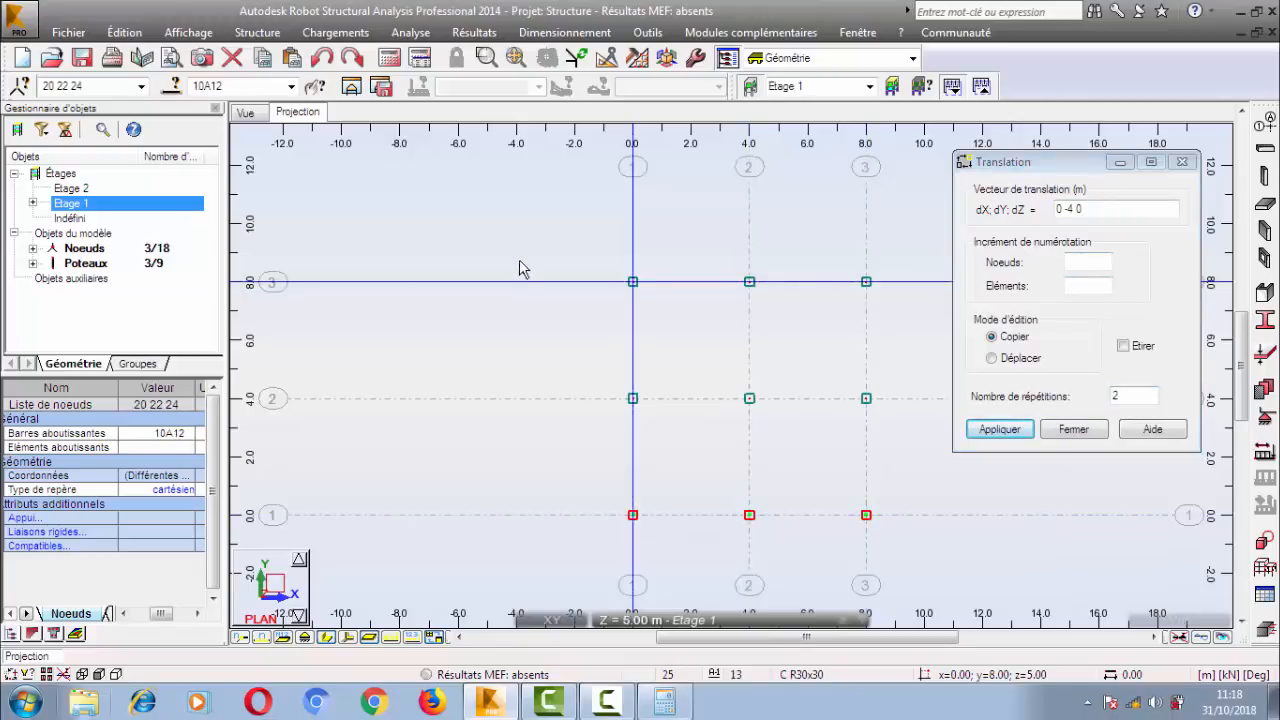
Delete the copied columns along Y = 4.00 and Y = 0.00 in the plan.
{"action": "right_click", "coordinate": [402, 266]}
{"action": "left_click", "coordinate": [457, 289]}
{"action": "left_click_drag", "start_coordinate": [520, 330], "coordinate": [939, 530]}
{"action": "key", "text": "Delete"}
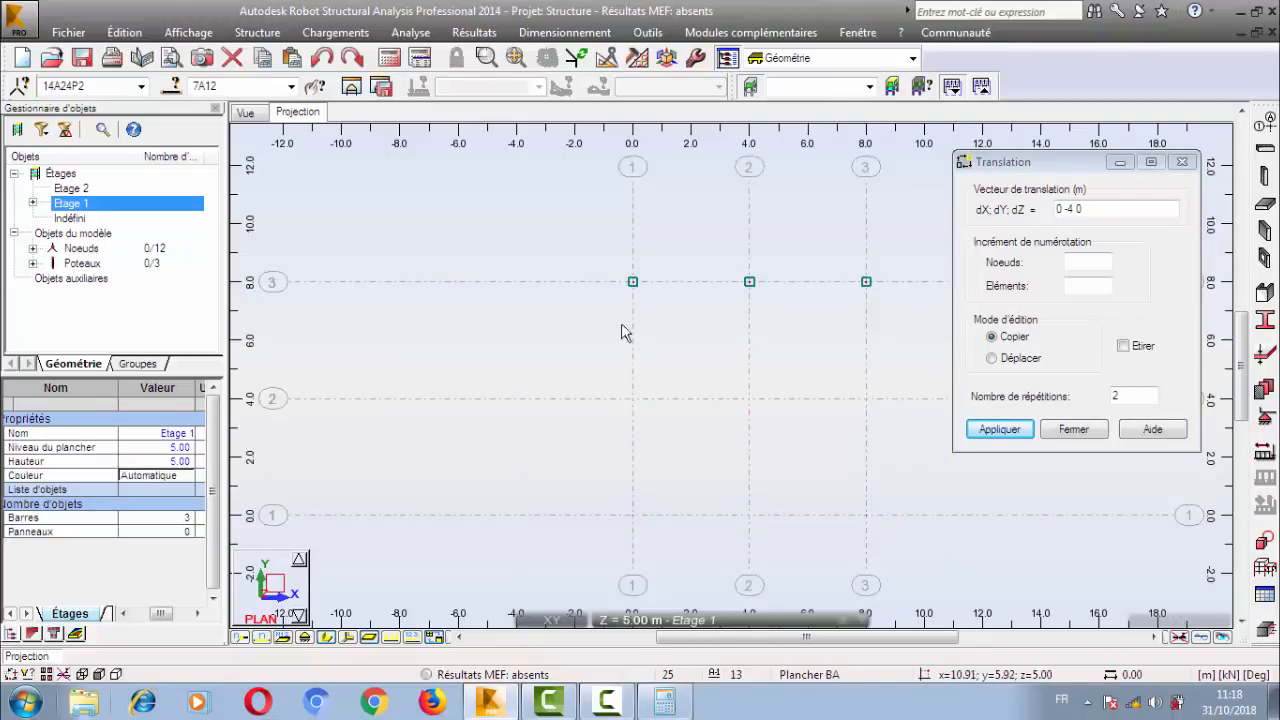
{"action": "left_click_drag", "start_coordinate": [530, 236], "coordinate": [906, 321]}
{"action": "left_click", "coordinate": [850, 358]}
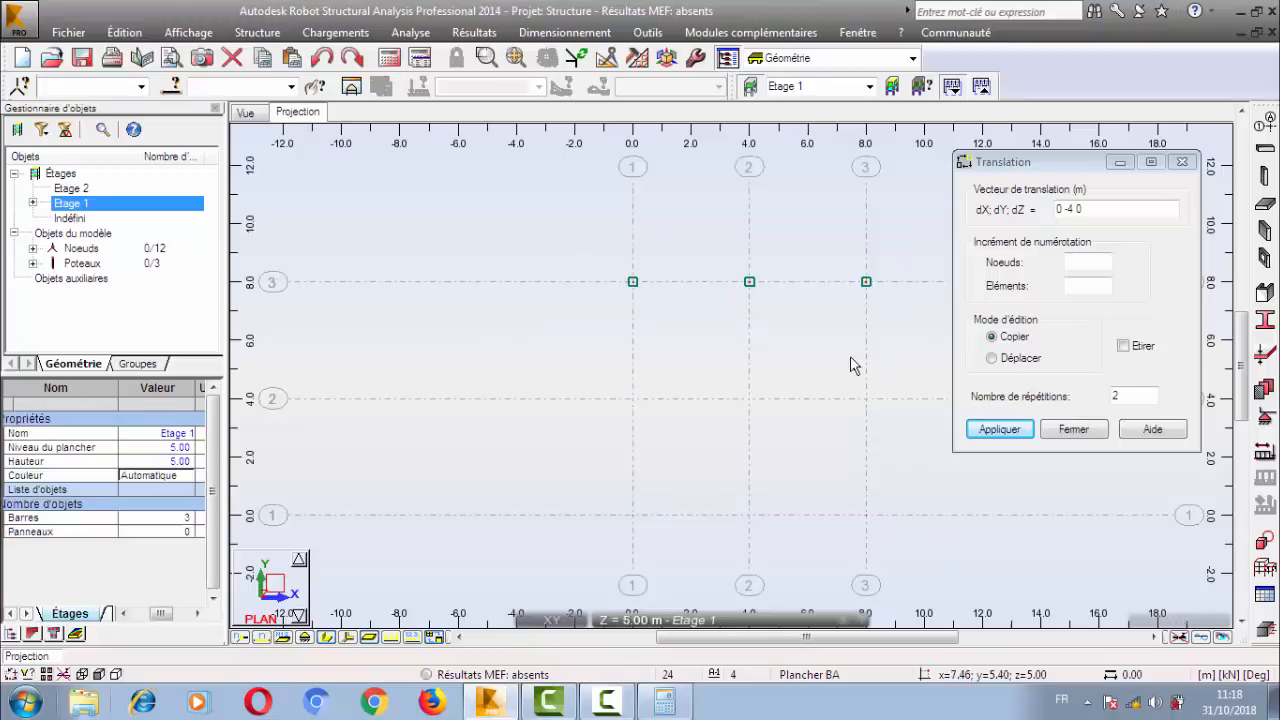
{"action": "left_click", "coordinate": [1017, 168]}
{"action": "left_click_drag", "start_coordinate": [1073, 169], "coordinate": [1065, 177]}
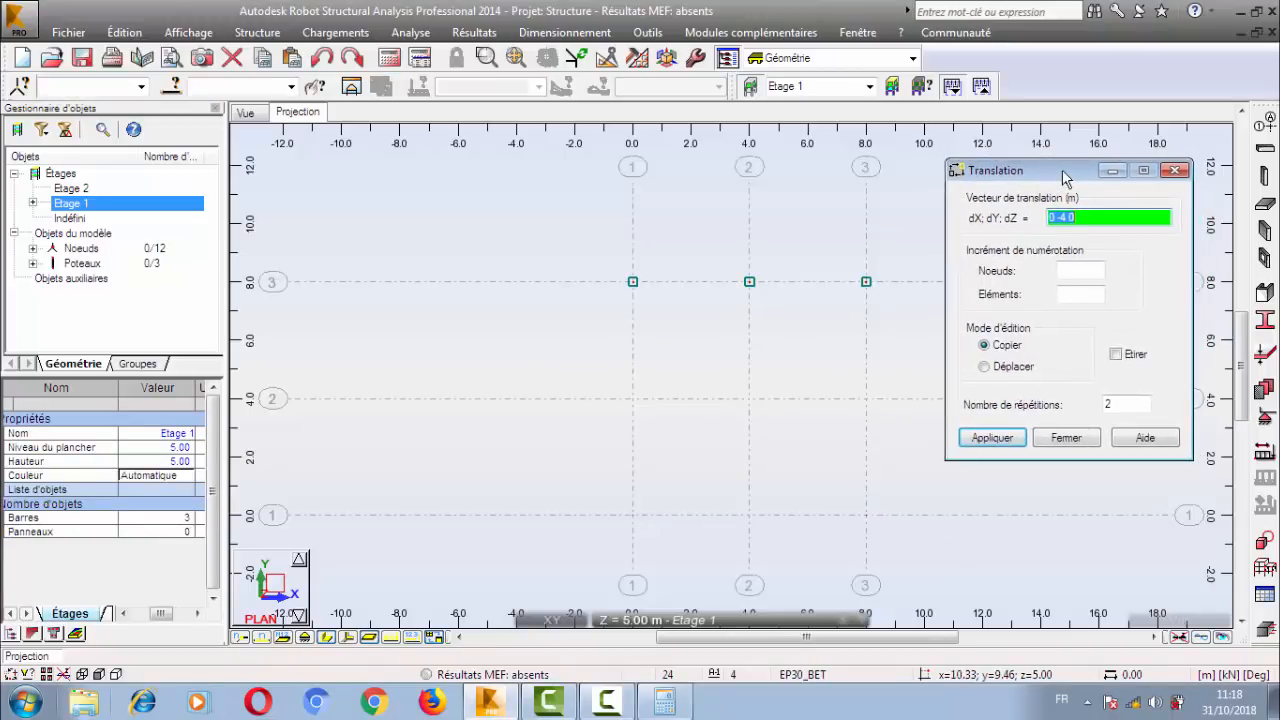
{"action": "left_click", "coordinate": [832, 360]}
{"action": "right_click", "coordinate": [714, 282]}
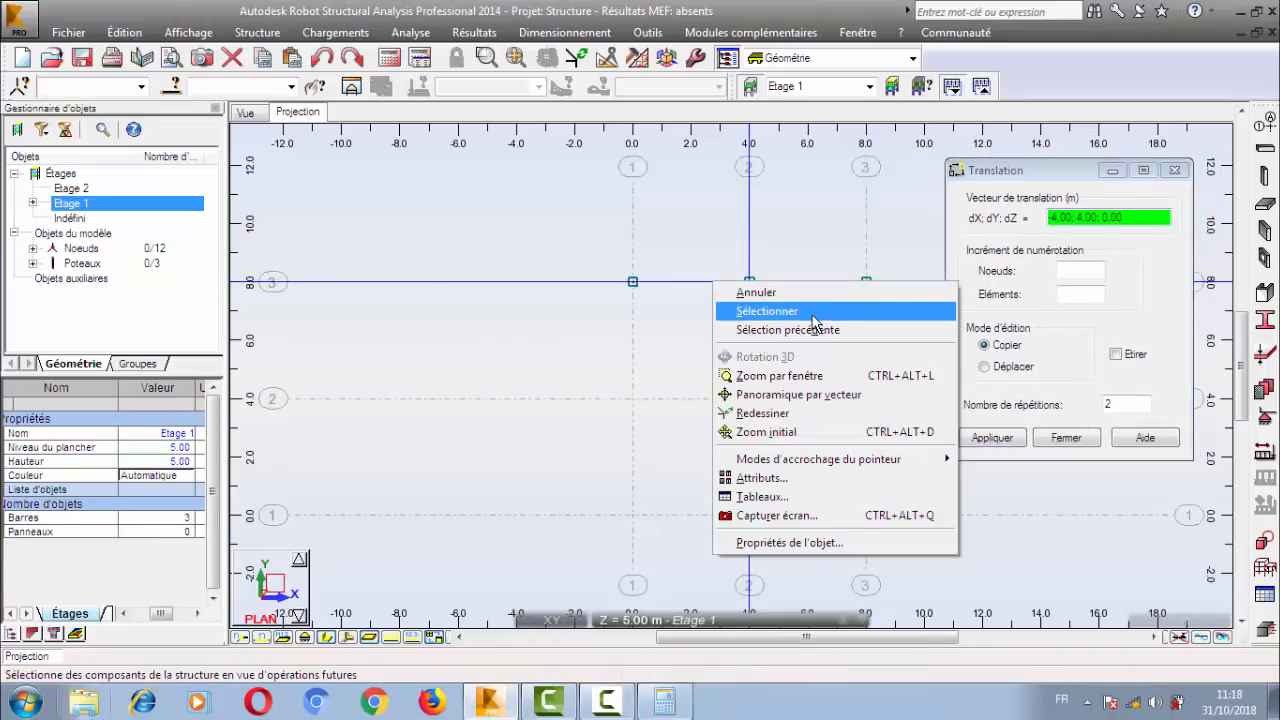
{"action": "left_click", "coordinate": [813, 314]}
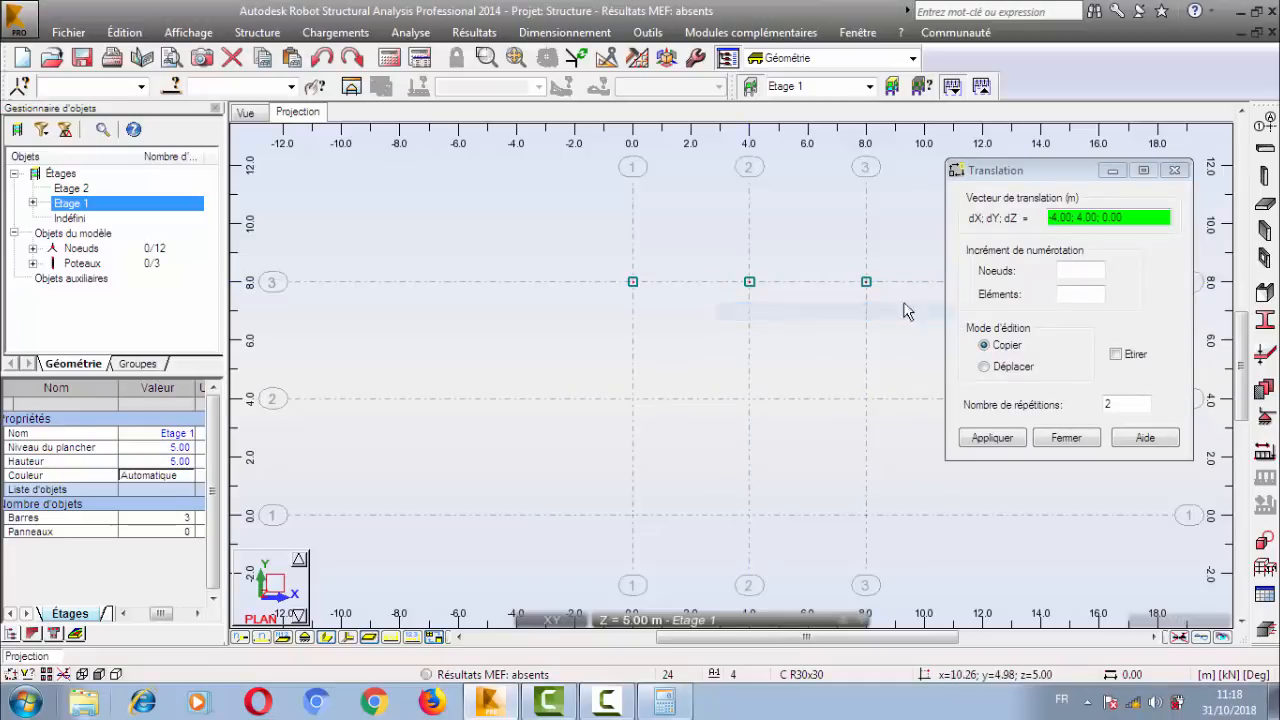
Try to apply the translation copy with the vector -4.00; 4.00; 0.00, and decline applying it to the entire structure.
{"action": "right_click", "coordinate": [474, 233]}
{"action": "left_click", "coordinate": [1137, 219]}
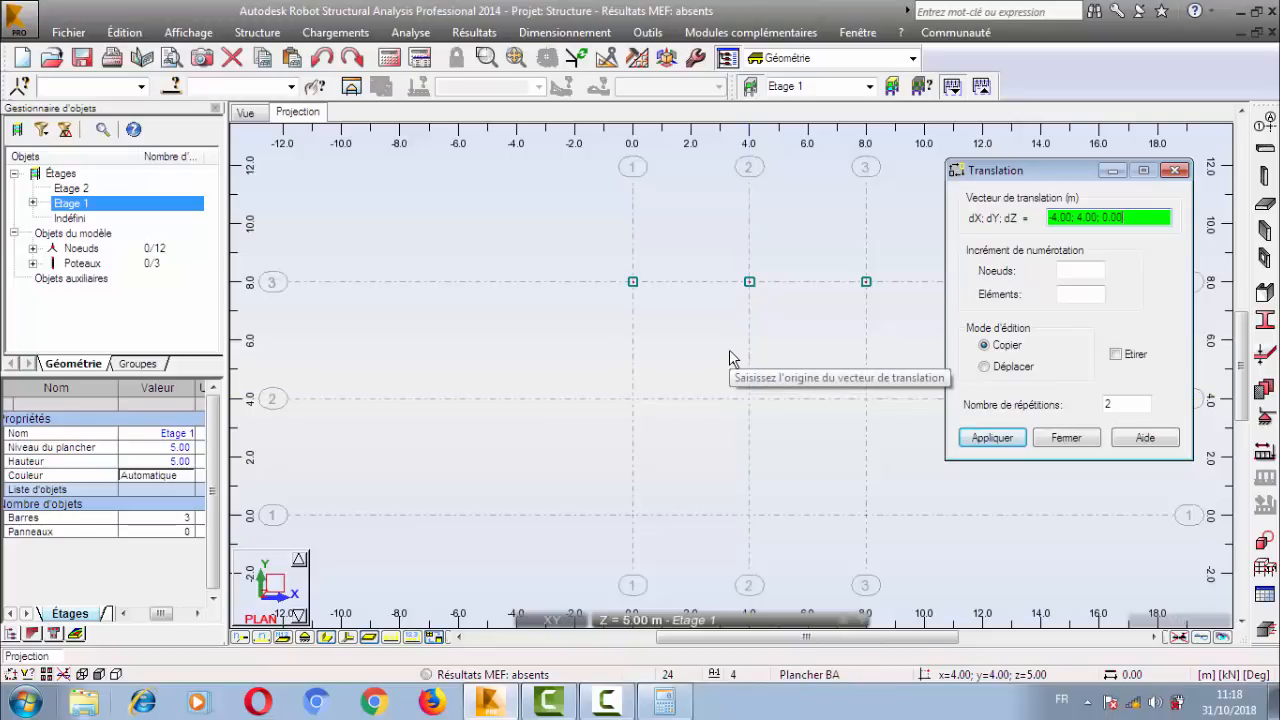
{"action": "left_click", "coordinate": [982, 438]}
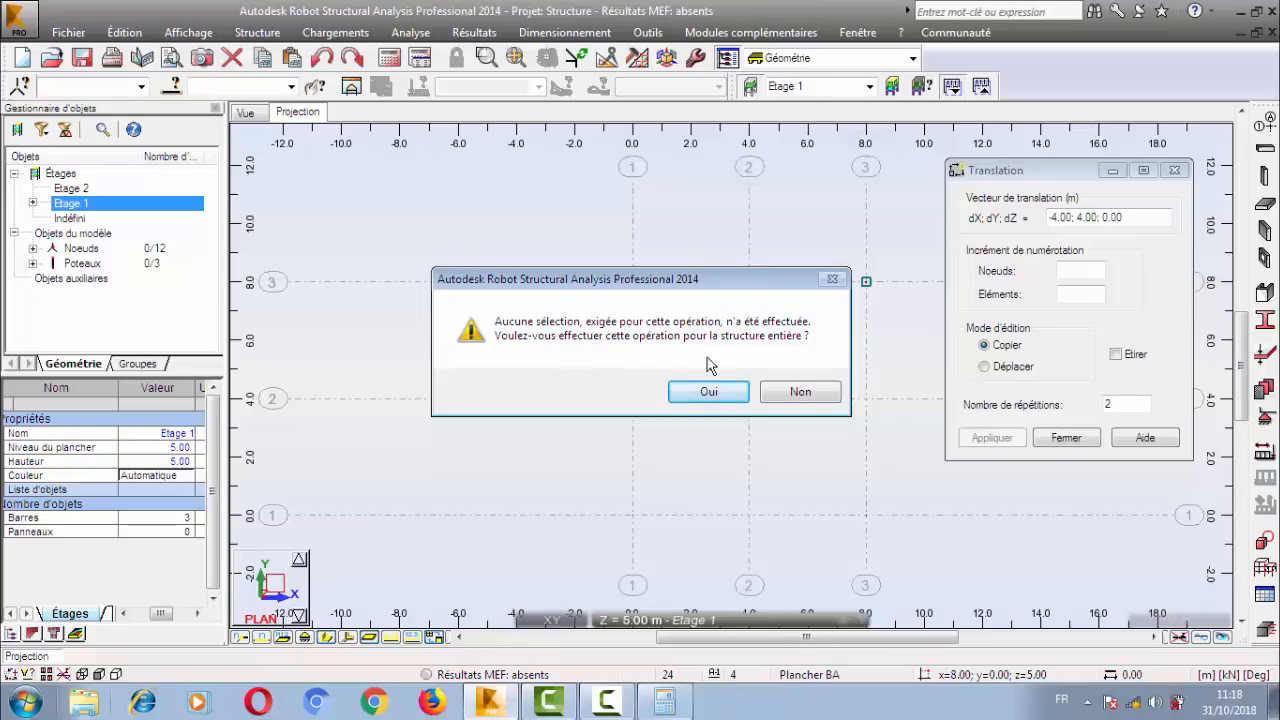
{"action": "left_click", "coordinate": [805, 396]}
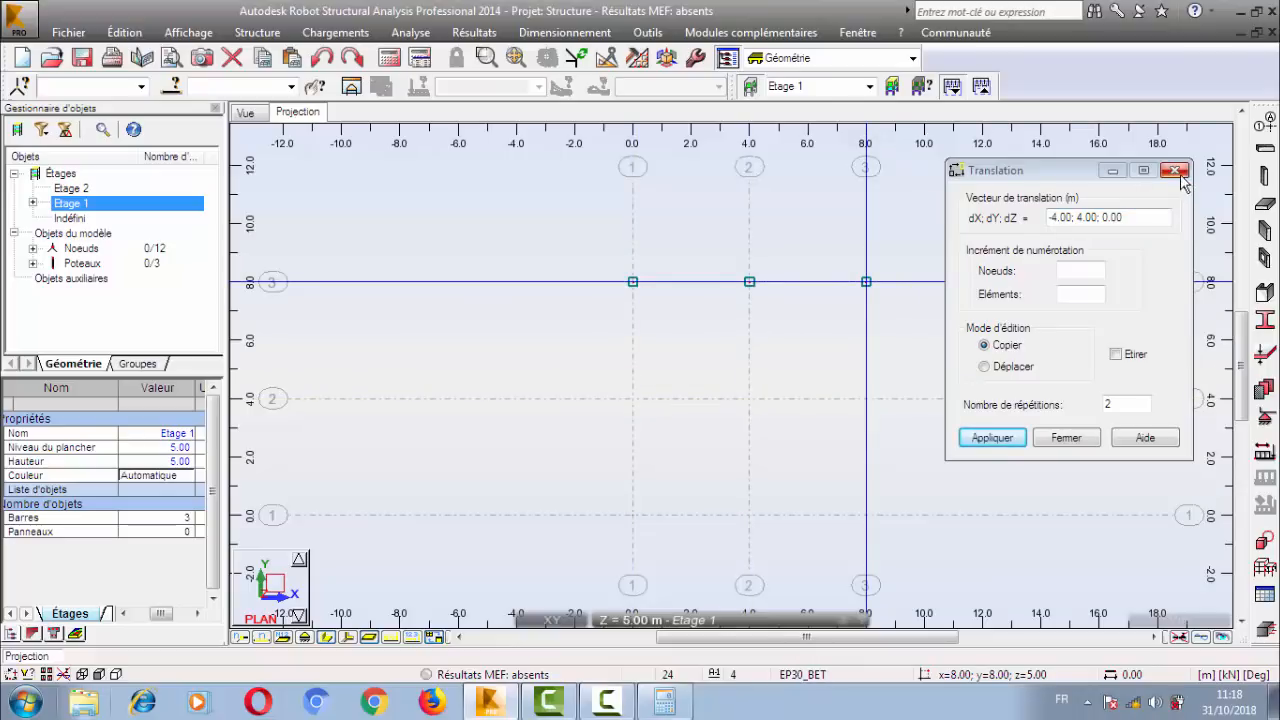
Select the three columns along Y = 8.00 and copy them by a vector of 0; -4; 0 m picked in the plan, with 2 repetitions.
{"action": "right_click", "coordinate": [492, 205]}
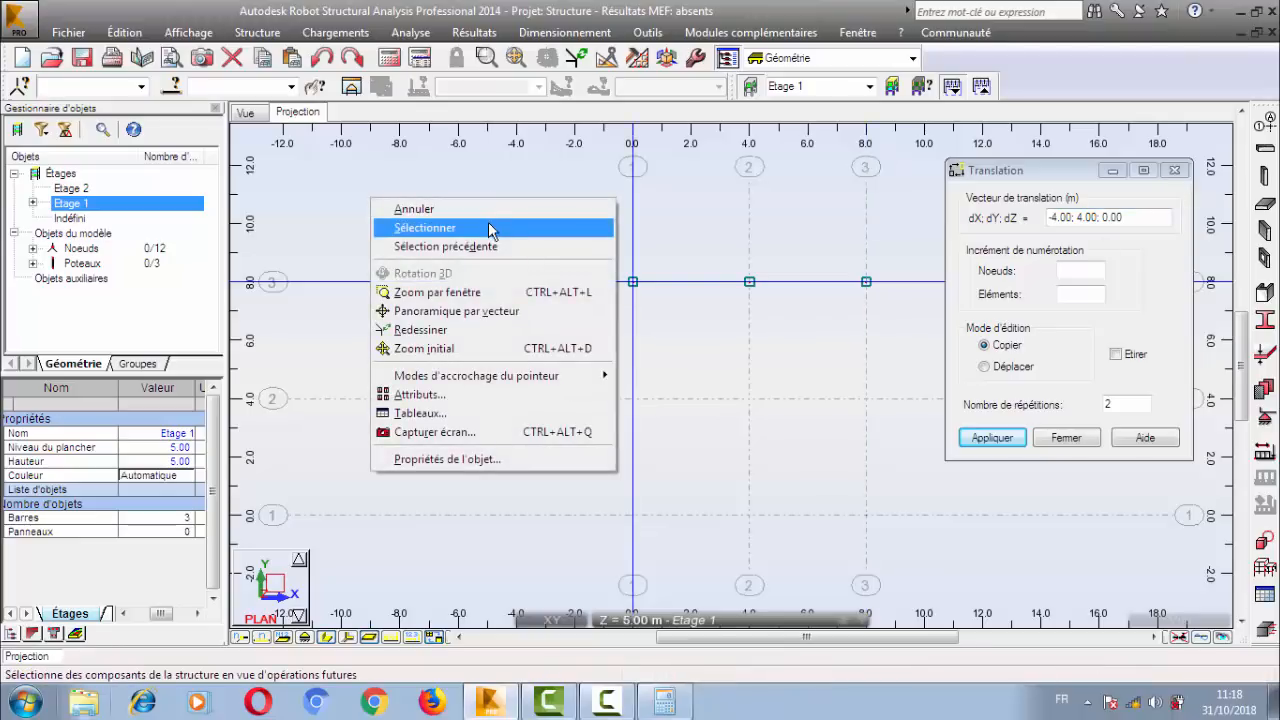
{"action": "left_click", "coordinate": [492, 229]}
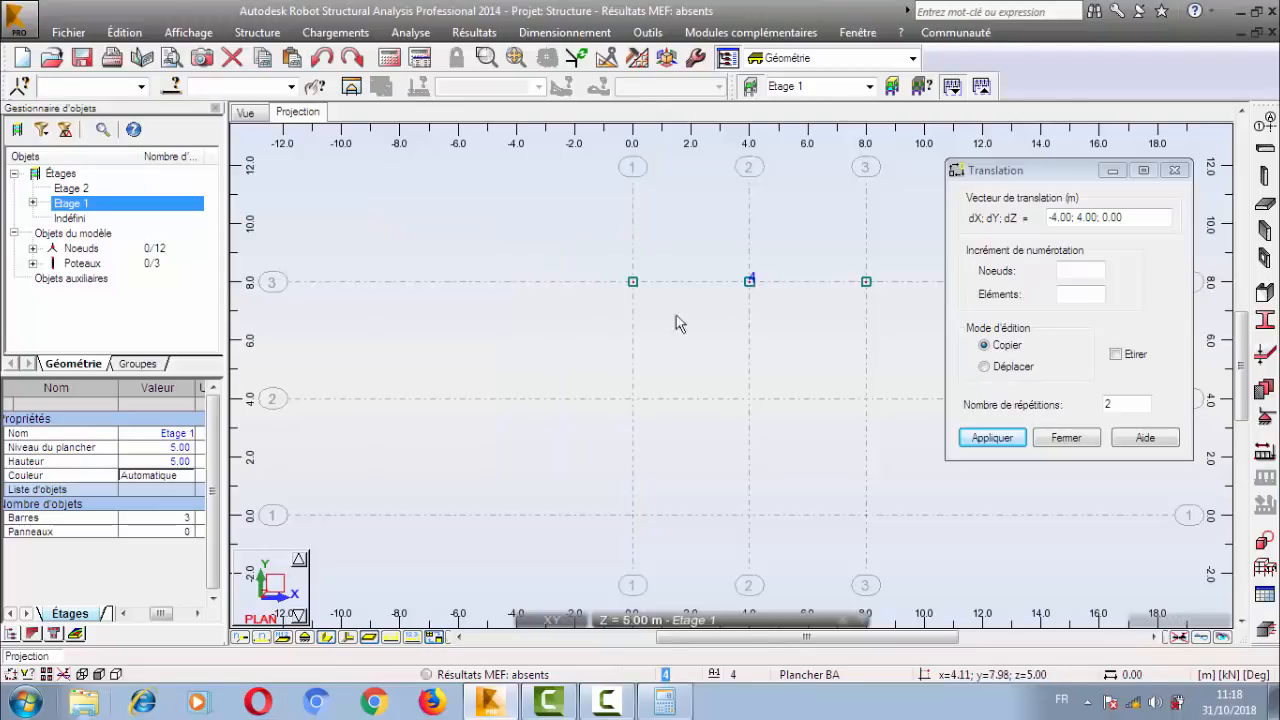
{"action": "left_click_drag", "start_coordinate": [540, 226], "coordinate": [942, 350]}
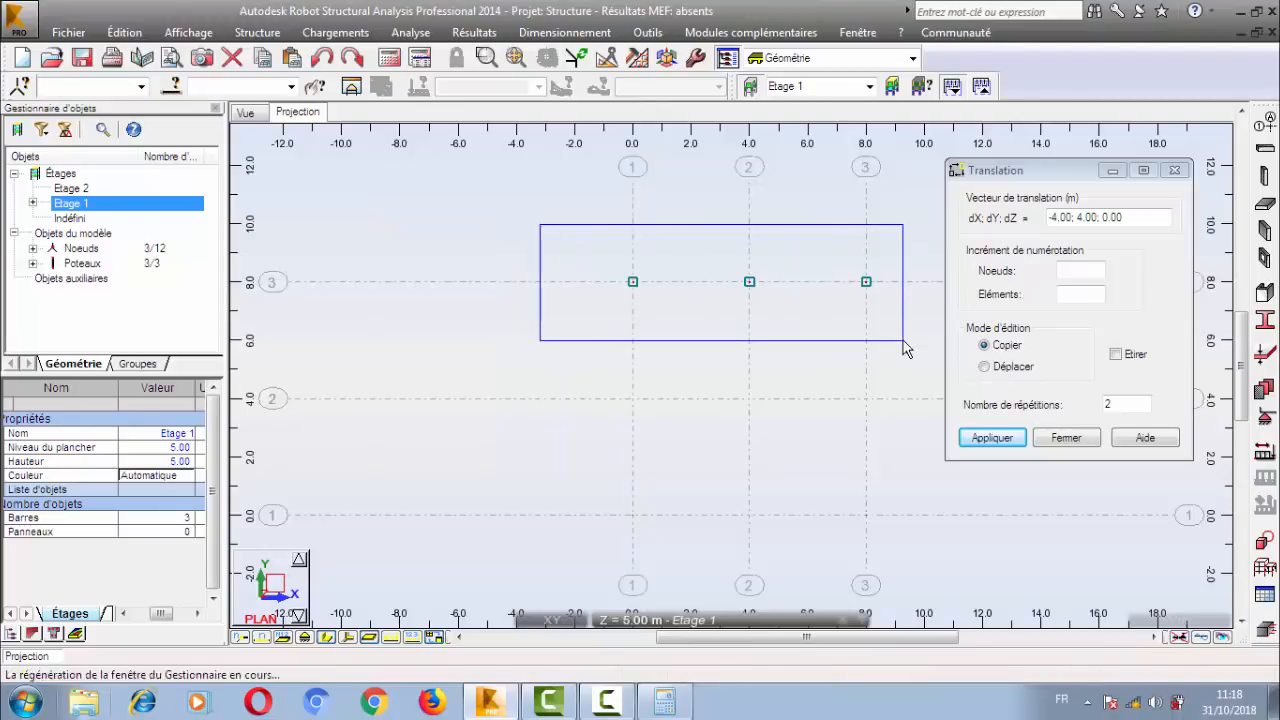
{"action": "left_click", "coordinate": [1053, 184]}
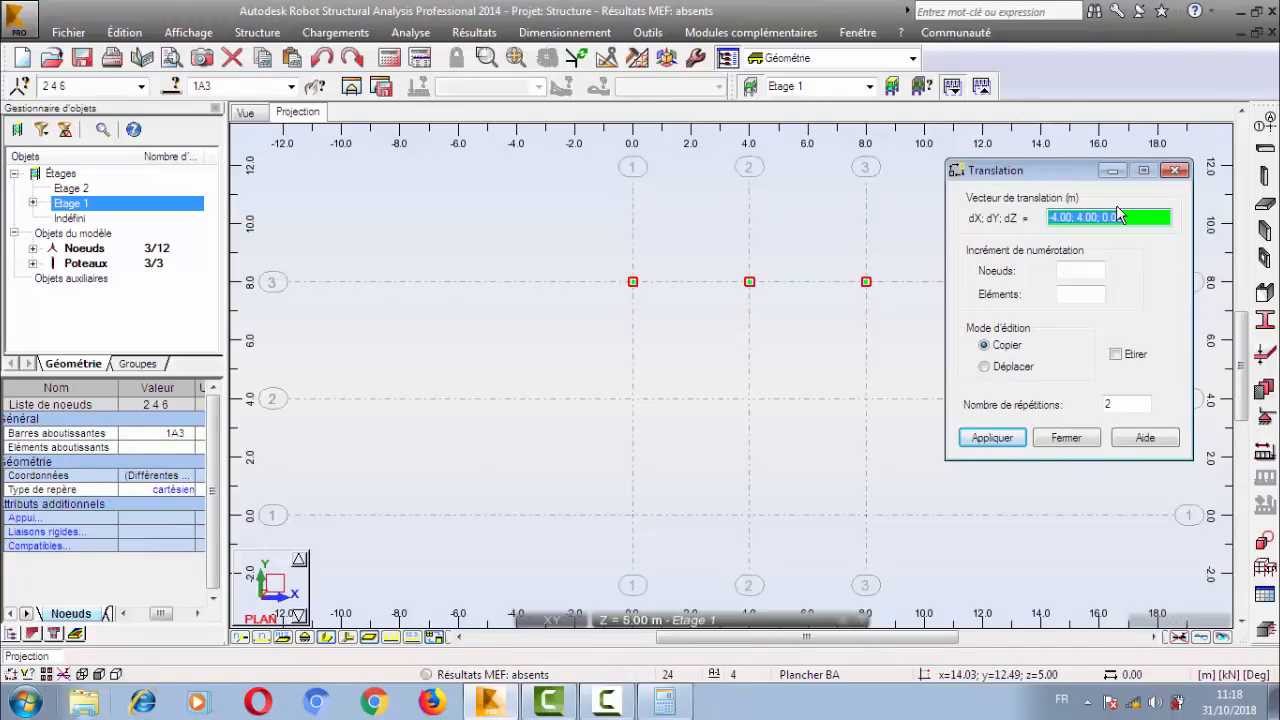
{"action": "key", "text": "BackSpace"}
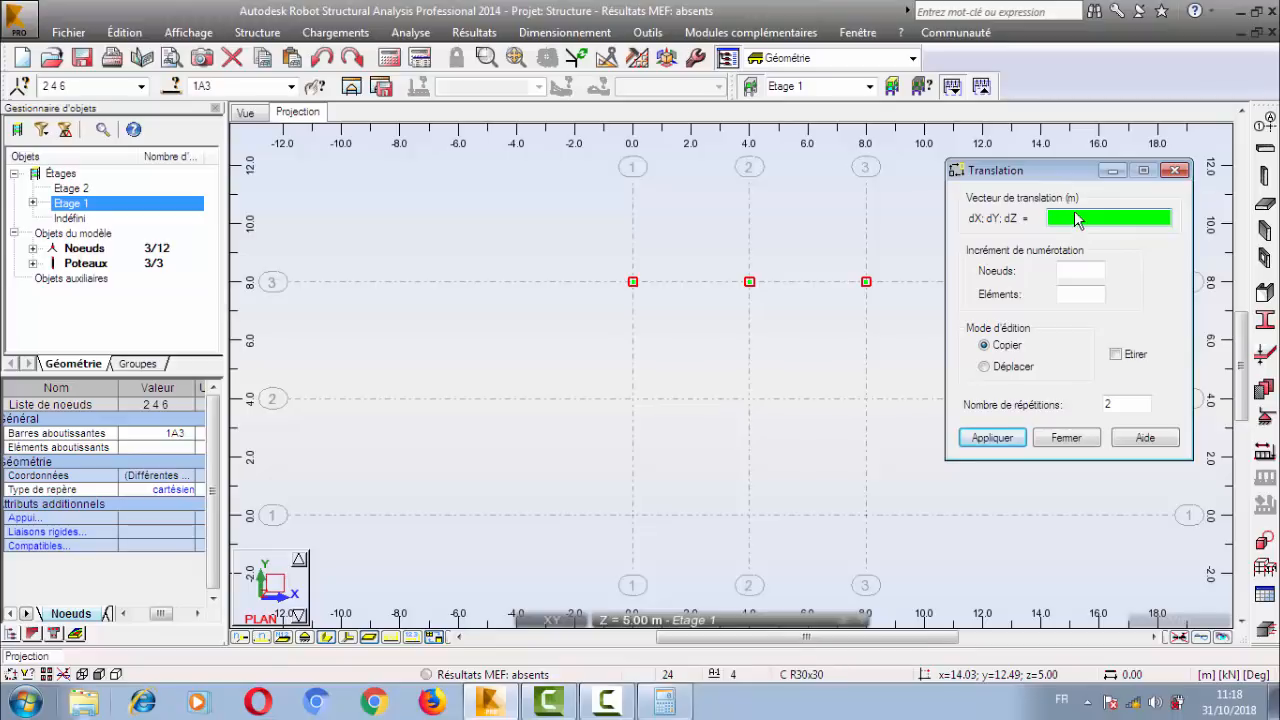
{"action": "left_click", "coordinate": [641, 295]}
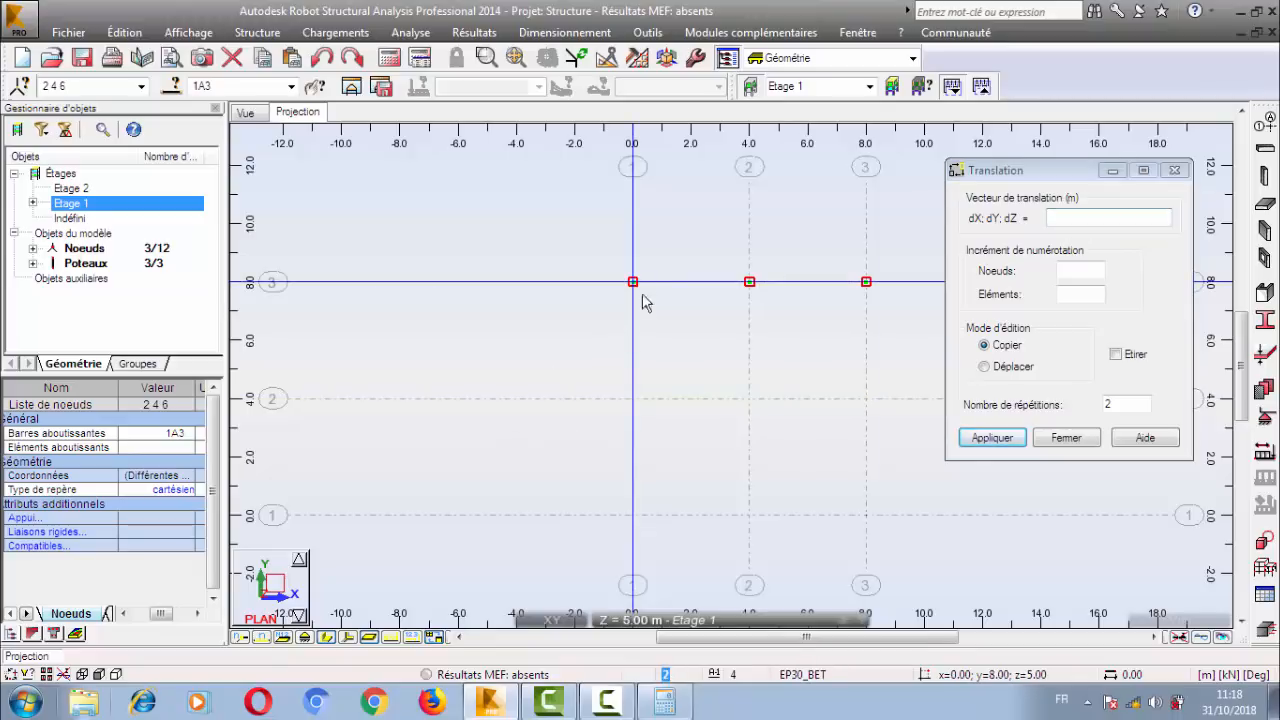
{"action": "key", "text": "Return"}
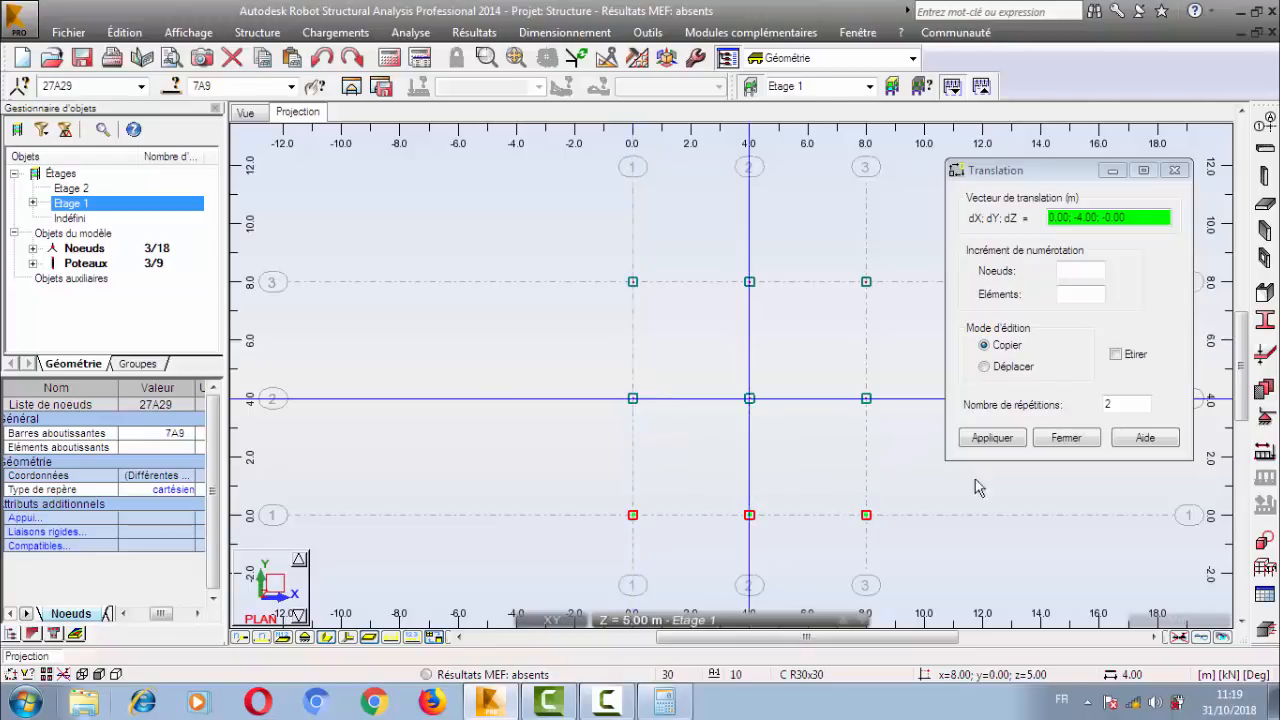
{"action": "left_click", "coordinate": [1012, 367]}
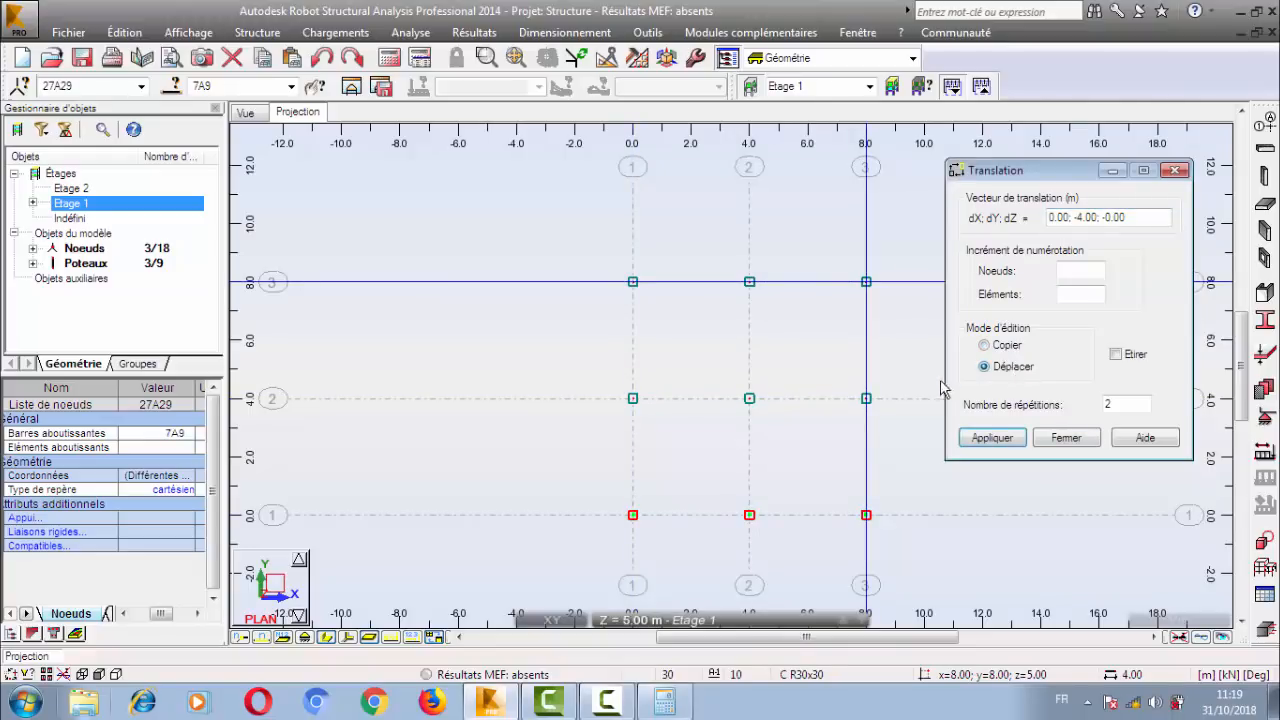
{"action": "left_click", "coordinate": [1008, 345]}
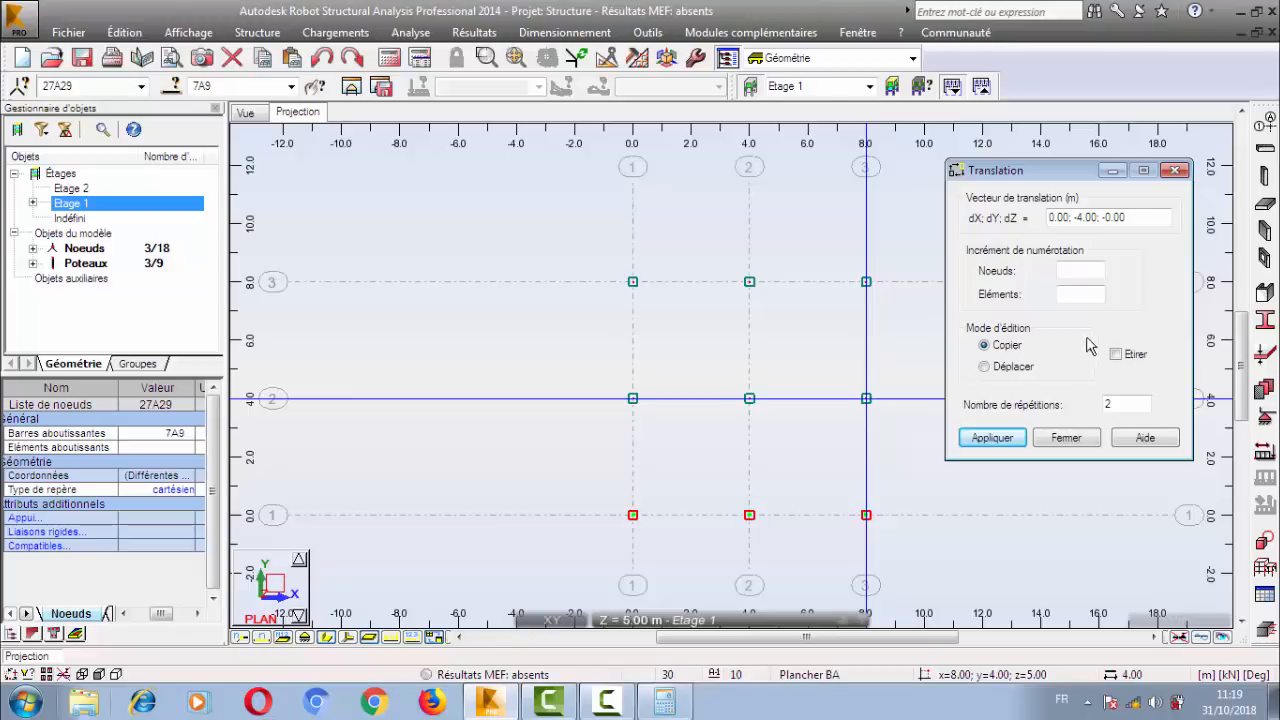
Apply the C R30x30 section to the selected columns along Y = 0.00 and close the section list.
{"action": "left_click", "coordinate": [1264, 356]}
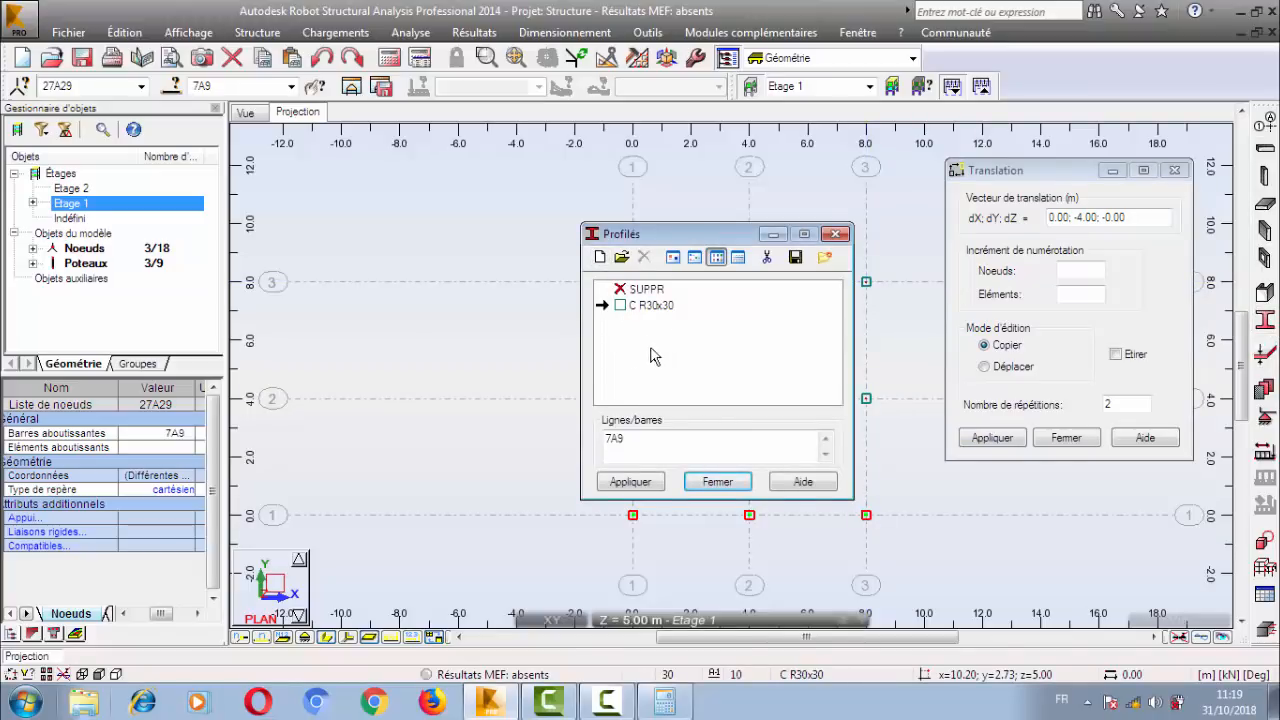
{"action": "left_click", "coordinate": [642, 312]}
{"action": "left_click", "coordinate": [630, 481]}
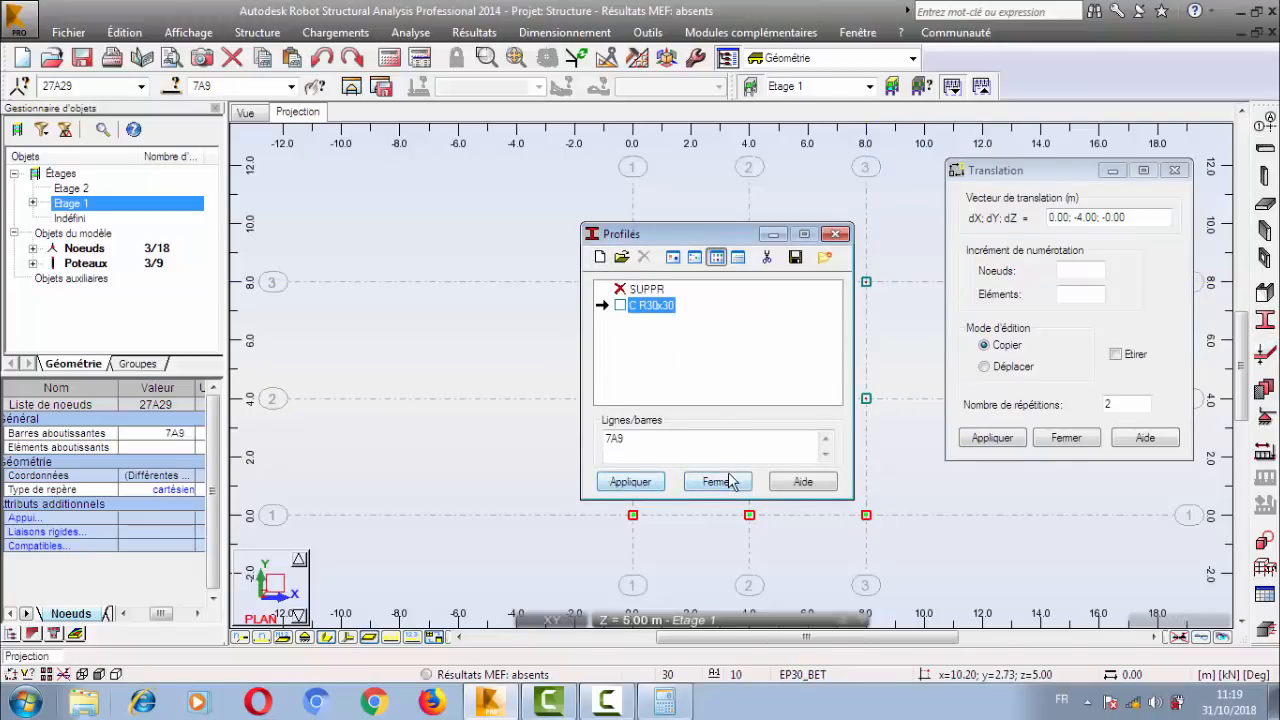
{"action": "left_click", "coordinate": [717, 481]}
{"action": "left_click", "coordinate": [1264, 148]}
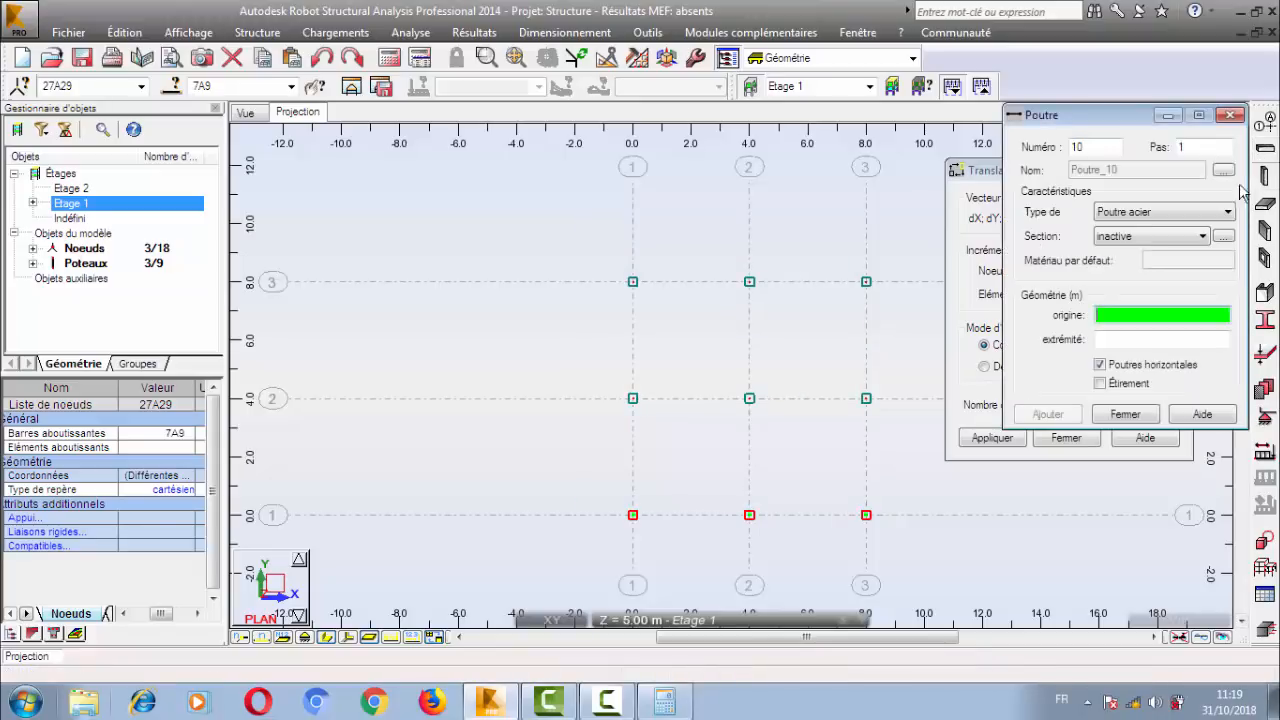
{"action": "left_click", "coordinate": [1147, 245]}
{"action": "left_click", "coordinate": [1147, 245]}
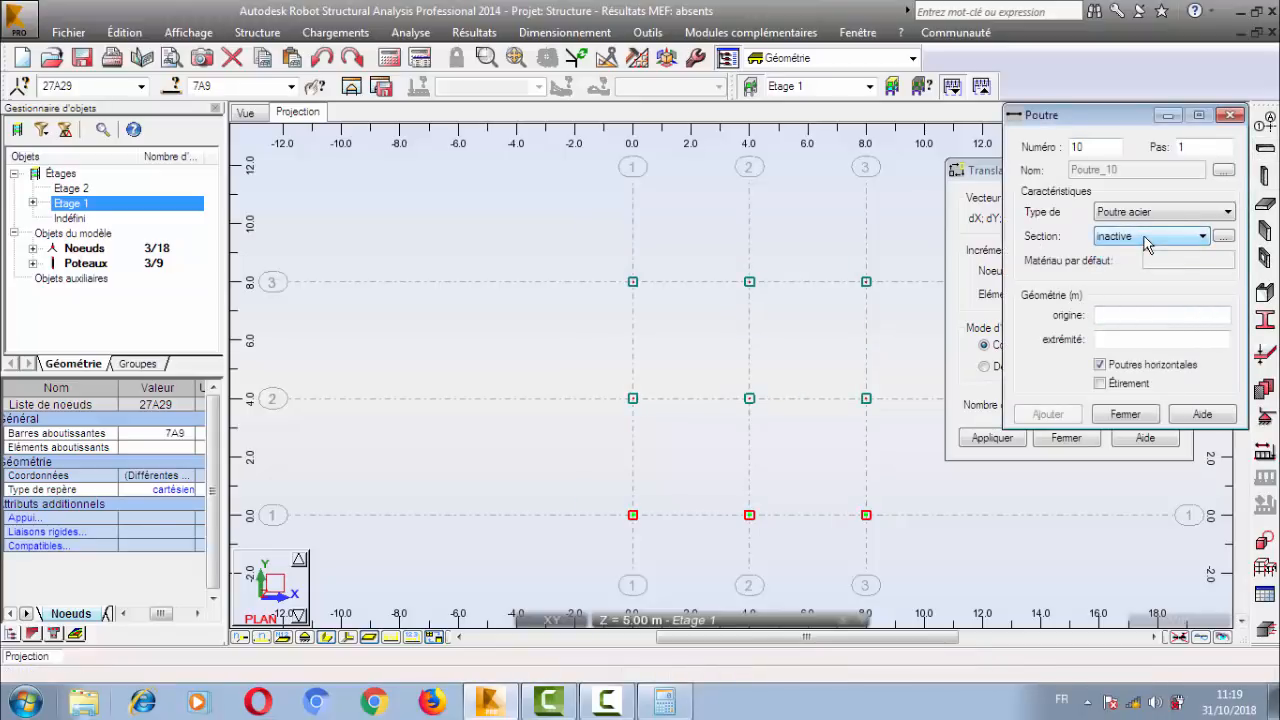
{"action": "left_click", "coordinate": [1264, 320]}
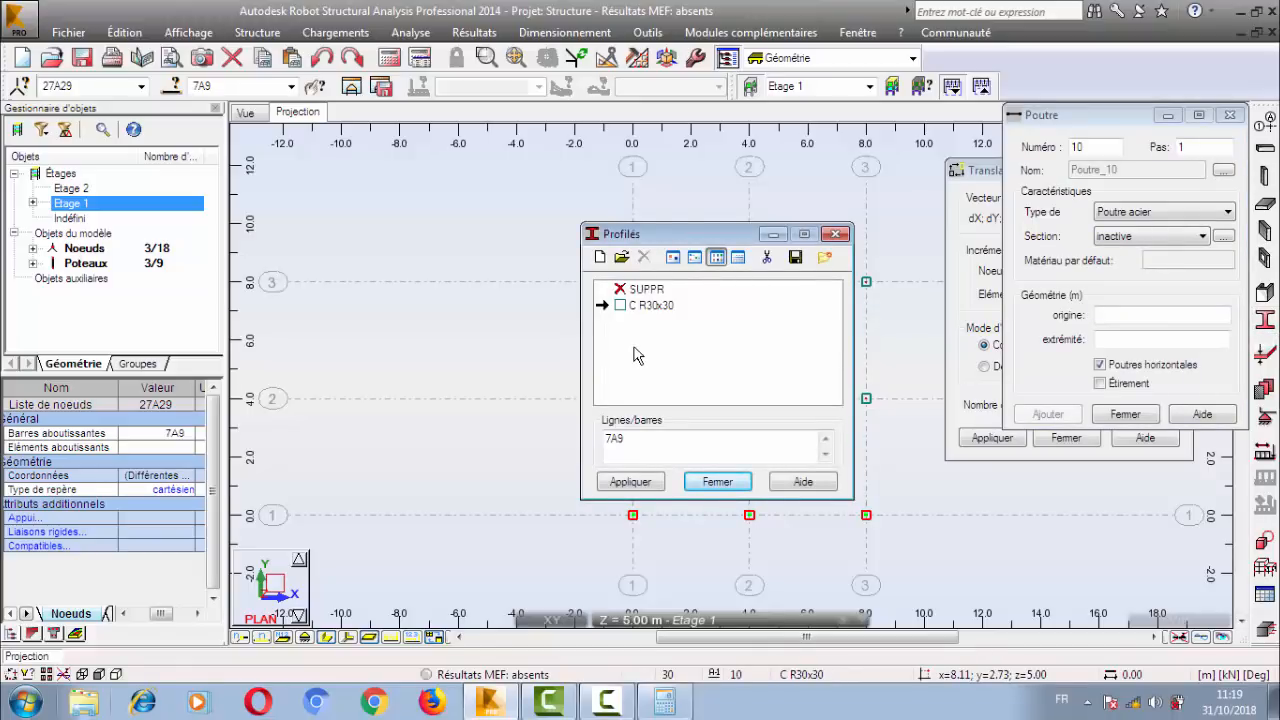
{"action": "left_click", "coordinate": [716, 483]}
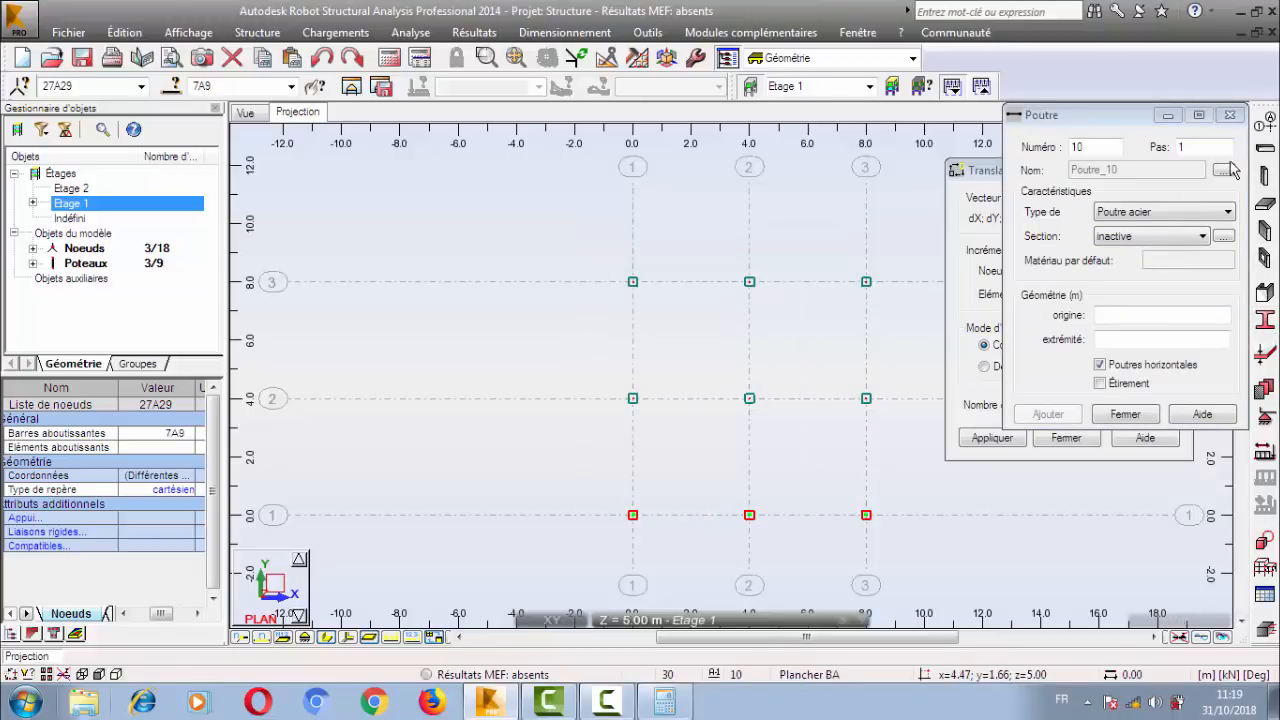
{"action": "left_click", "coordinate": [1133, 421]}
Select the three columns along Y = 8.00 in the plan.
{"action": "left_click", "coordinate": [1051, 192]}
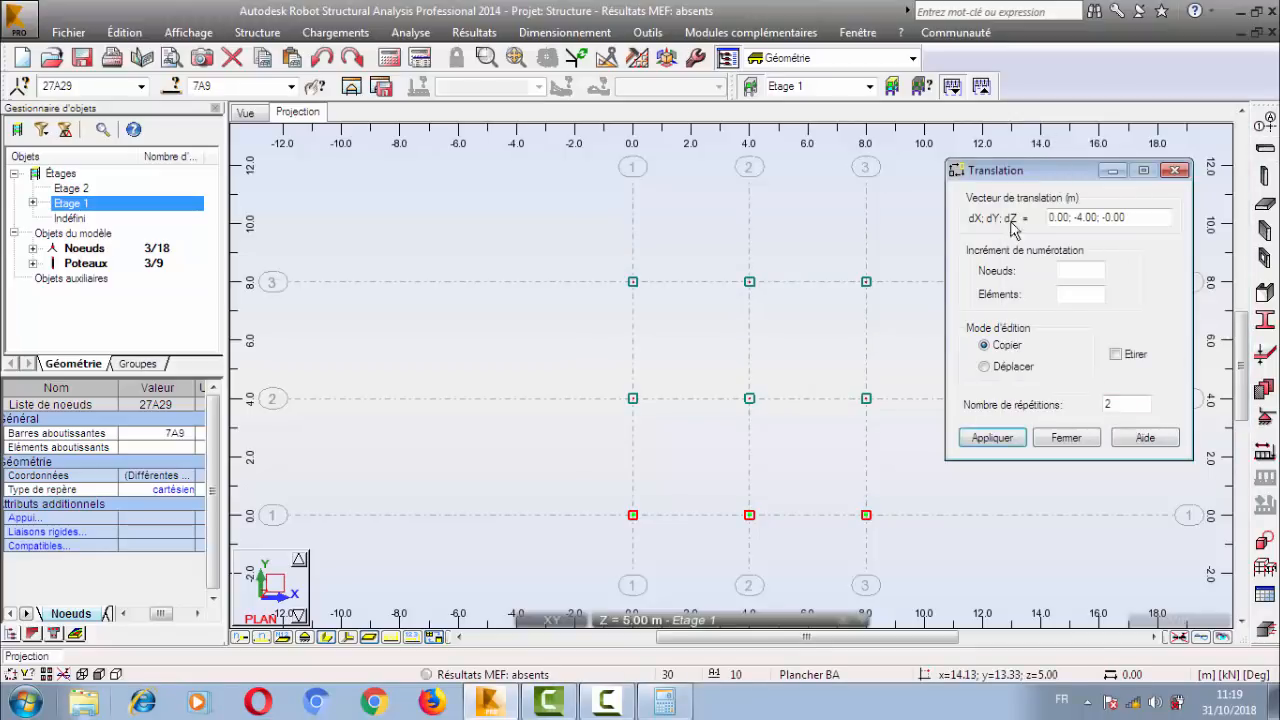
{"action": "right_click", "coordinate": [594, 218]}
{"action": "left_click", "coordinate": [625, 251]}
{"action": "left_click_drag", "start_coordinate": [565, 245], "coordinate": [903, 323]}
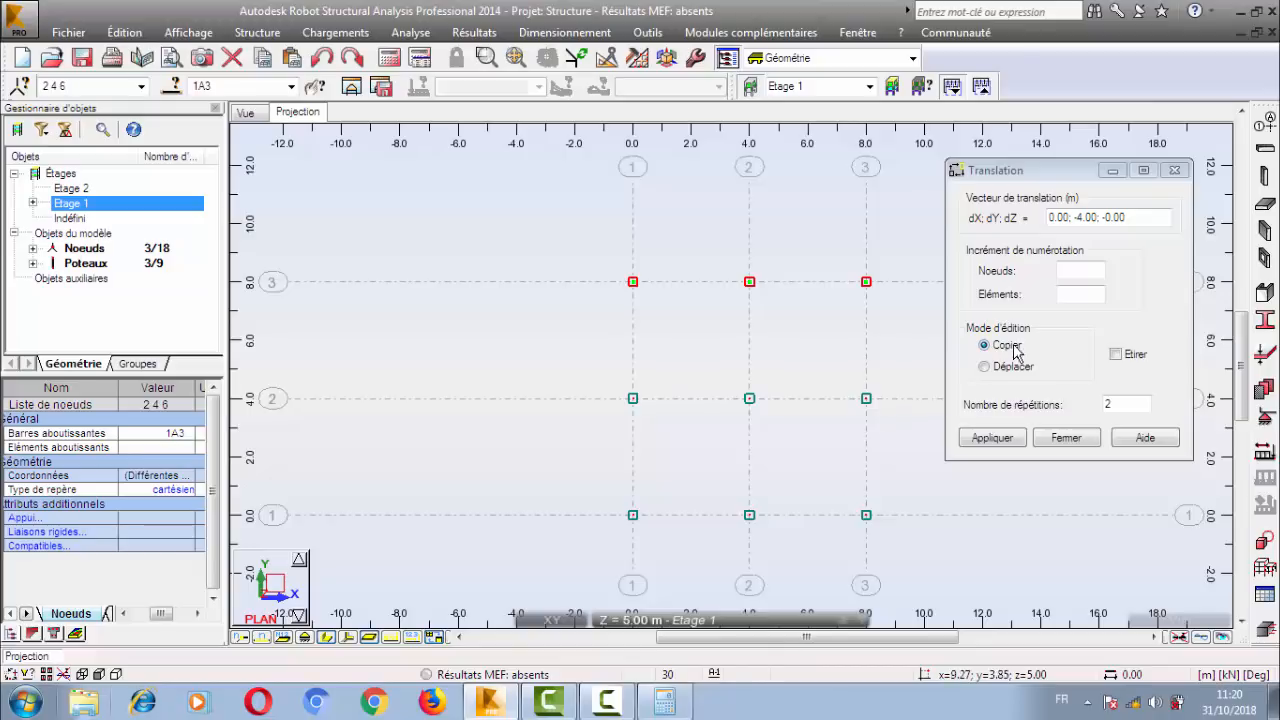
Close the Translation dialog with Etirer left off and clear the column selection.
{"action": "left_click", "coordinate": [1051, 385]}
{"action": "left_click", "coordinate": [1134, 408]}
{"action": "left_click", "coordinate": [1116, 354]}
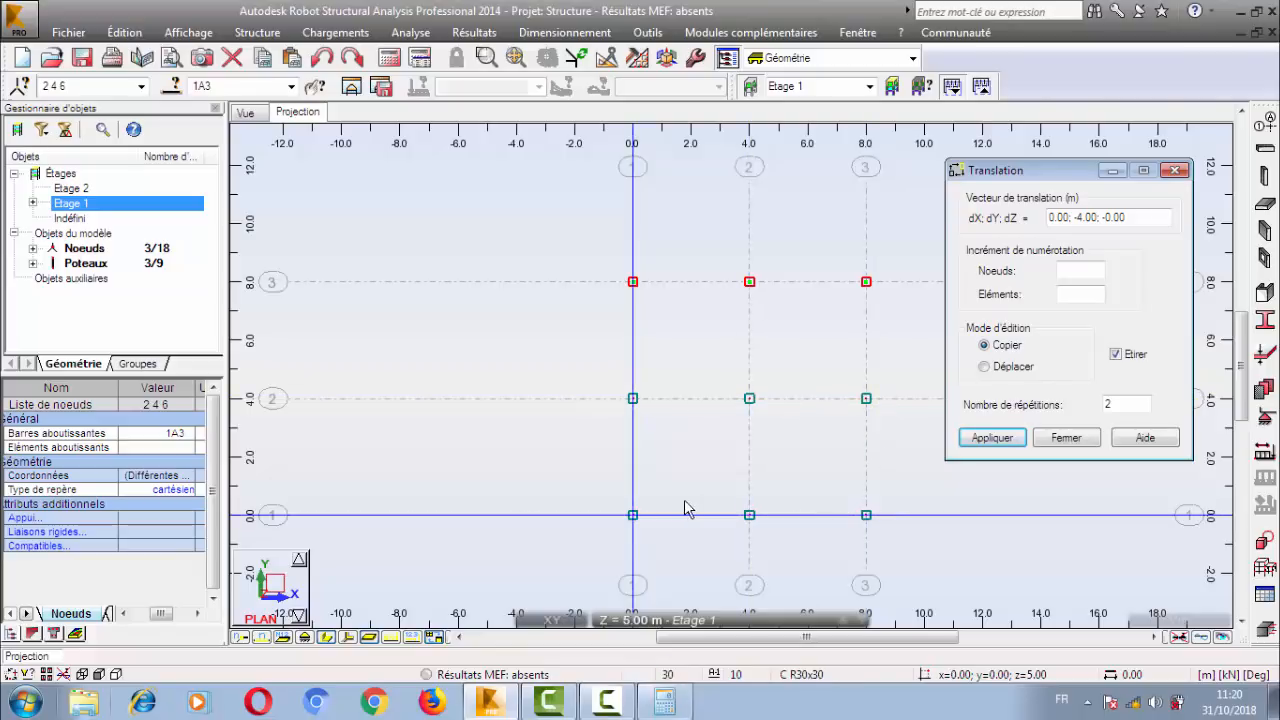
{"action": "left_click", "coordinate": [1125, 355]}
{"action": "left_click", "coordinate": [1066, 437]}
{"action": "left_click", "coordinate": [704, 340]}
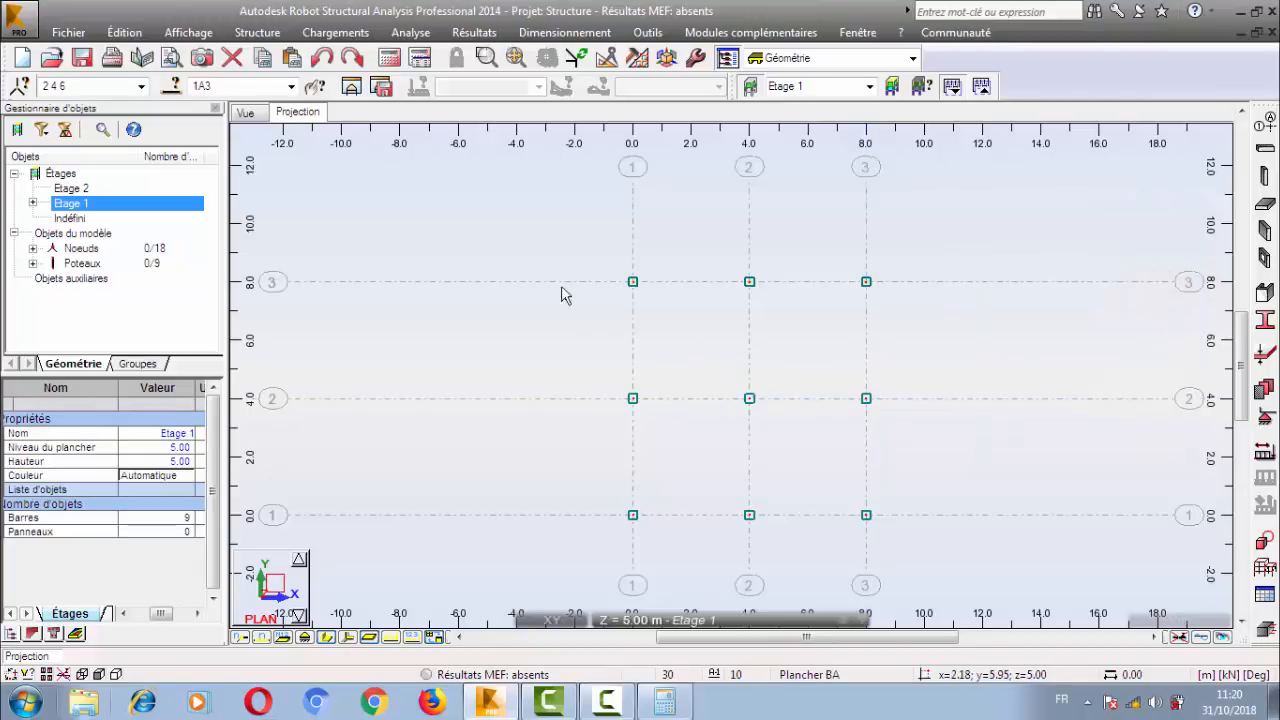
Inspect the Etage 1 columns in the 3D view and return to the plan projection.
{"action": "left_click", "coordinate": [250, 113]}
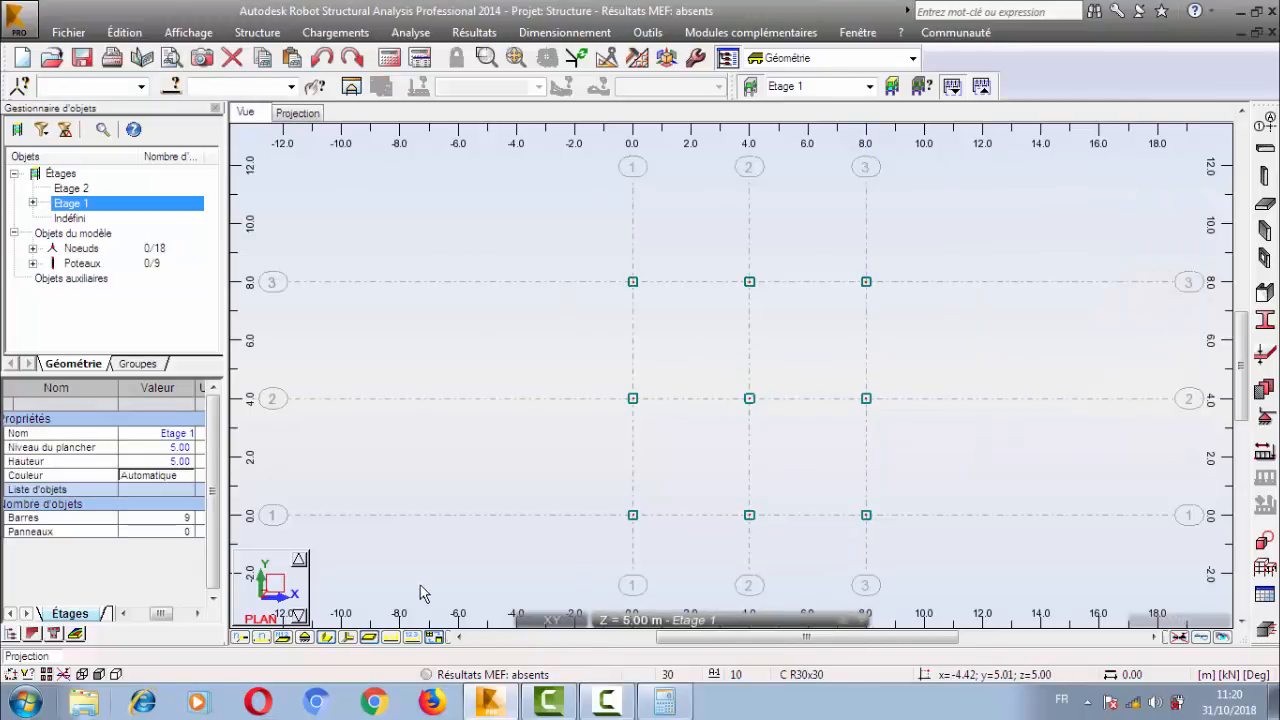
{"action": "left_click", "coordinate": [350, 637]}
{"action": "left_click", "coordinate": [326, 637]}
{"action": "middle_click_drag", "start_coordinate": [977, 371], "coordinate": [763, 428]}
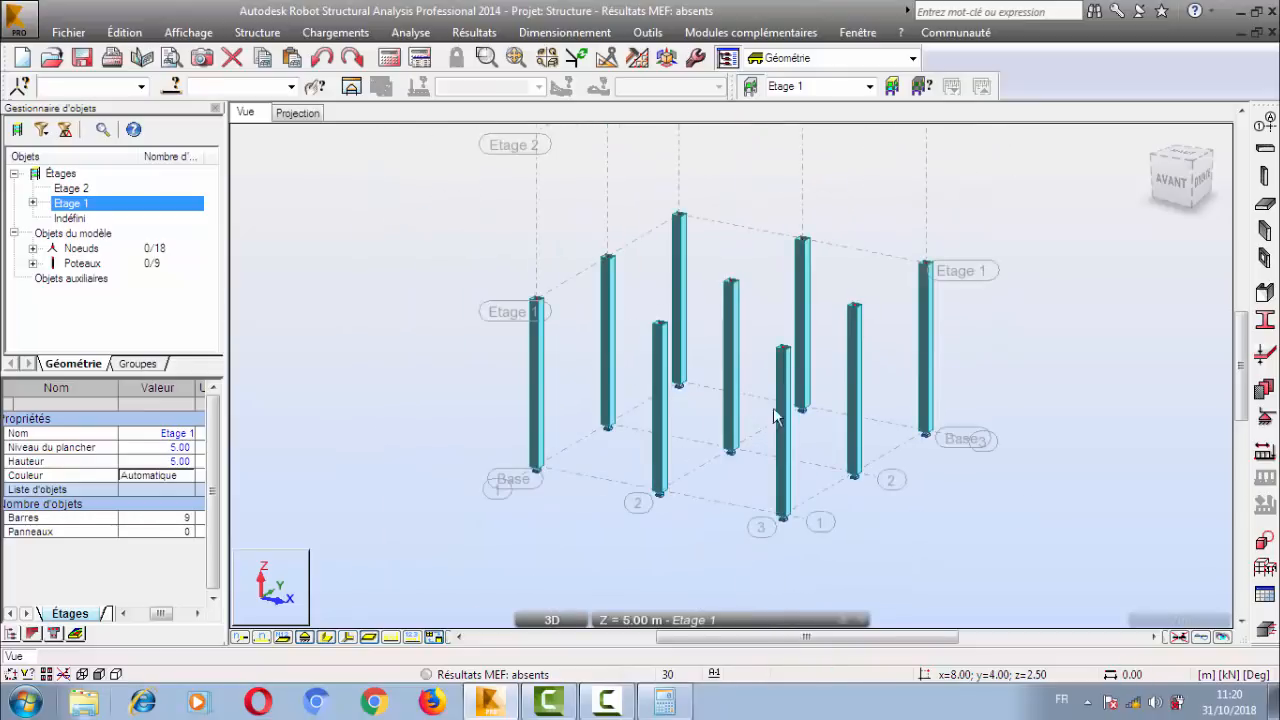
{"action": "left_click", "coordinate": [297, 113]}
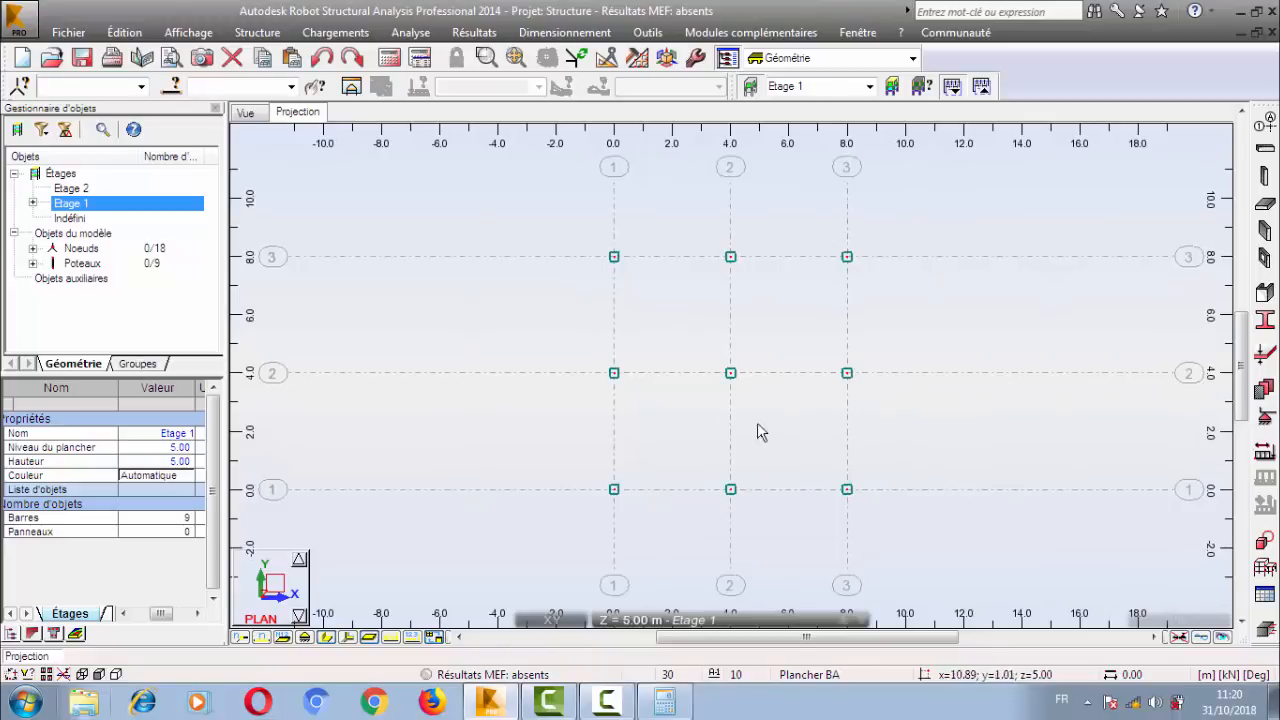
{"action": "scroll", "coordinate": [726, 337], "scroll_direction": "up", "scroll_amount": 3}
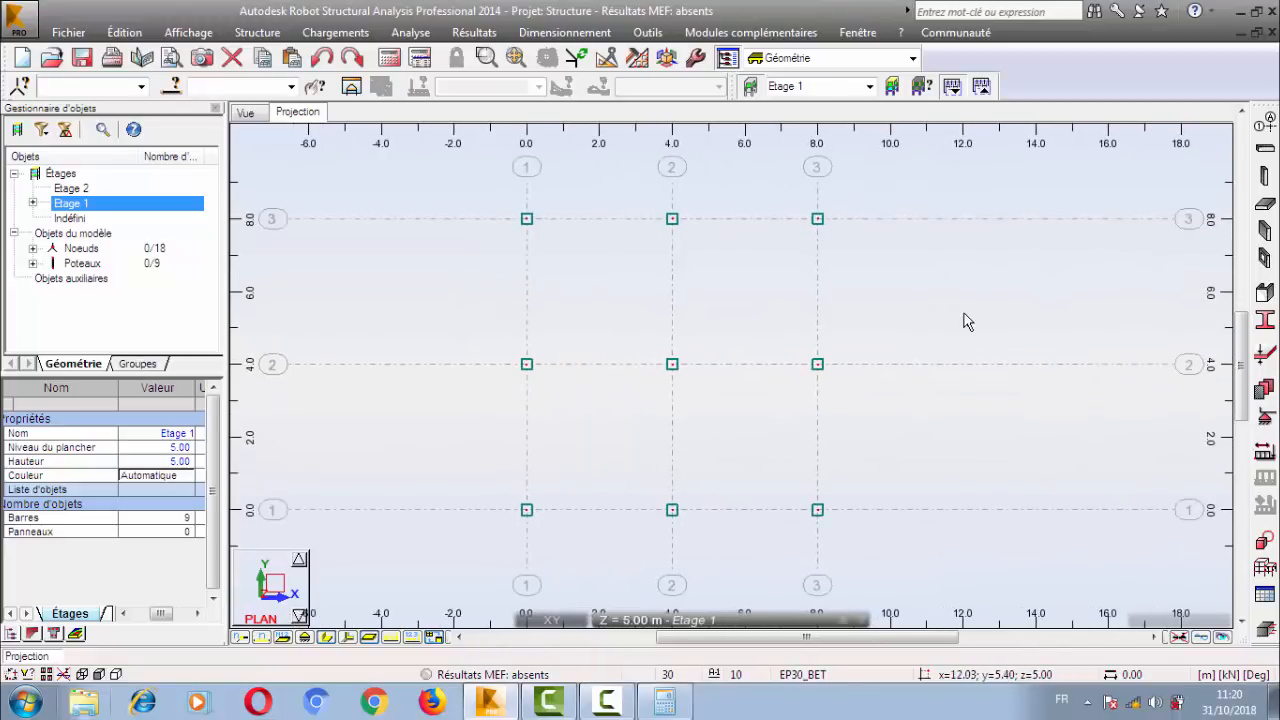
Start a new section from the bar sections list and set its profile type to Poutre BA.
{"action": "left_click", "coordinate": [1264, 328]}
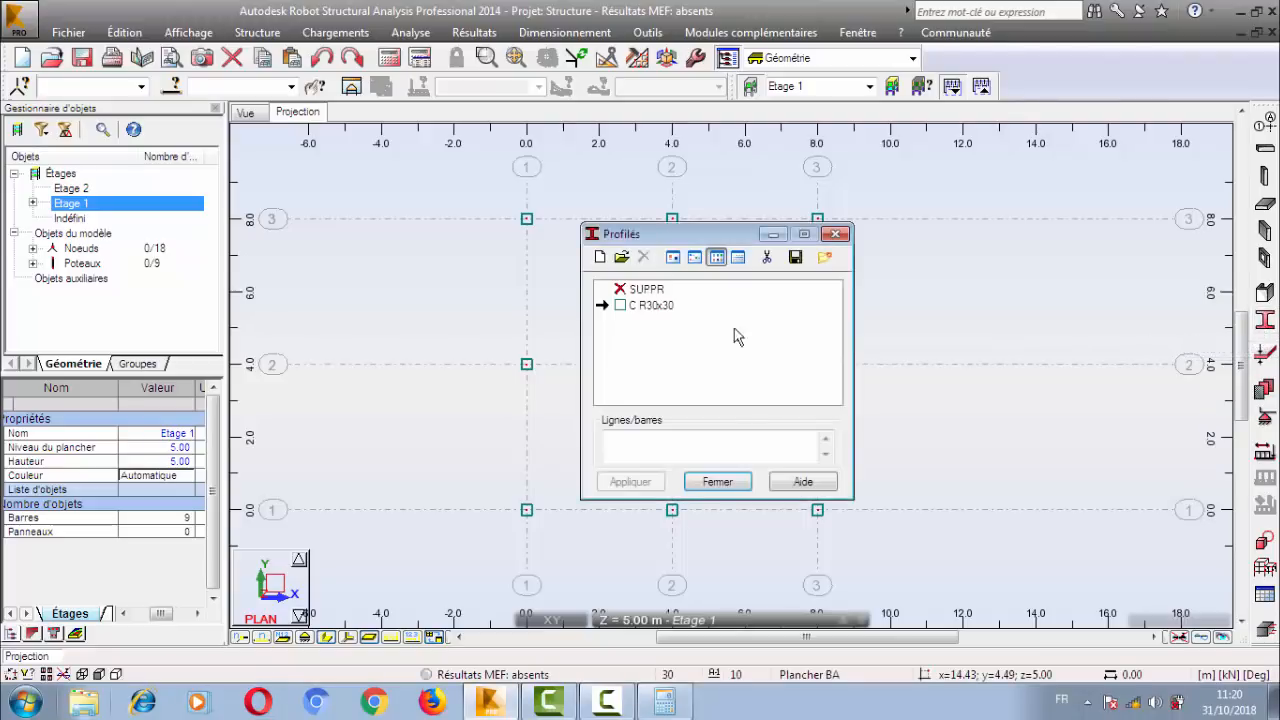
{"action": "left_click_drag", "start_coordinate": [641, 238], "coordinate": [657, 230]}
{"action": "left_click", "coordinate": [658, 281]}
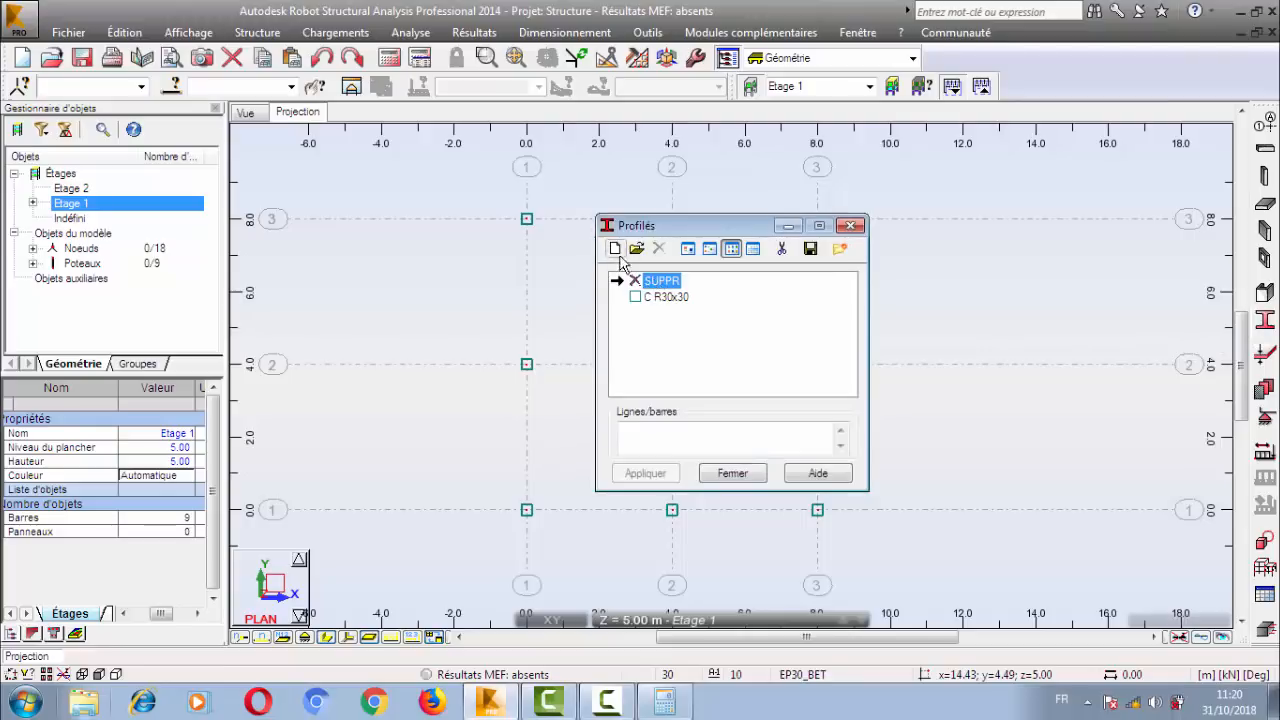
{"action": "left_click", "coordinate": [615, 252]}
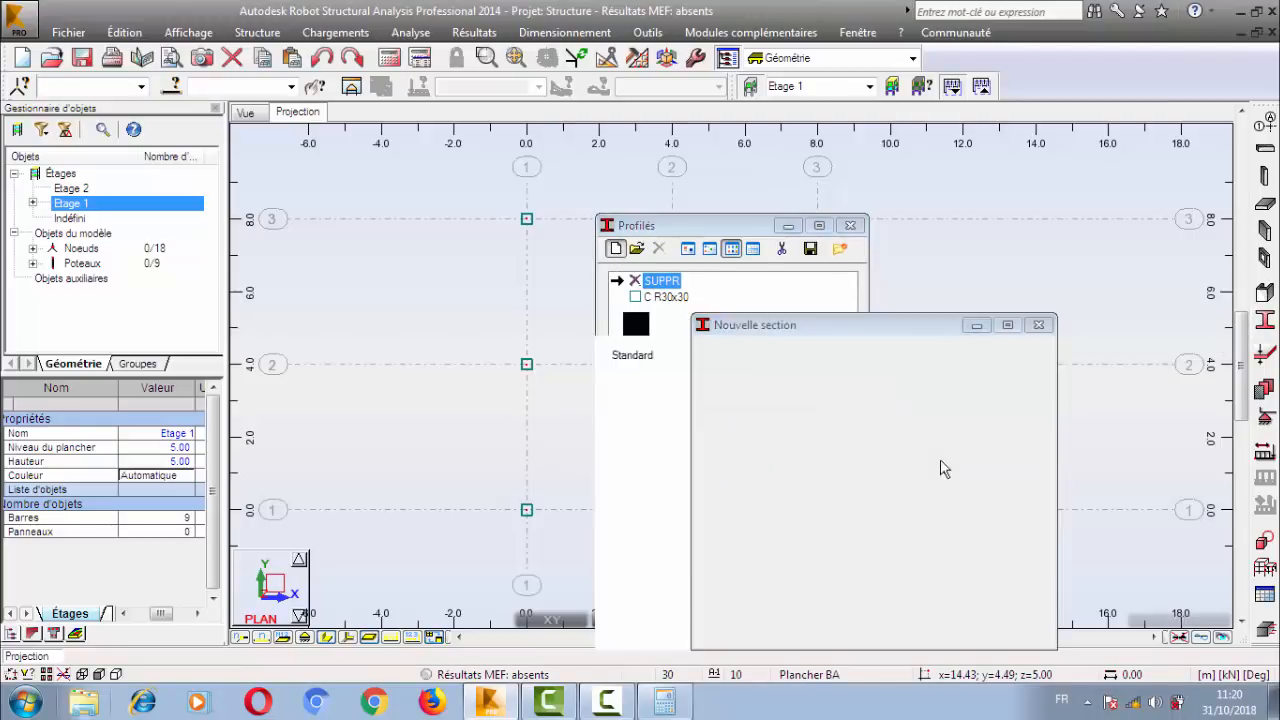
{"action": "left_click", "coordinate": [1005, 601]}
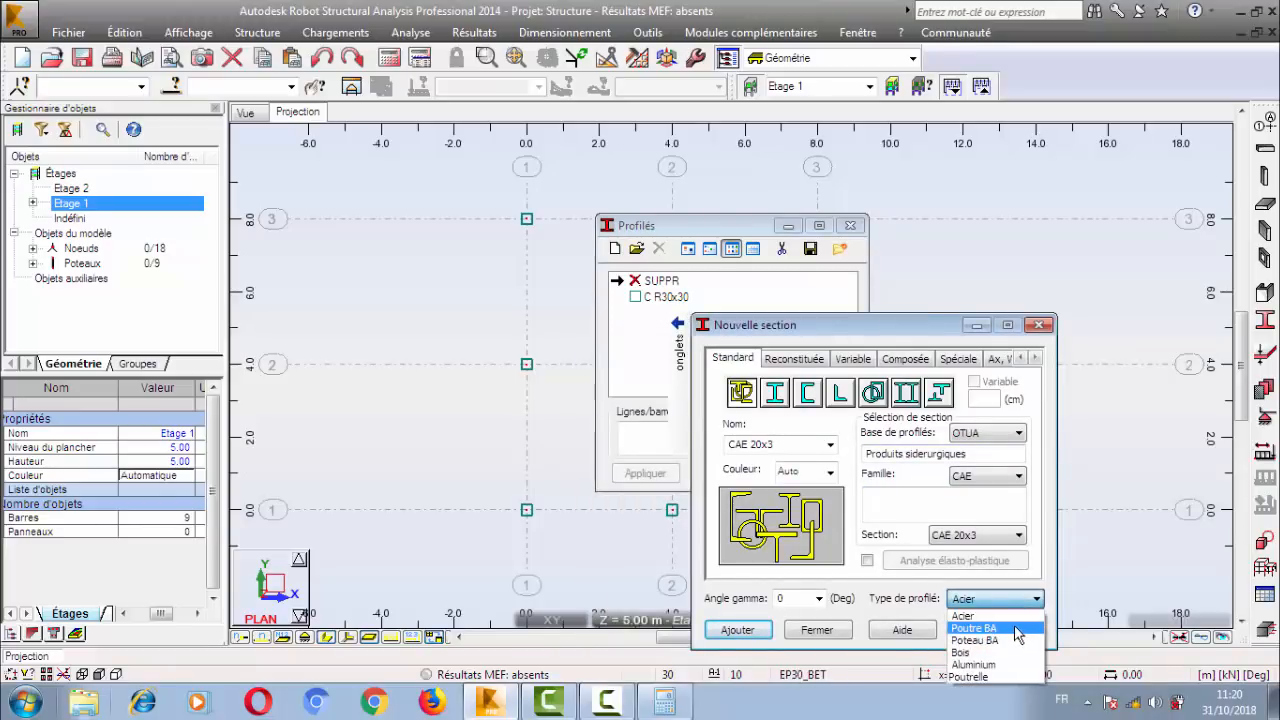
{"action": "left_click", "coordinate": [1015, 630]}
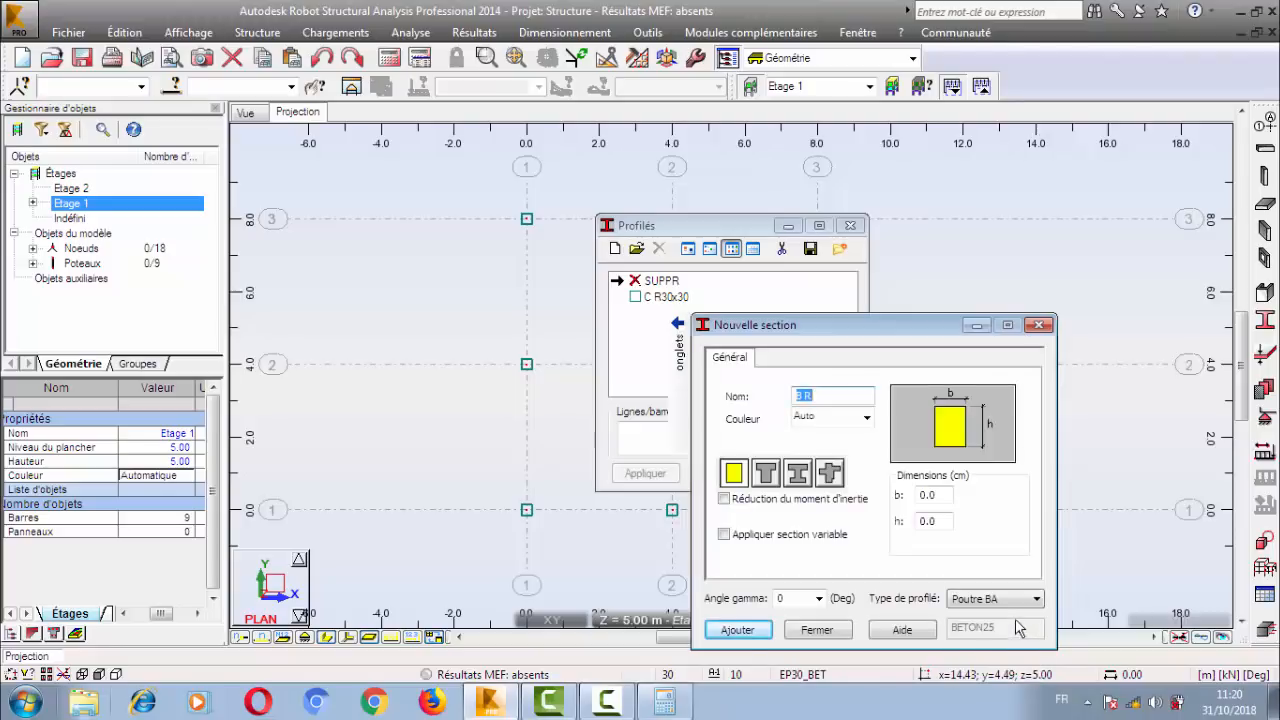
Preview the T, I and cross-shaped concrete beam sections and return to the rectangular shape.
{"action": "left_click", "coordinate": [766, 476]}
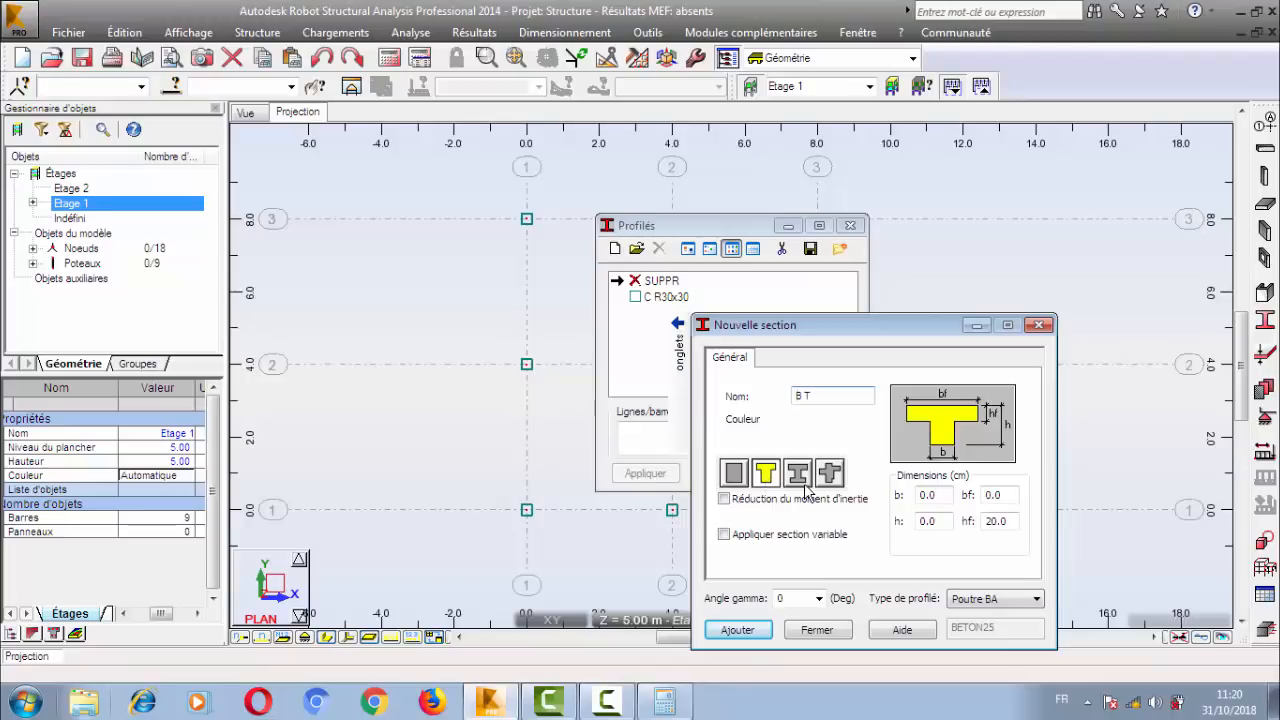
{"action": "left_click", "coordinate": [798, 477]}
{"action": "left_click", "coordinate": [836, 482]}
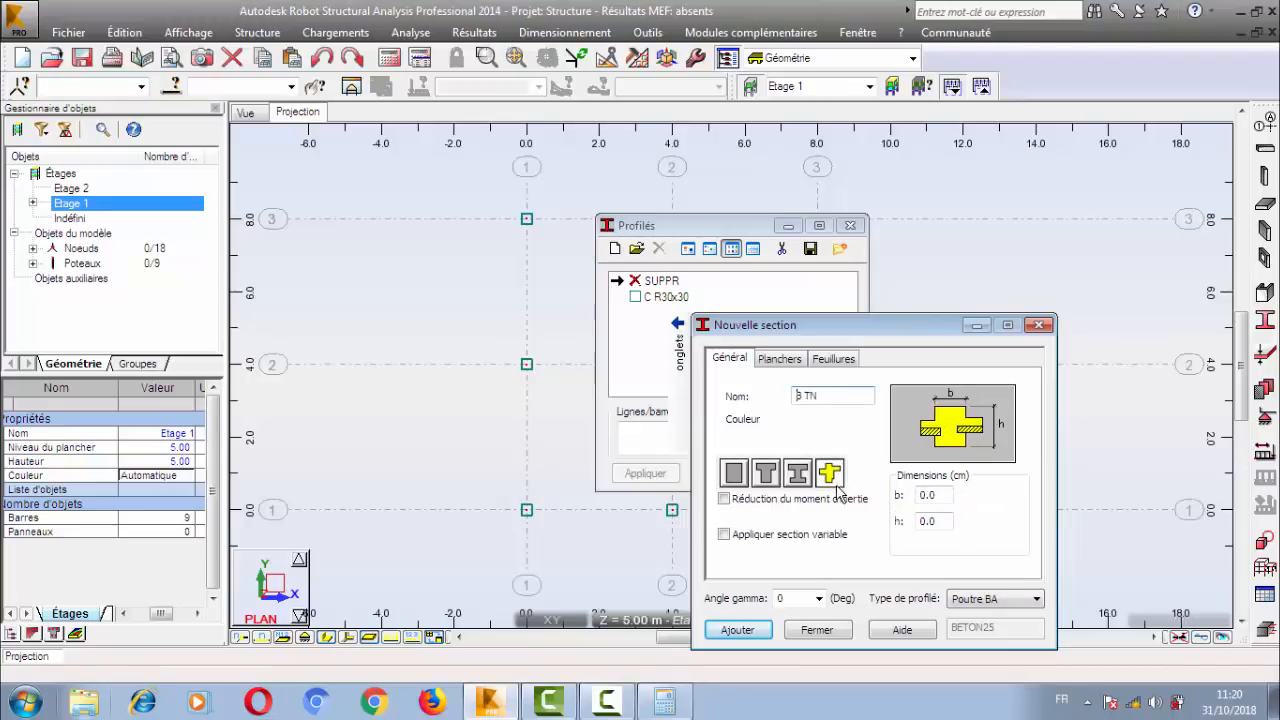
{"action": "left_click", "coordinate": [734, 478]}
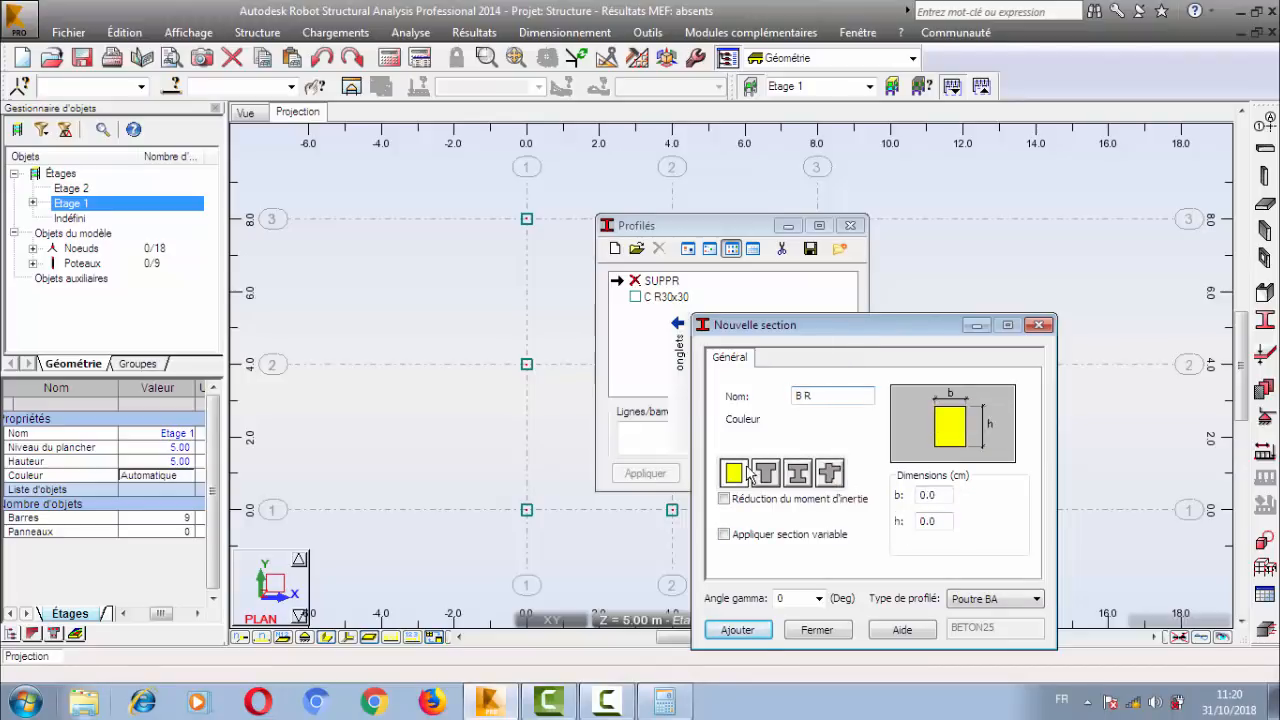
Set the rectangular beam section's dimensions to b = 25 cm and h = 50 cm.
{"action": "left_click", "coordinate": [930, 495]}
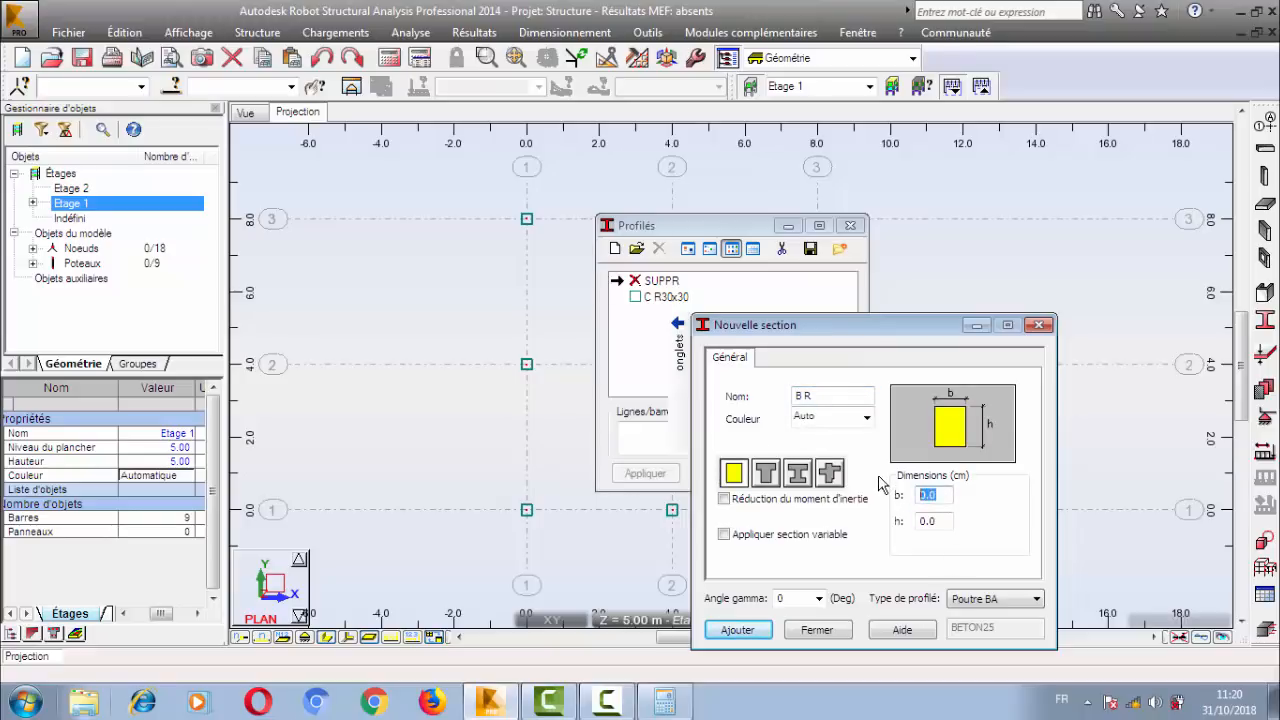
{"action": "type", "text": "25"}
{"action": "key", "text": "Tab"}
{"action": "left_click", "coordinate": [930, 495]}
{"action": "type", "text": "25"}
{"action": "left_click", "coordinate": [926, 512]}
{"action": "type", "text": "50"}
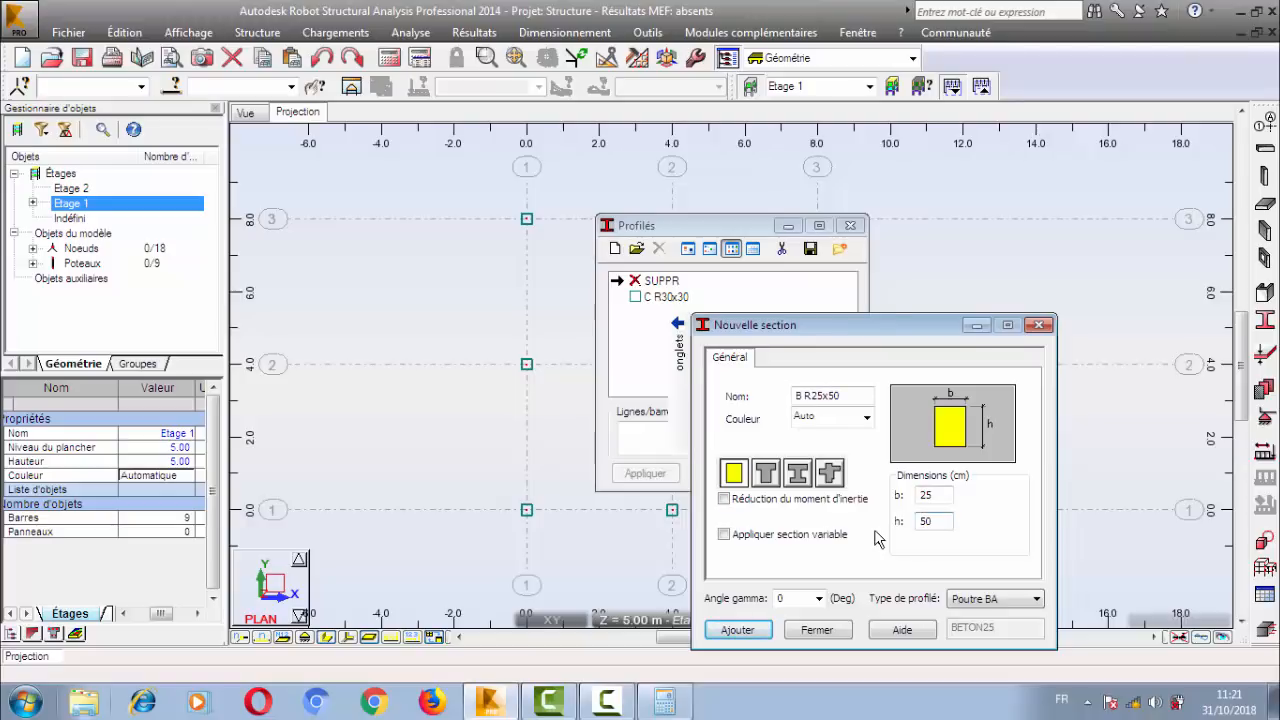
Show the moment of inertia reduction factors for Ix, Iy and Iz and turn the reduction off again.
{"action": "left_click", "coordinate": [725, 499]}
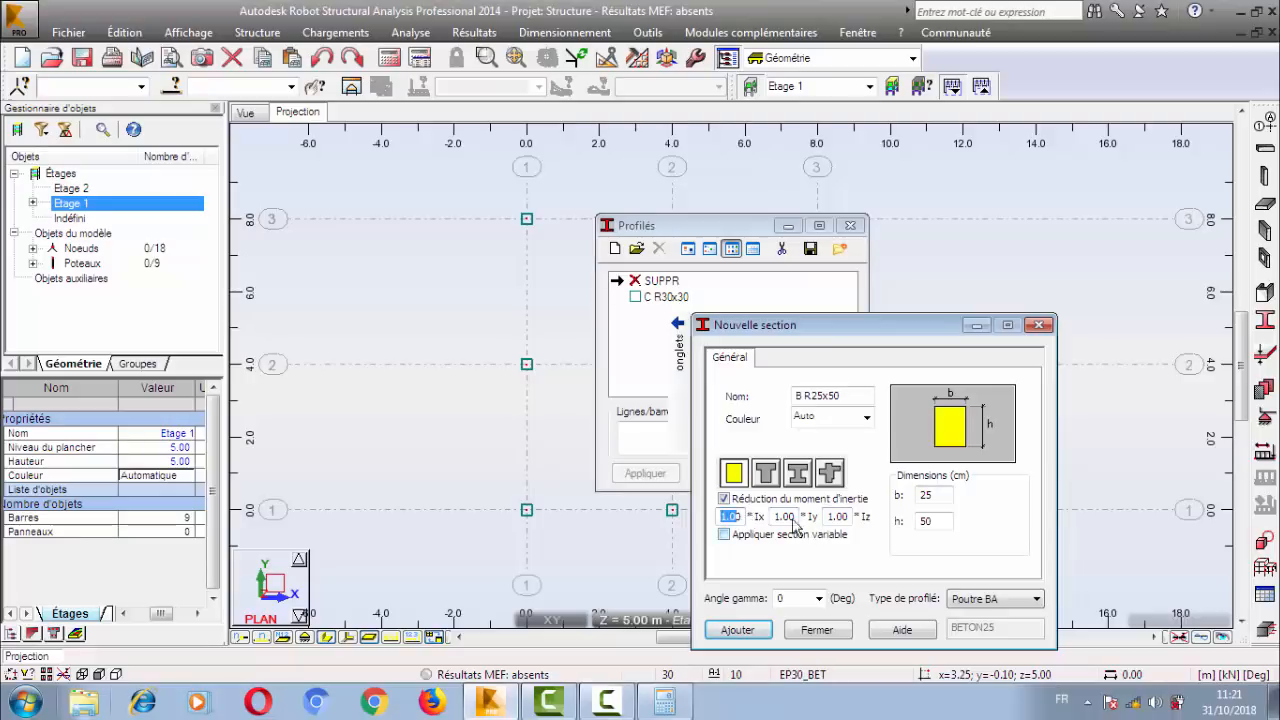
{"action": "key", "text": "Tab"}
{"action": "key", "text": "Tab"}
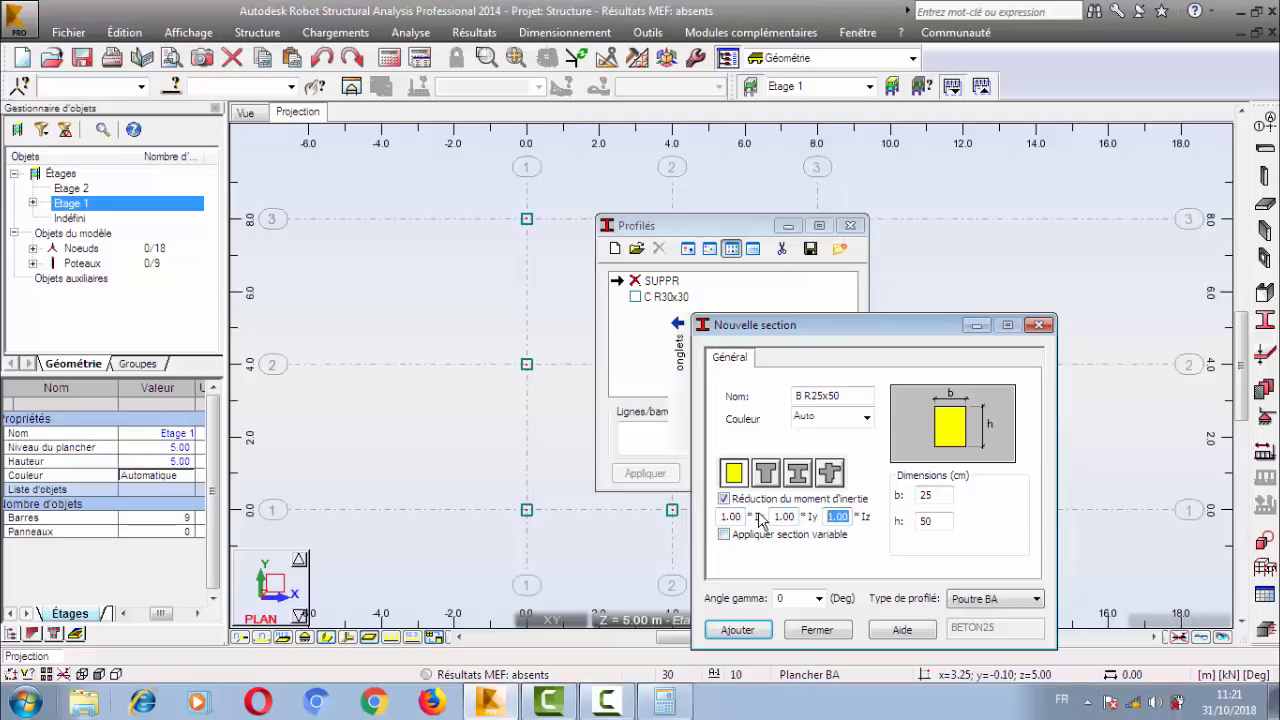
{"action": "left_click", "coordinate": [742, 515]}
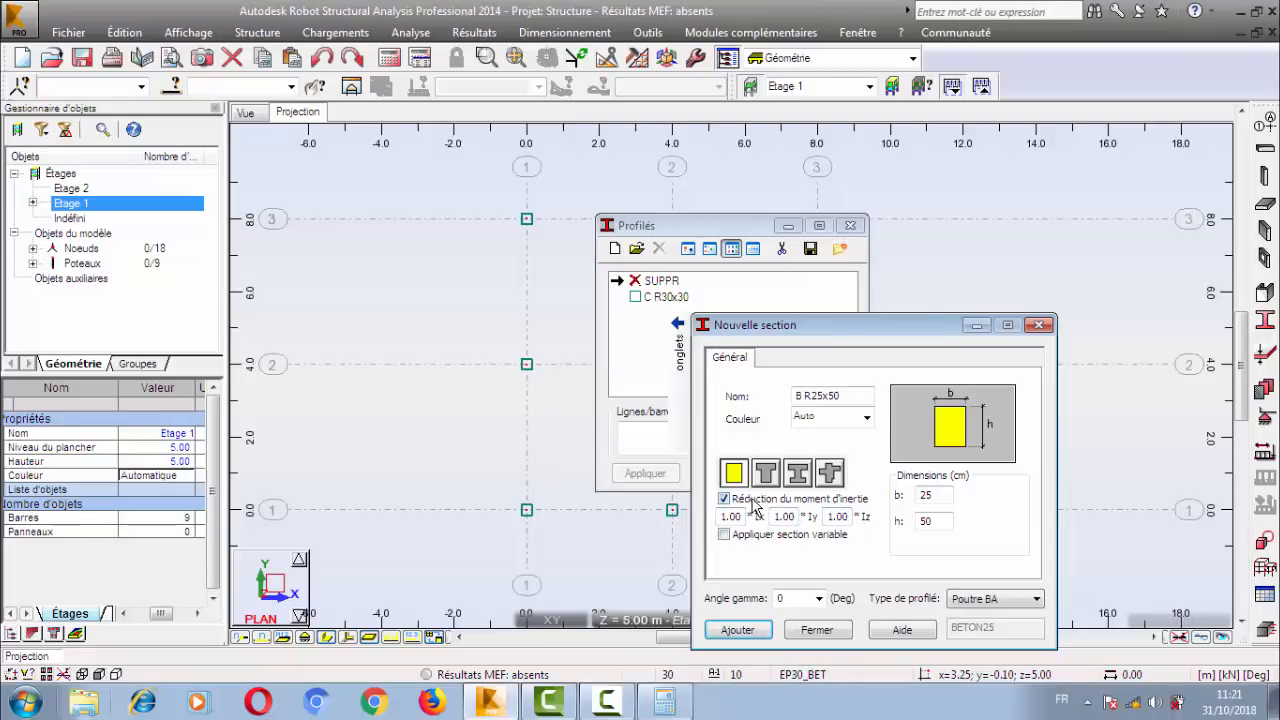
{"action": "left_click", "coordinate": [752, 498]}
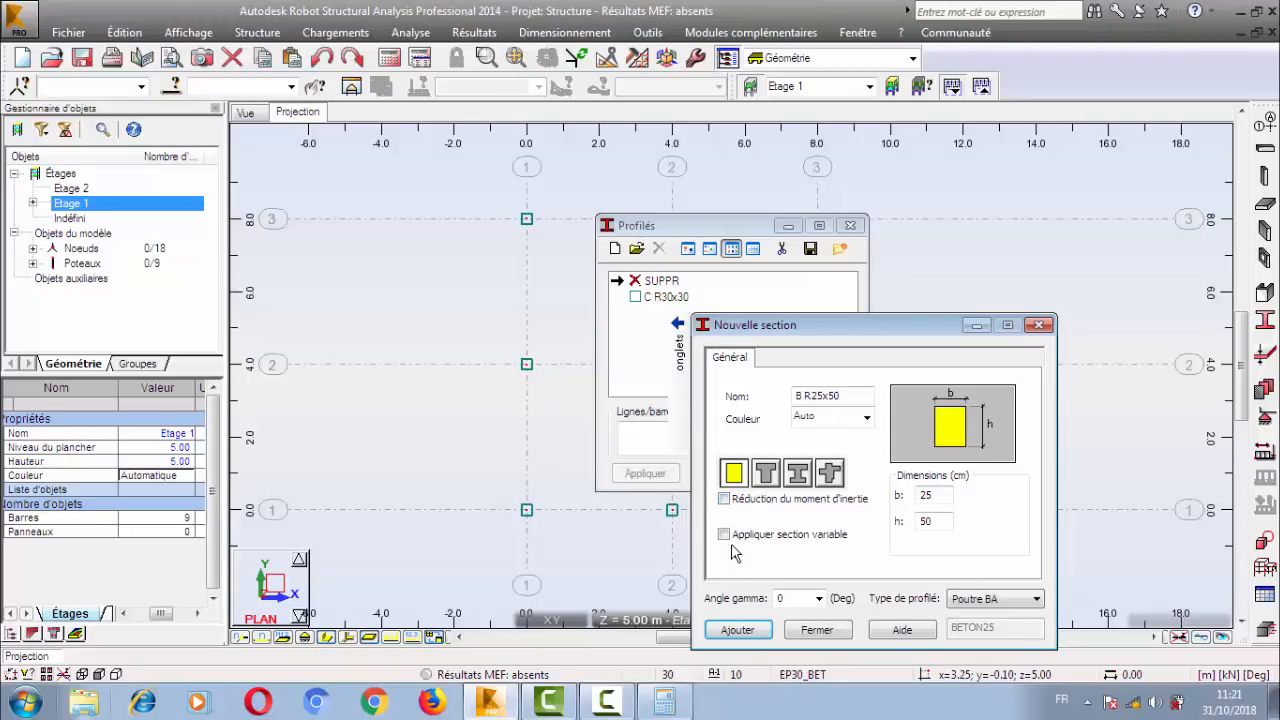
Try the variable section option with its h2 height and turn it off again.
{"action": "left_click", "coordinate": [724, 535]}
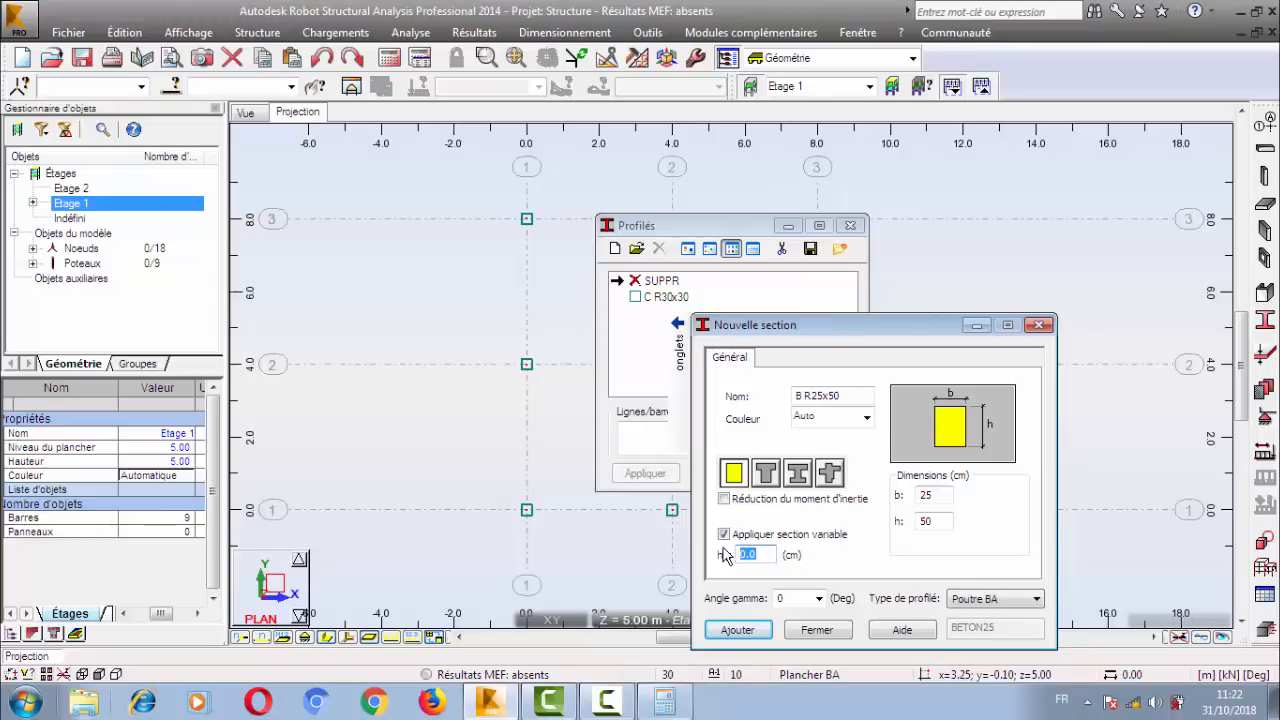
{"action": "left_click_drag", "start_coordinate": [766, 557], "coordinate": [751, 553]}
{"action": "left_click_drag", "start_coordinate": [932, 519], "coordinate": [922, 523]}
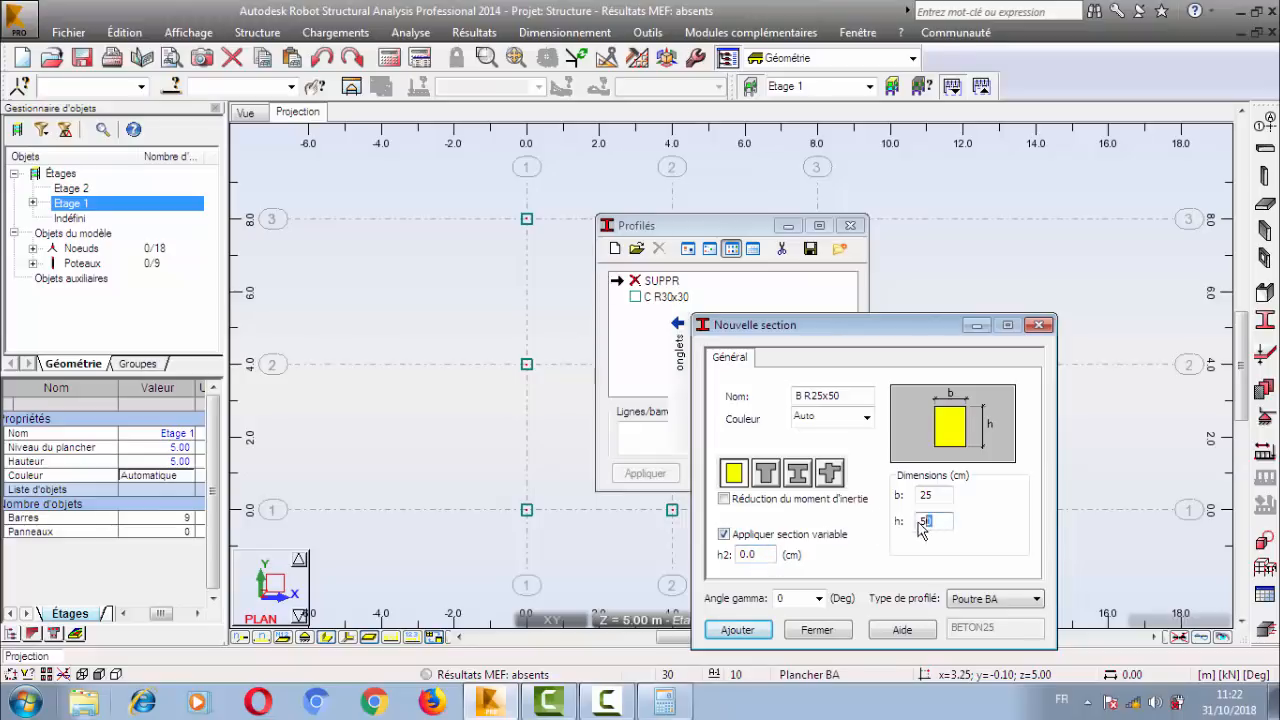
{"action": "left_click", "coordinate": [767, 540]}
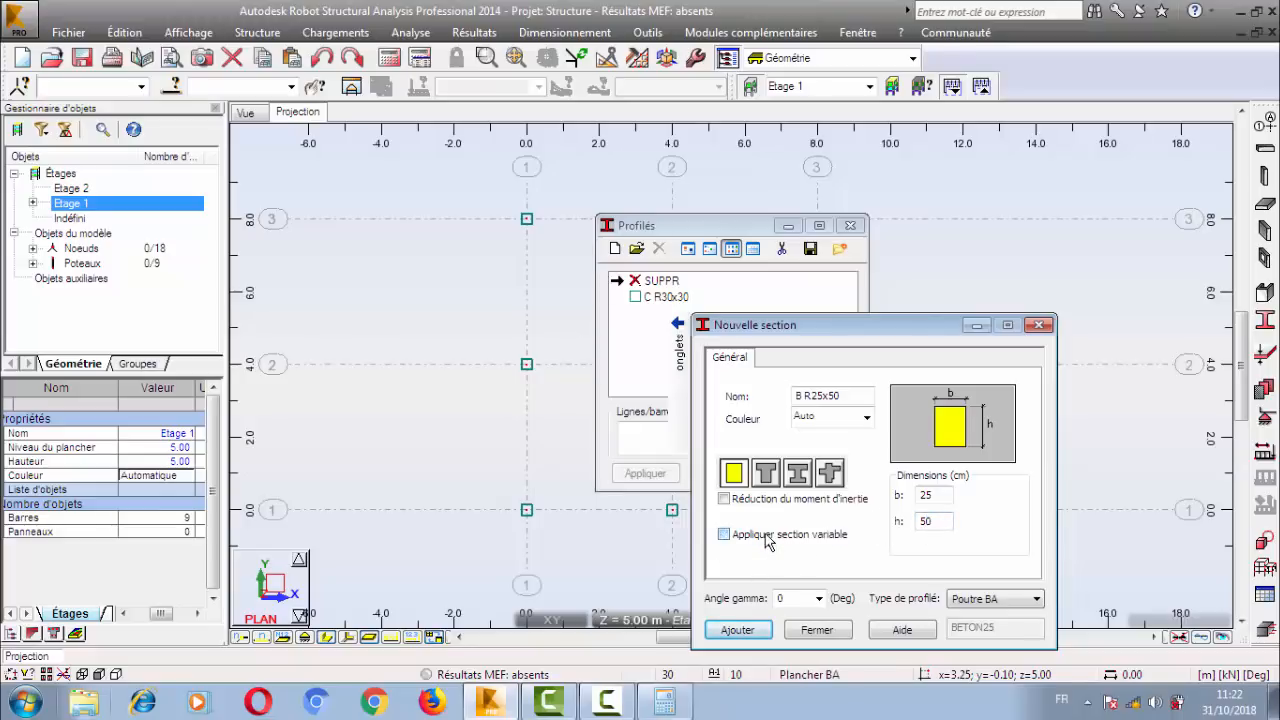
Add the B R25x50 section with automatic colour and gamma angle 0, and close both section dialogs.
{"action": "left_click", "coordinate": [931, 496]}
{"action": "left_click", "coordinate": [866, 418]}
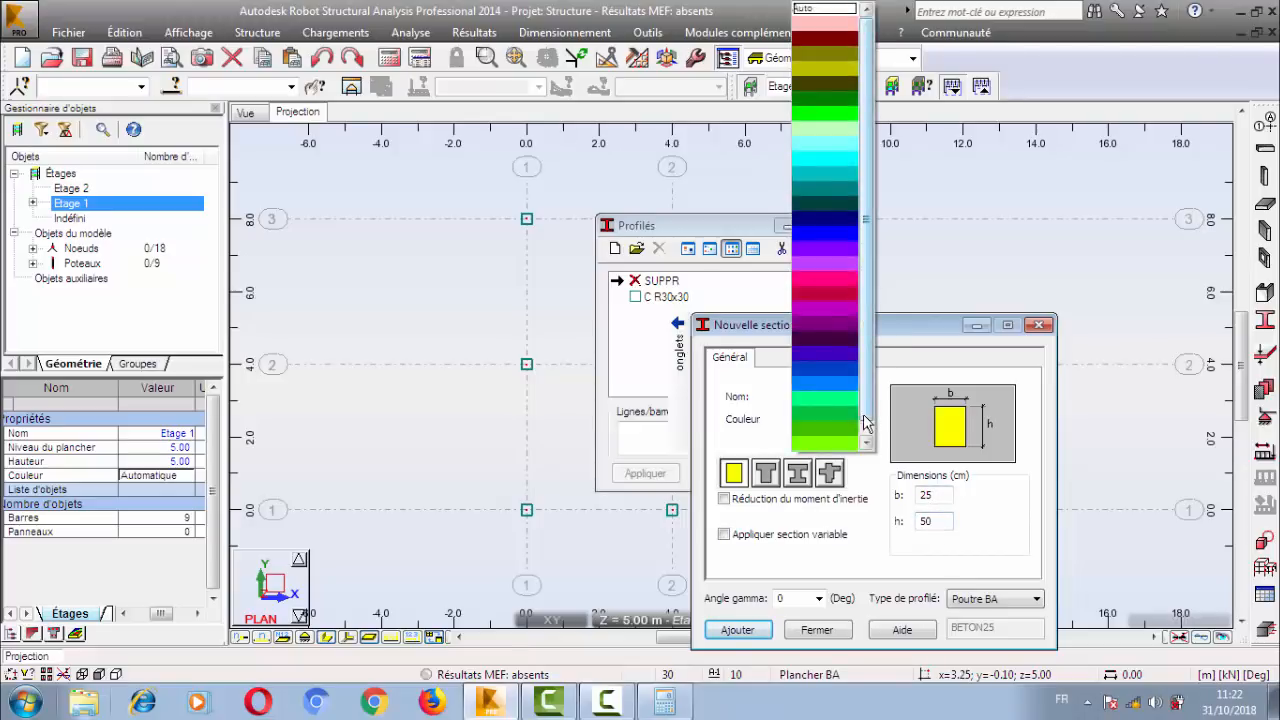
{"action": "left_click", "coordinate": [865, 472]}
{"action": "left_click", "coordinate": [788, 599]}
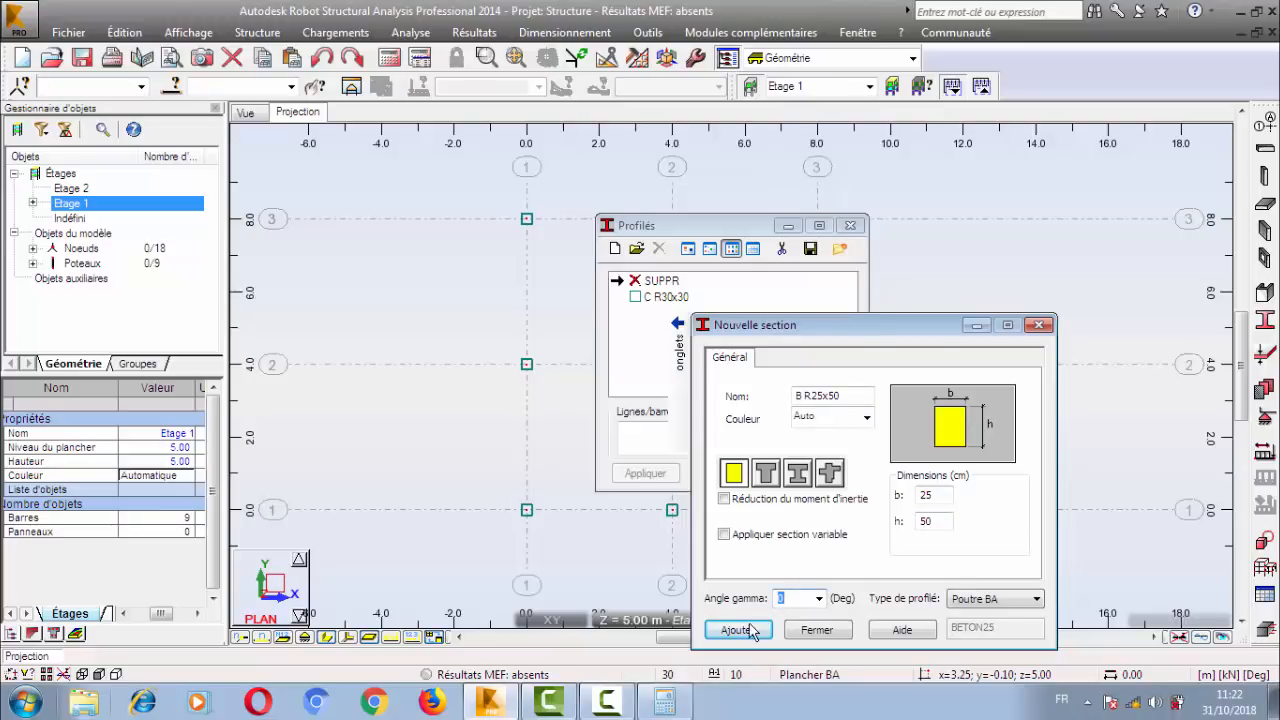
{"action": "left_click", "coordinate": [737, 630]}
{"action": "left_click", "coordinate": [816, 630]}
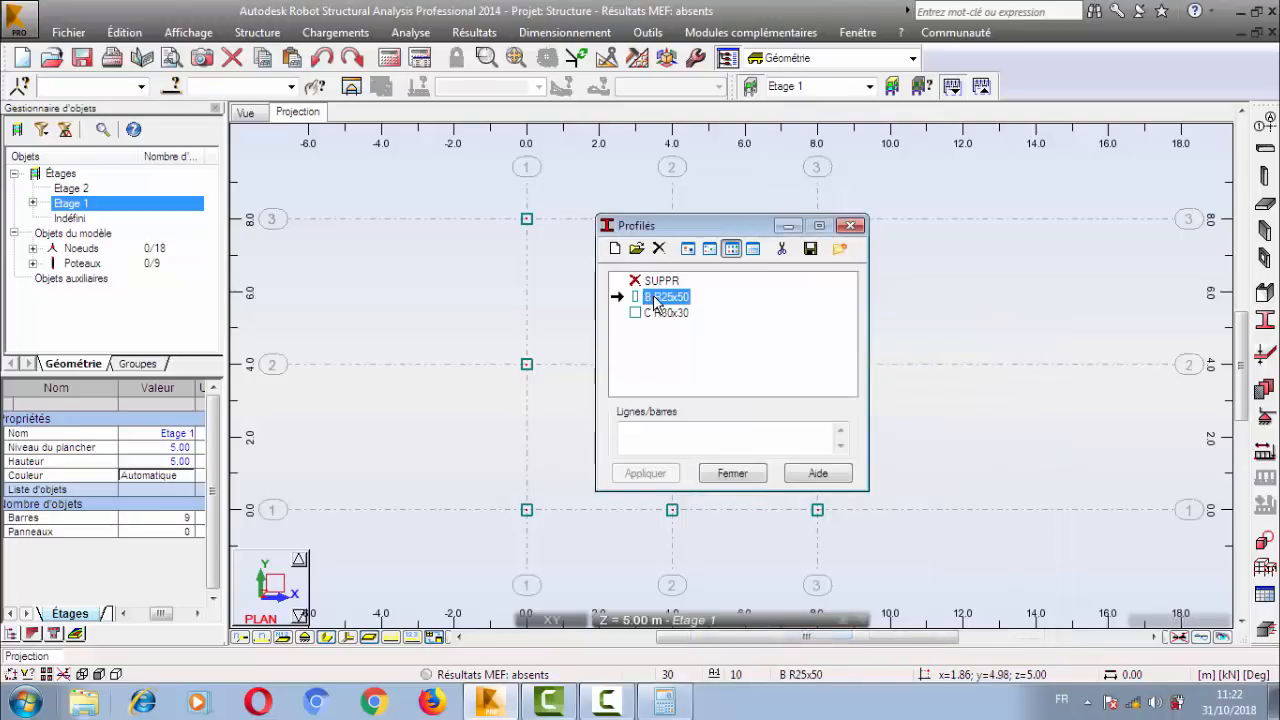
{"action": "left_click", "coordinate": [718, 476]}
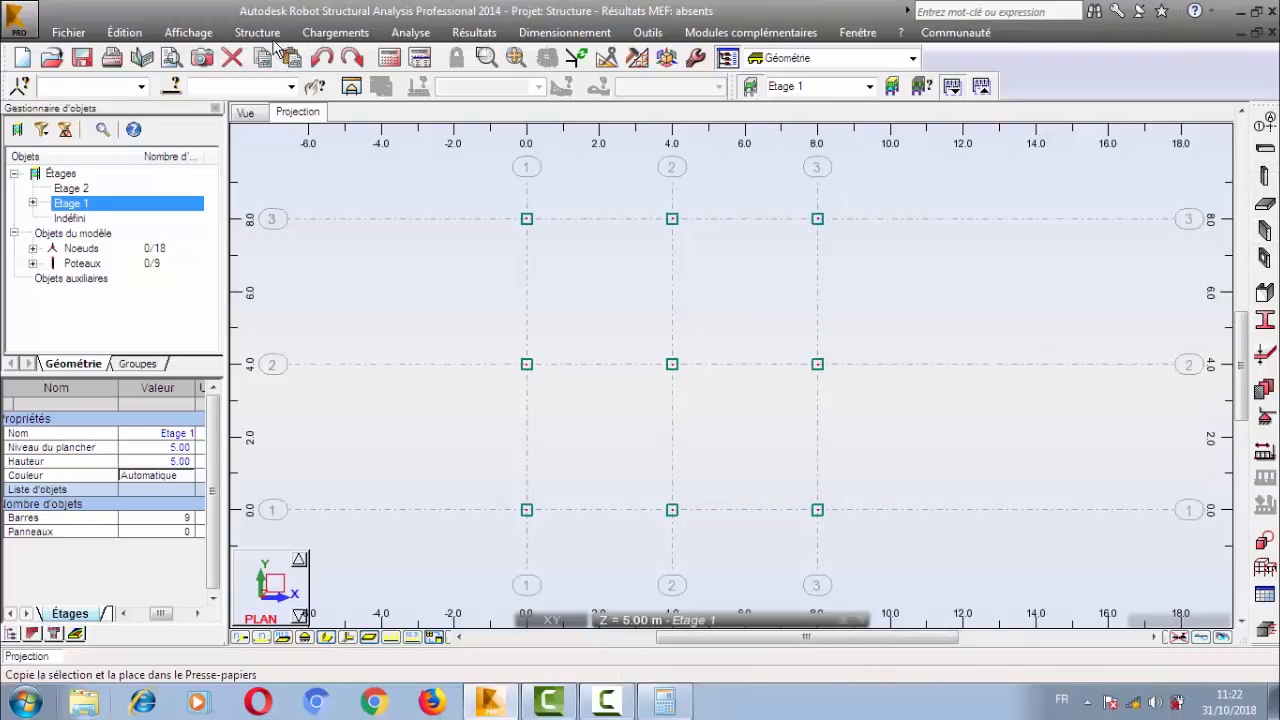
{"action": "left_click", "coordinate": [242, 35]}
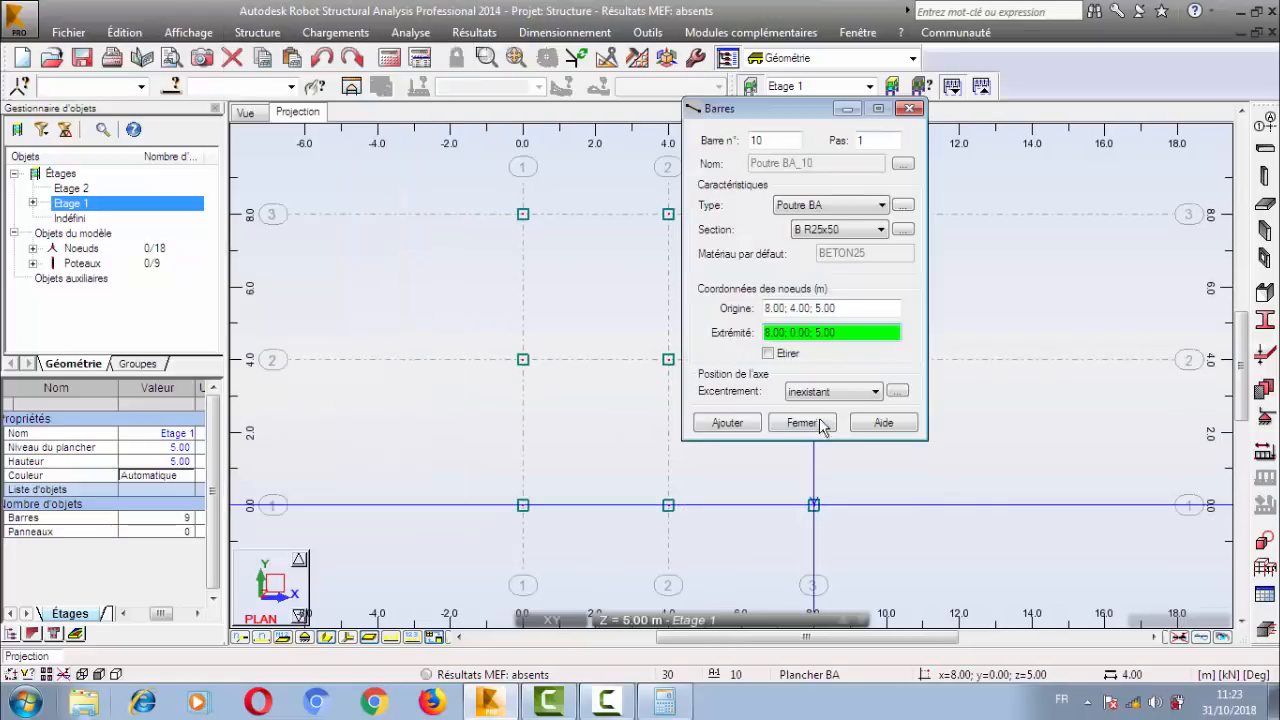
{"action": "left_click", "coordinate": [821, 423]}
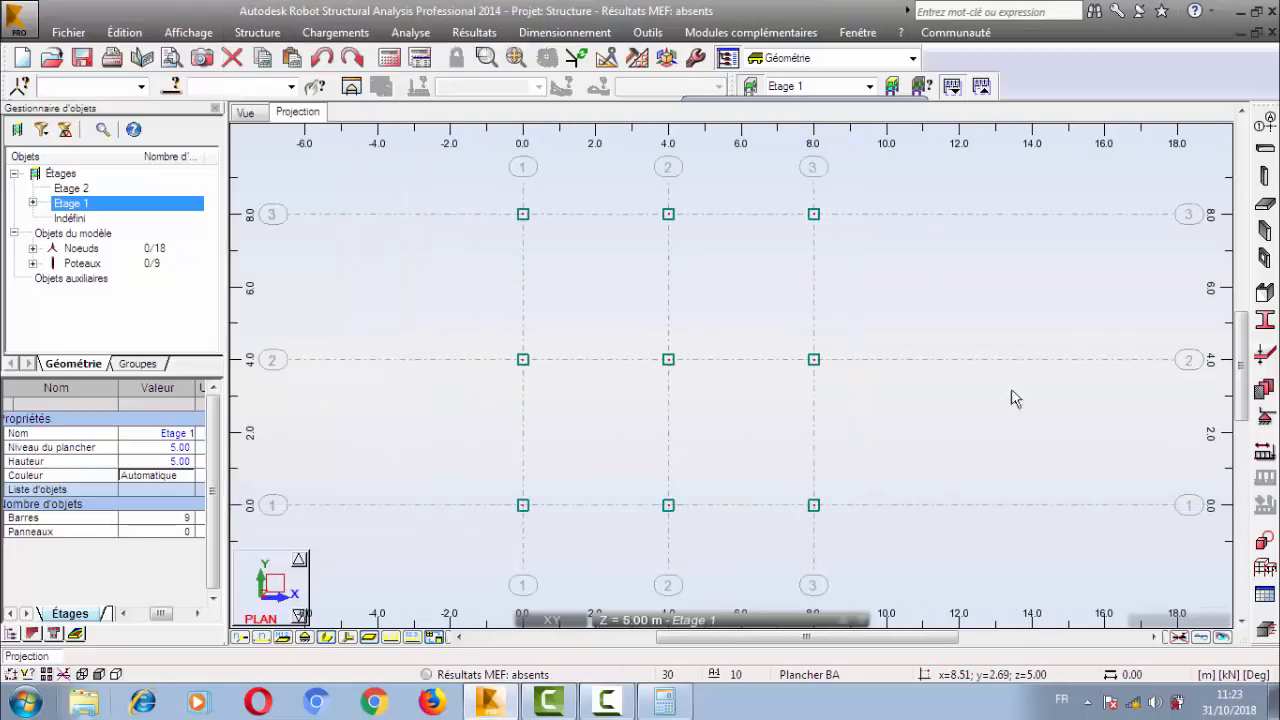
Start the beam command with type Poutre BA and section B R25x50, keeping Poutres horizontales on and Étirement off.
{"action": "left_click", "coordinate": [1266, 153]}
{"action": "left_click_drag", "start_coordinate": [1019, 116], "coordinate": [923, 151]}
{"action": "left_click", "coordinate": [1058, 246]}
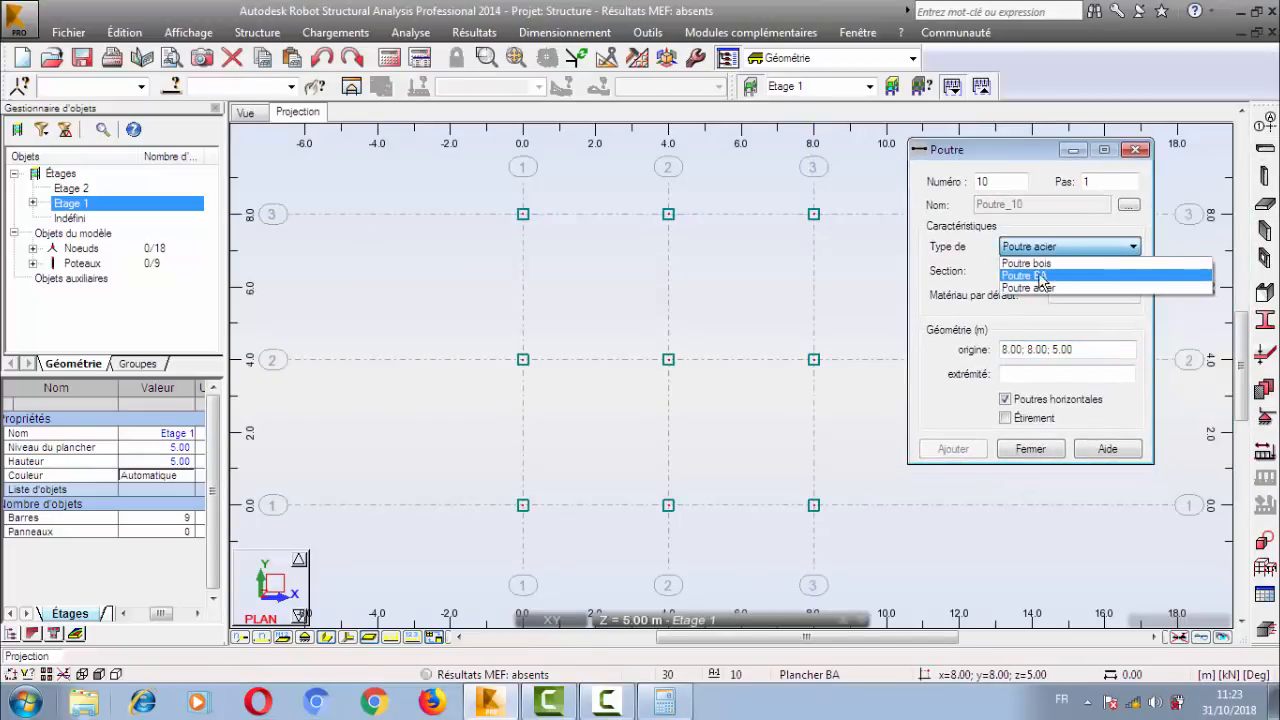
{"action": "left_click", "coordinate": [1048, 276]}
{"action": "left_click", "coordinate": [1050, 271]}
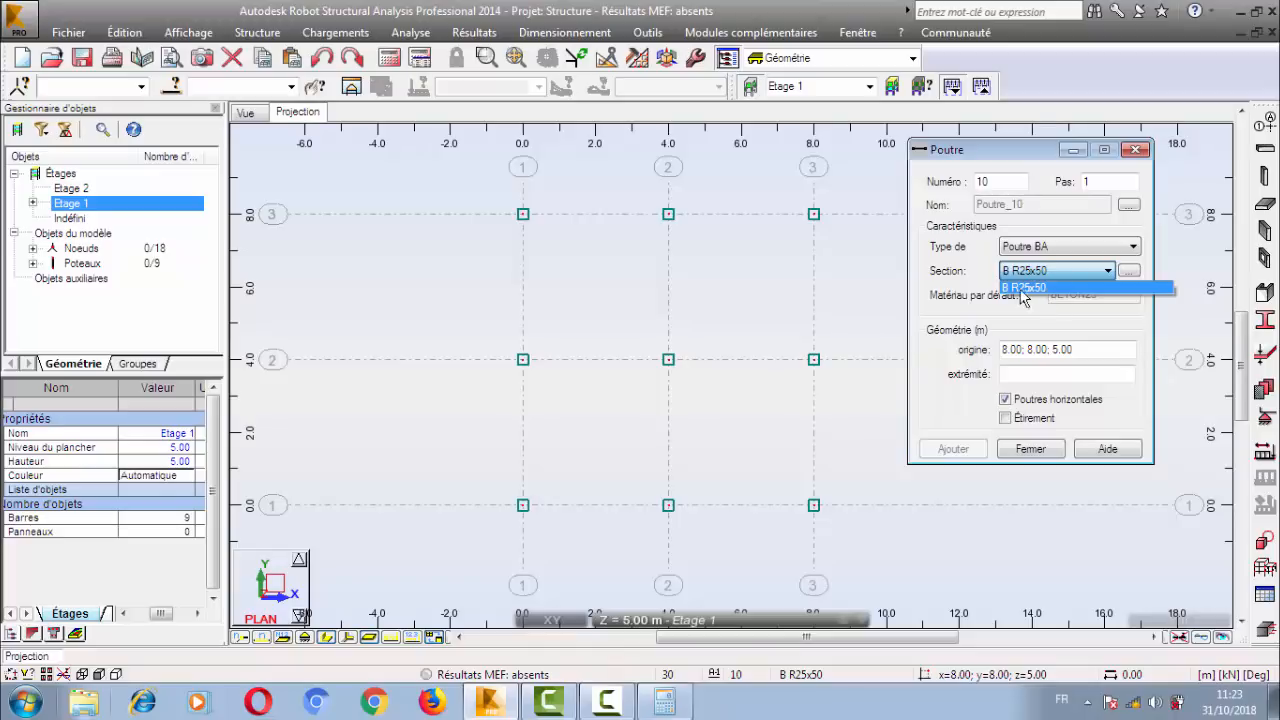
{"action": "left_click", "coordinate": [1055, 285]}
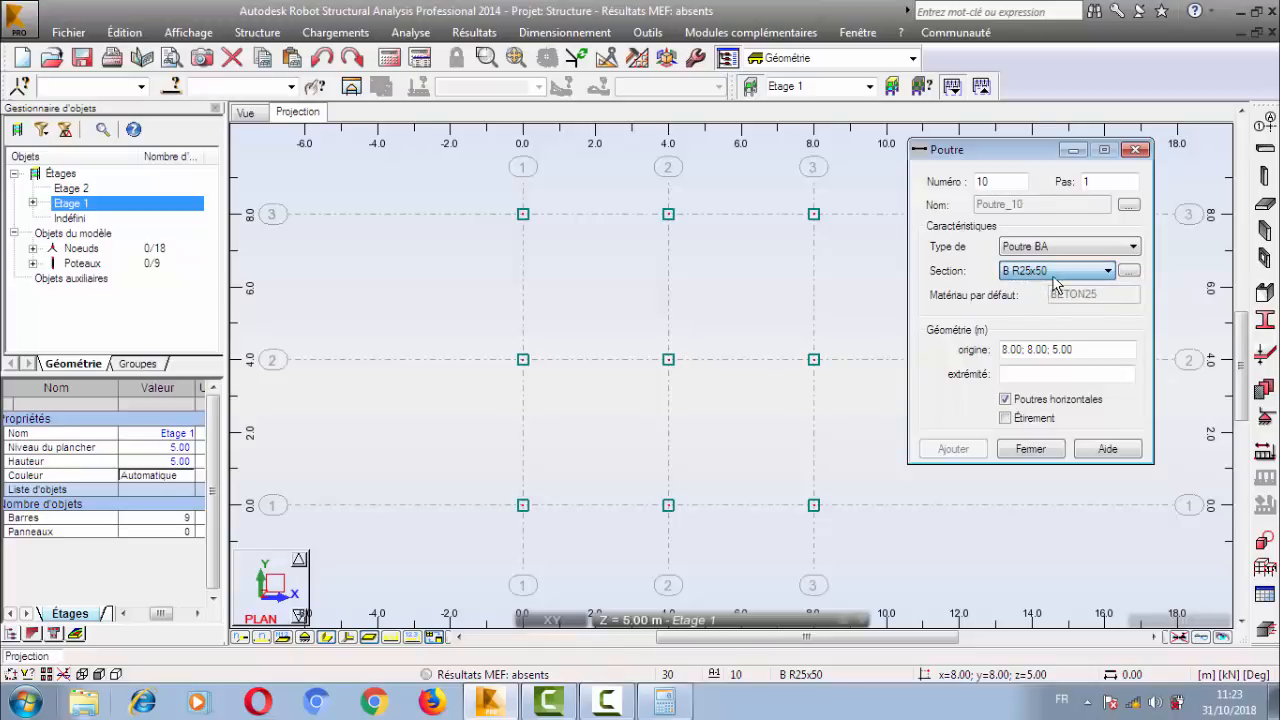
{"action": "left_click", "coordinate": [1008, 352]}
{"action": "left_click", "coordinate": [1008, 374]}
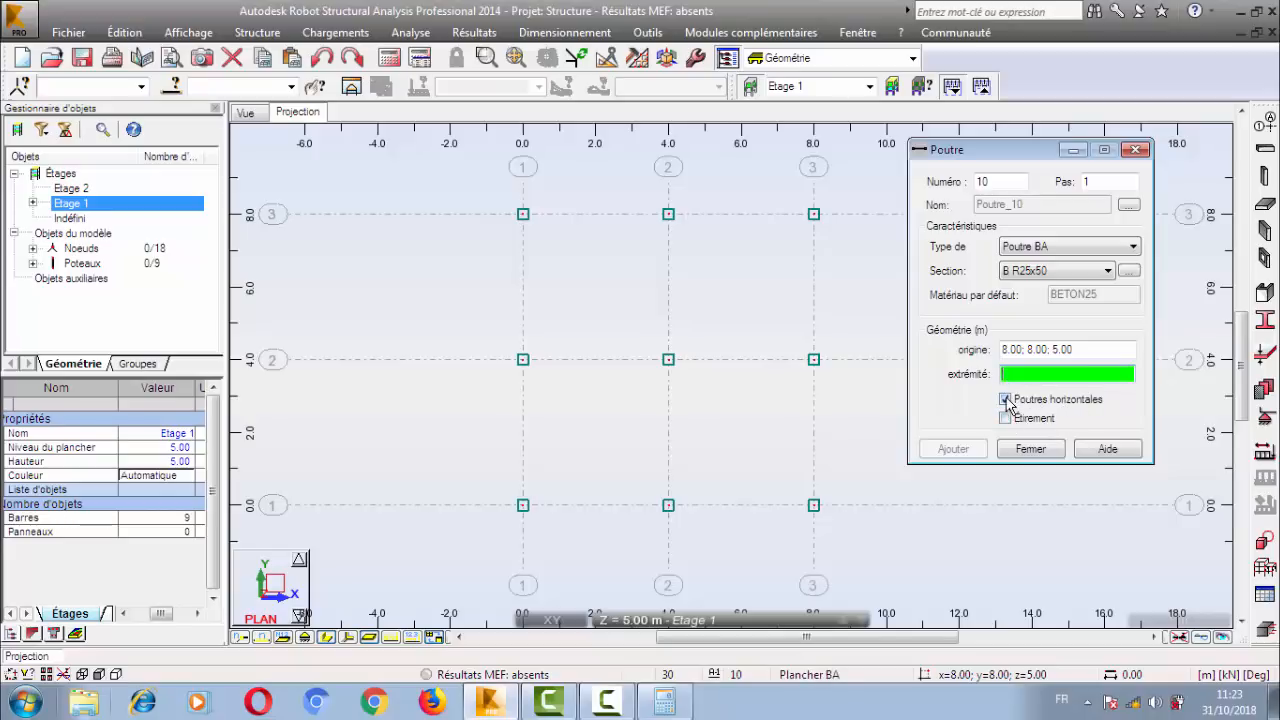
Draw a beam at Z = 5.00 along Y = 0.00 from the X = 0.00 column to the X = 8.00 column.
{"action": "left_click", "coordinate": [668, 214]}
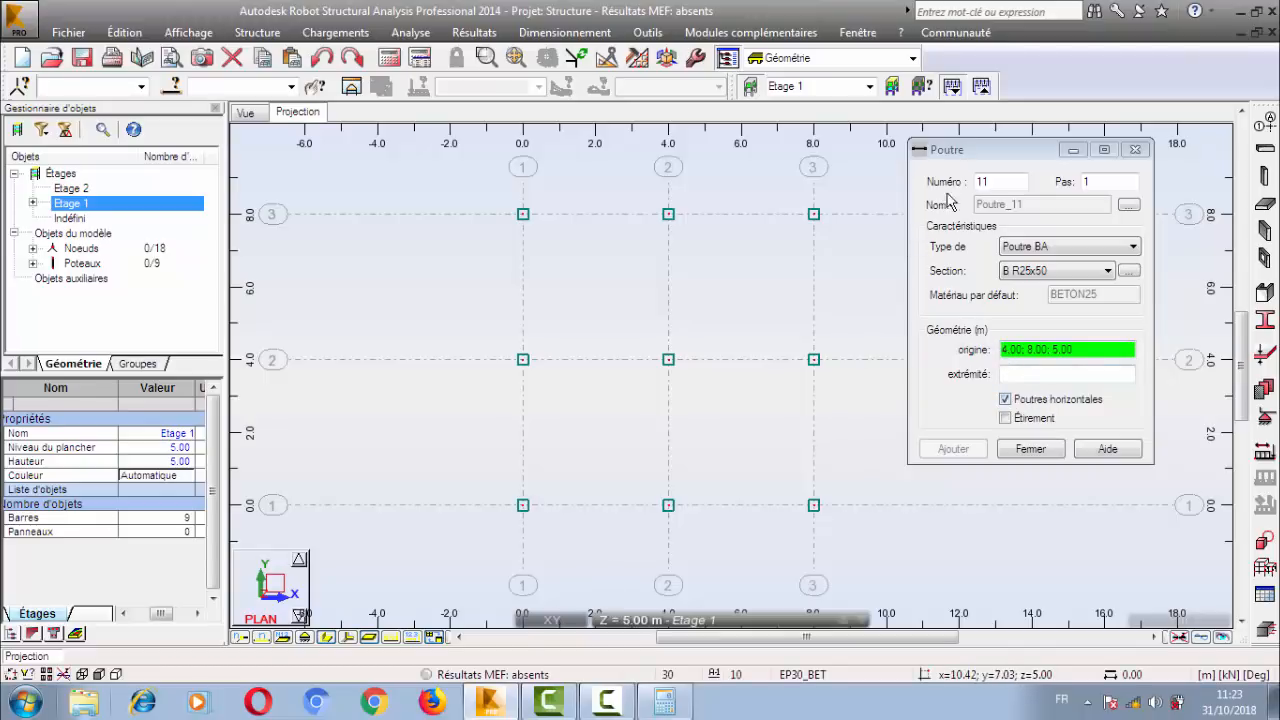
{"action": "left_click", "coordinate": [511, 510]}
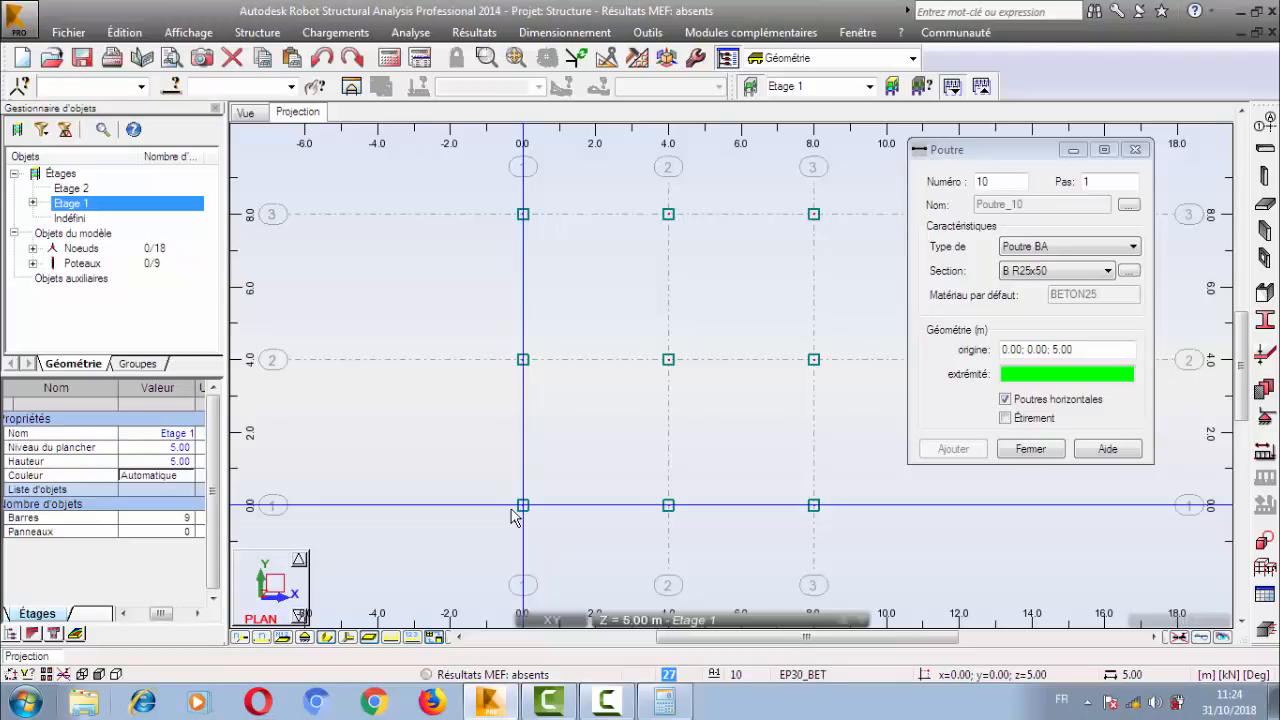
{"action": "left_click", "coordinate": [814, 506]}
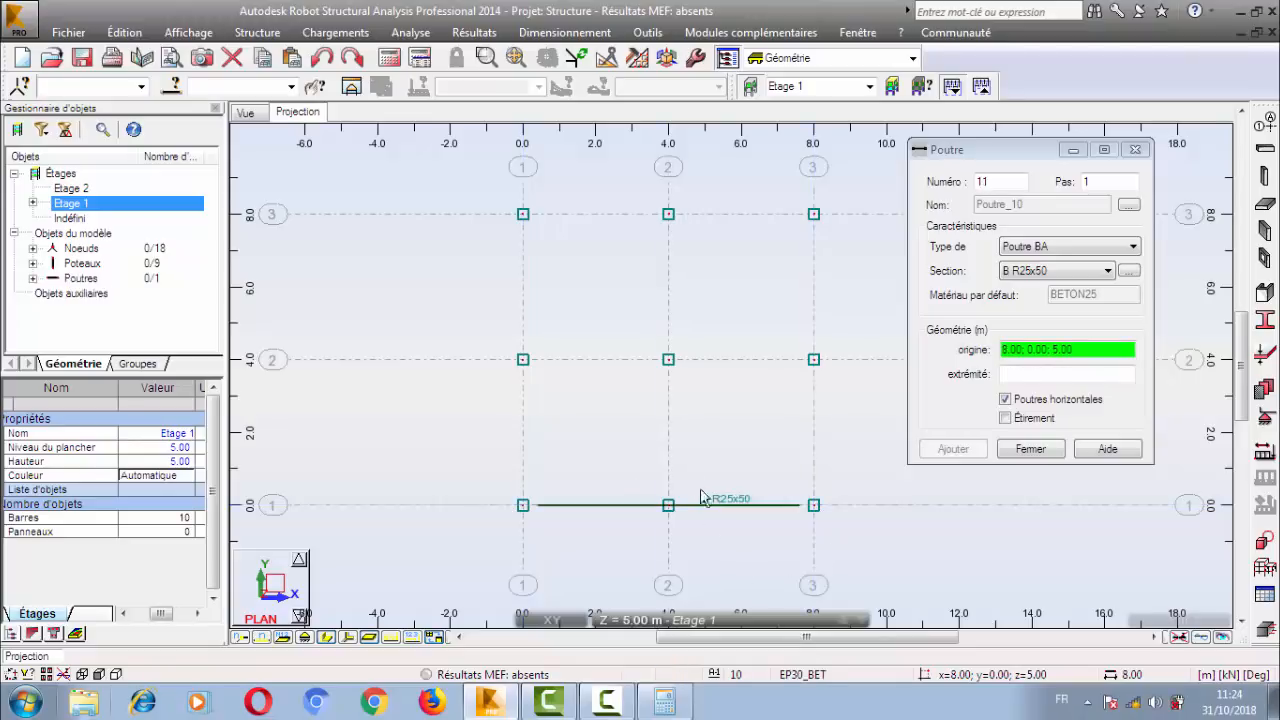
Draw a separate beam along Y = 0.00 from the X = 4.00 column to the X = 8.00 column.
{"action": "right_click", "coordinate": [698, 265]}
{"action": "left_click", "coordinate": [694, 298]}
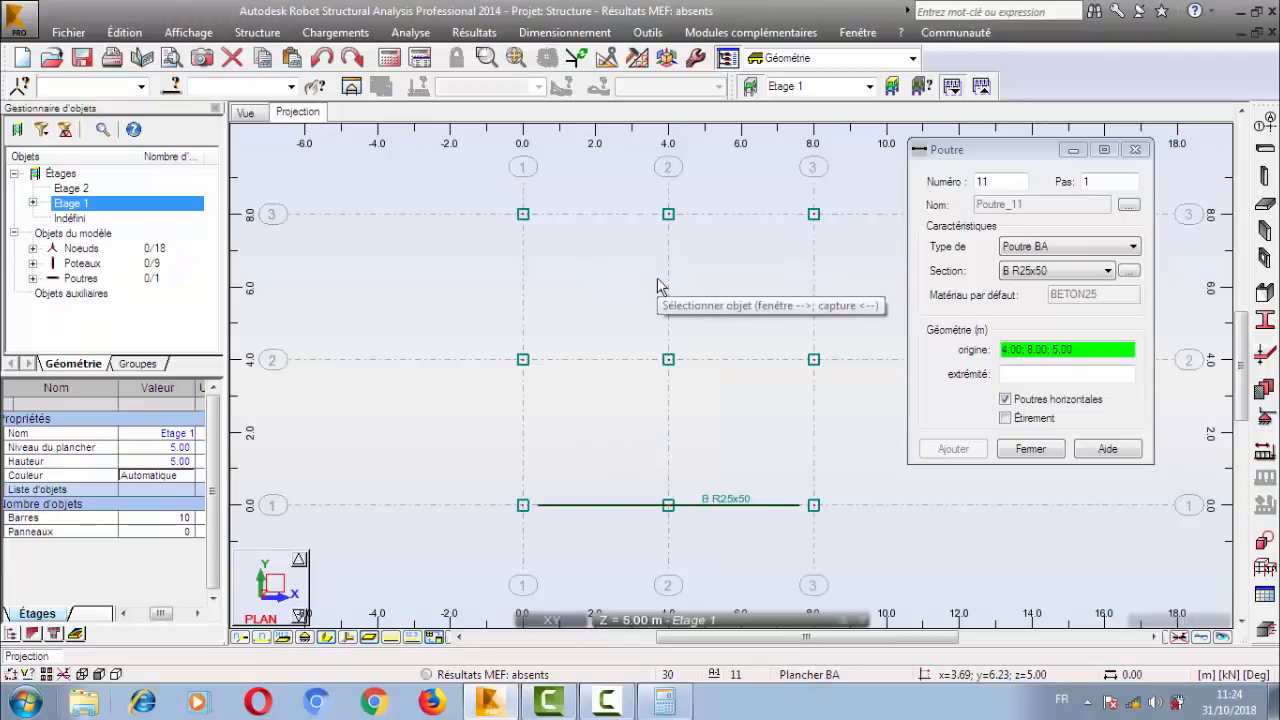
{"action": "left_click", "coordinate": [668, 505]}
{"action": "left_click", "coordinate": [835, 530]}
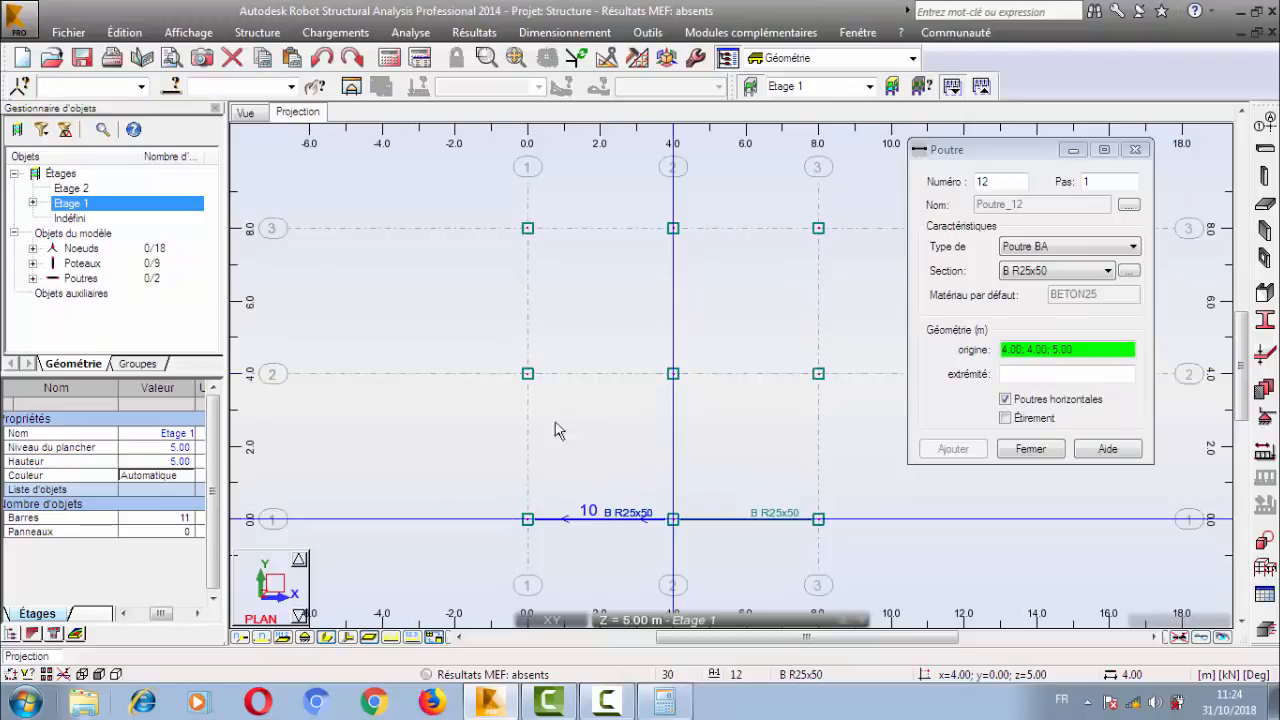
Draw two consecutive beams along Y = 4.00 from X = 0.00 through X = 4.00 to X = 8.00, and close the beam dialog.
{"action": "left_click", "coordinate": [527, 373]}
{"action": "left_click", "coordinate": [673, 373]}
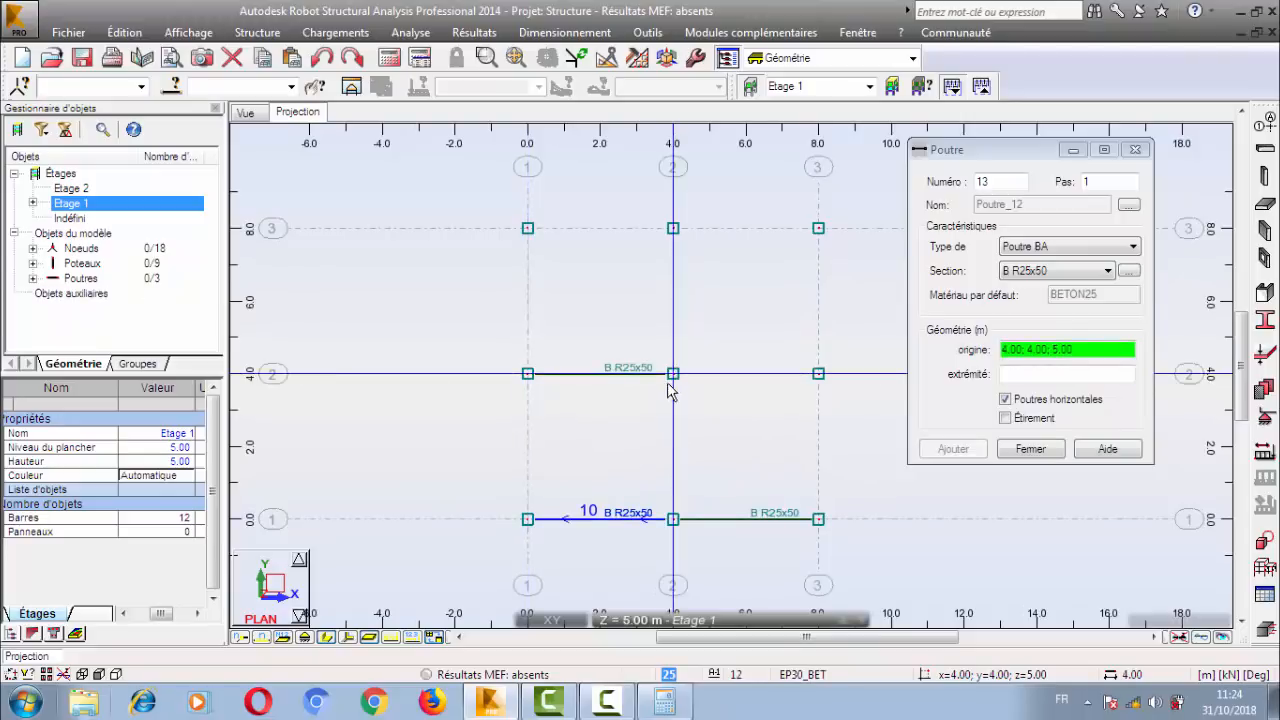
{"action": "left_click", "coordinate": [818, 373]}
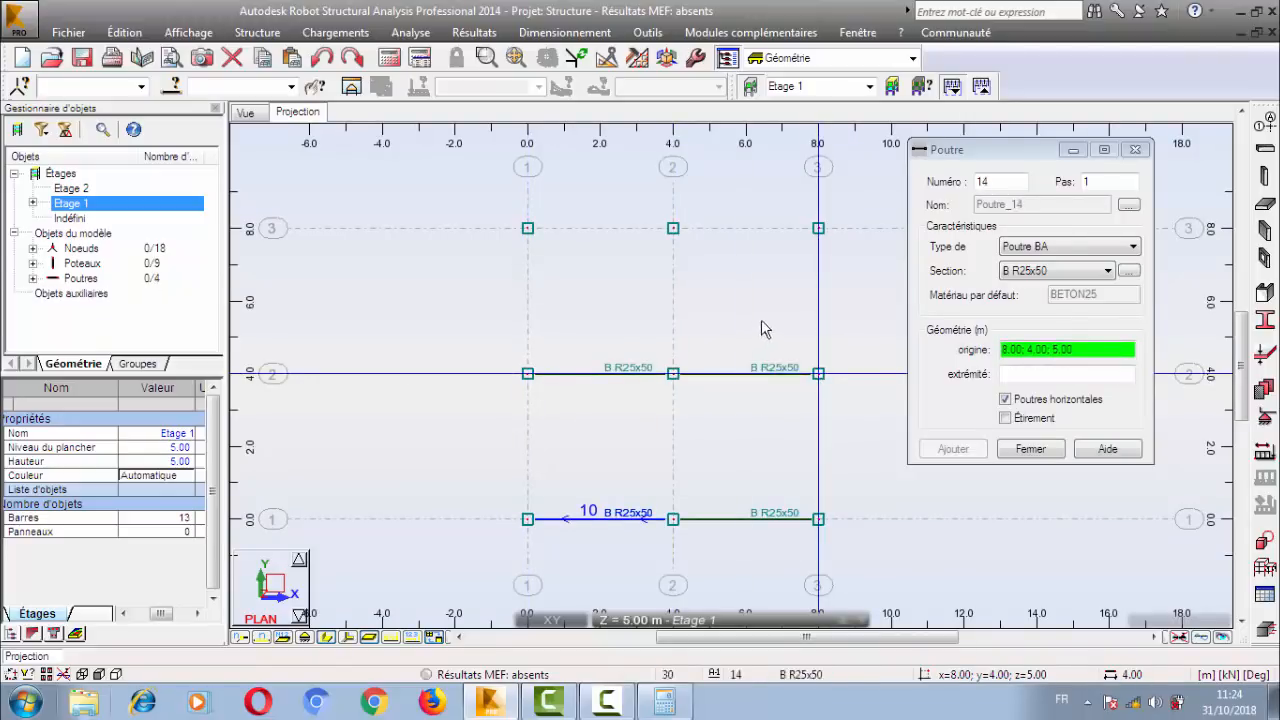
{"action": "right_click", "coordinate": [651, 326]}
{"action": "left_click", "coordinate": [686, 352]}
{"action": "left_click", "coordinate": [1030, 449]}
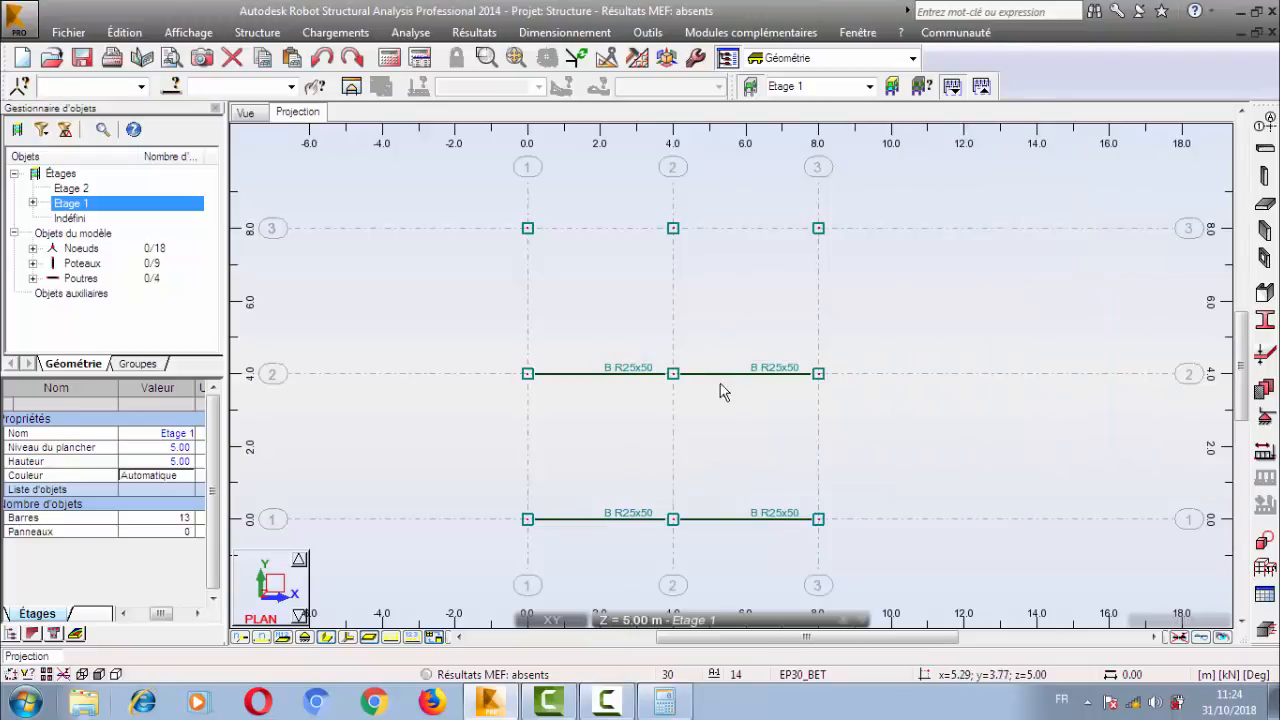
Copy the two Y = 4.00 beams by a translation of 0.00; 4.00; 0.00 onto the Y = 8.00 grid line.
{"action": "left_click", "coordinate": [720, 383]}
{"action": "left_click_drag", "start_coordinate": [635, 338], "coordinate": [603, 397], "text": "ctrl"}
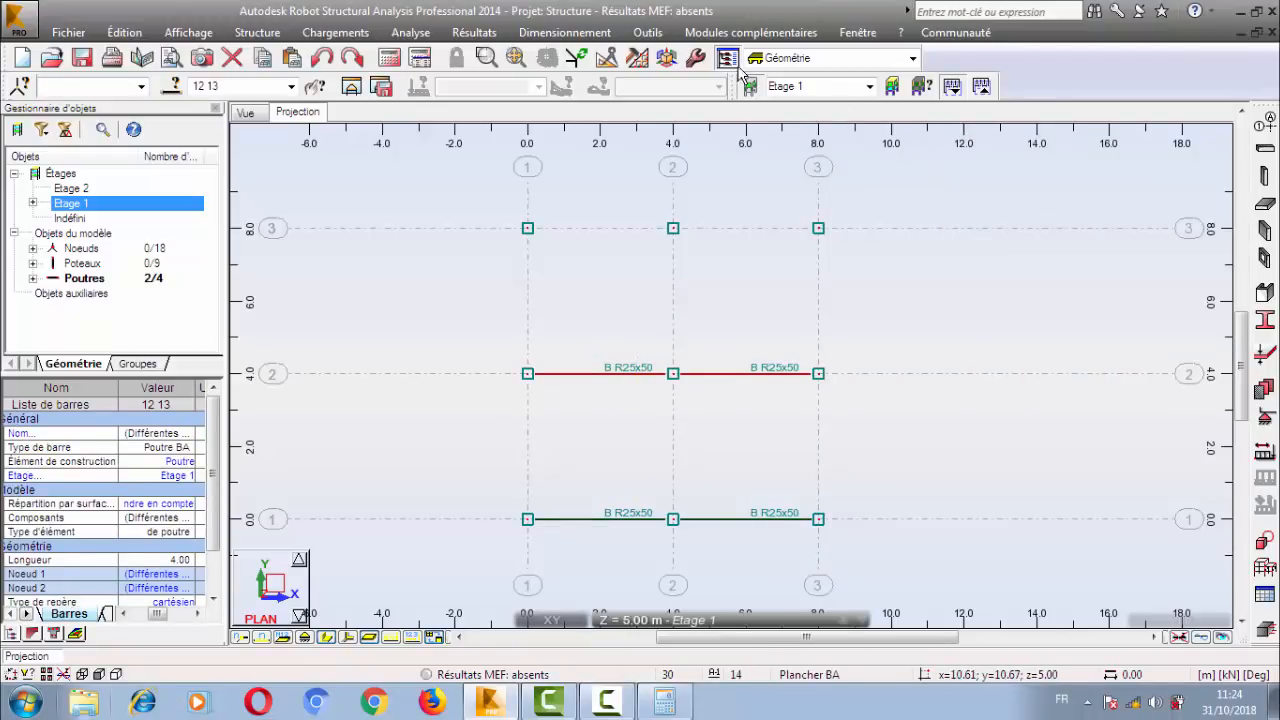
{"action": "left_click", "coordinate": [124, 32]}
{"action": "mouse_move", "coordinate": [300, 266]}
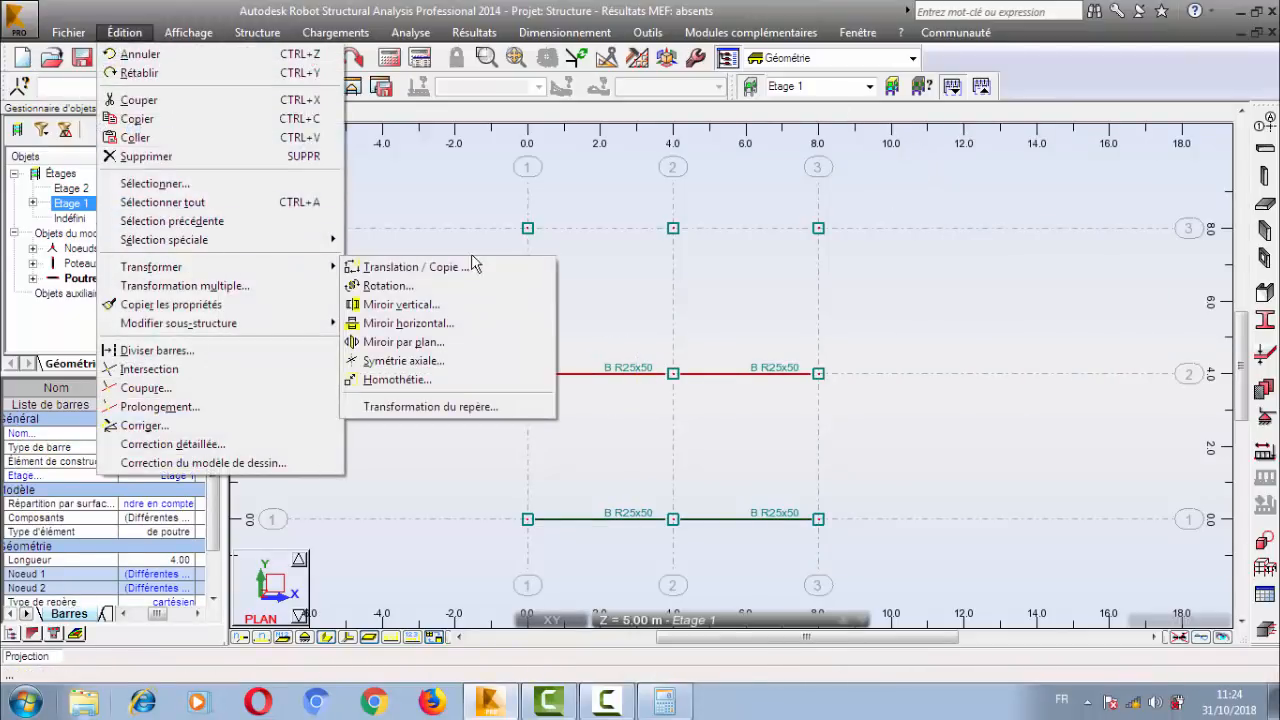
{"action": "left_click", "coordinate": [470, 266]}
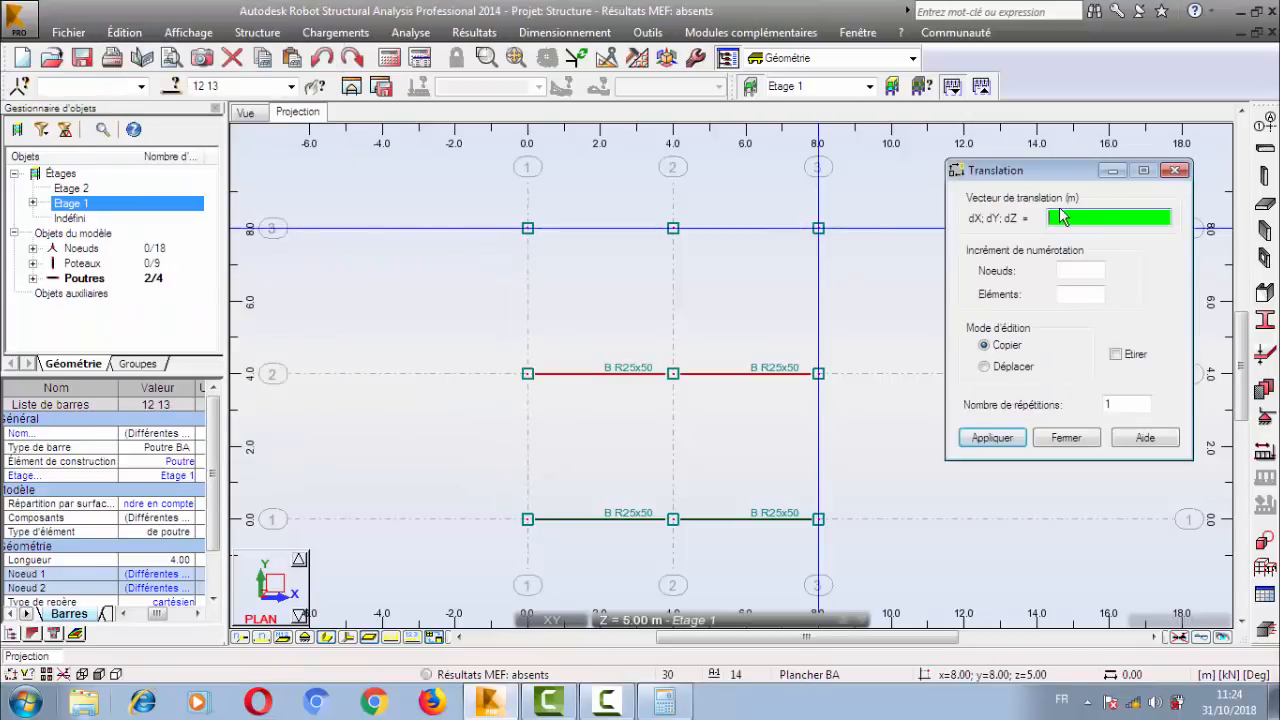
{"action": "left_click_drag", "start_coordinate": [1116, 405], "coordinate": [1063, 406]}
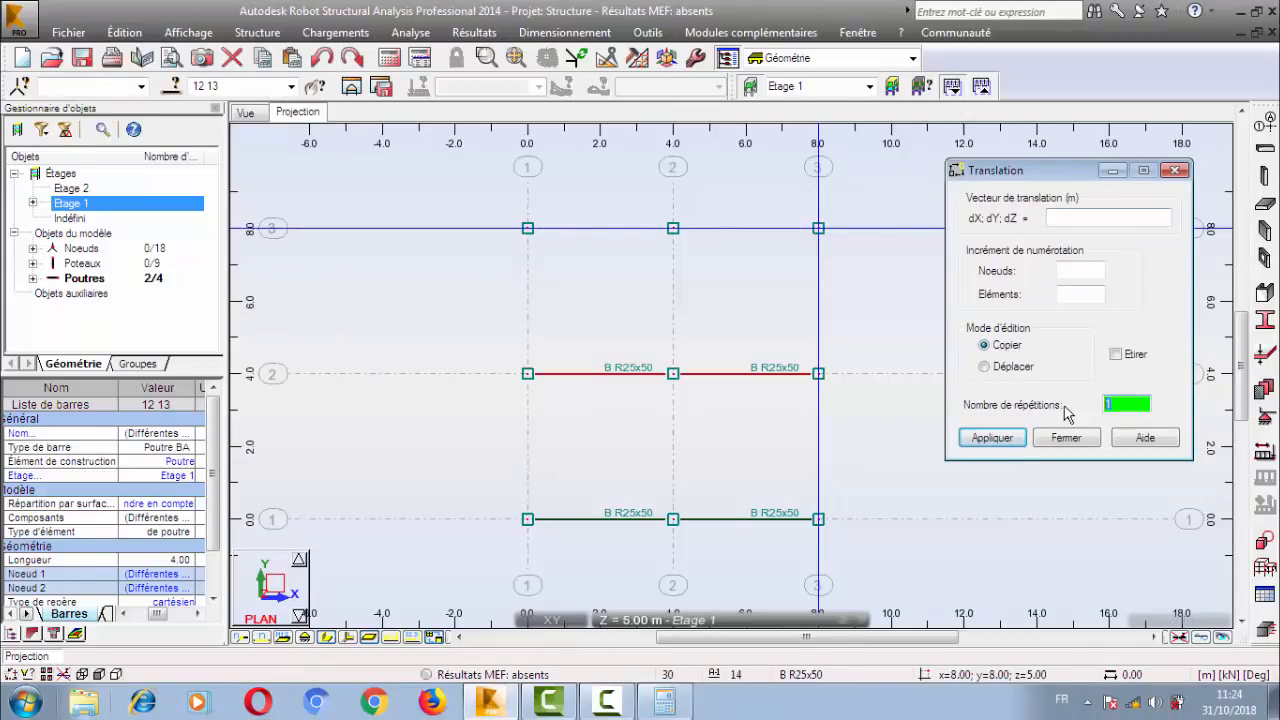
{"action": "left_click", "coordinate": [526, 372]}
{"action": "key", "text": "Return"}
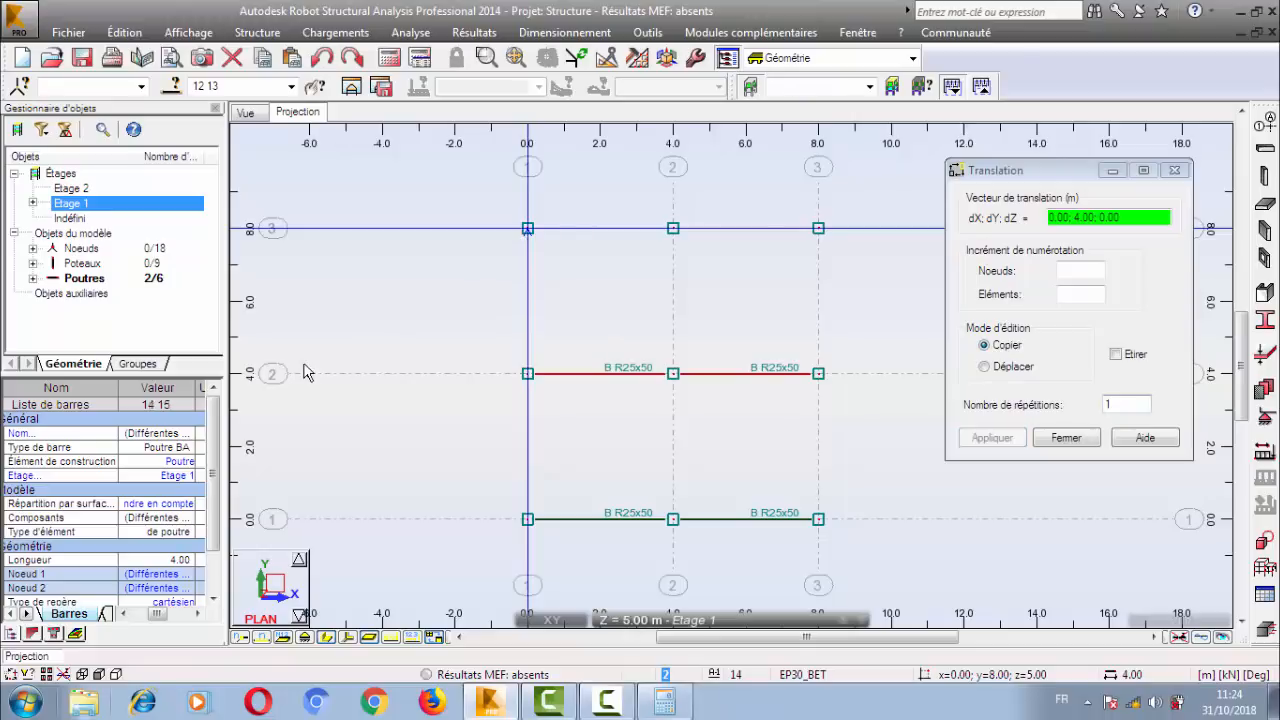
{"action": "left_click", "coordinate": [1066, 437]}
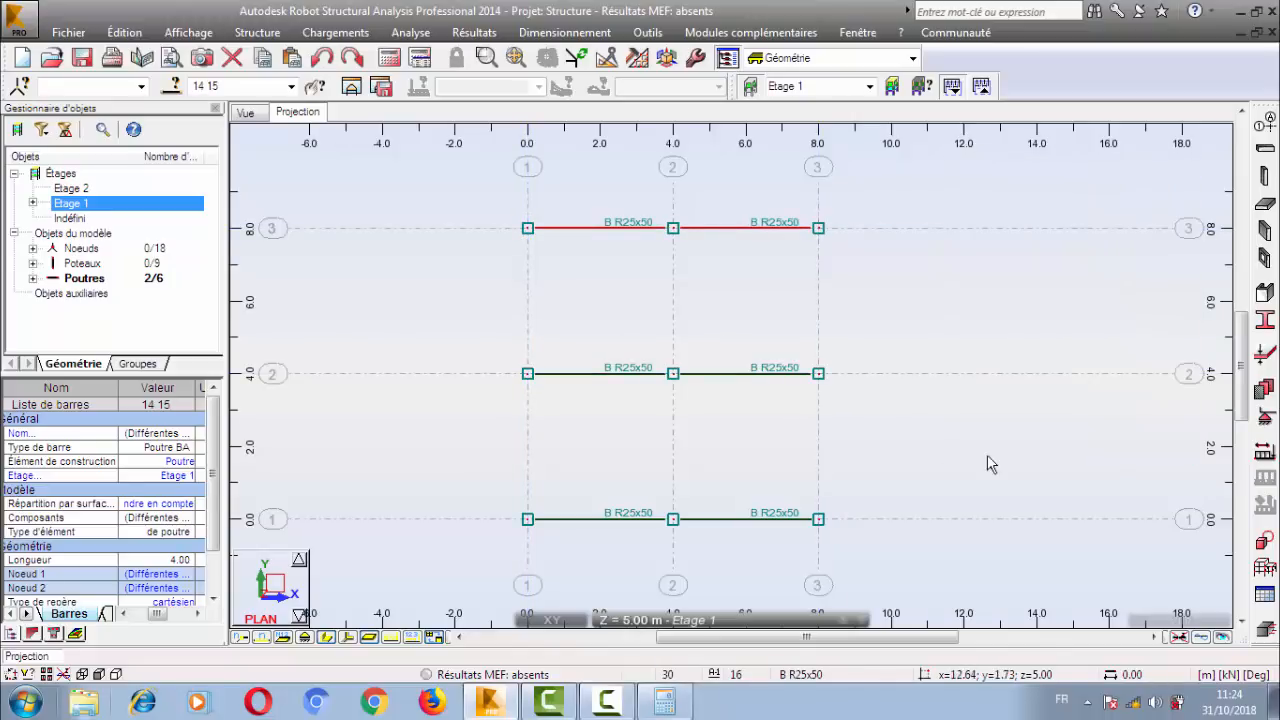
{"action": "left_click", "coordinate": [420, 158]}
Draw a B R25x50 beam along X = 0.00 from Y = 0.00 to Y = 4.00 with Étirement off.
{"action": "left_click", "coordinate": [1265, 149]}
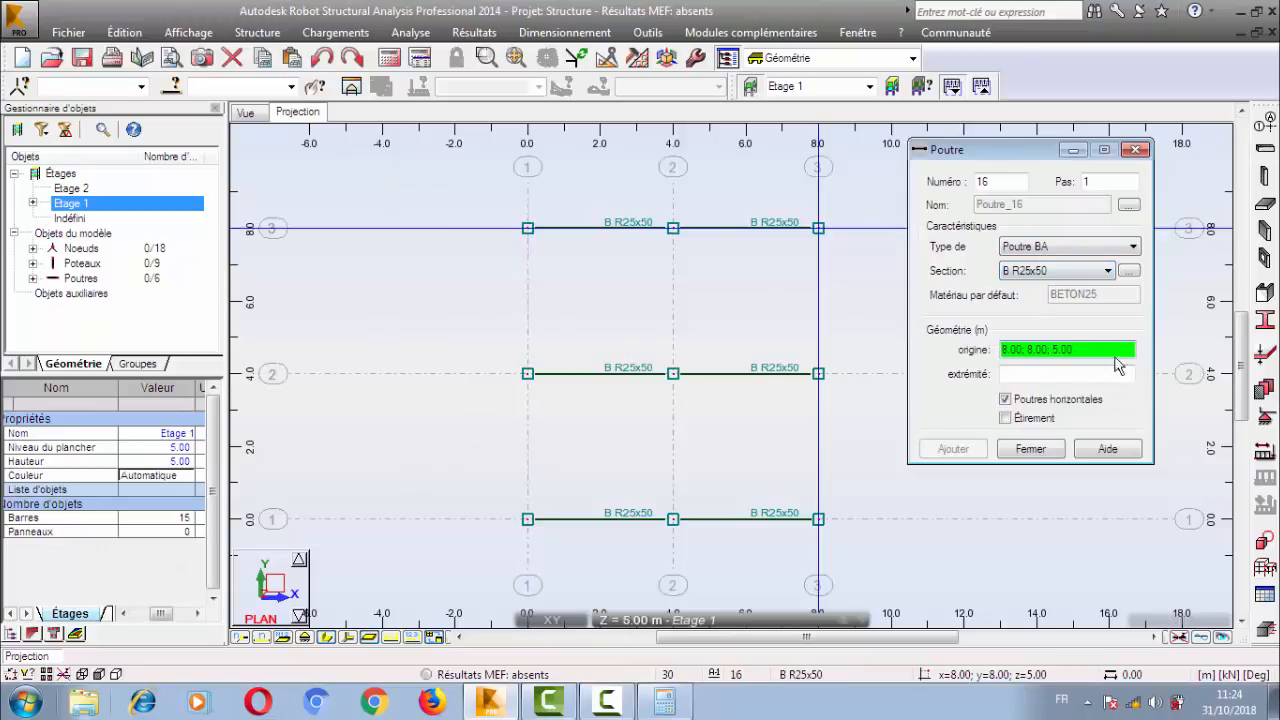
{"action": "left_click", "coordinate": [527, 519]}
{"action": "left_click", "coordinate": [527, 373]}
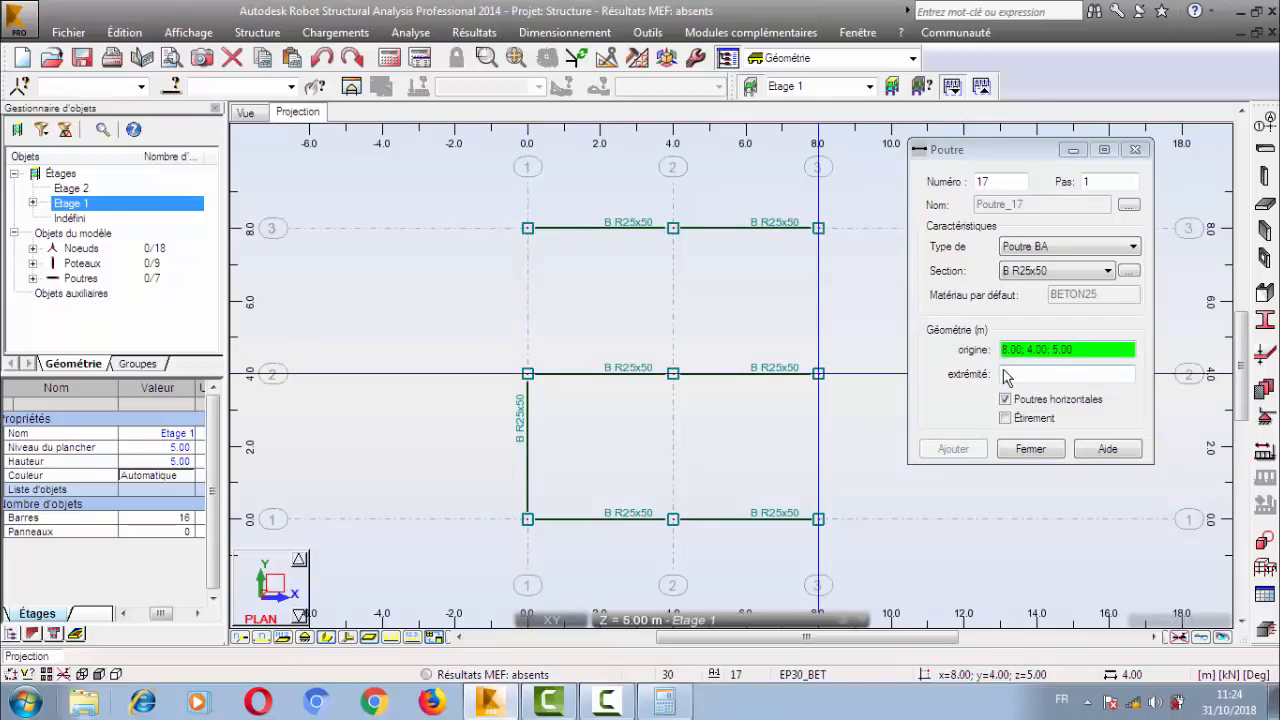
Delete the beam along X = 0.00 between Y = 0.00 and Y = 4.00.
{"action": "right_click", "coordinate": [408, 231]}
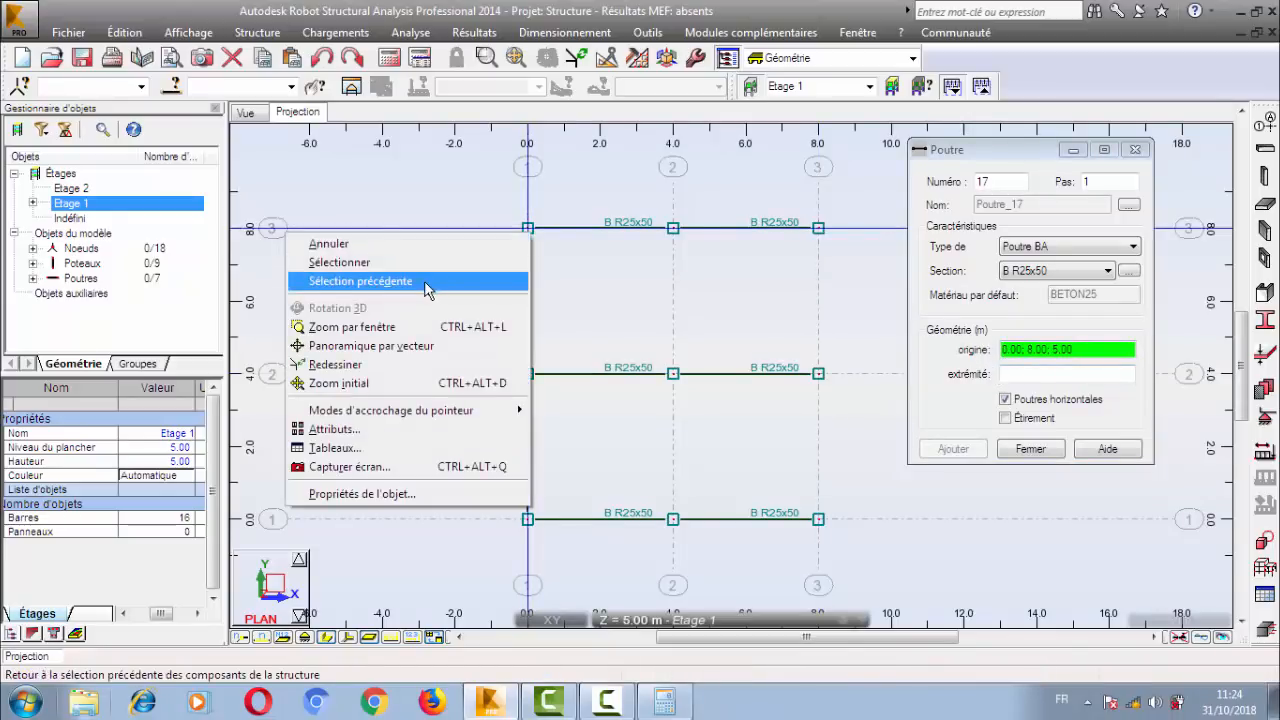
{"action": "left_click", "coordinate": [425, 263]}
{"action": "left_click", "coordinate": [527, 441]}
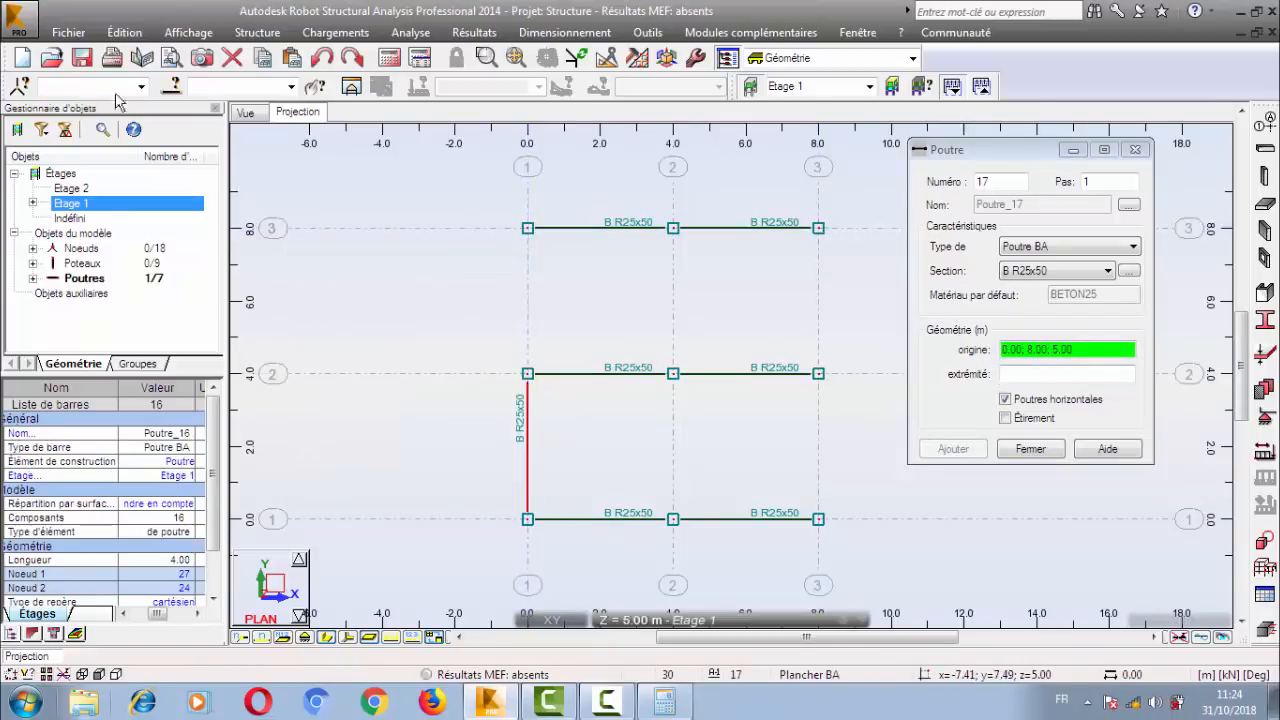
{"action": "left_click", "coordinate": [124, 32]}
{"action": "left_click", "coordinate": [140, 156]}
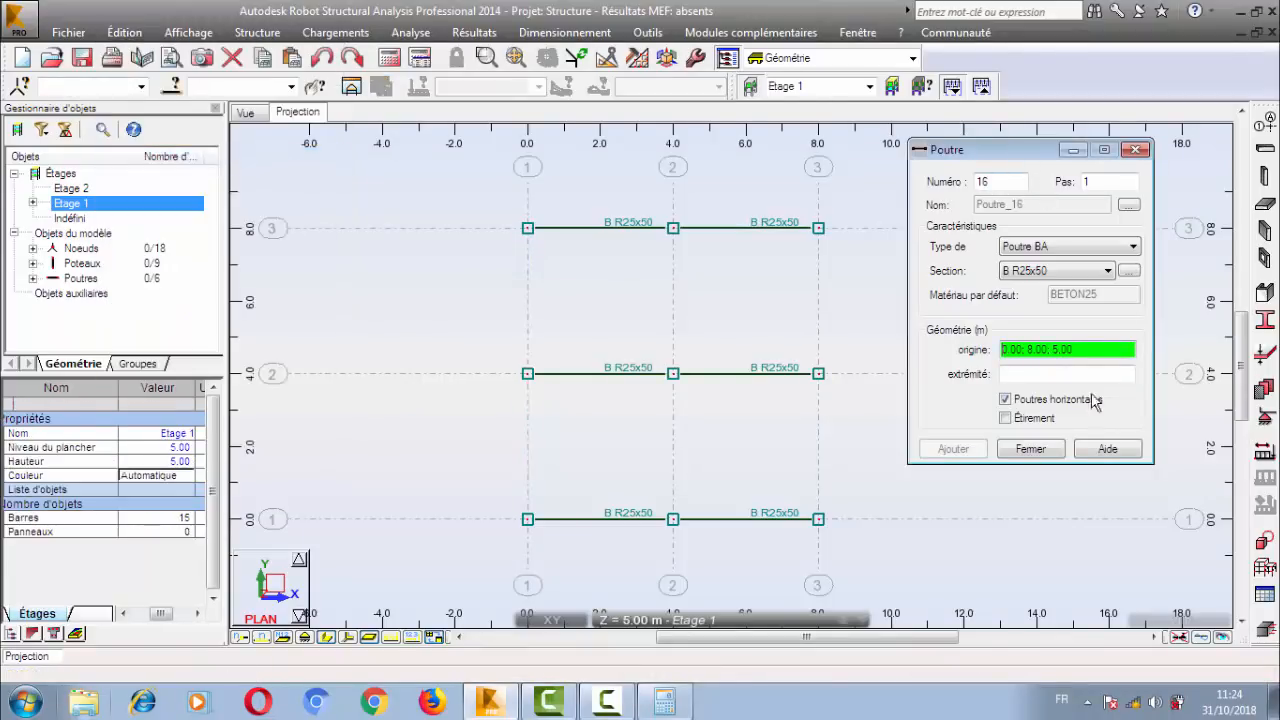
Turn Étirement on and draw two consecutive beams along X = 0.00 from Y = 0.00 through Y = 4.00 to Y = 8.00.
{"action": "left_click", "coordinate": [1005, 418]}
{"action": "left_click", "coordinate": [527, 519]}
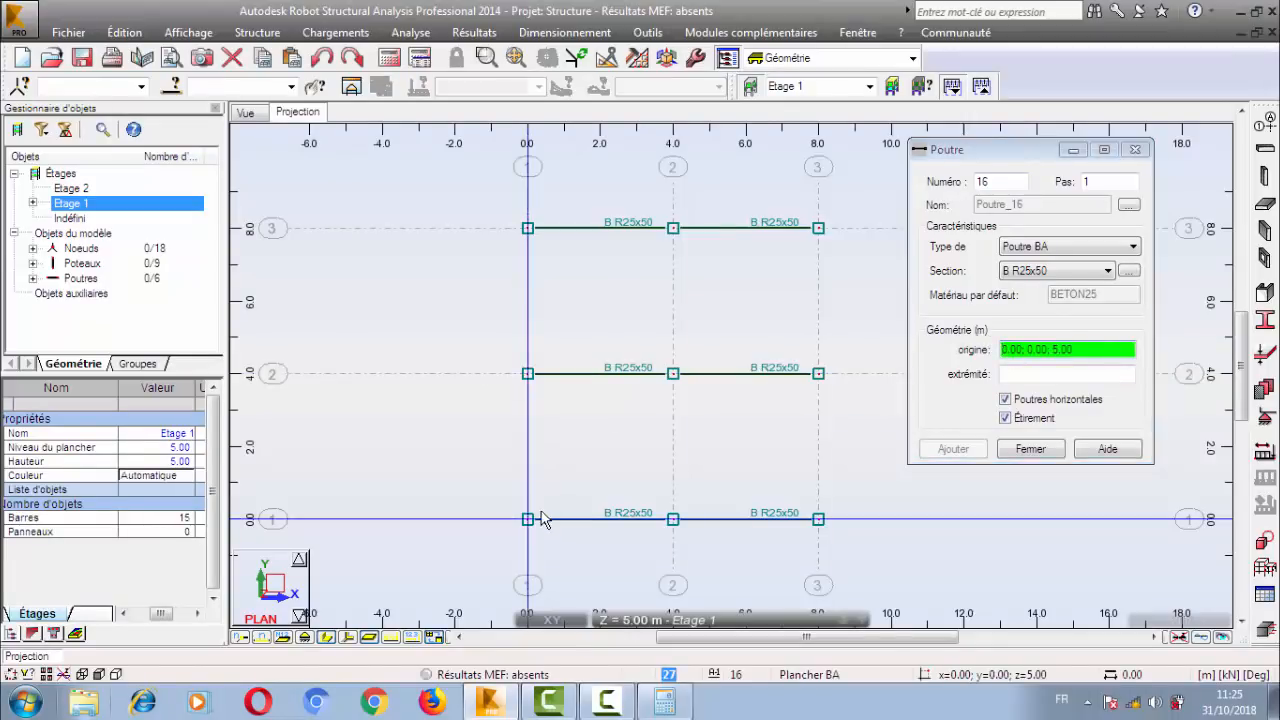
{"action": "left_click", "coordinate": [561, 407]}
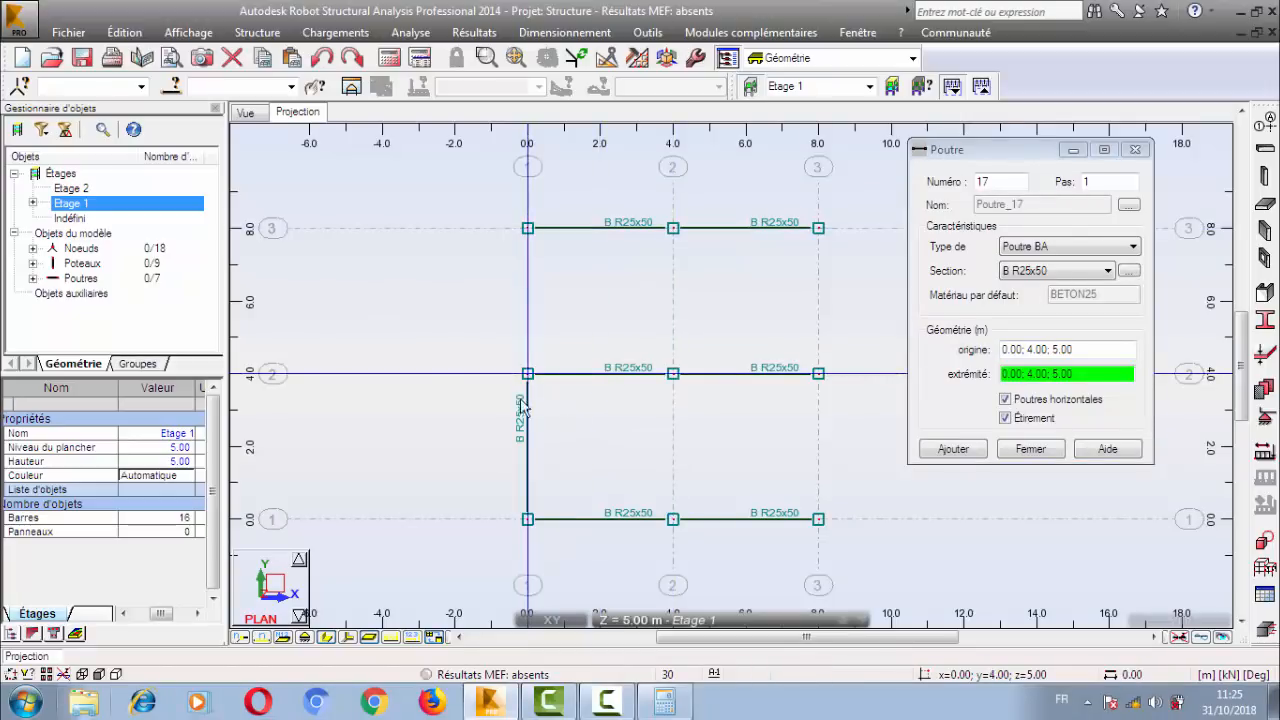
{"action": "left_click", "coordinate": [556, 238]}
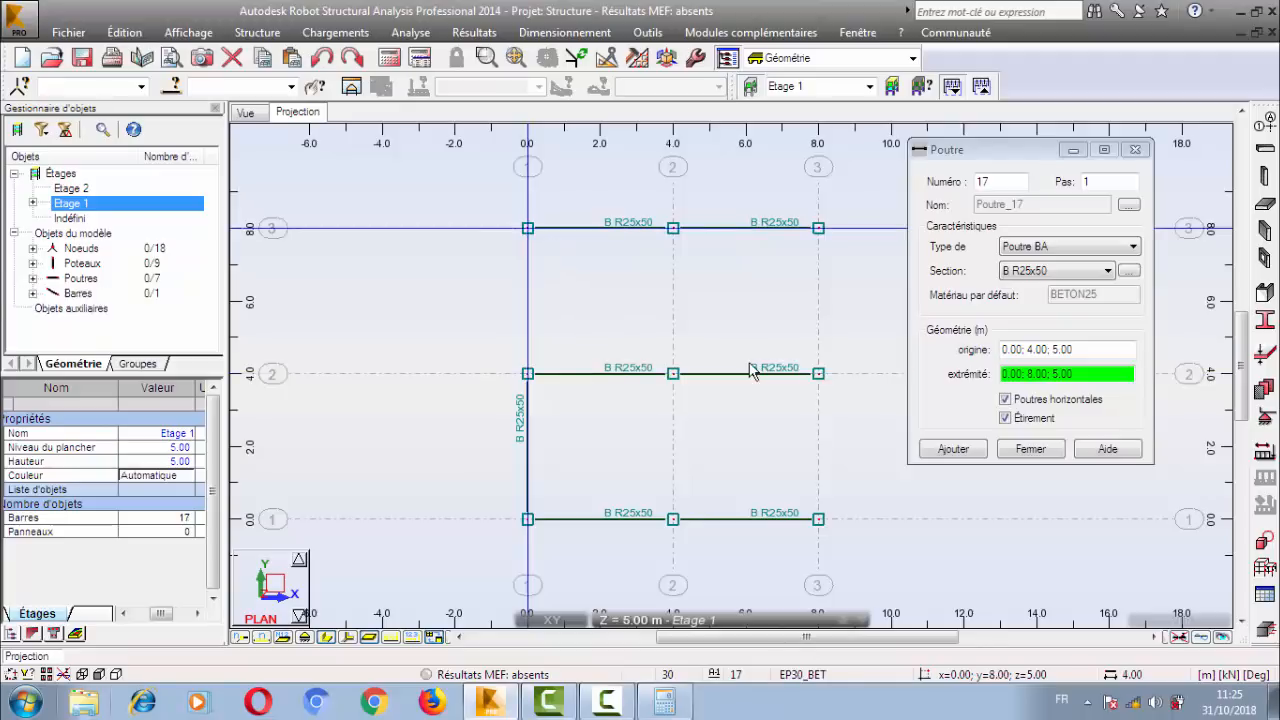
Turn Étirement off and close the beam dialog.
{"action": "left_click", "coordinate": [1027, 421]}
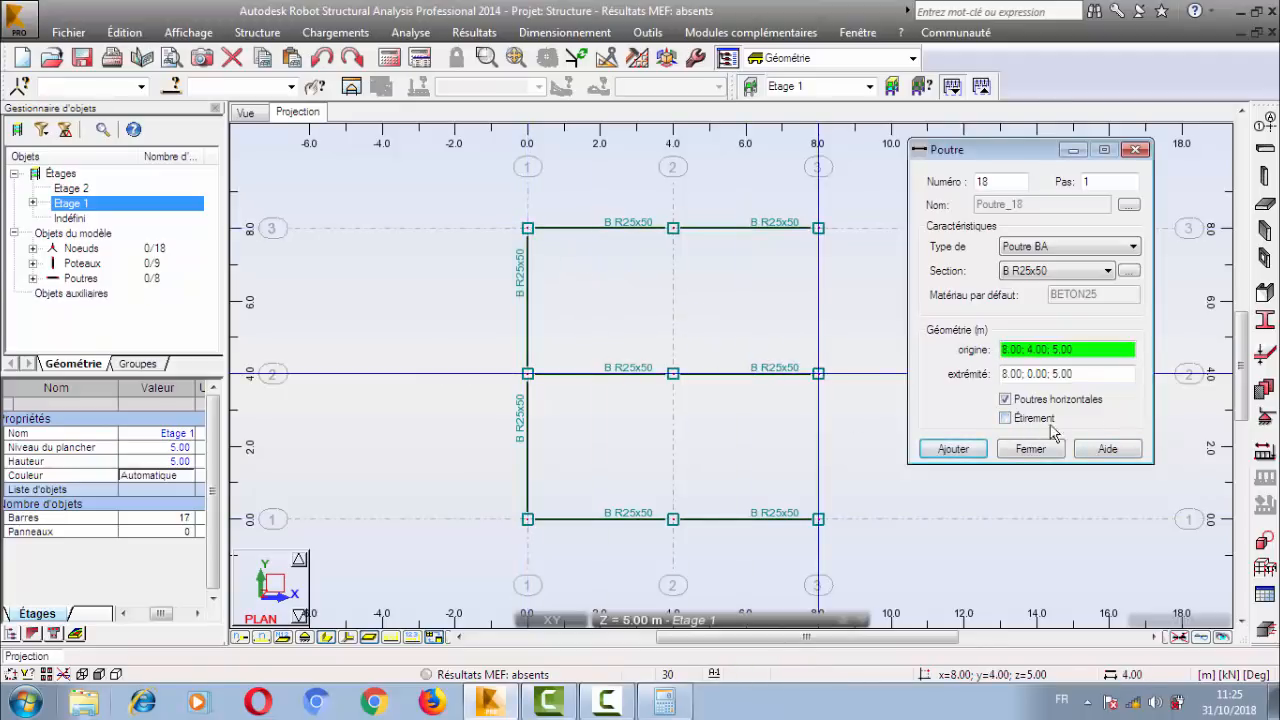
{"action": "left_click", "coordinate": [1025, 421]}
{"action": "left_click", "coordinate": [1009, 420]}
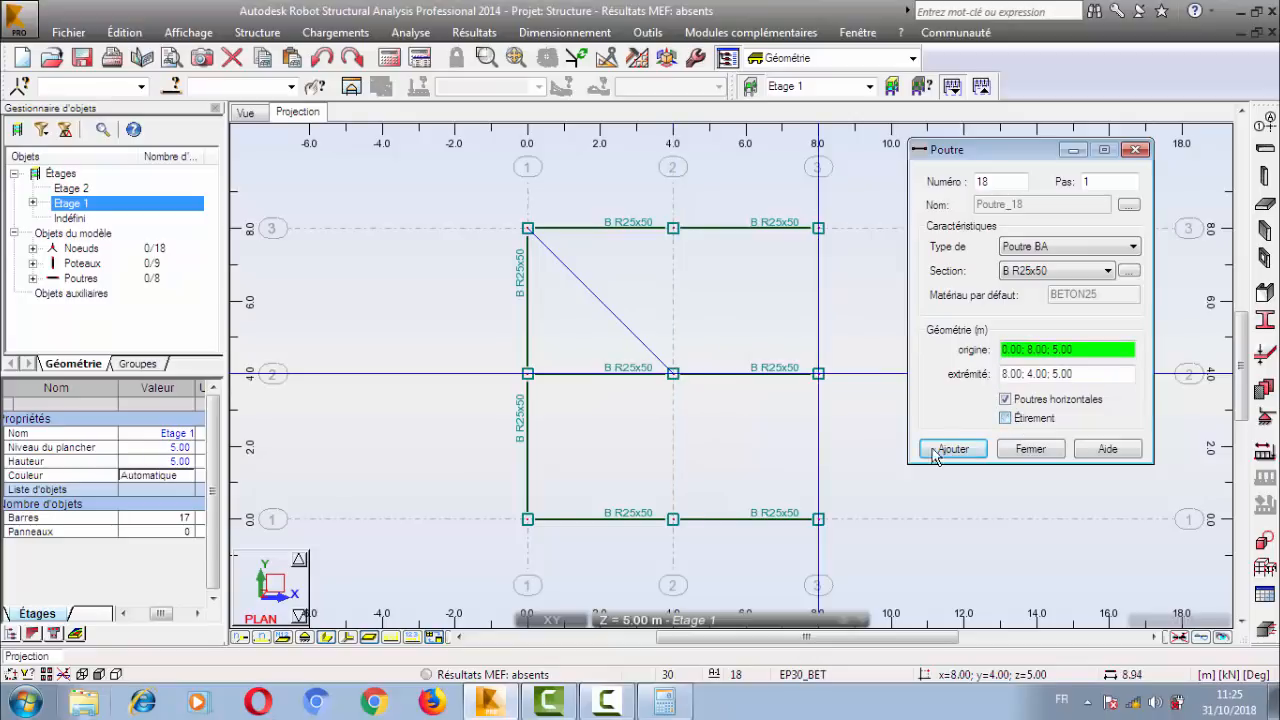
{"action": "left_click", "coordinate": [1028, 449]}
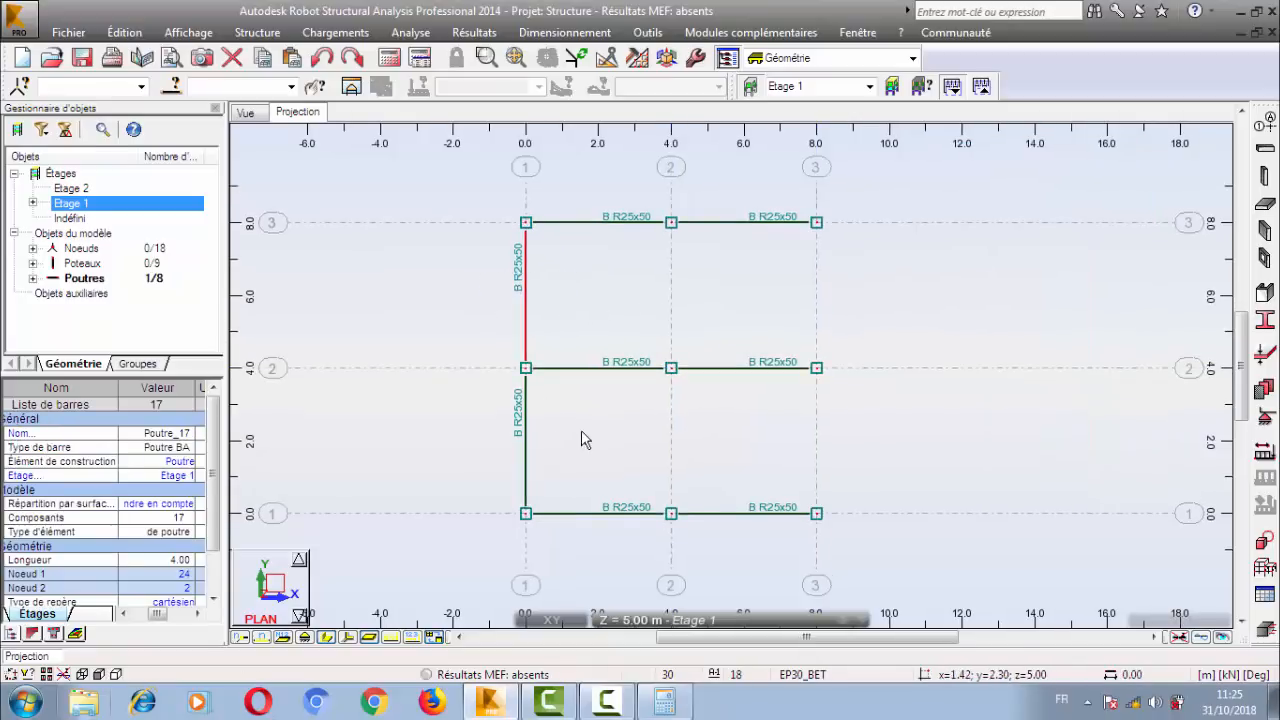
Copy the two X = 0.00 beams onto X = 4.00 and X = 8.00, using a translation of 4.00; 0.00; 0.00 each time.
{"action": "left_click_drag", "start_coordinate": [581, 440], "coordinate": [505, 466]}
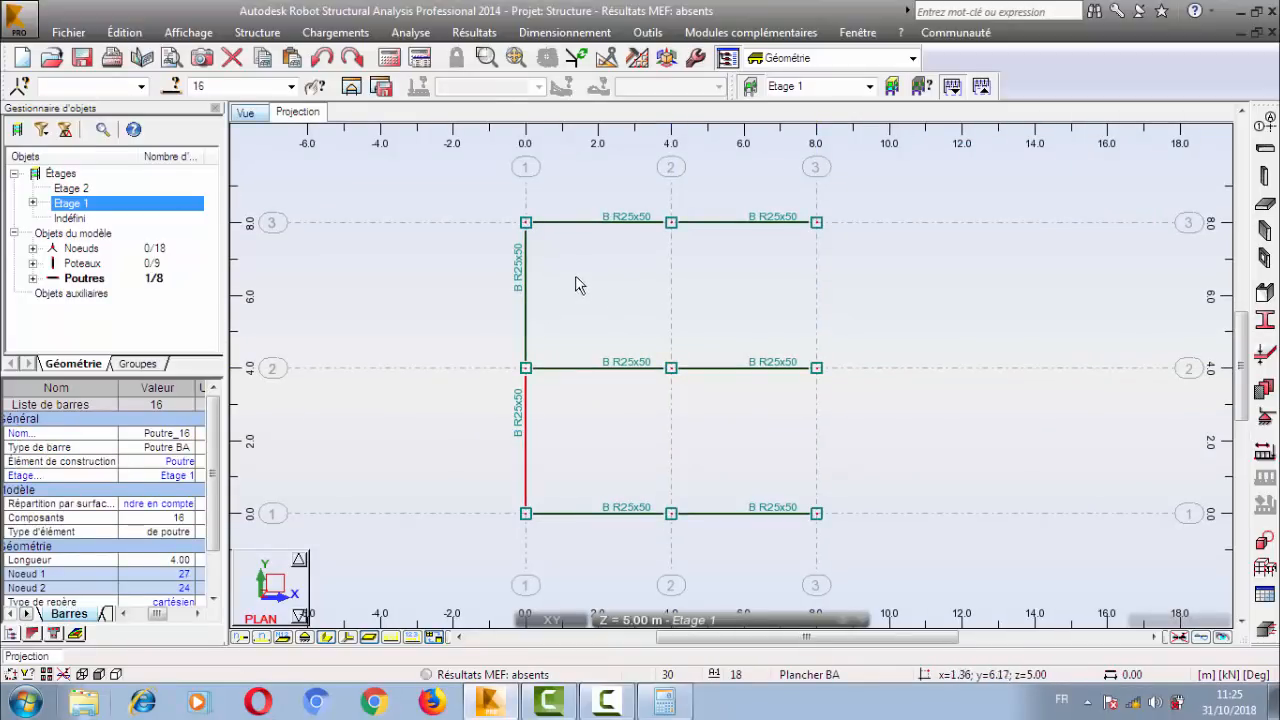
{"action": "left_click_drag", "start_coordinate": [578, 285], "coordinate": [506, 266], "text": "ctrl"}
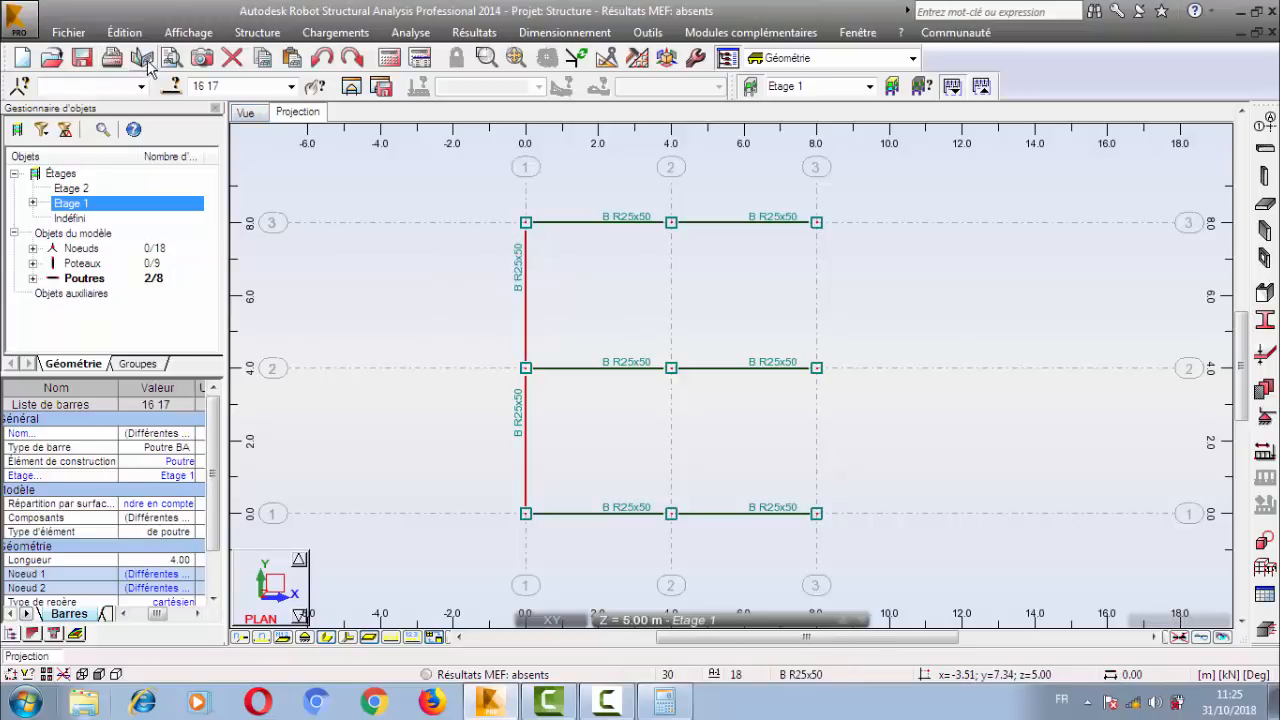
{"action": "left_click", "coordinate": [124, 32]}
{"action": "mouse_move", "coordinate": [310, 266]}
{"action": "left_click", "coordinate": [440, 267]}
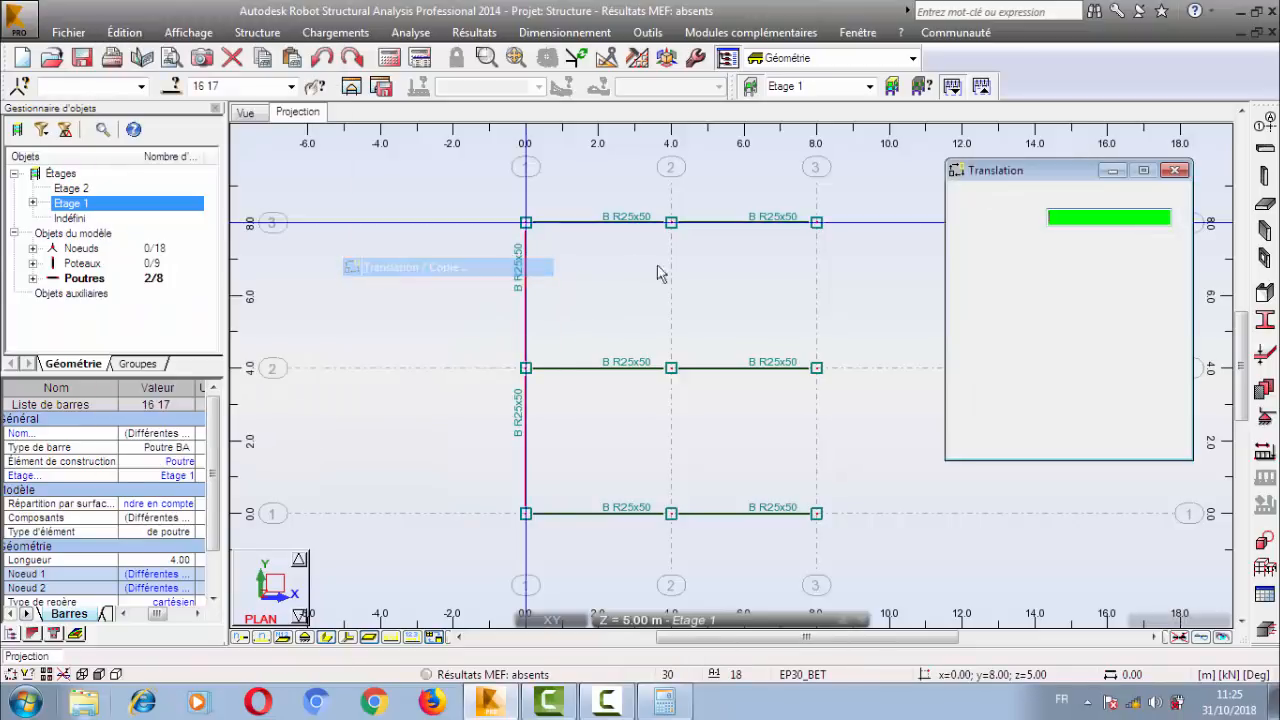
{"action": "left_click", "coordinate": [518, 521]}
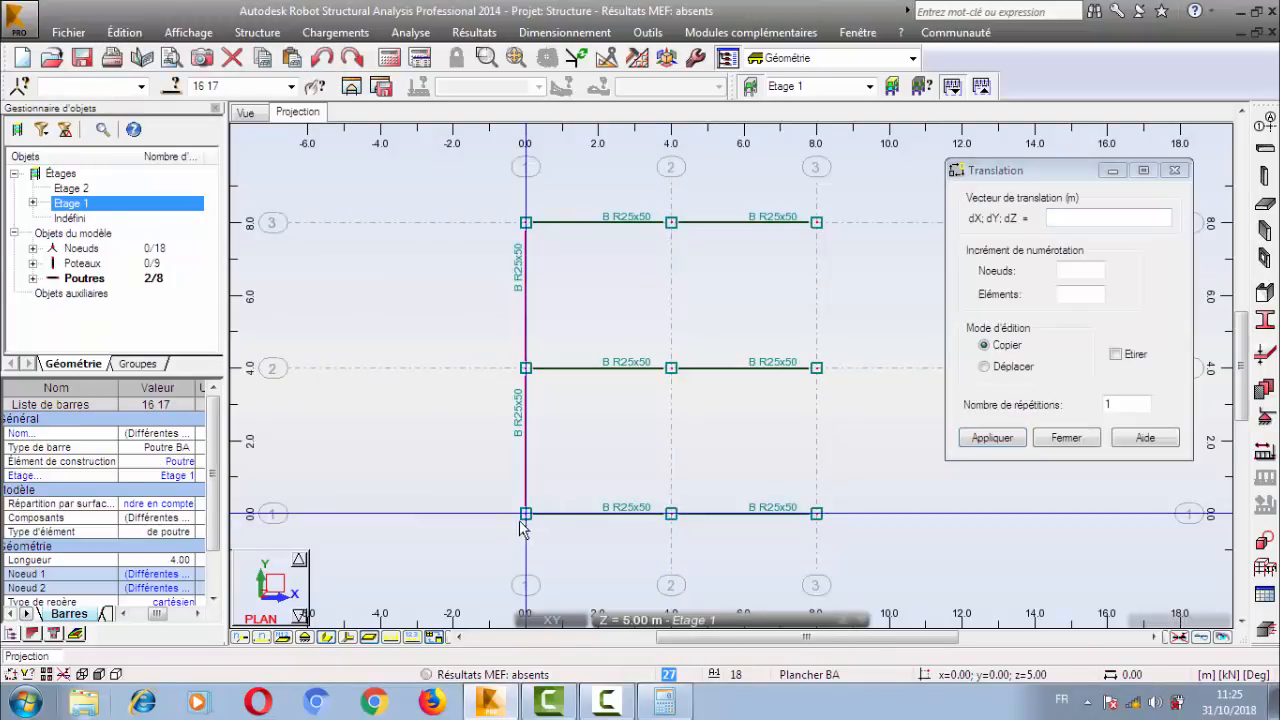
{"action": "left_click", "coordinate": [668, 520]}
{"action": "left_click", "coordinate": [817, 520]}
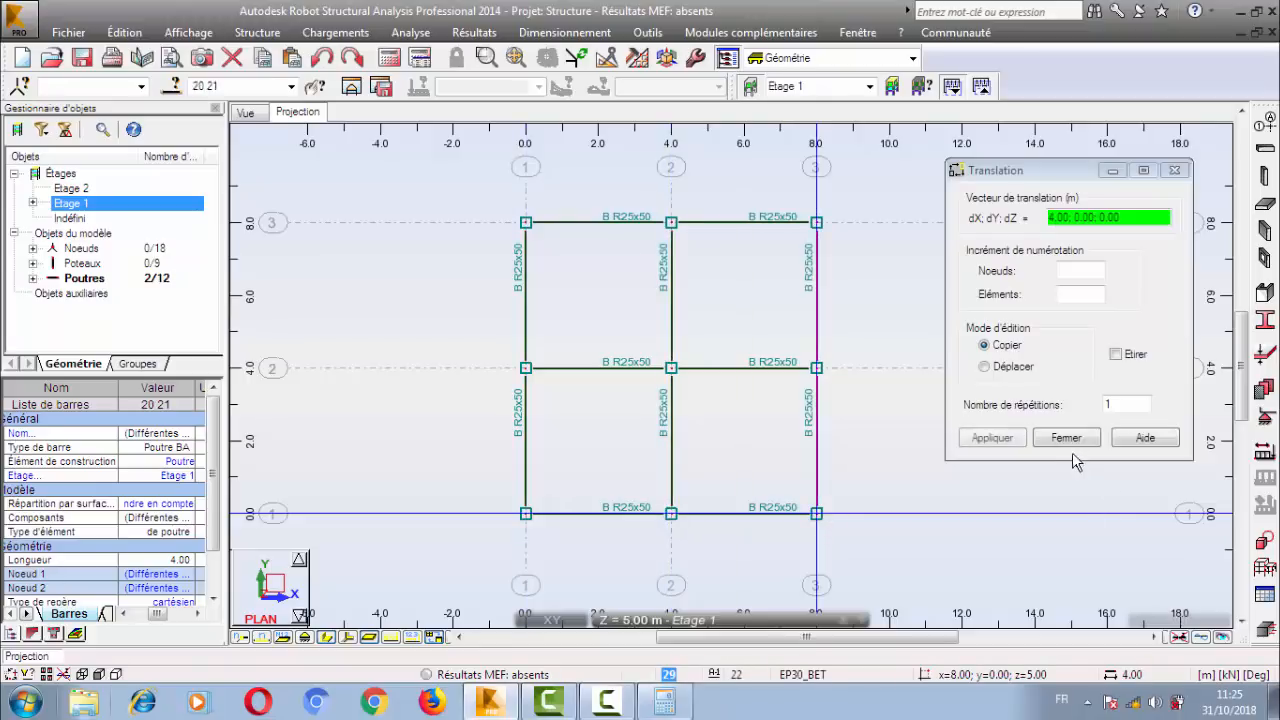
{"action": "left_click", "coordinate": [1066, 438]}
{"action": "left_click", "coordinate": [930, 344]}
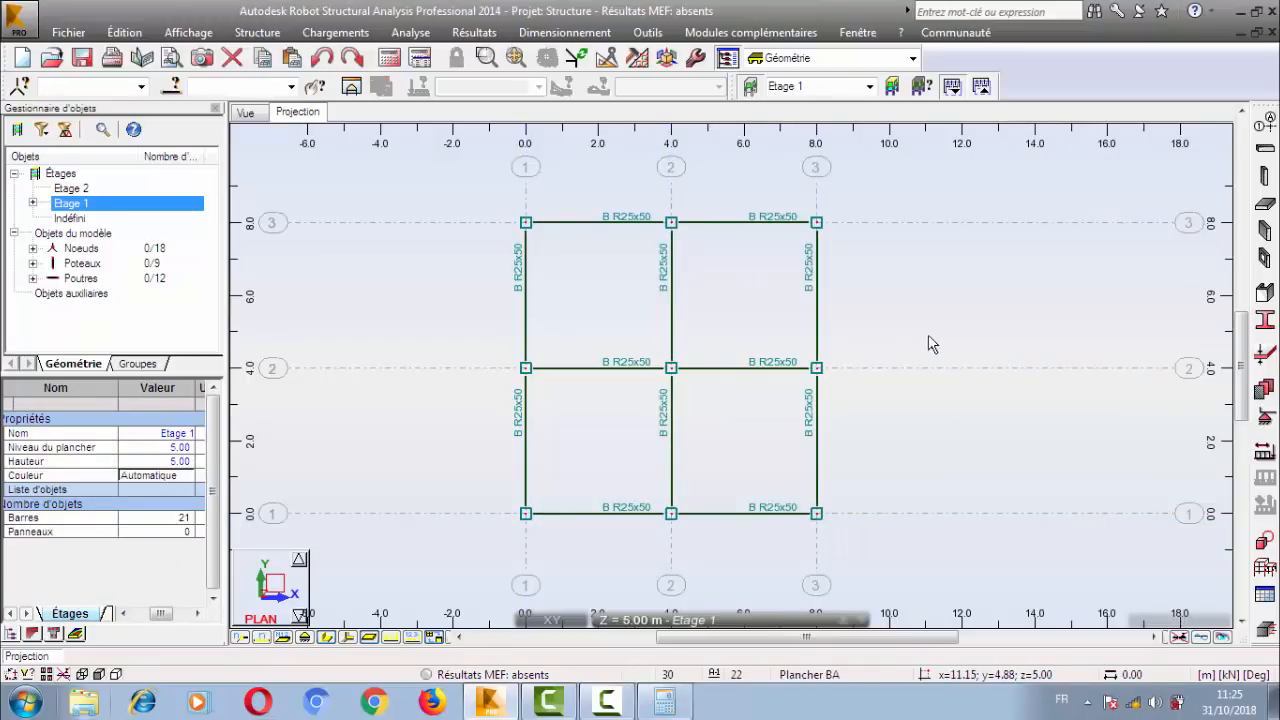
Remove the unused EP30_BET thickness from the Epaisseurs EF list.
{"action": "middle_click_drag", "start_coordinate": [900, 326], "coordinate": [885, 321]}
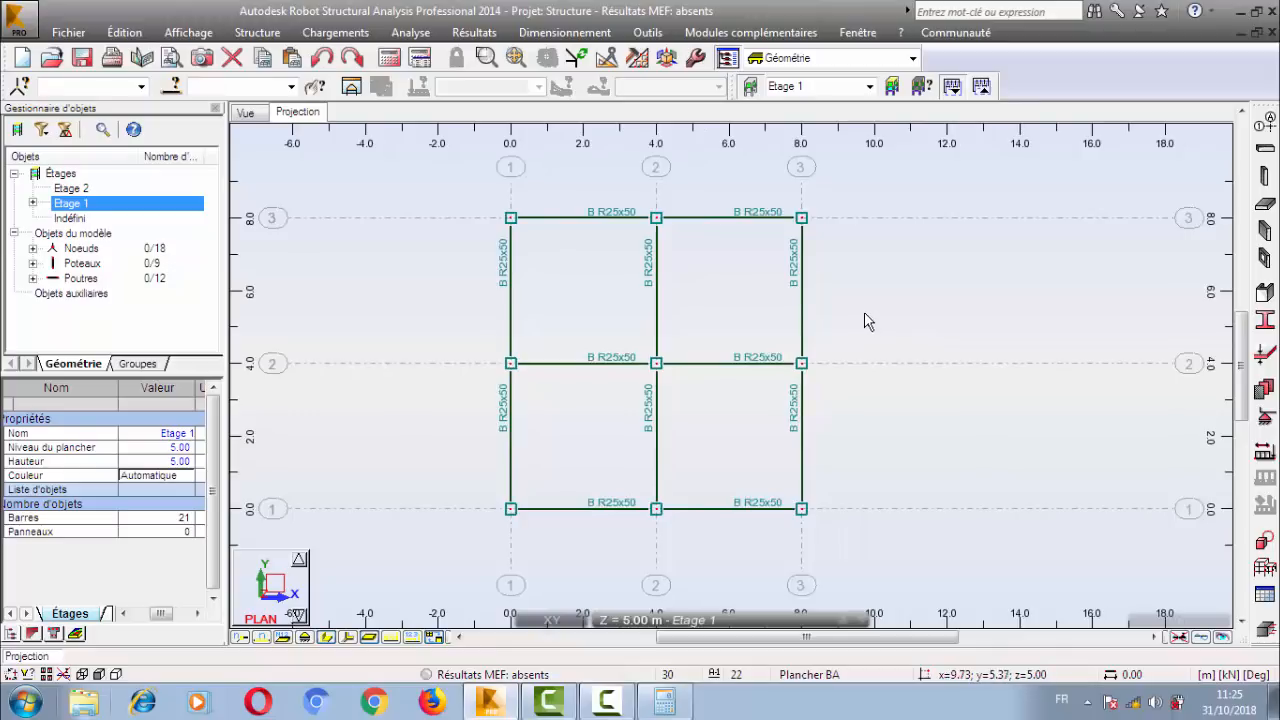
{"action": "middle_click_drag", "start_coordinate": [793, 288], "coordinate": [791, 285]}
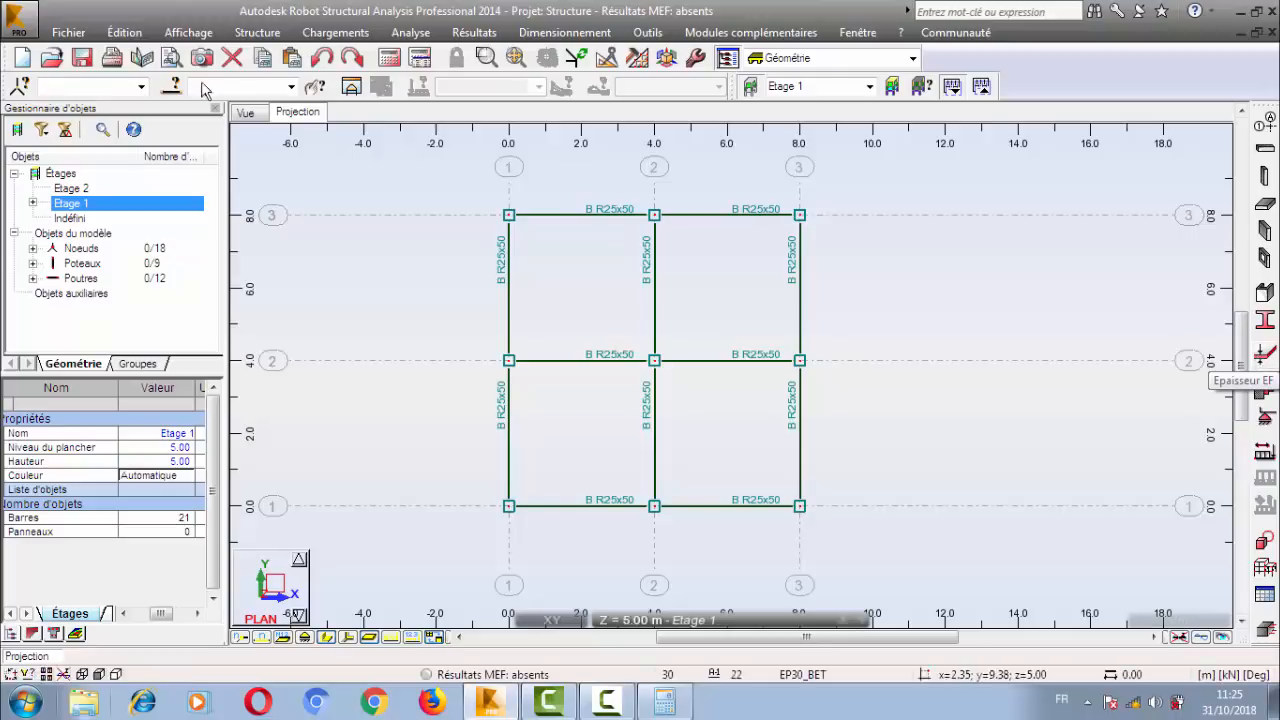
{"action": "left_click", "coordinate": [257, 32]}
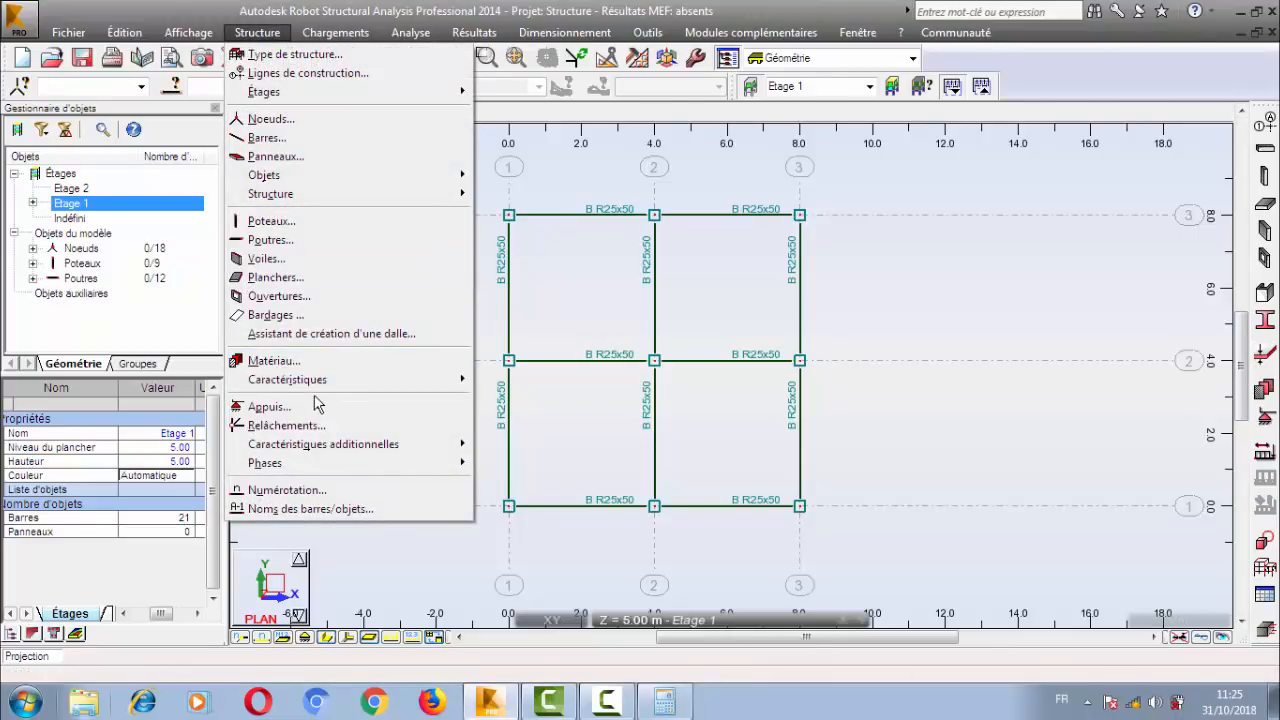
{"action": "mouse_move", "coordinate": [321, 386]}
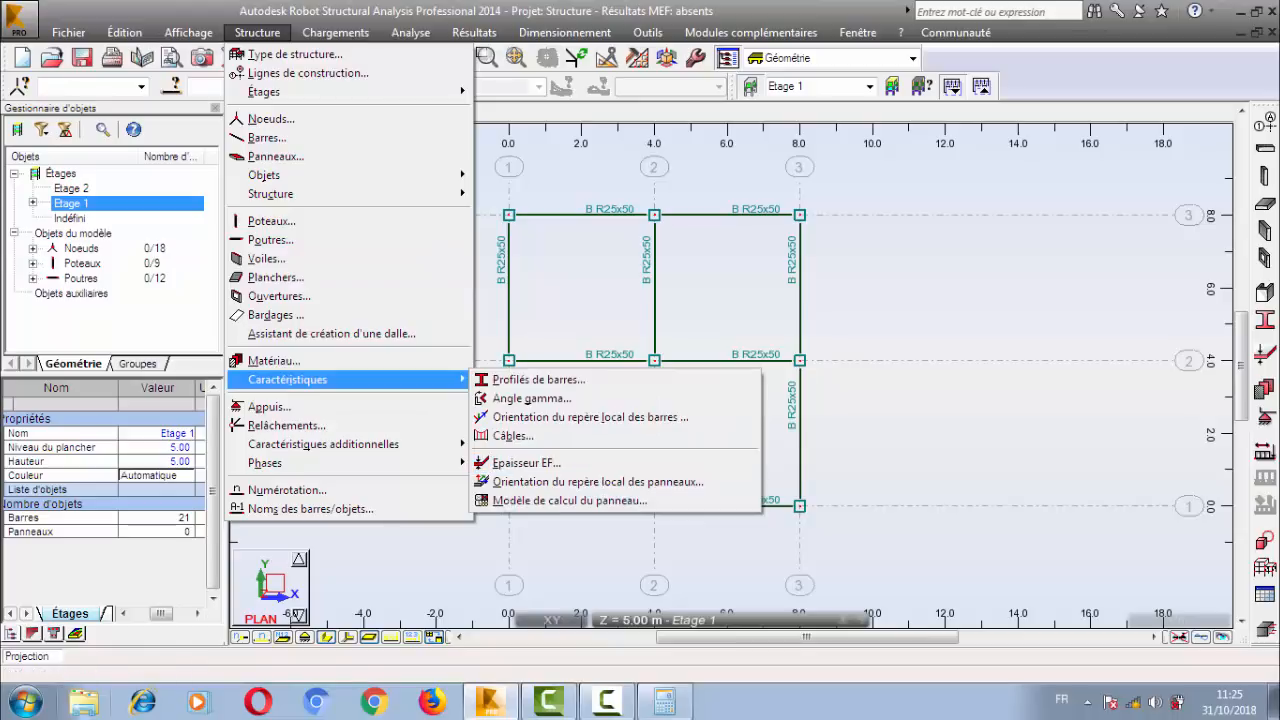
{"action": "left_click", "coordinate": [527, 463]}
{"action": "left_click", "coordinate": [796, 131]}
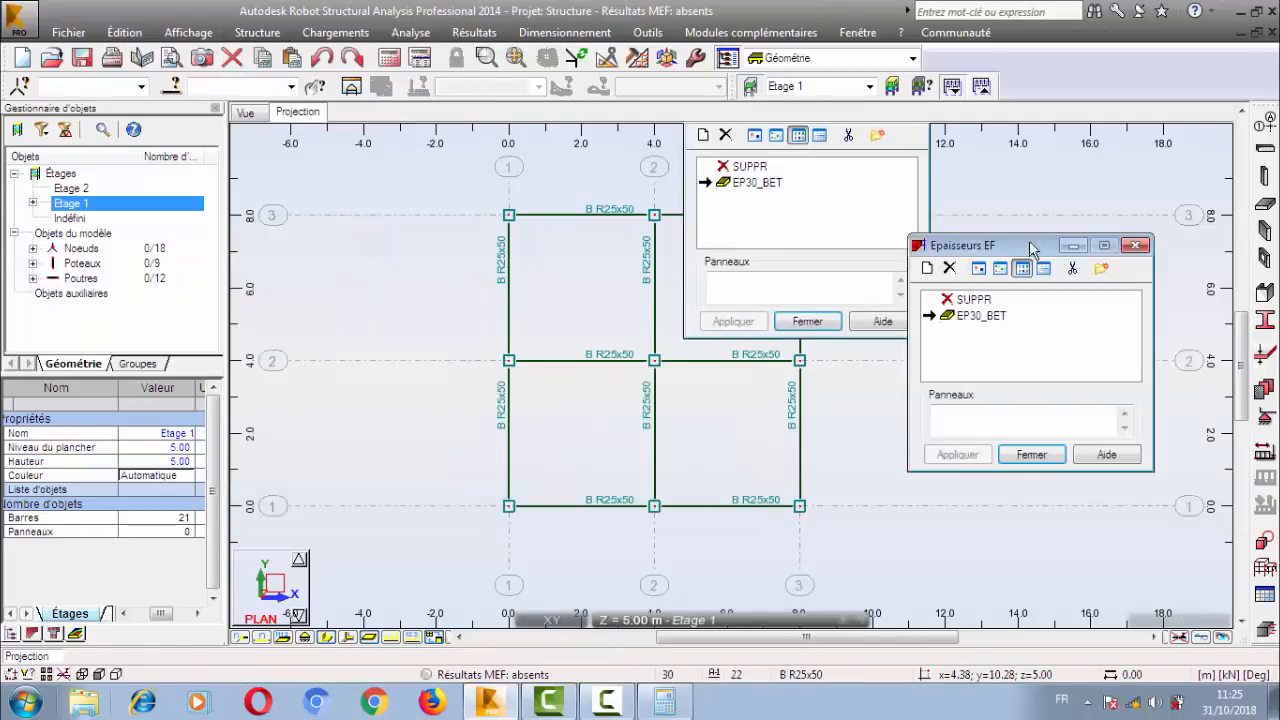
{"action": "left_click", "coordinate": [955, 283]}
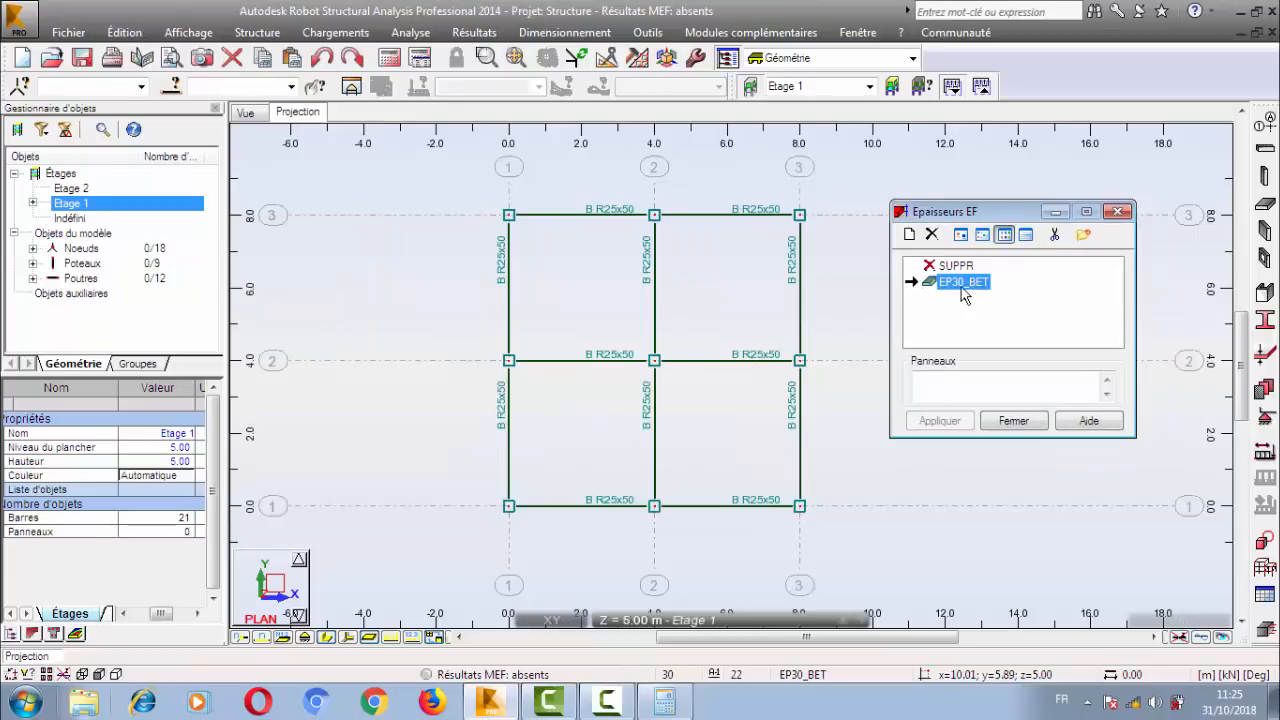
{"action": "left_click", "coordinate": [1054, 234]}
{"action": "left_click", "coordinate": [869, 356]}
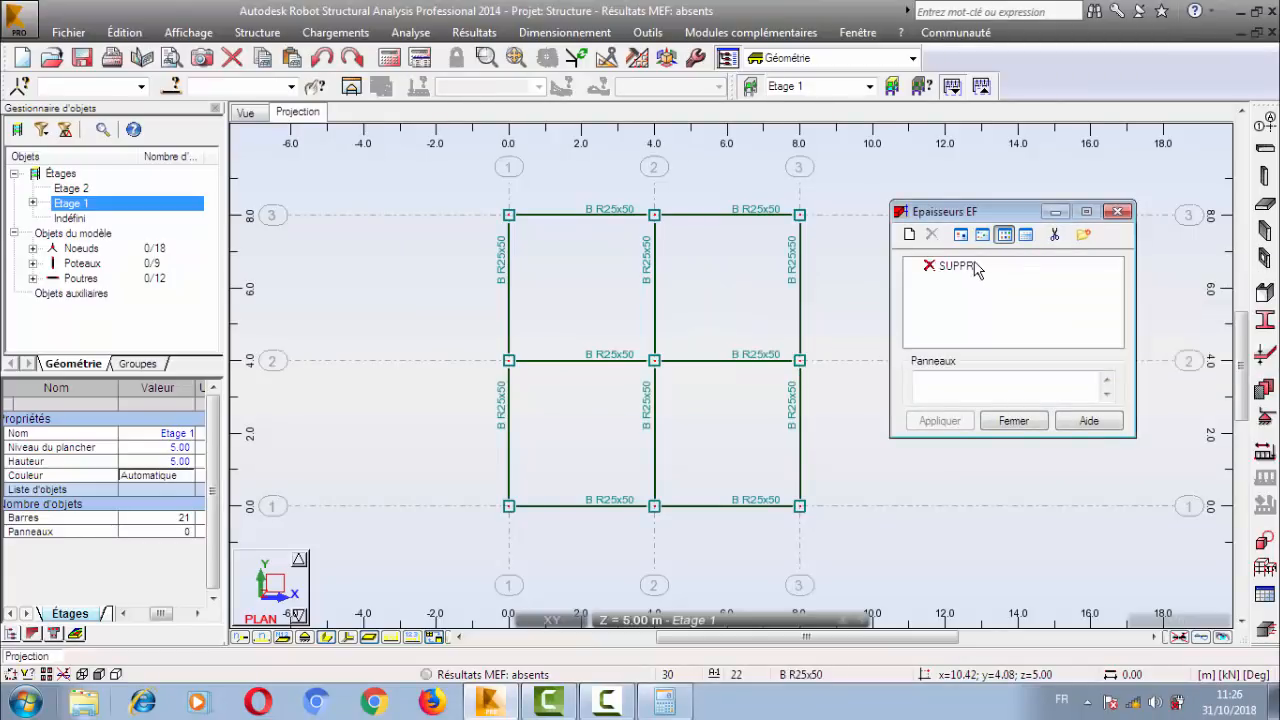
Start a new uniform FE thickness definition and name it DP12.
{"action": "left_click", "coordinate": [965, 268]}
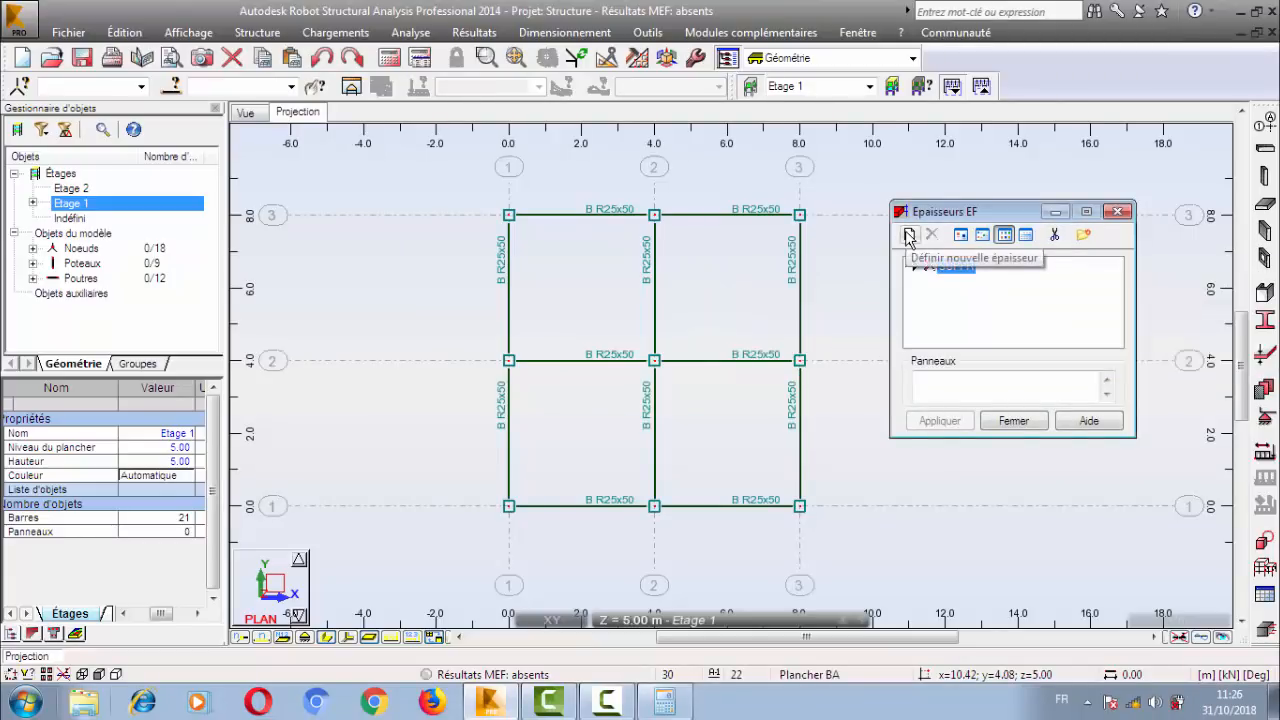
{"action": "left_click", "coordinate": [909, 236]}
{"action": "left_click_drag", "start_coordinate": [1172, 200], "coordinate": [976, 156]}
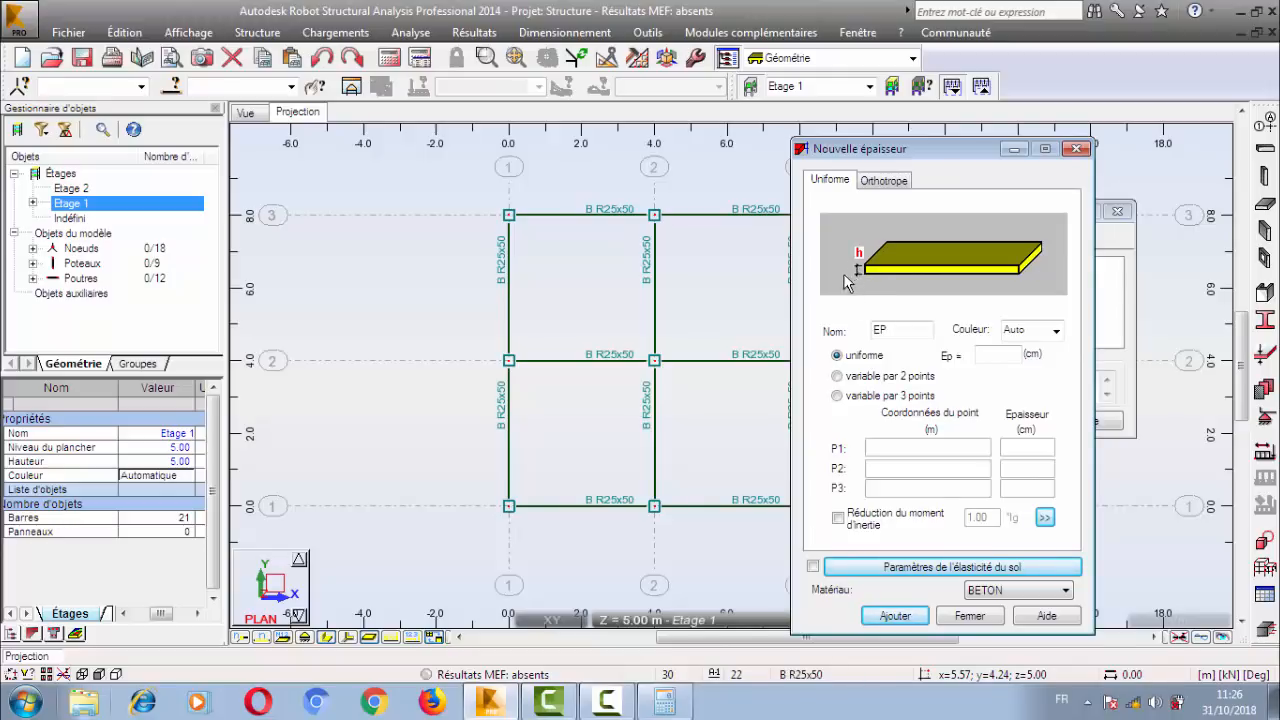
{"action": "double_click", "coordinate": [900, 333]}
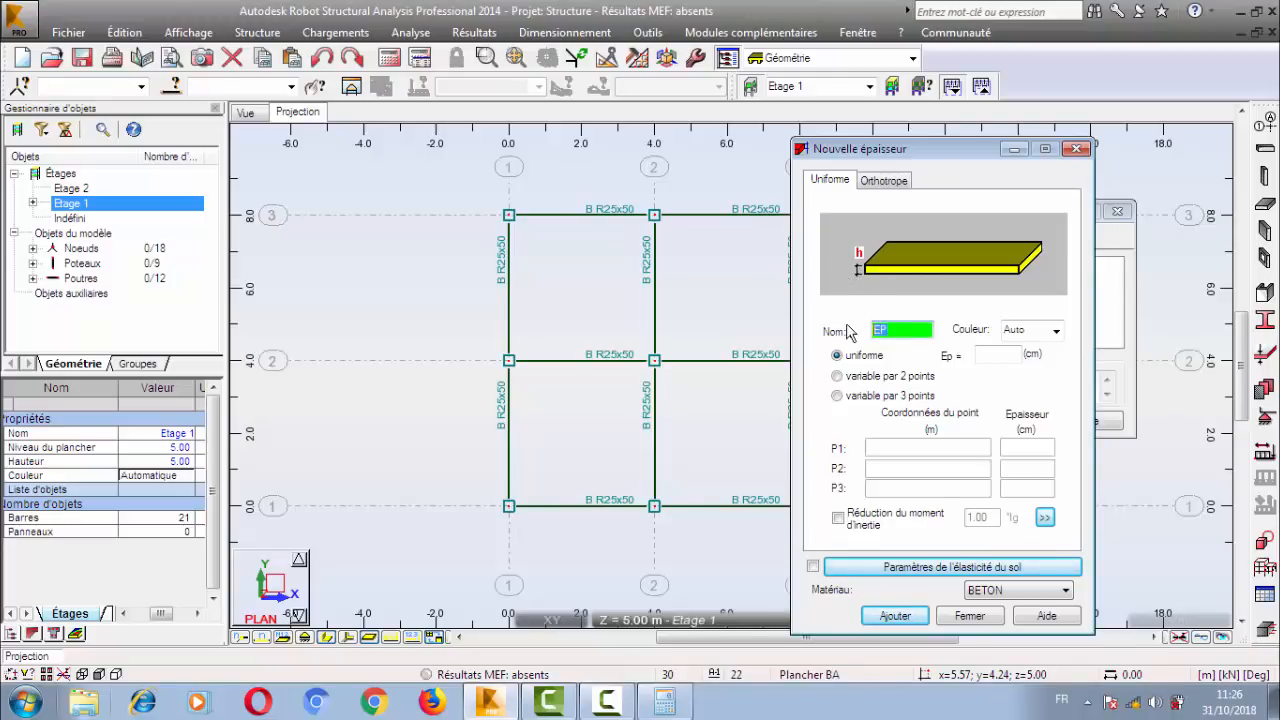
{"action": "type", "text": "DP12"}
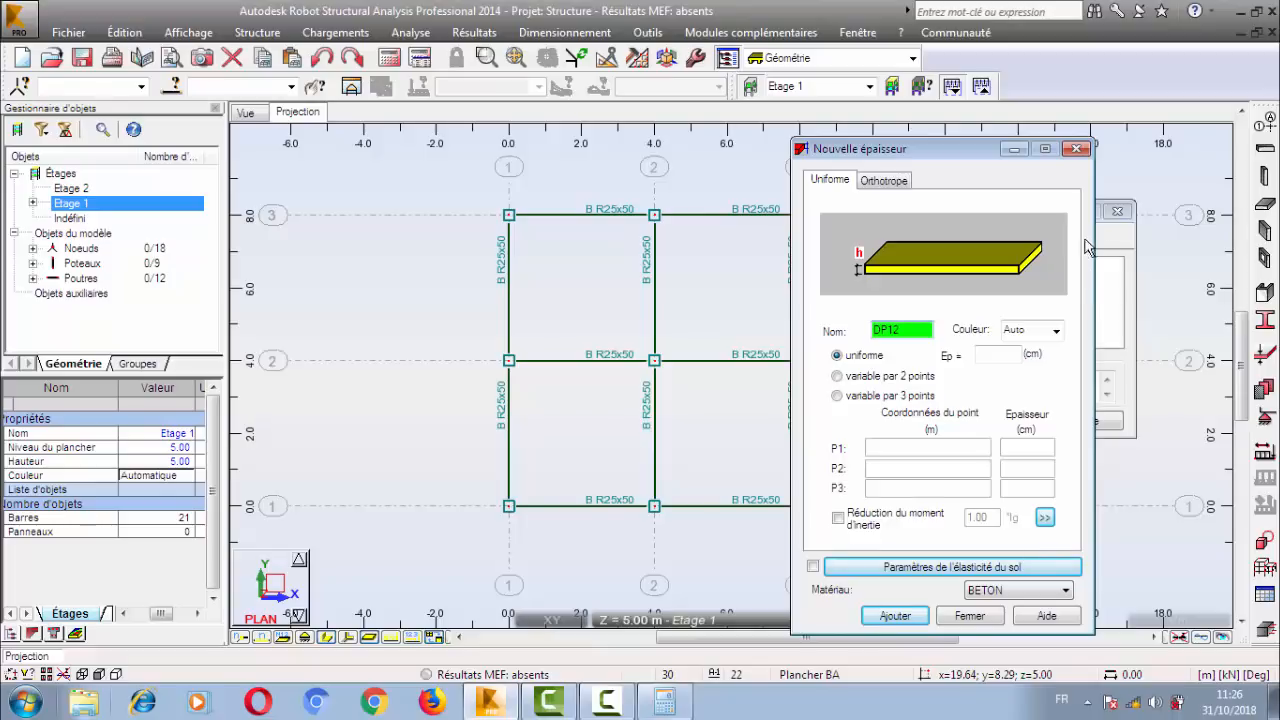
Examine the point coordinate and thickness fields of the variable par 2 points and variable par 3 points options.
{"action": "left_click", "coordinate": [866, 380]}
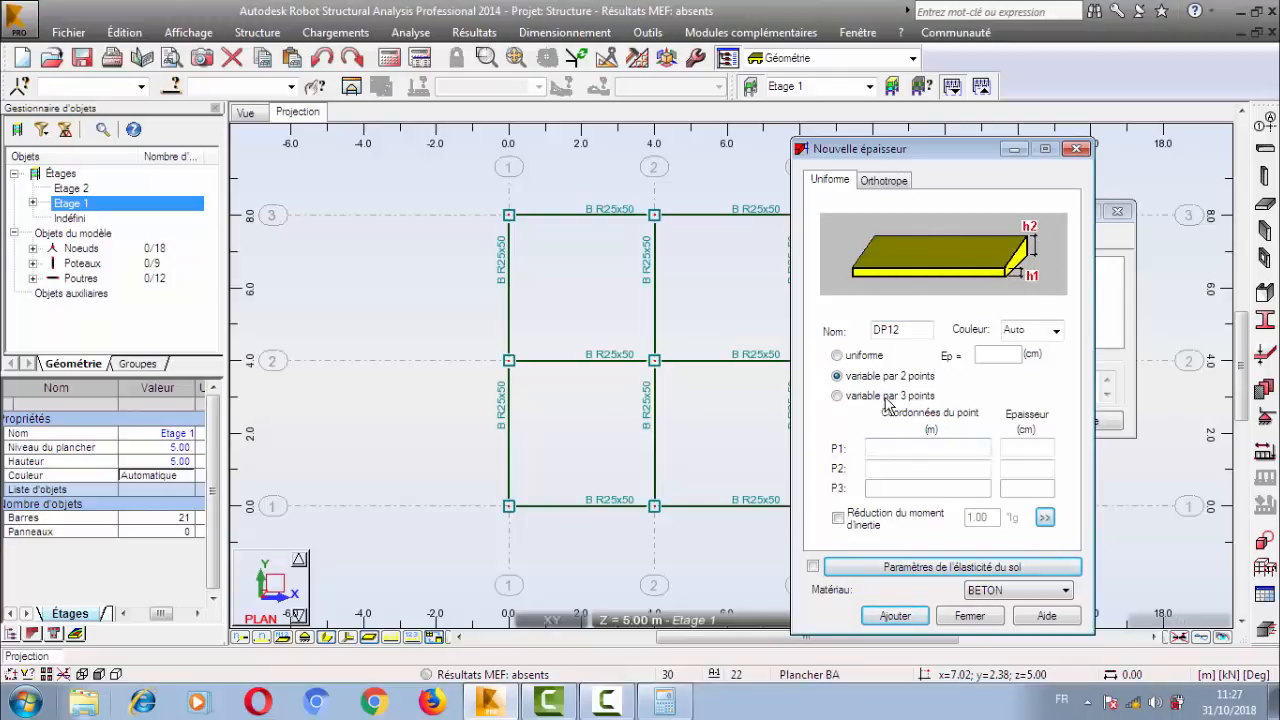
{"action": "left_click", "coordinate": [905, 452]}
{"action": "left_click", "coordinate": [1010, 454]}
{"action": "left_click", "coordinate": [924, 471]}
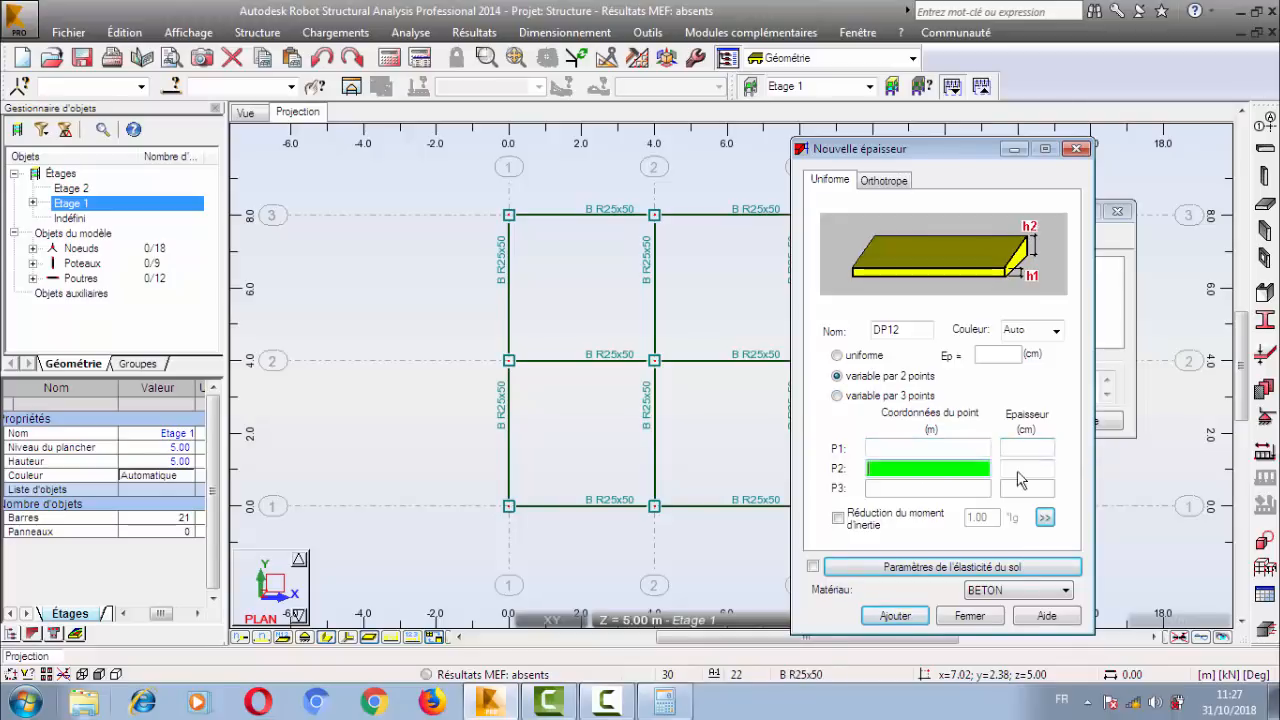
{"action": "left_click", "coordinate": [1018, 473]}
{"action": "left_click", "coordinate": [1023, 452]}
{"action": "left_click", "coordinate": [1023, 471]}
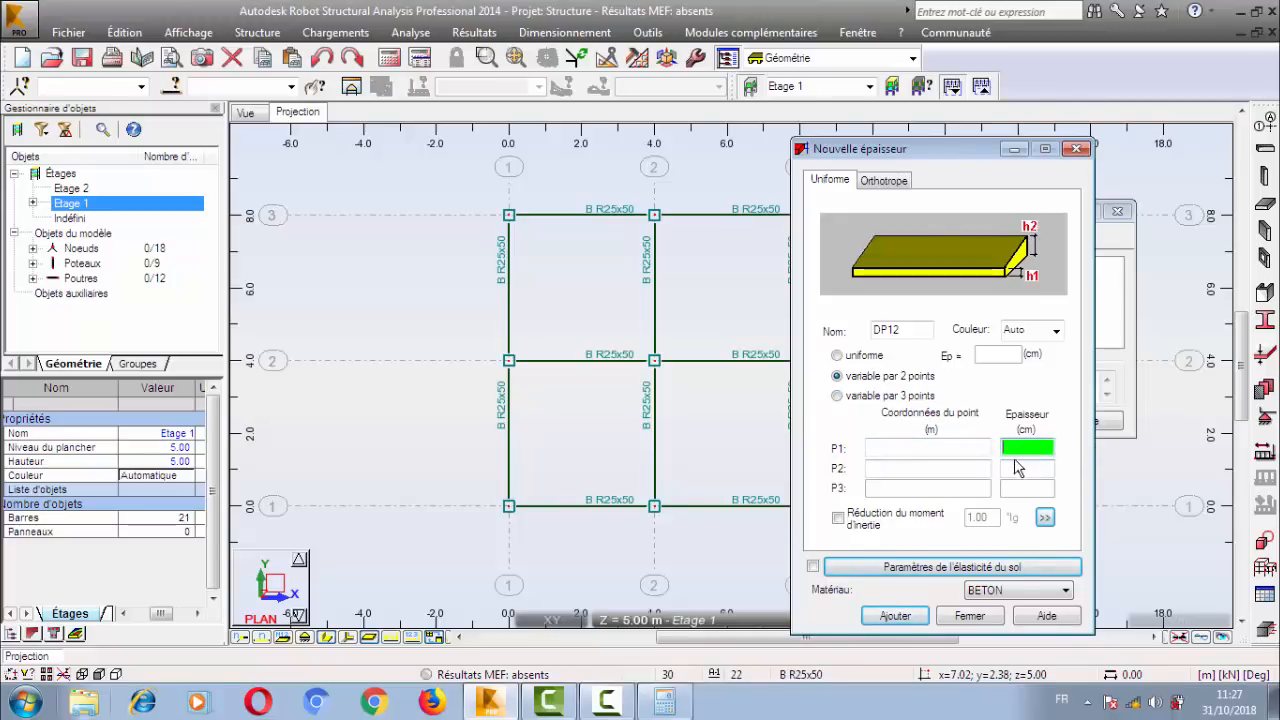
{"action": "left_click", "coordinate": [912, 450]}
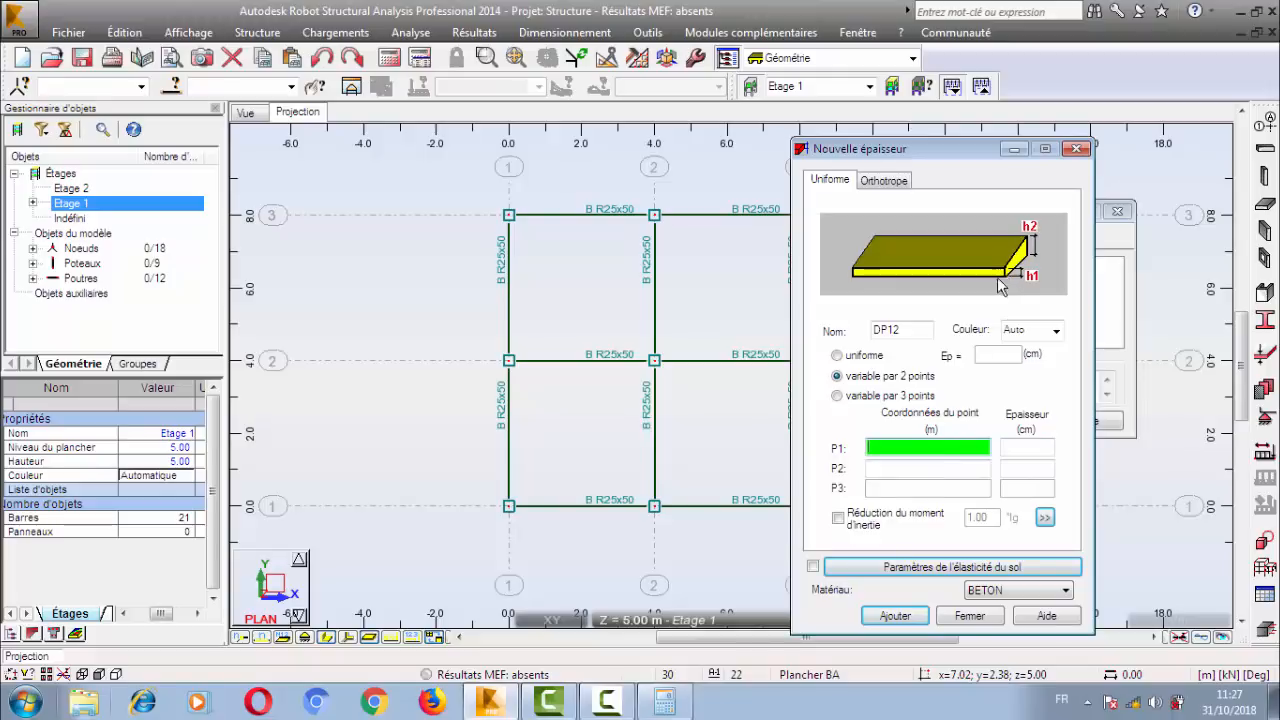
{"action": "left_click", "coordinate": [928, 468]}
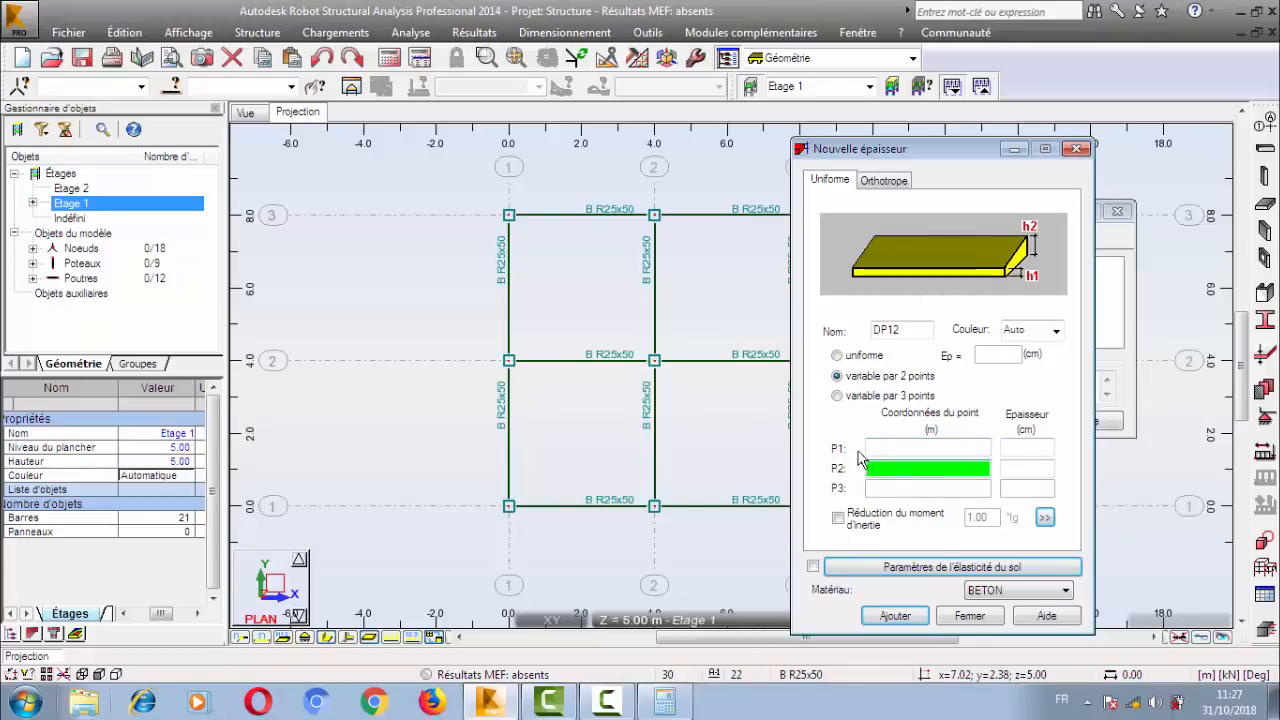
{"action": "left_click", "coordinate": [868, 400]}
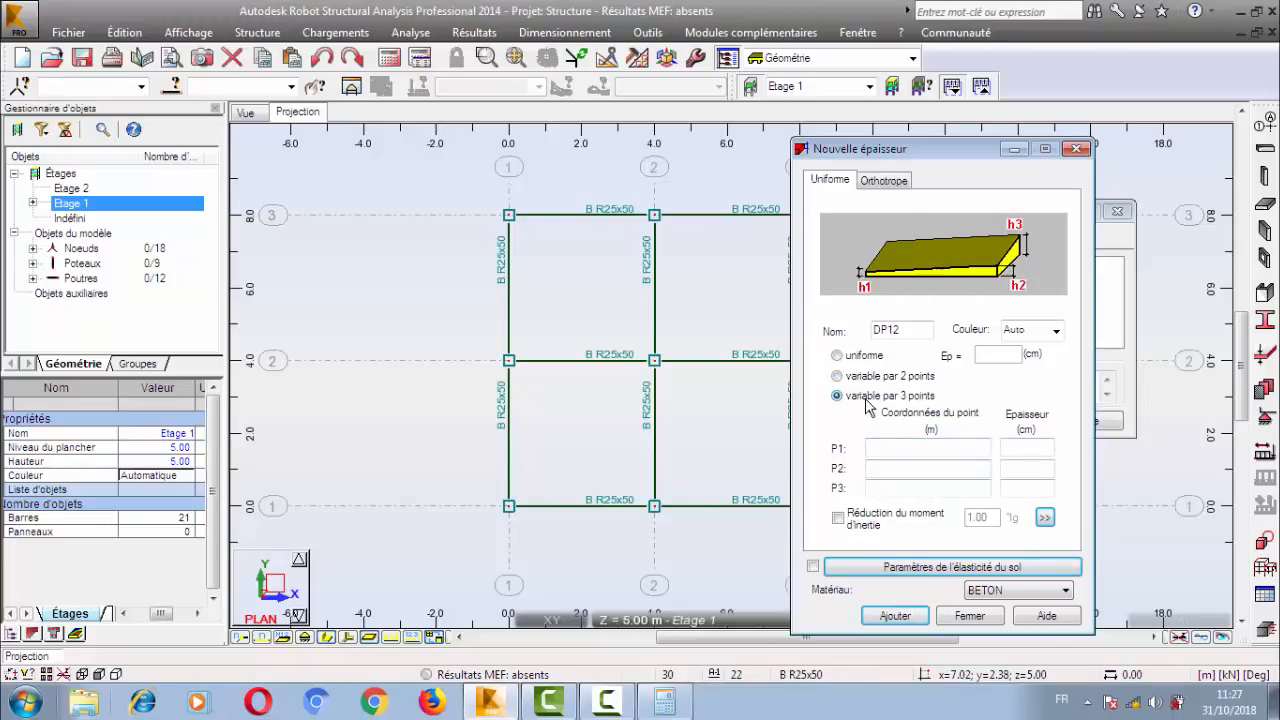
{"action": "left_click", "coordinate": [1027, 448]}
{"action": "left_click", "coordinate": [1034, 490]}
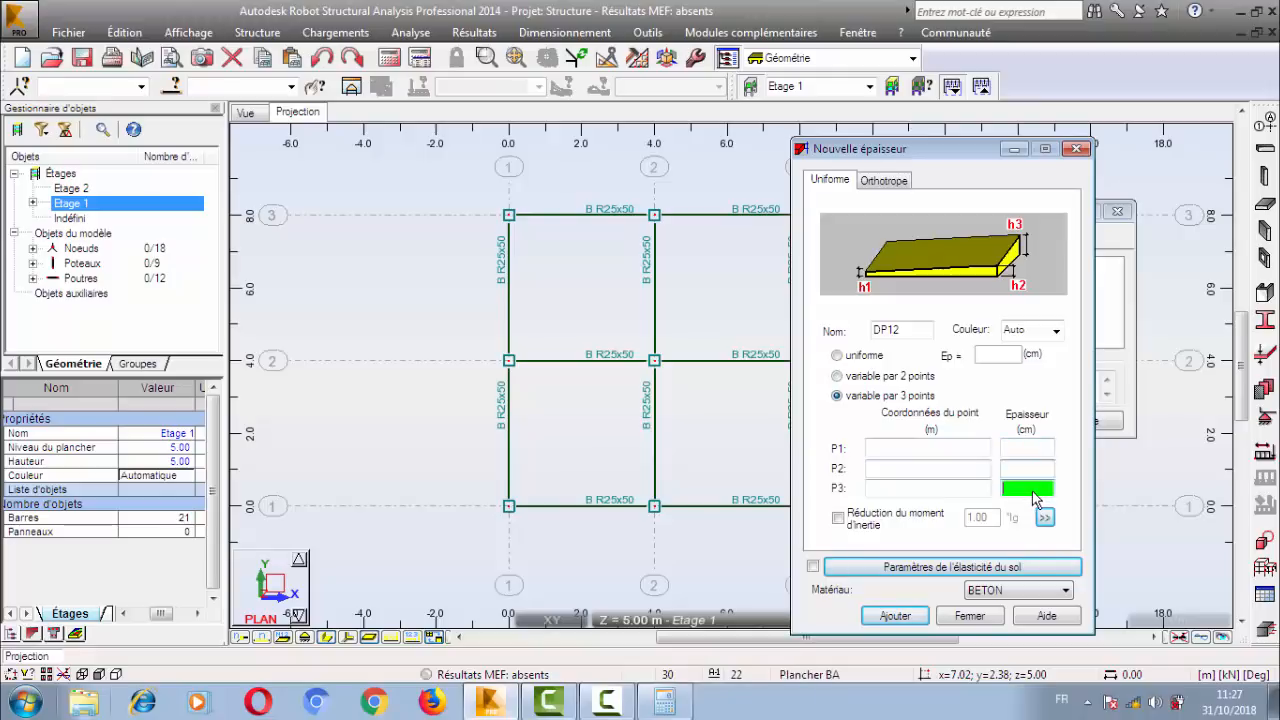
{"action": "left_click", "coordinate": [924, 450]}
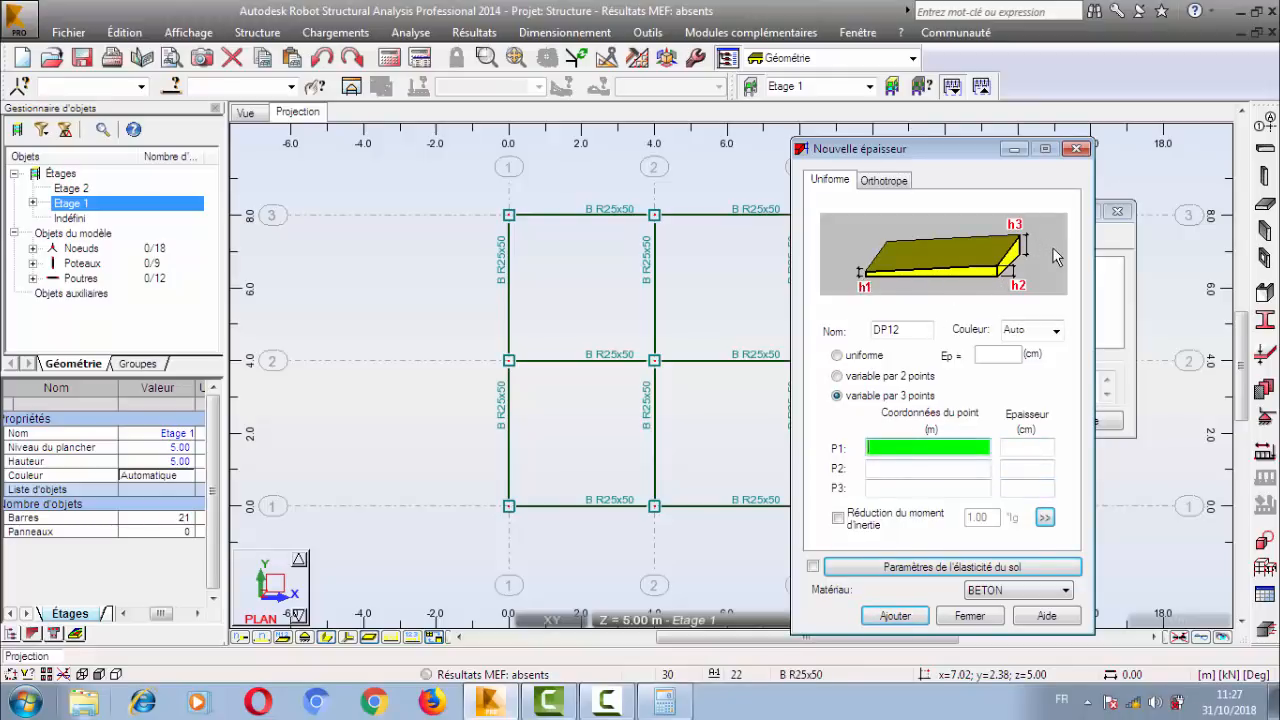
Make the DP12 thickness uniforme with Ep = 12 cm.
{"action": "left_click", "coordinate": [850, 355]}
{"action": "left_click", "coordinate": [982, 356]}
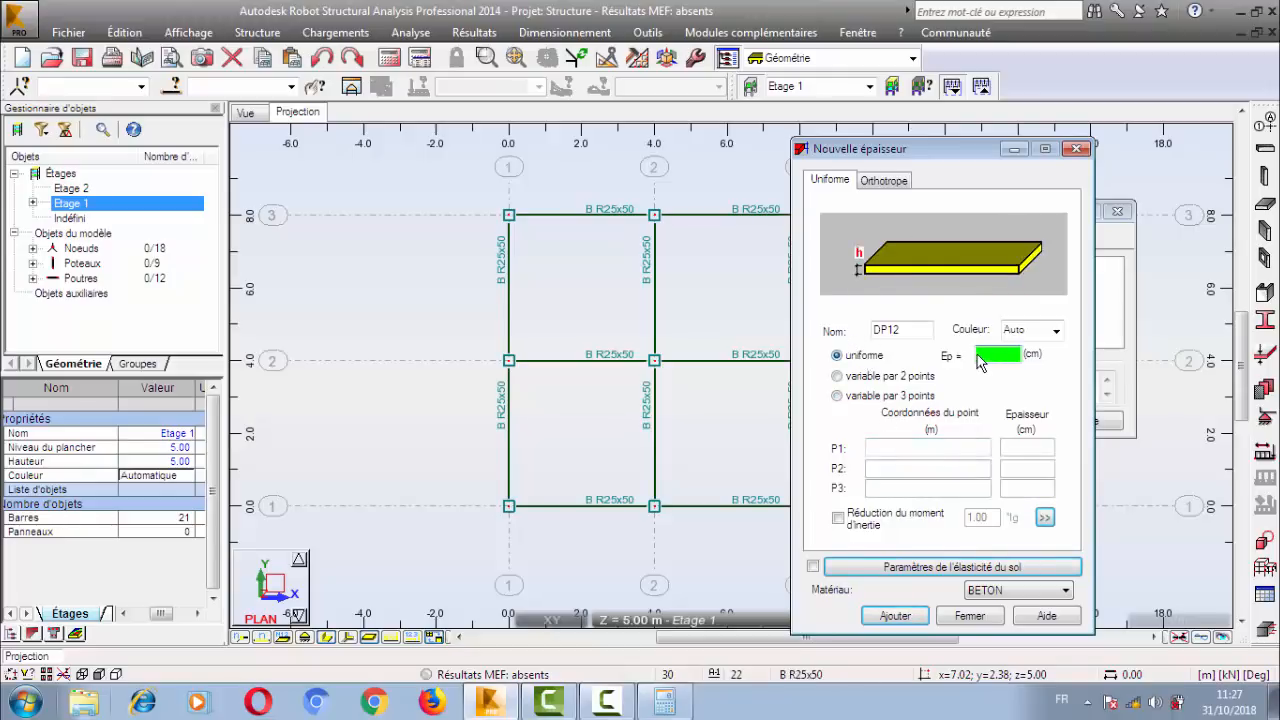
{"action": "type", "text": "12"}
Examine the moment of inertia reduction and the soil elasticity parameters for the DP12 thickness.
{"action": "left_click", "coordinate": [838, 518]}
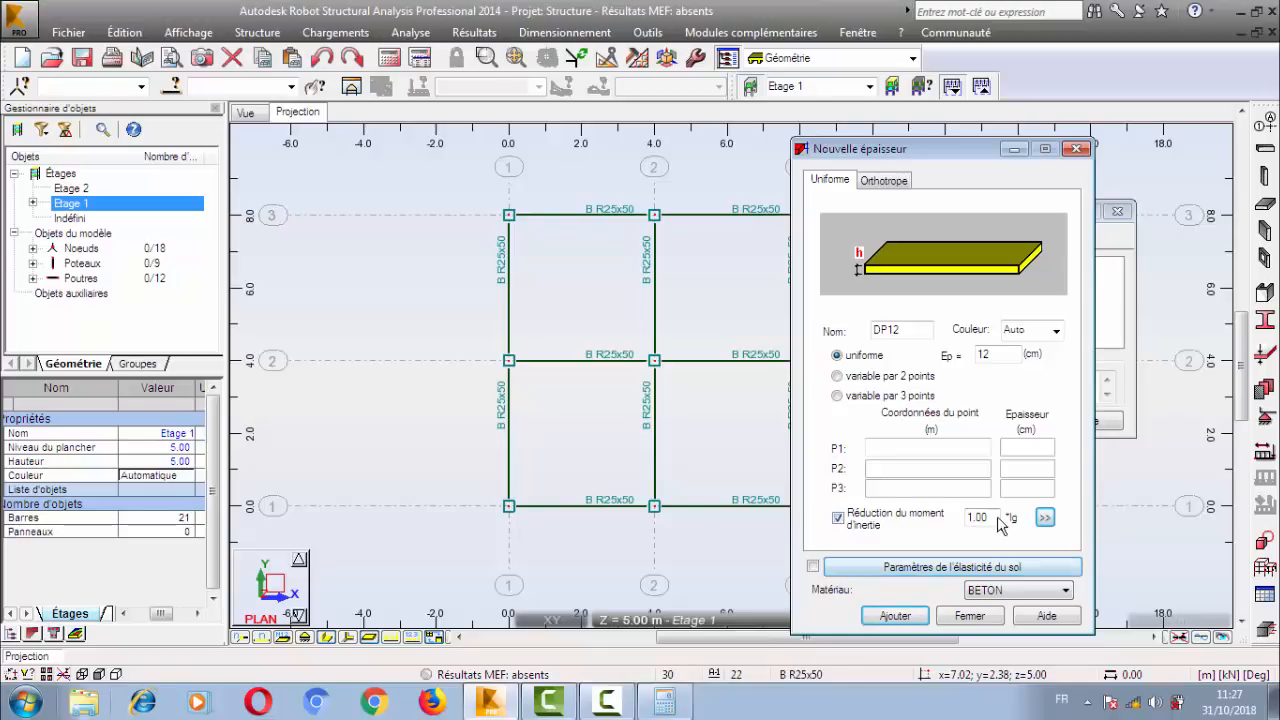
{"action": "left_click_drag", "start_coordinate": [997, 517], "coordinate": [955, 517]}
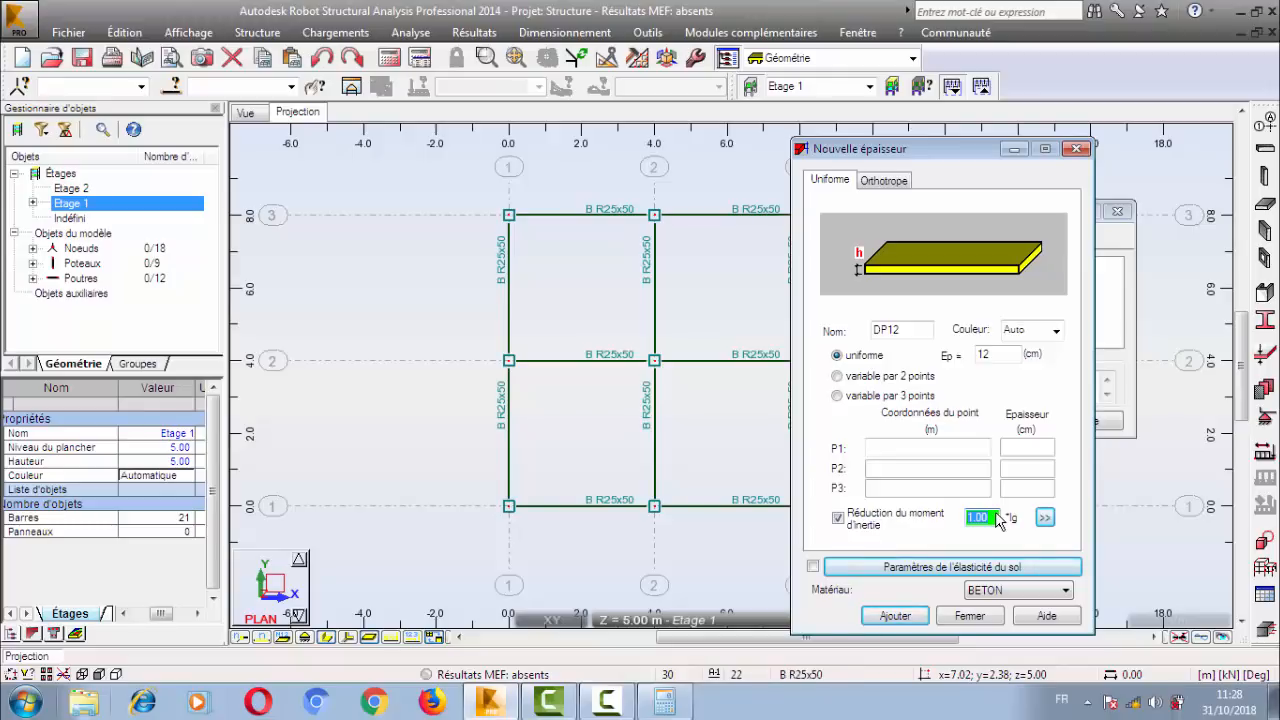
{"action": "left_click", "coordinate": [838, 518]}
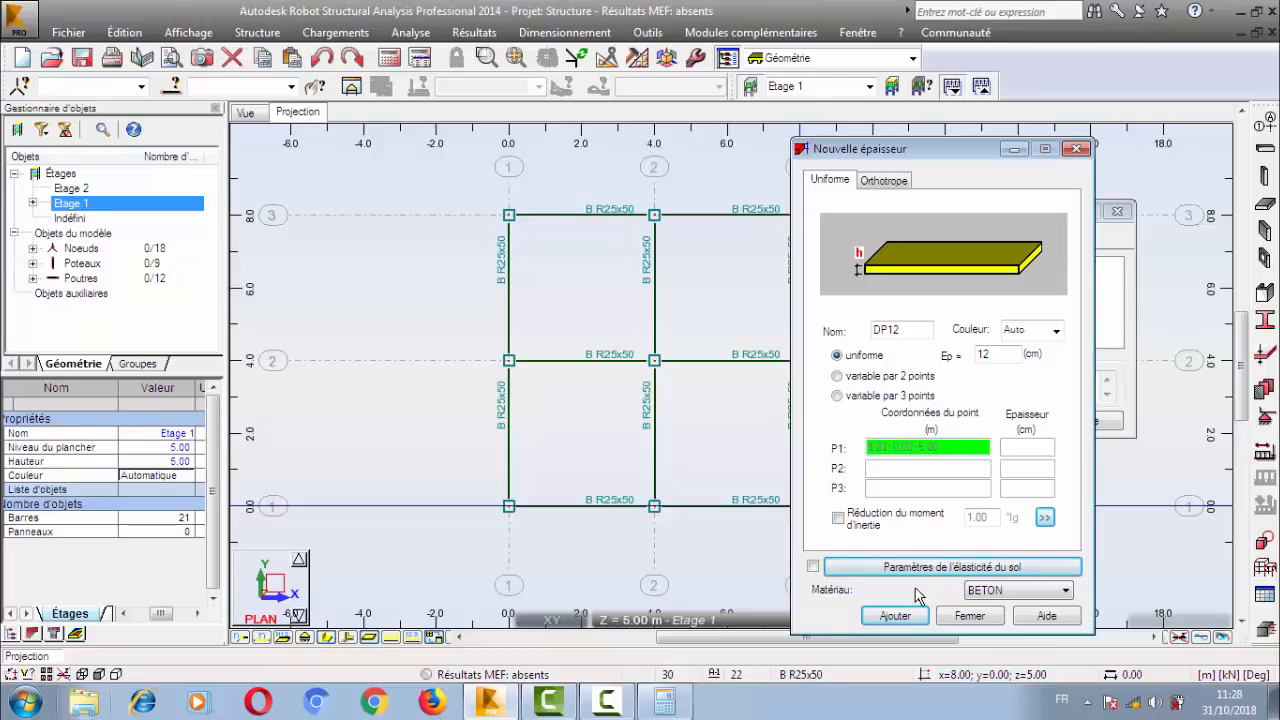
{"action": "left_click", "coordinate": [1016, 574]}
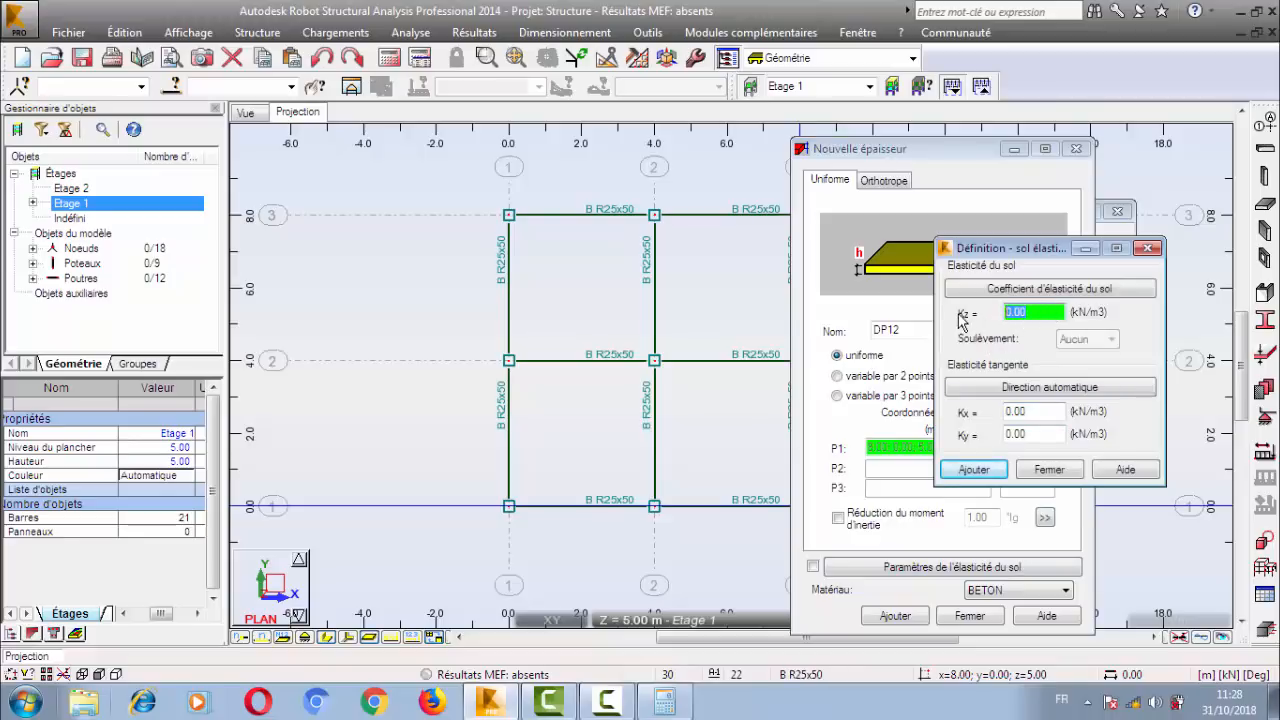
{"action": "left_click", "coordinate": [1049, 469]}
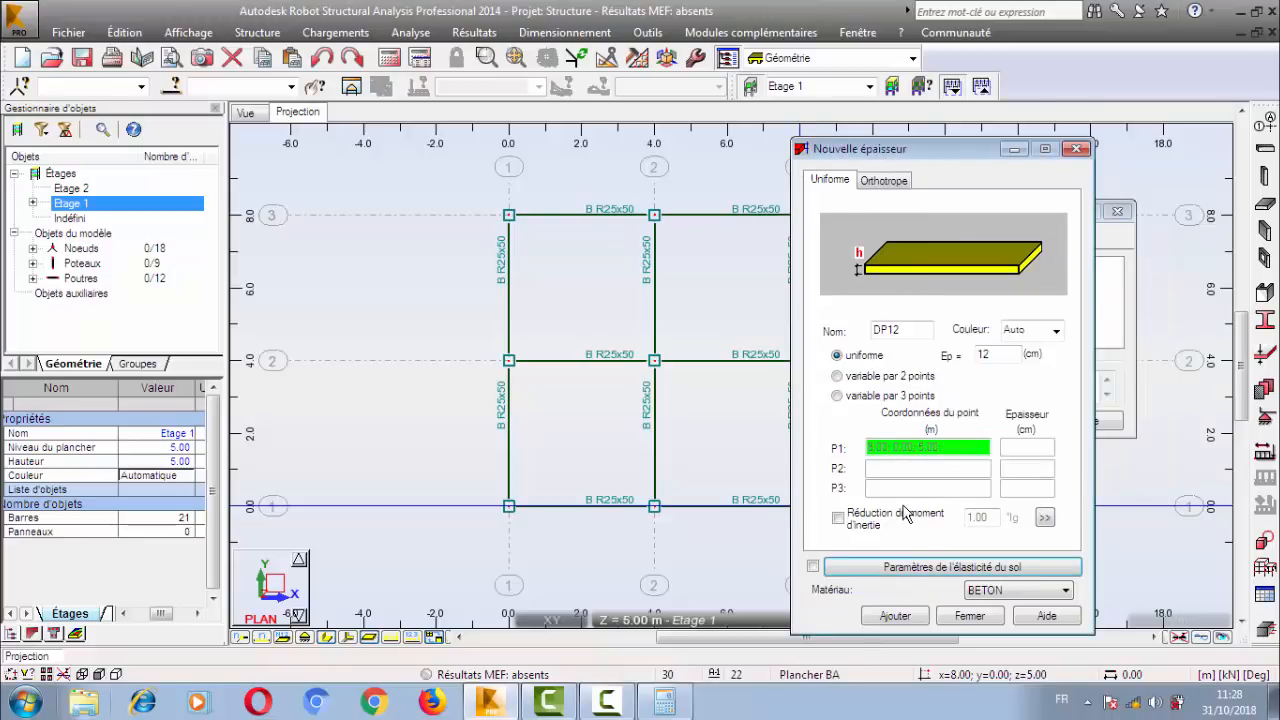
Set the DP12 material to BETON25 and add the thickness to the Epaisseurs EF list.
{"action": "double_click", "coordinate": [916, 330]}
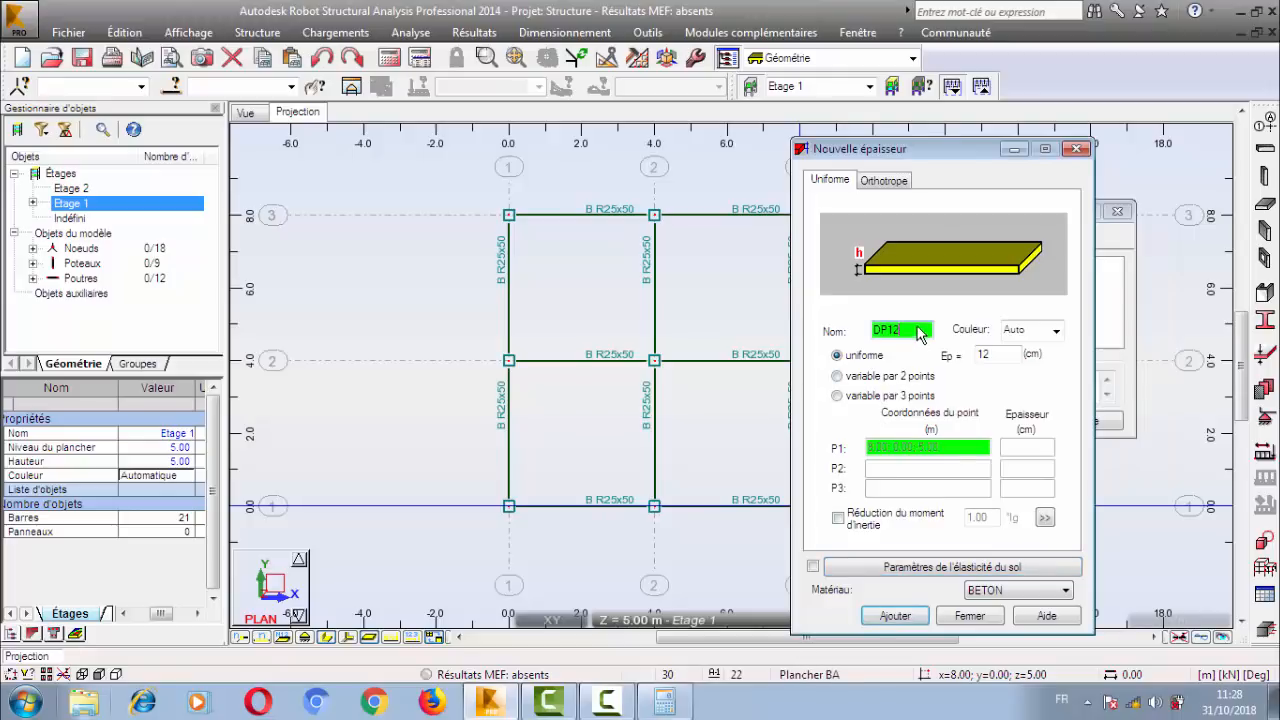
{"action": "double_click", "coordinate": [996, 356]}
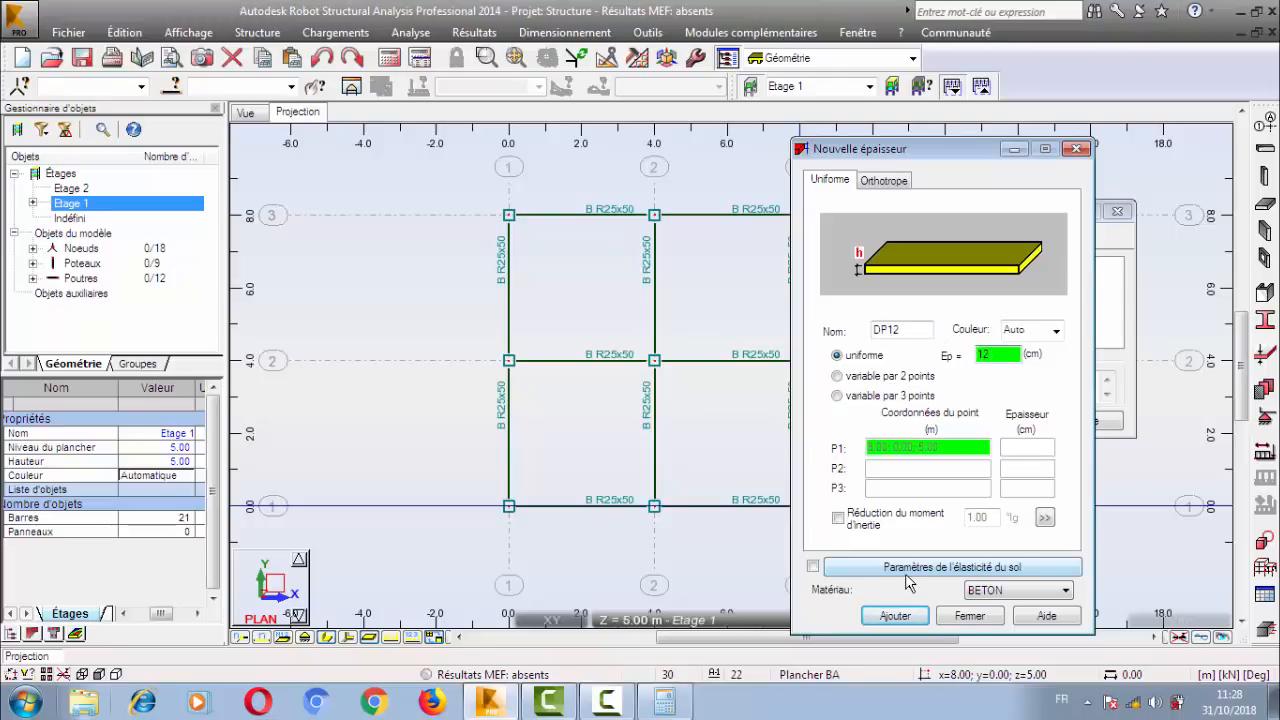
{"action": "left_click", "coordinate": [1050, 598]}
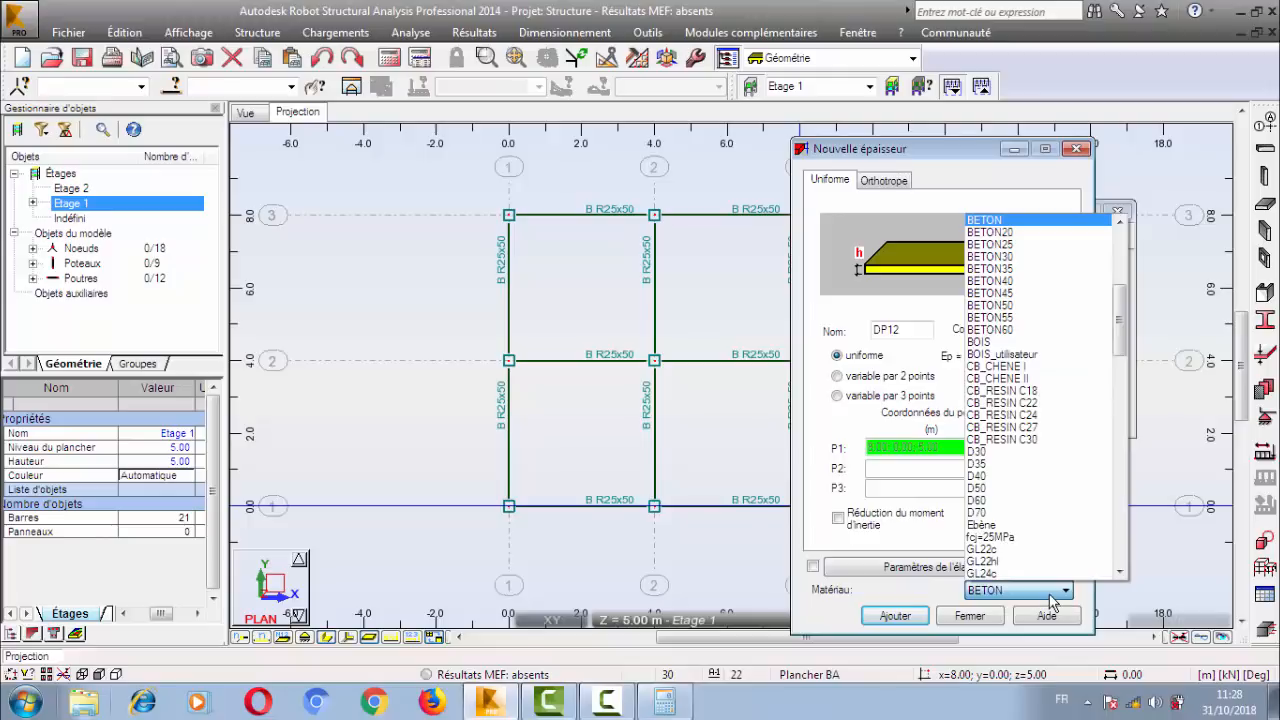
{"action": "left_click", "coordinate": [1015, 246]}
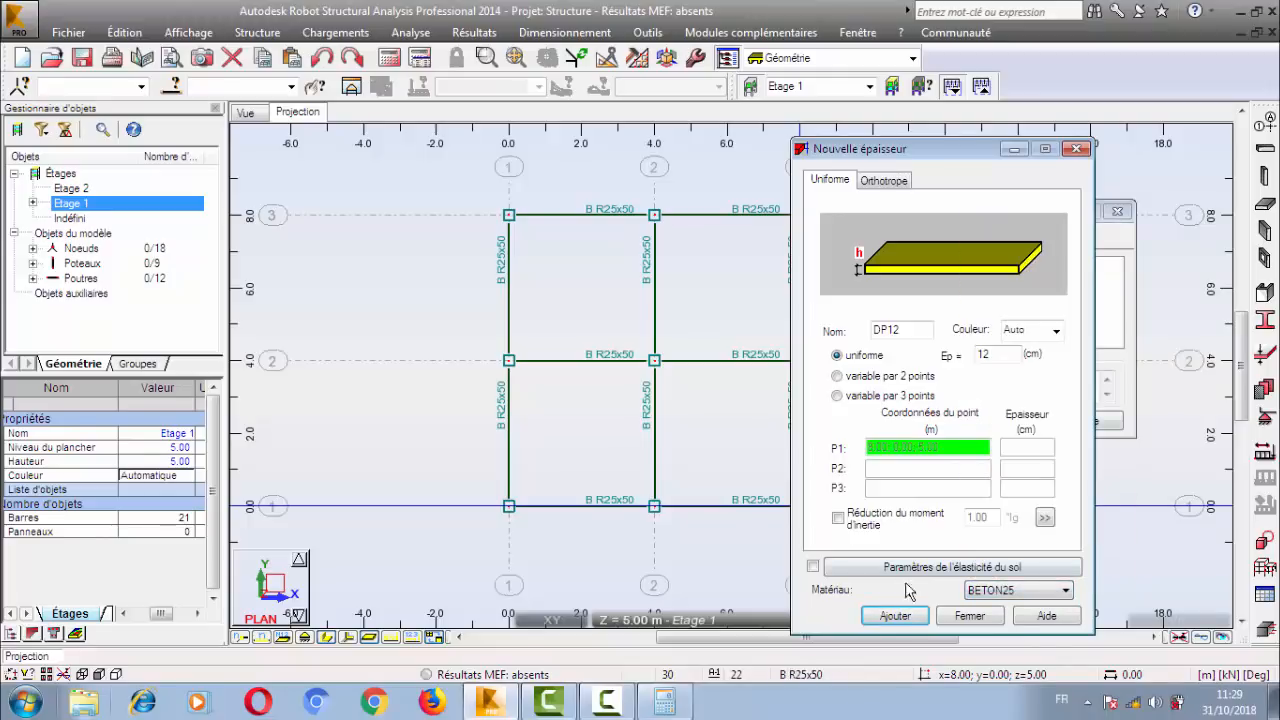
{"action": "left_click", "coordinate": [894, 615]}
{"action": "left_click_drag", "start_coordinate": [933, 151], "coordinate": [490, 156]}
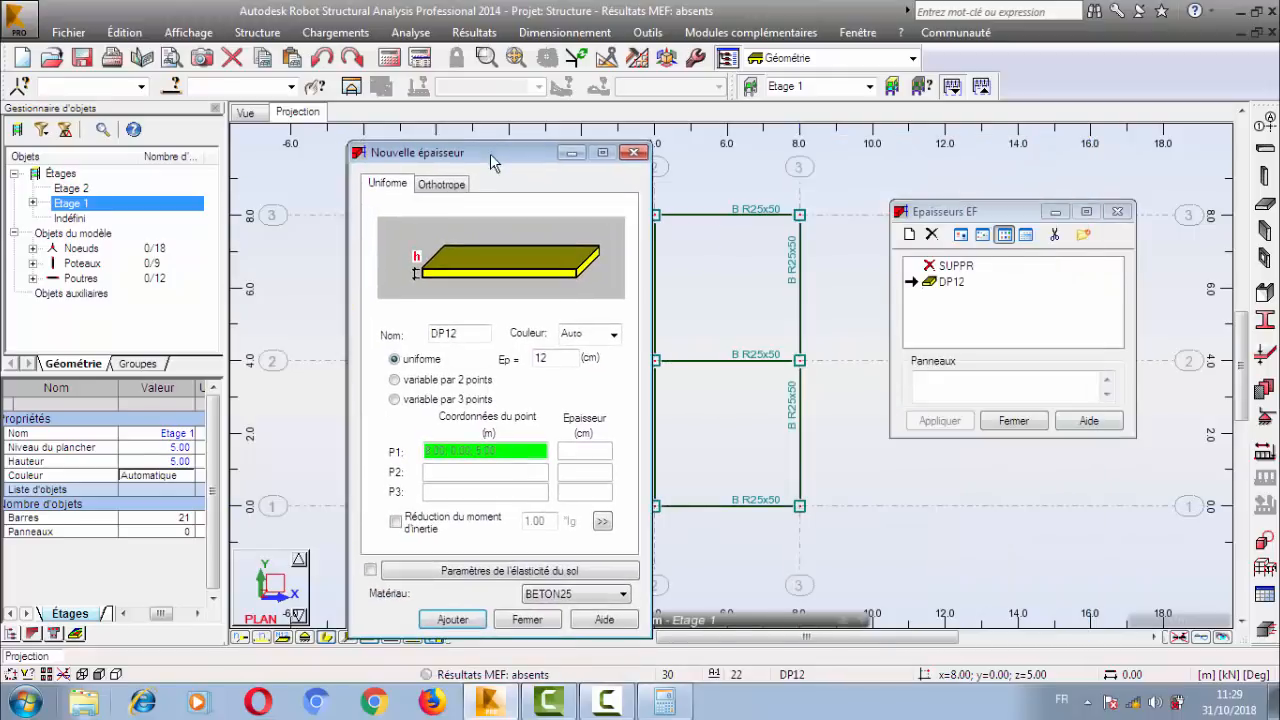
Select DP12 in the thickness list, then close the new thickness and Epaisseurs EF dialogs.
{"action": "left_click", "coordinate": [952, 284]}
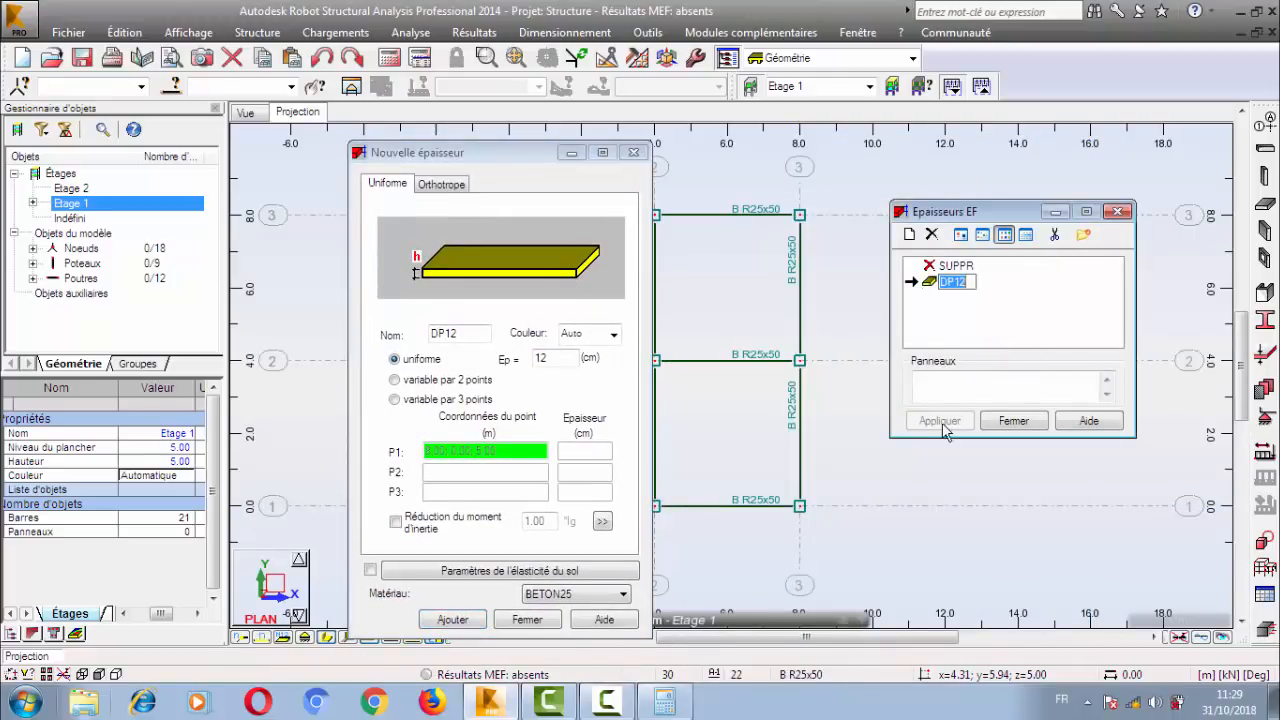
{"action": "left_click_drag", "start_coordinate": [540, 153], "coordinate": [734, 133]}
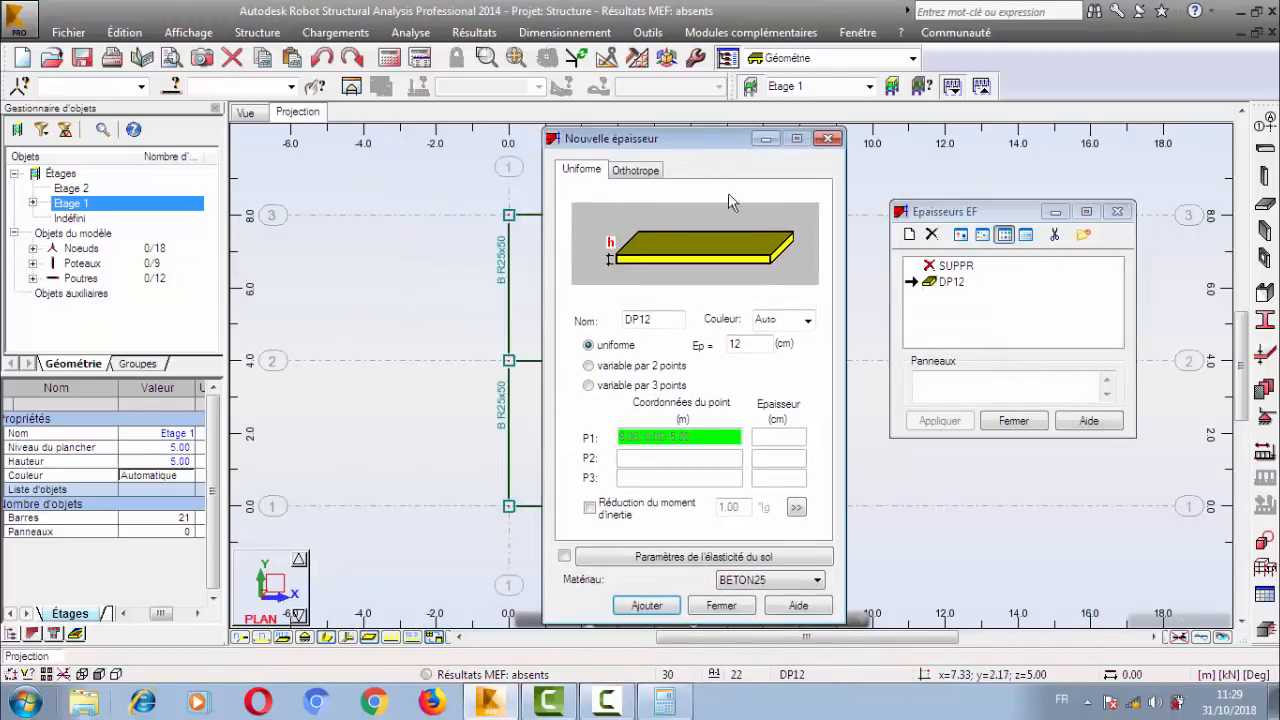
{"action": "left_click", "coordinate": [721, 603]}
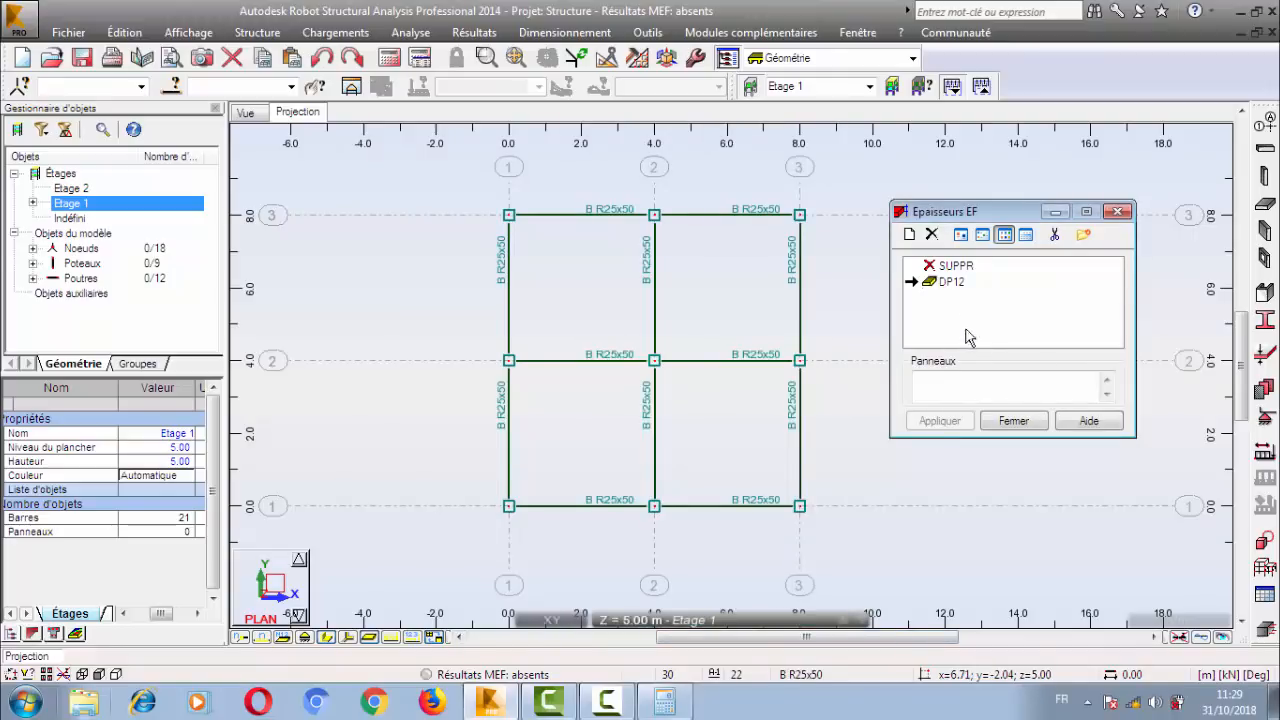
{"action": "left_click", "coordinate": [950, 282]}
{"action": "left_click", "coordinate": [1013, 420]}
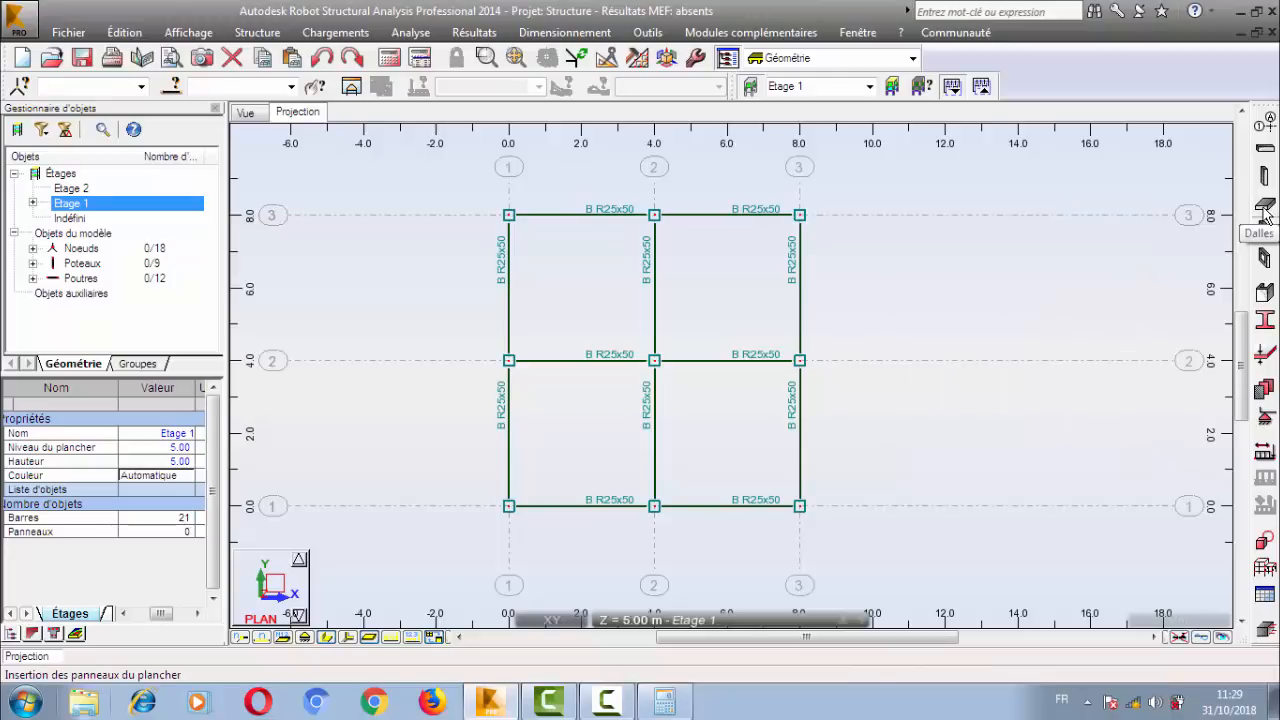
Start defining a floor slab on Etage 1 and review the definition of its DP12 thickness.
{"action": "left_click", "coordinate": [1264, 210]}
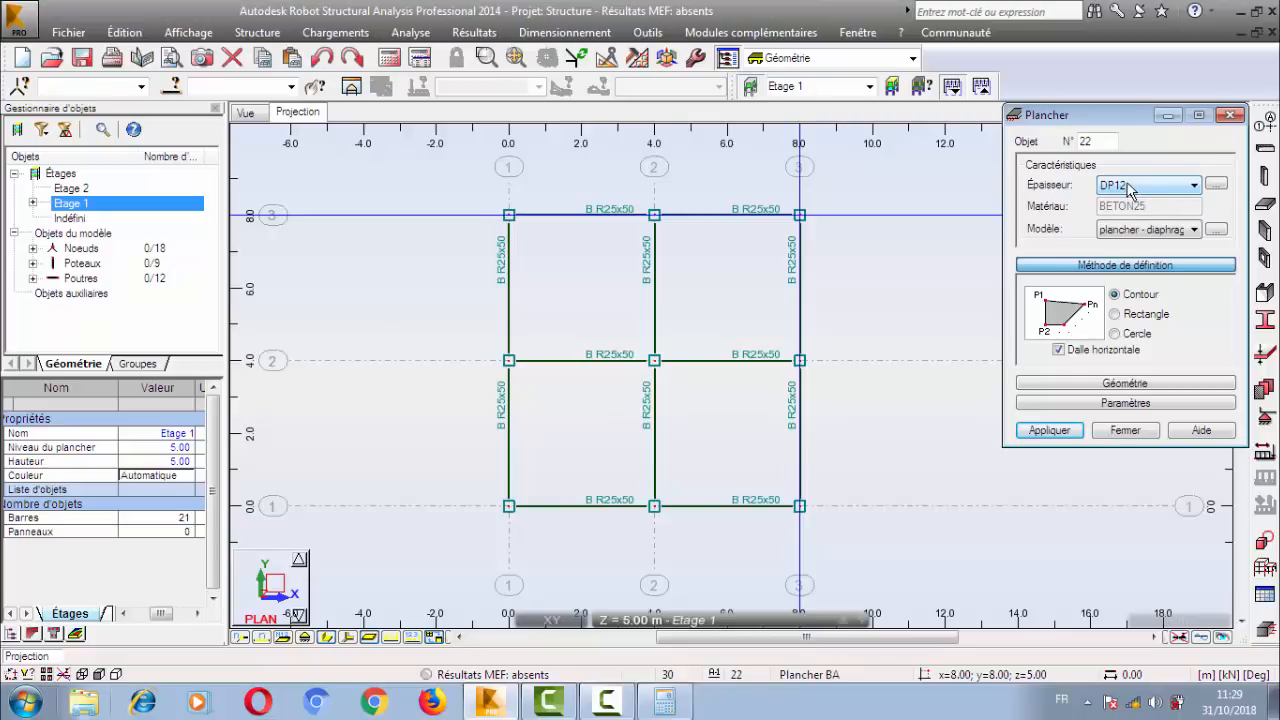
{"action": "left_click", "coordinate": [1216, 186]}
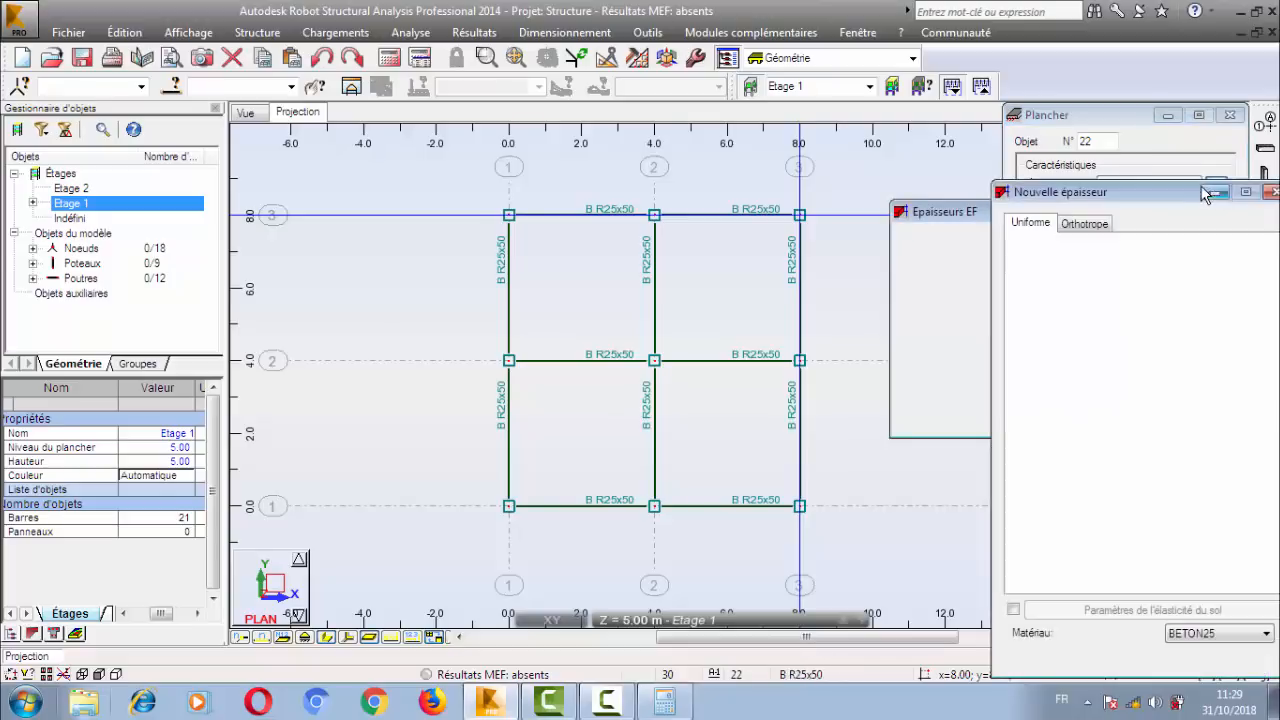
{"action": "left_click_drag", "start_coordinate": [1031, 189], "coordinate": [891, 133]}
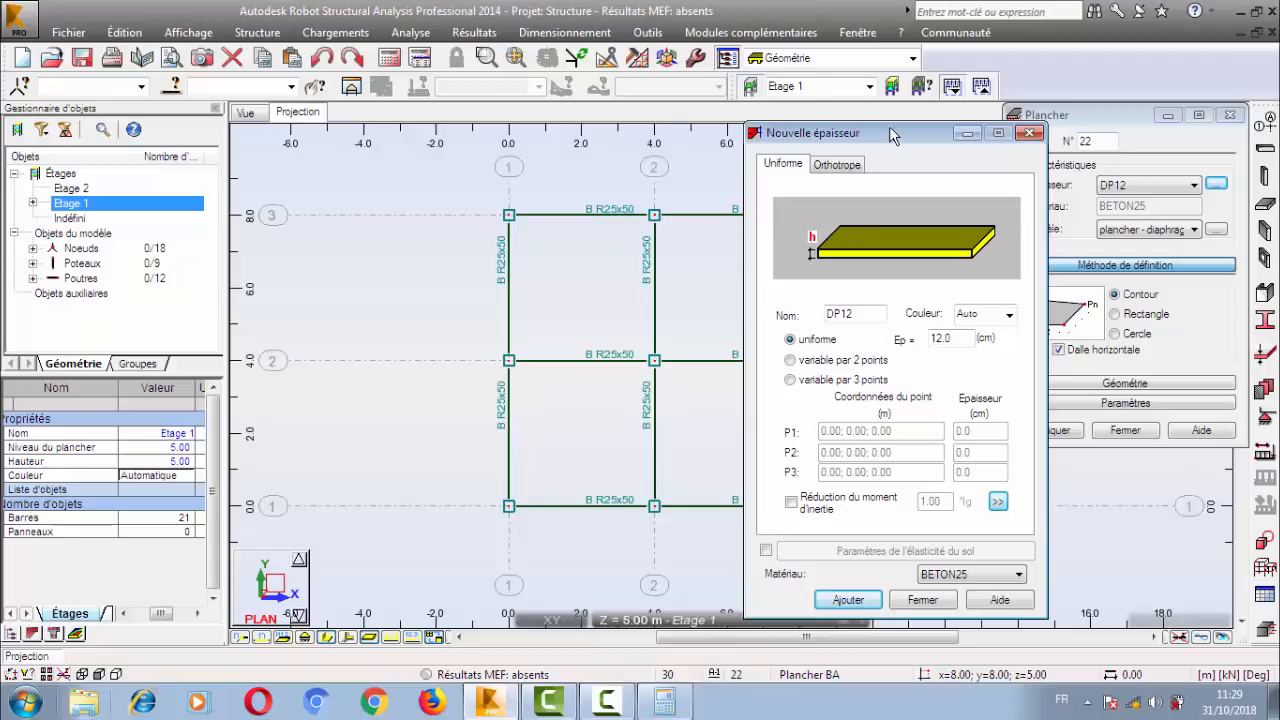
{"action": "left_click", "coordinate": [1030, 133]}
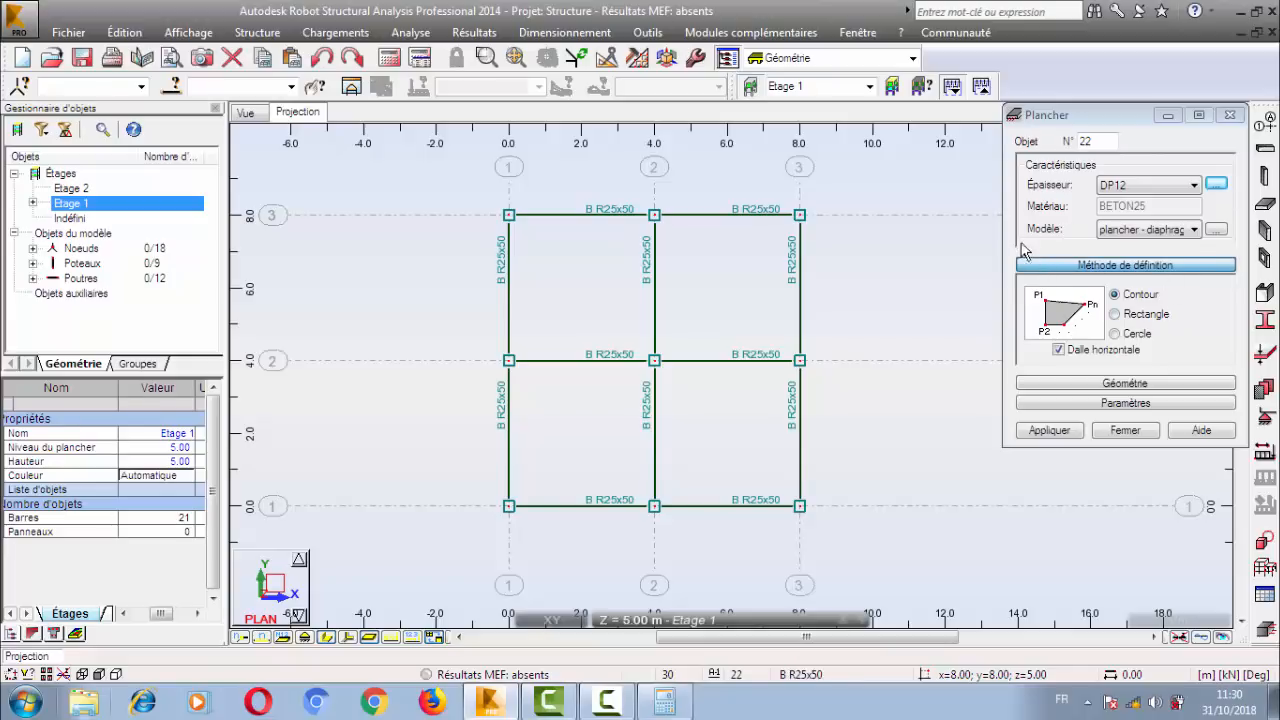
Review the slab's flexible diaphragm calculation model and change the Modèle to coque.
{"action": "left_click", "coordinate": [1216, 230]}
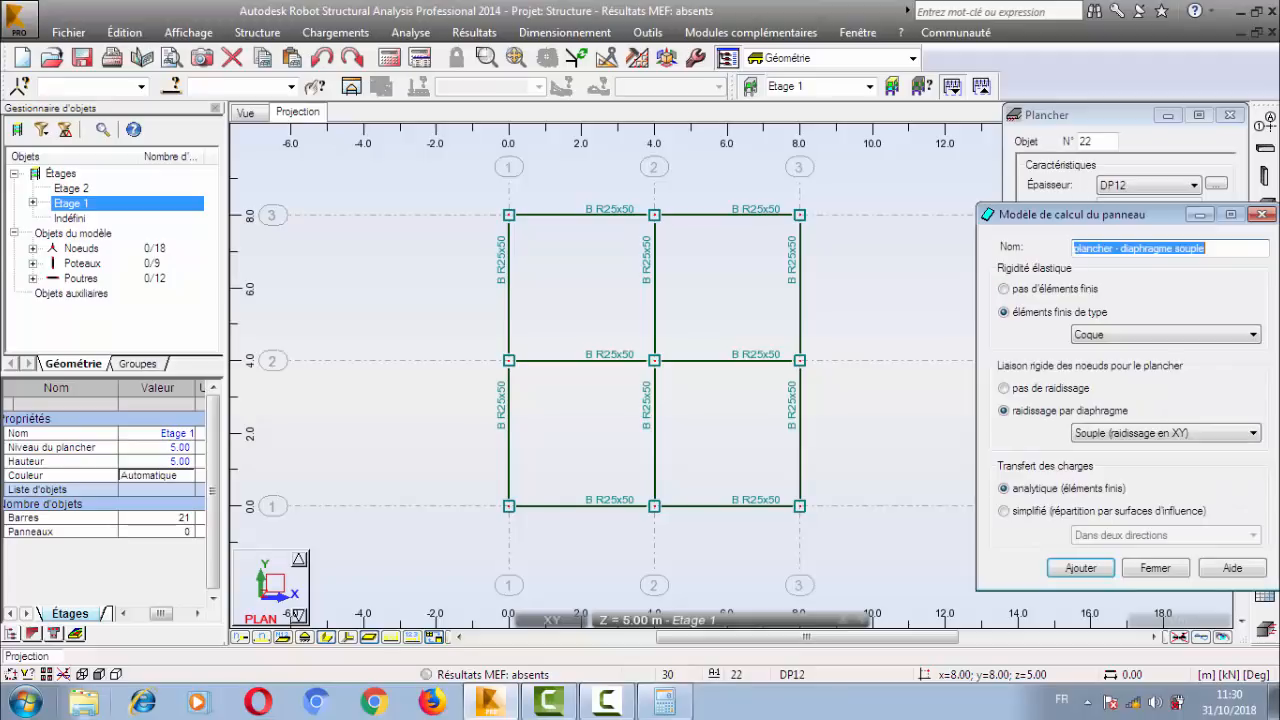
{"action": "left_click", "coordinate": [1262, 212]}
{"action": "left_click", "coordinate": [1182, 231]}
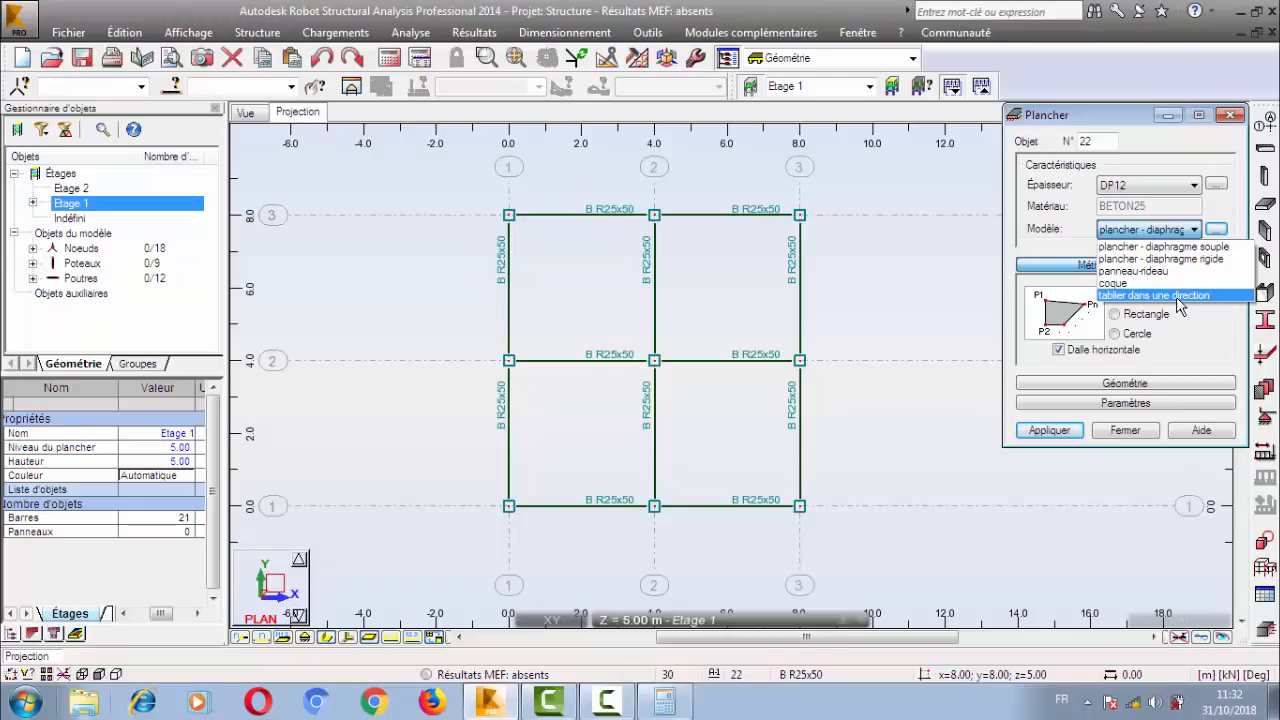
{"action": "left_click", "coordinate": [1163, 283]}
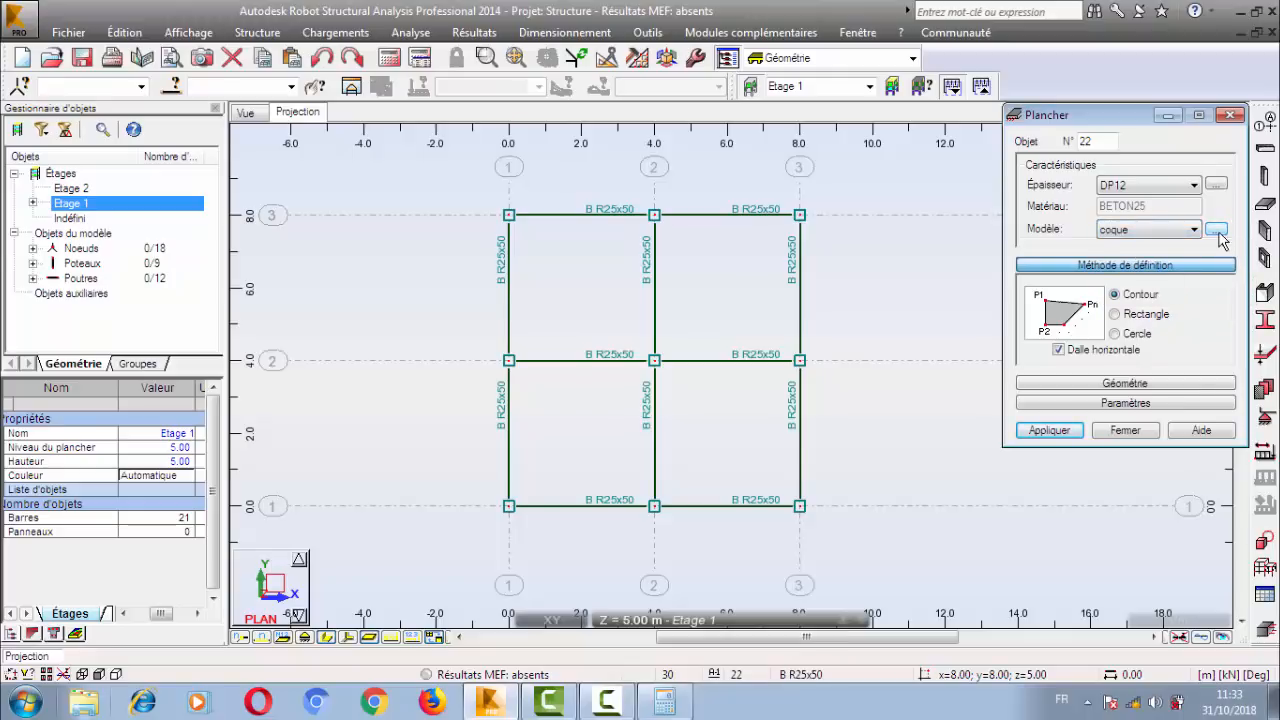
Open the coque panel calculation model for editing and switch its Rigidité élastique to pas d'éléments finis.
{"action": "left_click", "coordinate": [1216, 230]}
{"action": "left_click_drag", "start_coordinate": [1072, 212], "coordinate": [774, 155]}
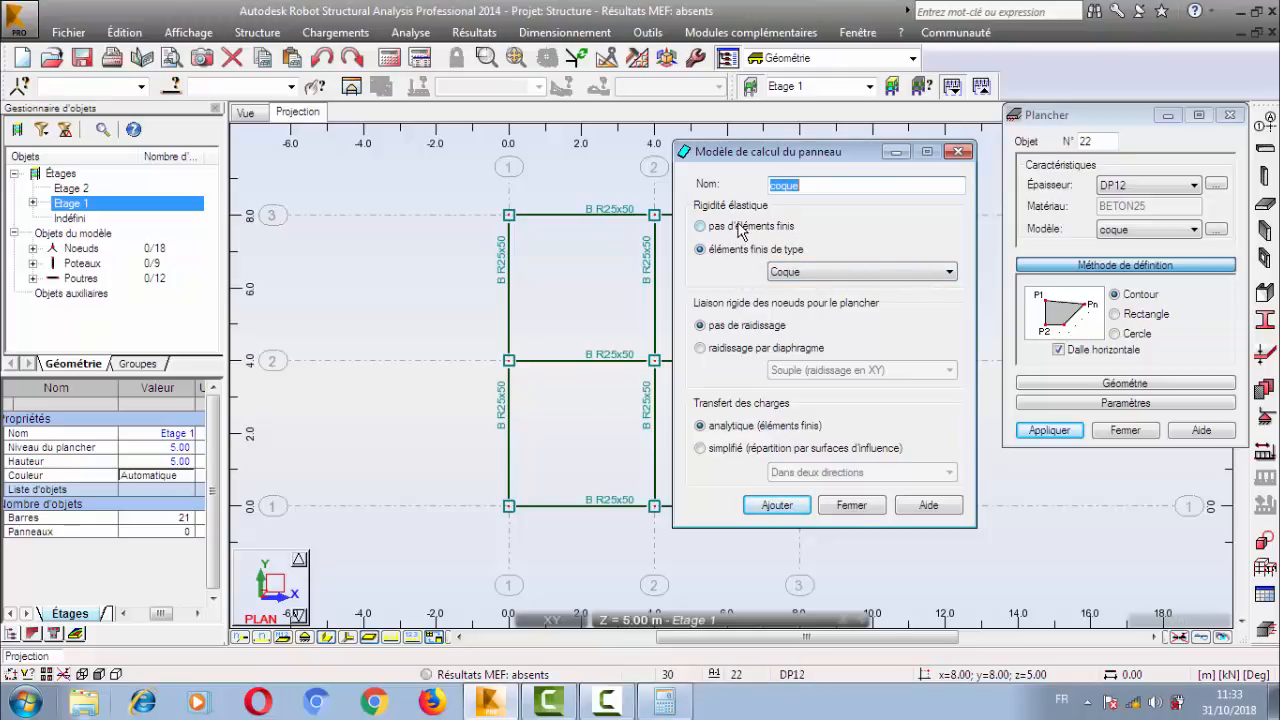
{"action": "left_click", "coordinate": [739, 226]}
{"action": "left_click", "coordinate": [745, 248]}
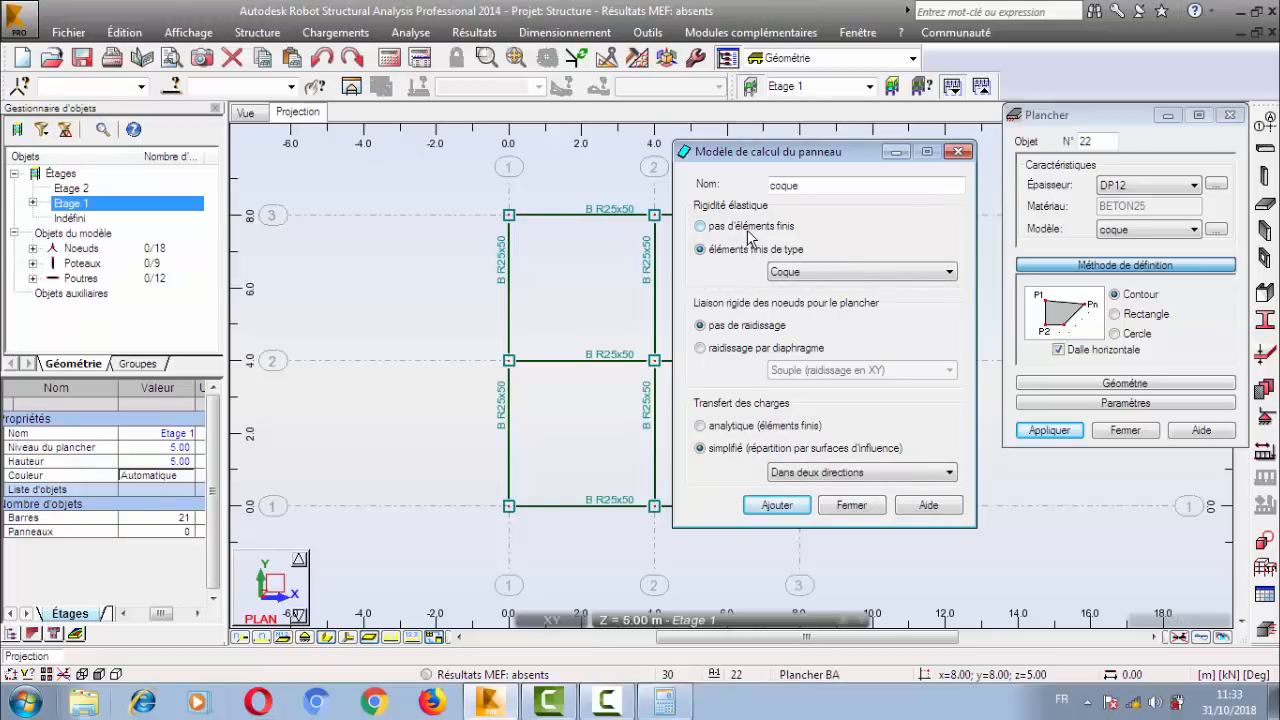
{"action": "left_click", "coordinate": [748, 232]}
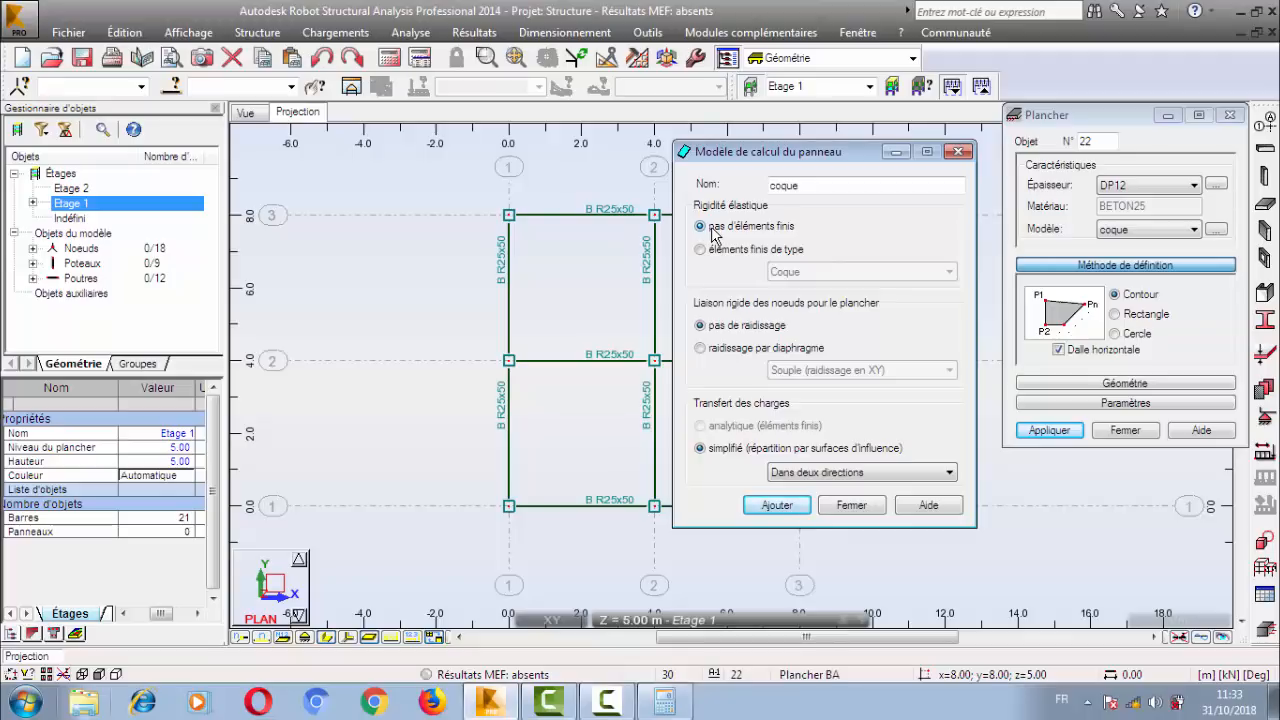
Keep simplified load transfer set to Dans deux directions and switch the Rigidité élastique to éléments finis de type Coque.
{"action": "left_click", "coordinate": [790, 472]}
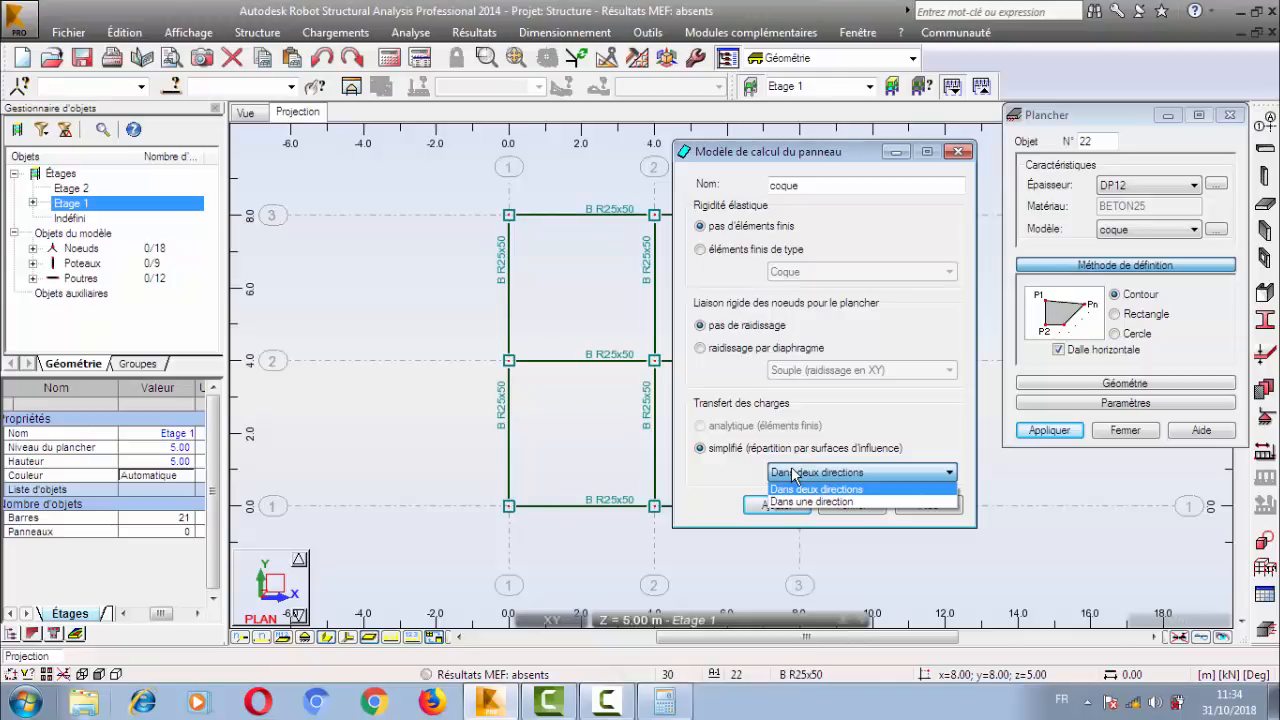
{"action": "left_click", "coordinate": [793, 475]}
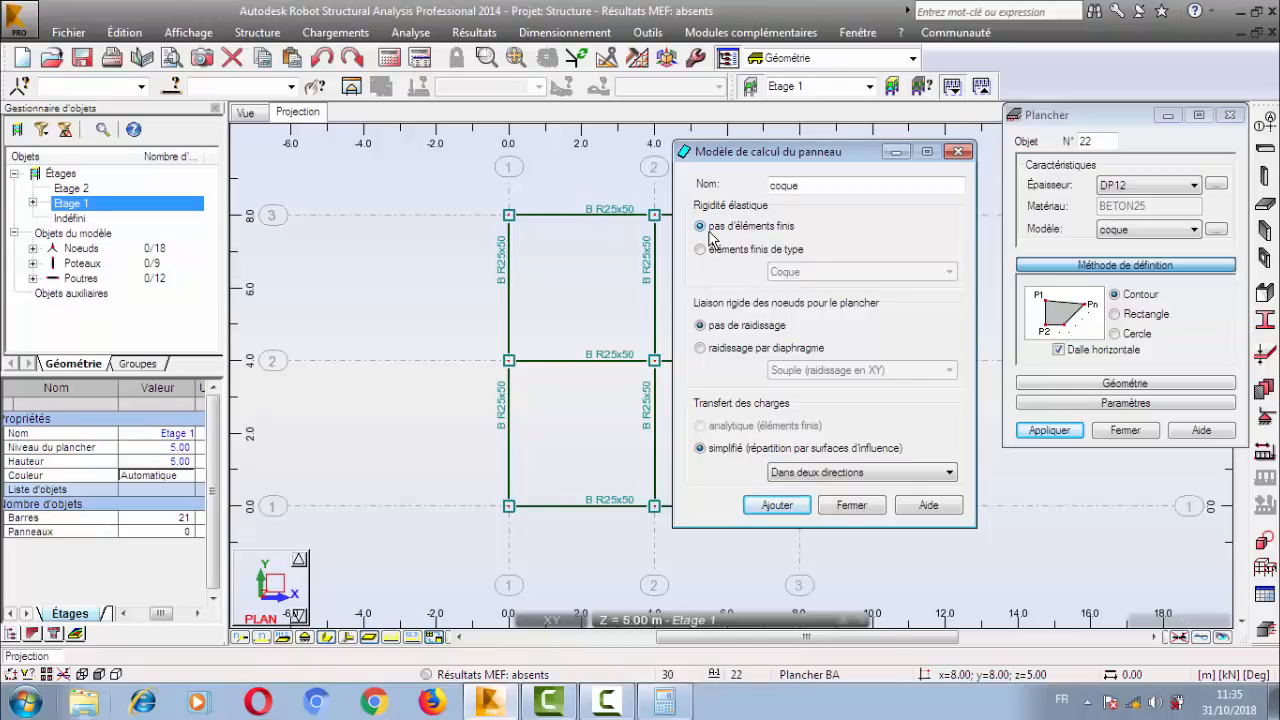
{"action": "left_click", "coordinate": [818, 472]}
{"action": "left_click", "coordinate": [822, 497]}
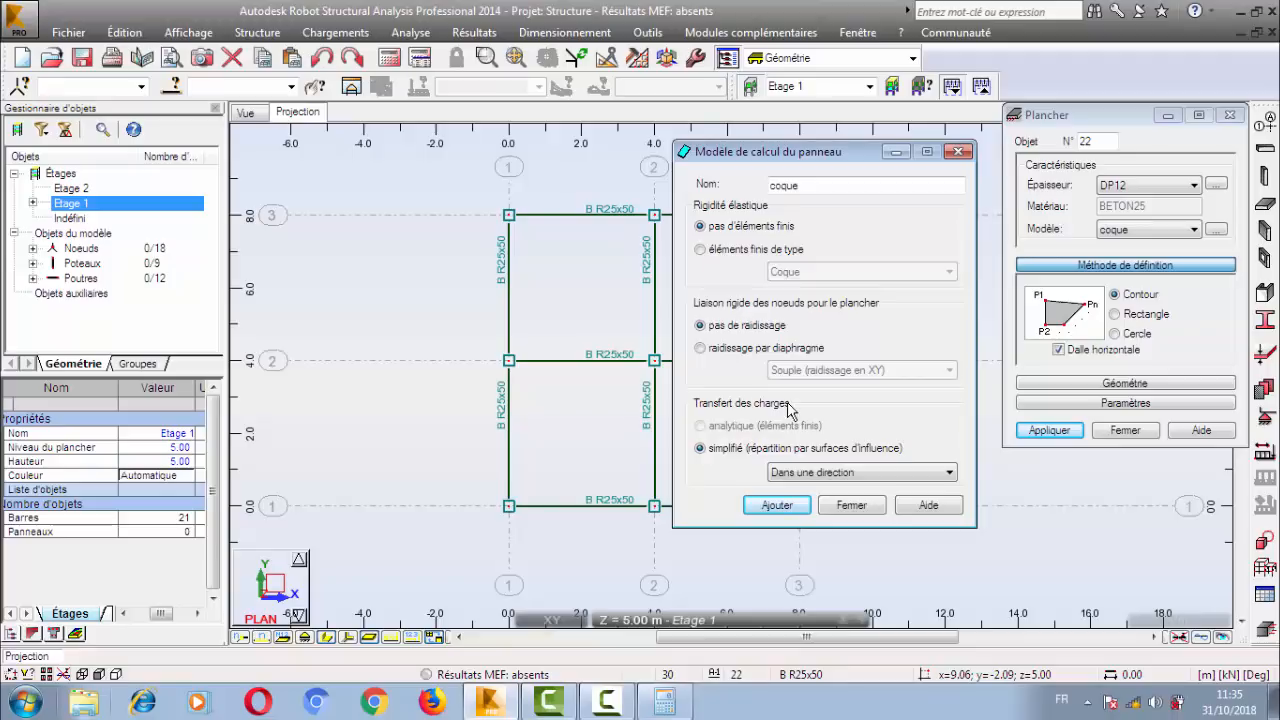
{"action": "left_click", "coordinate": [833, 474]}
{"action": "left_click", "coordinate": [830, 489]}
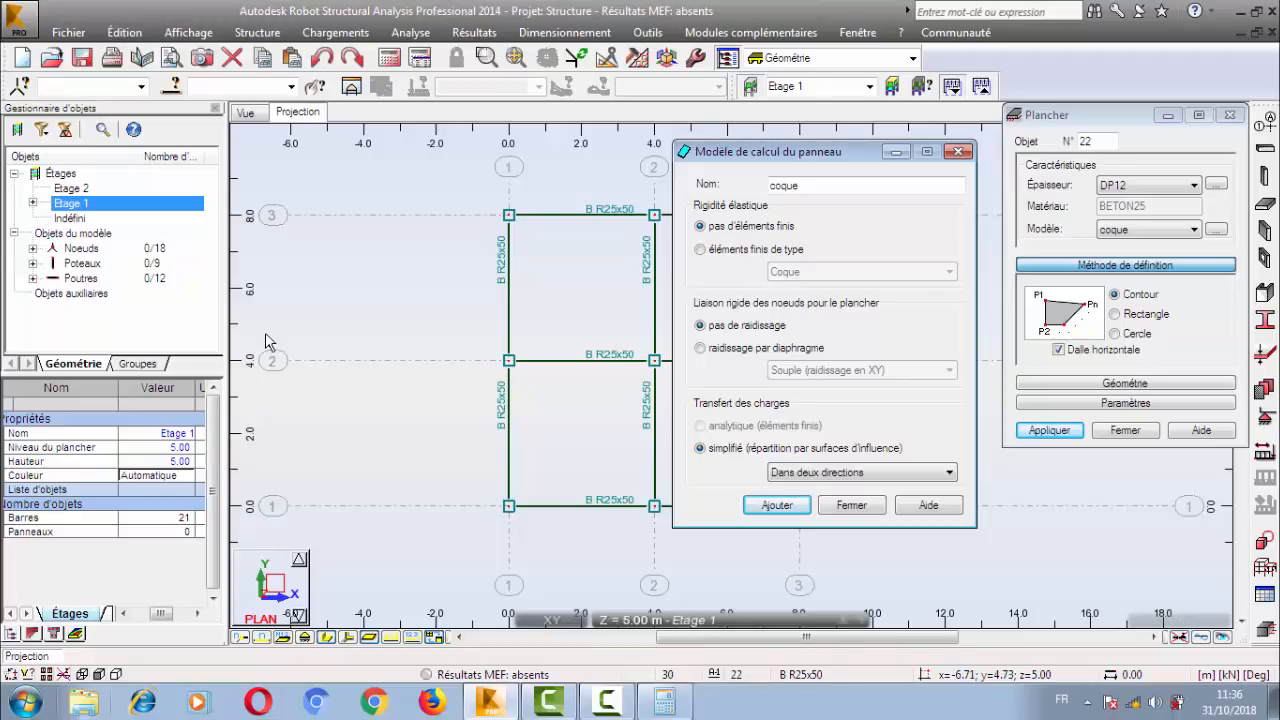
{"action": "left_click", "coordinate": [745, 250]}
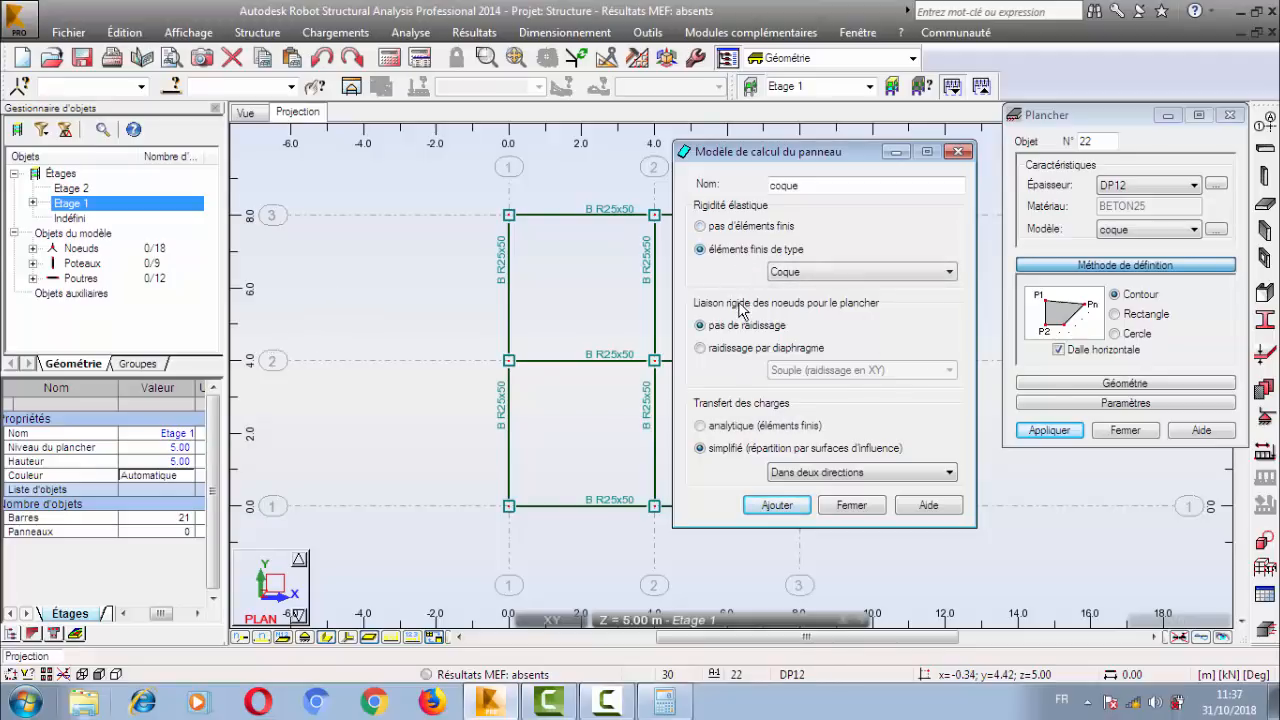
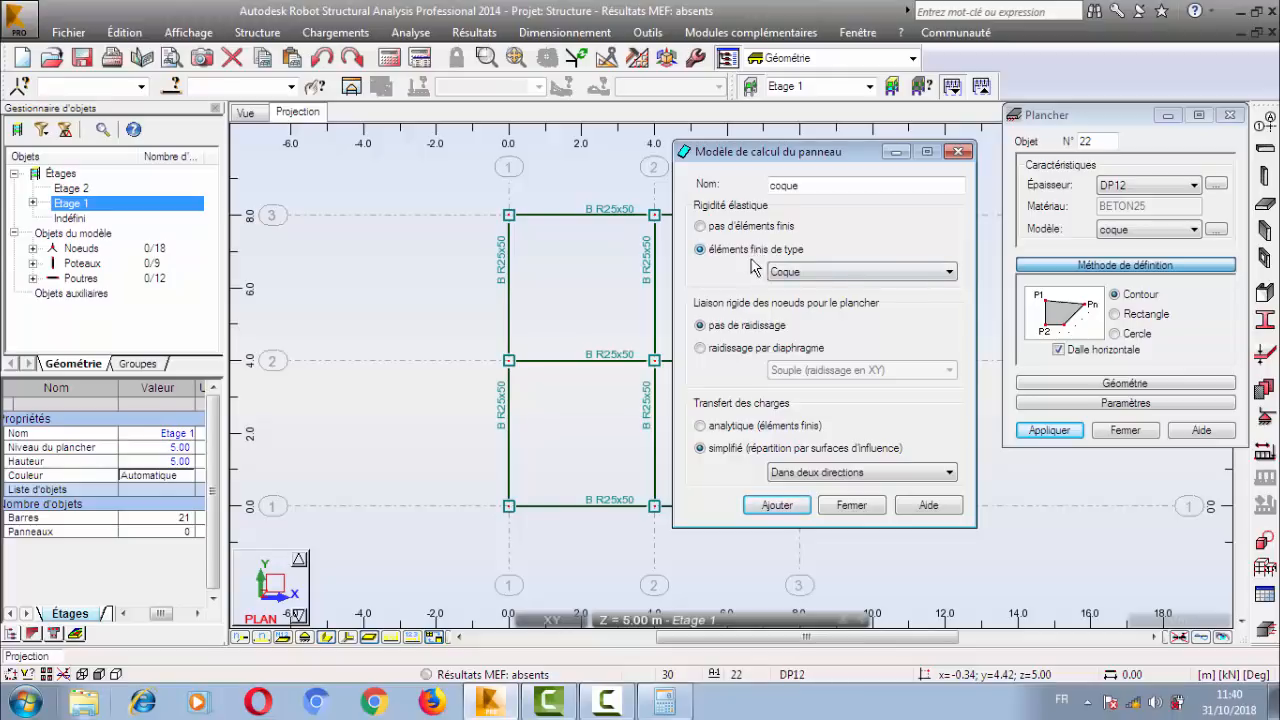
Review the coque model's finite element type and diaphragm stiffening options, keeping Coque and pas de raidissage.
{"action": "left_click", "coordinate": [865, 272]}
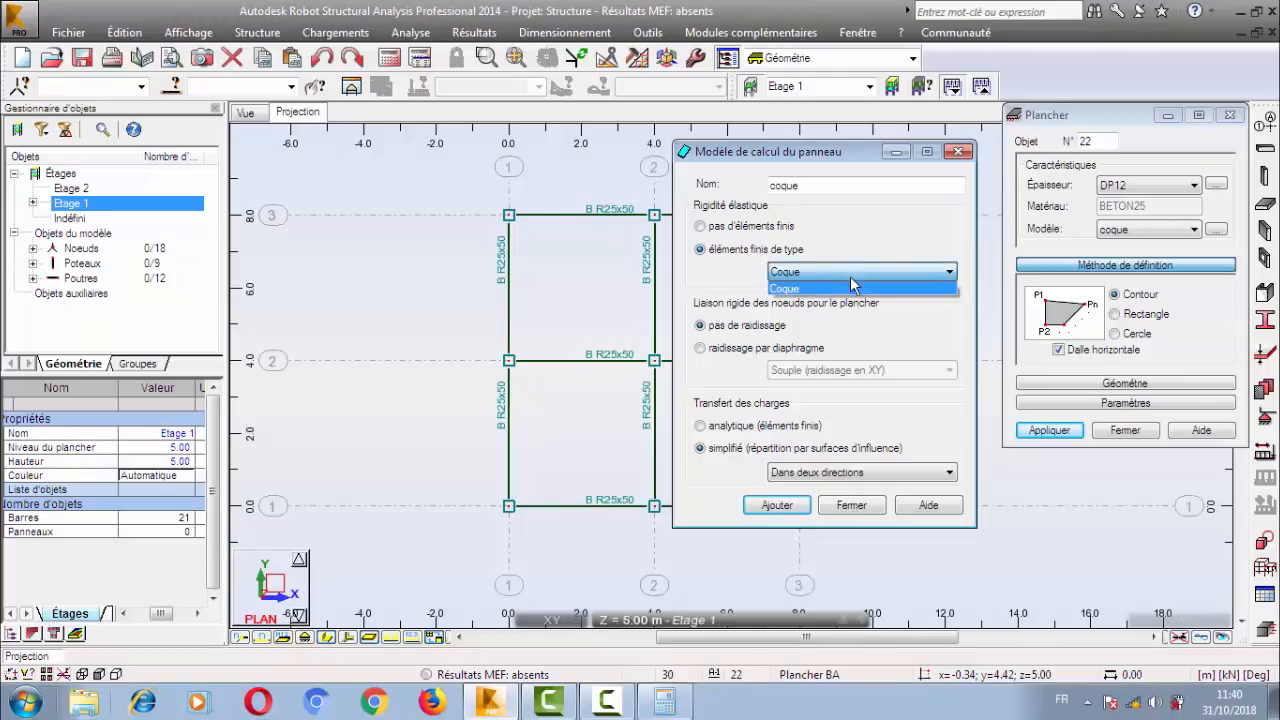
{"action": "left_click", "coordinate": [852, 288]}
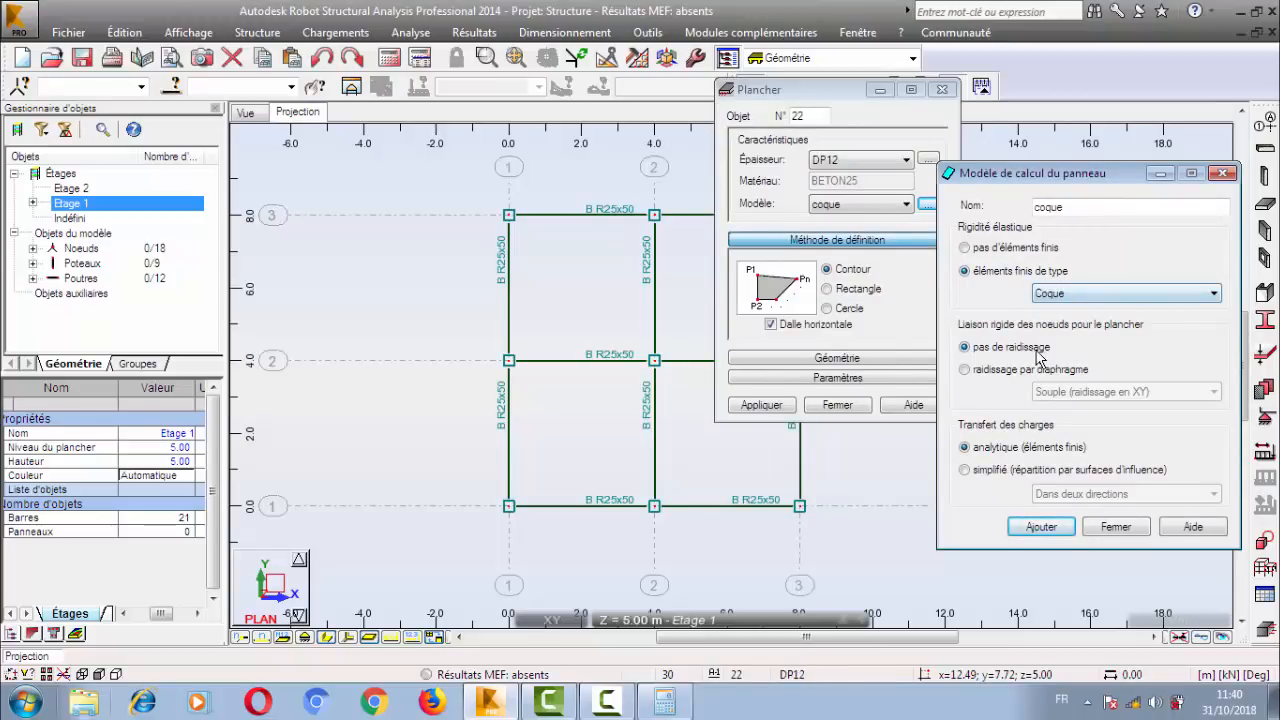
{"action": "left_click", "coordinate": [1030, 370]}
{"action": "left_click", "coordinate": [1078, 393]}
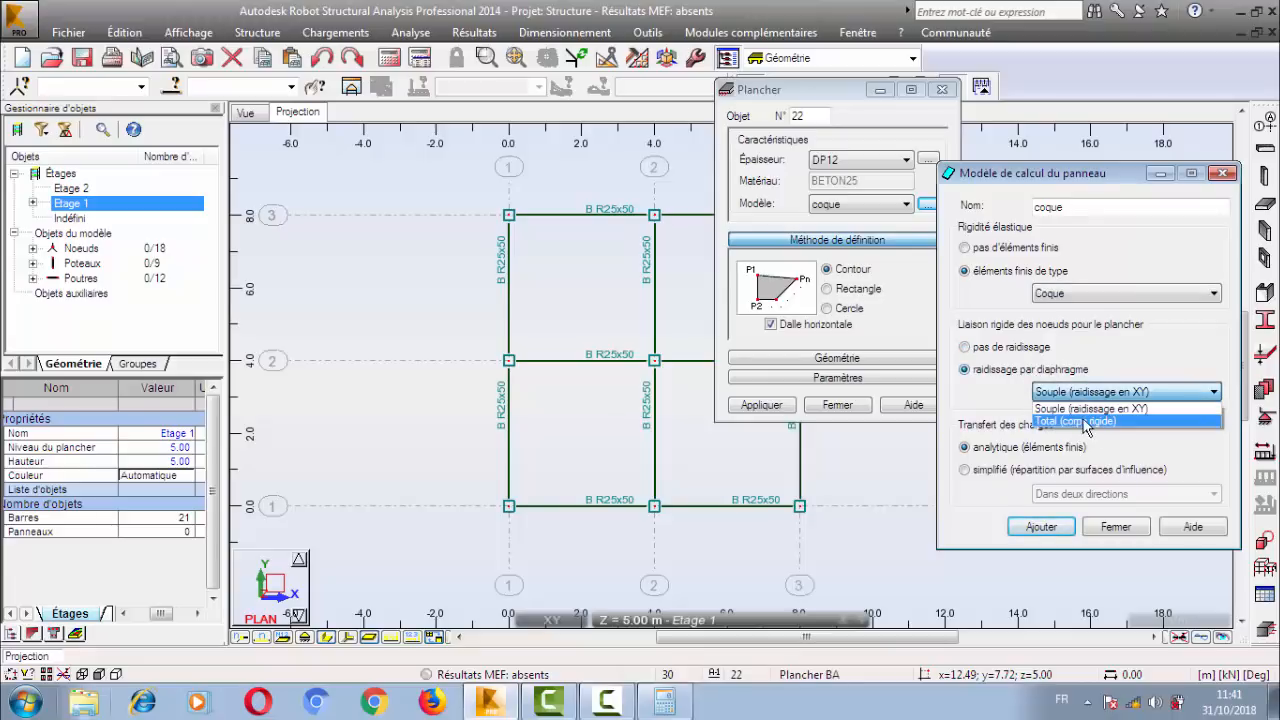
{"action": "left_click", "coordinate": [988, 391]}
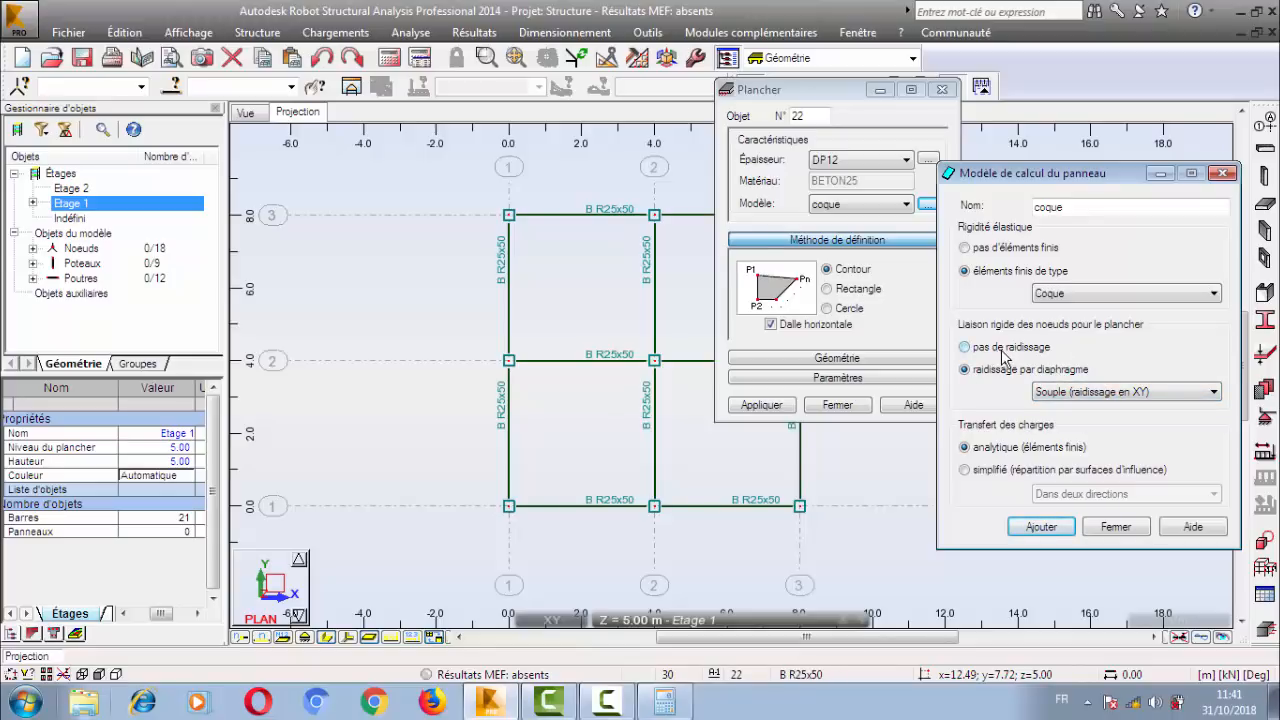
{"action": "left_click", "coordinate": [1003, 350]}
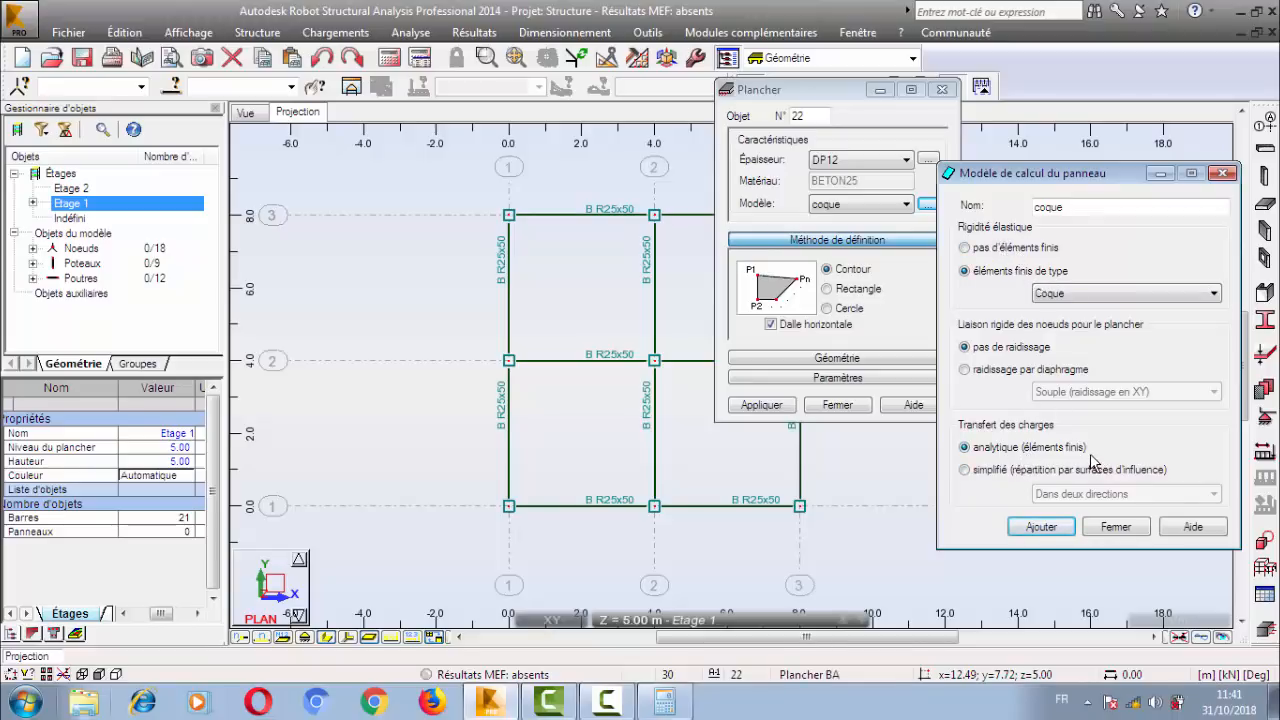
Close the coque panel calculation model, then reopen it to check its settings and close it again.
{"action": "left_click", "coordinate": [1095, 535]}
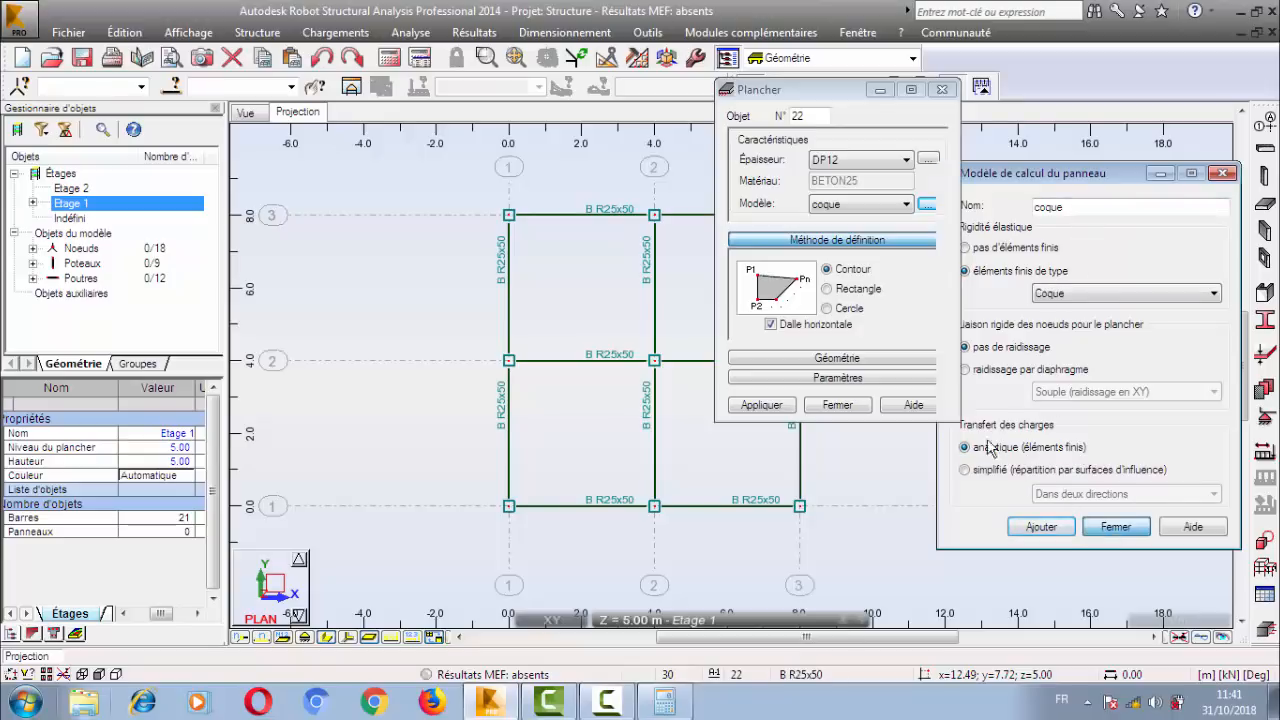
{"action": "left_click", "coordinate": [928, 203]}
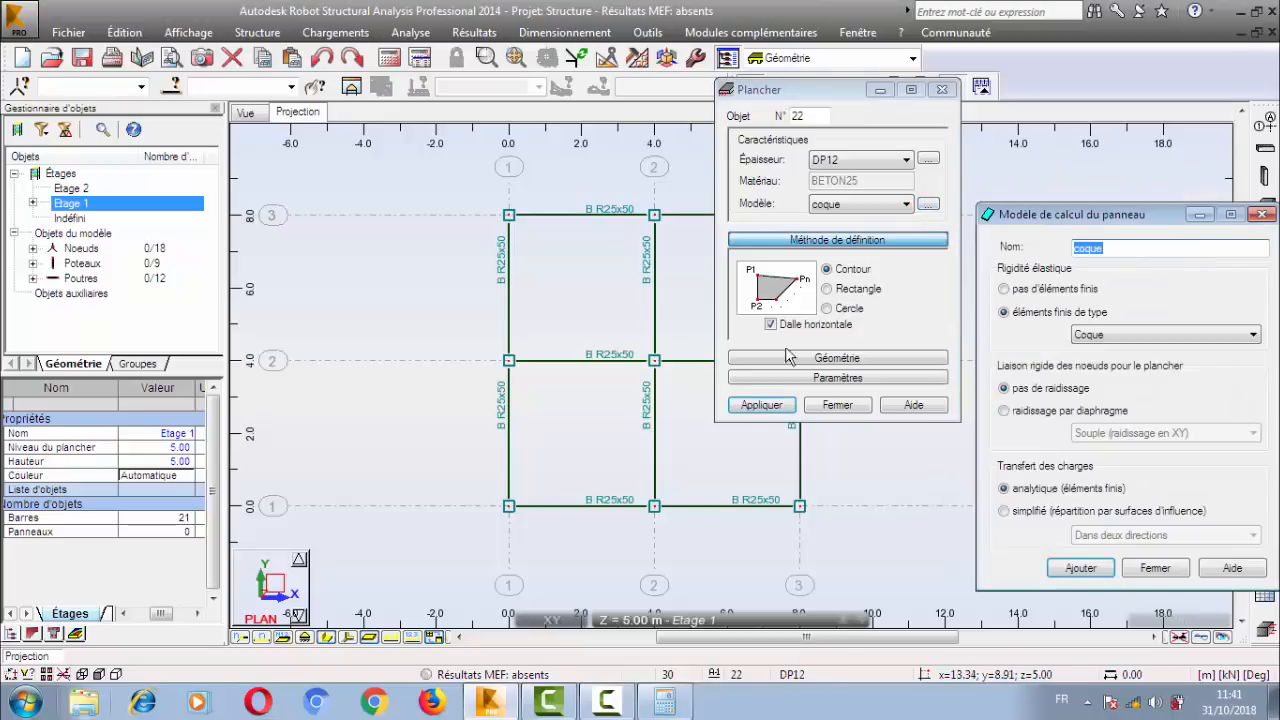
{"action": "left_click", "coordinate": [1156, 567]}
Compare the slab's Rectangle and Cercle definition methods and return to Contour.
{"action": "left_click_drag", "start_coordinate": [784, 96], "coordinate": [979, 166]}
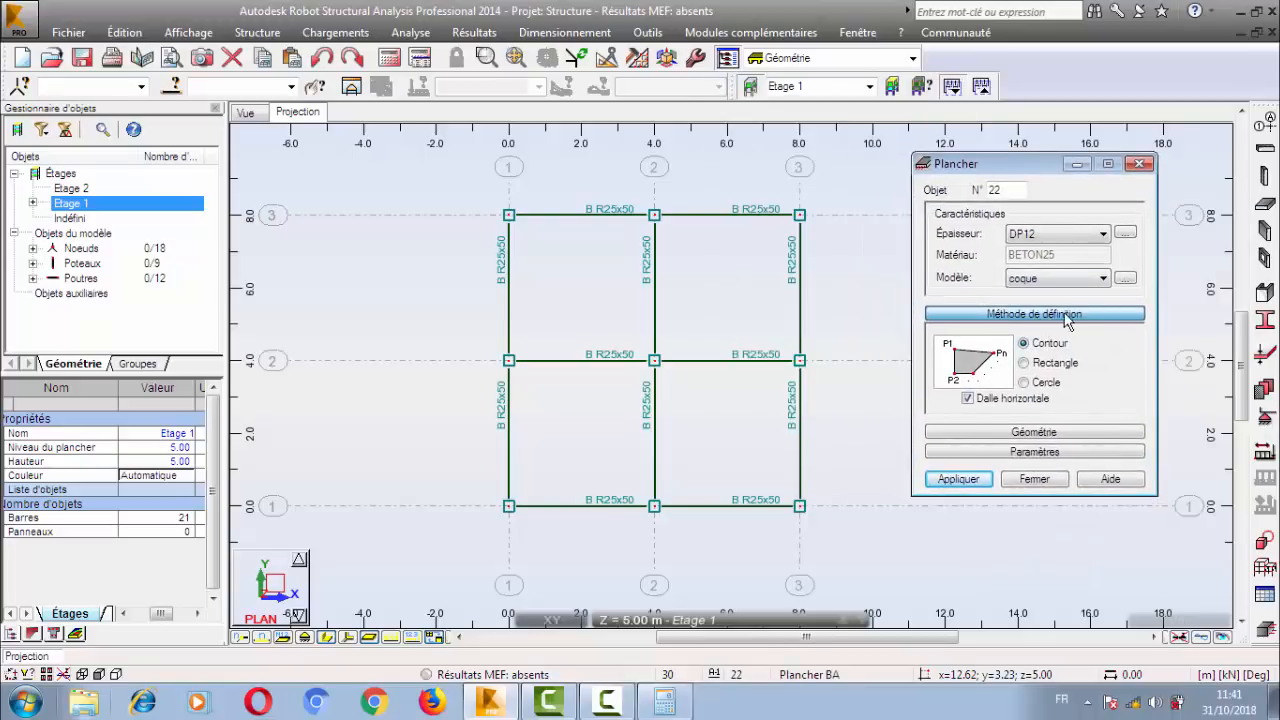
{"action": "left_click", "coordinate": [1045, 386]}
{"action": "left_click", "coordinate": [1046, 363]}
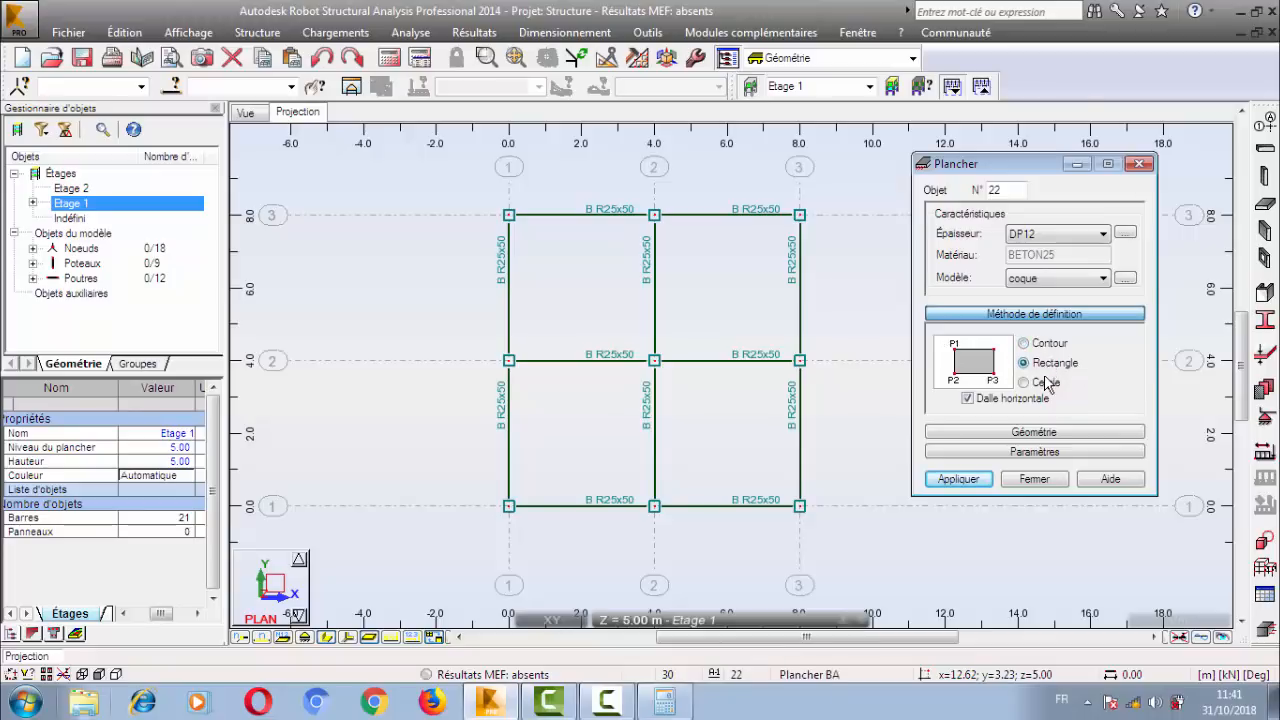
{"action": "left_click", "coordinate": [1045, 385]}
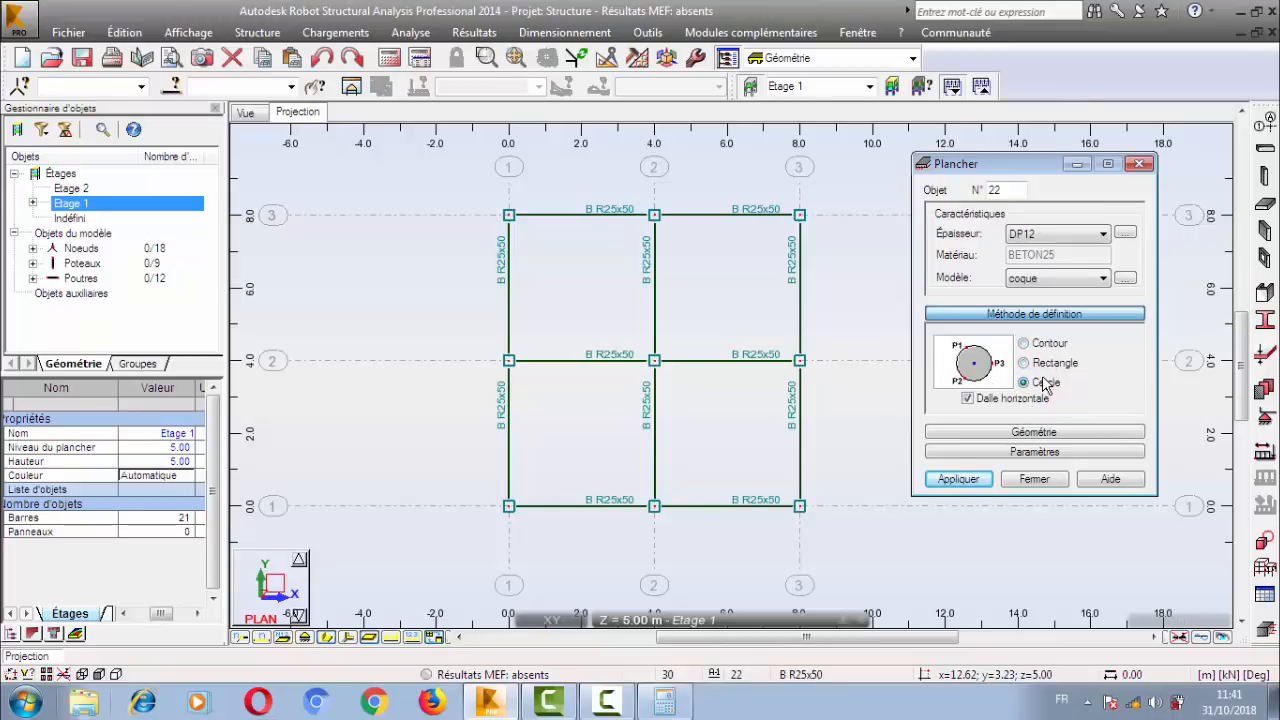
{"action": "left_click", "coordinate": [1048, 368]}
{"action": "left_click", "coordinate": [1048, 345]}
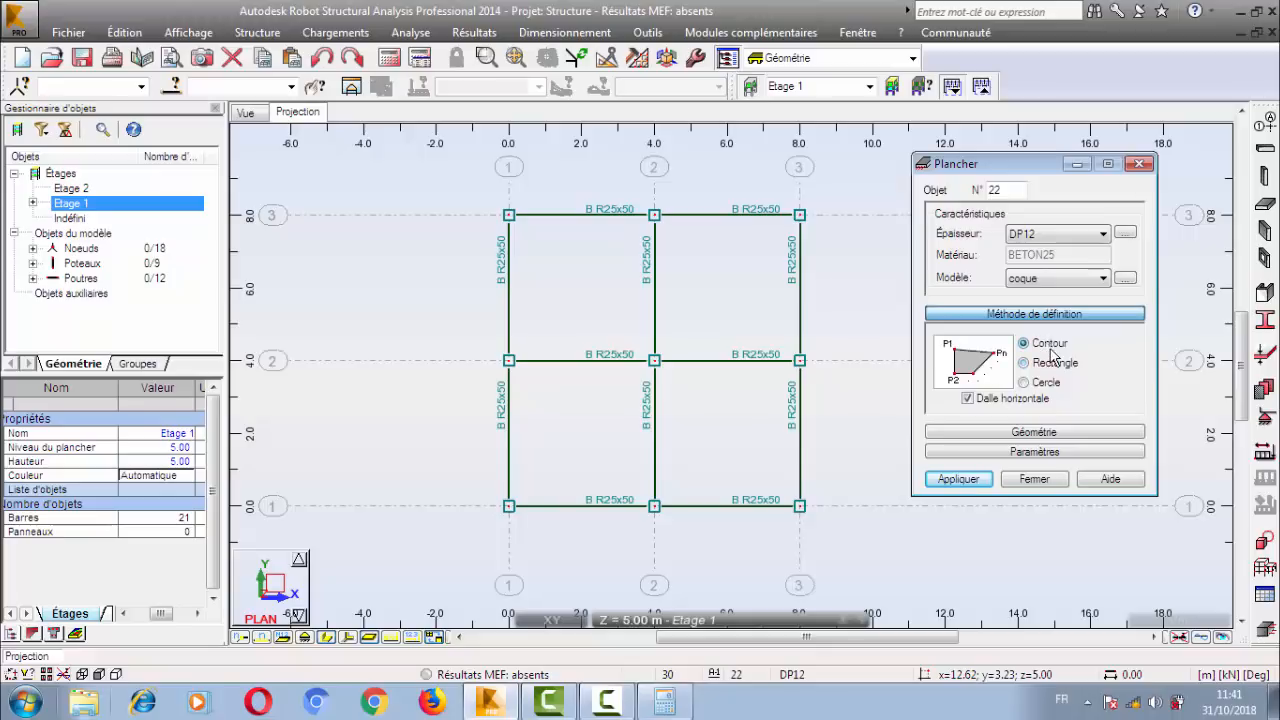
Outline a DP12 coque slab by contour on Etage 1 over the bay from (0, 0) to (4, 4).
{"action": "middle_click_drag", "start_coordinate": [526, 381], "coordinate": [538, 370]}
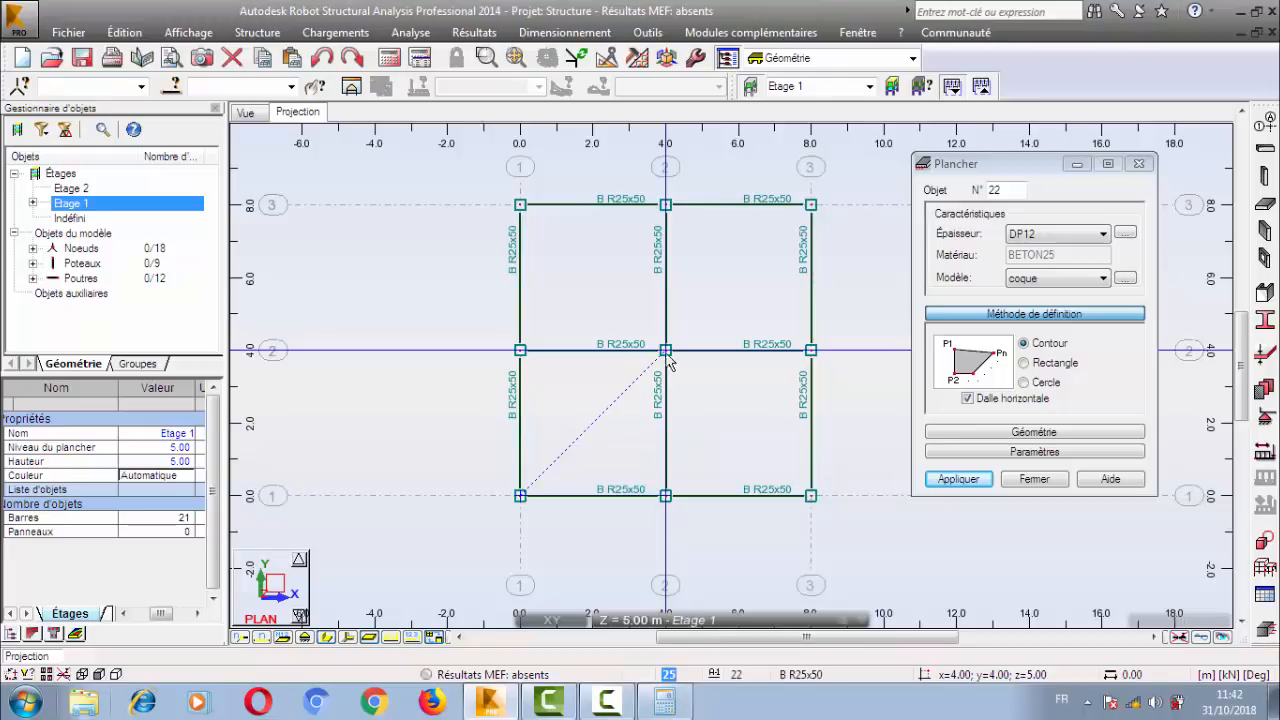
{"action": "left_click", "coordinate": [520, 350]}
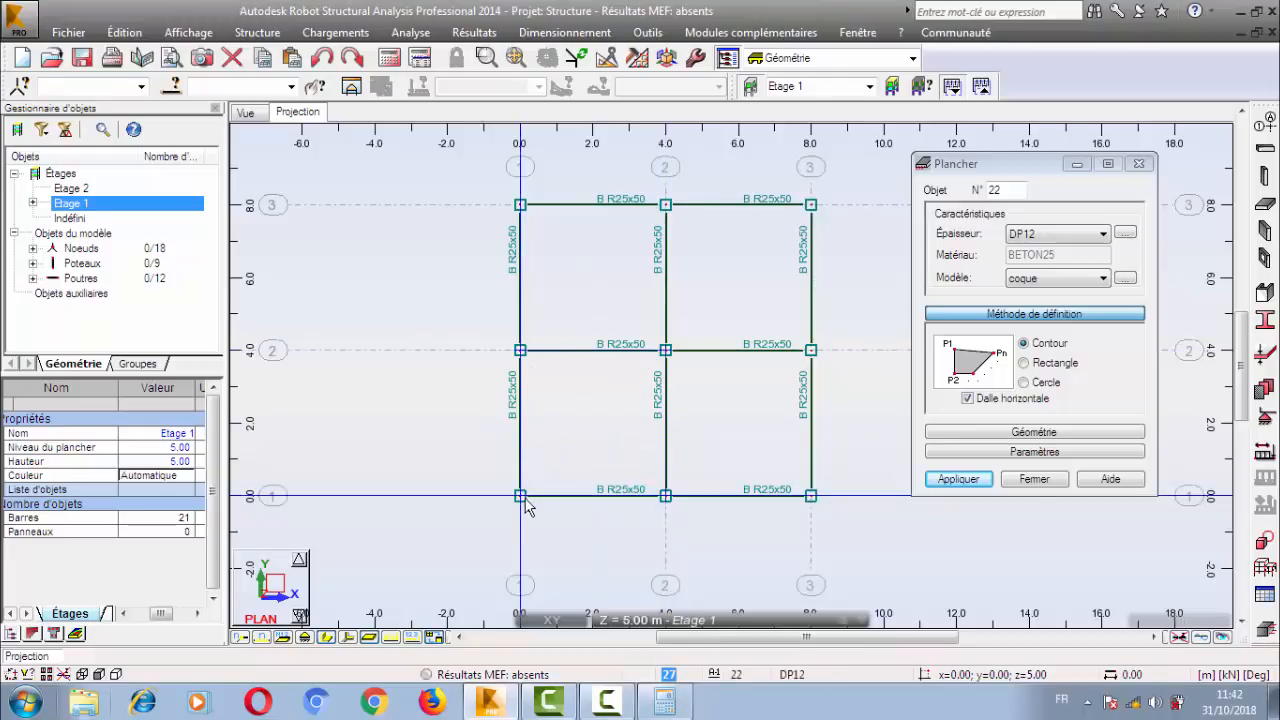
{"action": "left_click", "coordinate": [521, 496]}
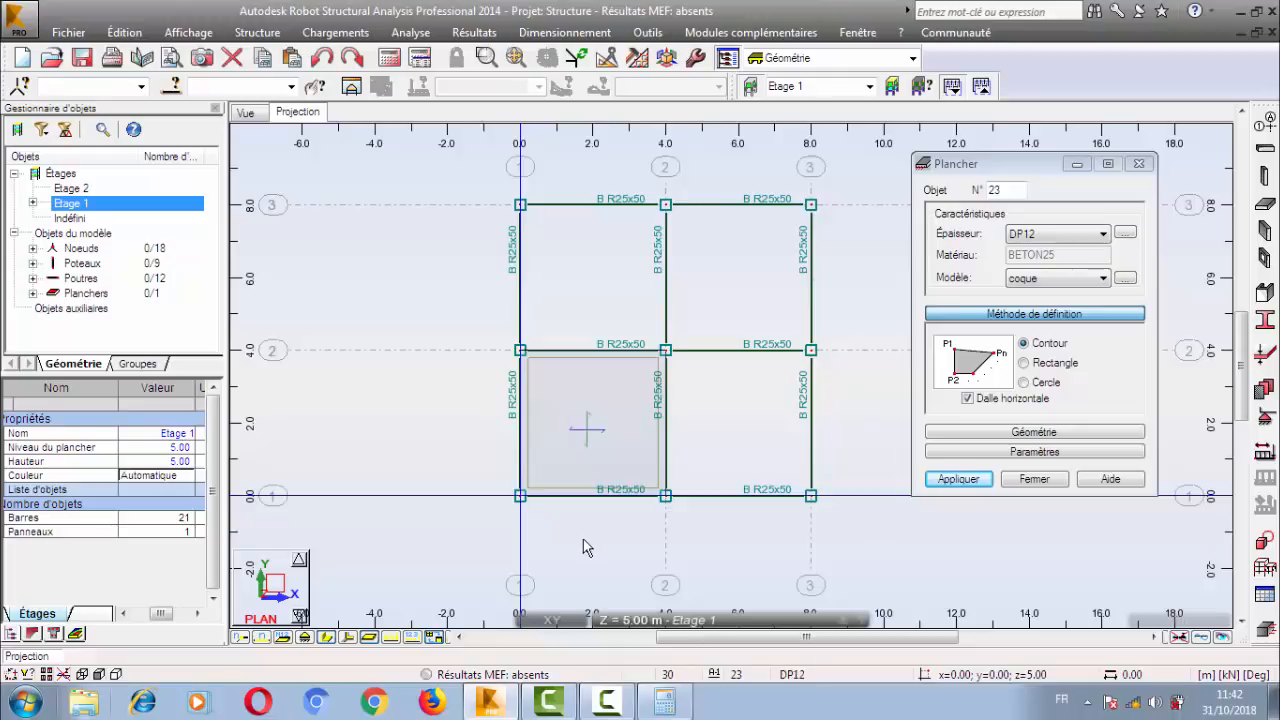
Switch to the Rectangle method and add a DP12 slab over the bay from (4, 0) to (8, 4).
{"action": "left_click", "coordinate": [1042, 368]}
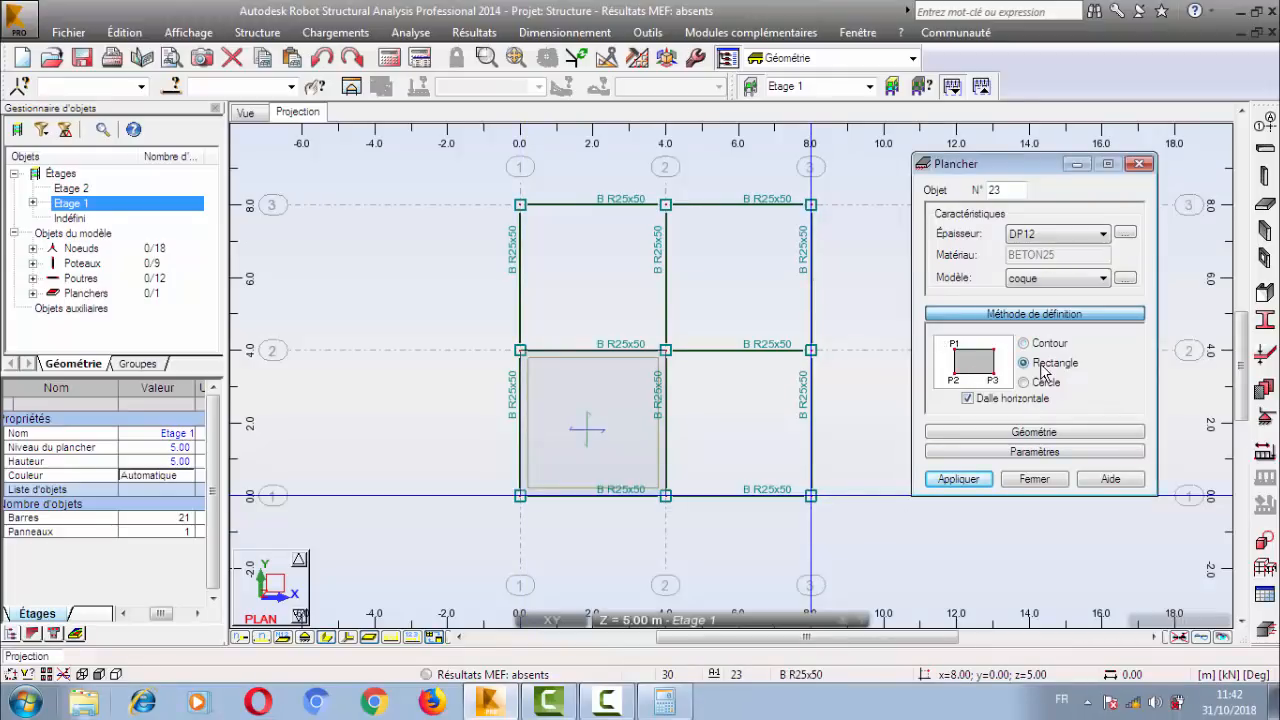
{"action": "left_click", "coordinate": [669, 503]}
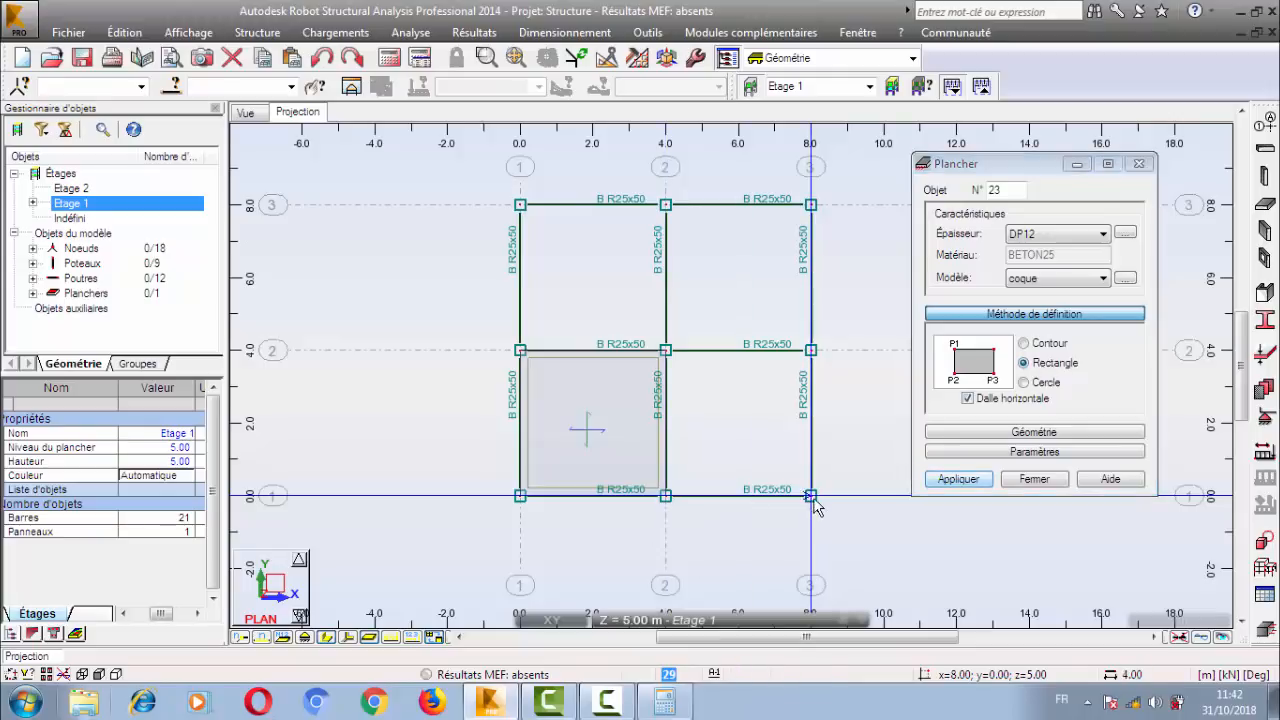
{"action": "left_click", "coordinate": [838, 368]}
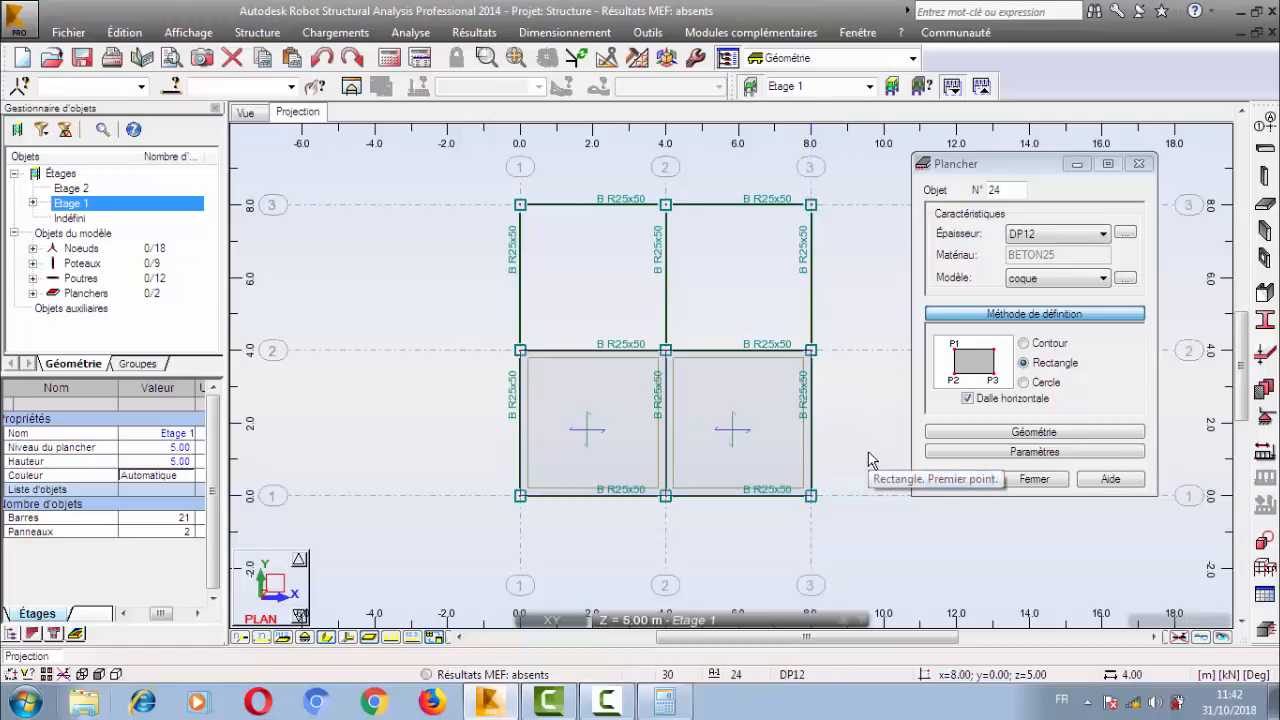
Expand the slab's geometry settings and add a rectangular DP12 slab over the bay from (4, 4) to (8, 8).
{"action": "left_click", "coordinate": [1040, 435]}
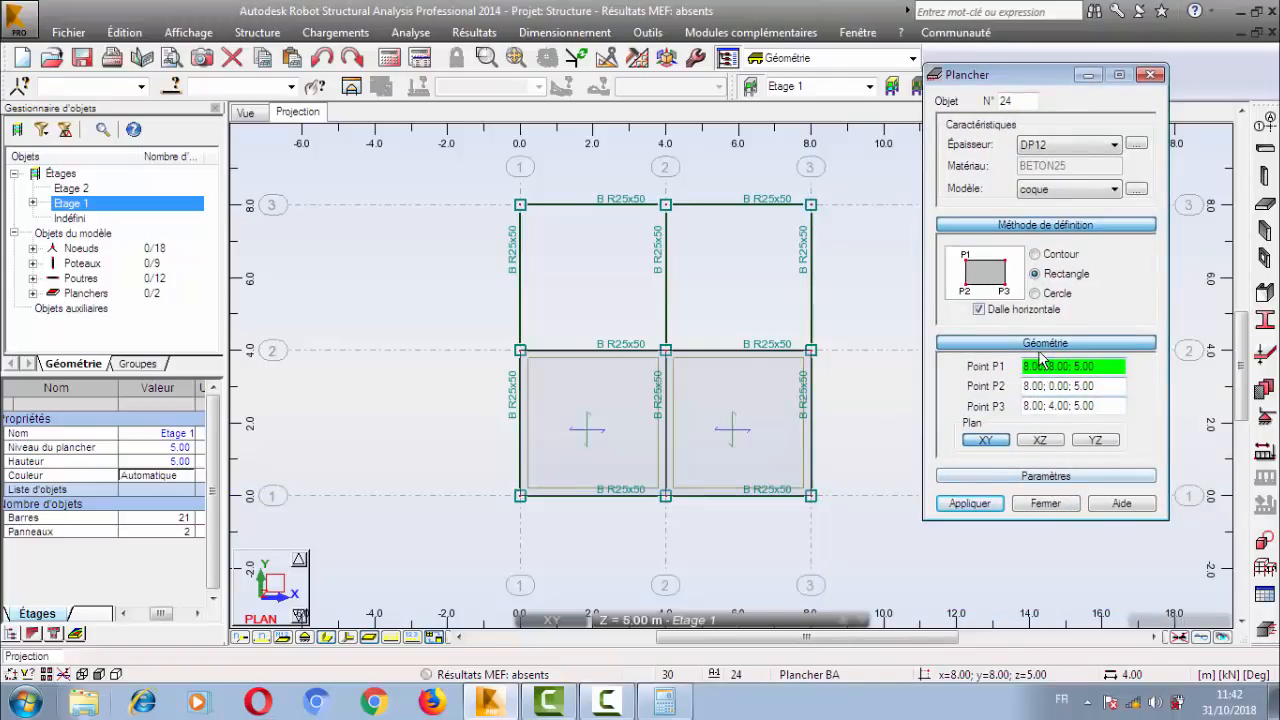
{"action": "middle_click_drag", "start_coordinate": [597, 380], "coordinate": [565, 425]}
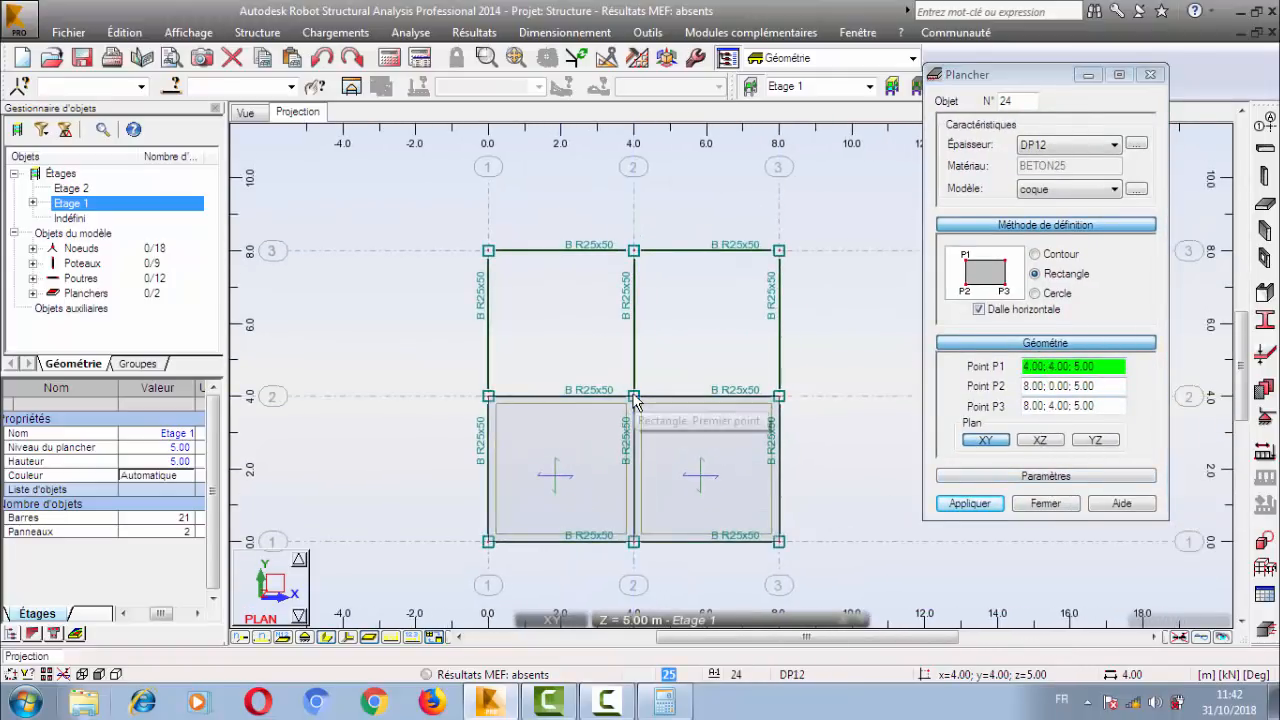
{"action": "left_click", "coordinate": [664, 398]}
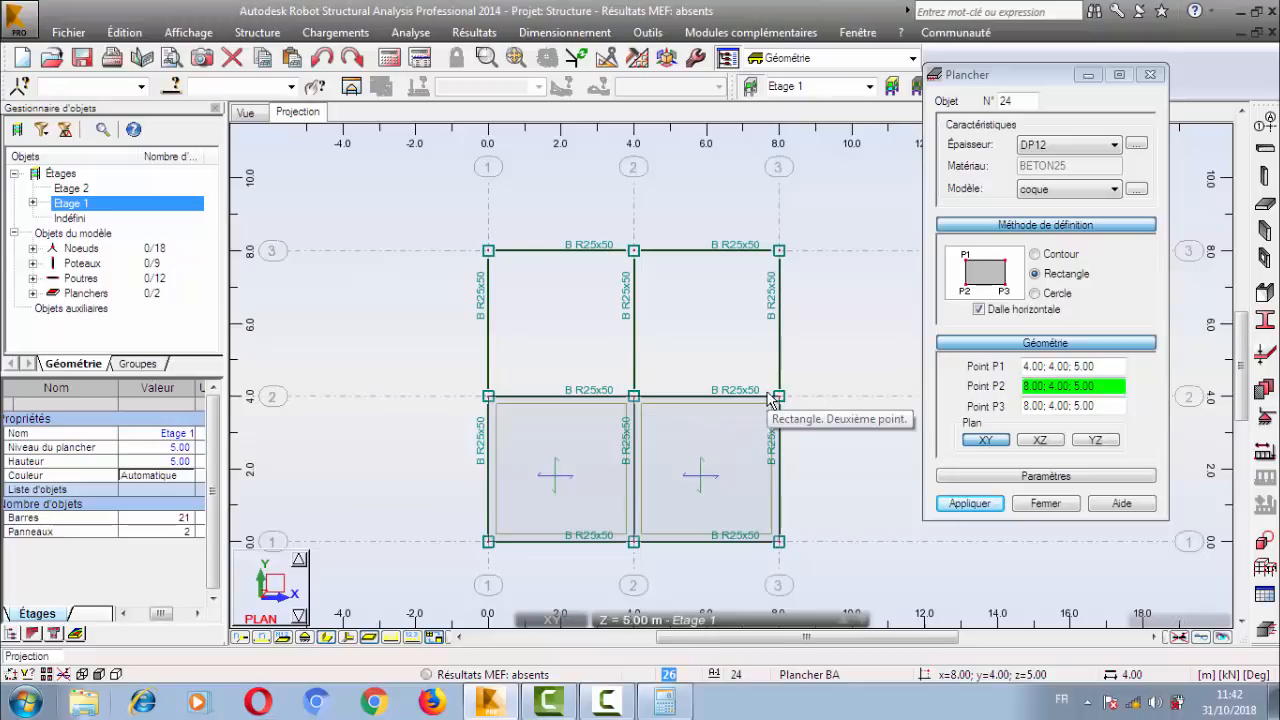
{"action": "left_click", "coordinate": [774, 398]}
{"action": "left_click", "coordinate": [779, 251]}
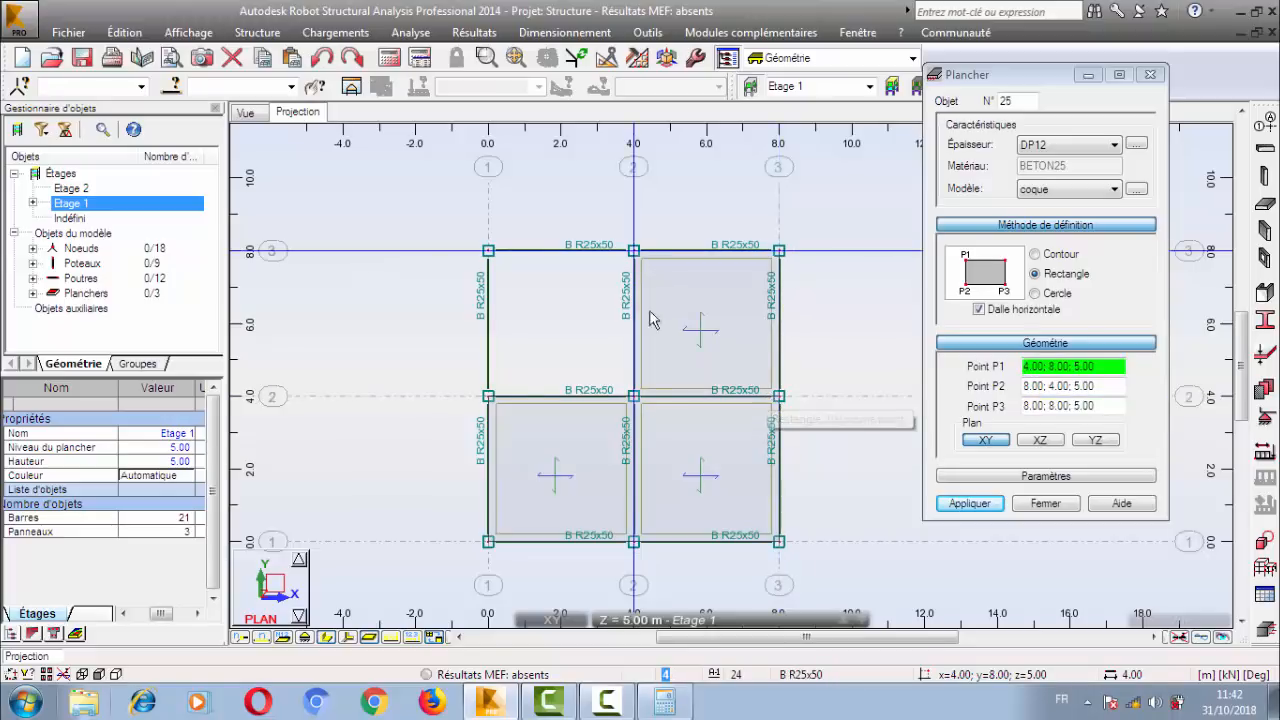
Add a rectangular DP12 slab over the bay from (0, 4) to (4, 8) and finish slab definition.
{"action": "left_click", "coordinate": [488, 396]}
{"action": "left_click", "coordinate": [633, 396]}
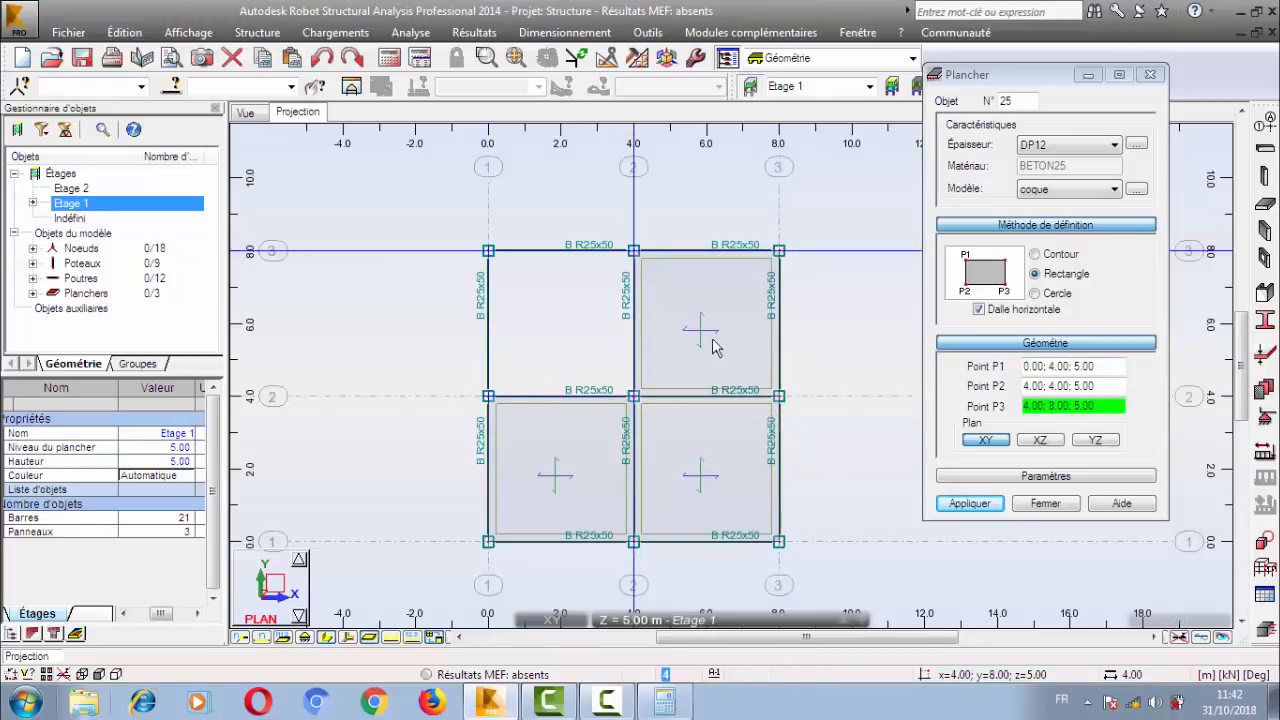
{"action": "left_click", "coordinate": [633, 250]}
{"action": "left_click", "coordinate": [1066, 512]}
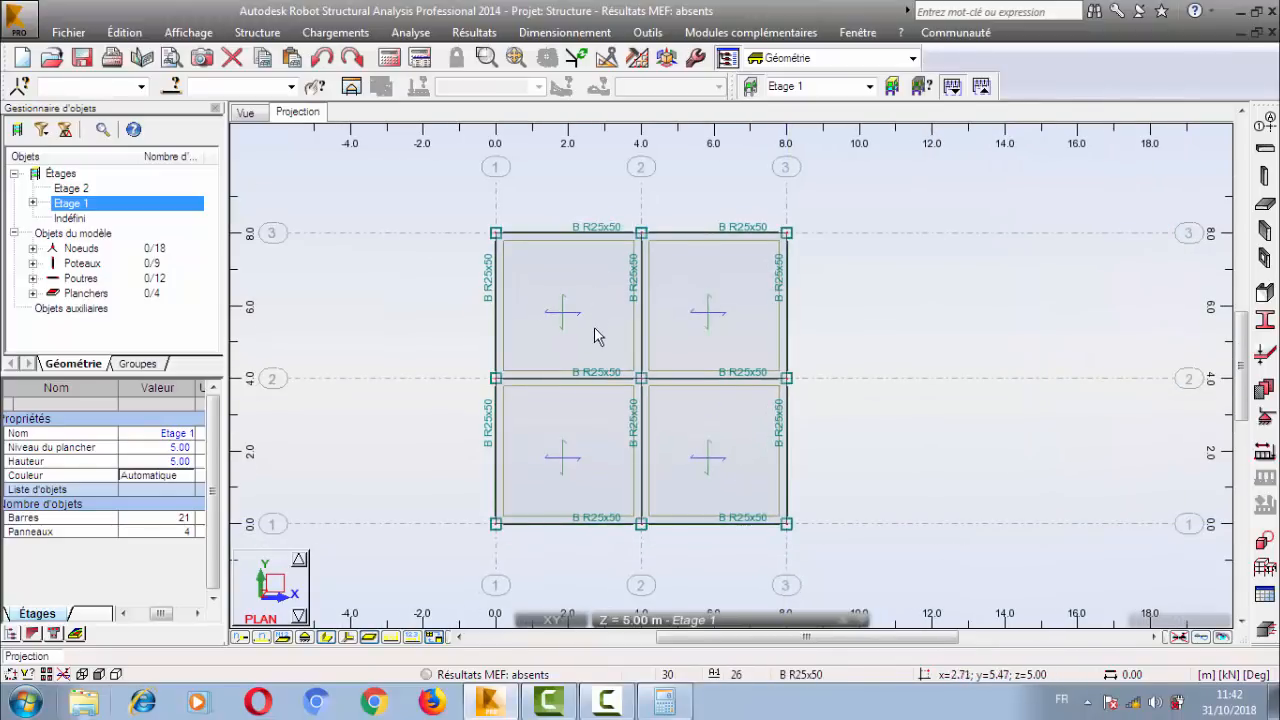
Reopen the floor slab definition, review its Contour geometry options and close it without adding a slab.
{"action": "left_click", "coordinate": [1266, 205]}
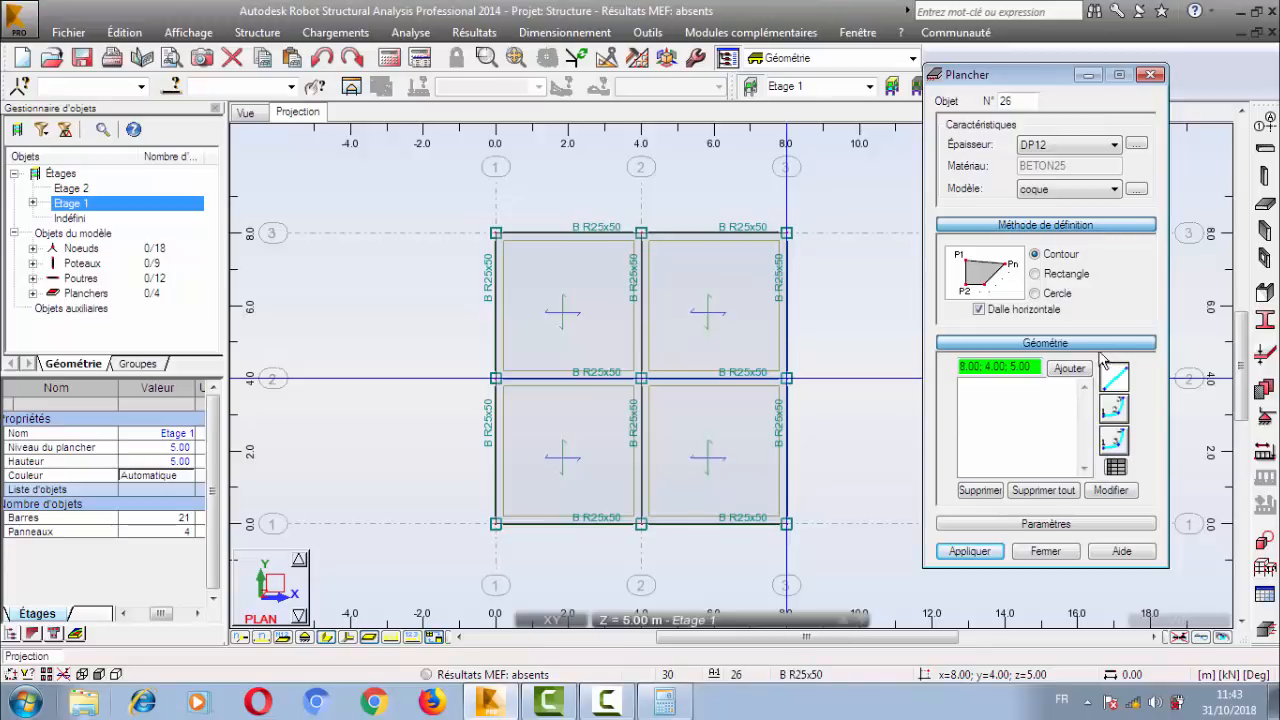
{"action": "middle_click_drag", "start_coordinate": [775, 304], "coordinate": [750, 315]}
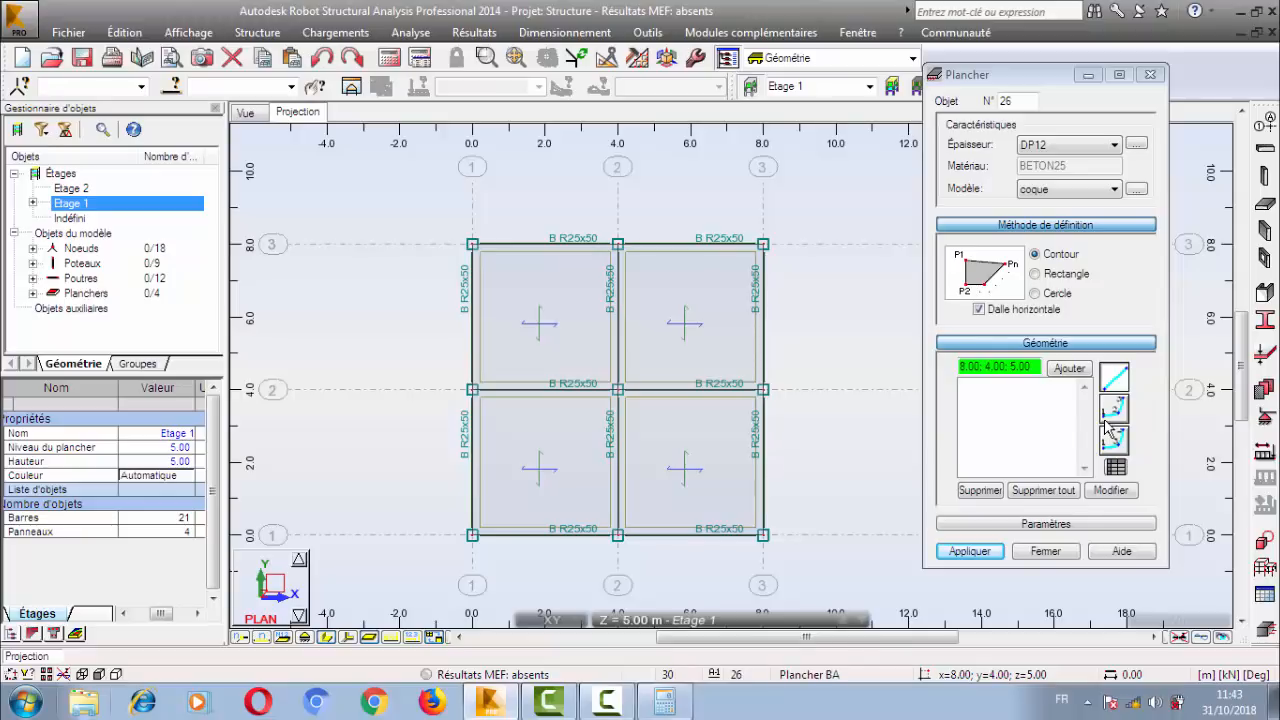
{"action": "left_click", "coordinate": [1045, 551]}
Inspect the Etage 1 slabs, beams and columns in the 3D view, hiding the bar section shapes.
{"action": "middle_click_drag", "start_coordinate": [570, 392], "coordinate": [637, 365]}
{"action": "scroll", "coordinate": [673, 391], "scroll_direction": "down", "scroll_amount": 1}
{"action": "scroll", "coordinate": [668, 378], "scroll_direction": "up", "scroll_amount": 1}
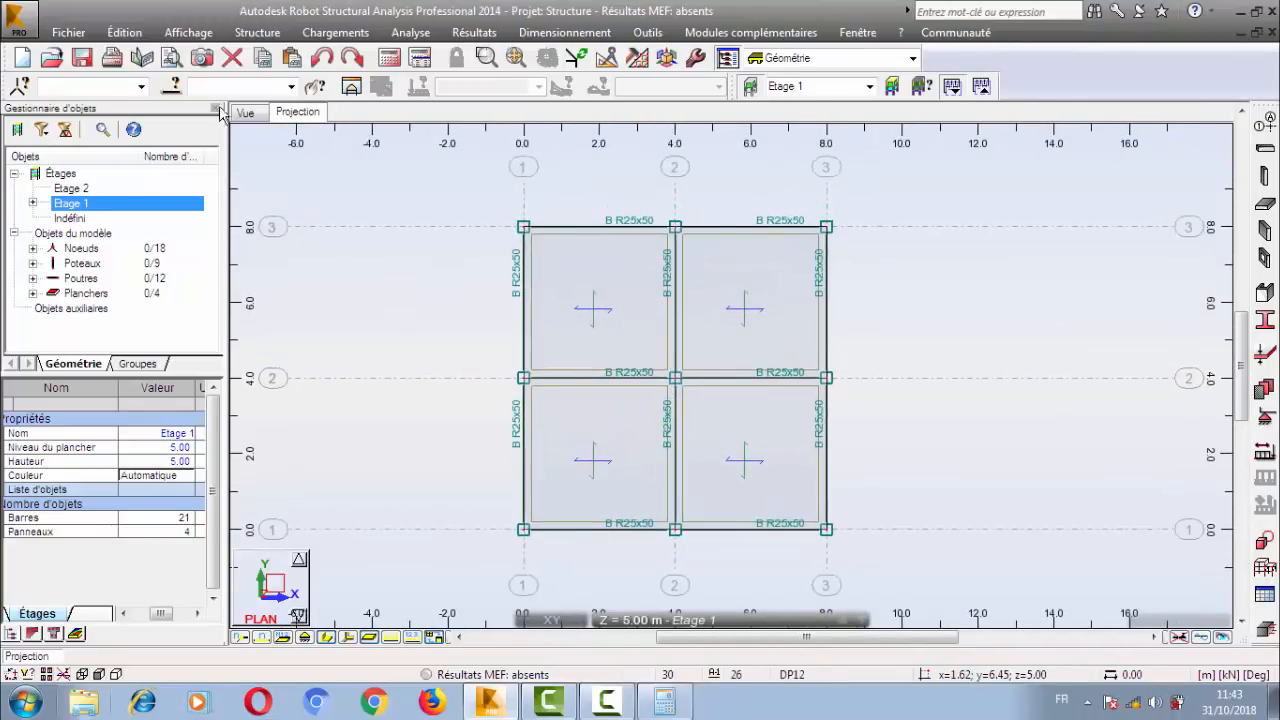
{"action": "left_click", "coordinate": [246, 114]}
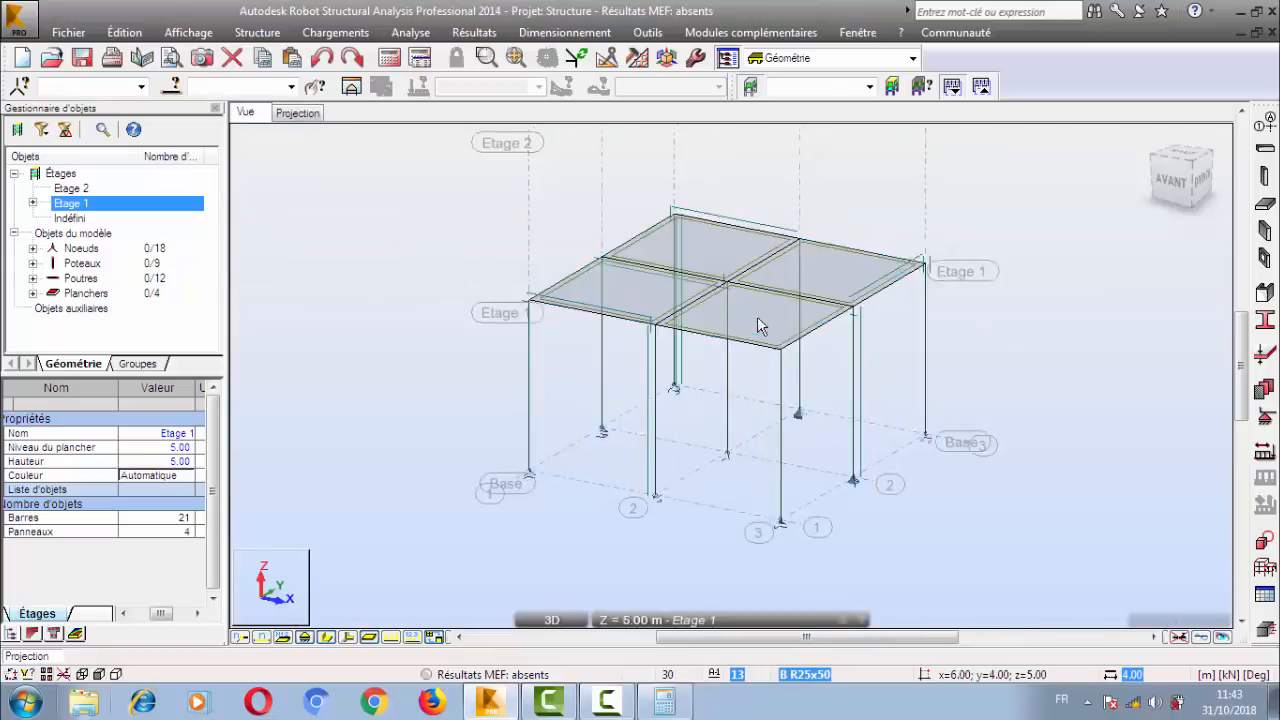
{"action": "scroll", "coordinate": [670, 318], "scroll_direction": "up", "scroll_amount": 2}
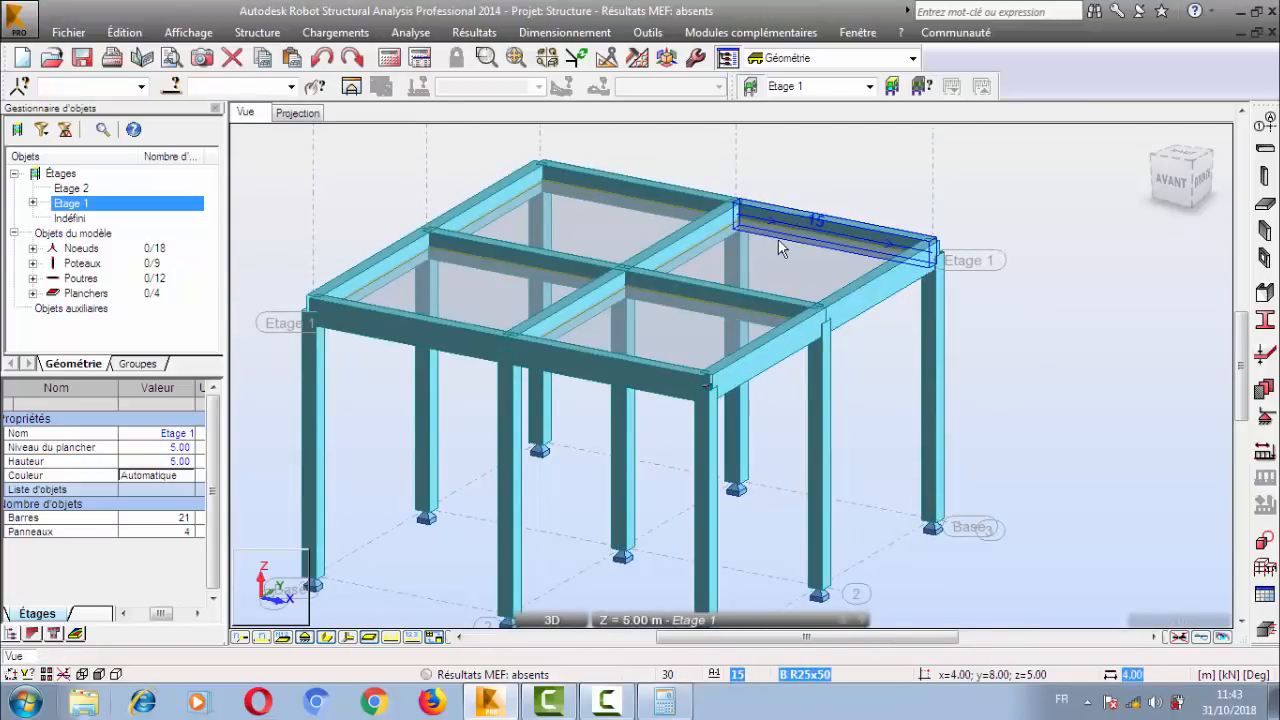
{"action": "left_click", "coordinate": [326, 637]}
{"action": "scroll", "coordinate": [530, 509], "scroll_direction": "down", "scroll_amount": 3}
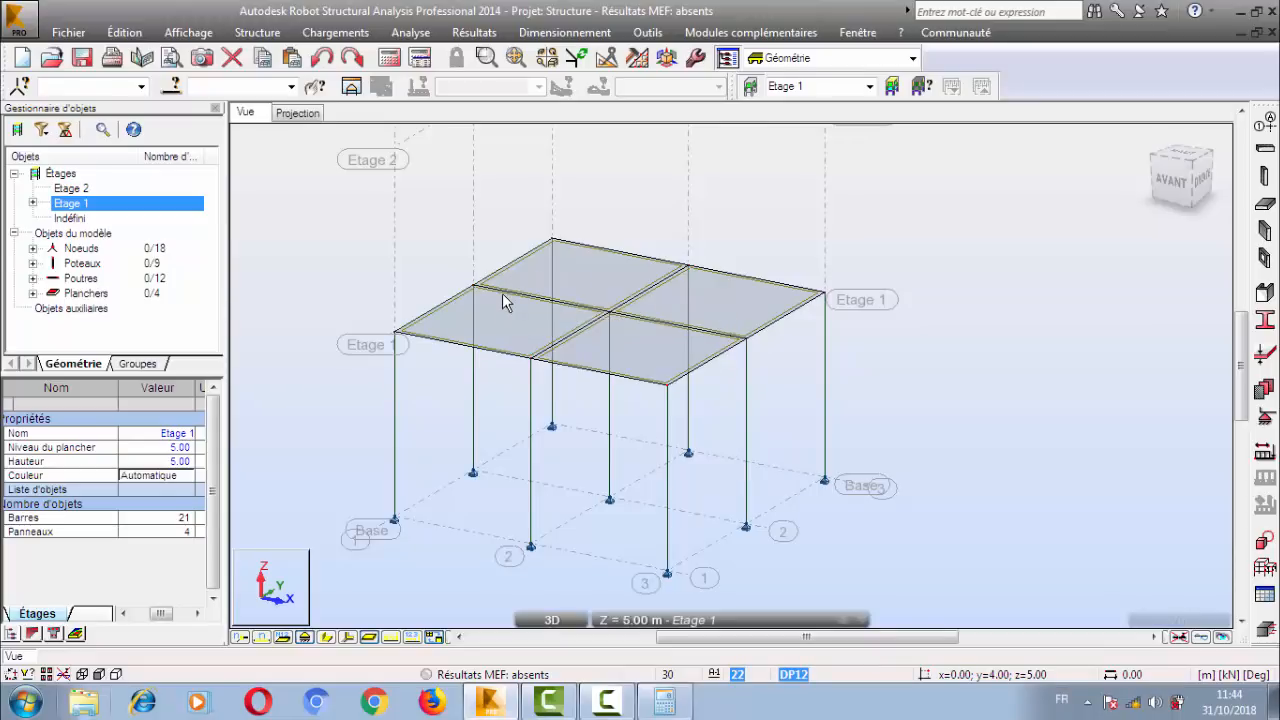
{"action": "scroll", "coordinate": [504, 293], "scroll_direction": "up", "scroll_amount": 2}
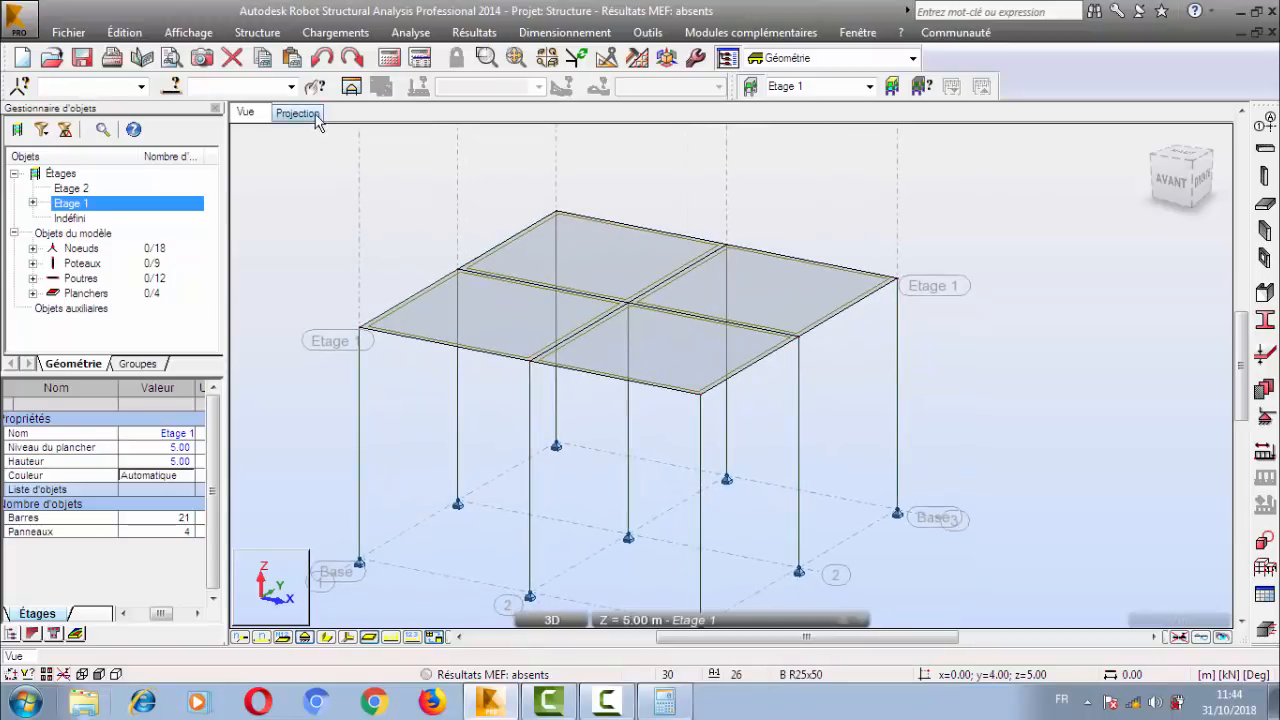
{"action": "scroll", "coordinate": [563, 360], "scroll_direction": "up", "scroll_amount": 3}
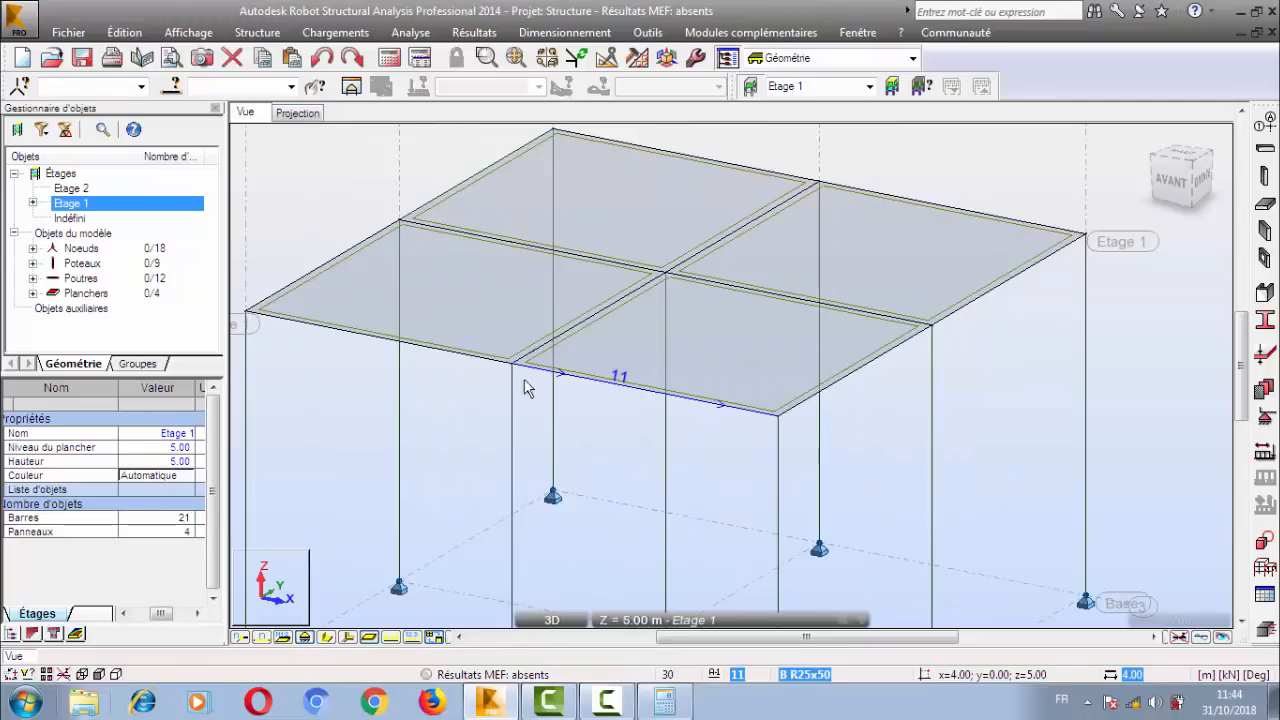
Return to the Etage 1 plan projection and examine the slab edges along the axis 2 beams.
{"action": "left_click", "coordinate": [306, 114]}
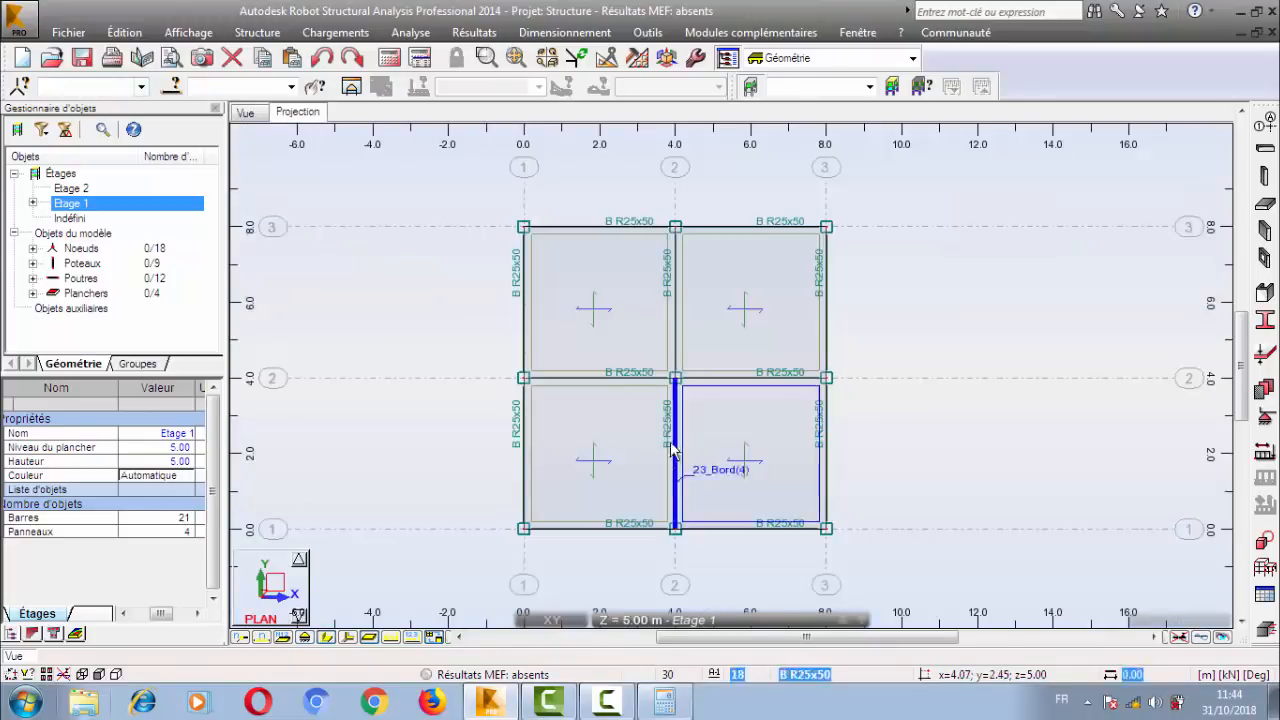
{"action": "scroll", "coordinate": [686, 520], "scroll_direction": "up", "scroll_amount": 6}
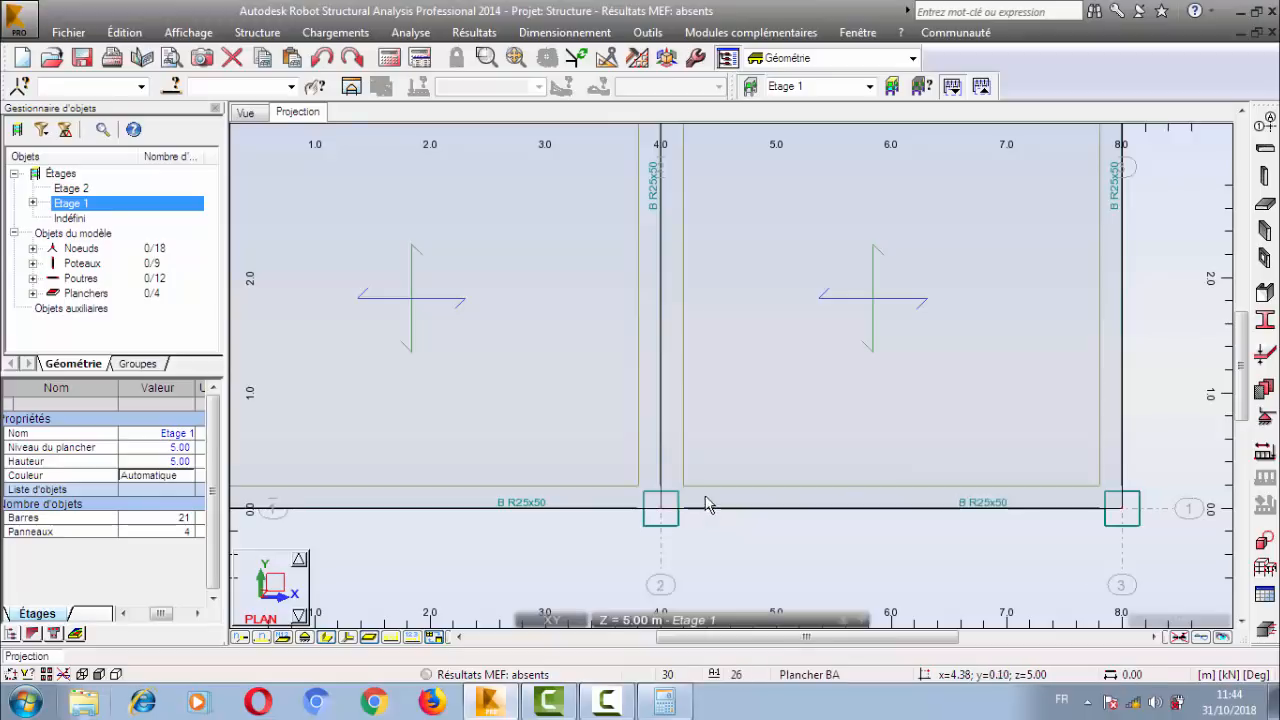
{"action": "scroll", "coordinate": [603, 430], "scroll_direction": "down", "scroll_amount": 1}
{"action": "scroll", "coordinate": [603, 424], "scroll_direction": "down", "scroll_amount": 3}
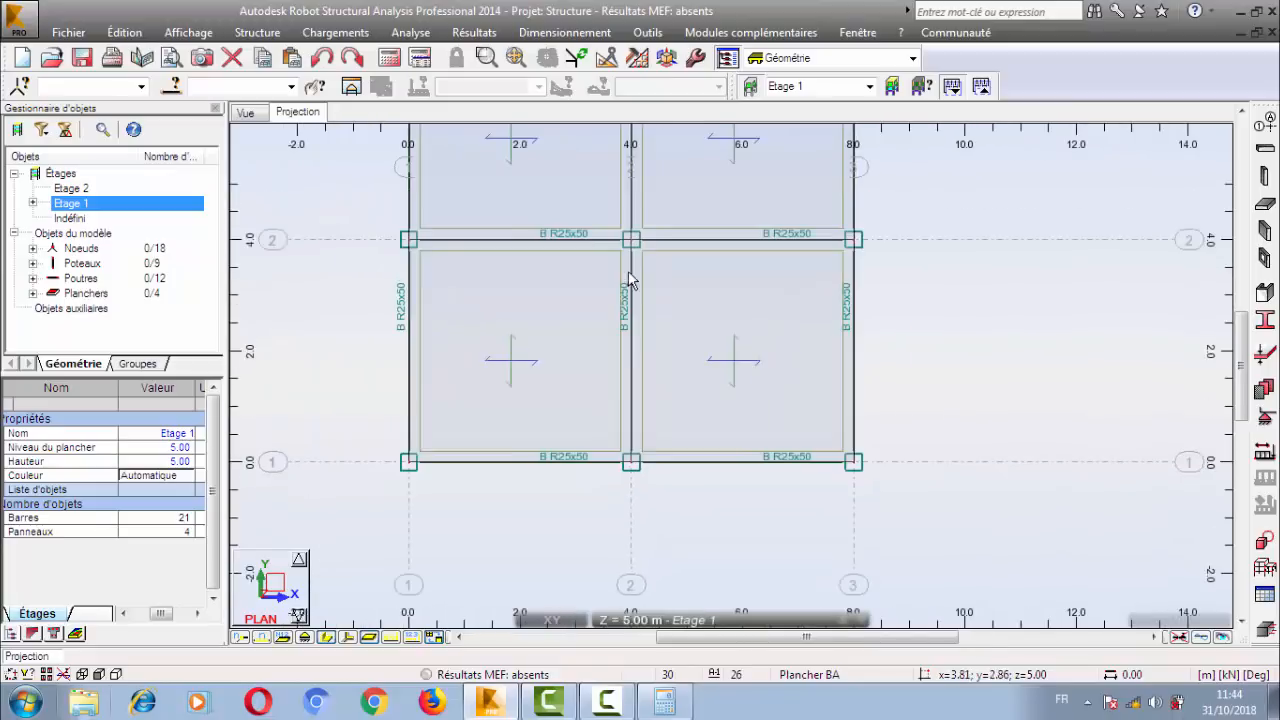
{"action": "middle_click_drag", "start_coordinate": [630, 282], "coordinate": [682, 363]}
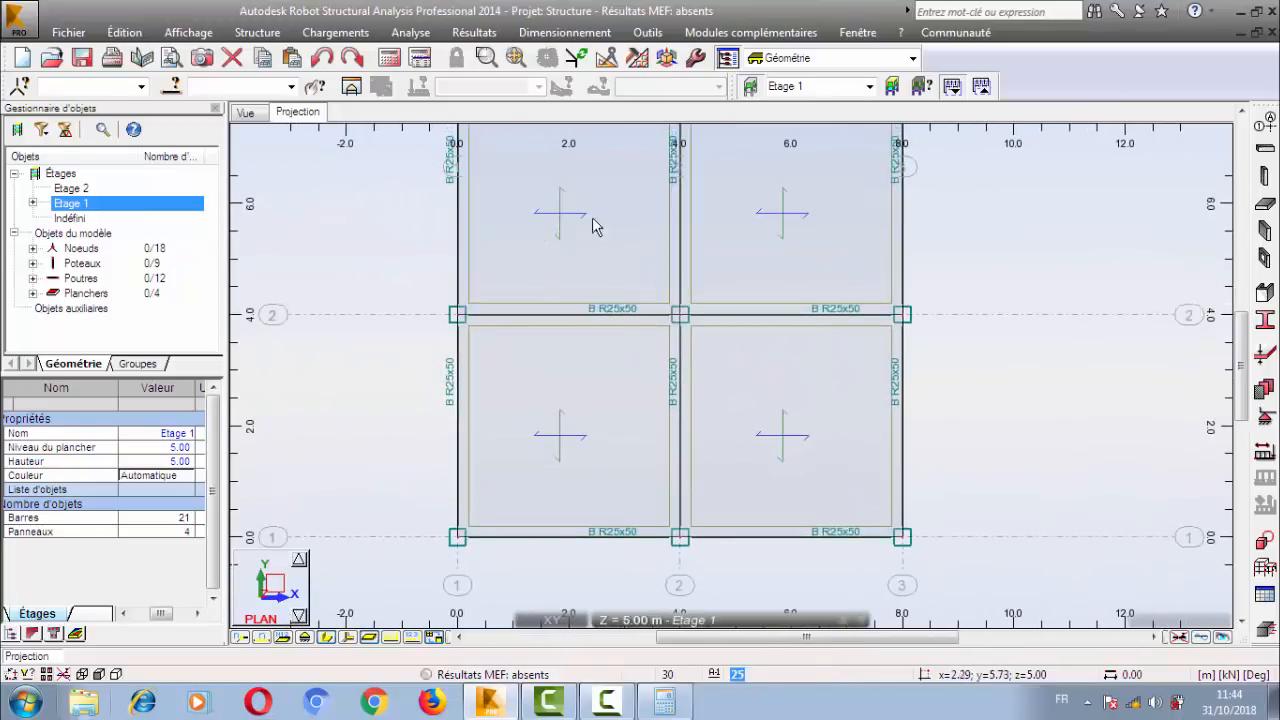
{"action": "middle_click_drag", "start_coordinate": [616, 236], "coordinate": [750, 284]}
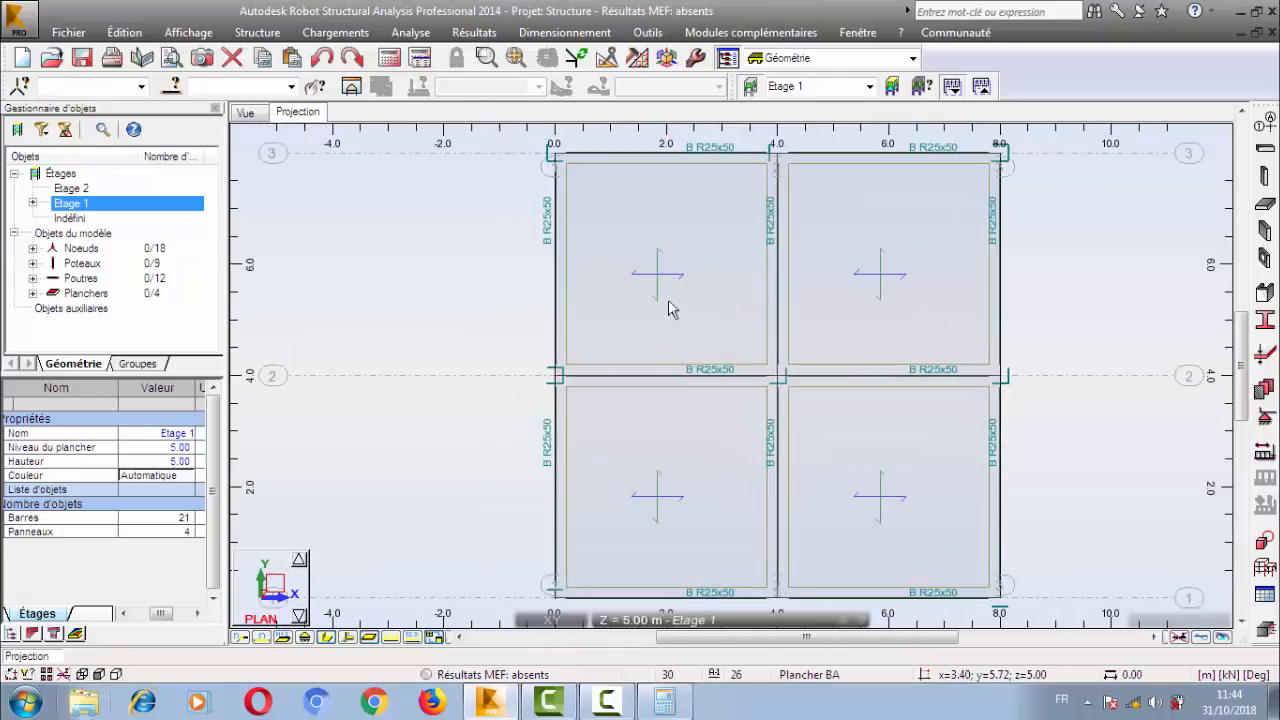
{"action": "right_click", "coordinate": [384, 238]}
{"action": "left_click", "coordinate": [389, 219]}
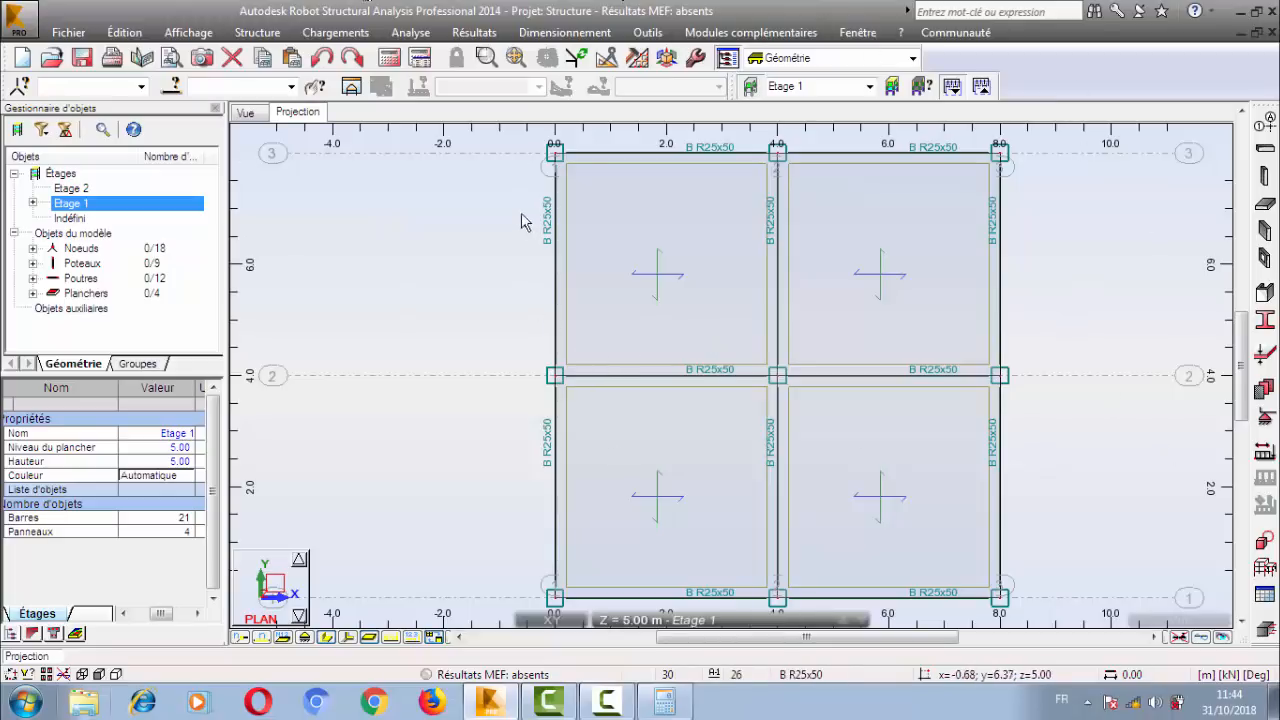
{"action": "scroll", "coordinate": [612, 283], "scroll_direction": "down", "scroll_amount": 1}
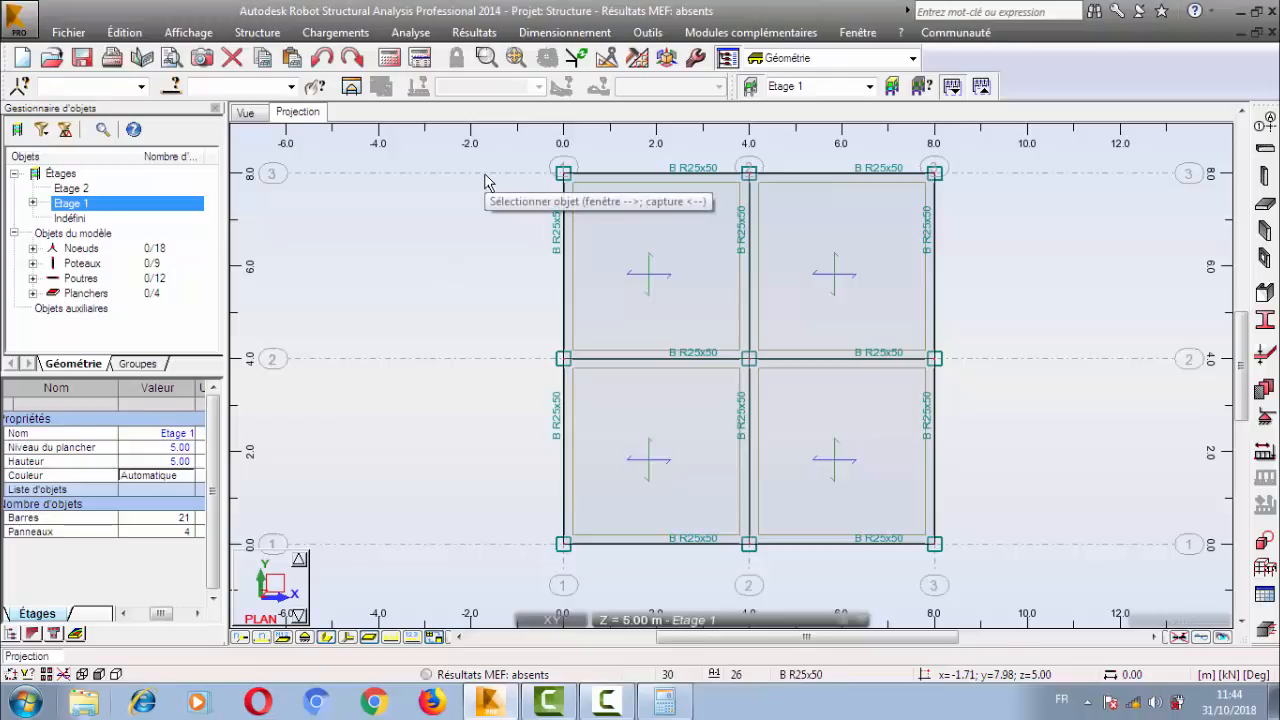
{"action": "right_click", "coordinate": [330, 216]}
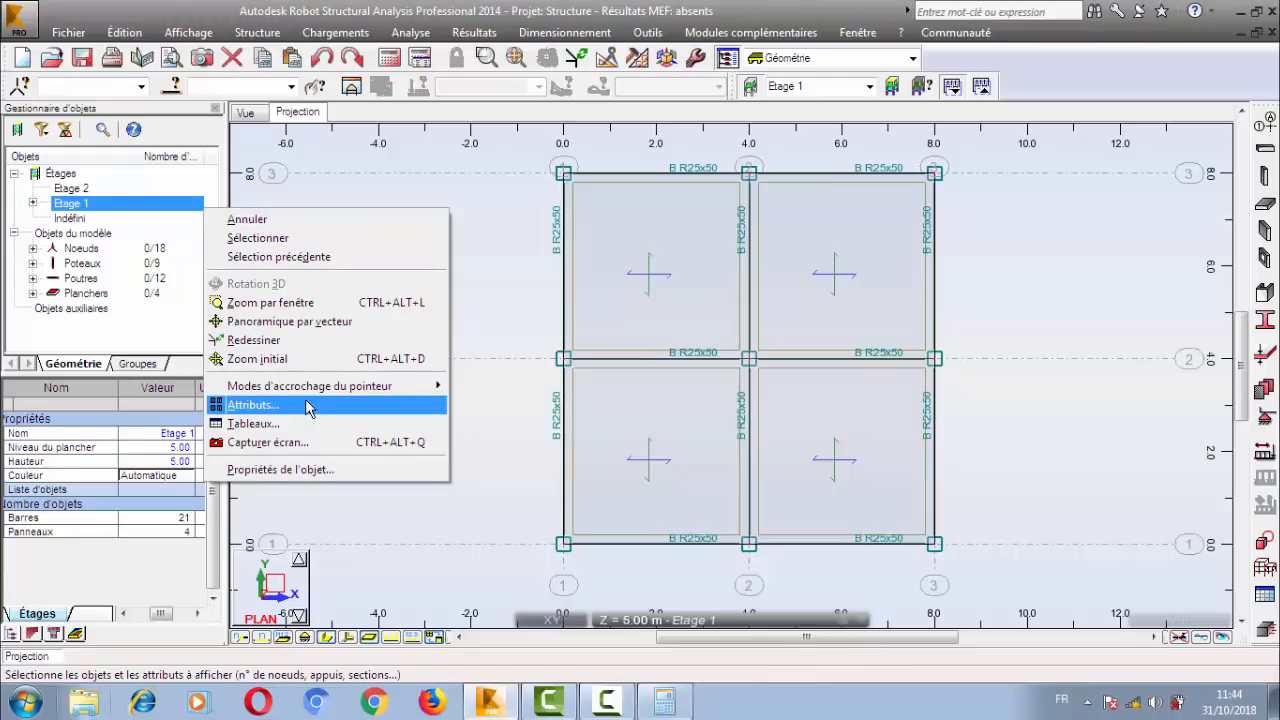
{"action": "left_click", "coordinate": [478, 502]}
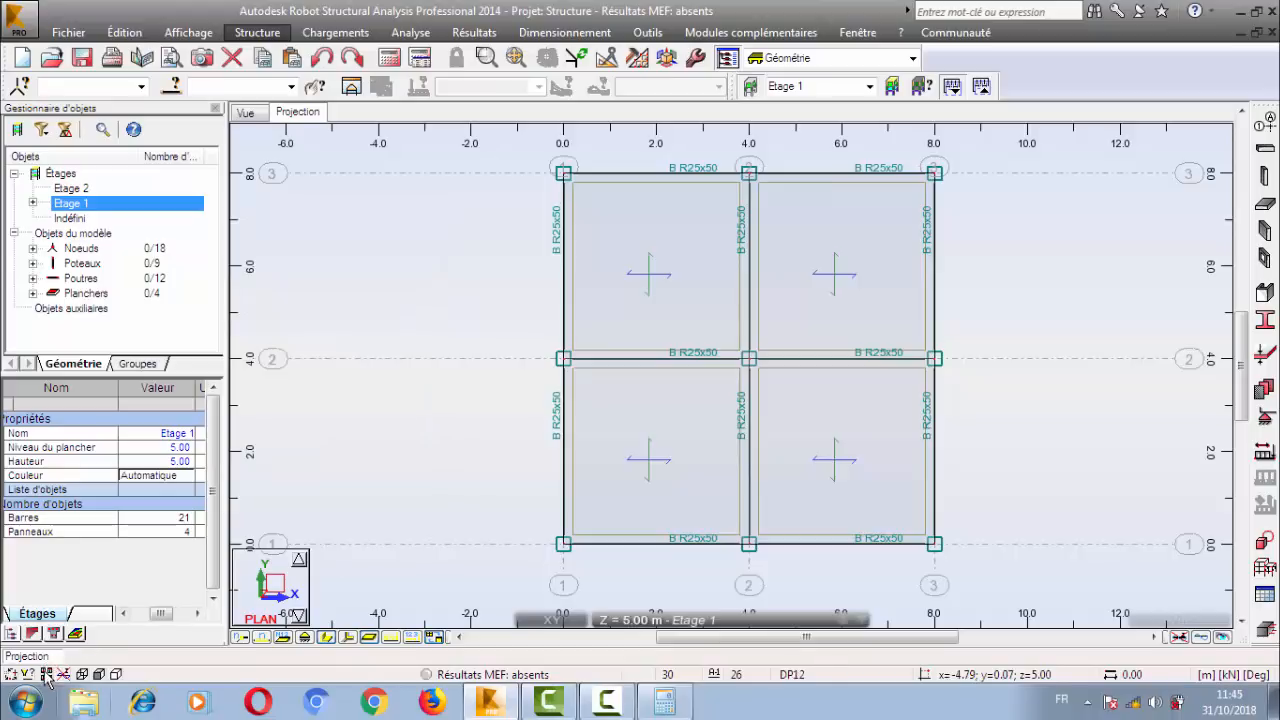
Open the display attributes settings and look through the Noeud, Vue, Panneaux / EF and Favoris categories.
{"action": "left_click", "coordinate": [124, 32]}
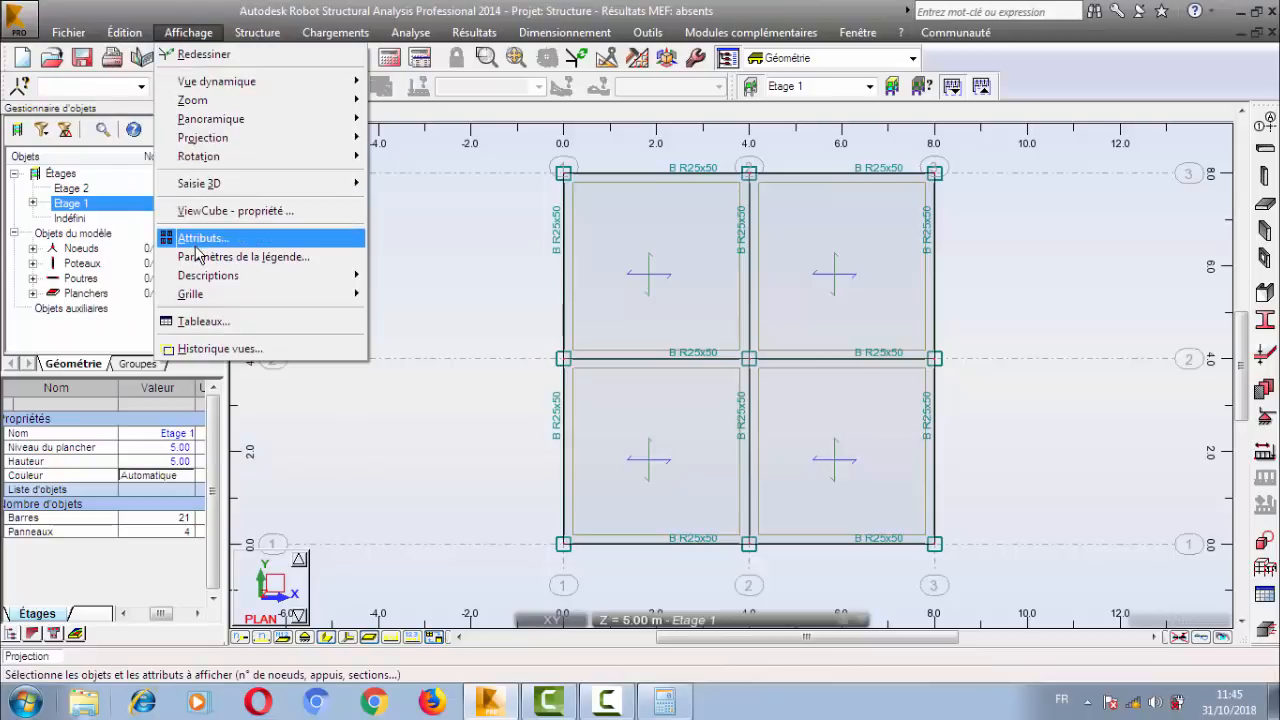
{"action": "left_click", "coordinate": [238, 240]}
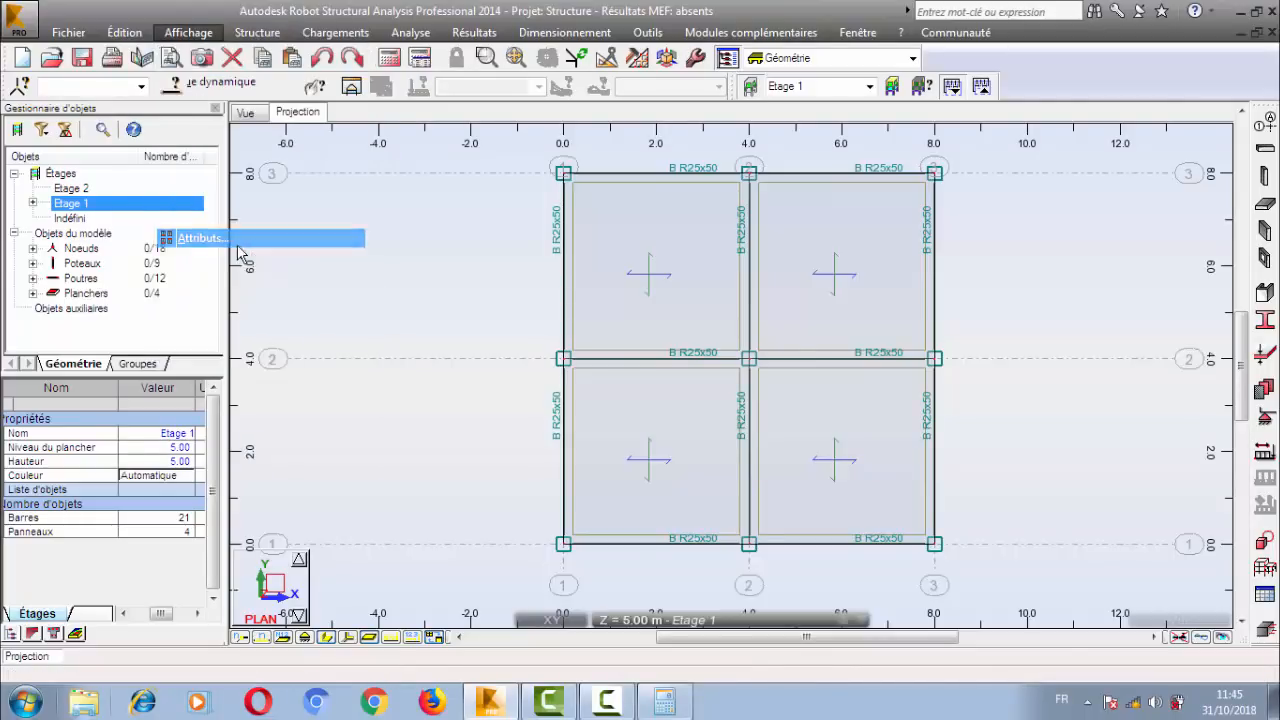
{"action": "left_click_drag", "start_coordinate": [168, 62], "coordinate": [278, 114]}
{"action": "left_click", "coordinate": [186, 187]}
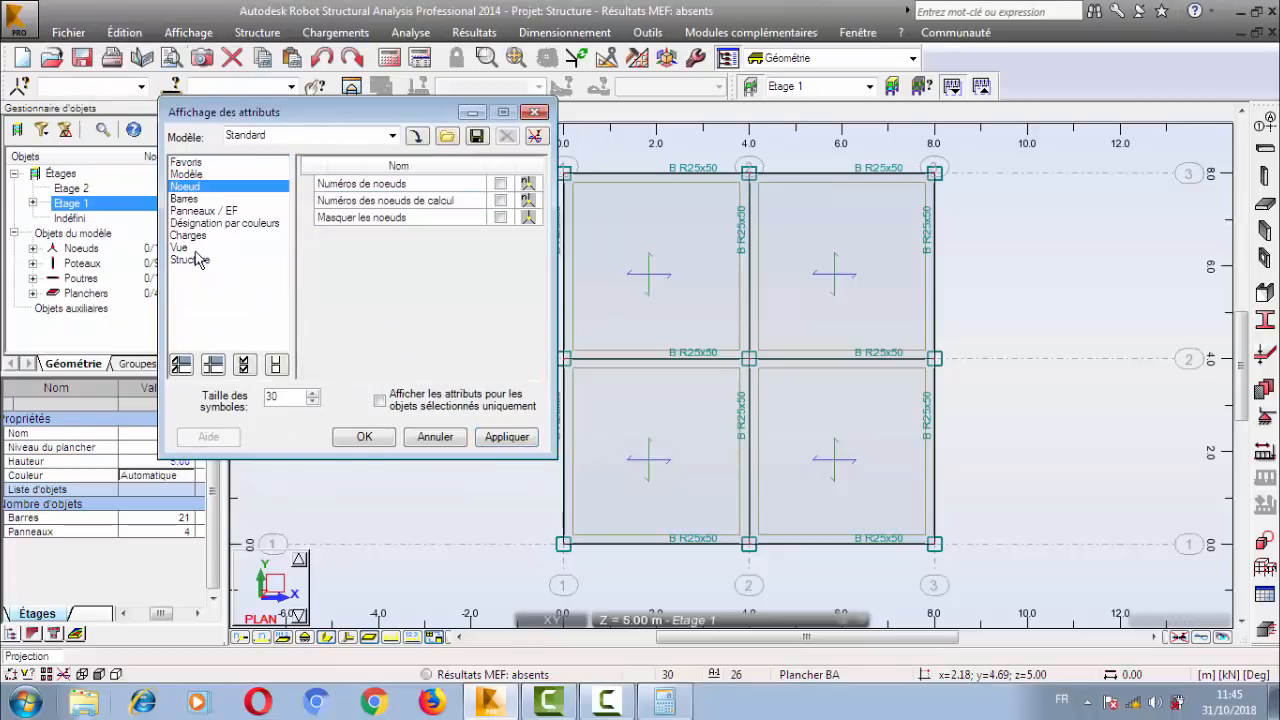
{"action": "left_click", "coordinate": [195, 248]}
{"action": "left_click", "coordinate": [204, 211]}
{"action": "left_click", "coordinate": [191, 164]}
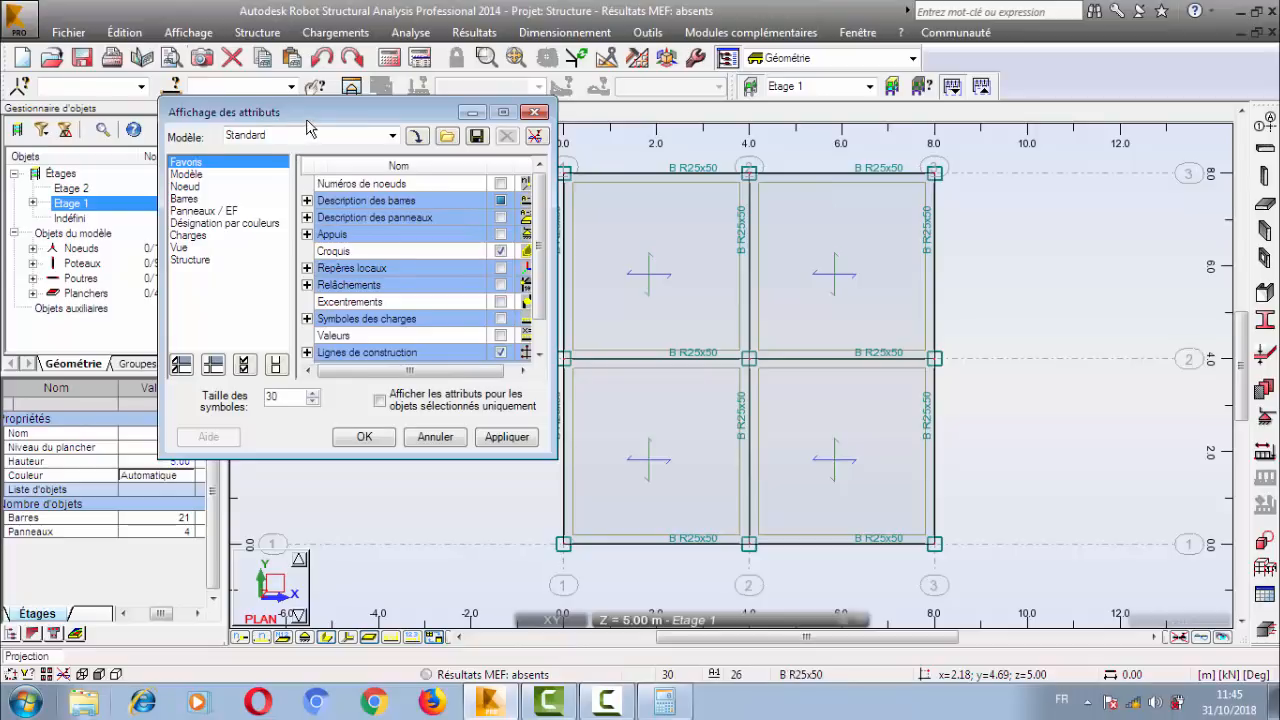
{"action": "left_click_drag", "start_coordinate": [306, 122], "coordinate": [353, 162]}
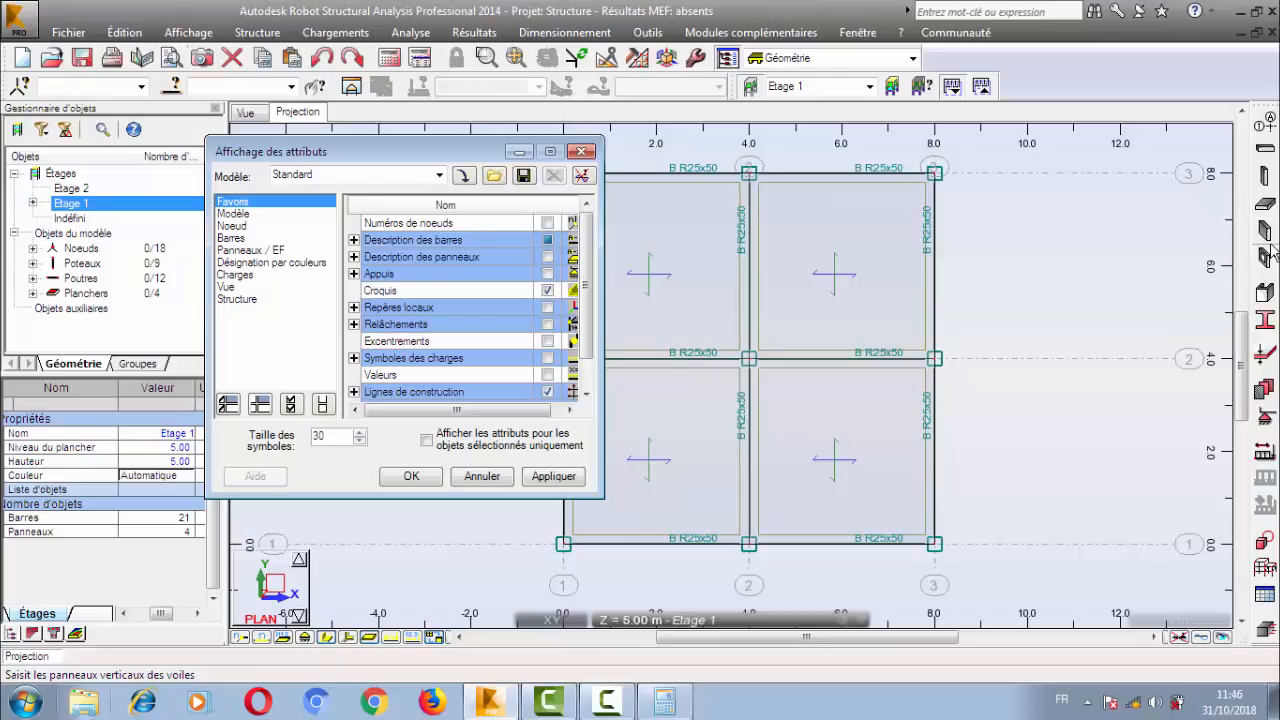
Turn off the panels' Direction de répartition de la charge display attribute in the Panneaux / EF category and apply it.
{"action": "left_click", "coordinate": [234, 284]}
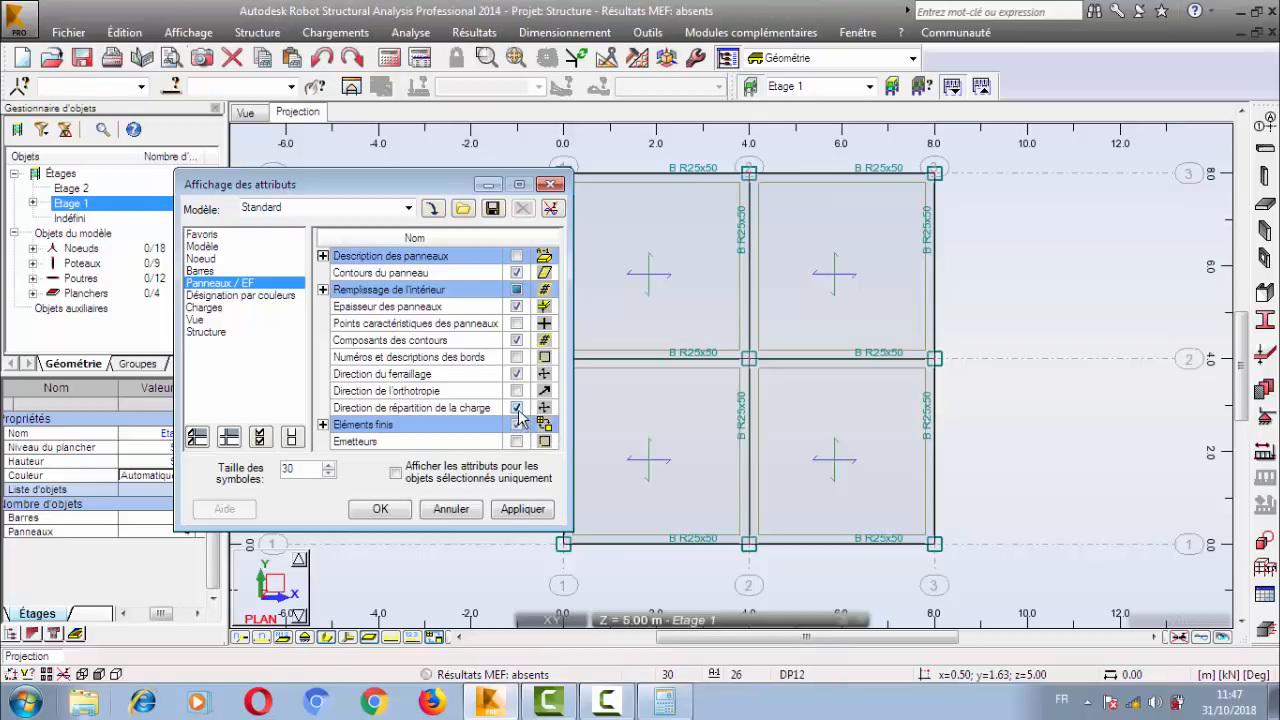
{"action": "left_click", "coordinate": [516, 408]}
{"action": "left_click", "coordinate": [527, 511]}
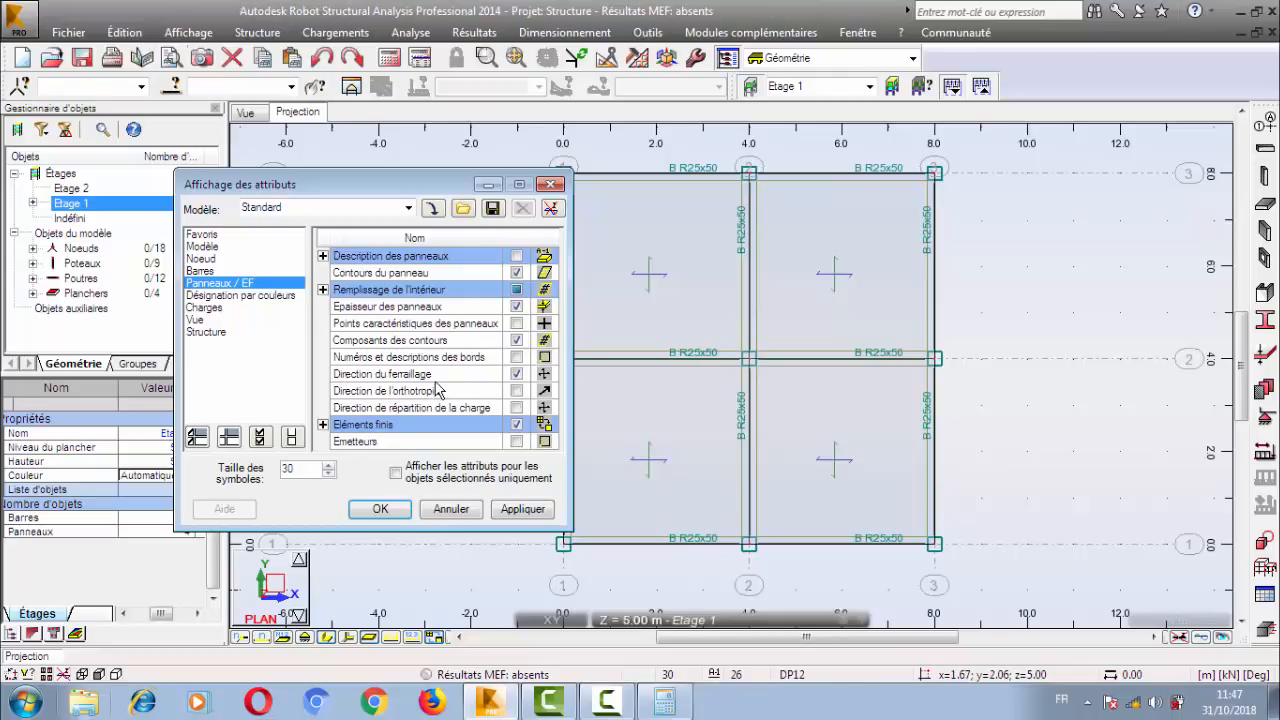
Hide the slabs' Direction du ferraillage symbols and show them again, applying each change to the plan.
{"action": "left_click", "coordinate": [517, 374]}
{"action": "left_click", "coordinate": [522, 510]}
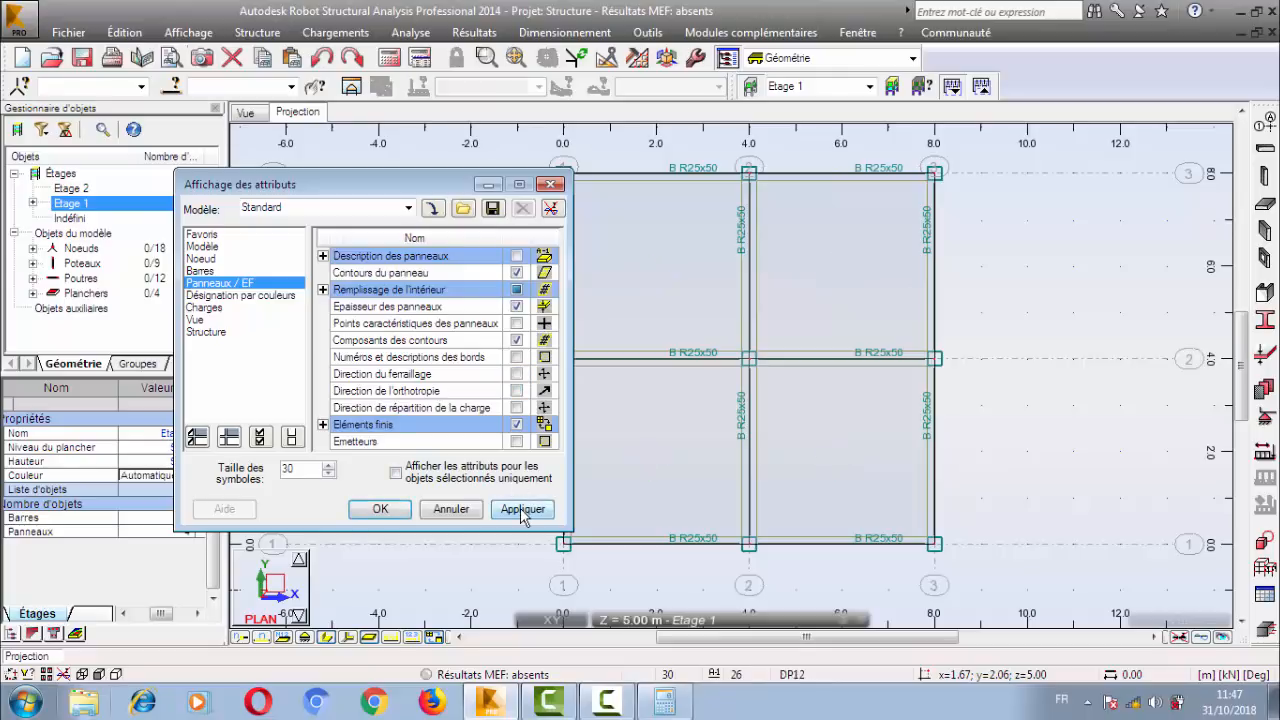
{"action": "left_click", "coordinate": [517, 373]}
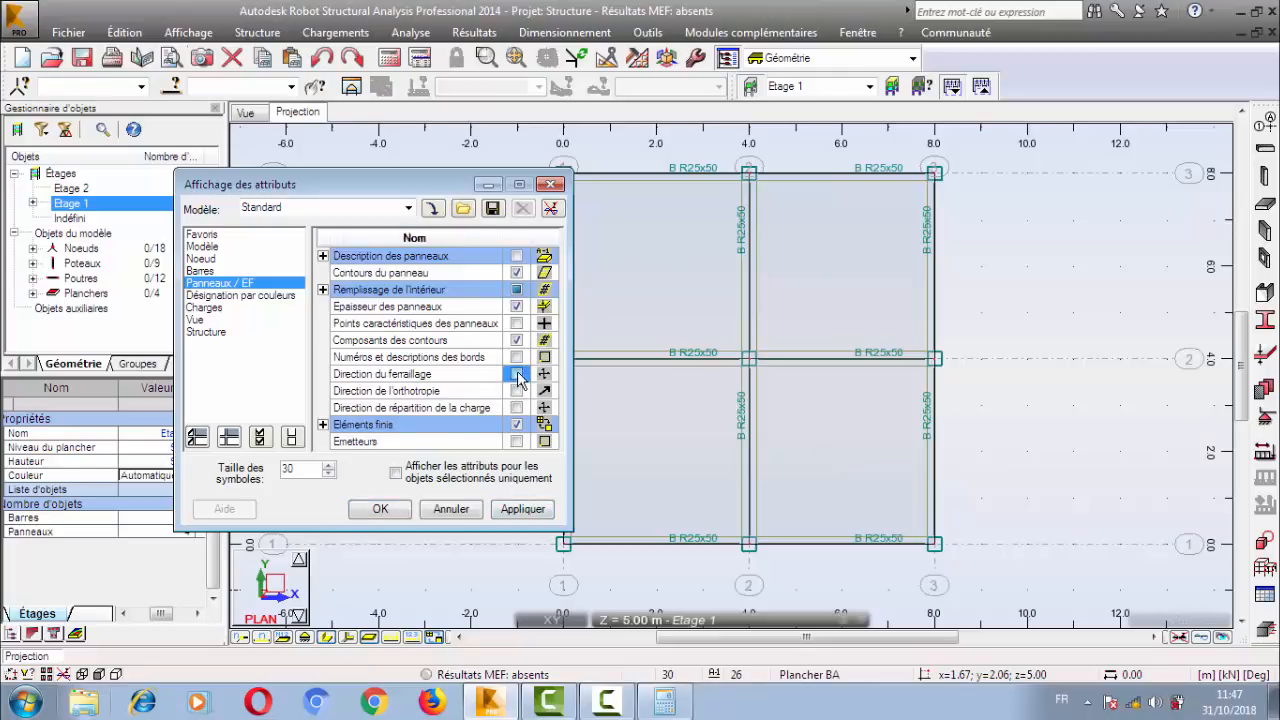
{"action": "left_click", "coordinate": [524, 509]}
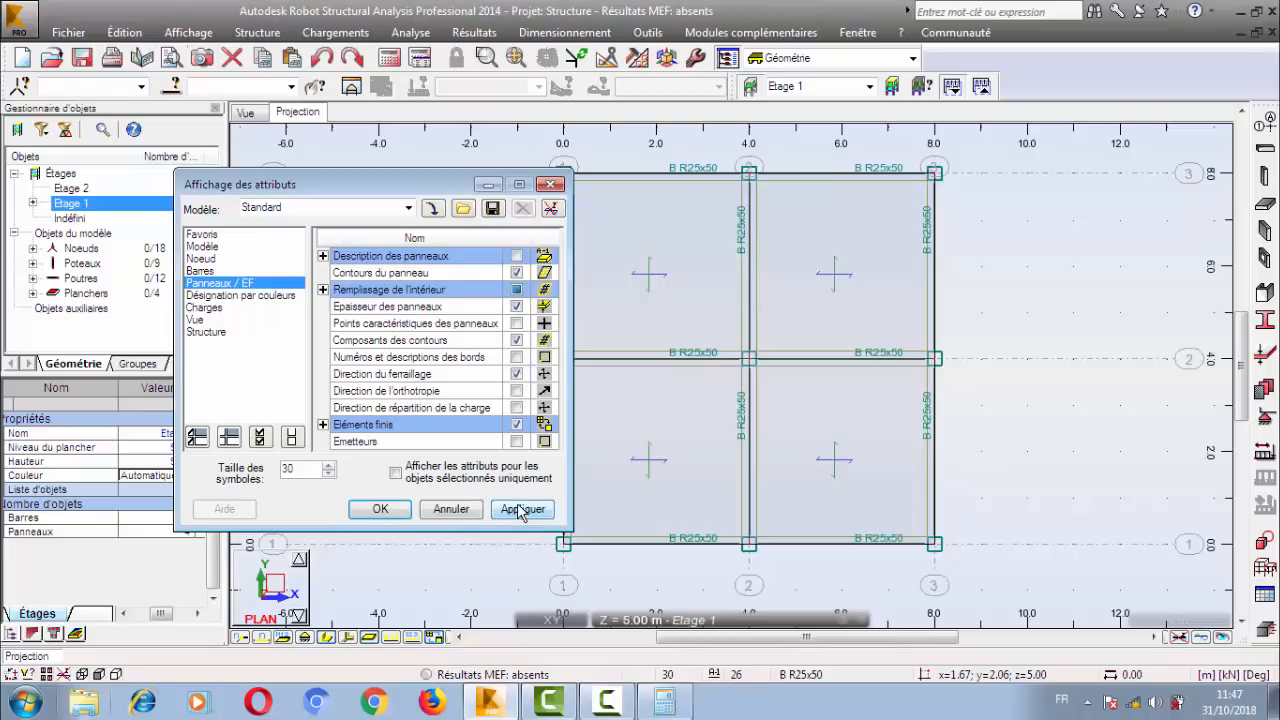